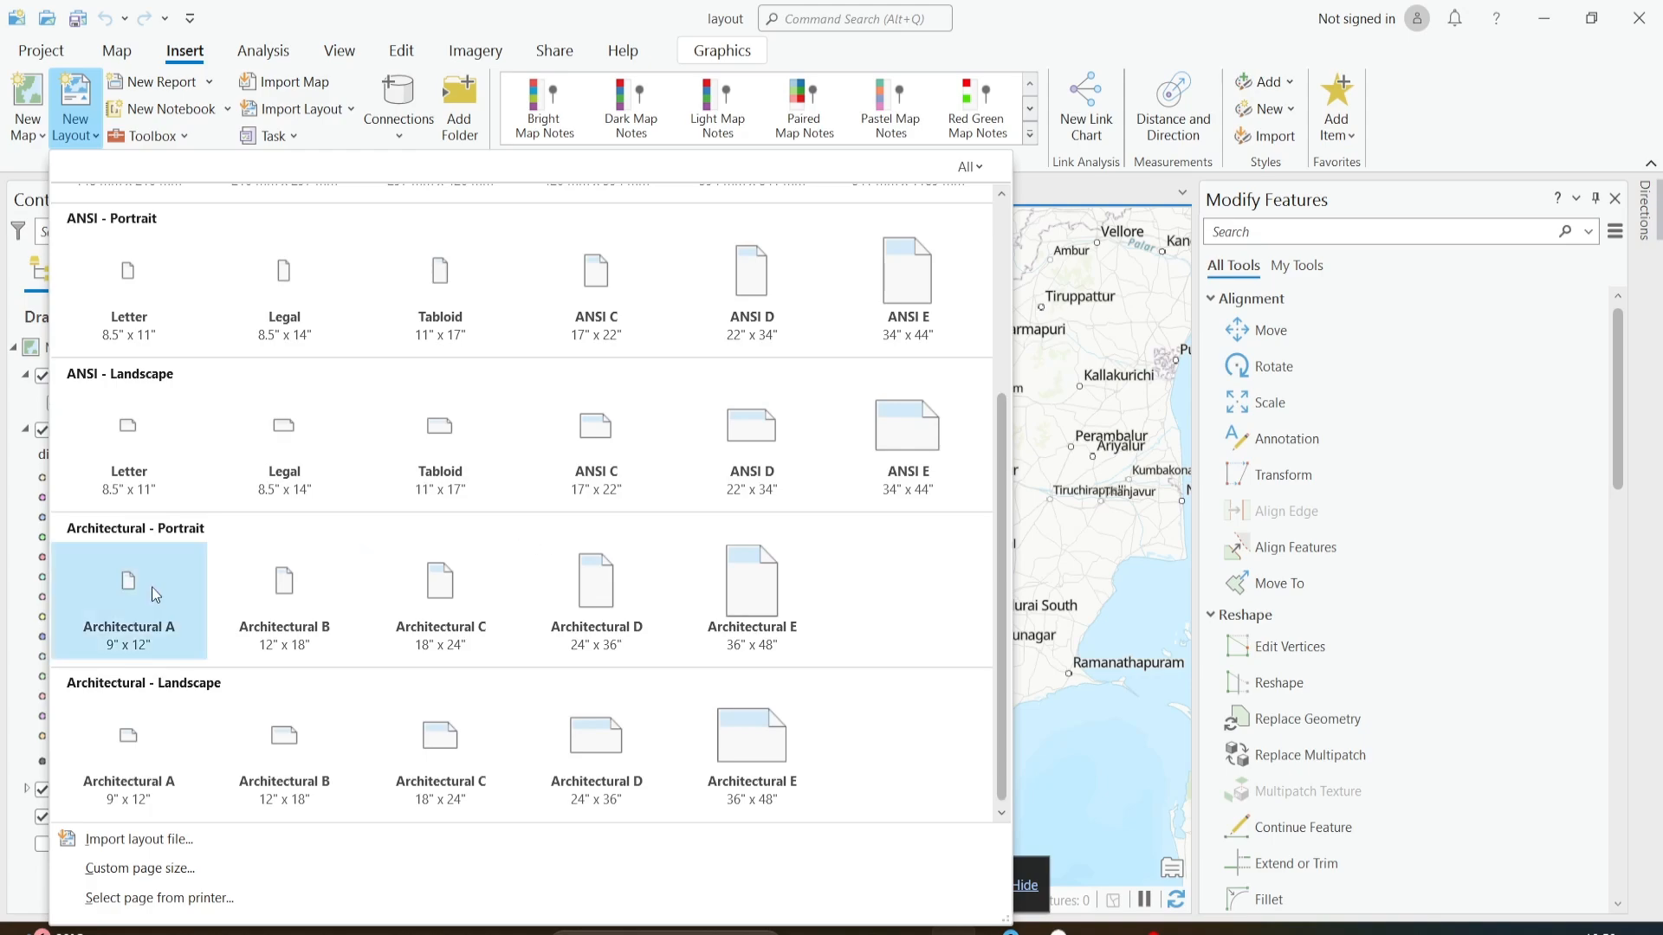
pyautogui.scroll(3, 134, 302)
pyautogui.scroll(-1, 146, 299)
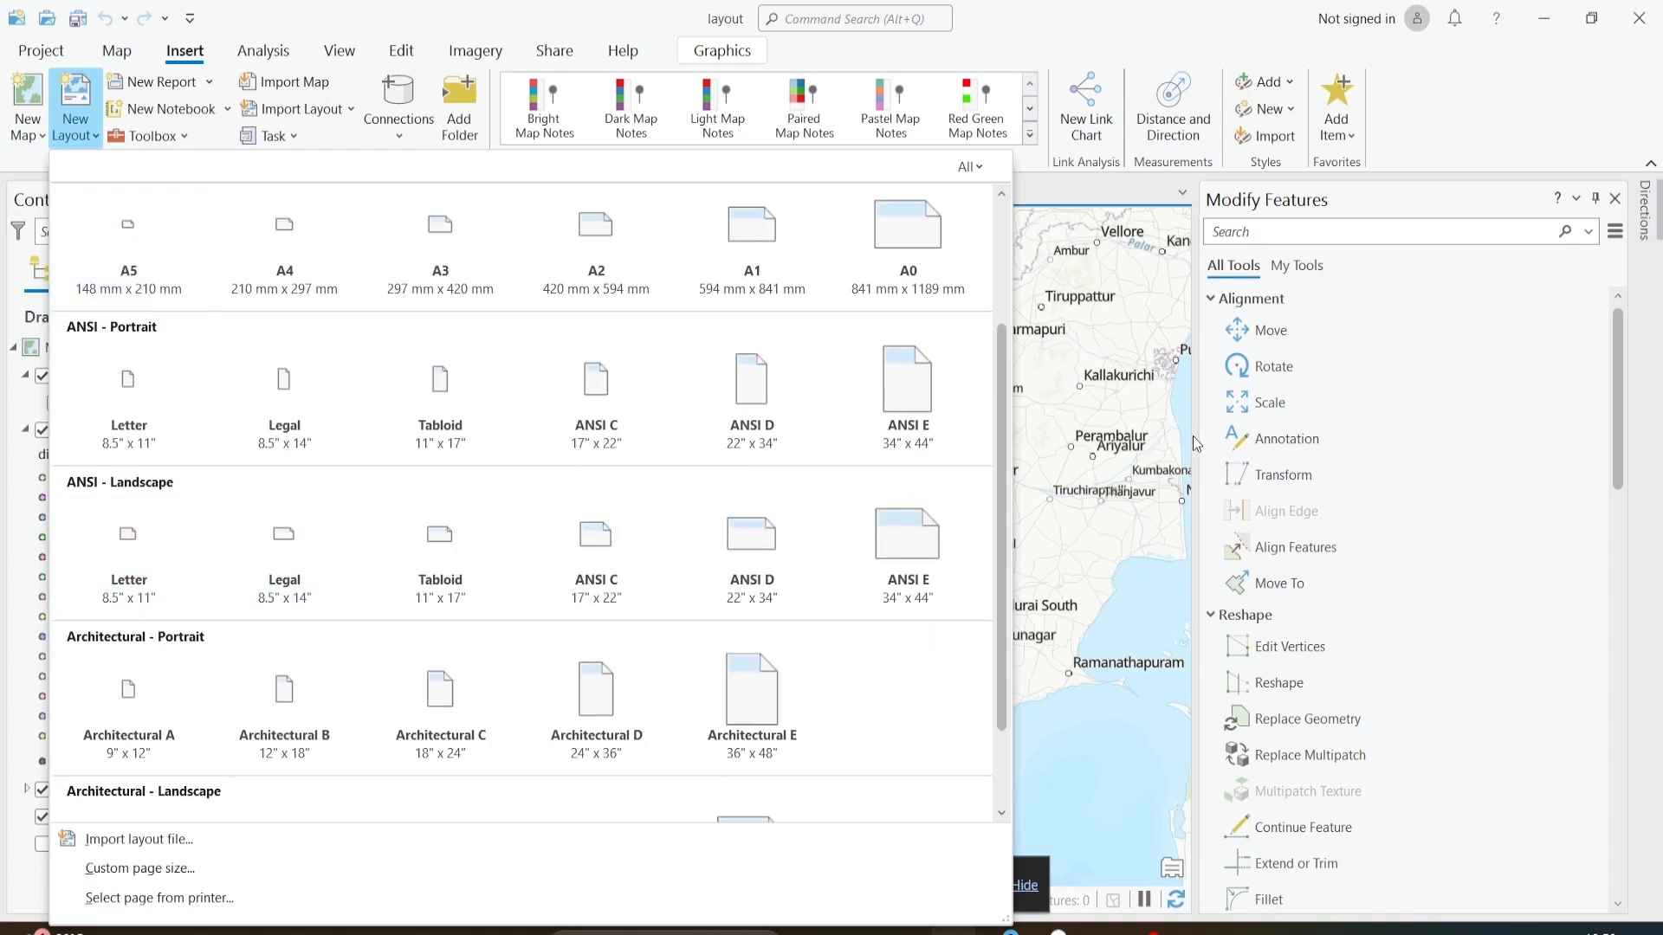
pyautogui.scroll(2, 1069, 412)
pyautogui.scroll(-2, 1069, 480)
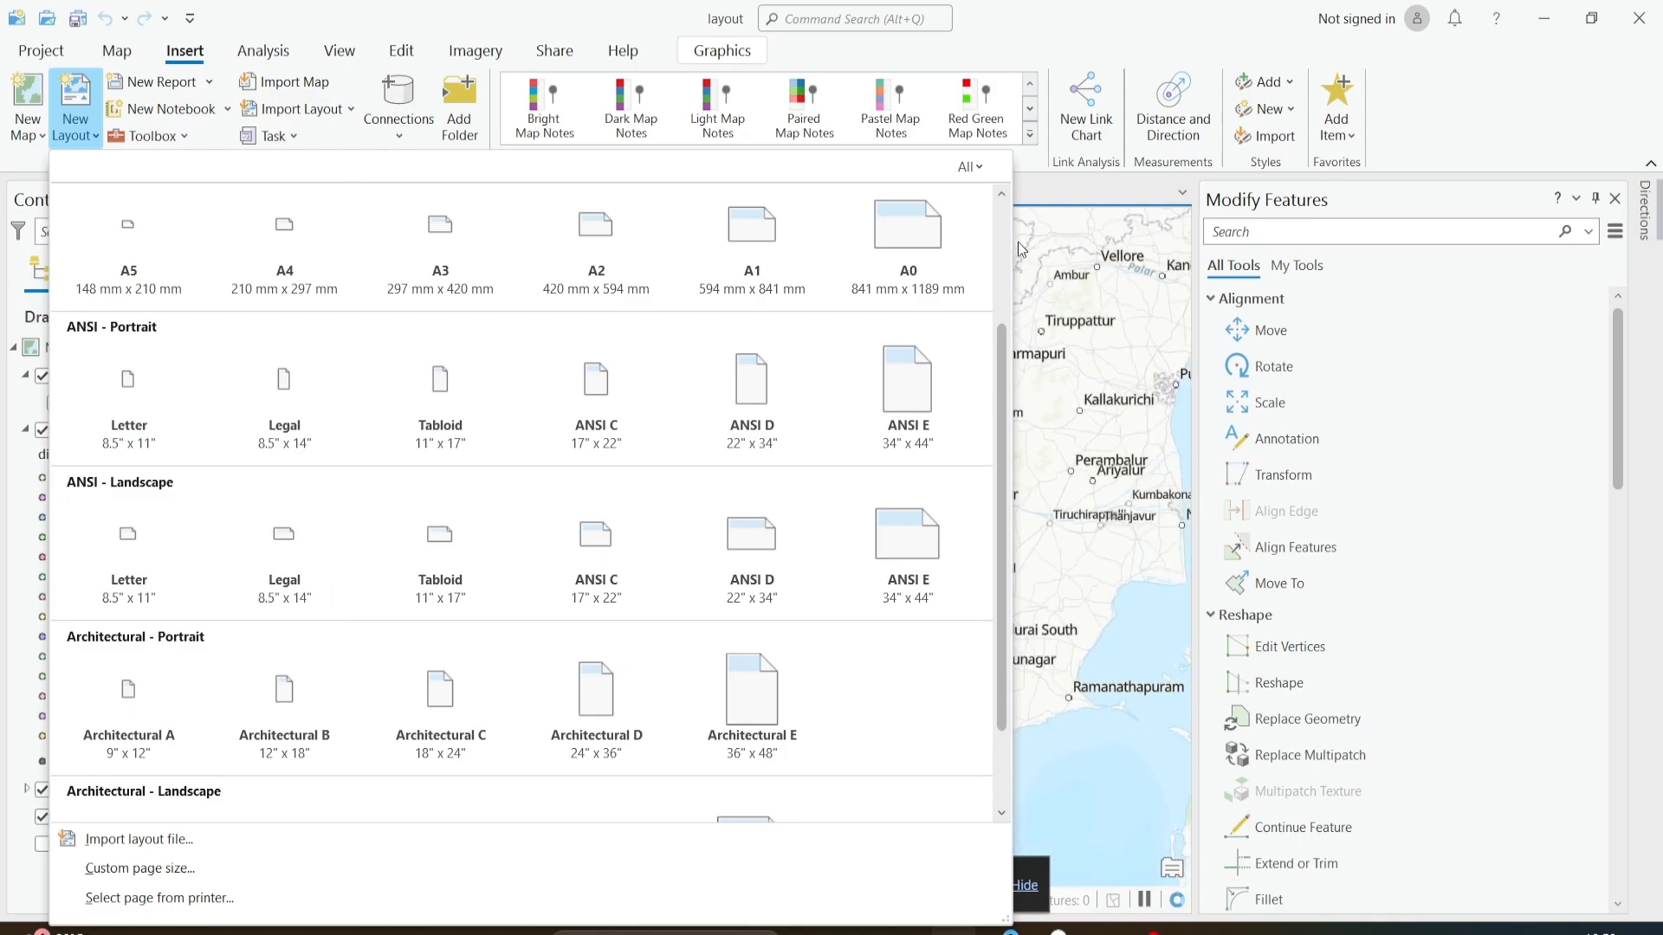
pyautogui.click(1048, 189)
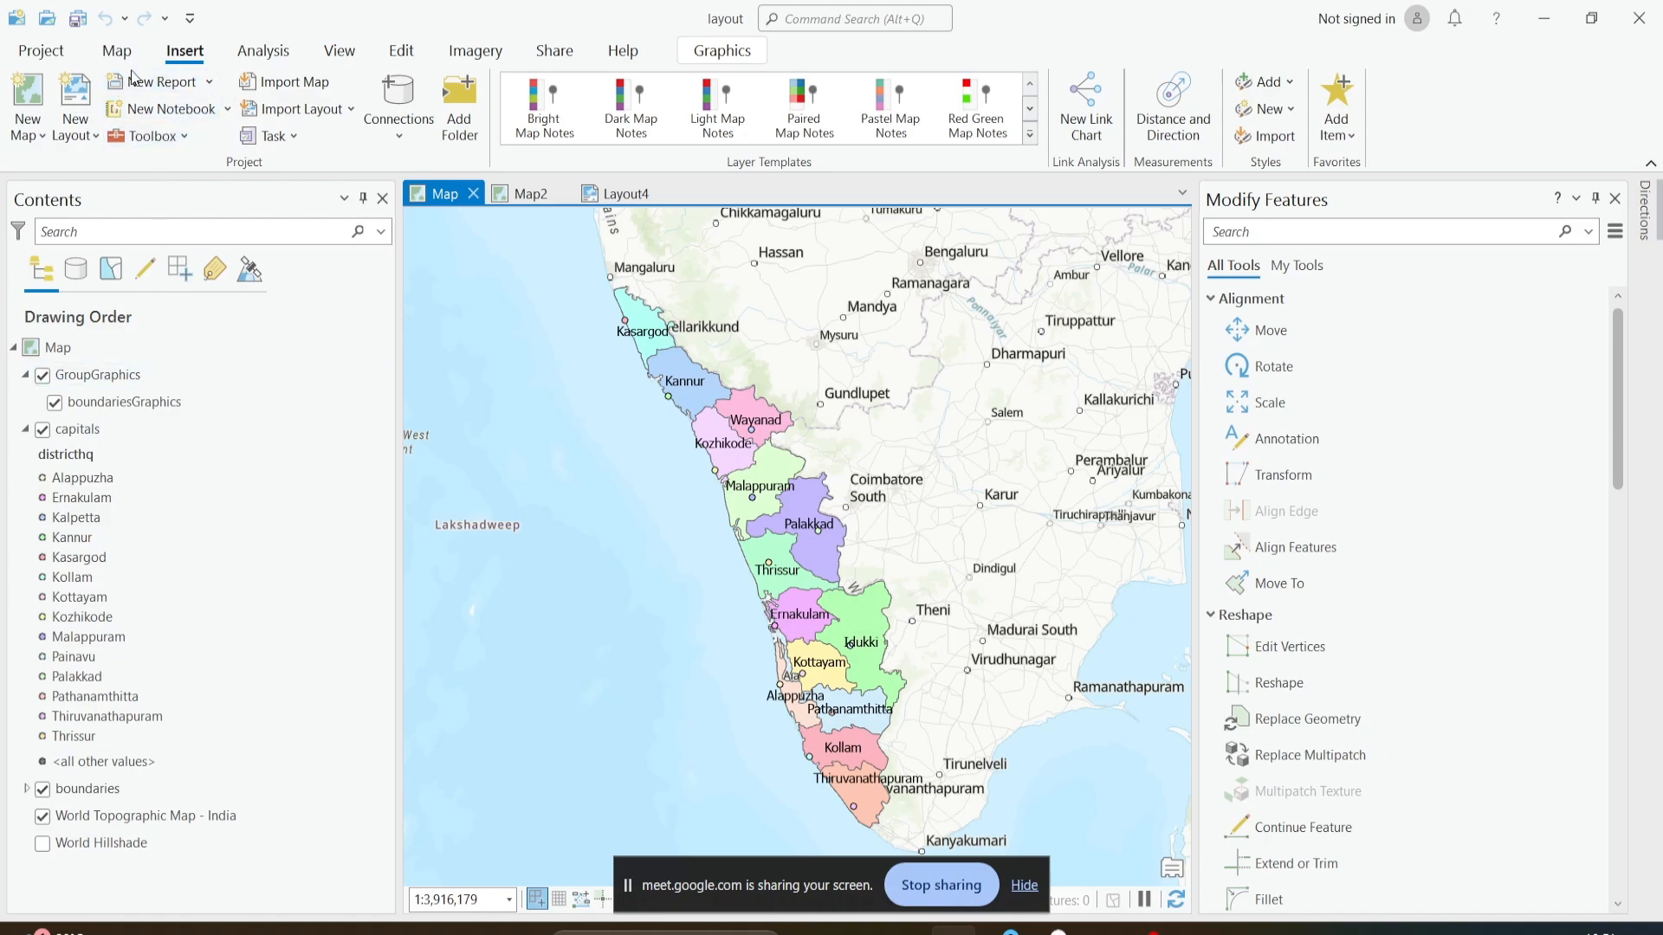
# - Create a new layout with the ANSI portrait Letter page size, 8.5" x 11"
pyautogui.click(84, 106)
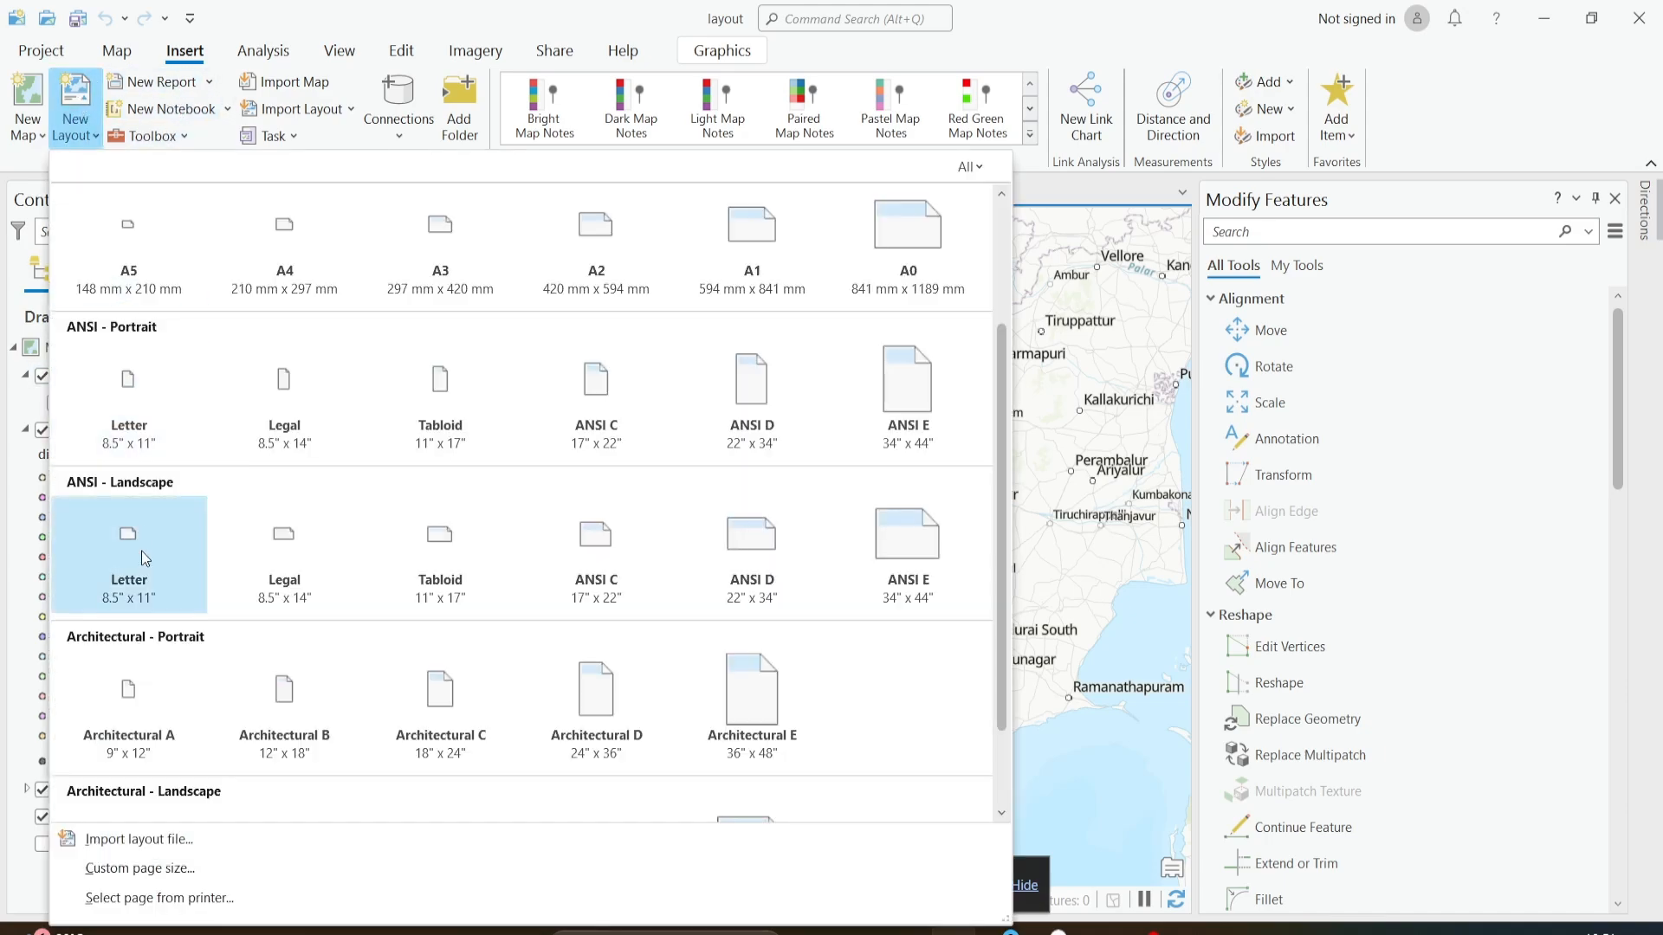
pyautogui.click(142, 383)
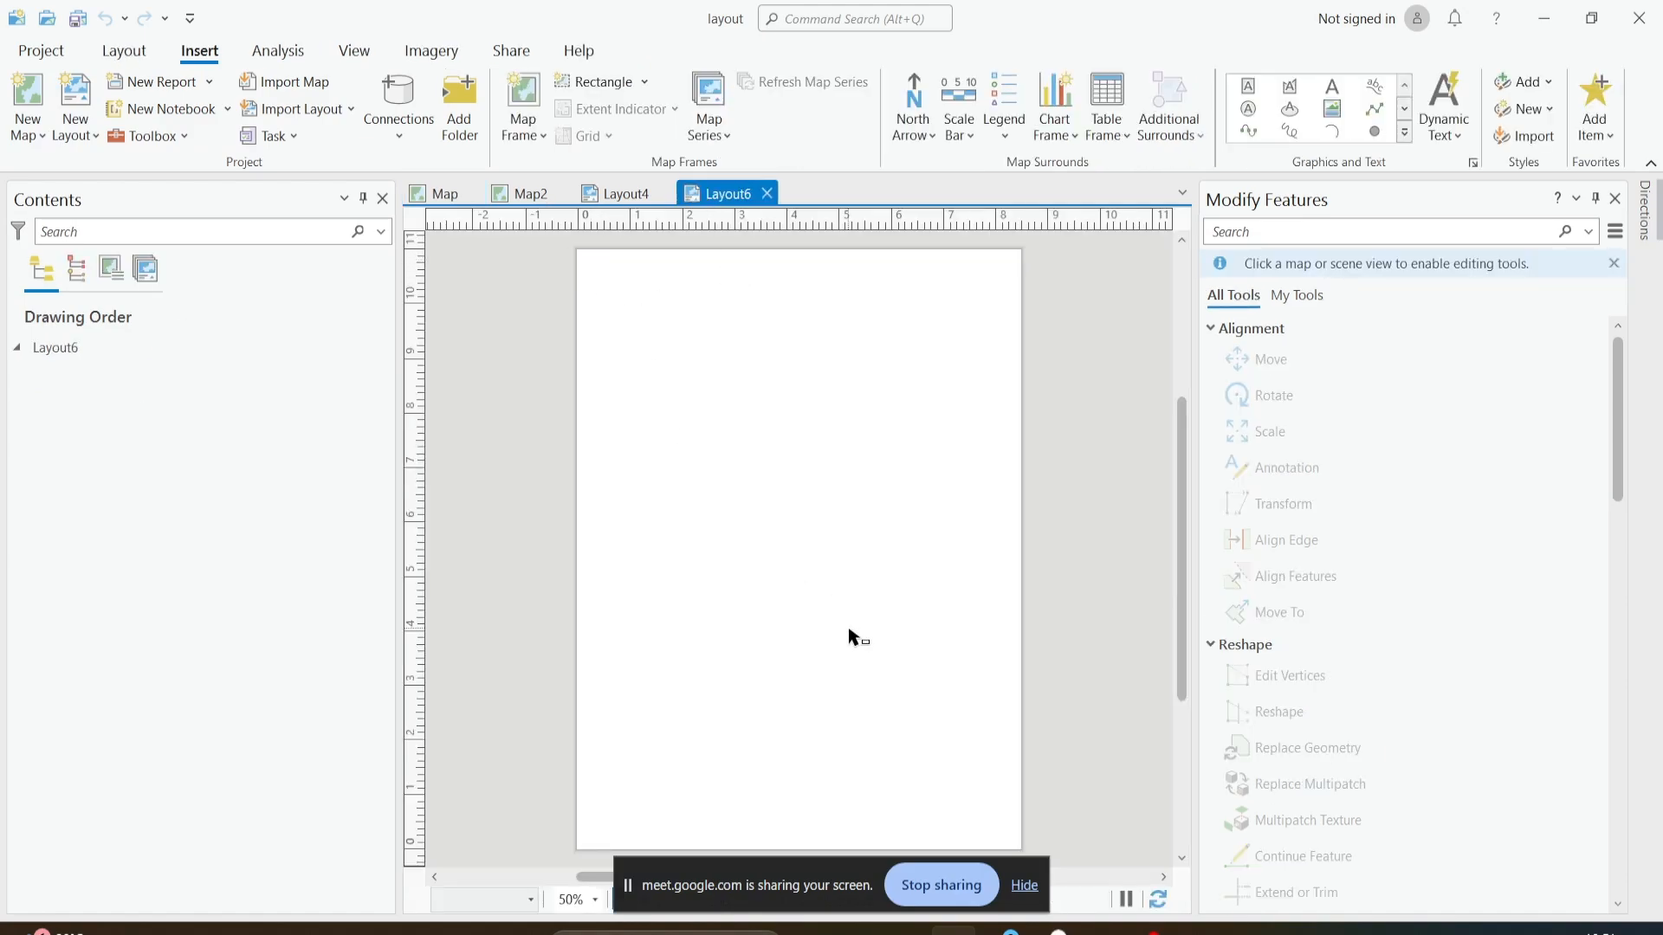
pyautogui.click(527, 137)
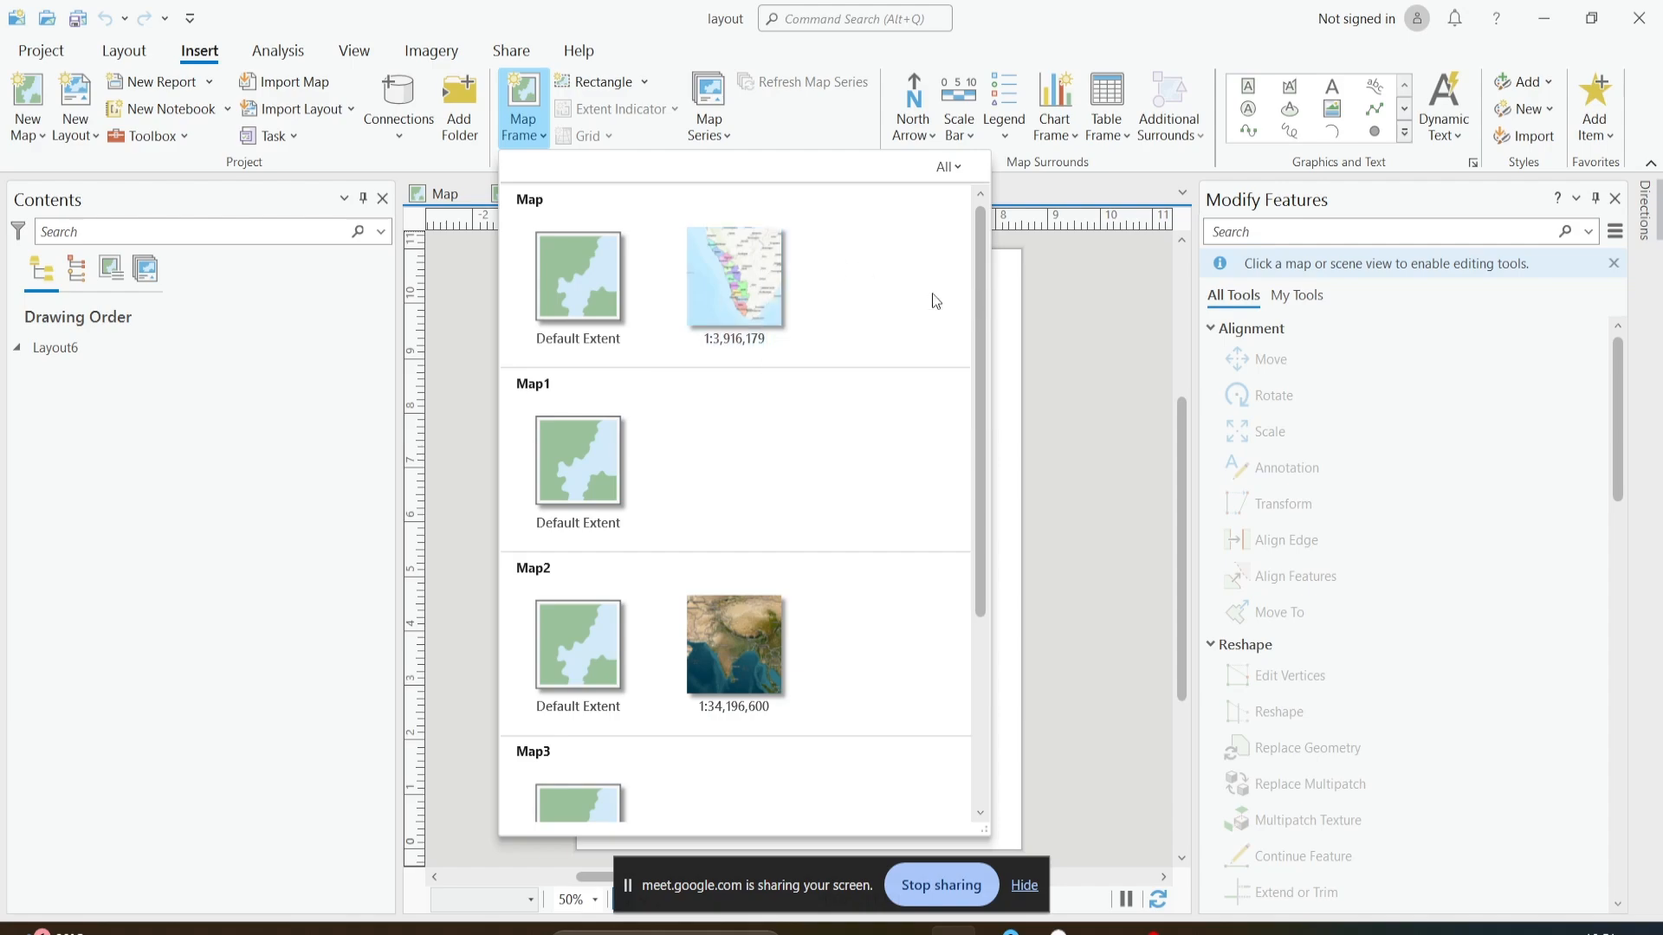
pyautogui.click(1046, 282)
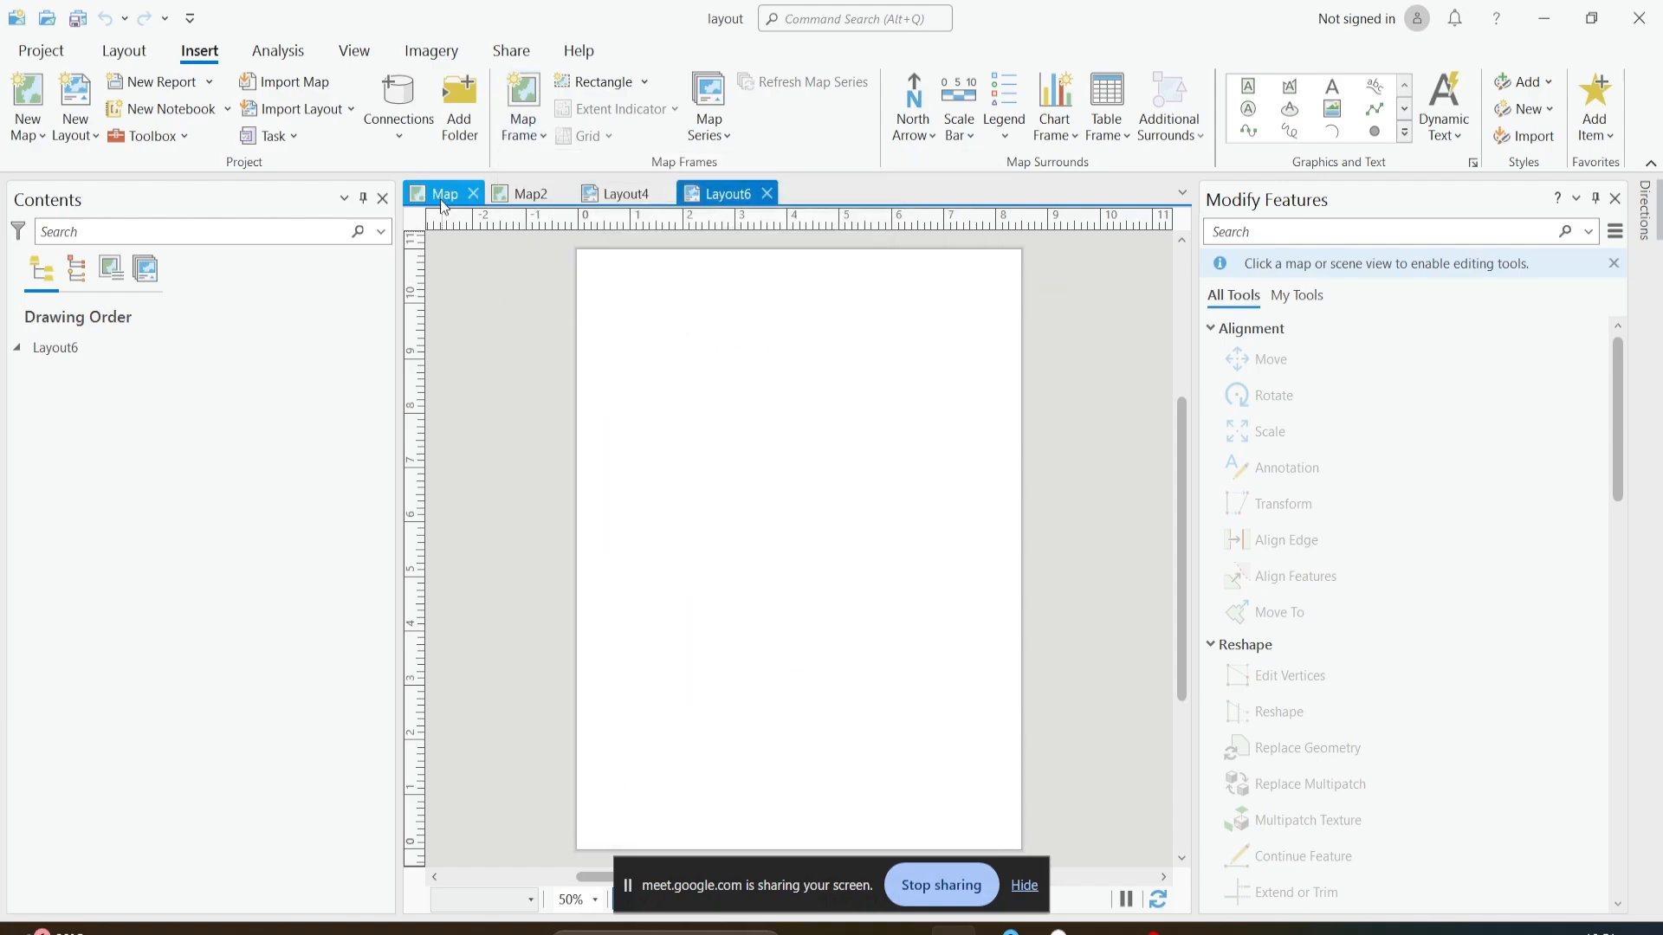
pyautogui.click(538, 118)
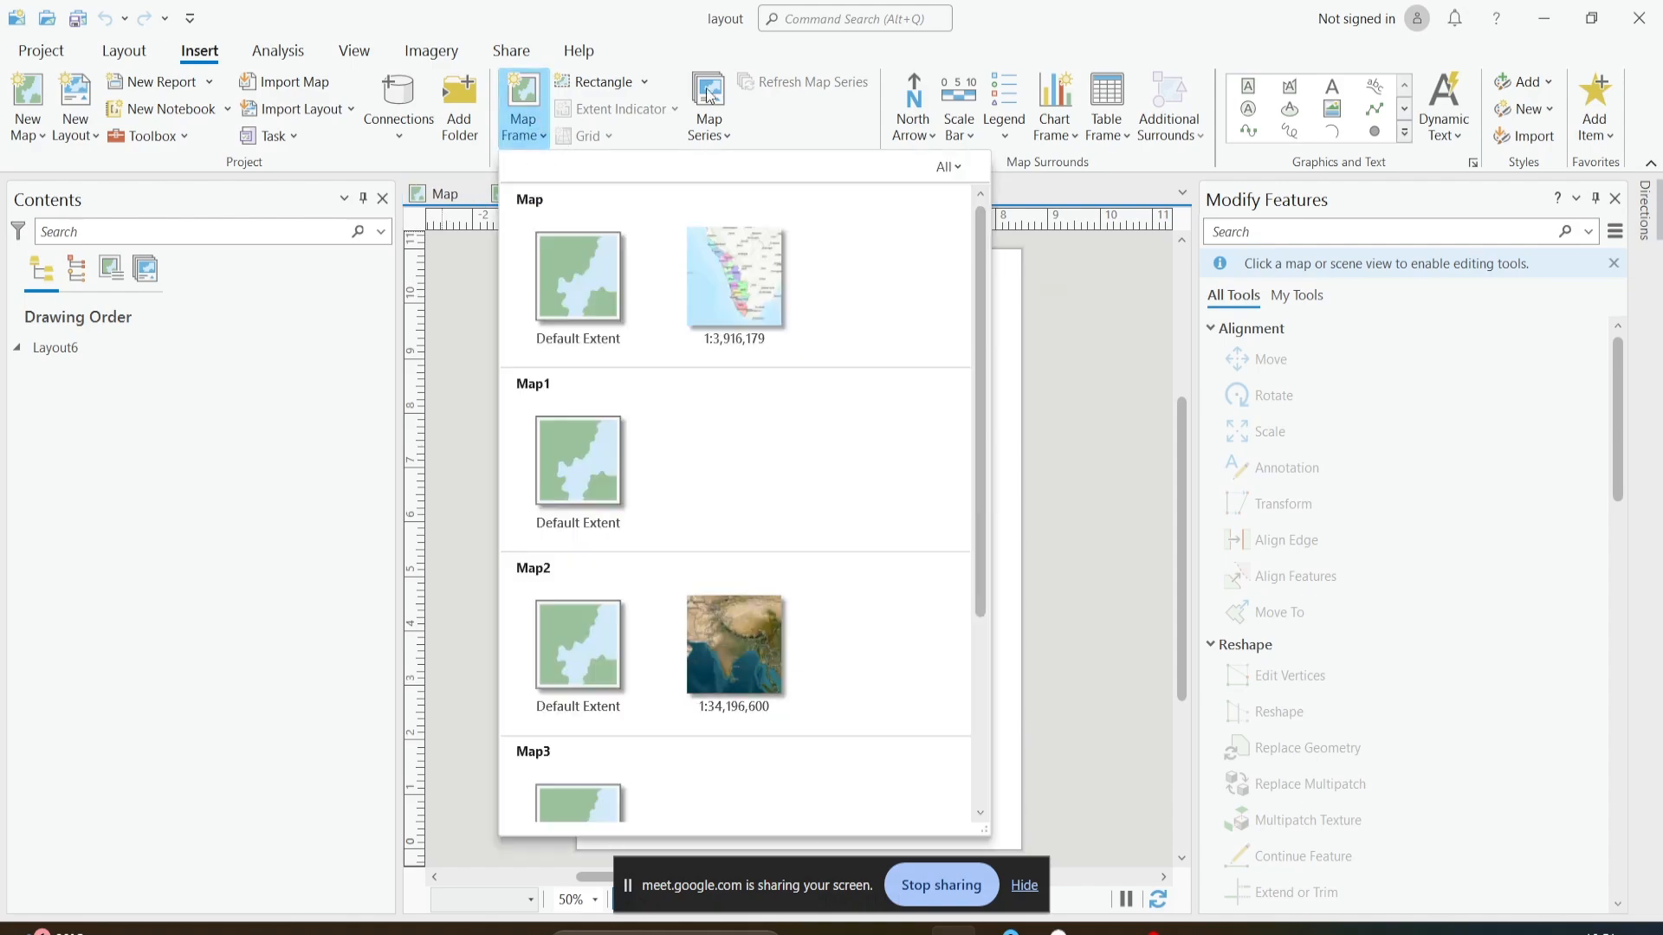
pyautogui.click(369, 229)
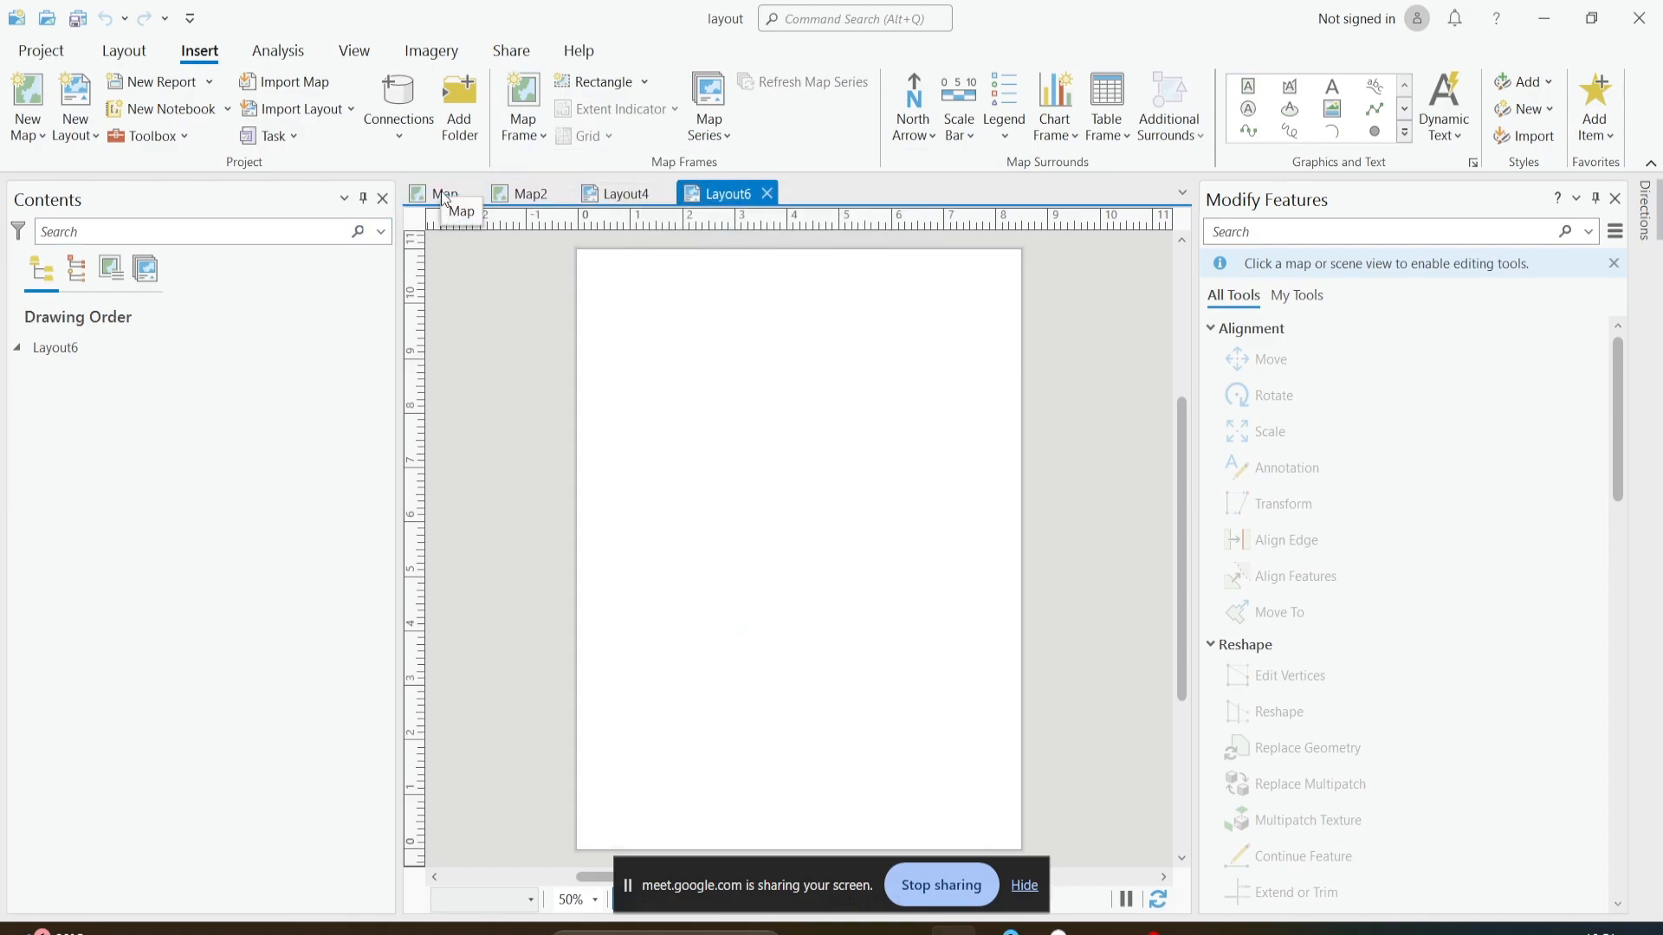
pyautogui.click(538, 128)
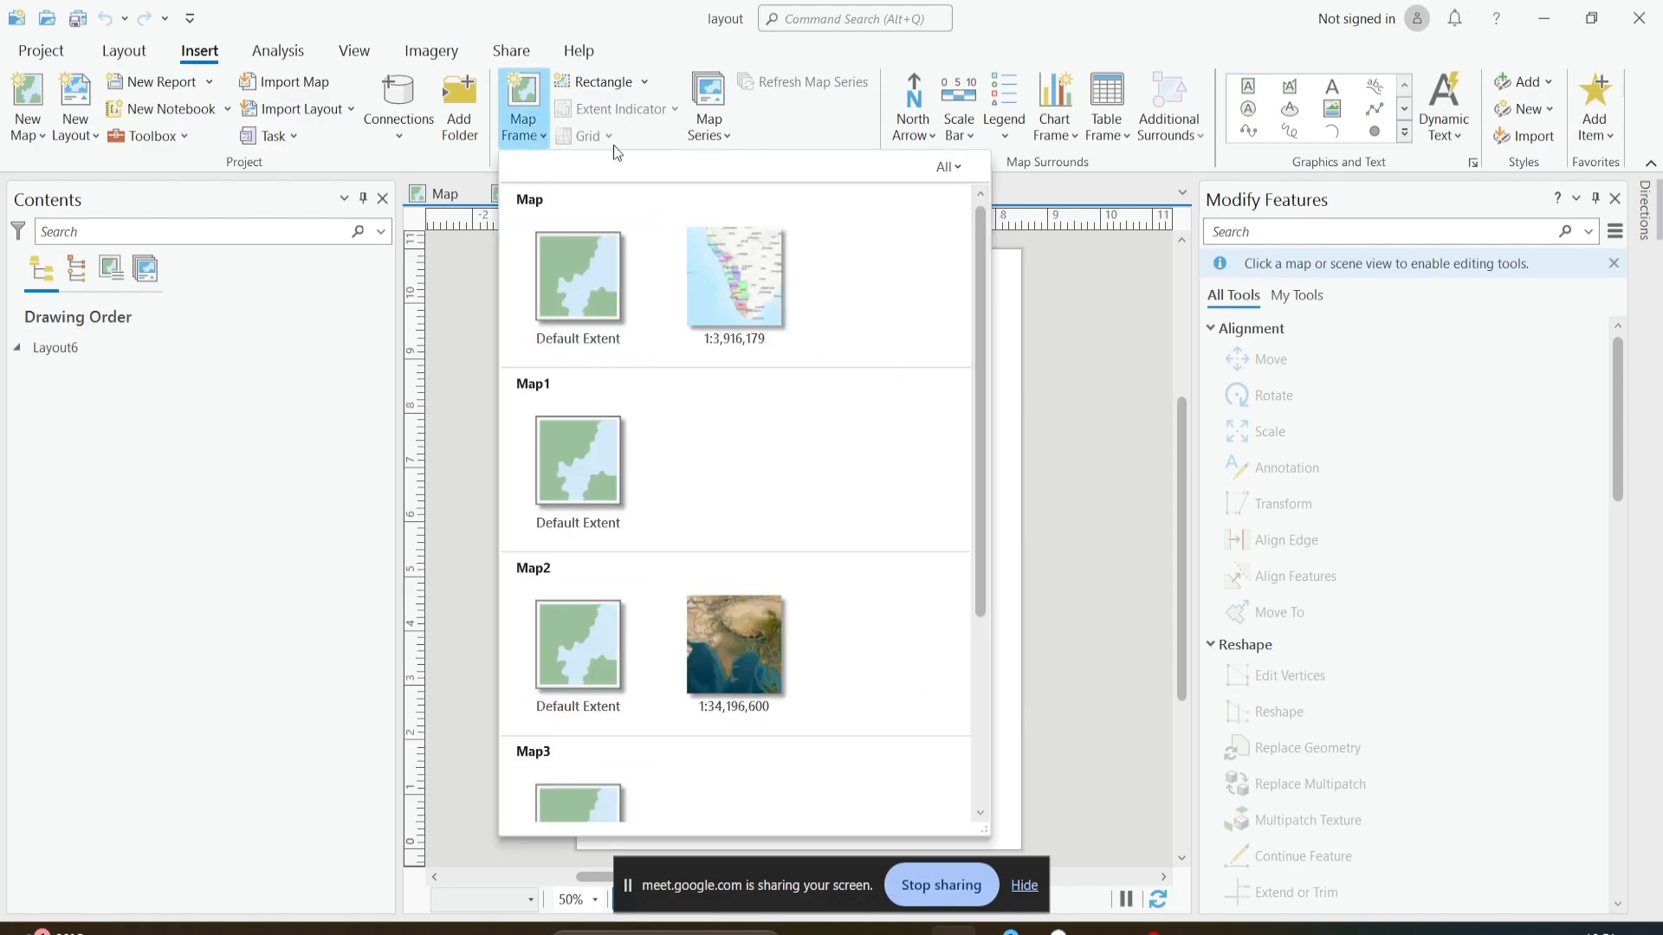
pyautogui.click(1028, 260)
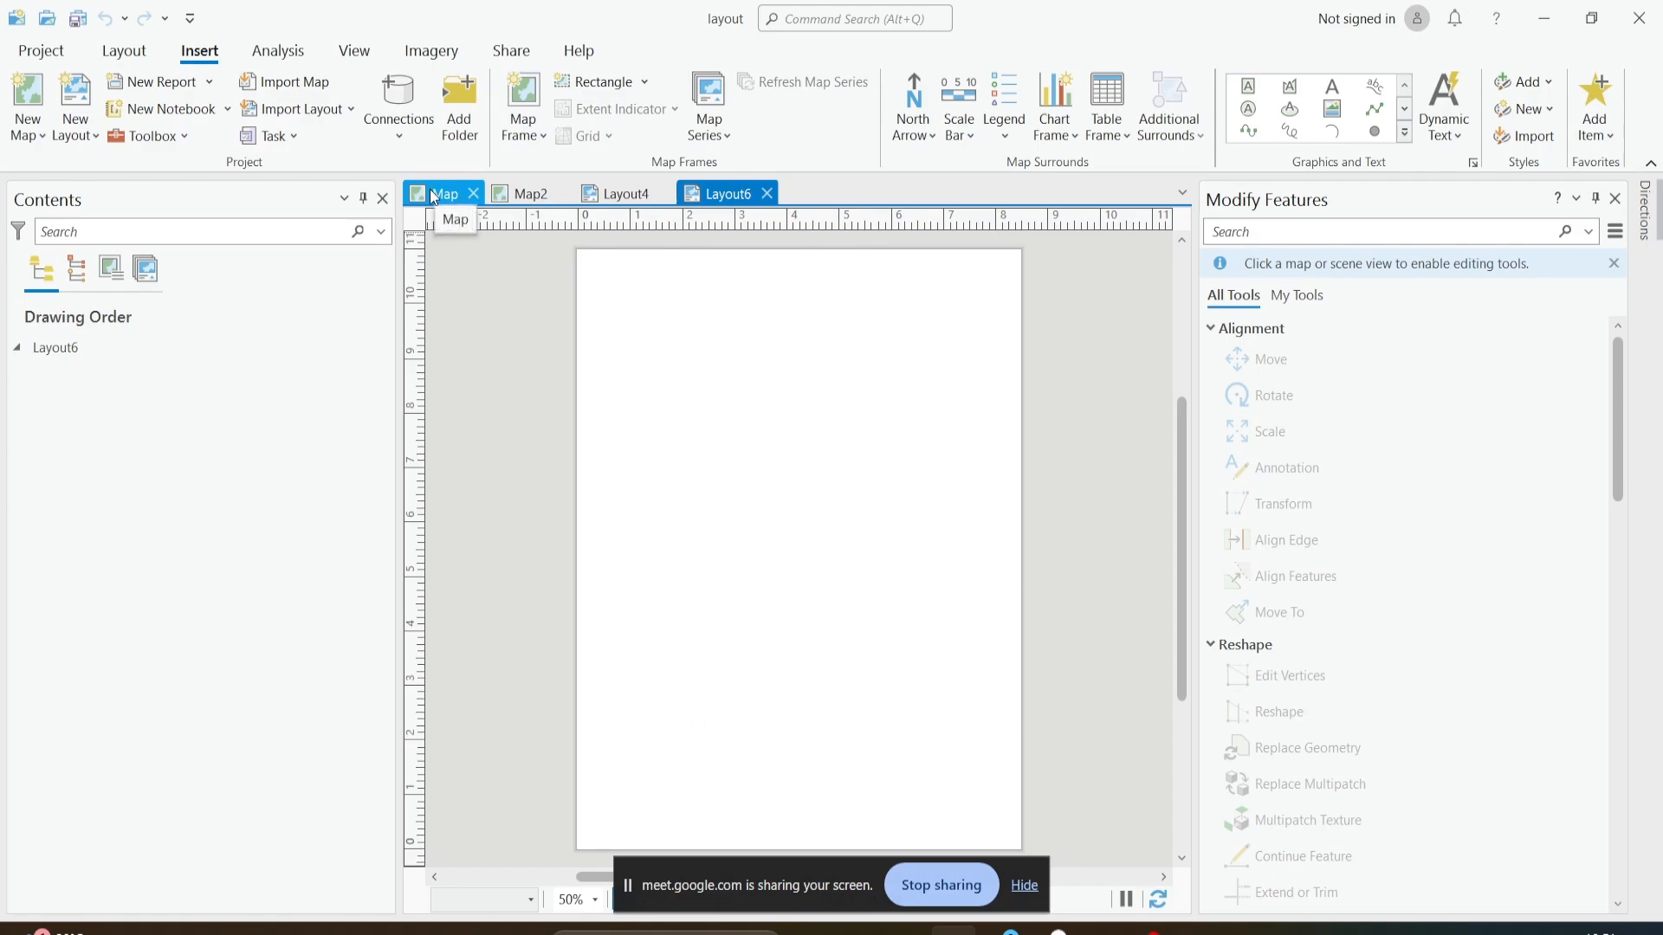
# - Add both horizontal and vertical guides to the page, placed by offset from edge with a 2 in margin
pyautogui.rightClick(1000, 221)
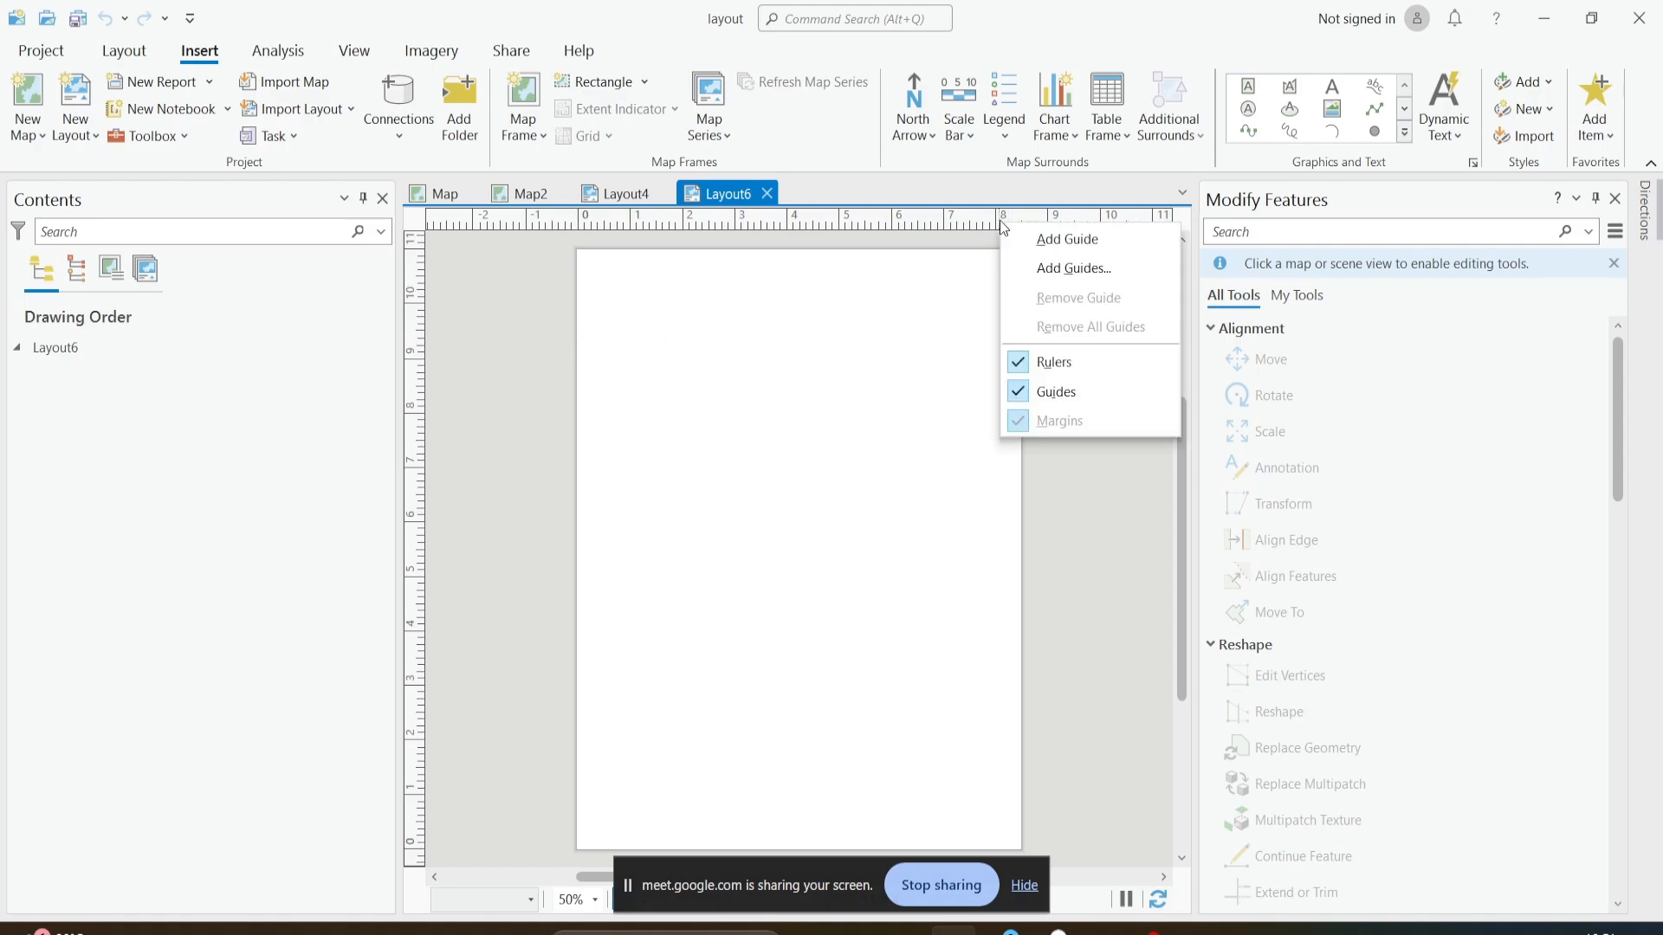
pyautogui.click(1022, 270)
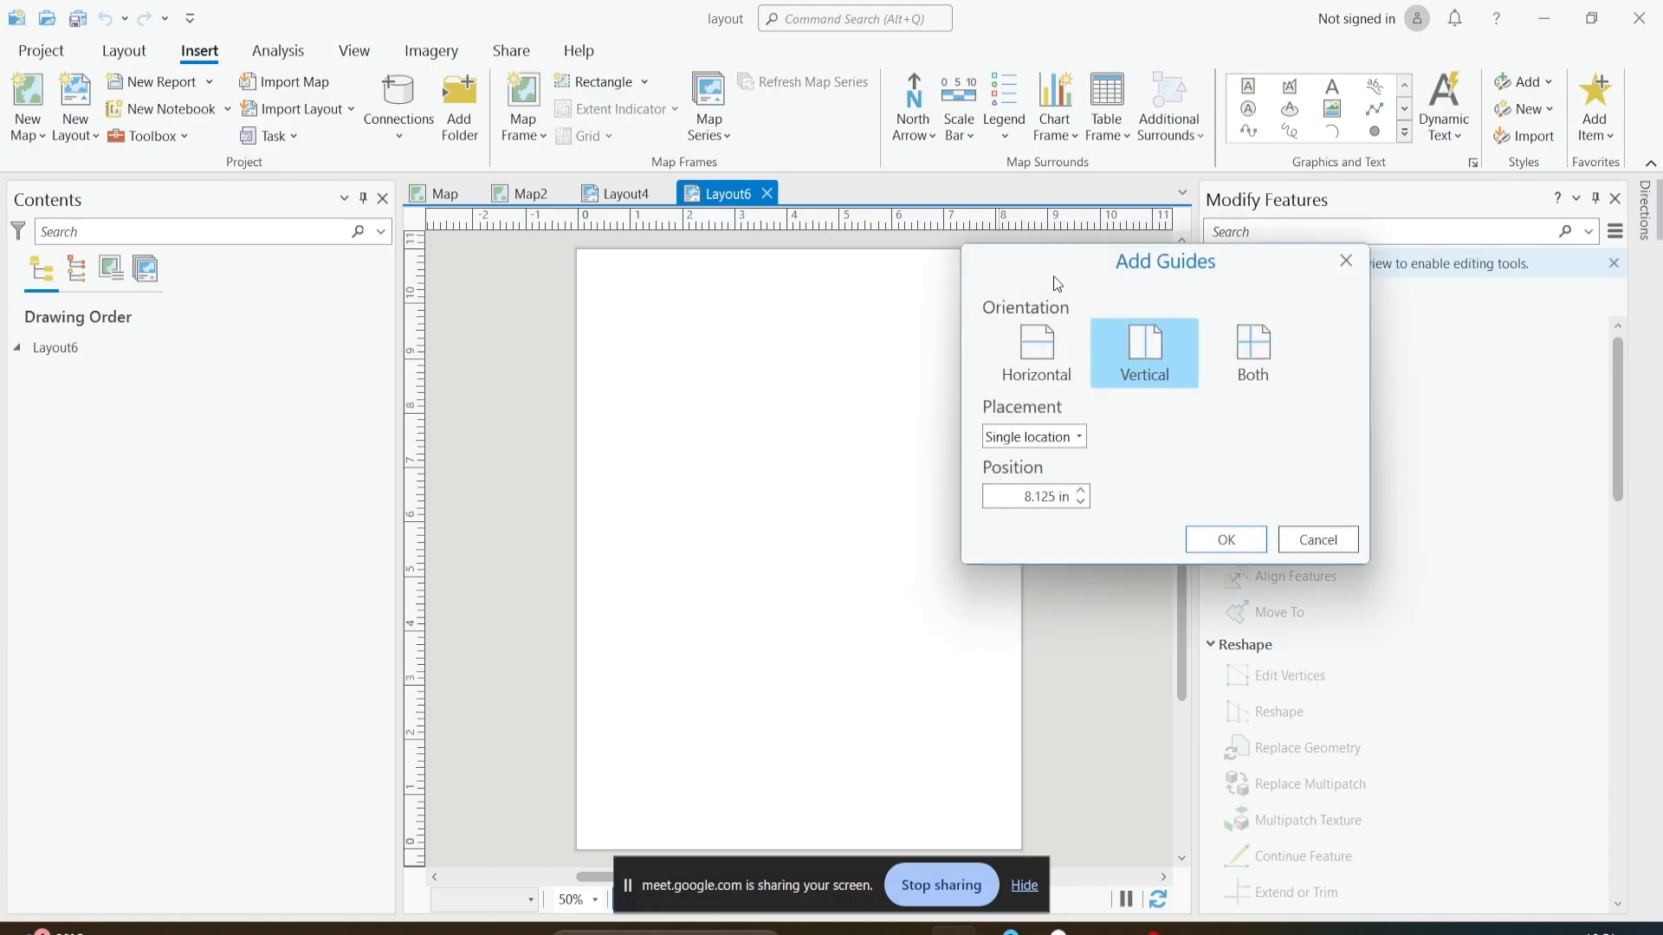
pyautogui.moveTo(1141, 266); pyautogui.dragTo(1156, 222)
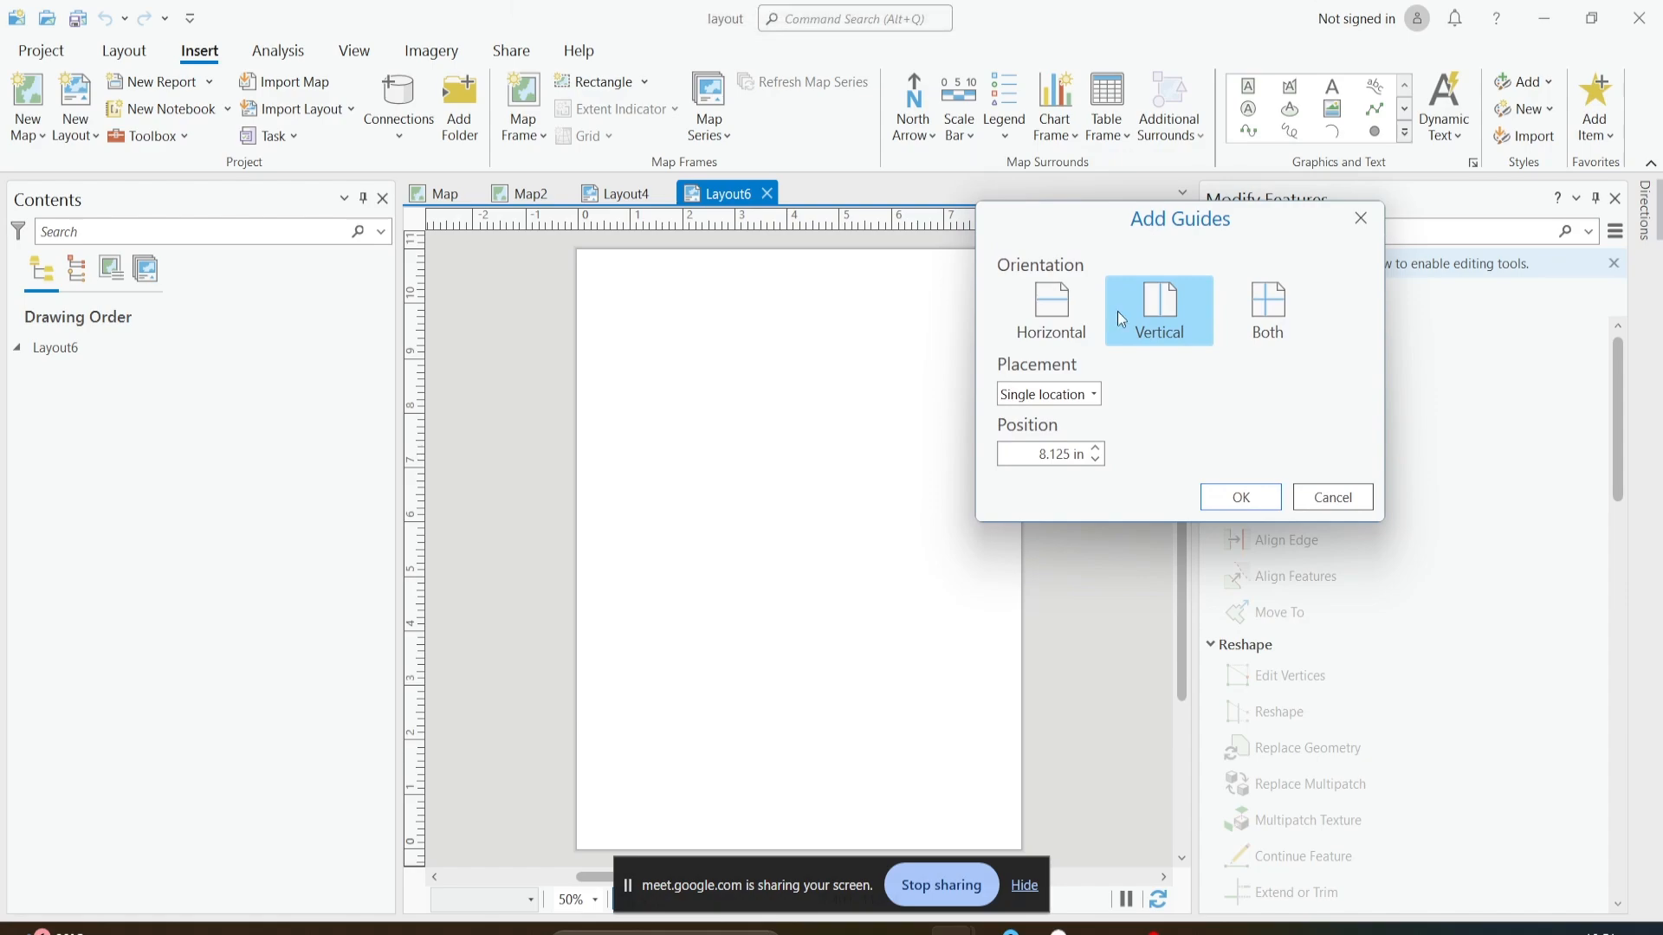
pyautogui.click(1267, 314)
pyautogui.click(1082, 394)
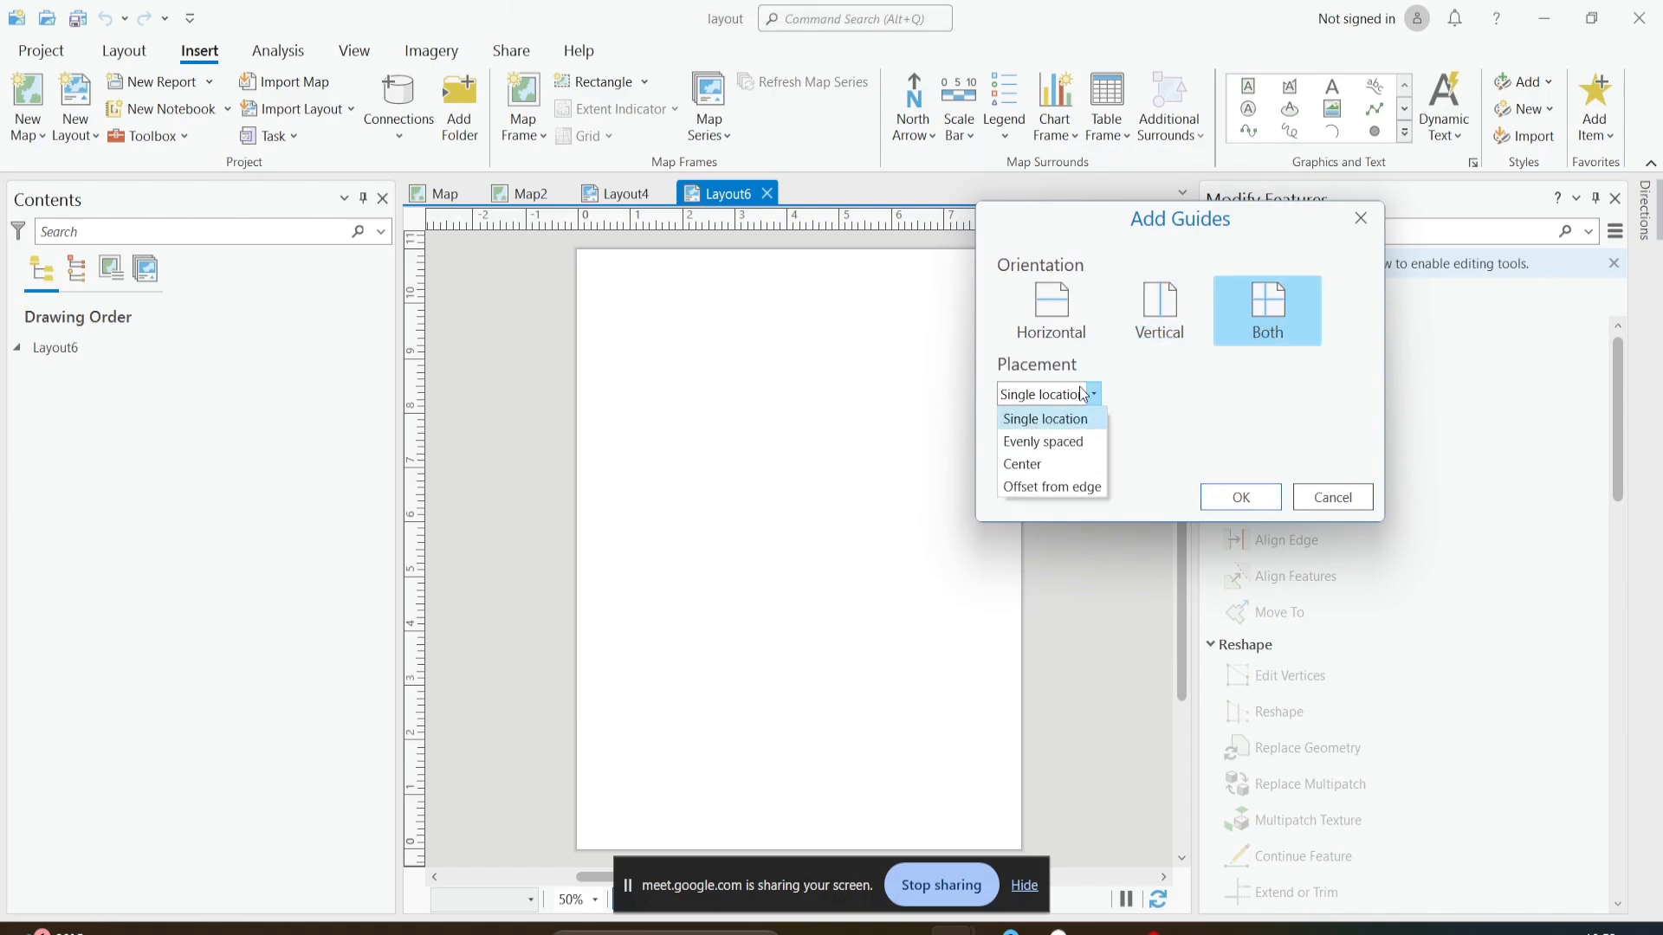
pyautogui.click(1078, 487)
pyautogui.click(1095, 457)
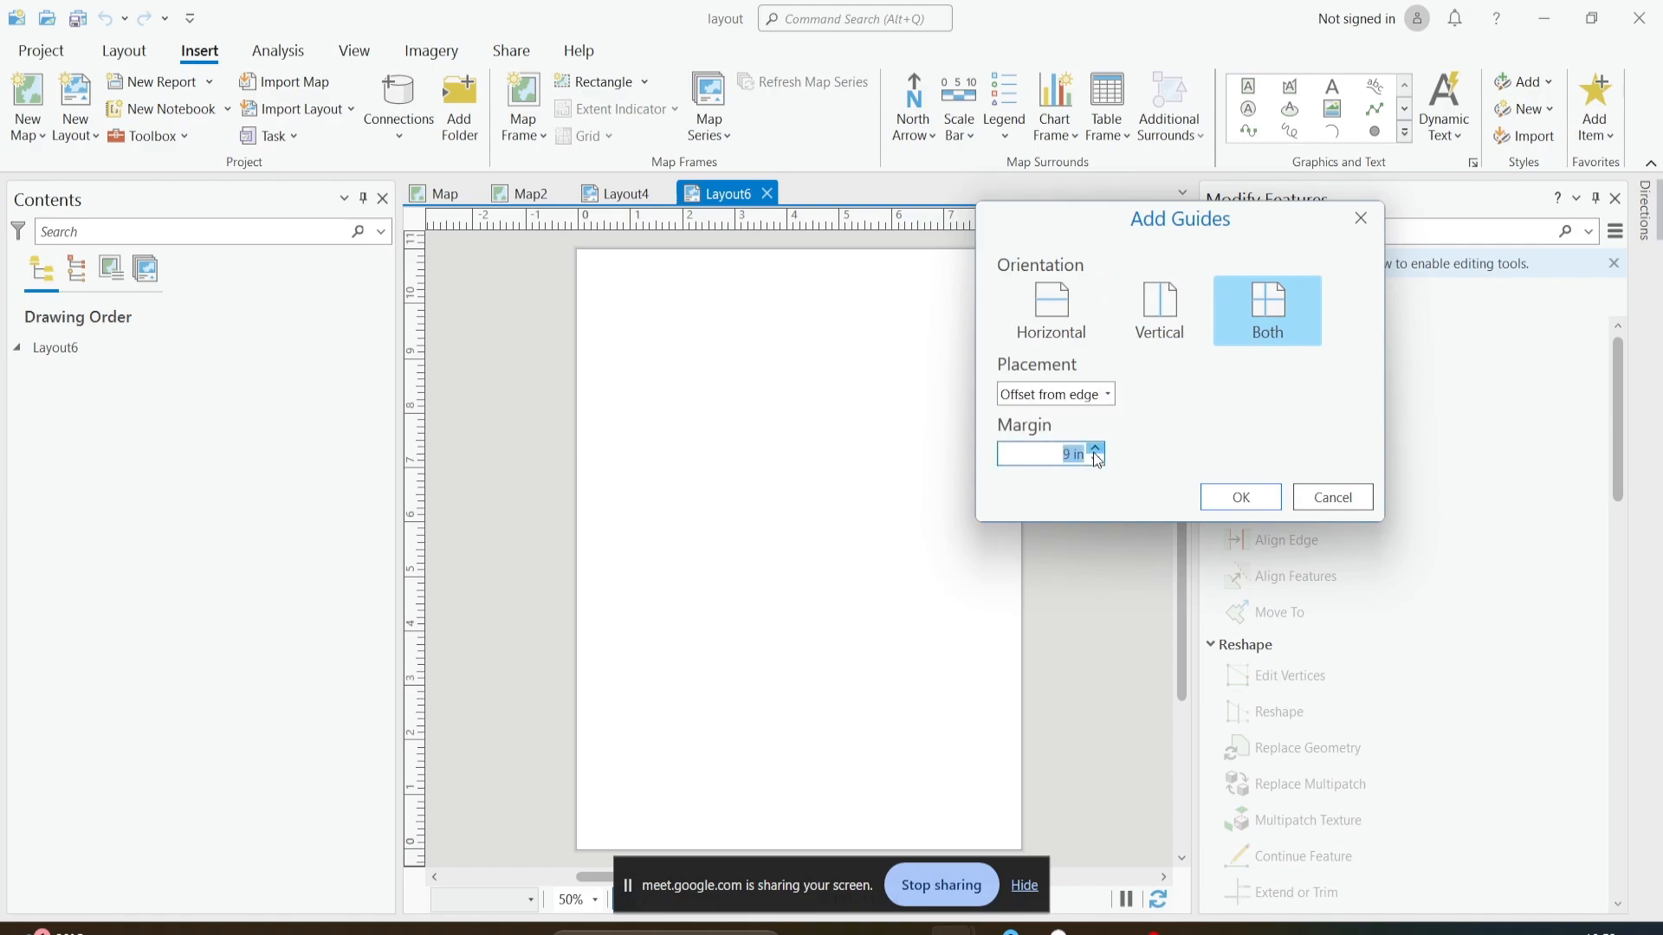
pyautogui.click(1096, 460)
pyautogui.click(1096, 459)
pyautogui.click(1254, 413)
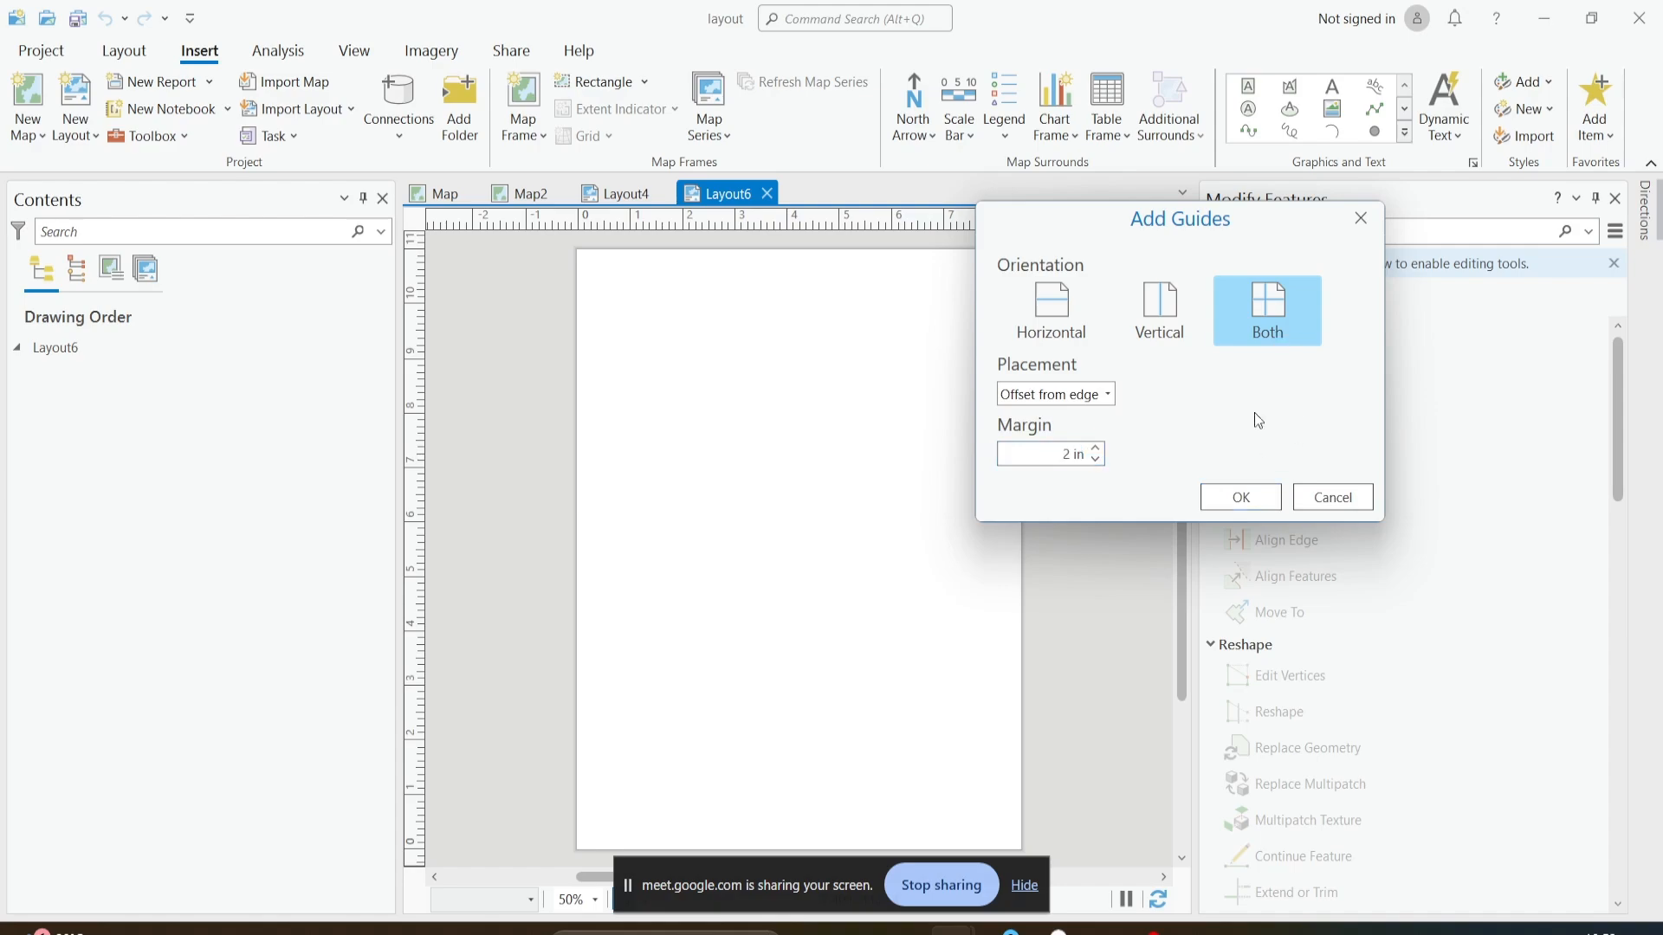
pyautogui.click(1242, 499)
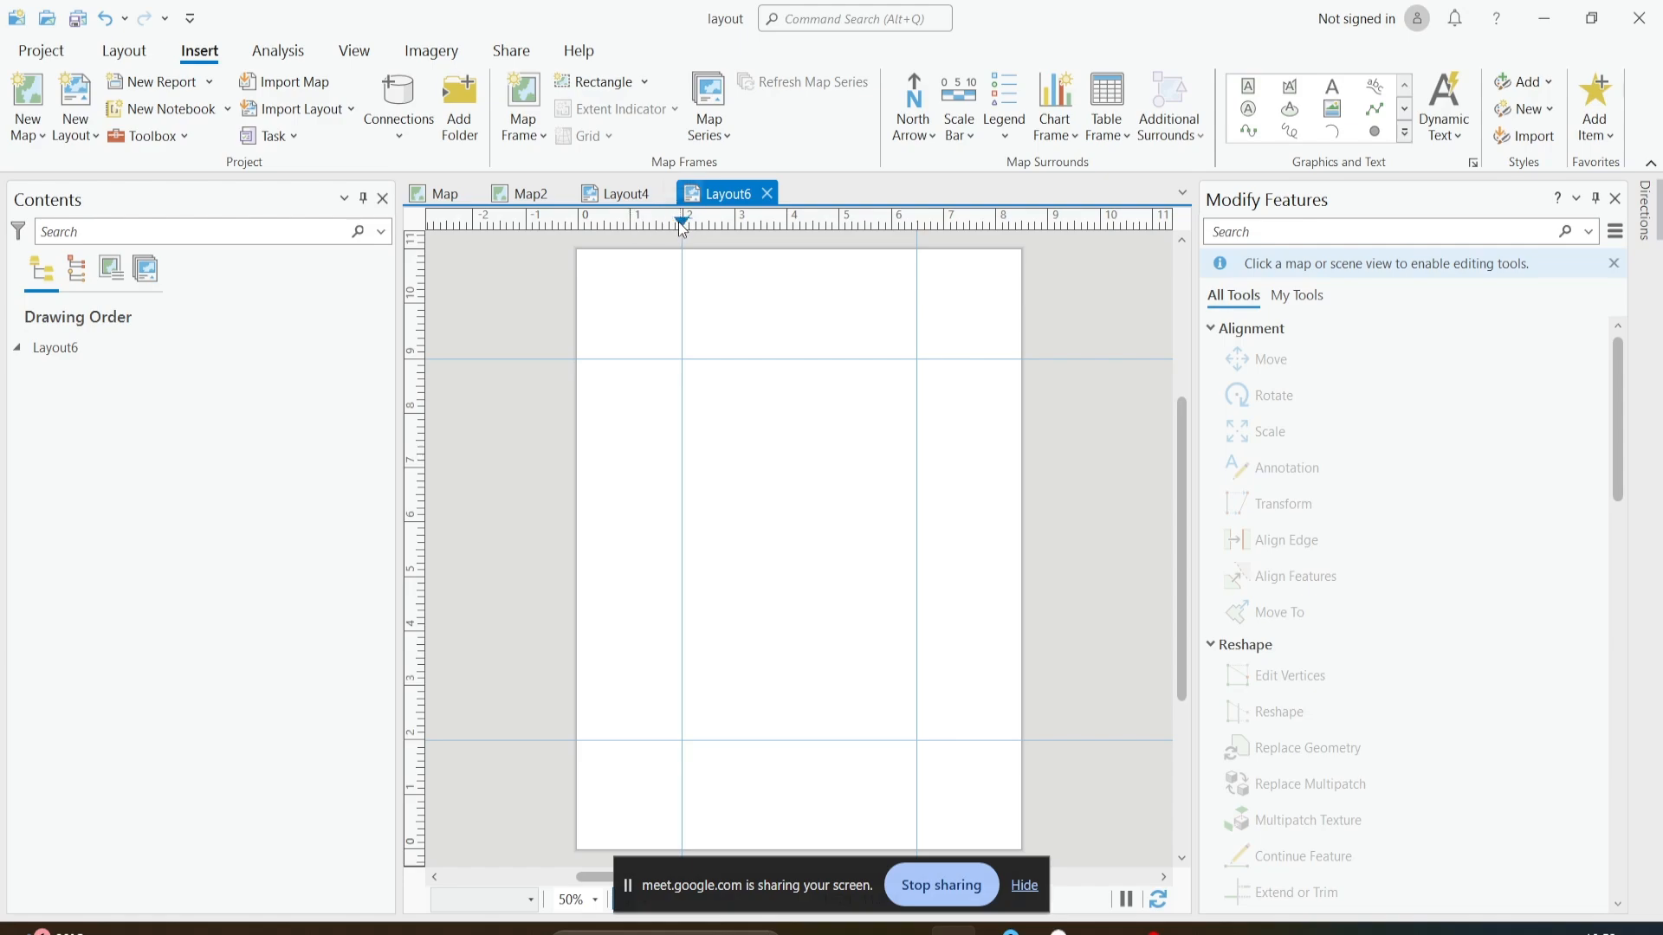
# - Move the four guides outward to about 0.5 in from each page edge
pyautogui.moveTo(678, 222); pyautogui.dragTo(605, 240)
pyautogui.moveTo(916, 224); pyautogui.dragTo(995, 232)
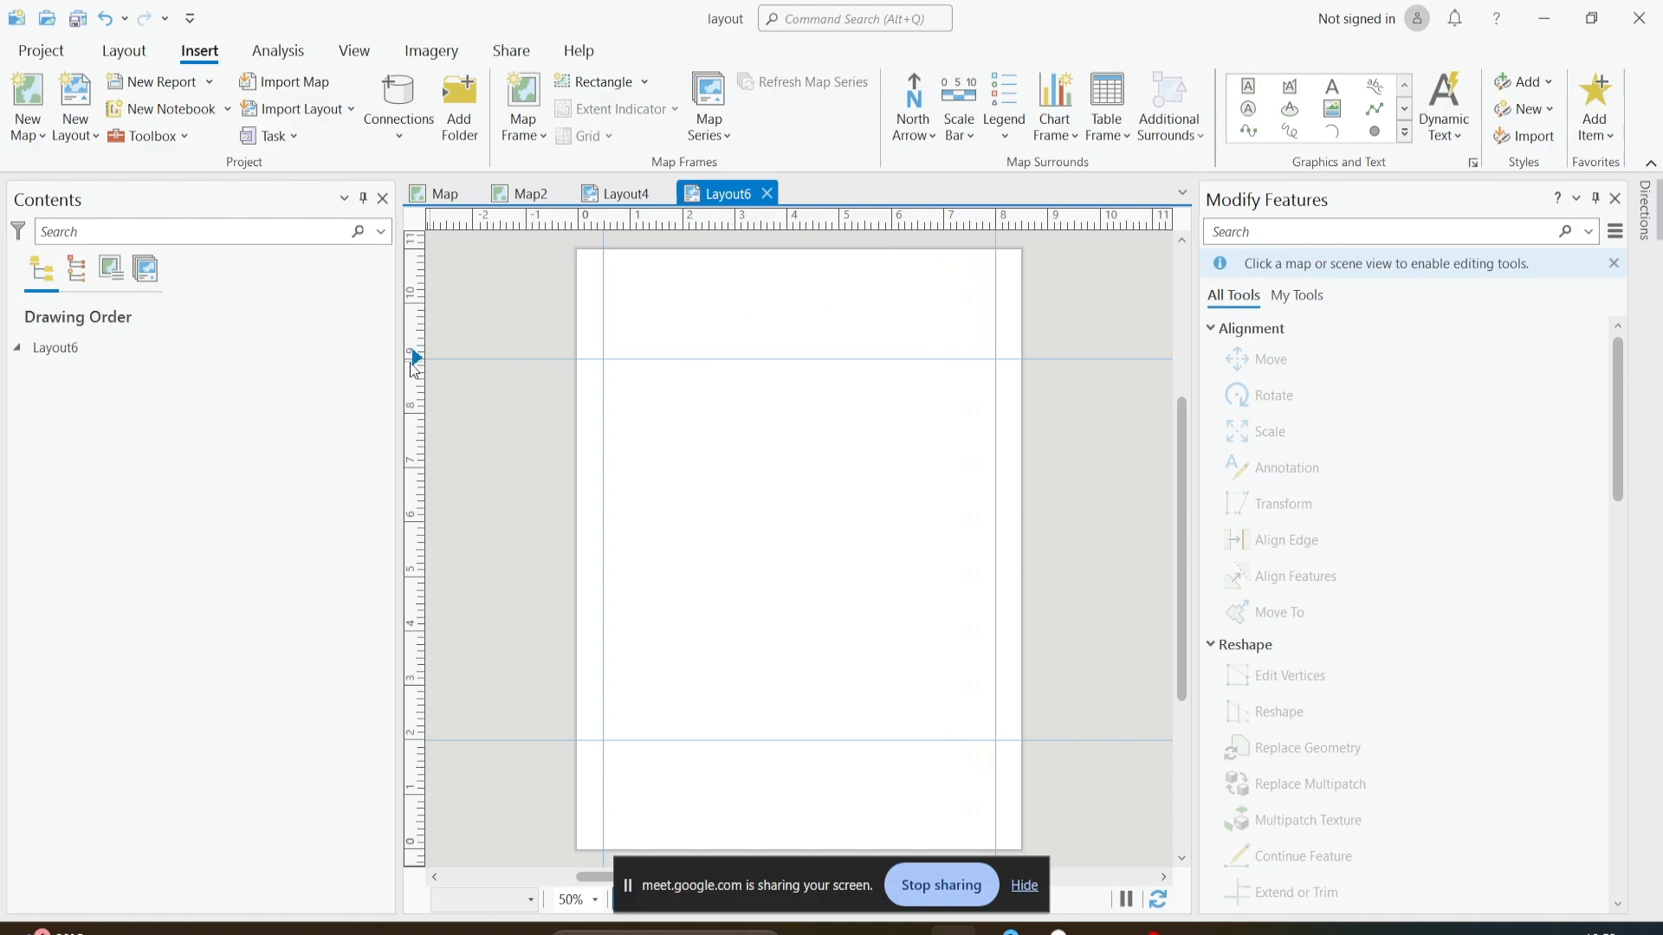
pyautogui.moveTo(414, 368); pyautogui.dragTo(419, 278)
pyautogui.moveTo(419, 741); pyautogui.dragTo(417, 823)
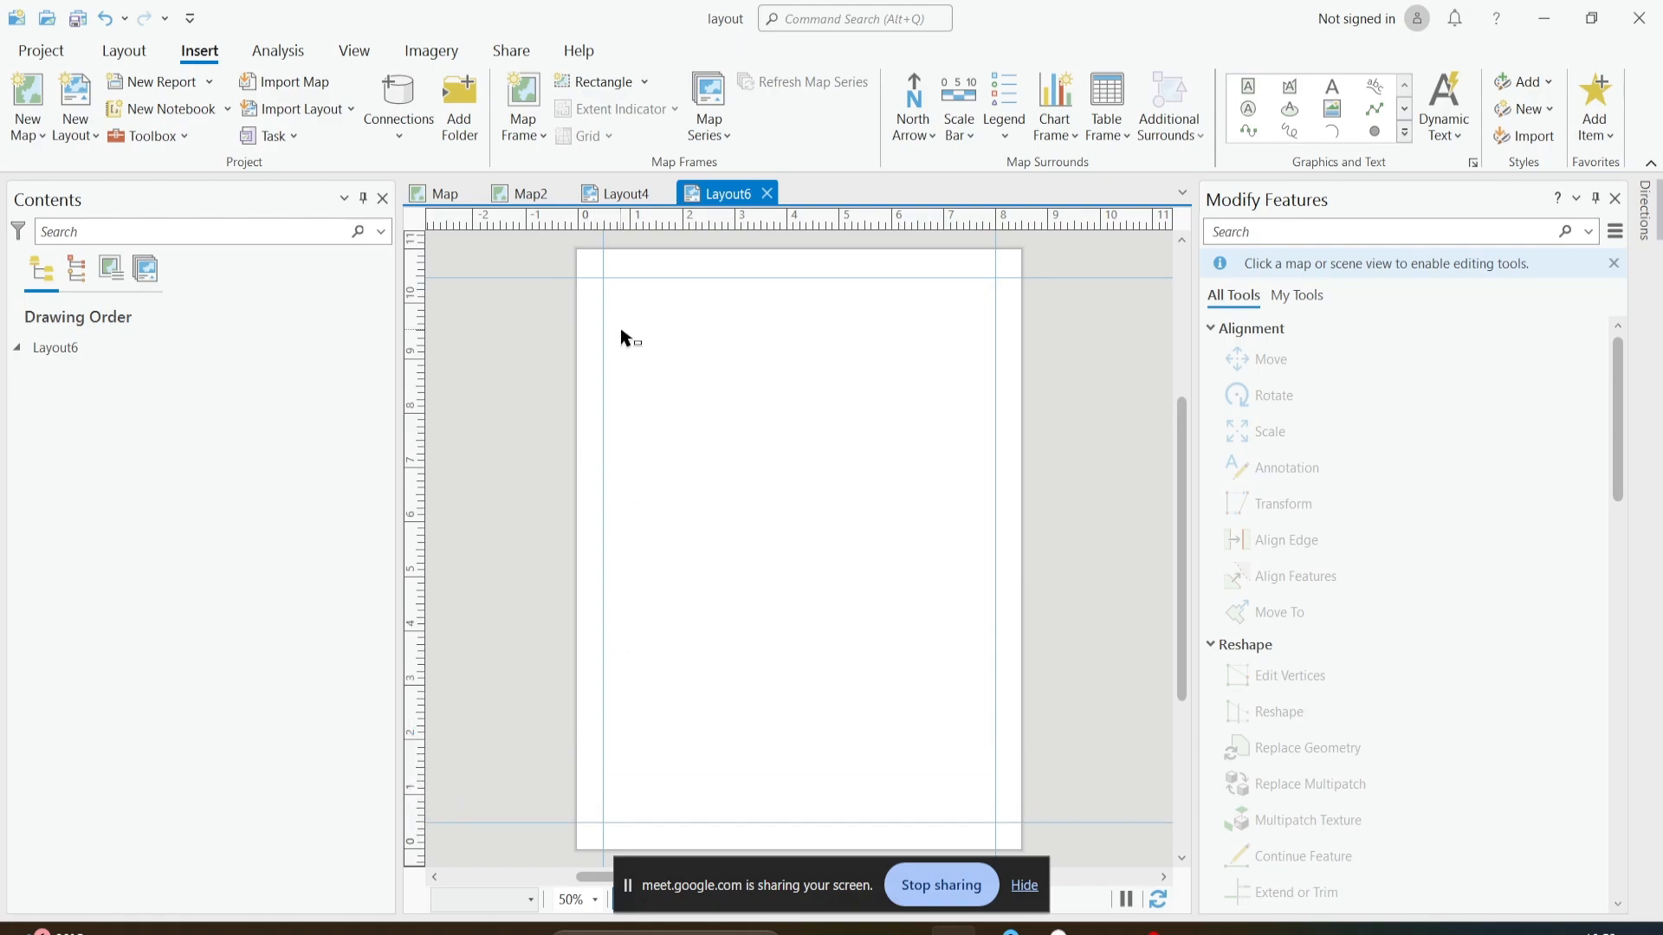
# - Insert a map frame from the open Map view at 1:3,916,179, filling the rectangle enclosed by the four guides
pyautogui.click(538, 123)
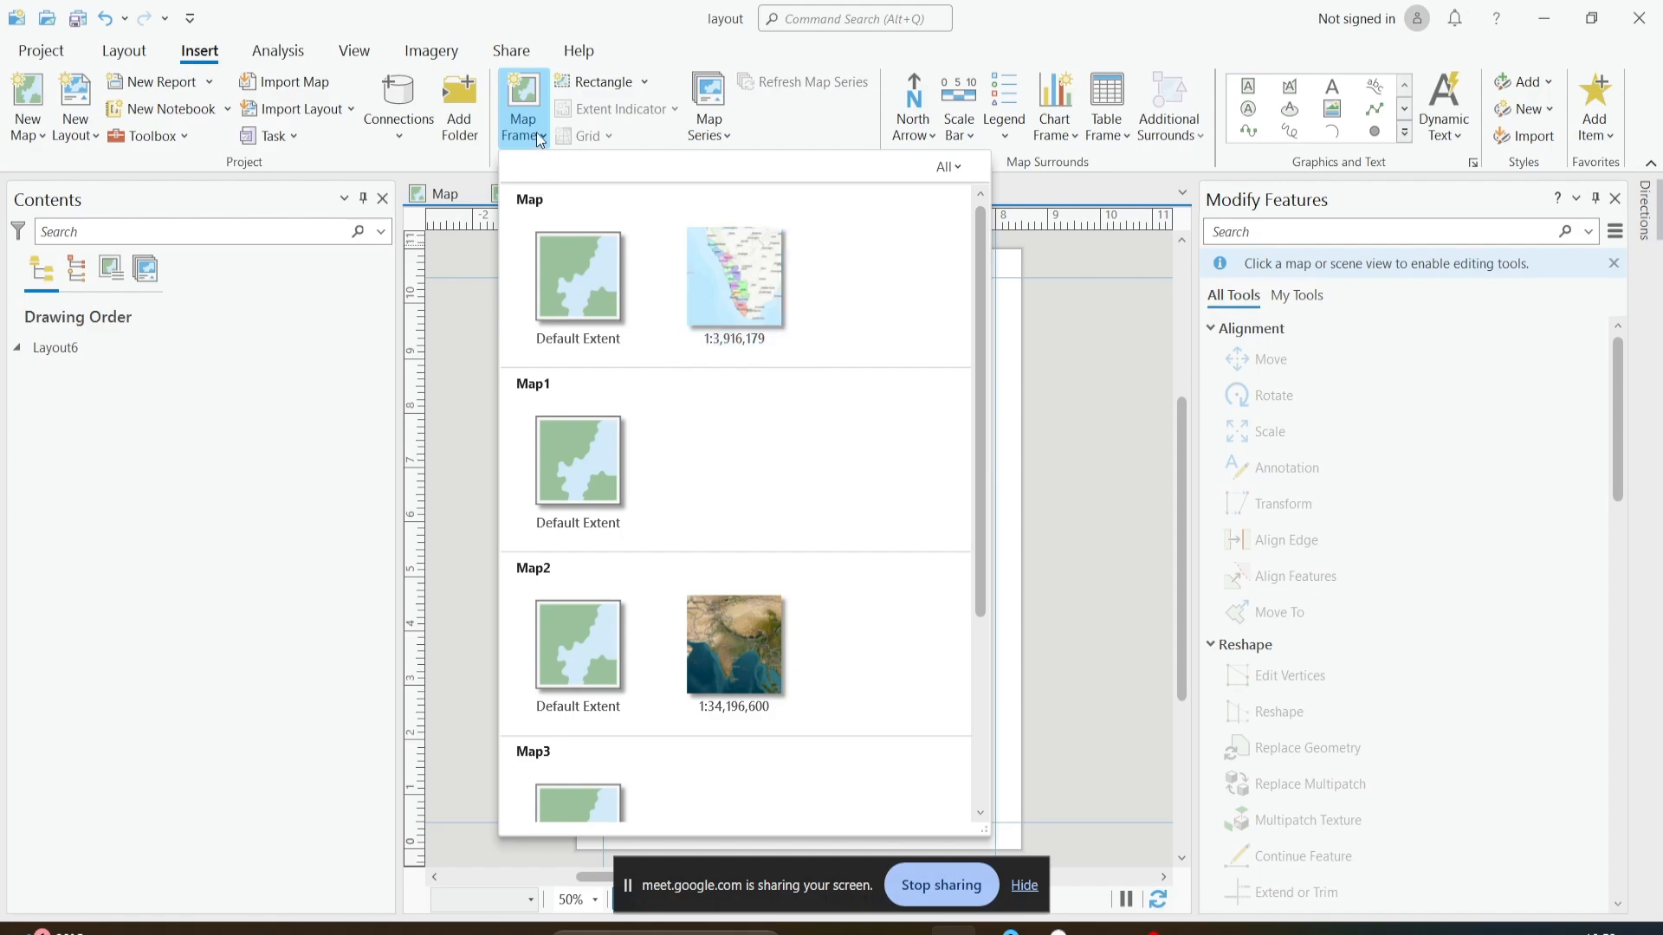
pyautogui.click(531, 137)
pyautogui.click(526, 138)
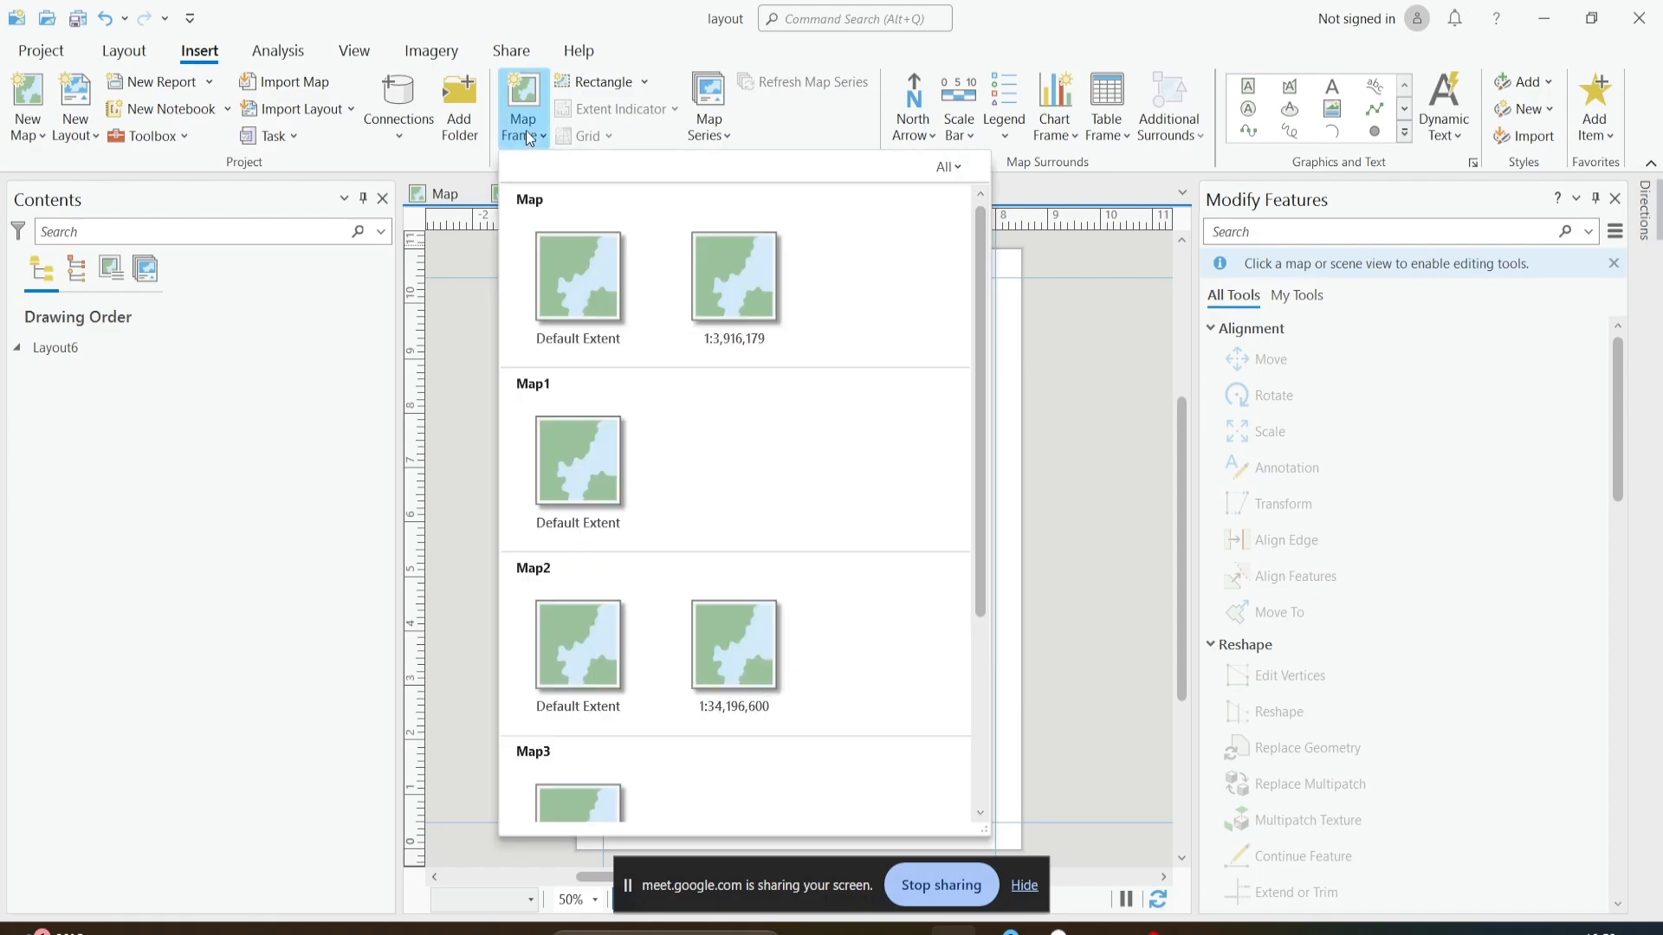
pyautogui.click(733, 312)
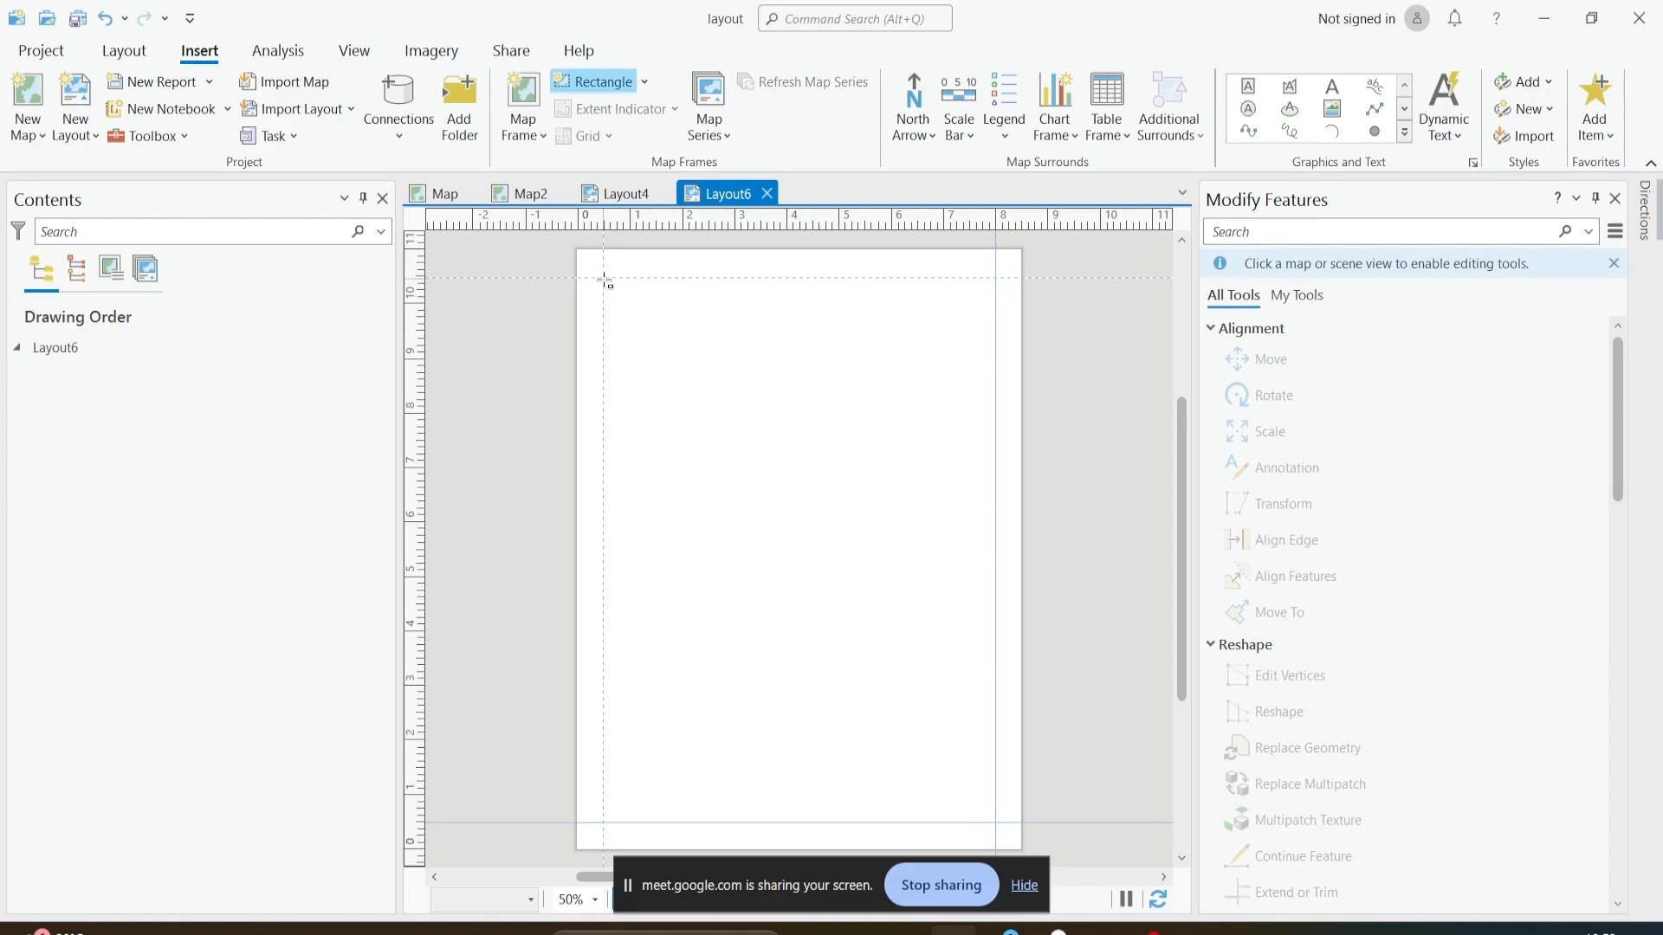
pyautogui.moveTo(607, 280)
pyautogui.mouseDown()
pyautogui.moveTo(722, 442)
pyautogui.moveTo(826, 651)
pyautogui.moveTo(908, 757)
pyautogui.moveTo(996, 828)
pyautogui.mouseUp()
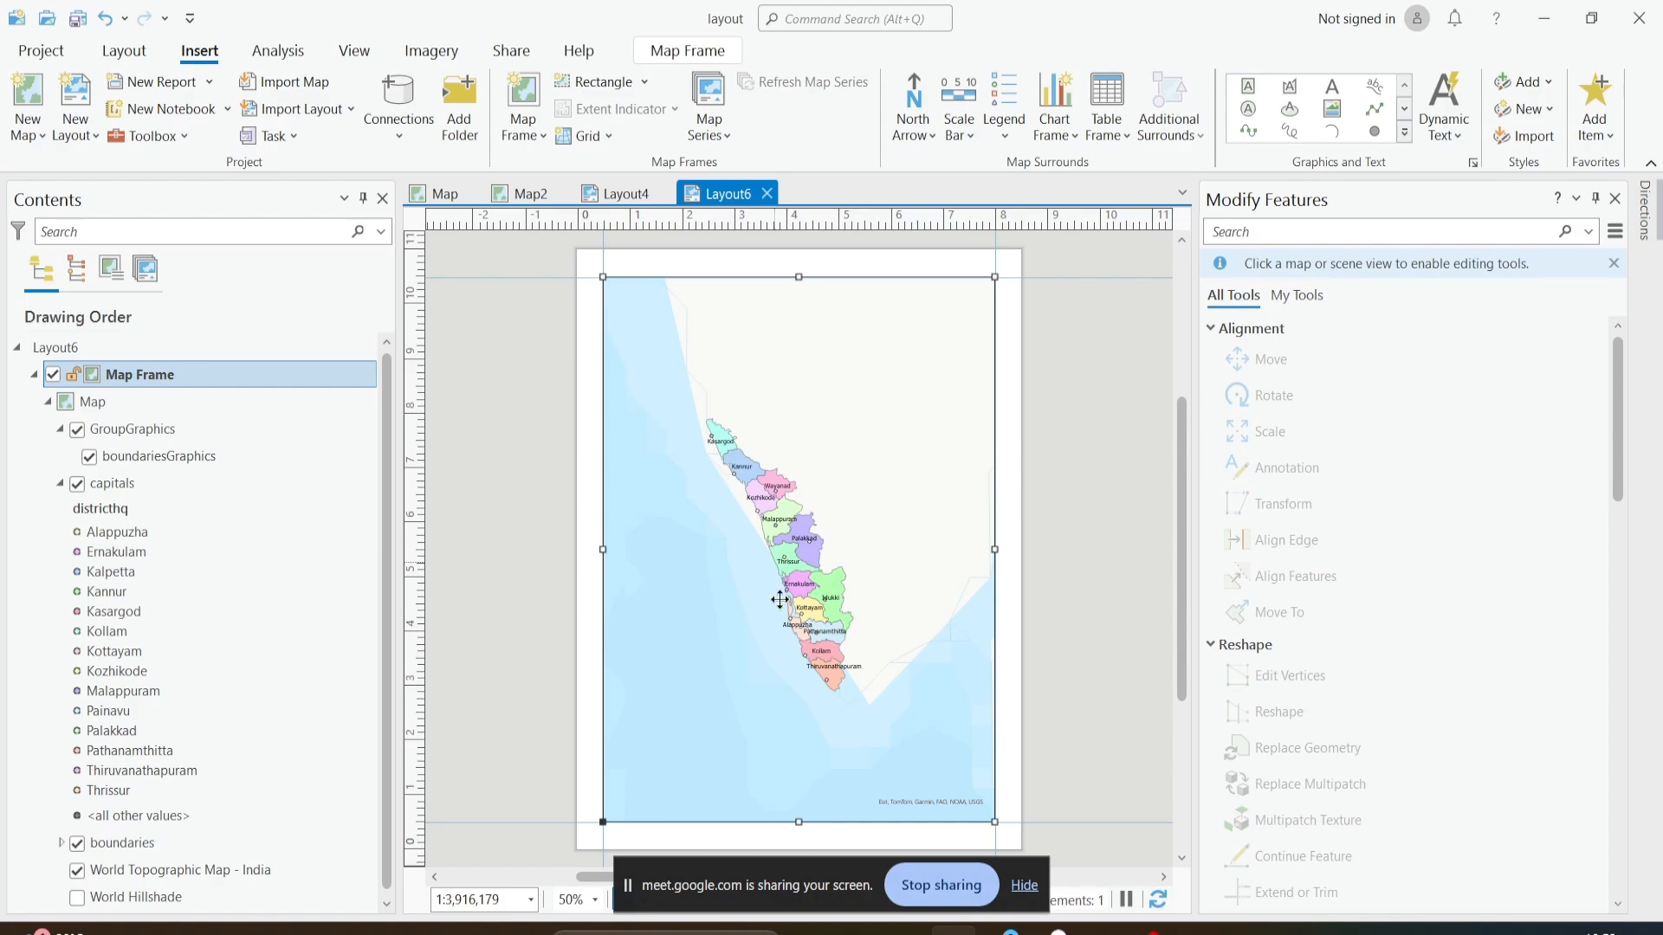
pyautogui.scroll(2, 767, 542)
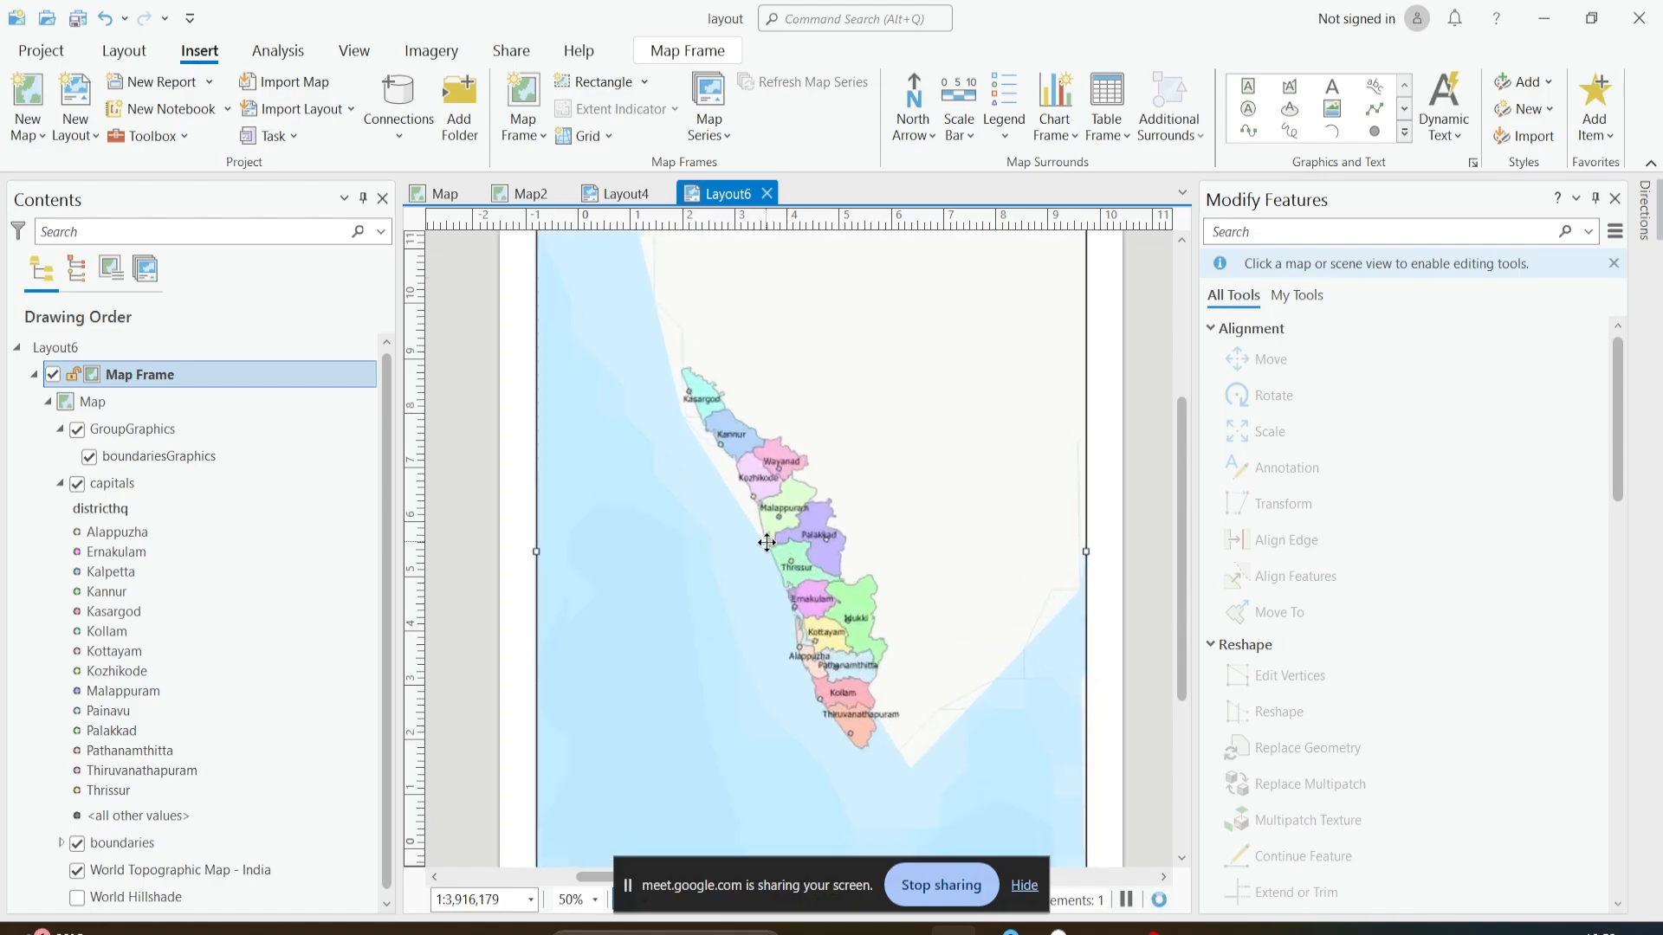
pyautogui.scroll(-3, 766, 542)
pyautogui.scroll(-2, 767, 542)
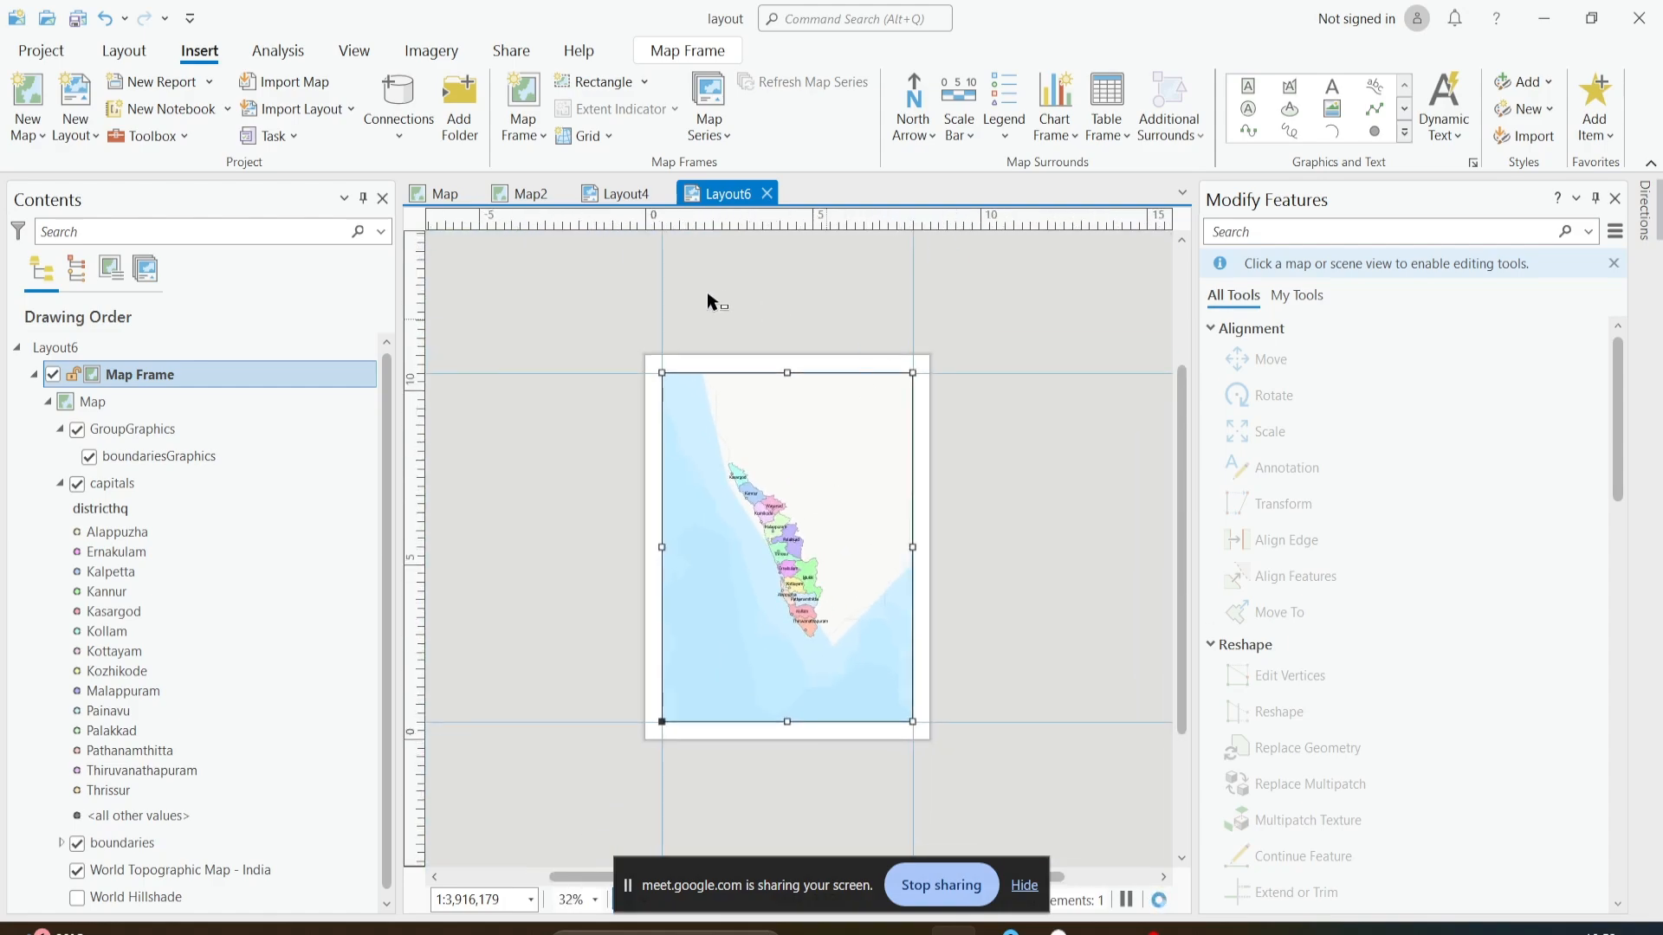
pyautogui.scroll(3, 755, 523)
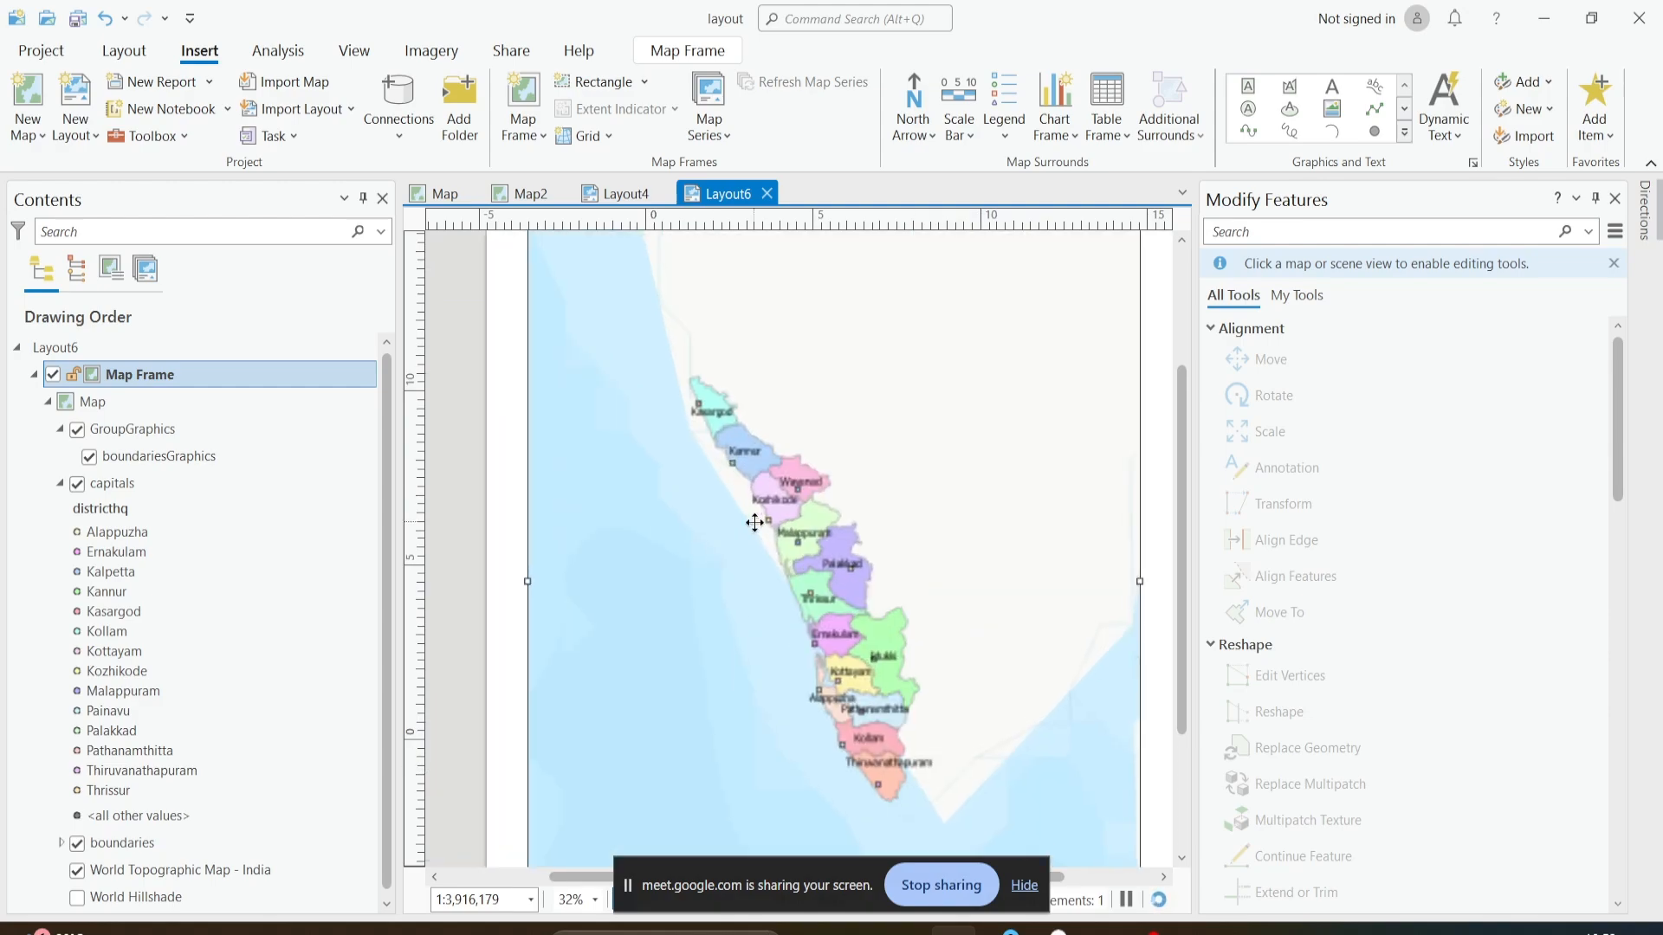
pyautogui.scroll(-1, 850, 379)
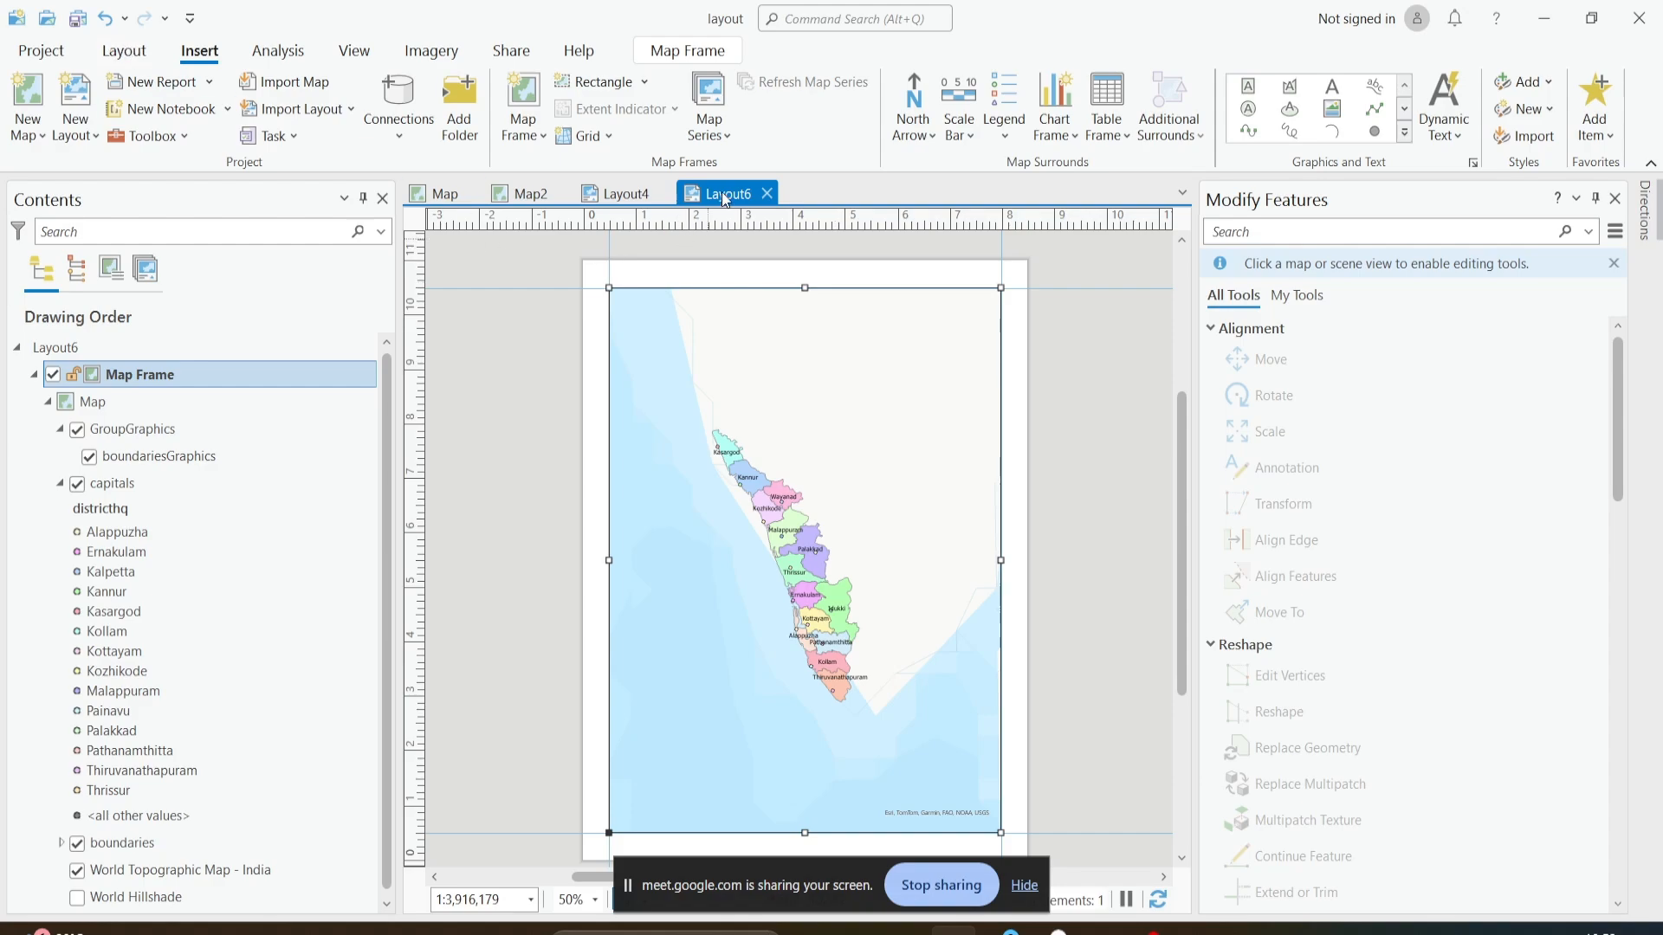
# - Activate the map frame, enlarge its map to 1:2,506,354 with the districts shifted slightly east in the frame, and close the activation
pyautogui.click(121, 55)
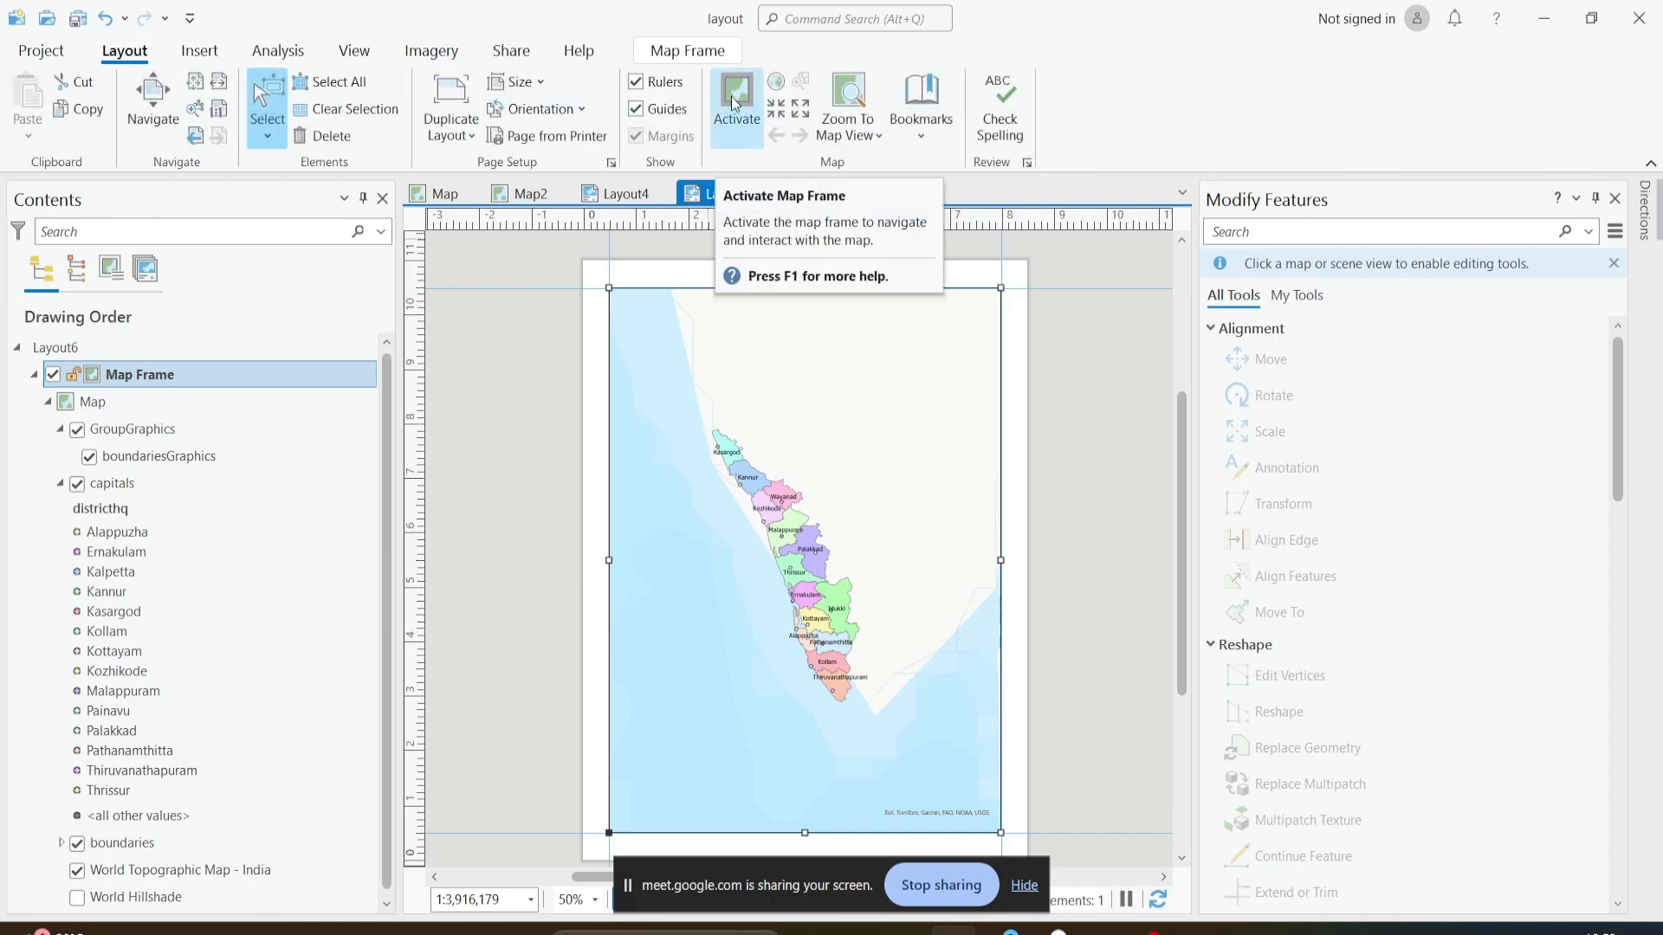
pyautogui.click(734, 109)
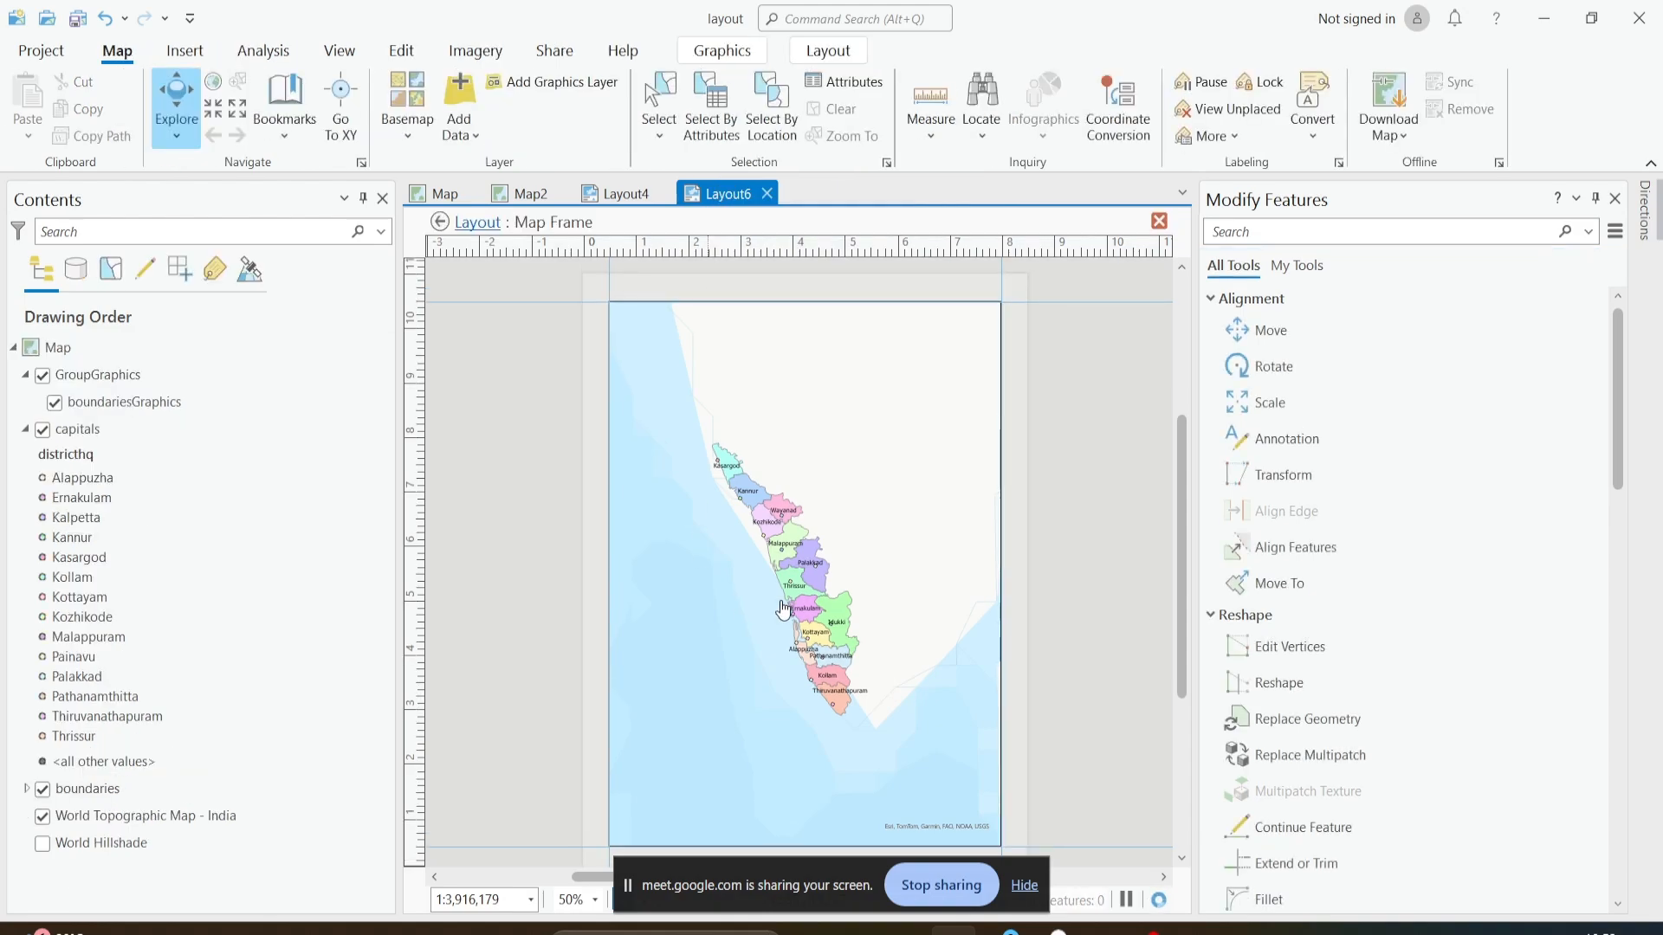
pyautogui.scroll(3, 789, 609)
pyautogui.scroll(-1, 808, 567)
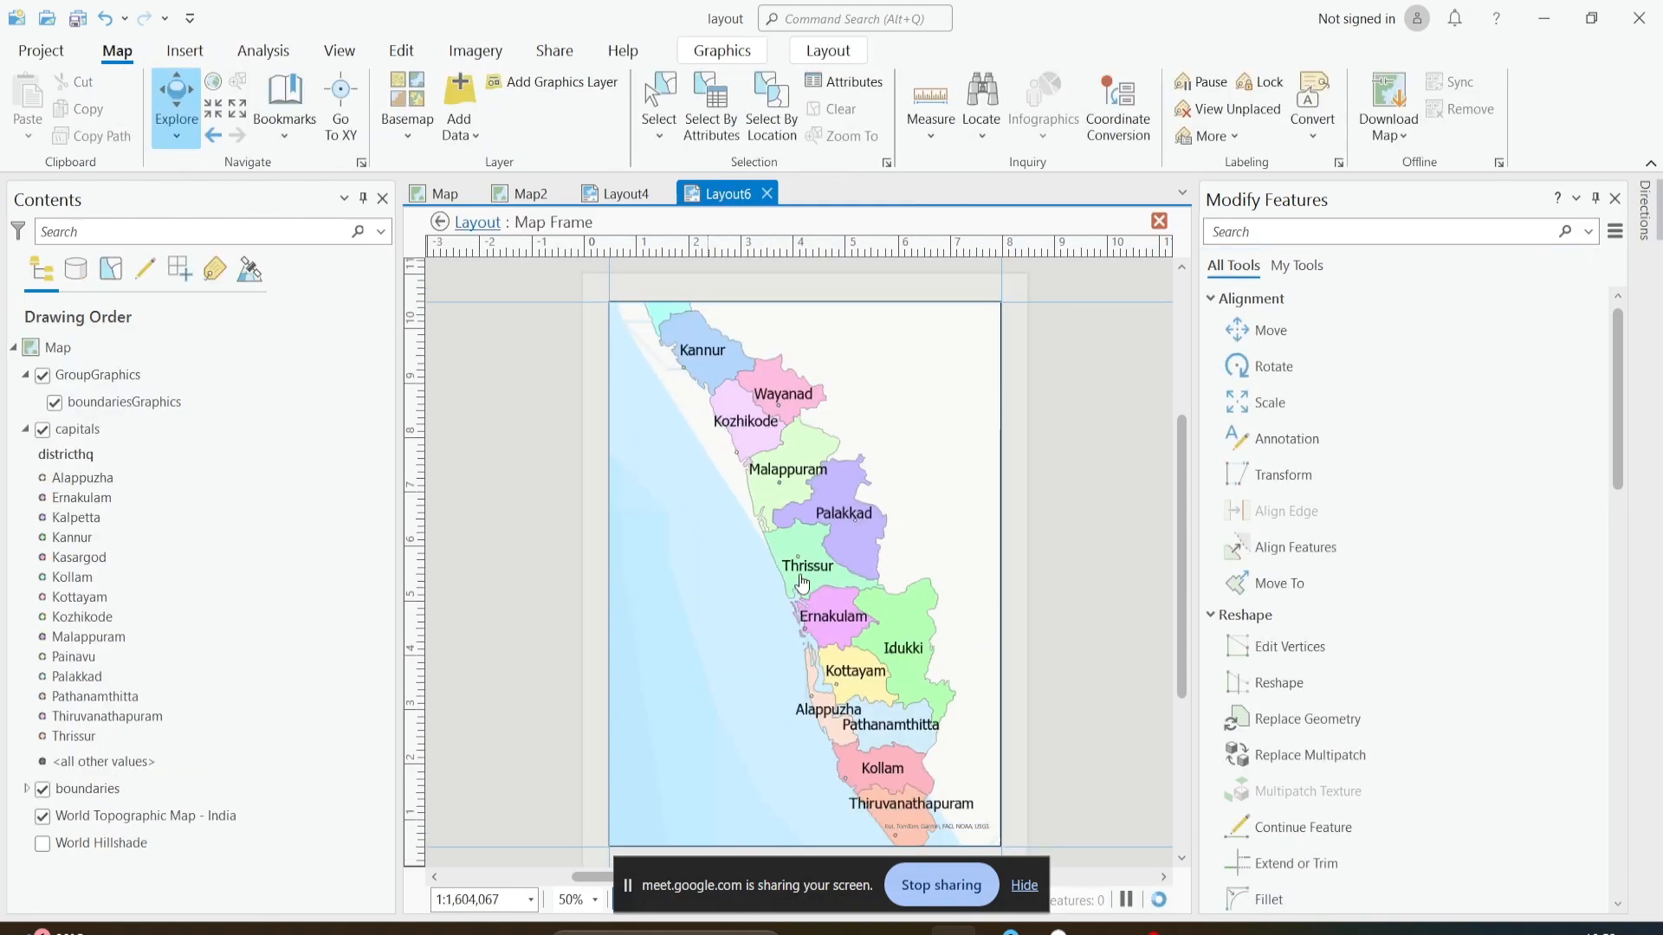
pyautogui.scroll(2, 808, 567)
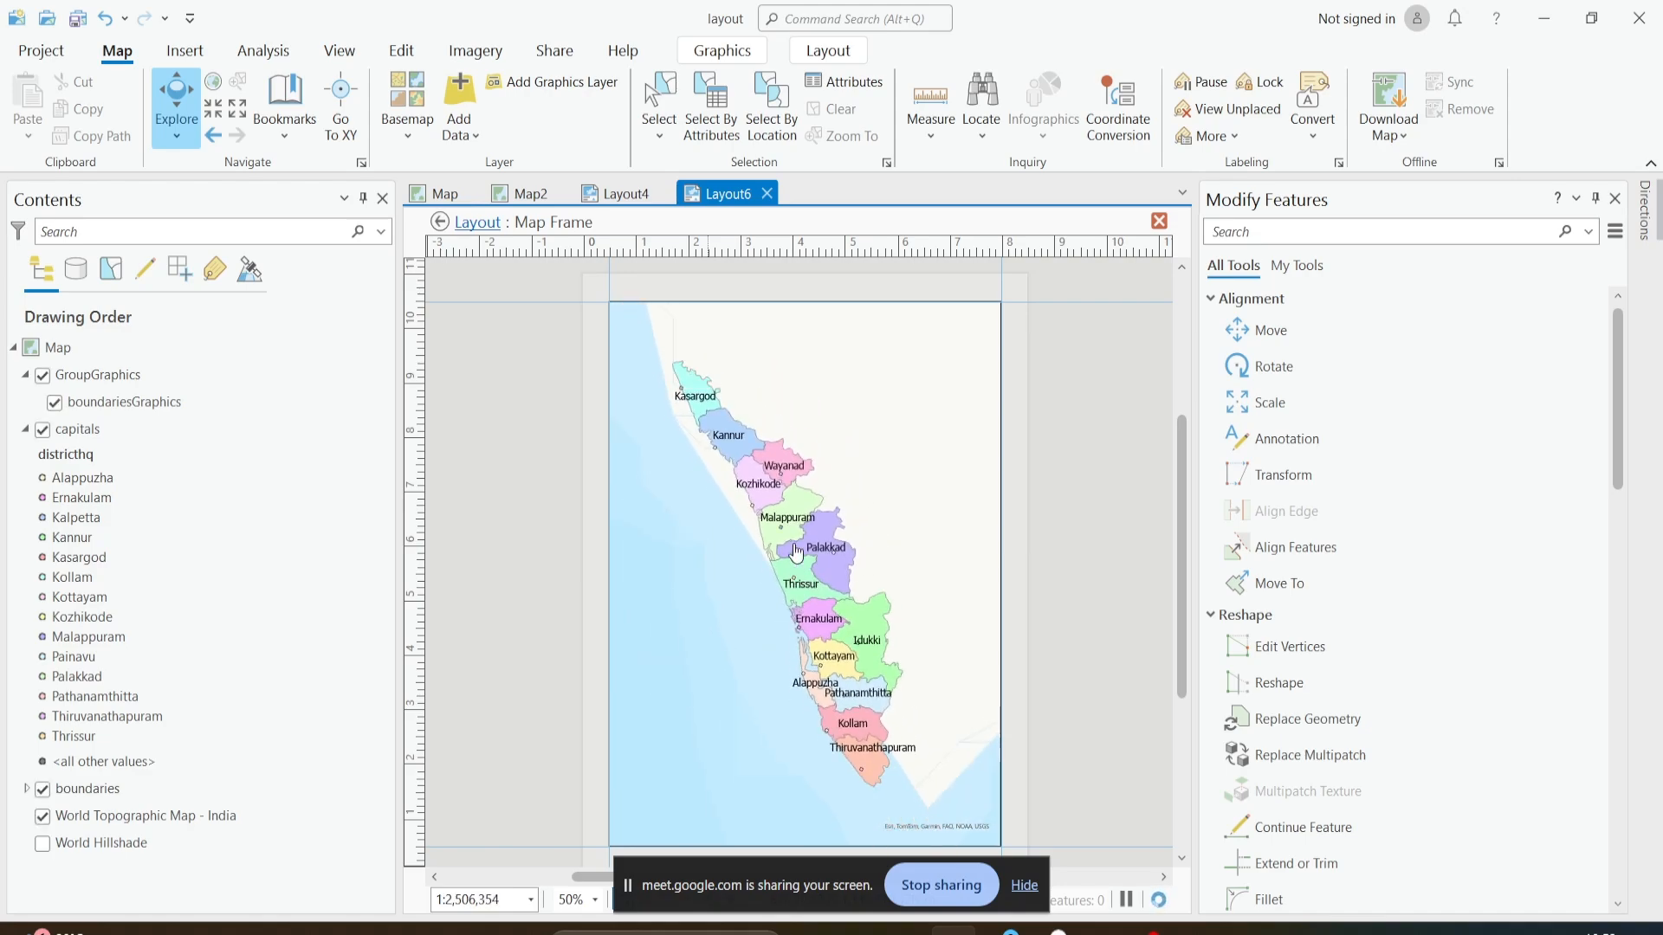
pyautogui.scroll(-2, 773, 557)
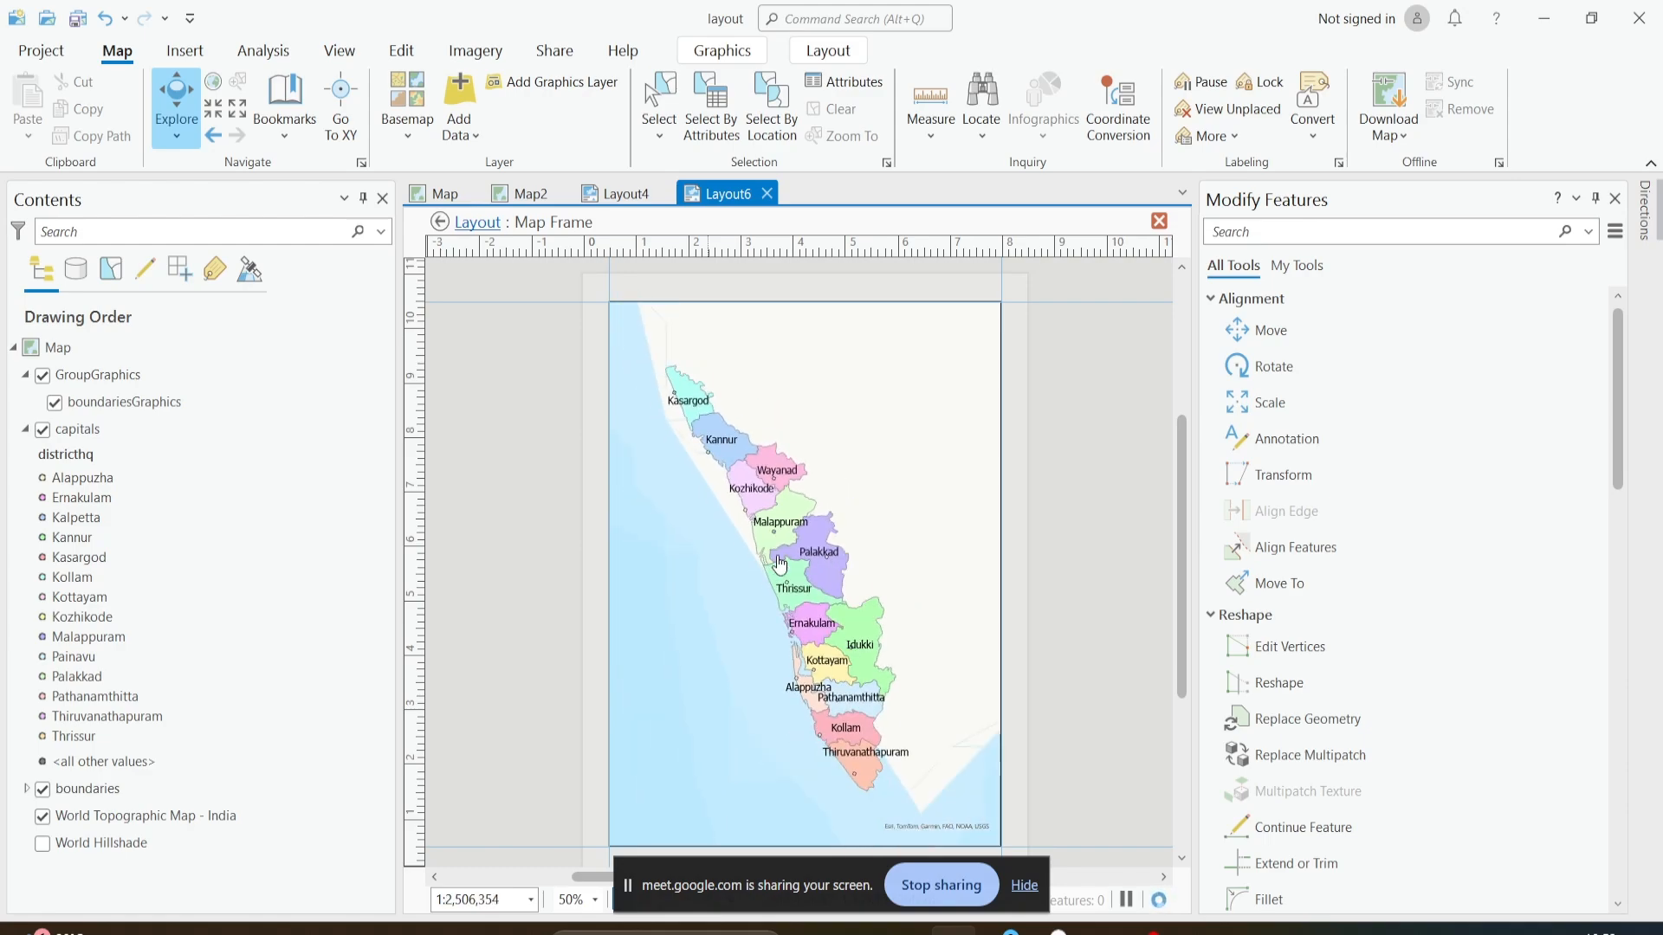
pyautogui.moveTo(775, 548); pyautogui.dragTo(814, 552)
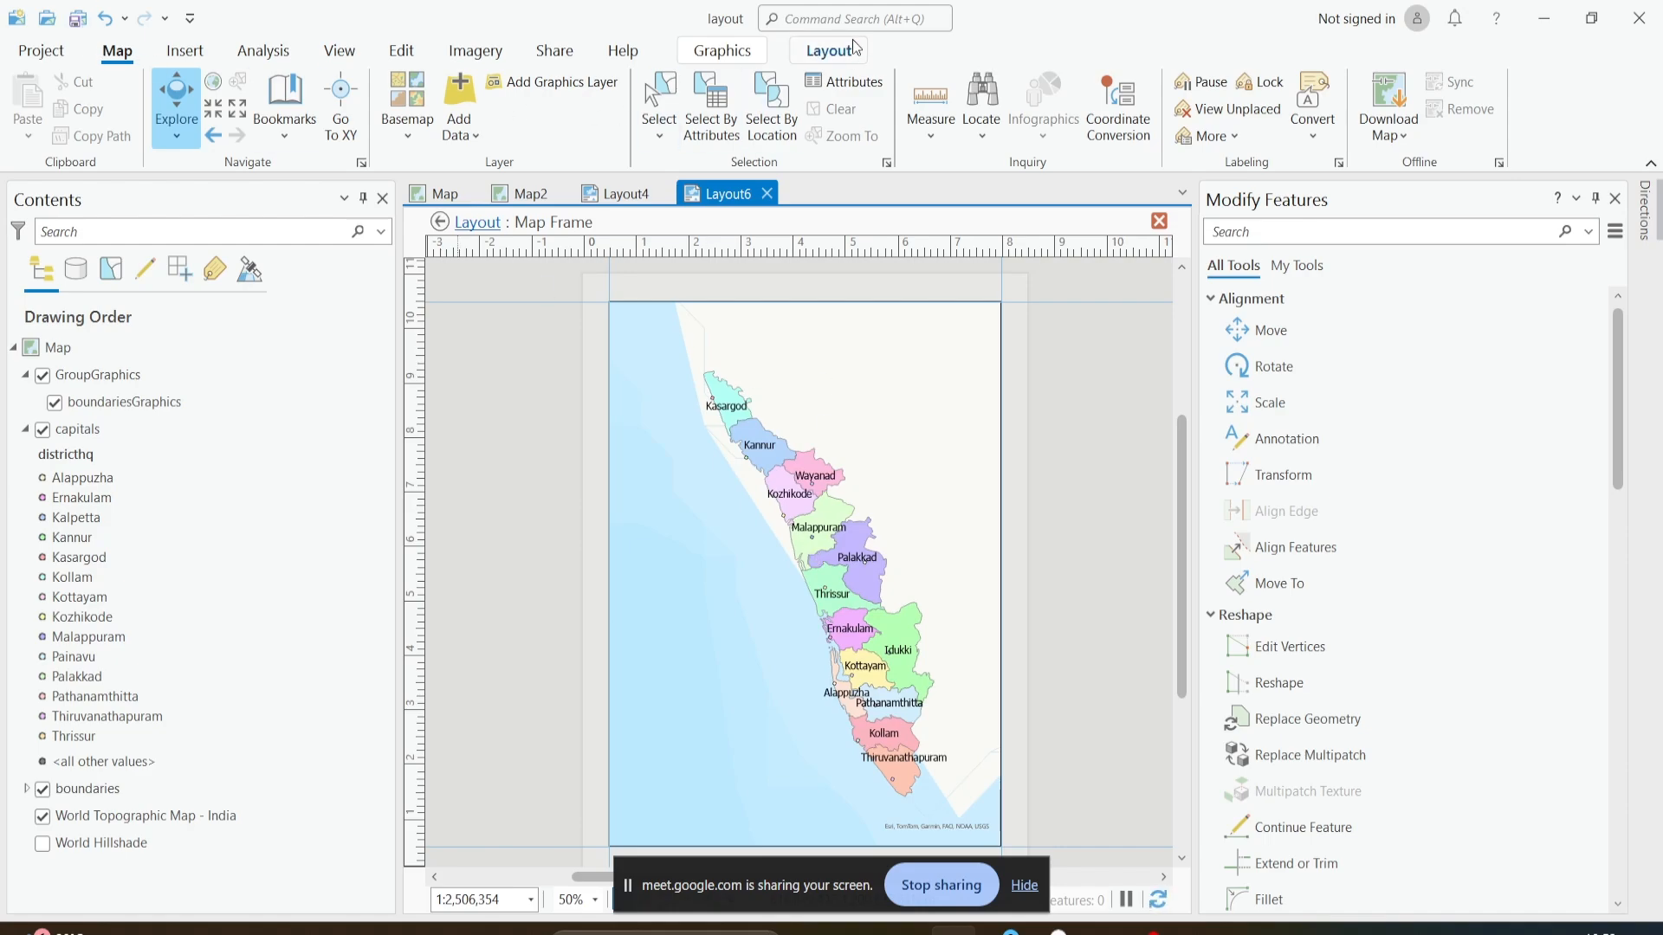
pyautogui.click(829, 50)
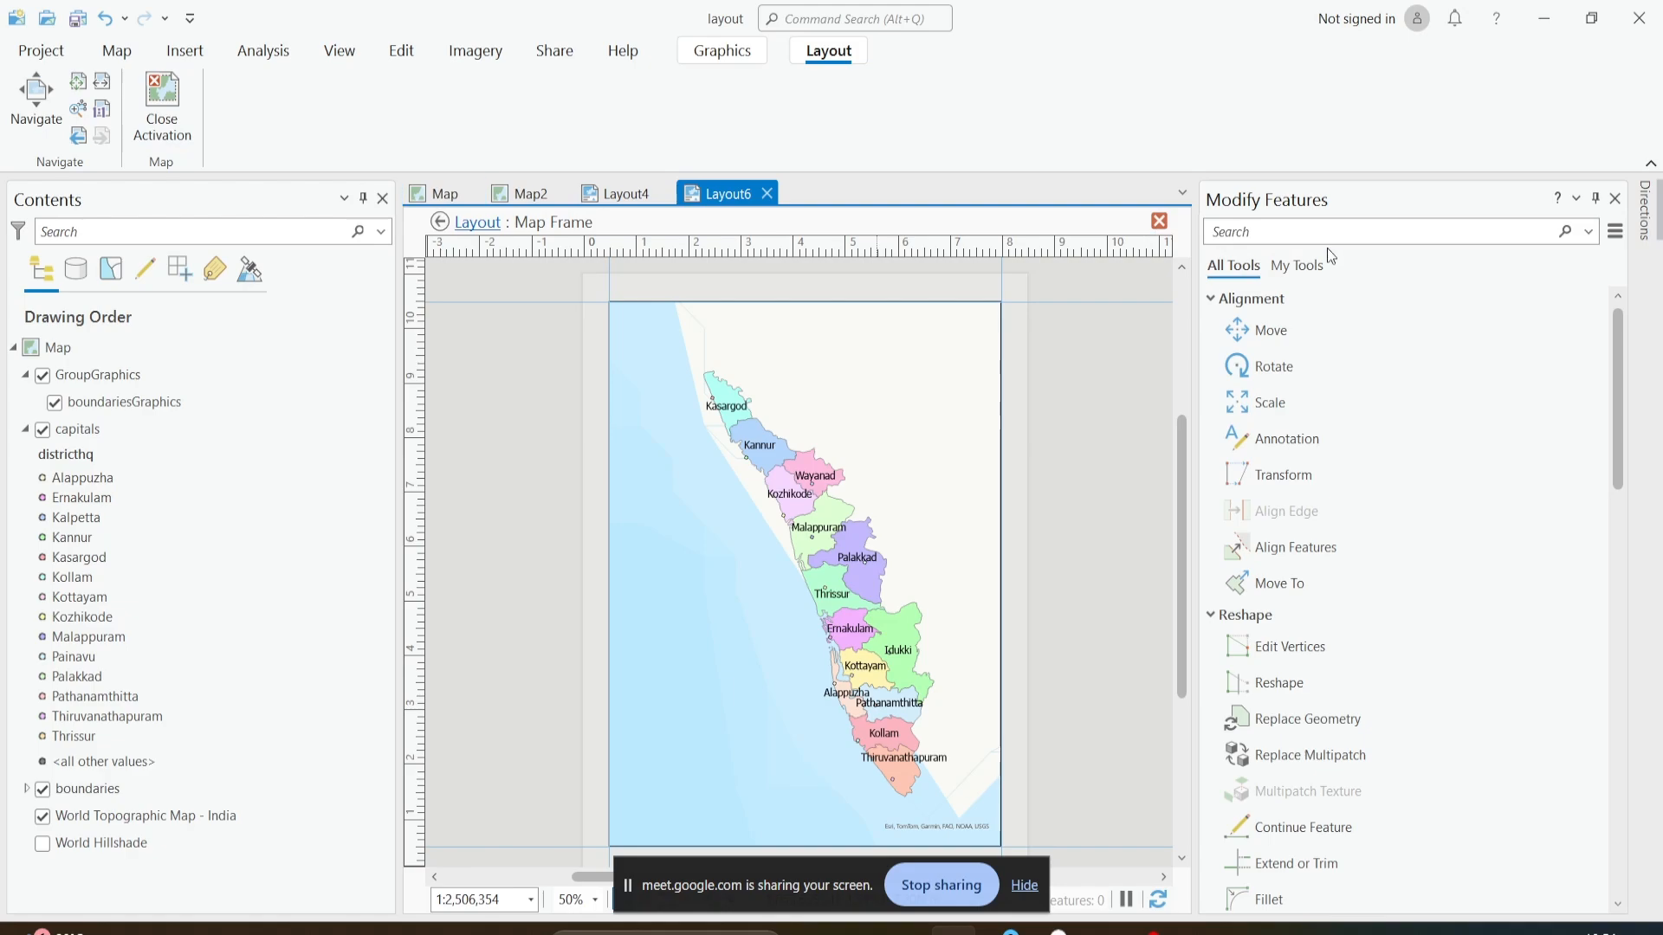
pyautogui.click(1158, 223)
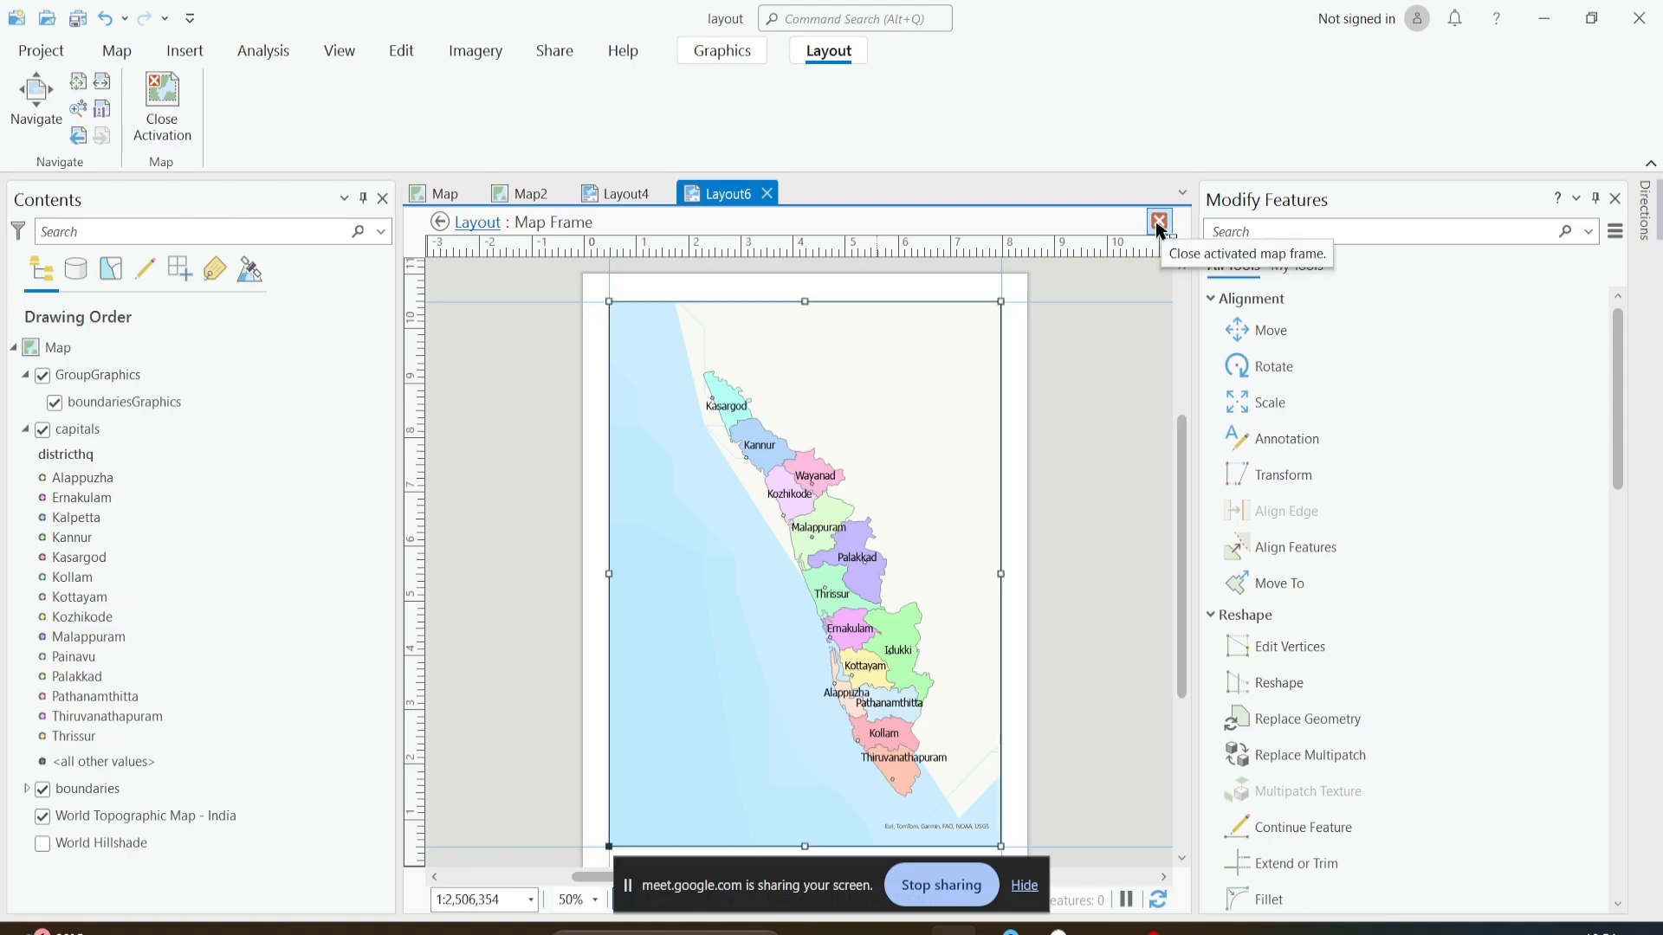
# - Add a rectangle text element about 3.05 in wide and 0.43 in tall near the map frame's upper edge, reading "District Map of Kerala"
pyautogui.click(1073, 393)
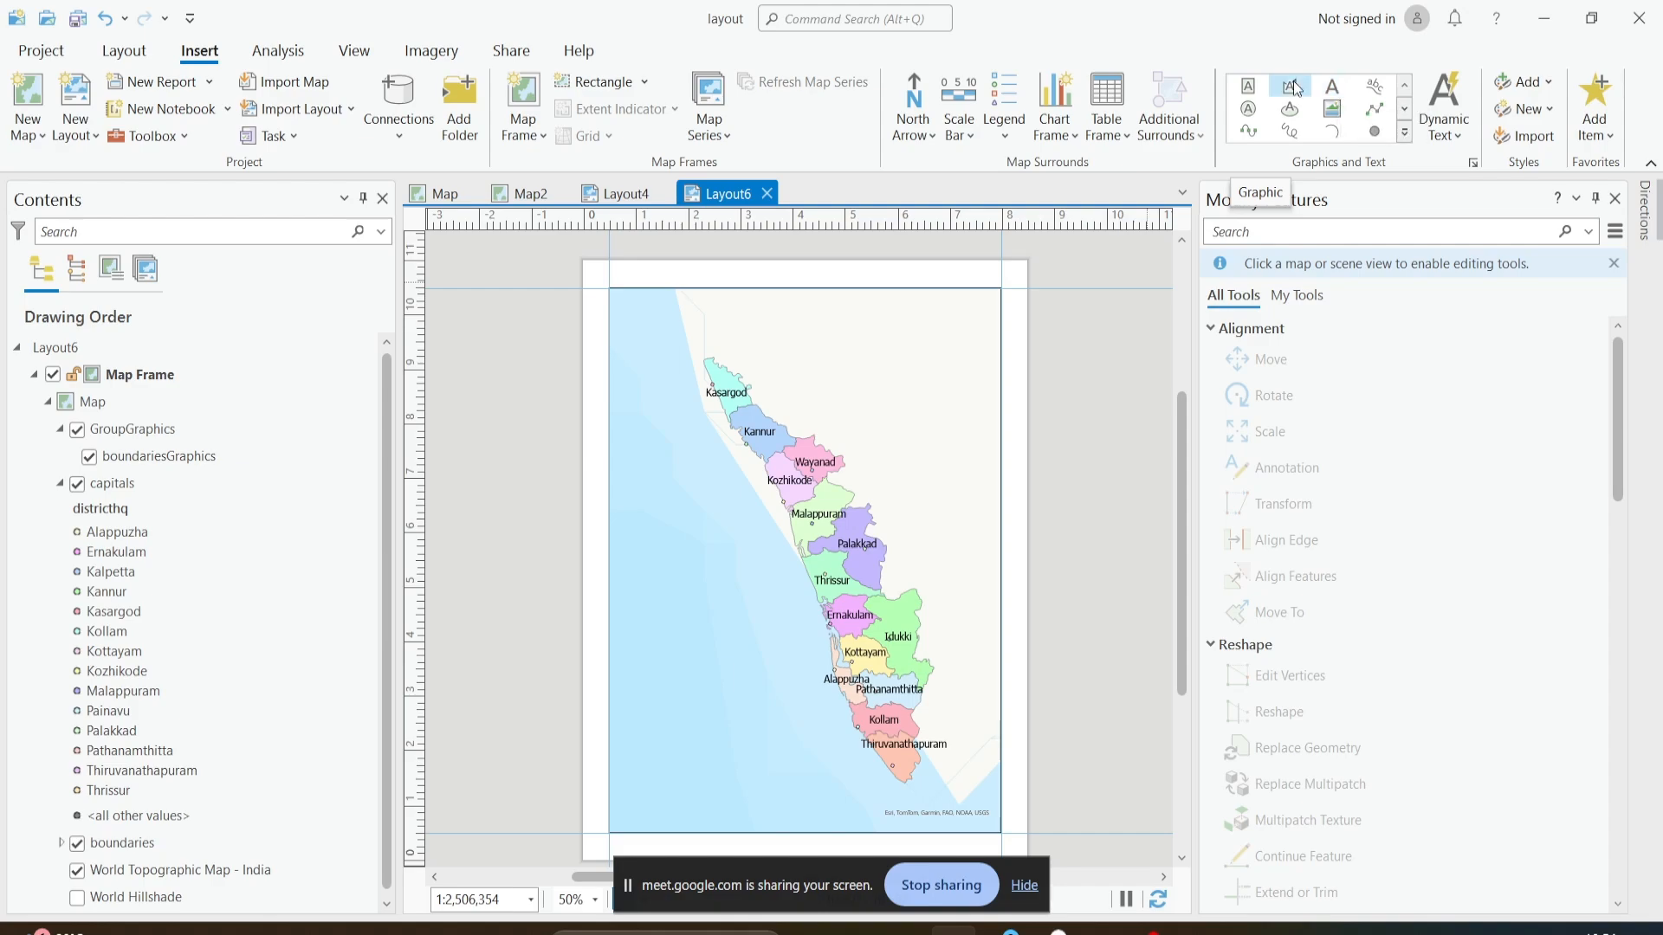
pyautogui.click(1248, 85)
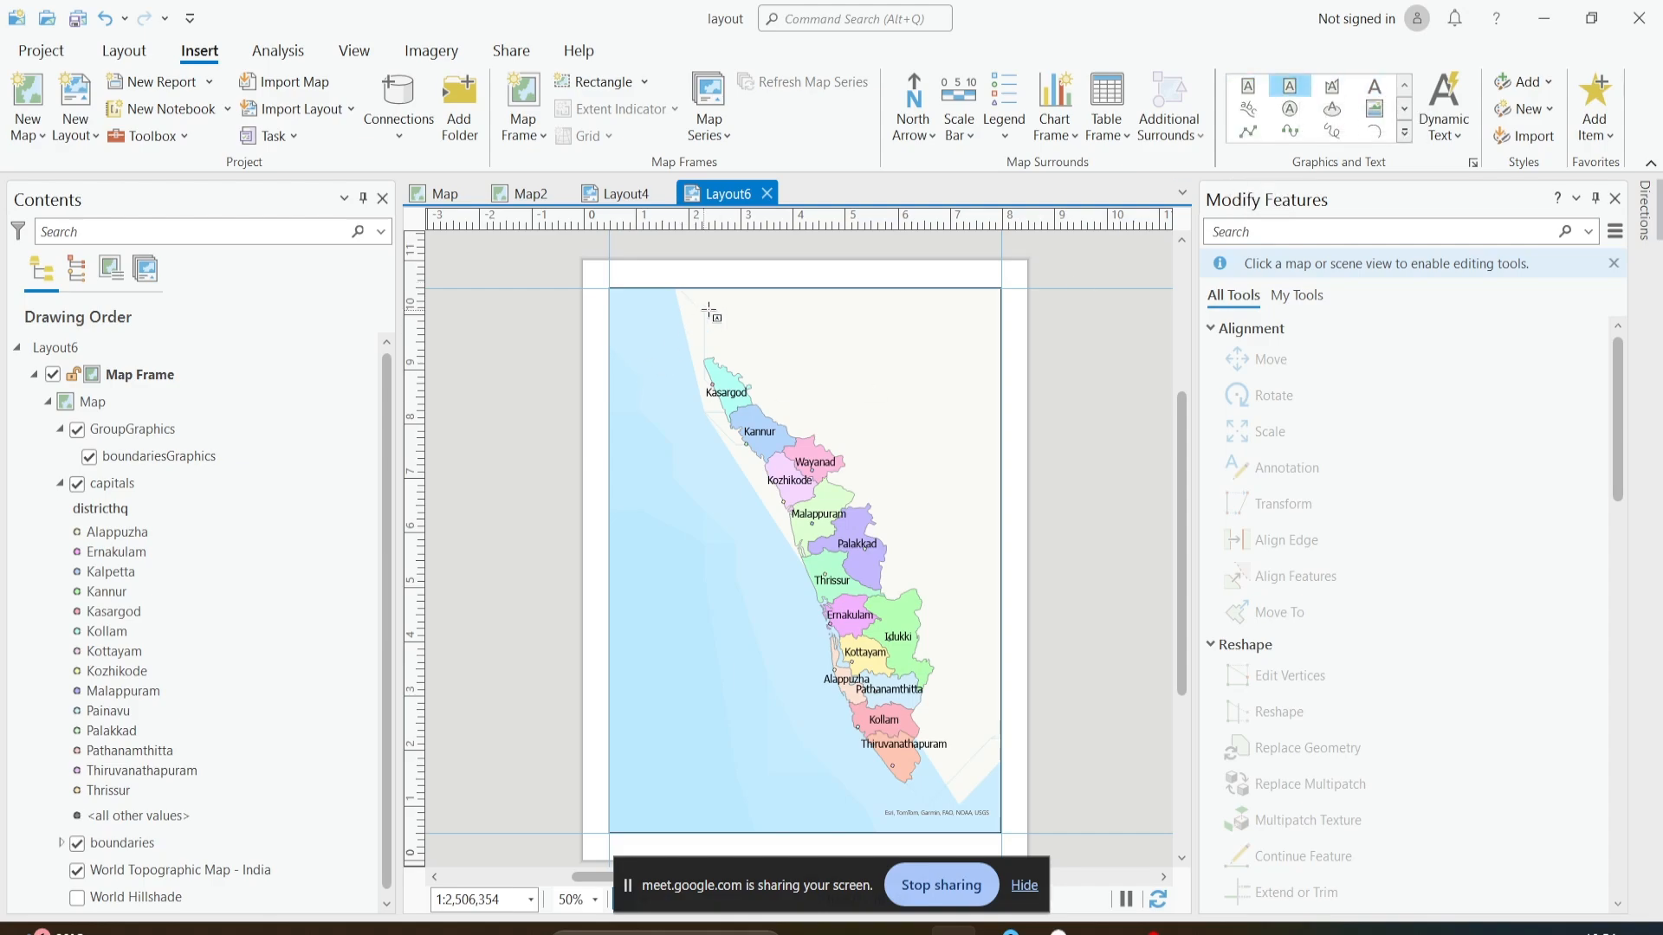
pyautogui.moveTo(735, 310); pyautogui.dragTo(877, 332)
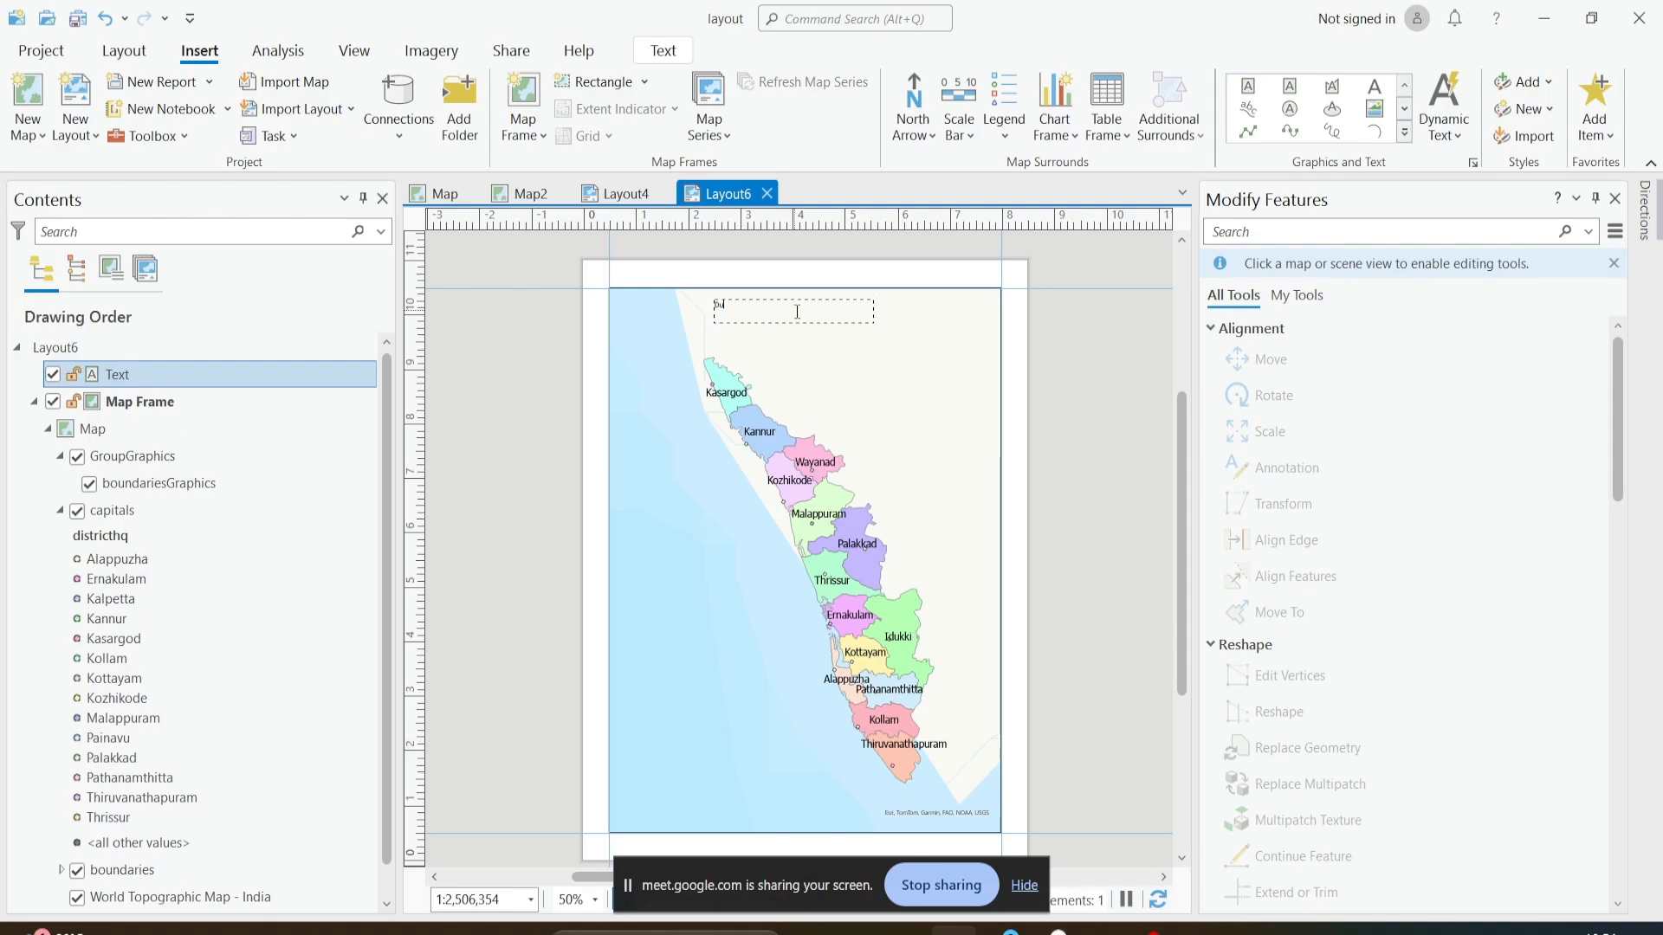
pyautogui.write('is')
pyautogui.write('s')
pyautogui.write('trict ')
pyautogui.write('A')
pyautogui.press('BackSpace')
pyautogui.write('MAp')
pyautogui.press('BackSpace')
pyautogui.press('BackSpace')
pyautogui.write('ap of Kerala')
pyautogui.press('Escape')
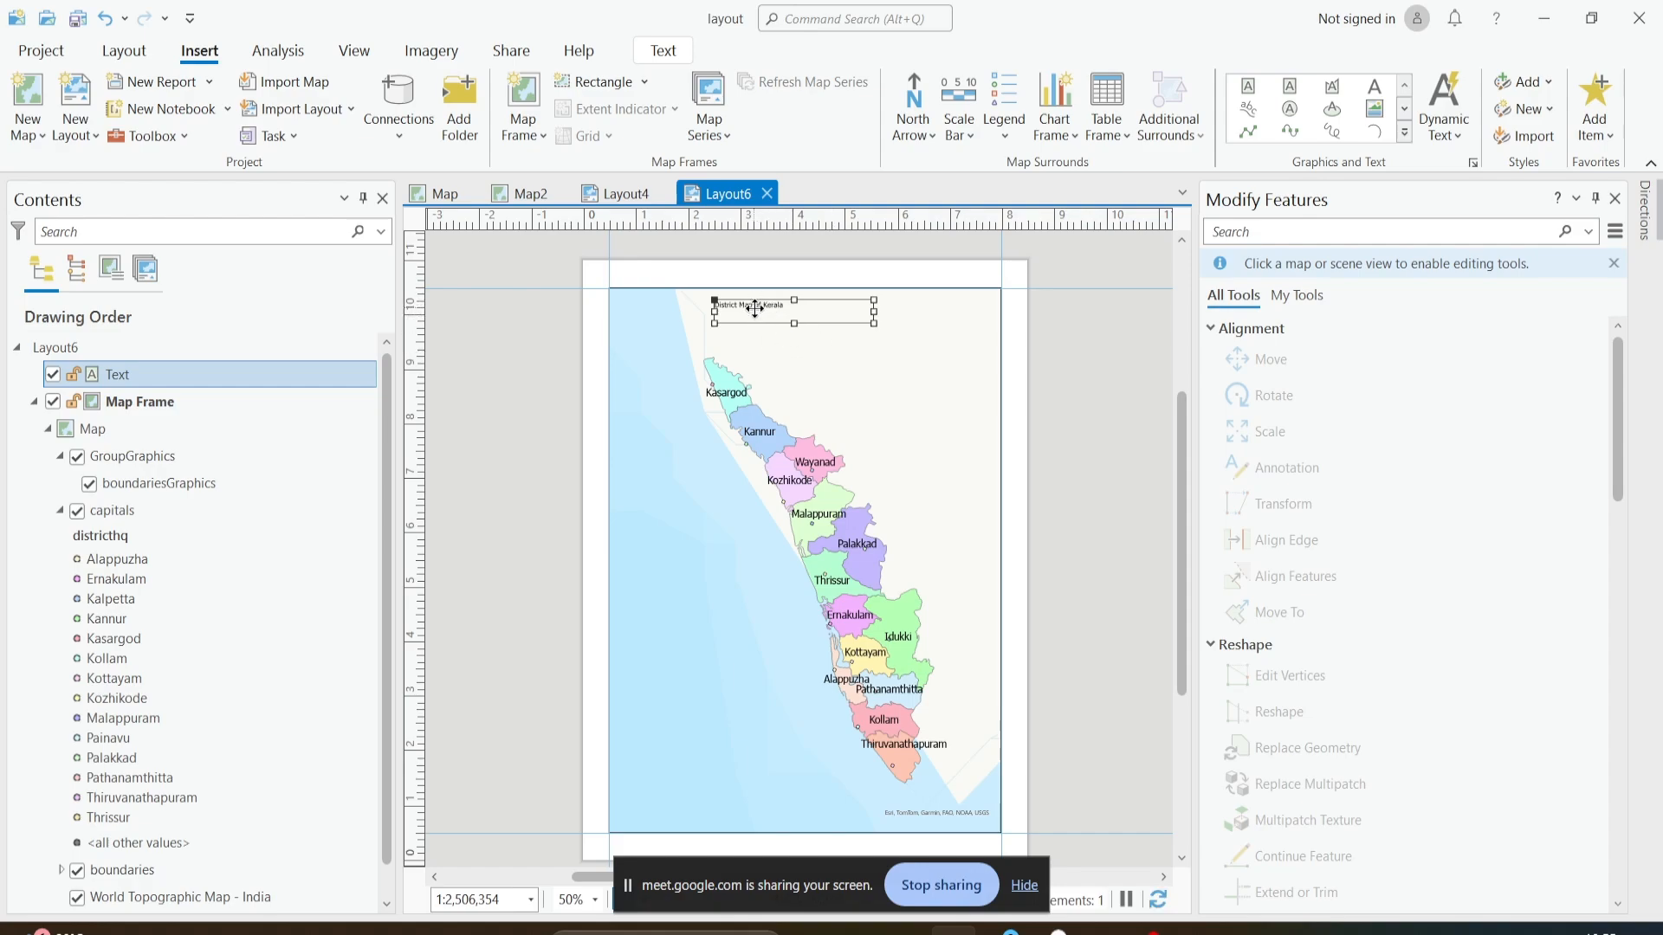
# - Open the title text's element properties, closing Modify Features and widening the space for the settings
pyautogui.rightClick(751, 310)
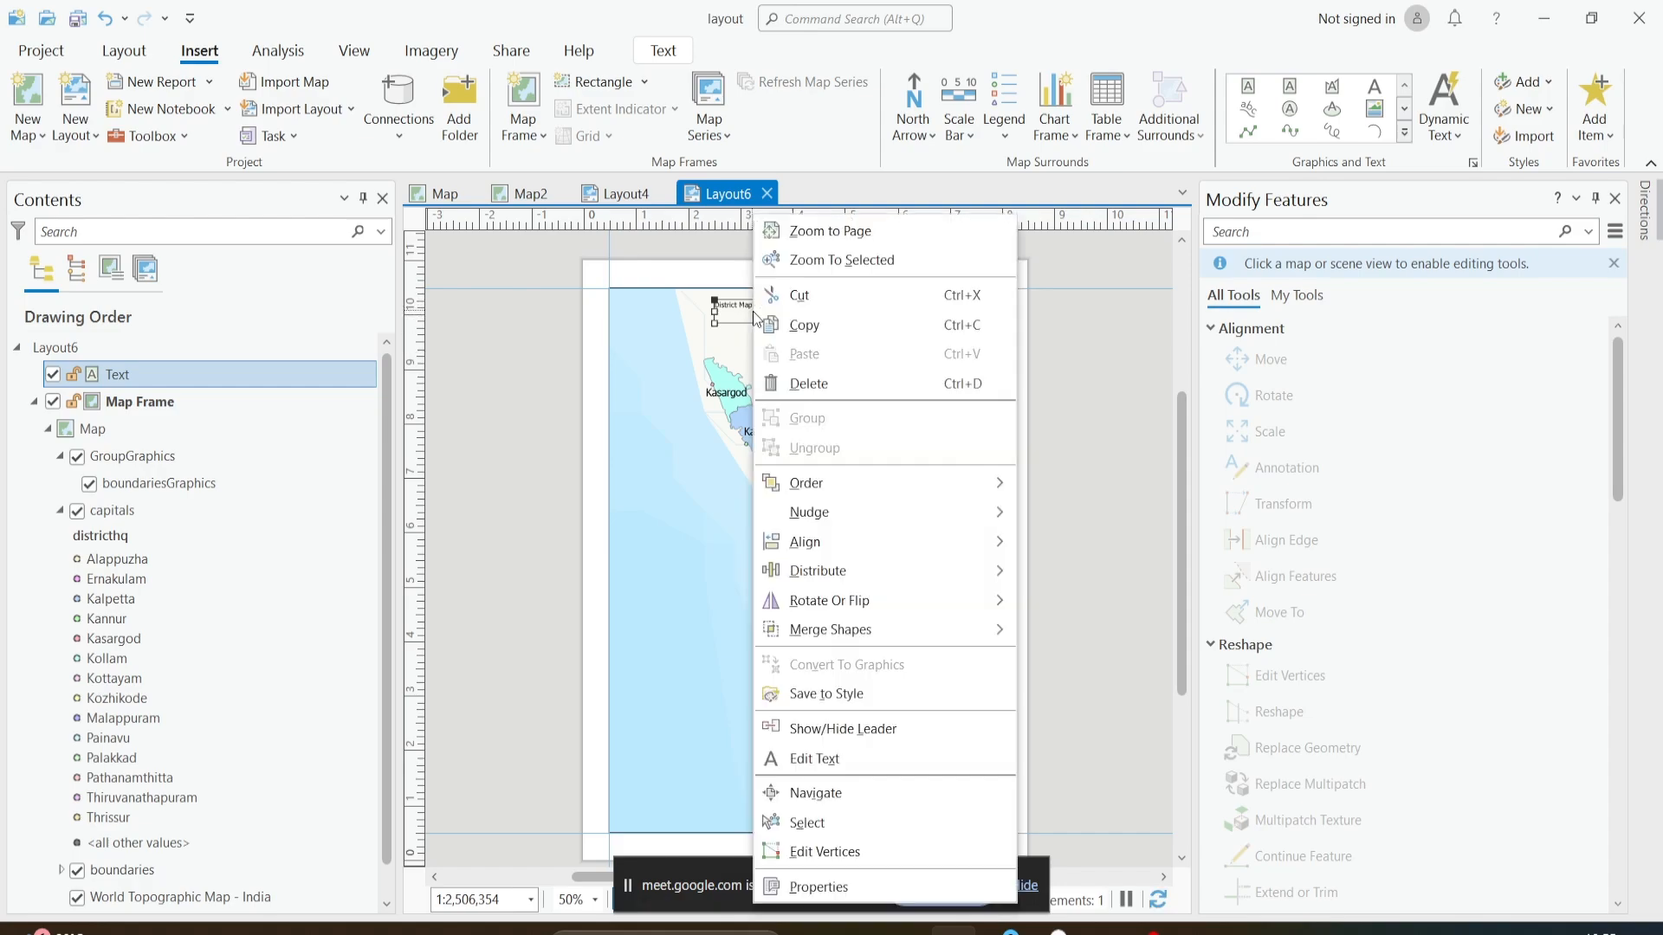
pyautogui.click(833, 875)
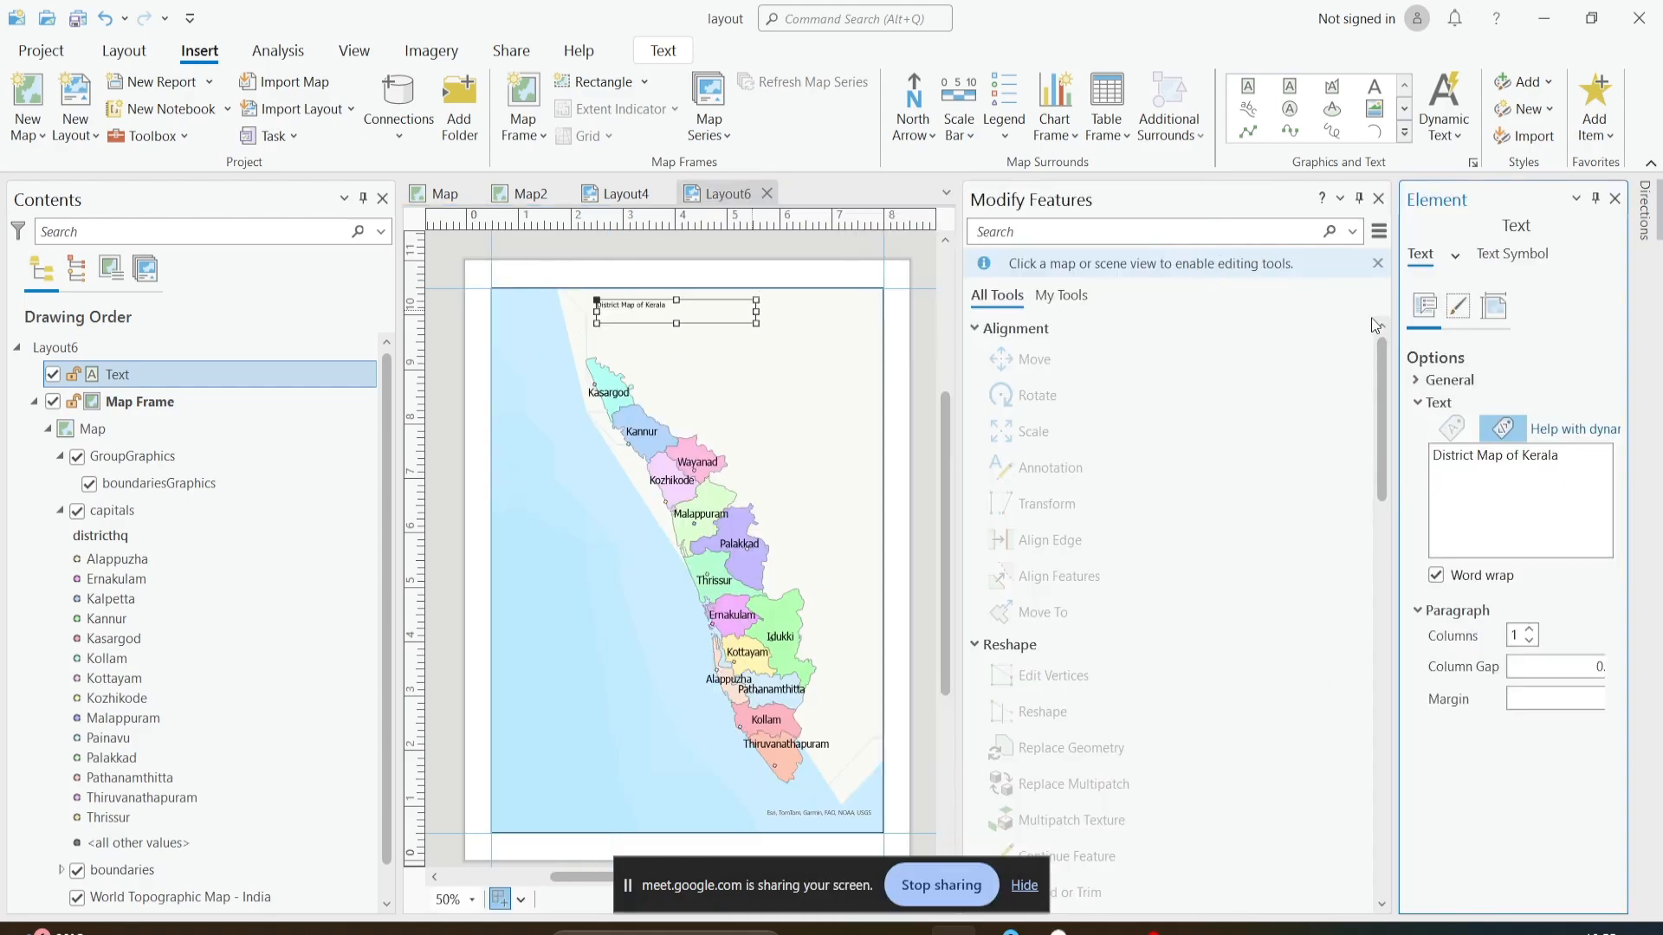
pyautogui.click(1378, 199)
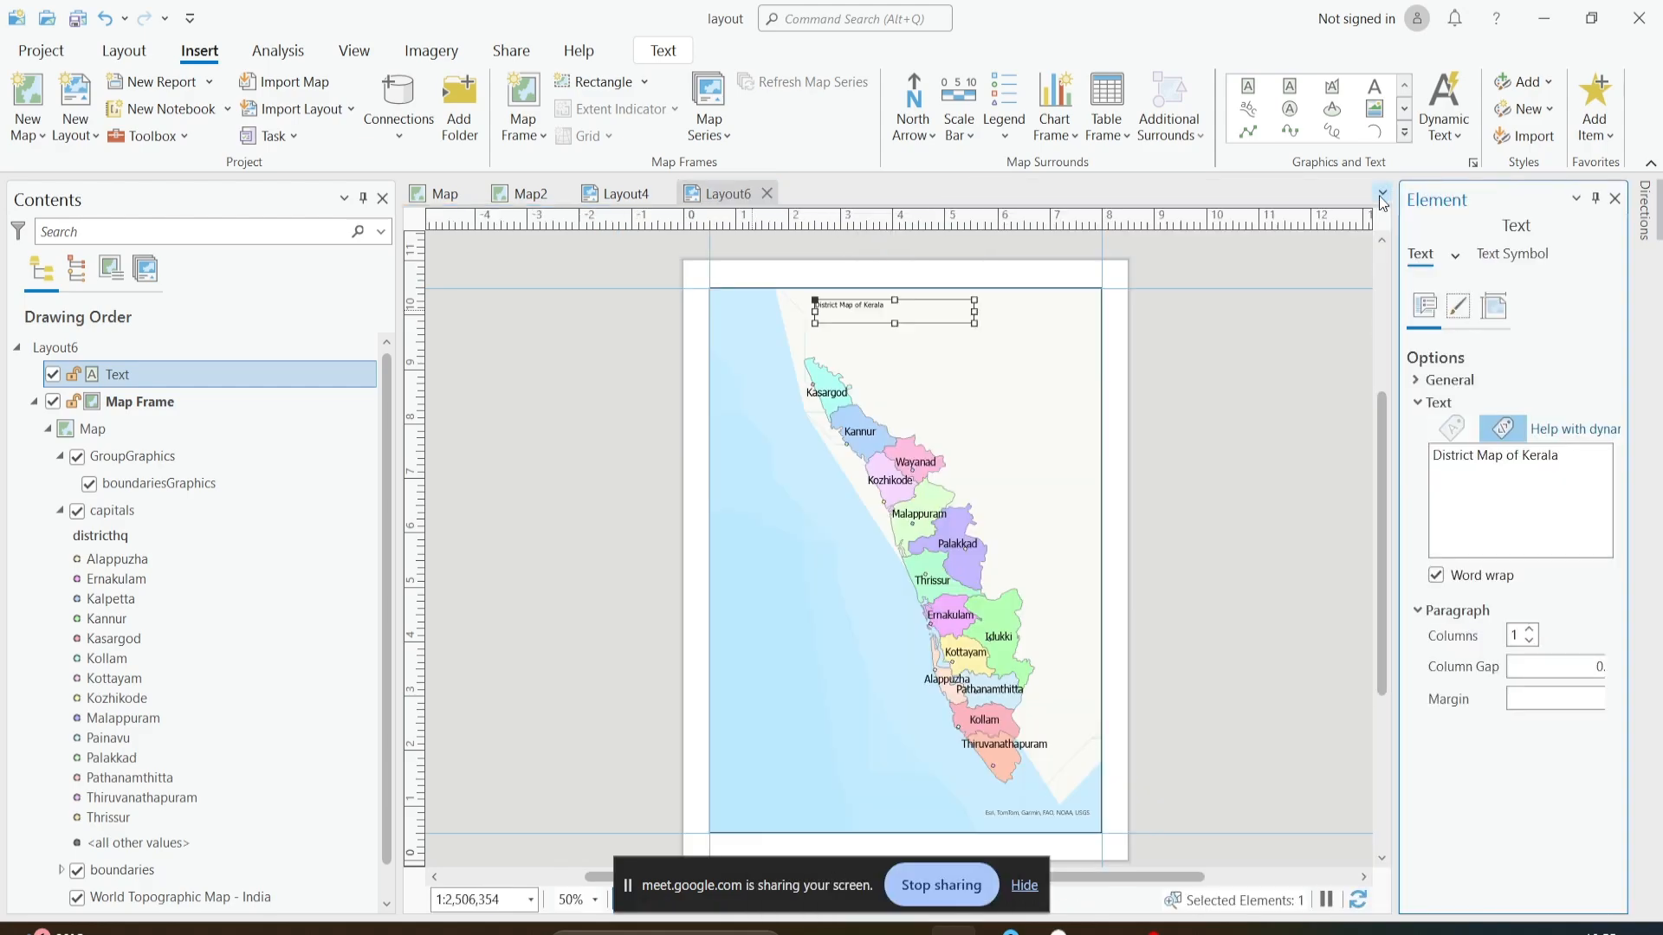
pyautogui.click(1418, 381)
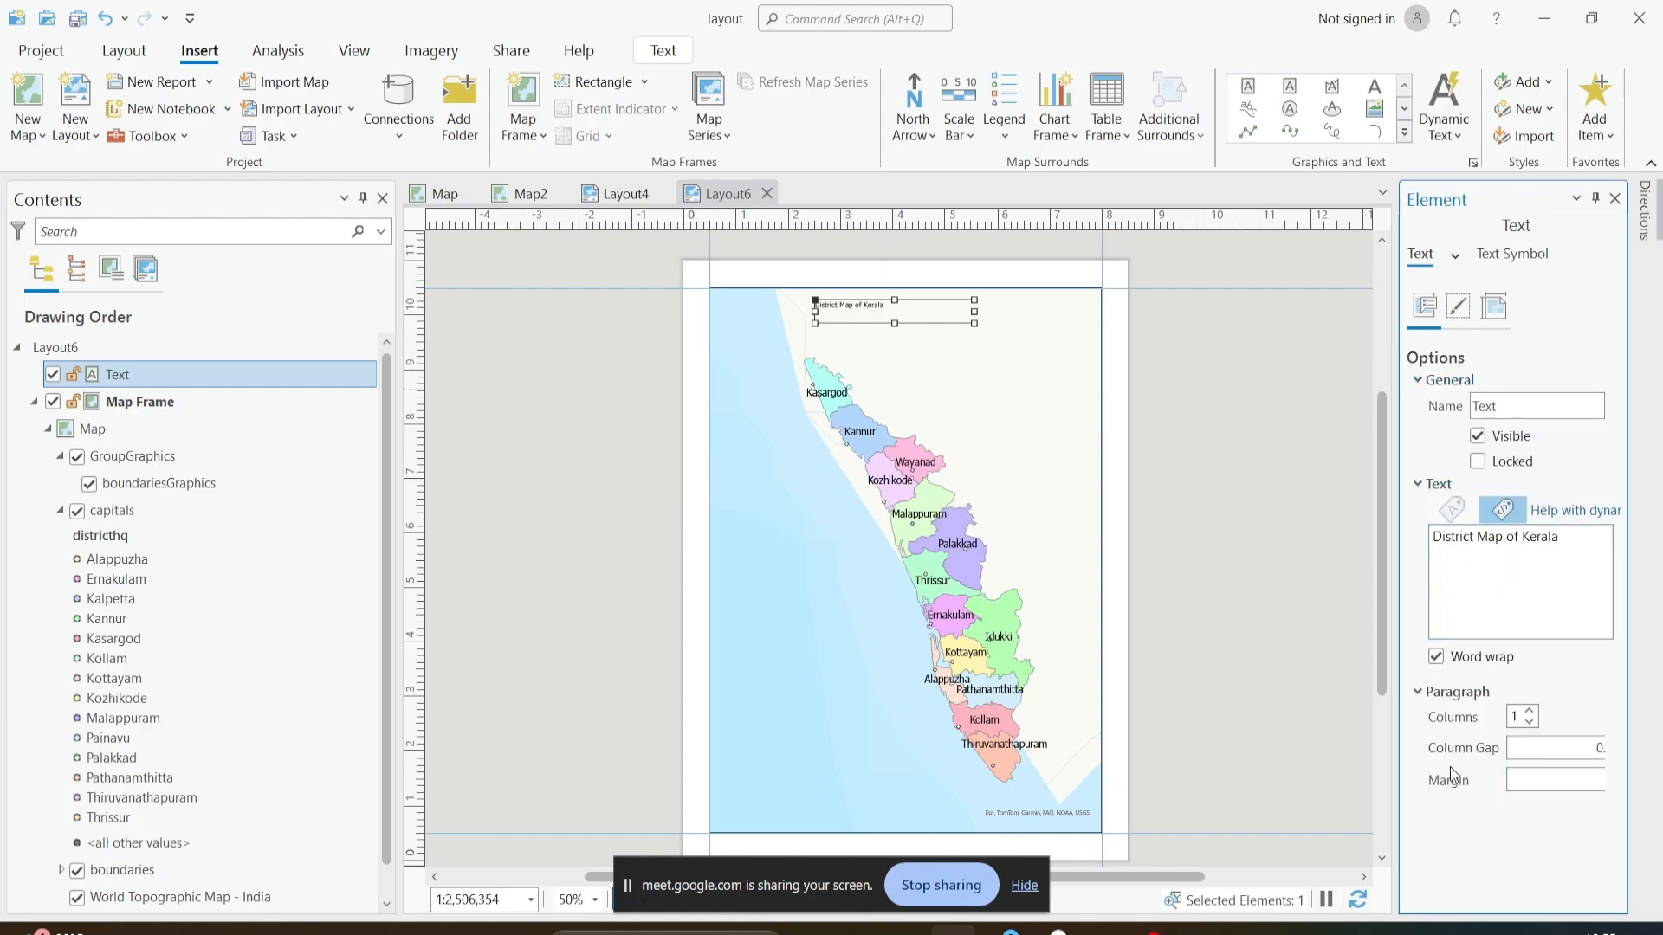
pyautogui.click(1457, 305)
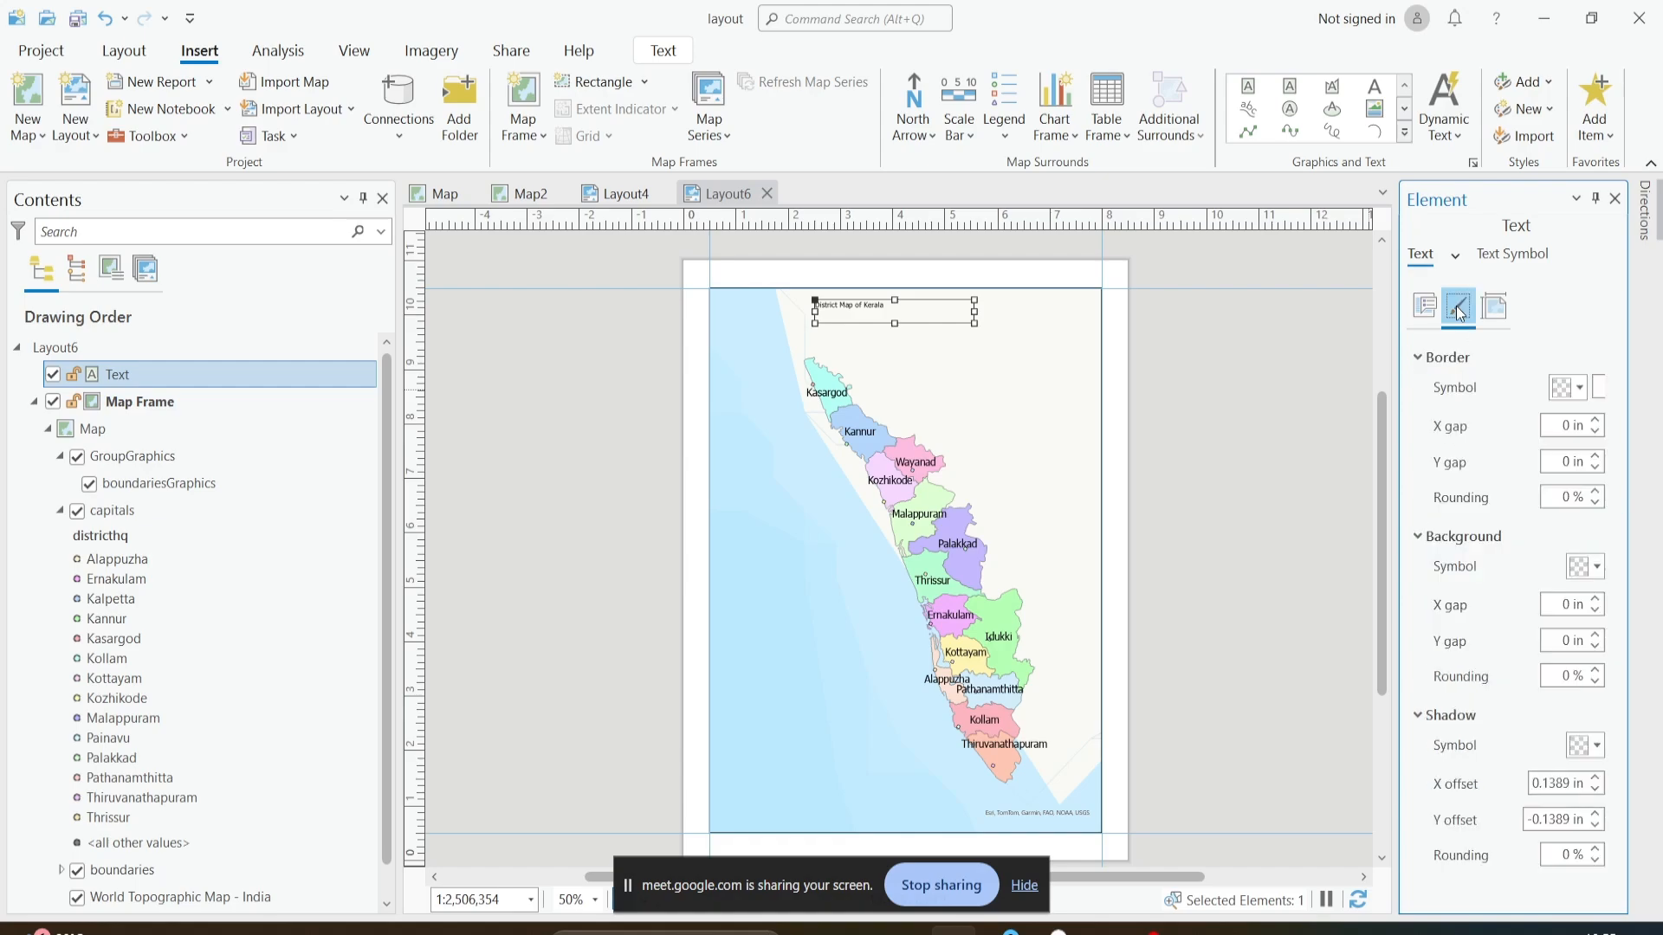
pyautogui.click(1494, 311)
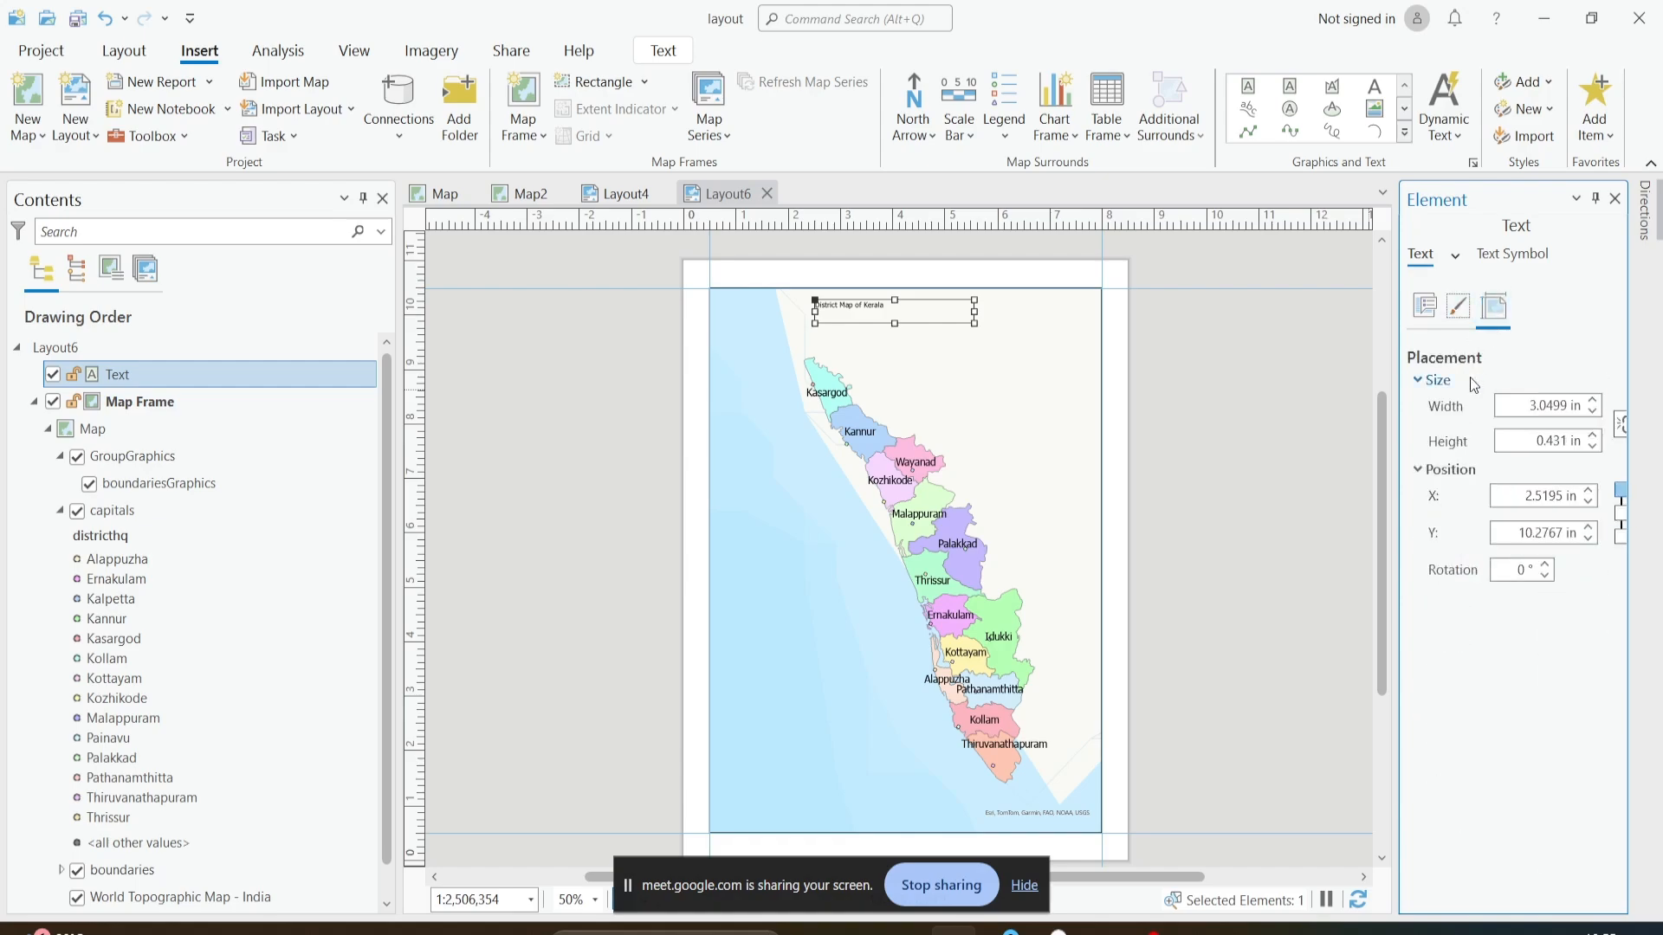
pyautogui.moveTo(1396, 438); pyautogui.dragTo(1327, 437)
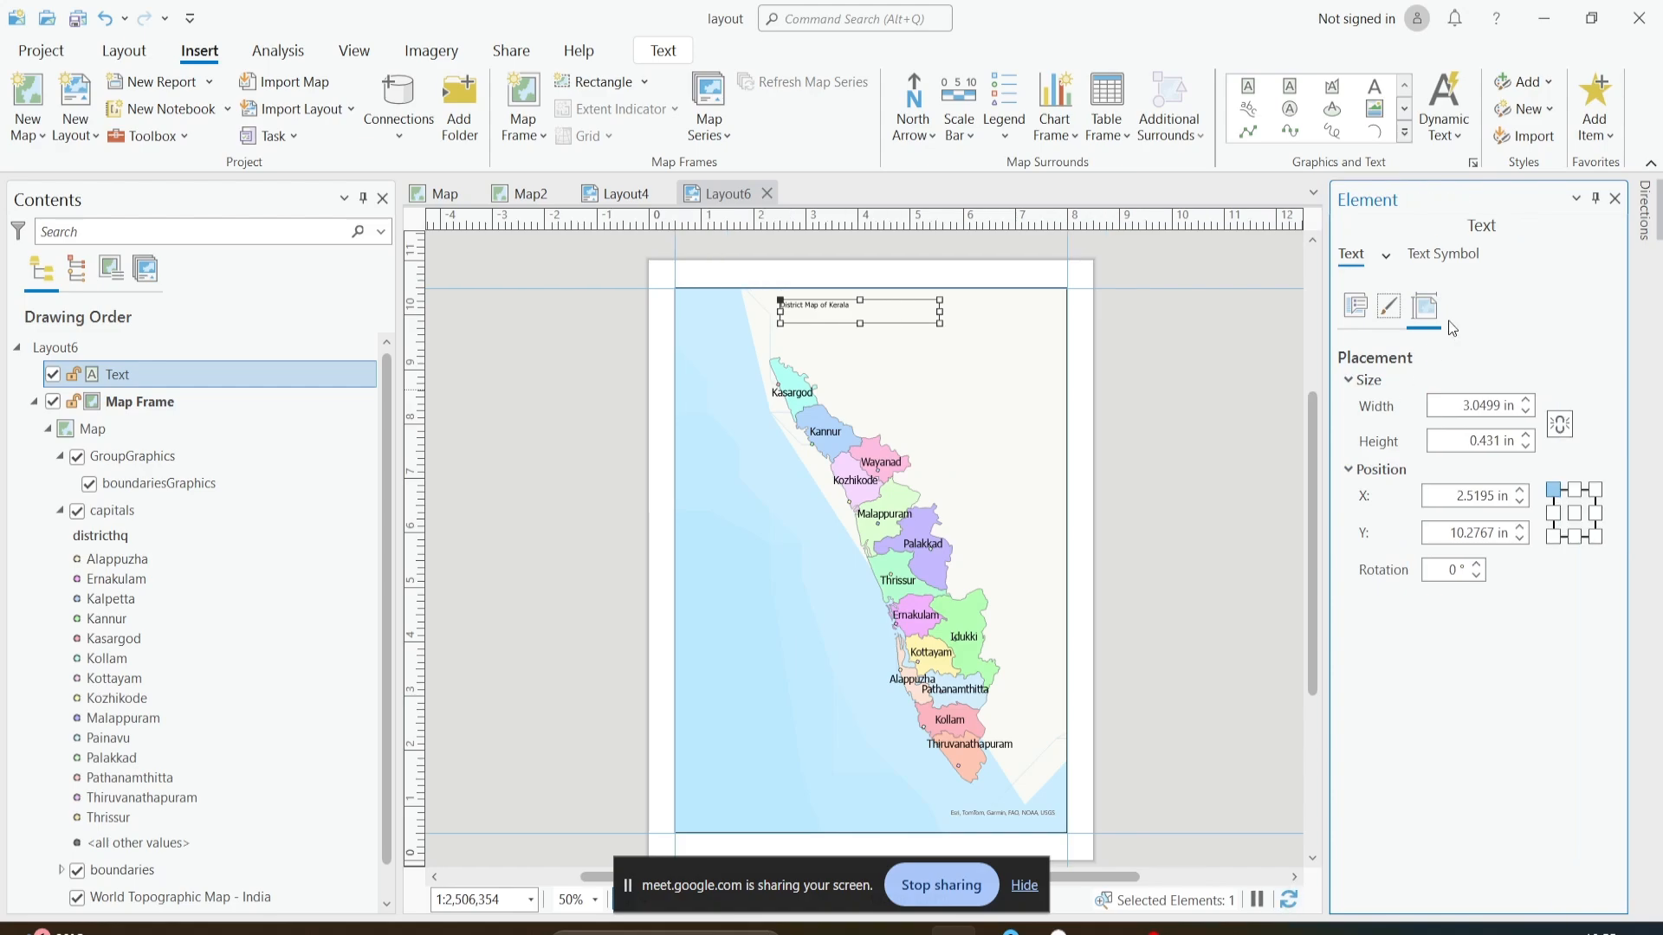
# - Set the font size of the title's text symbol to 20 pt and apply it
pyautogui.click(1441, 256)
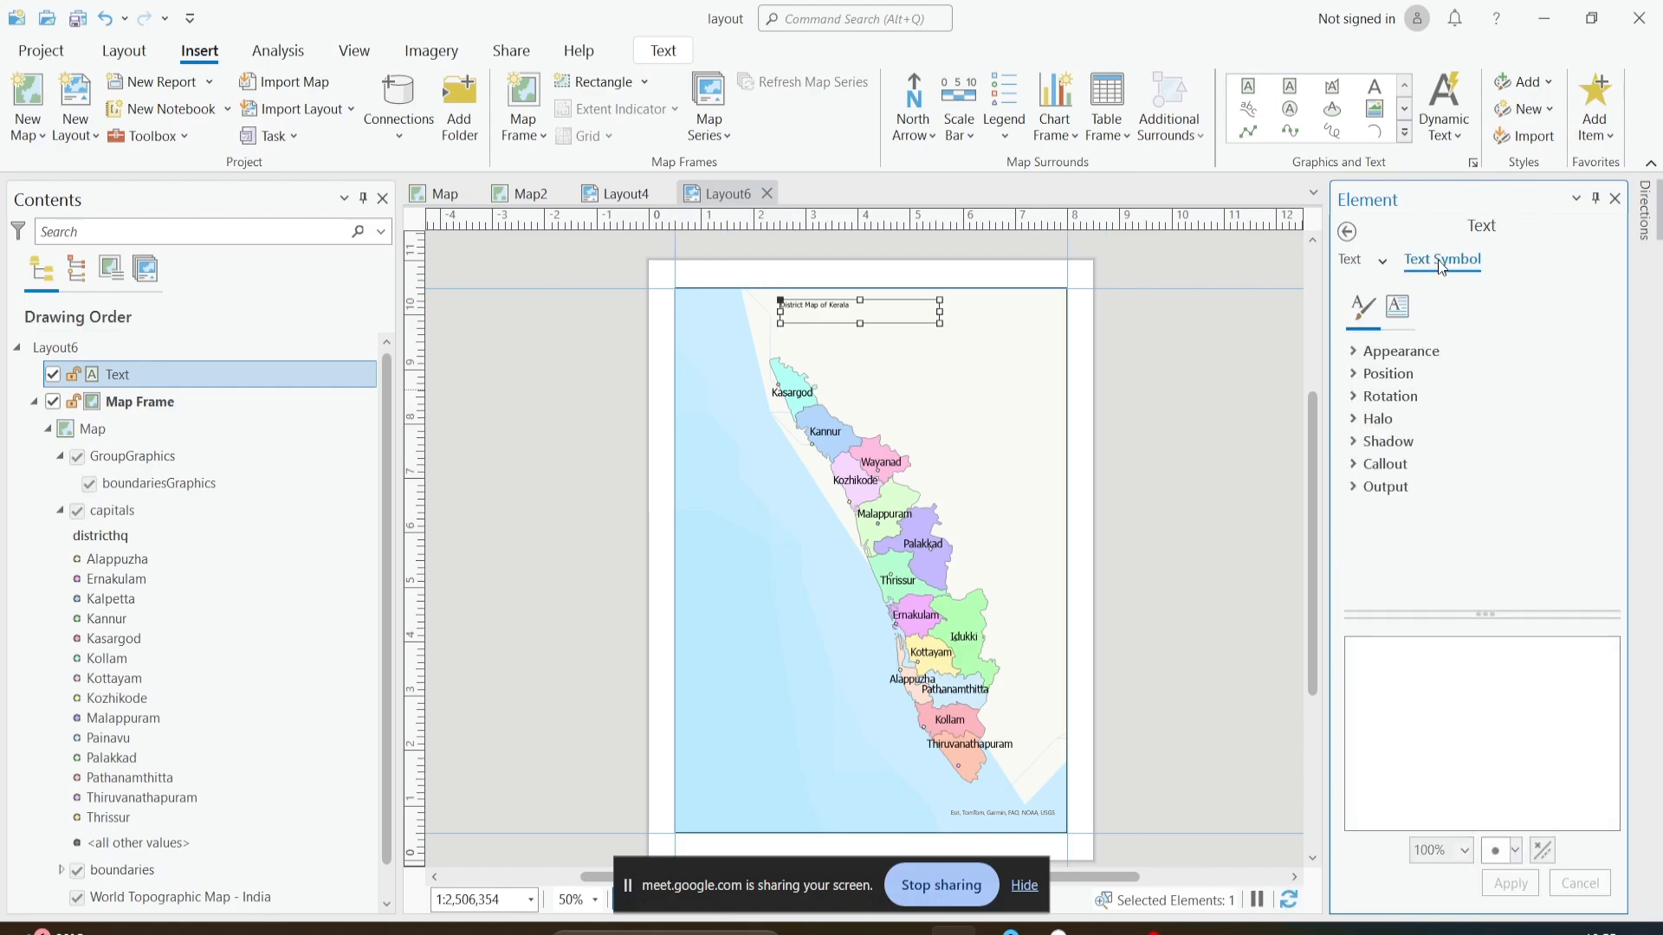
pyautogui.click(1363, 354)
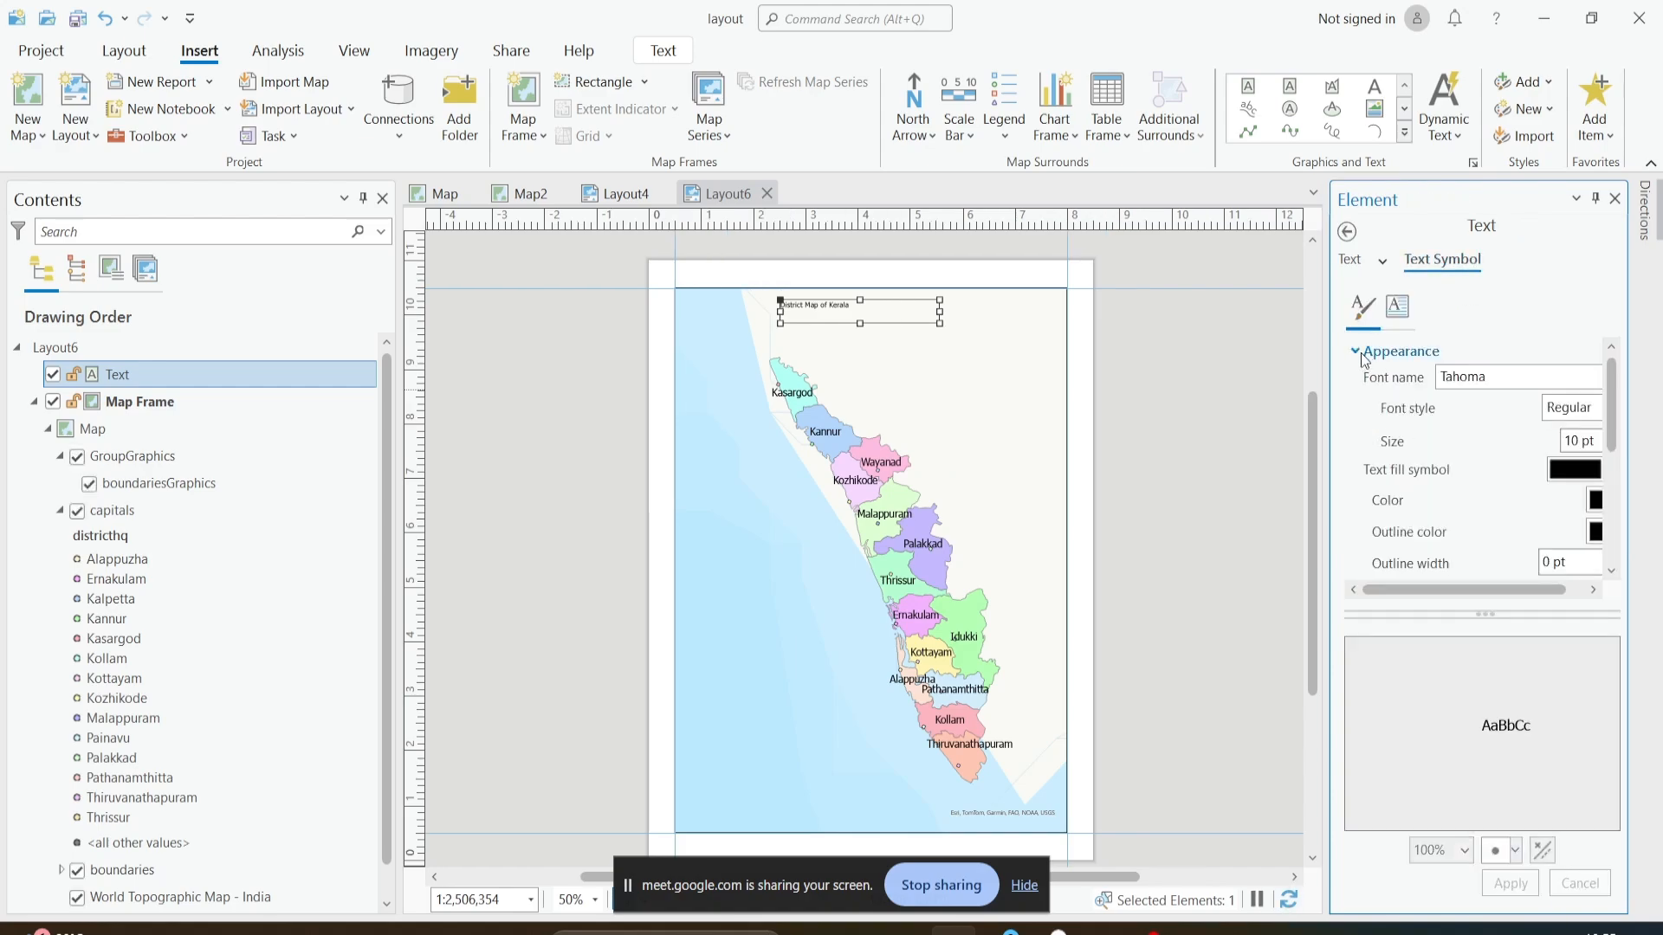
pyautogui.moveTo(1453, 594); pyautogui.dragTo(1537, 482)
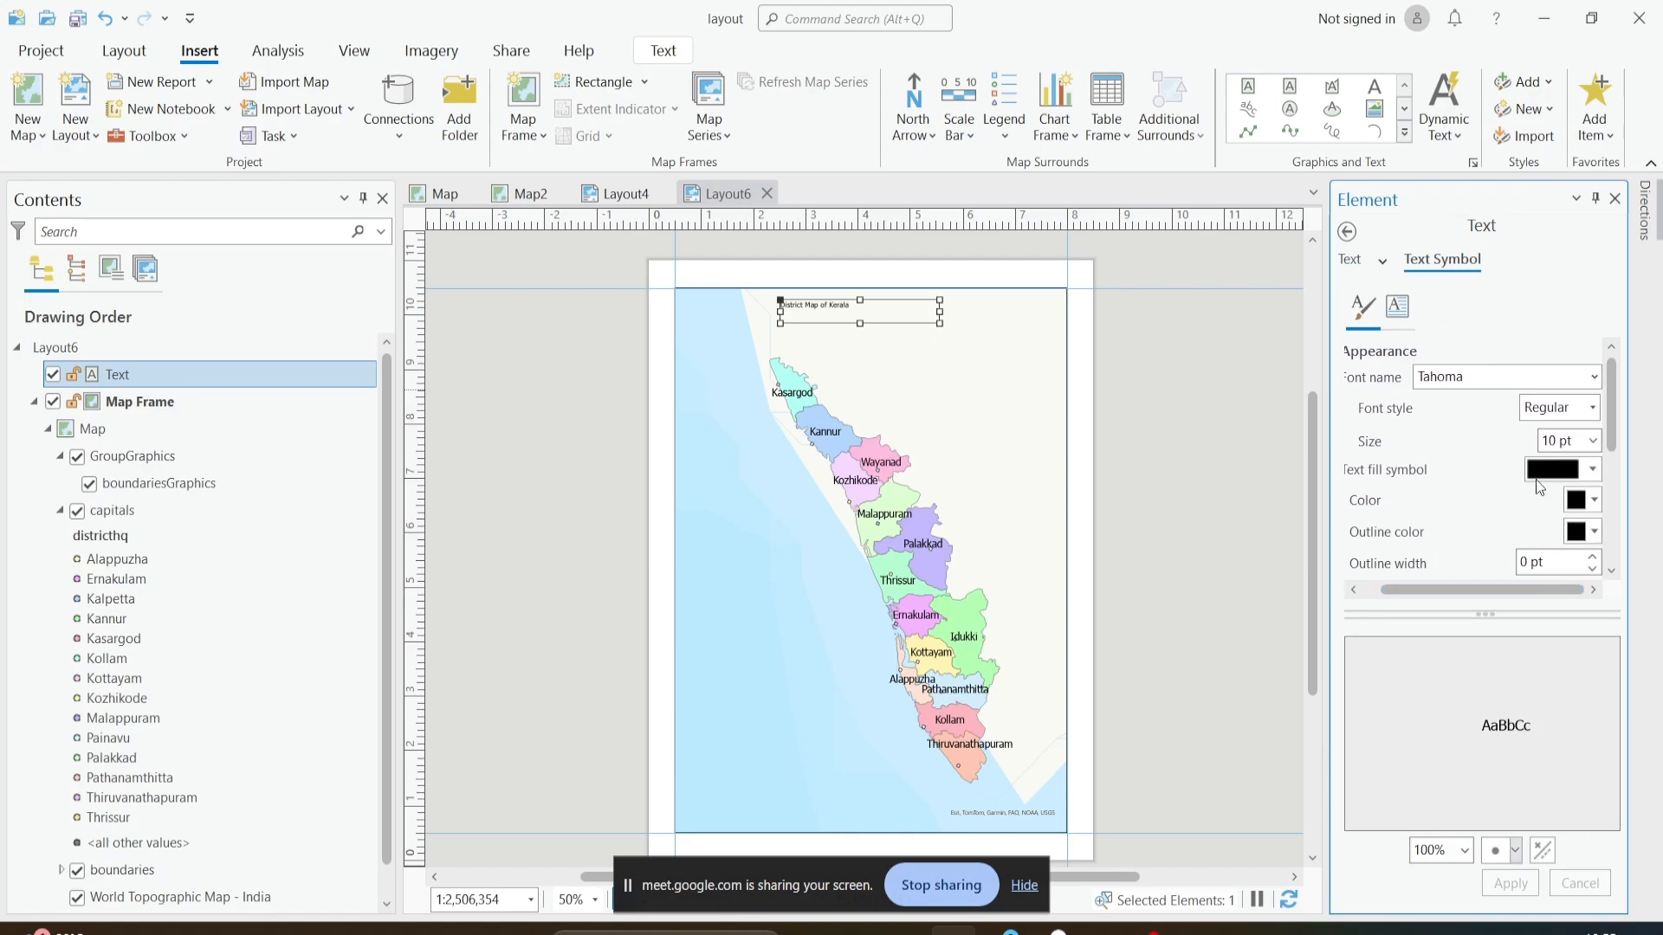
pyautogui.click(1591, 441)
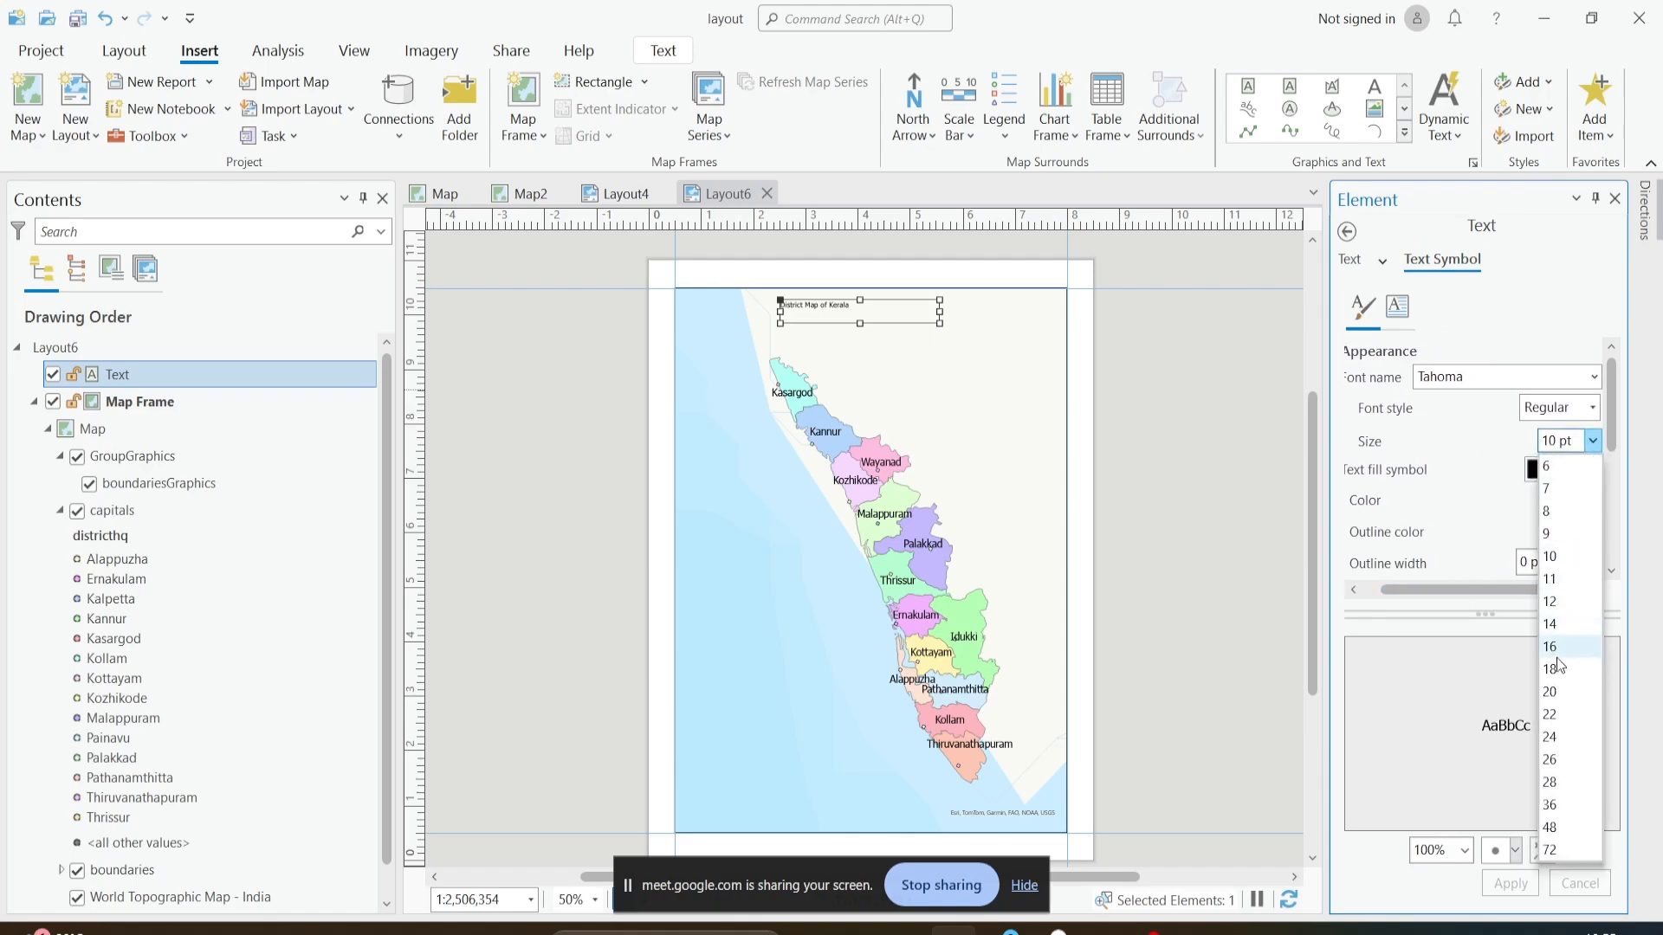
pyautogui.click(1557, 690)
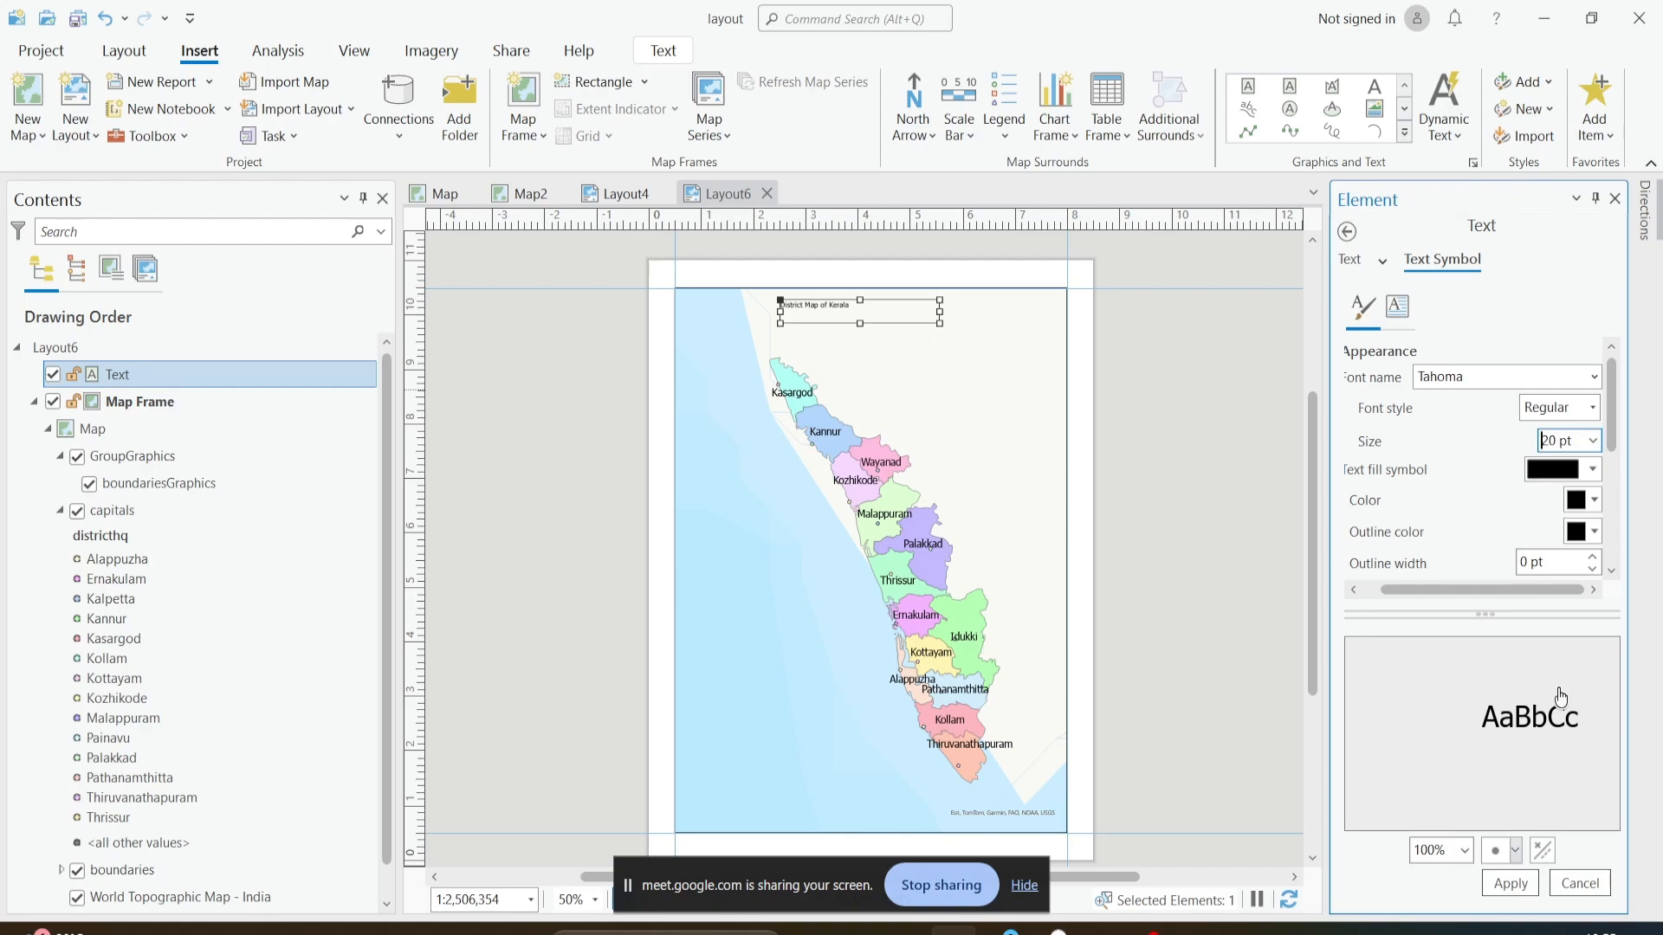
pyautogui.click(1507, 884)
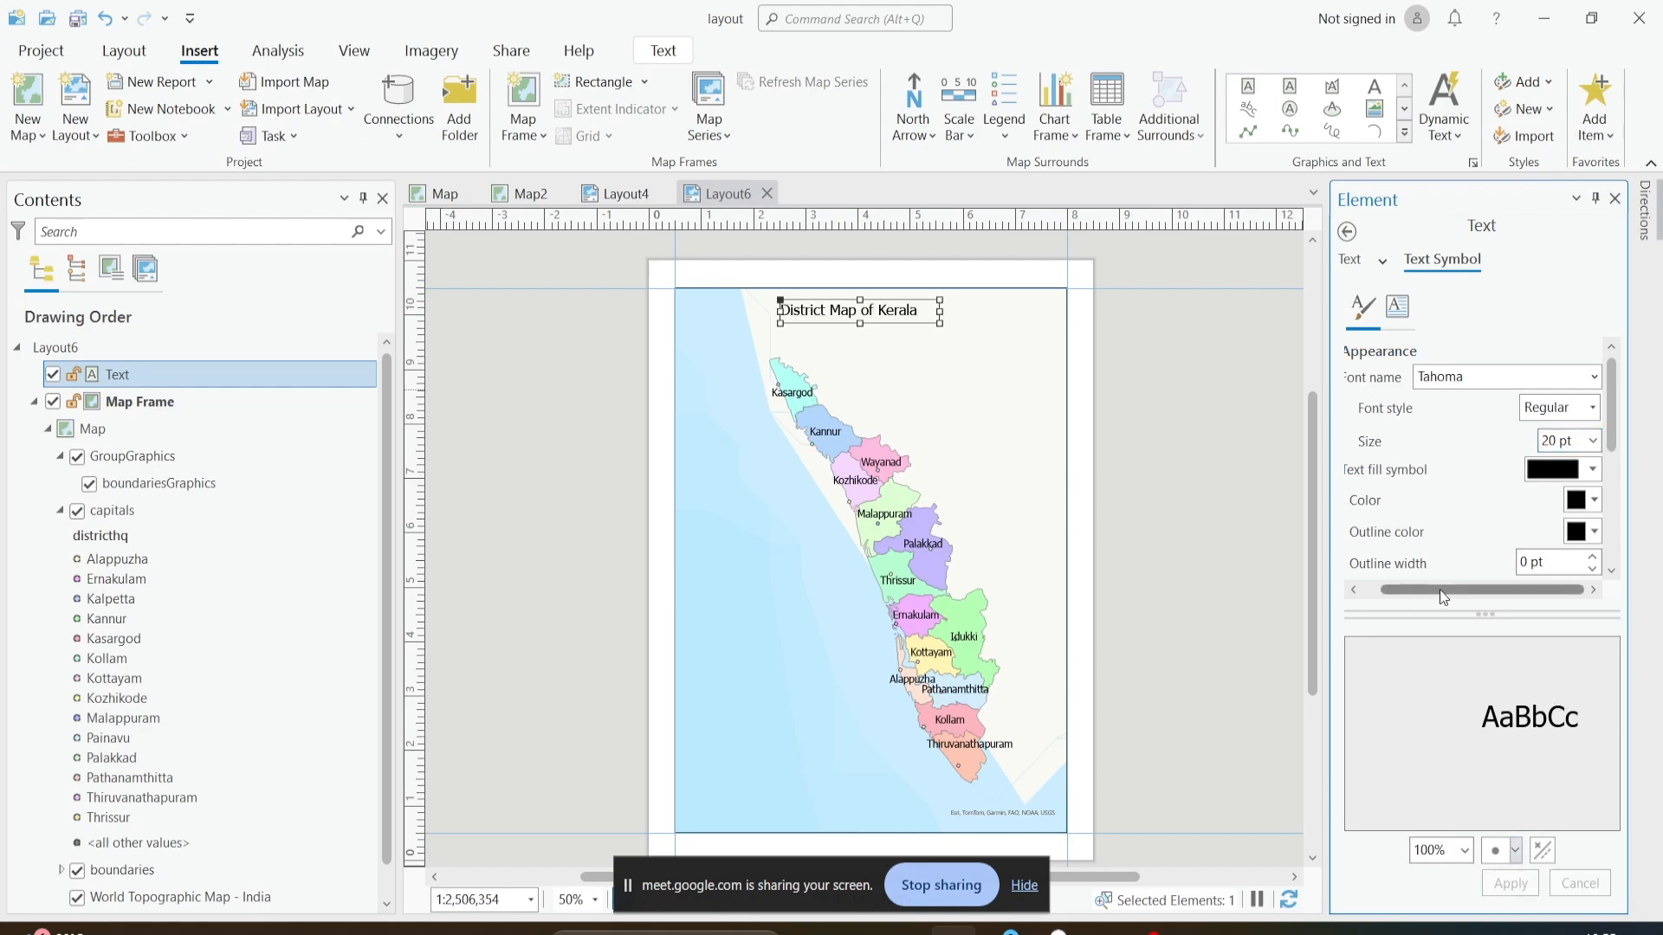
# - Center the title horizontally within its text box, apply the change, and deselect the title
pyautogui.moveTo(1444, 597); pyautogui.dragTo(1419, 597)
pyautogui.click(1362, 351)
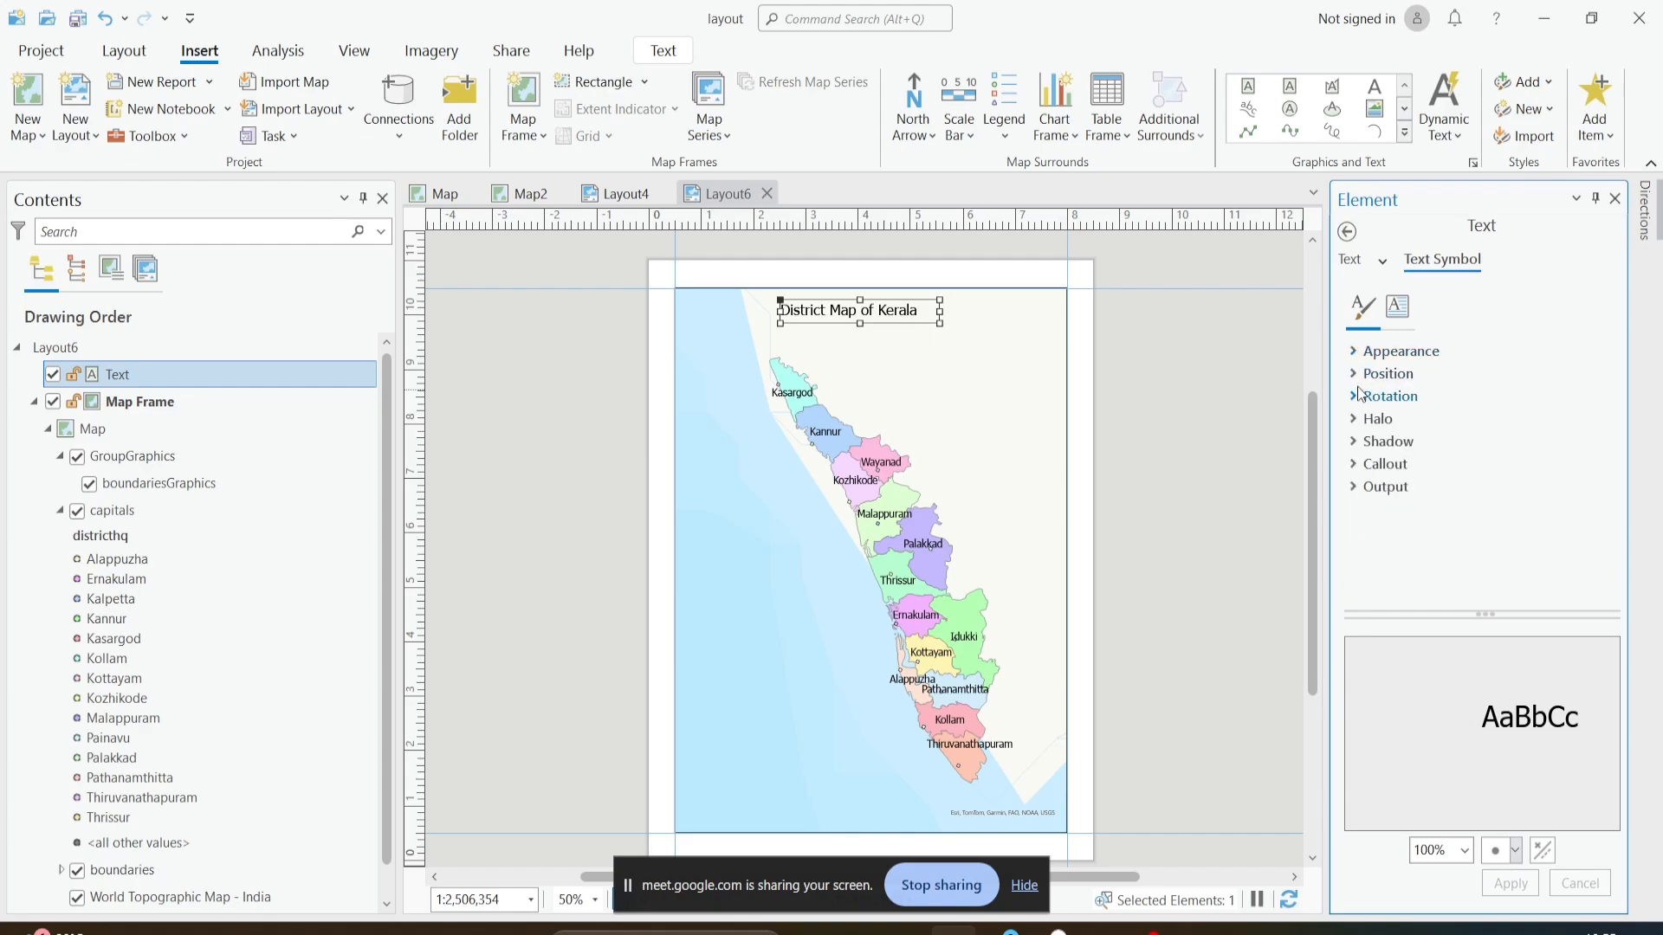
pyautogui.click(1356, 374)
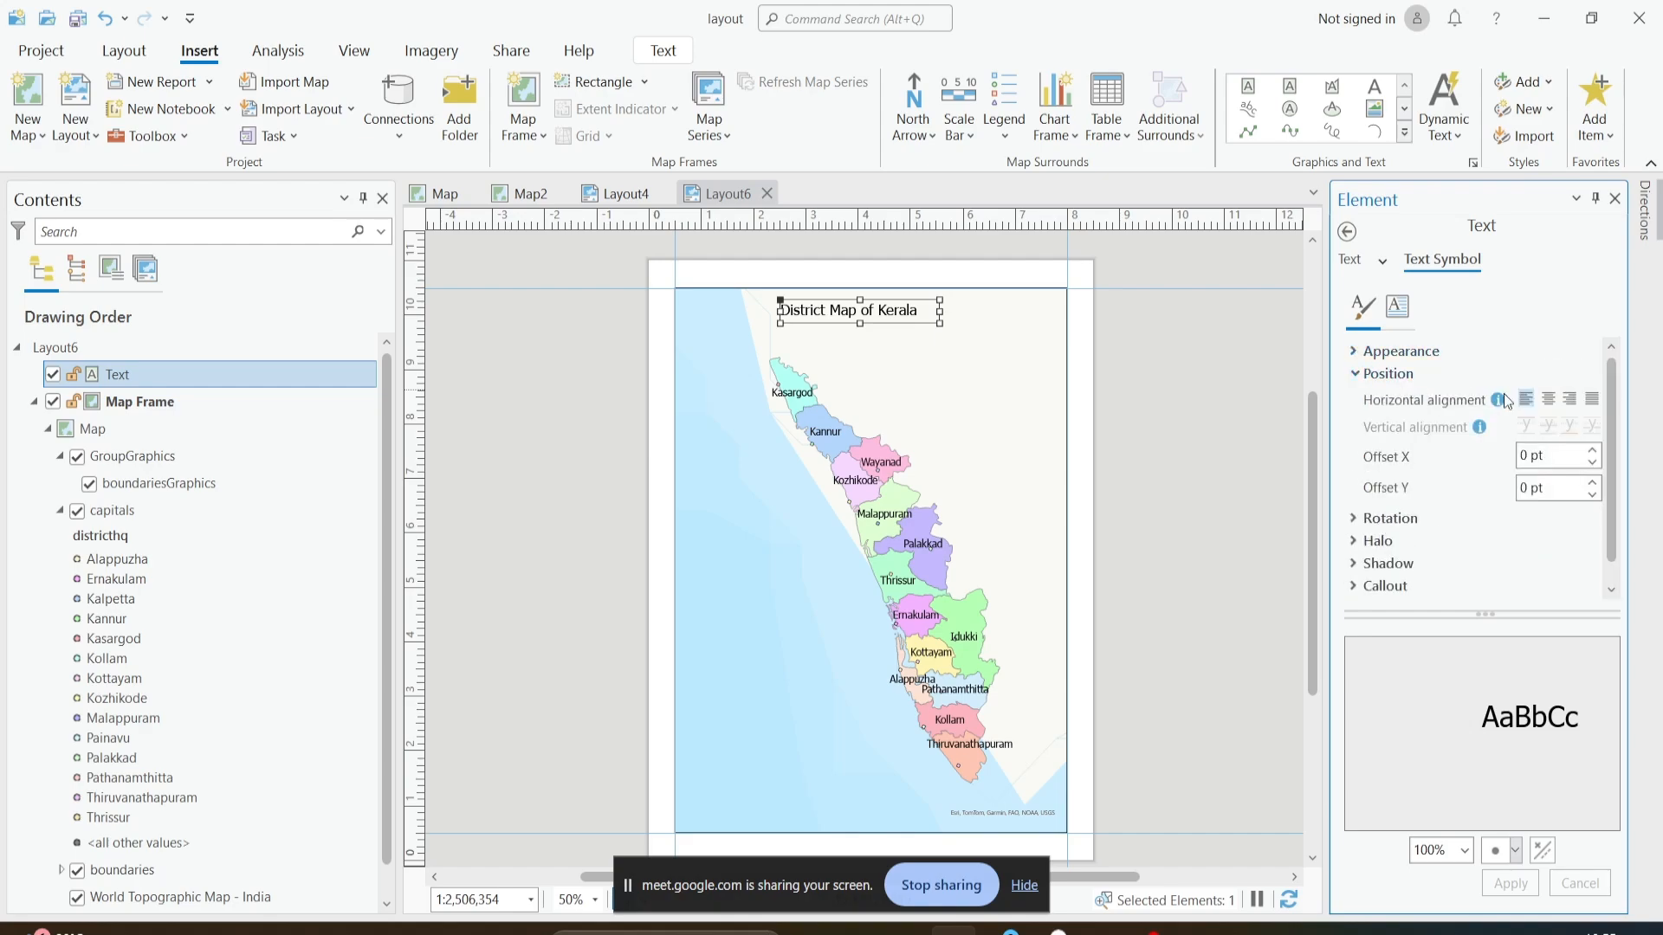
pyautogui.click(1549, 400)
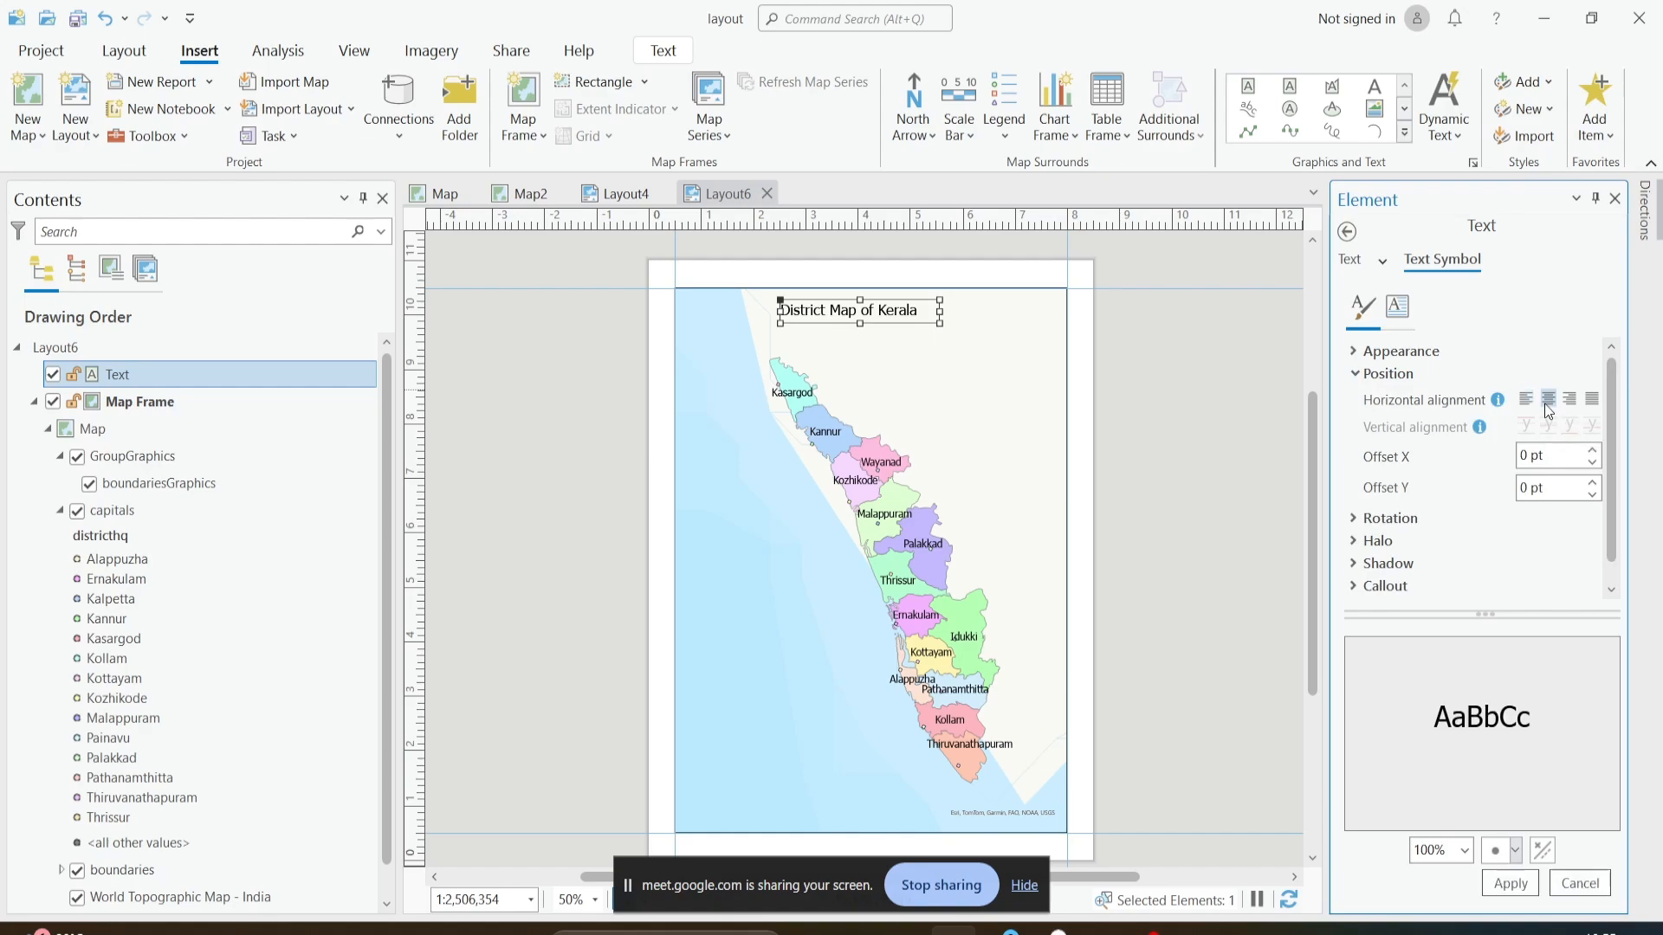
pyautogui.click(1493, 892)
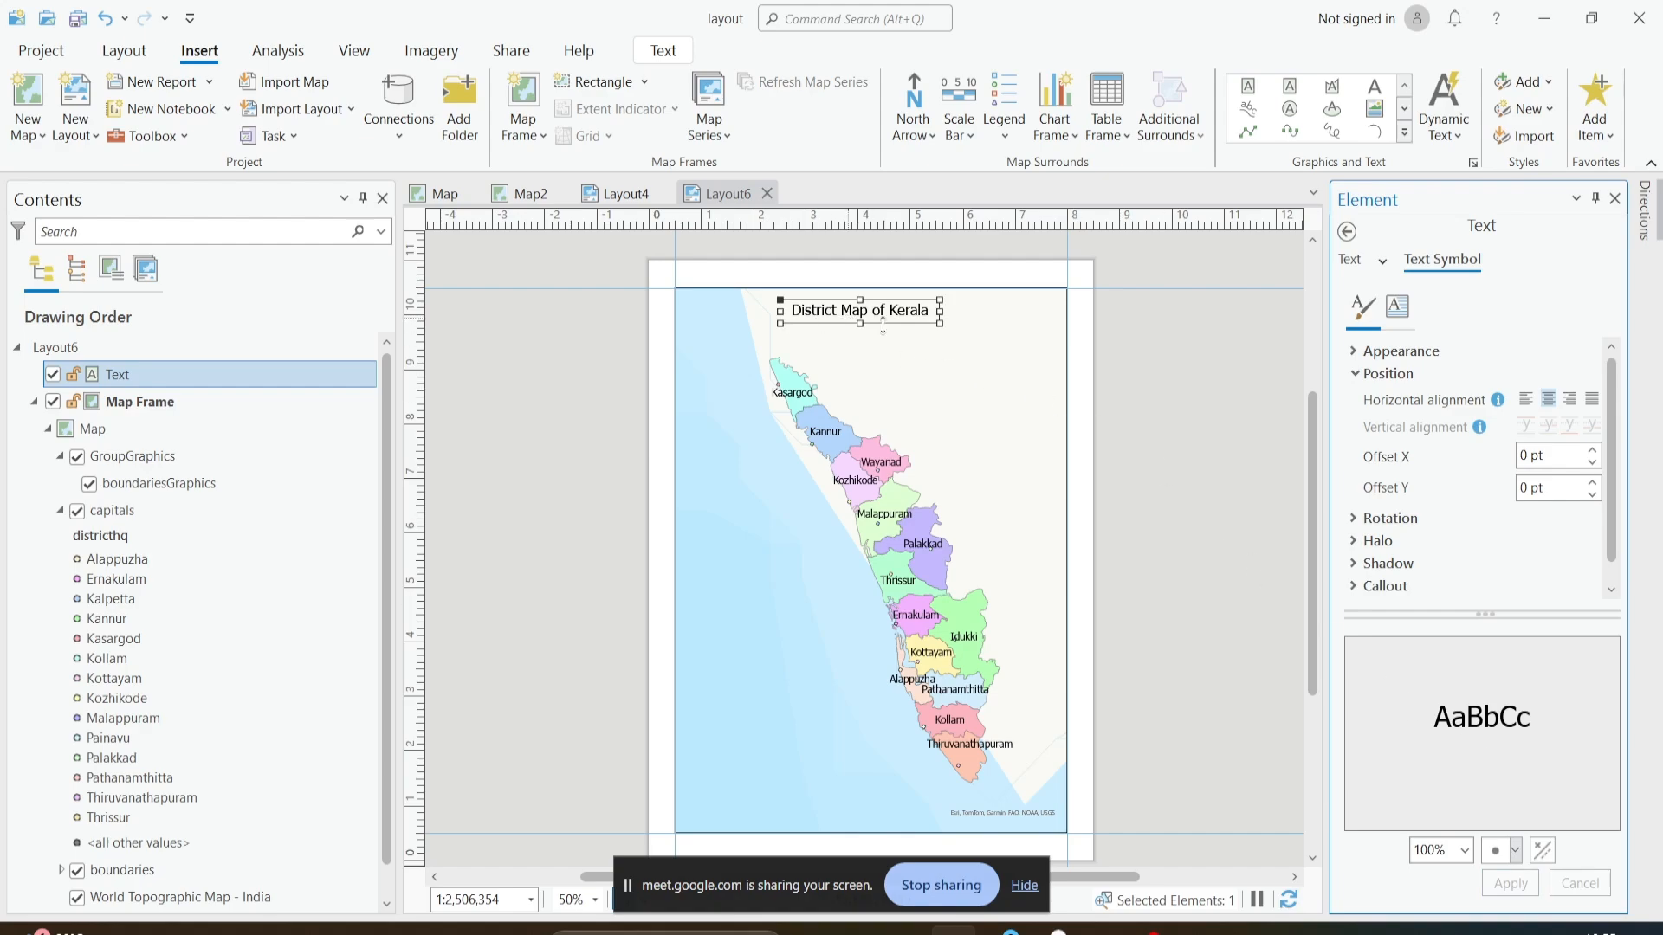
pyautogui.click(1347, 231)
pyautogui.click(1163, 411)
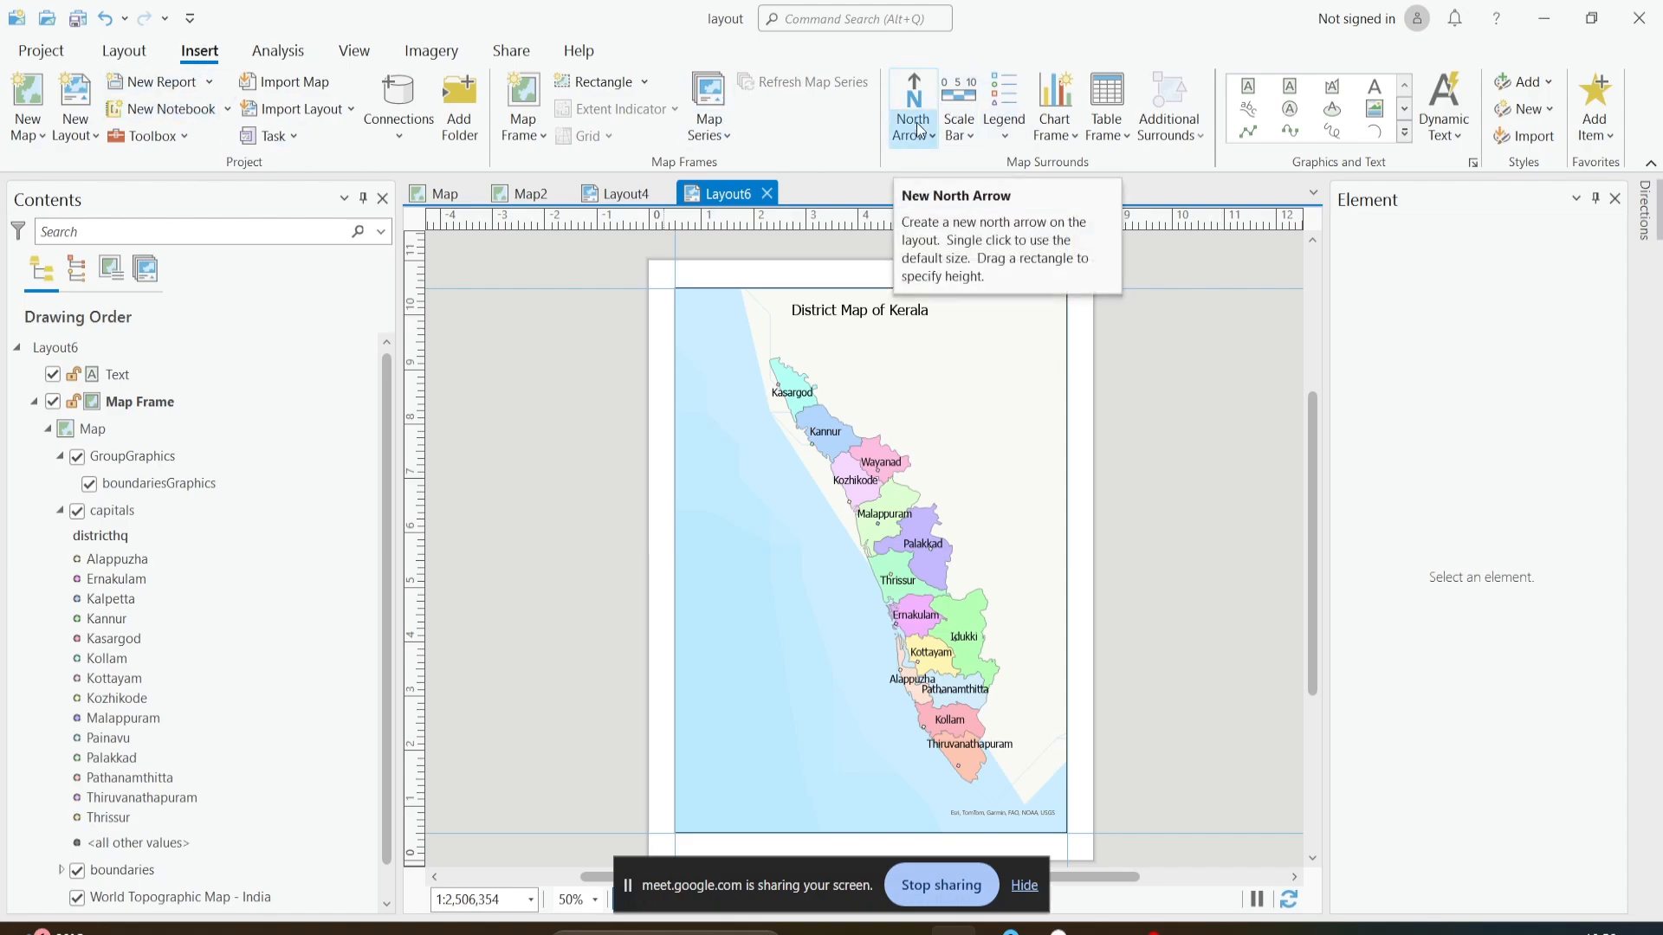
# - Insert the outlined north arrow with the N beneath it, about 0.30 by 0.61 in, inside the map frame's upper-right corner
pyautogui.click(918, 97)
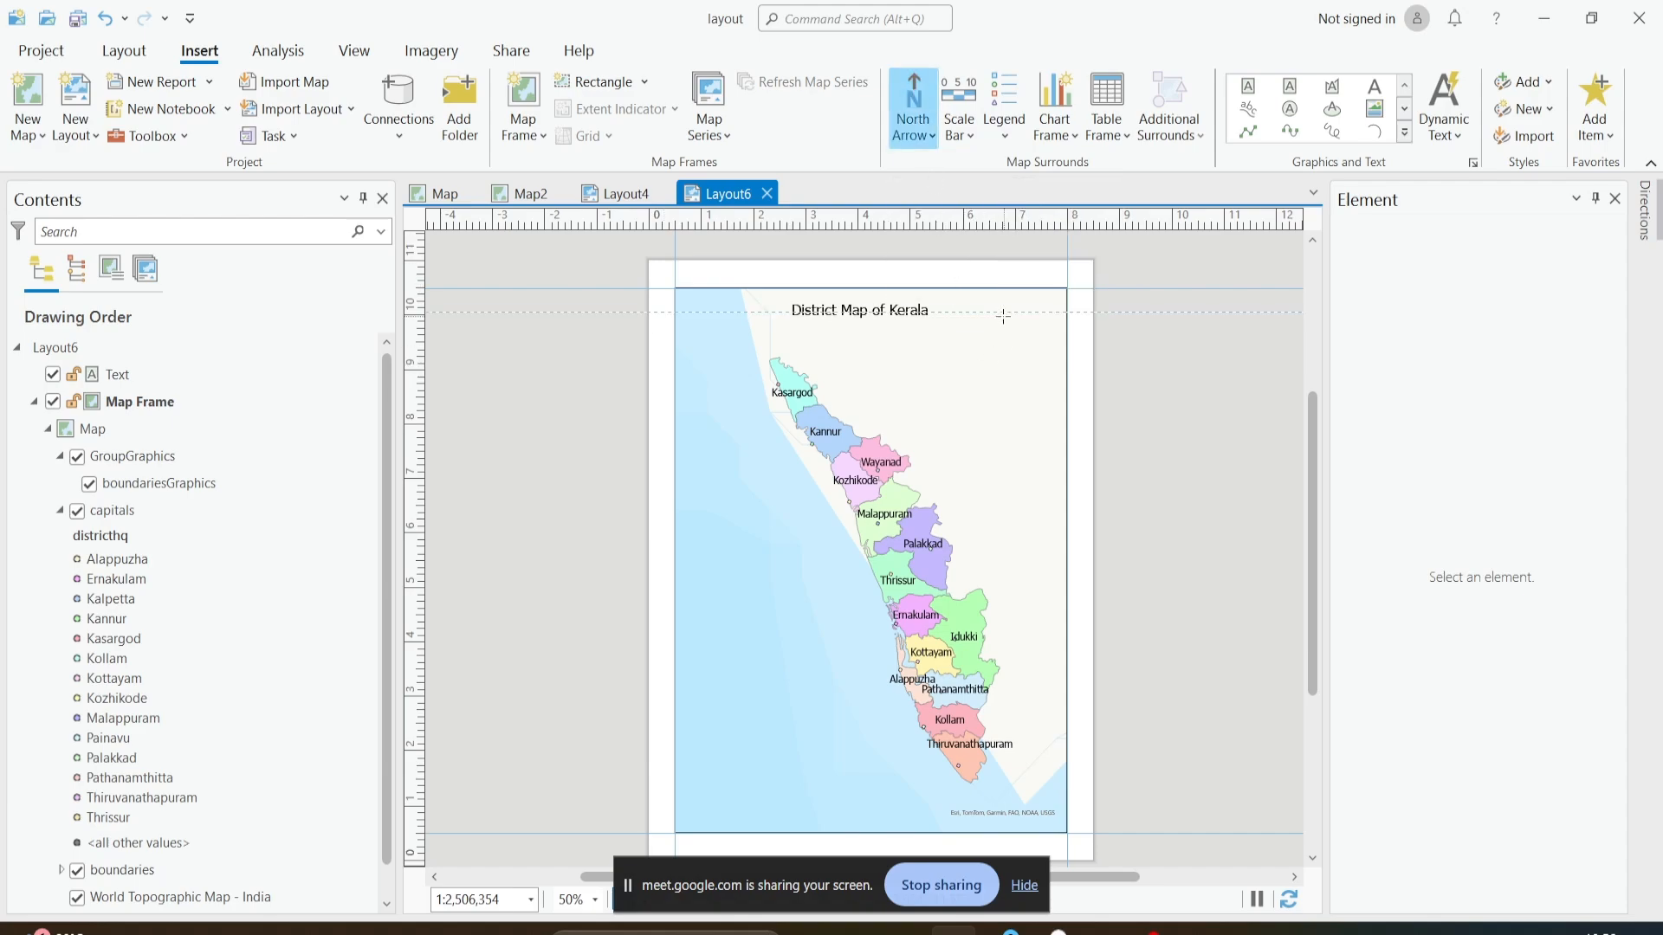
pyautogui.click(927, 143)
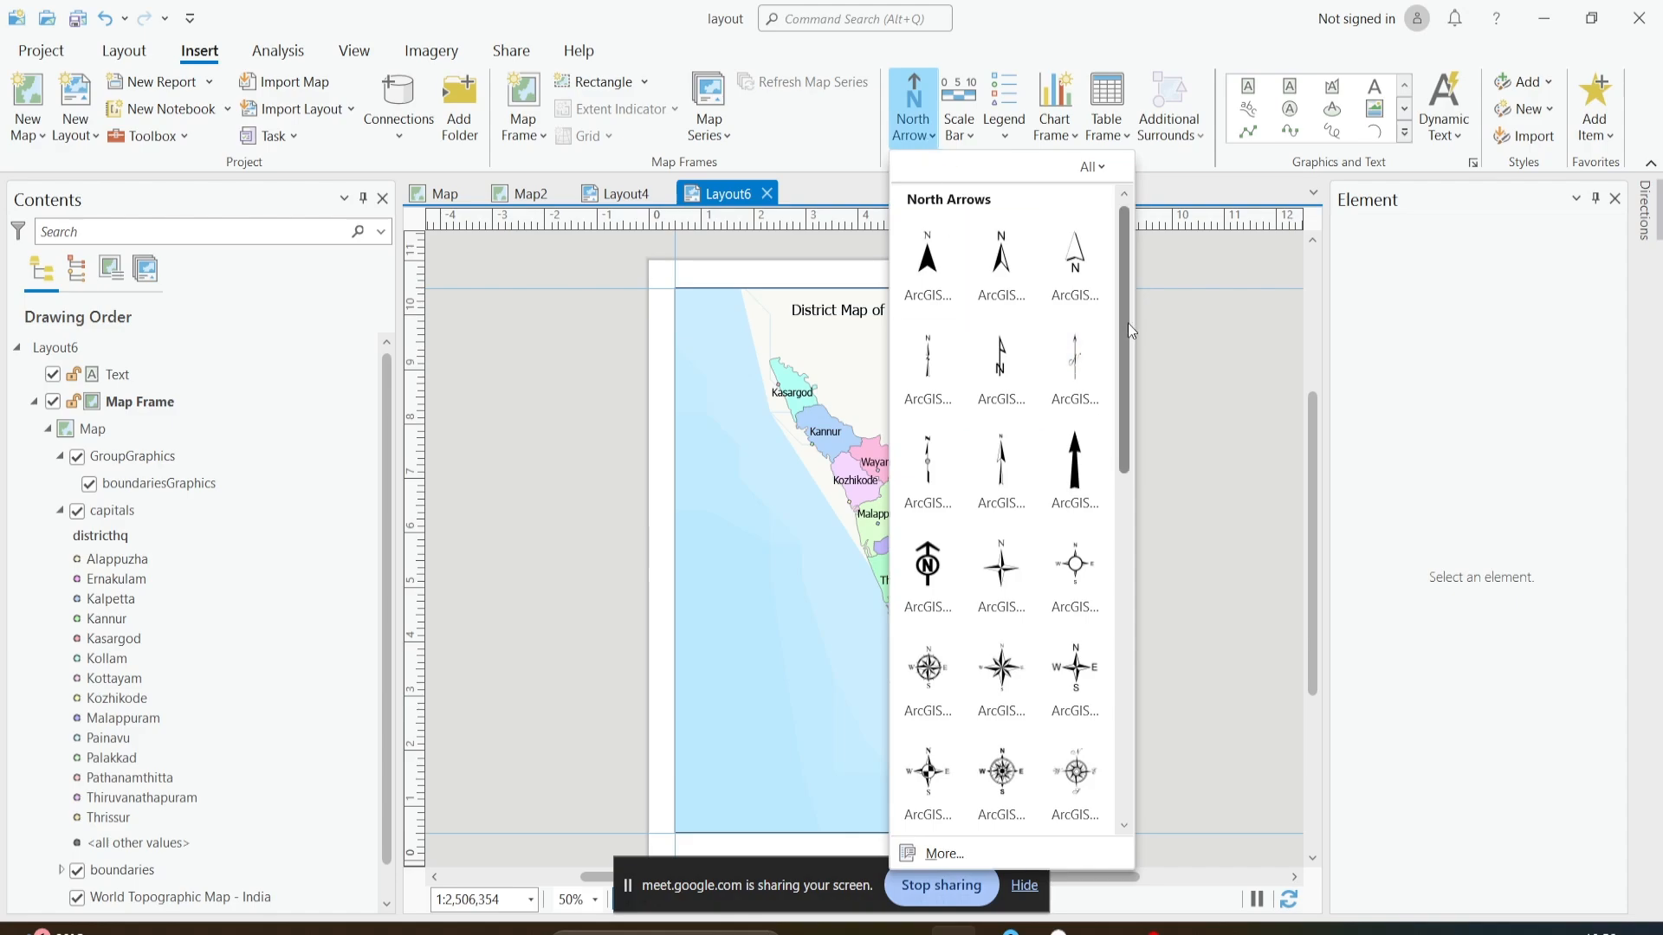
pyautogui.moveTo(1127, 324); pyautogui.dragTo(1119, 206)
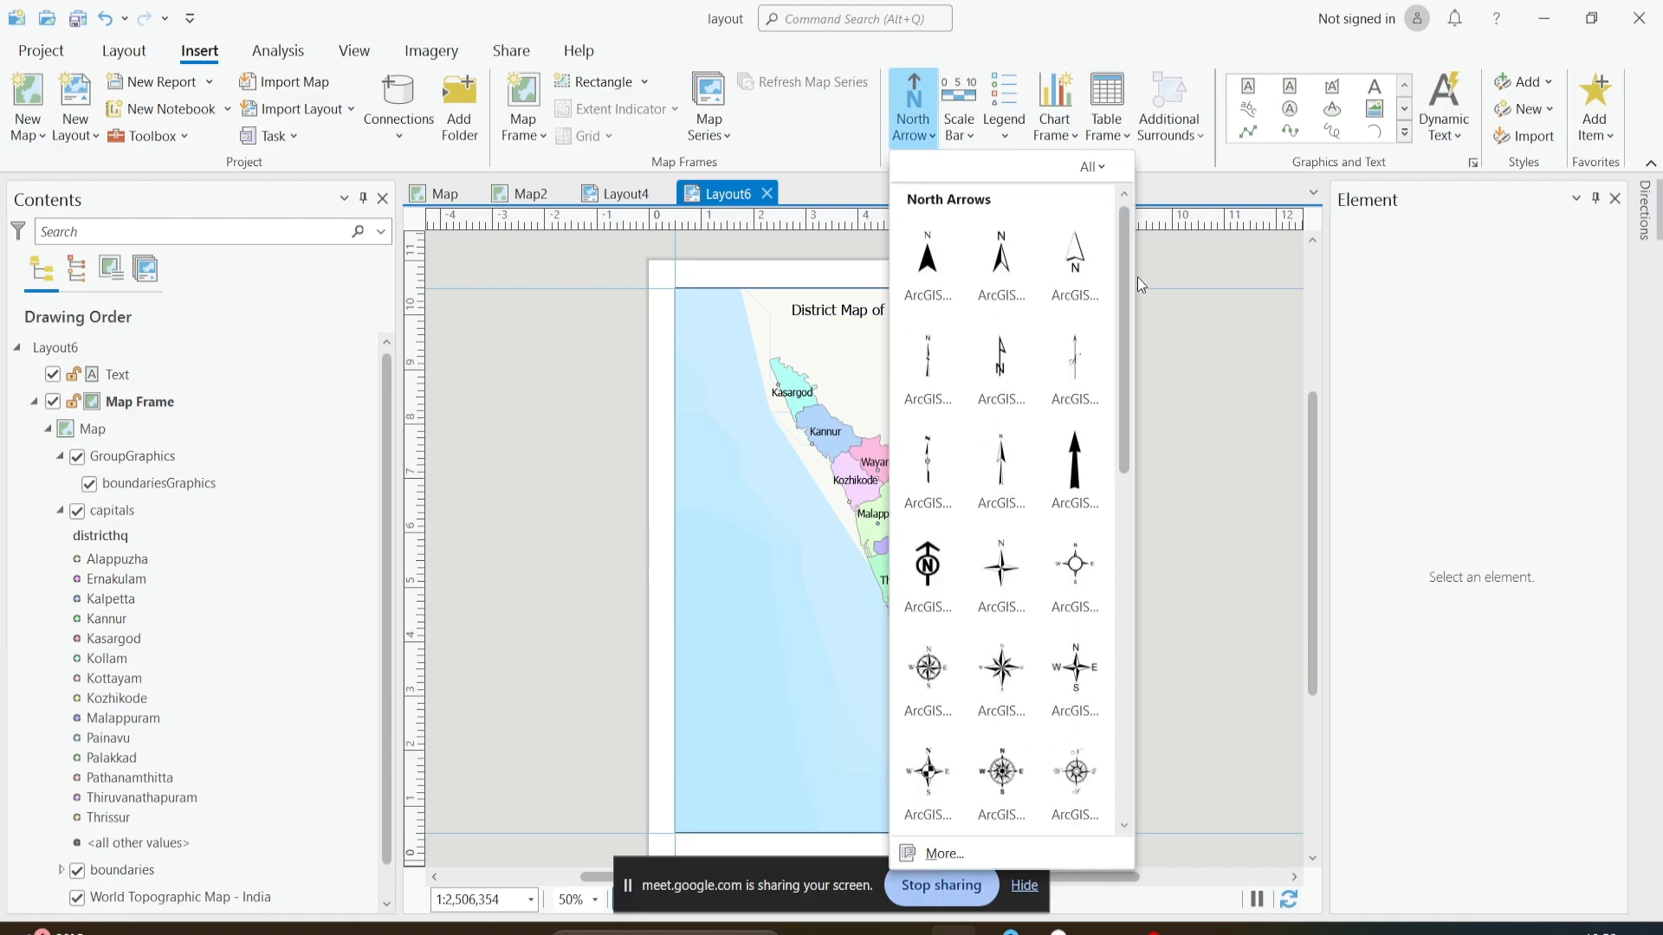
pyautogui.click(1083, 269)
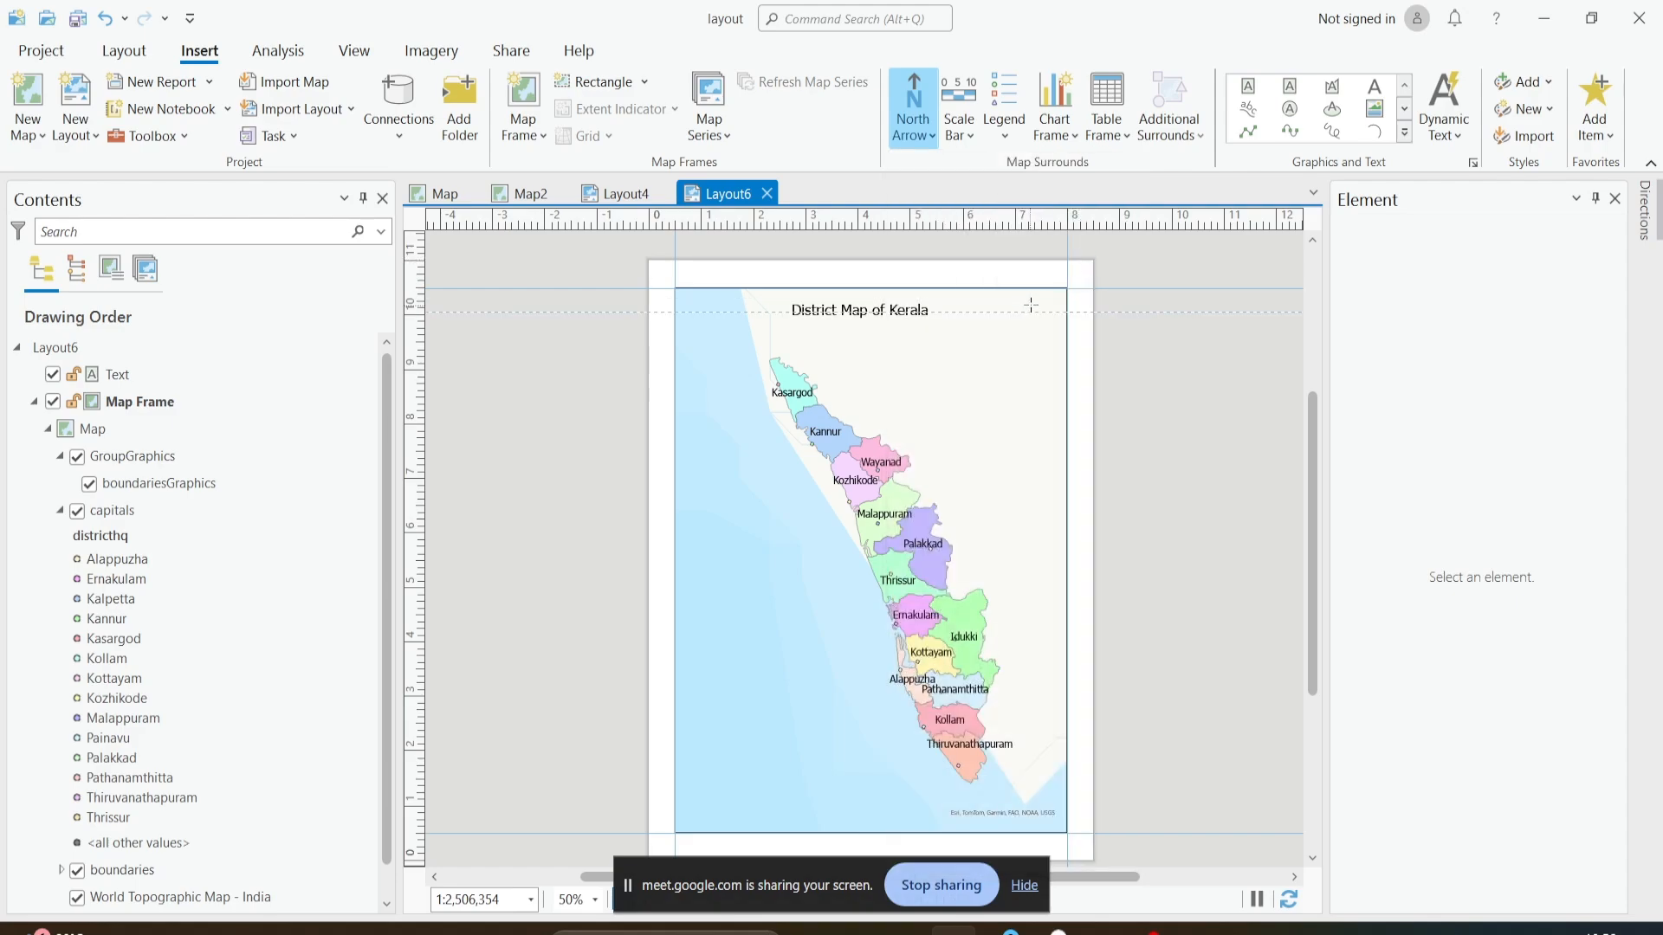
pyautogui.moveTo(1027, 299); pyautogui.dragTo(1052, 334)
pyautogui.click(1119, 362)
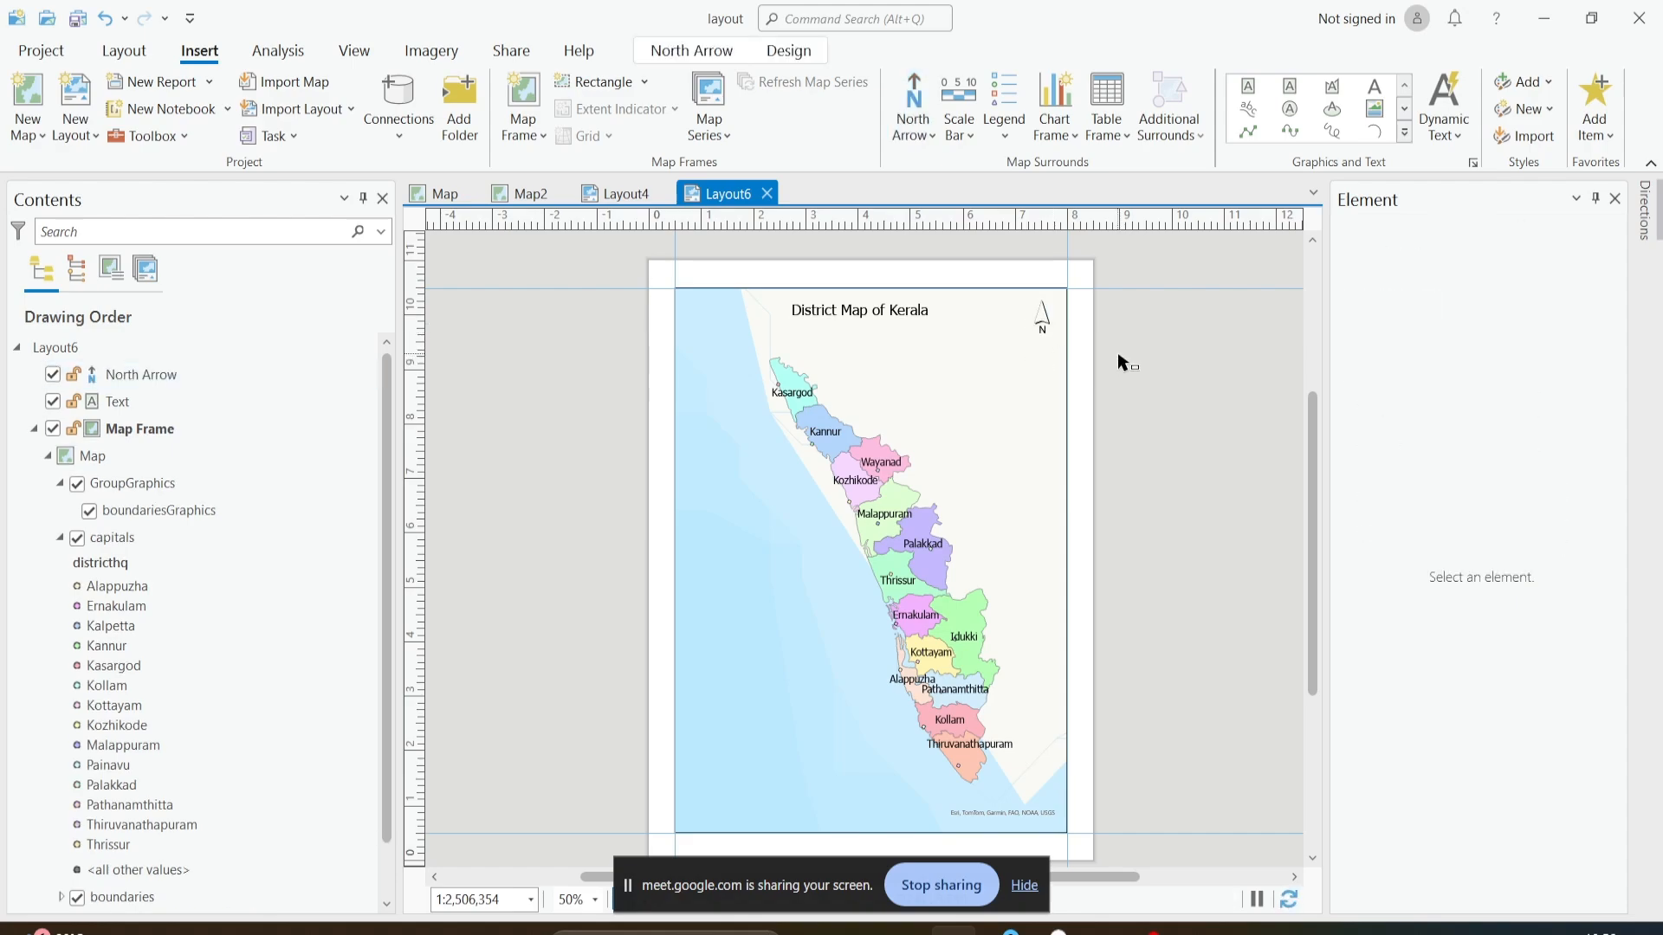
# - Examine the north arrow's general options, border, background and shadow settings, and its size and position
pyautogui.click(1045, 327)
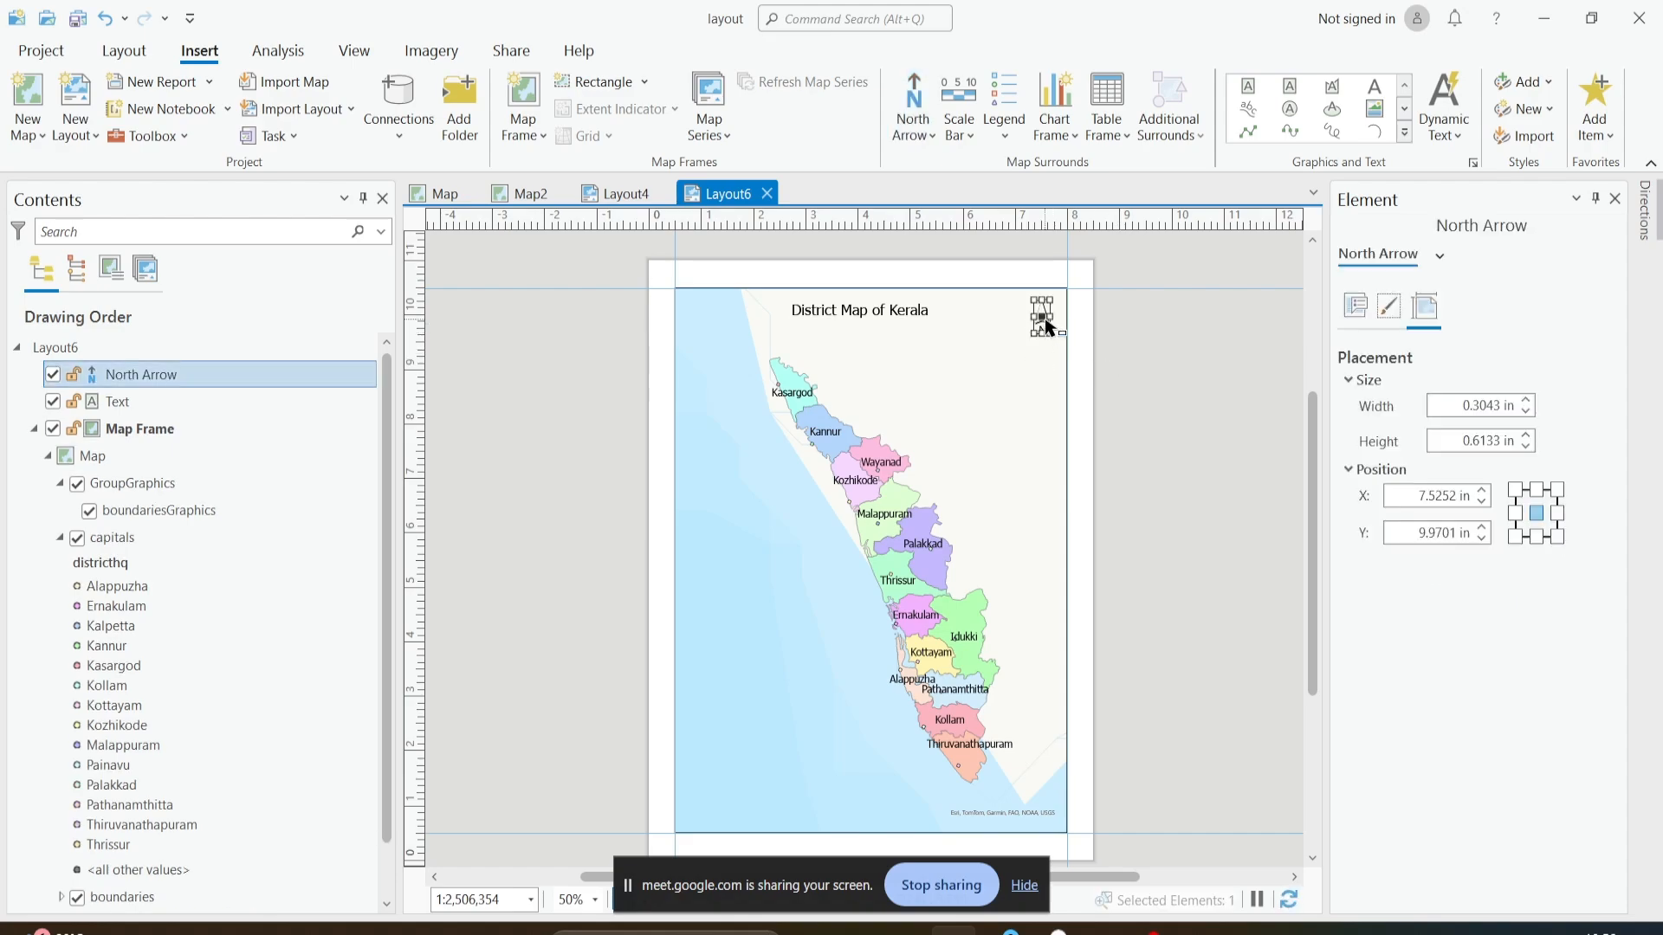
pyautogui.rightClick(1043, 314)
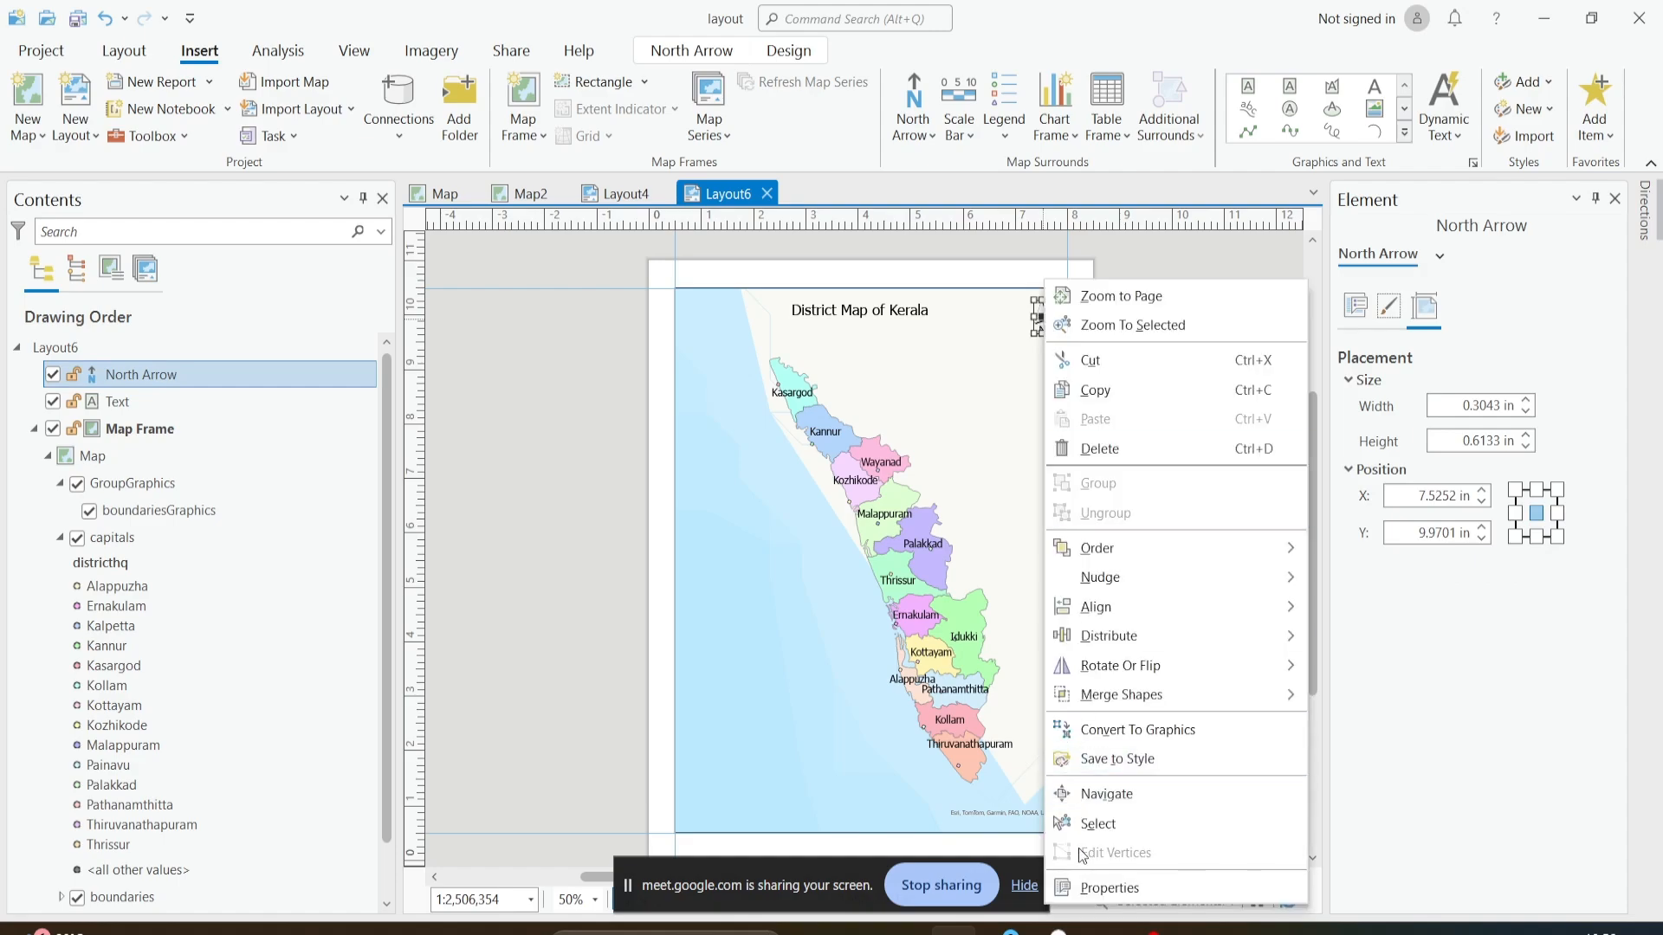
pyautogui.click(1093, 886)
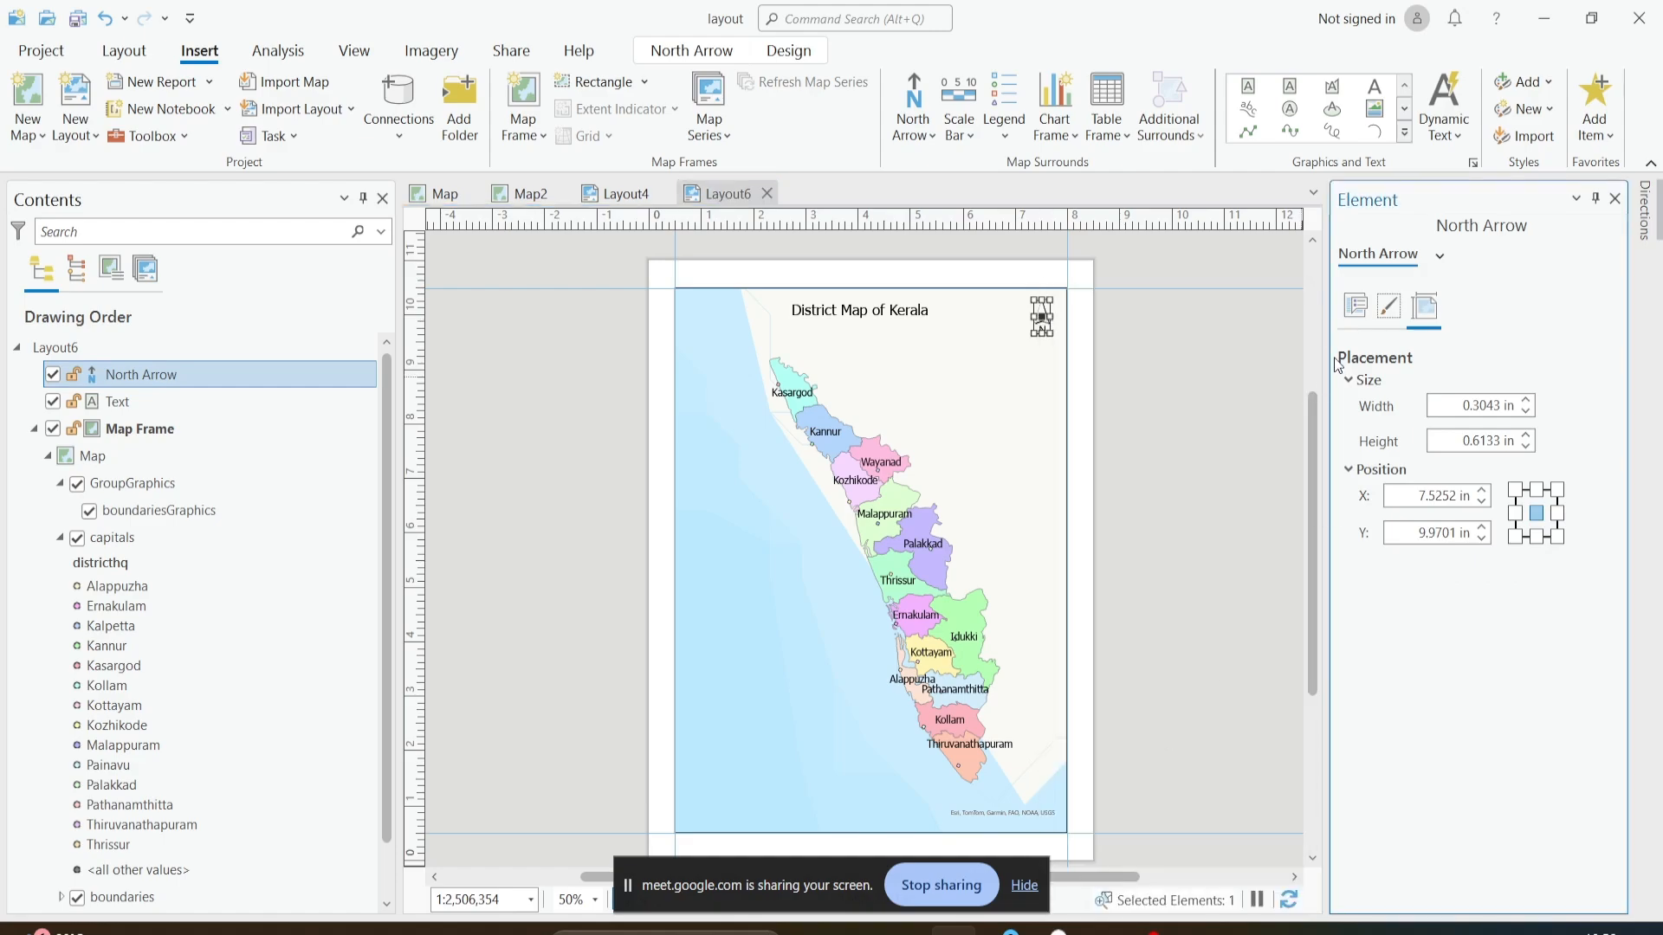
pyautogui.click(1355, 305)
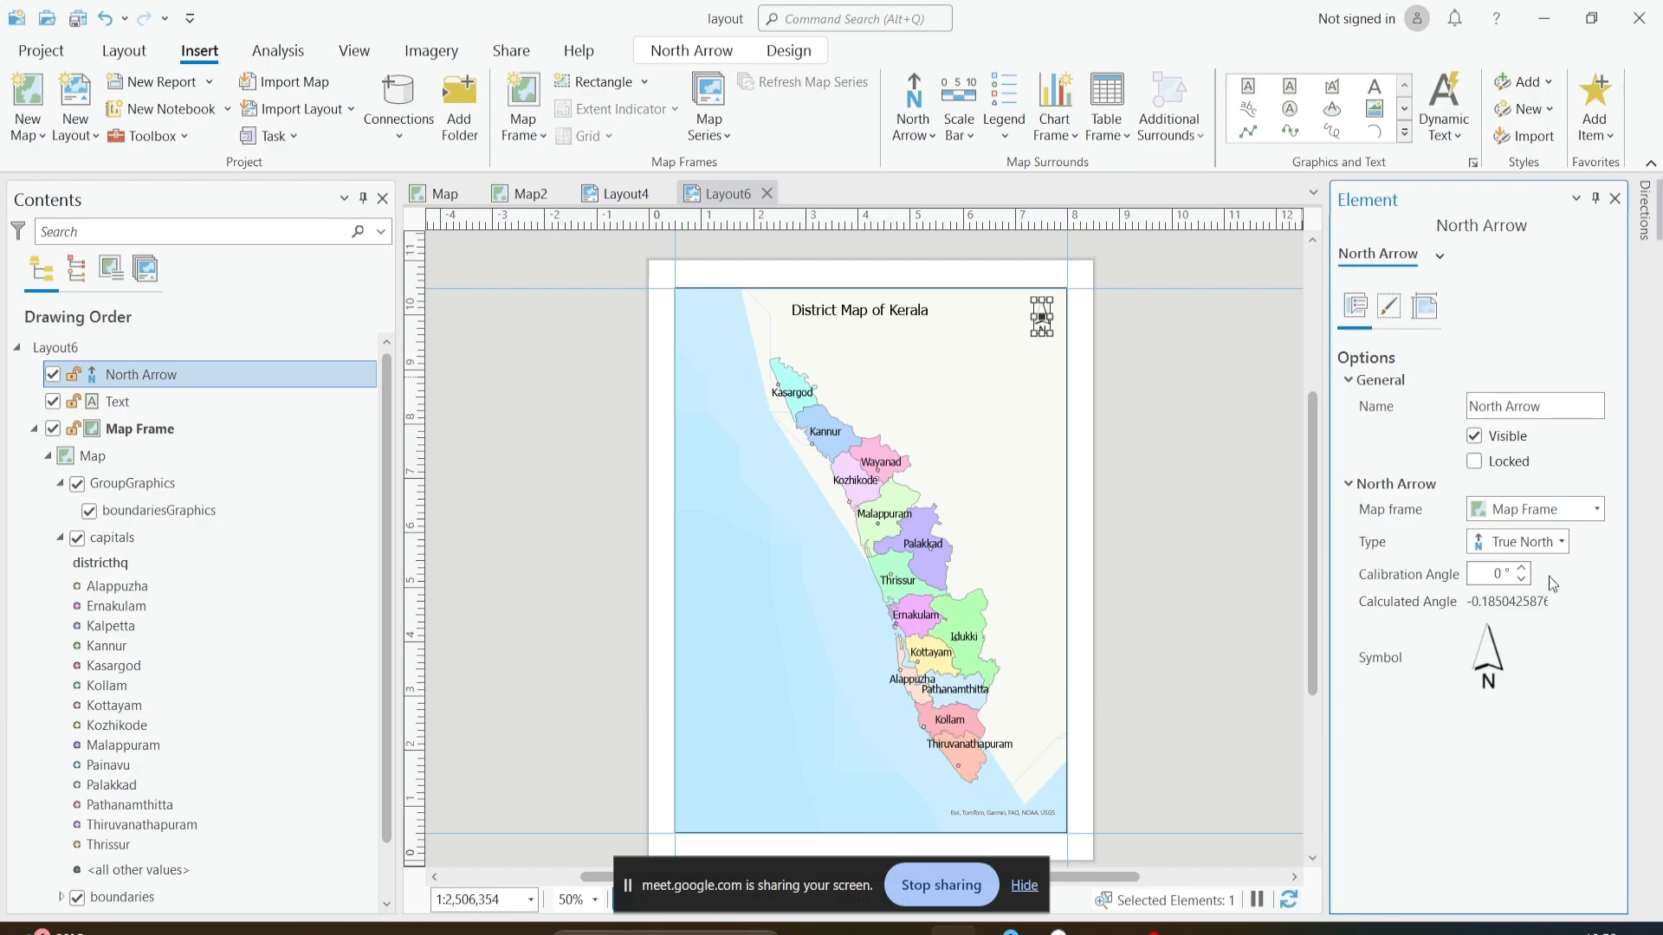
pyautogui.click(1389, 308)
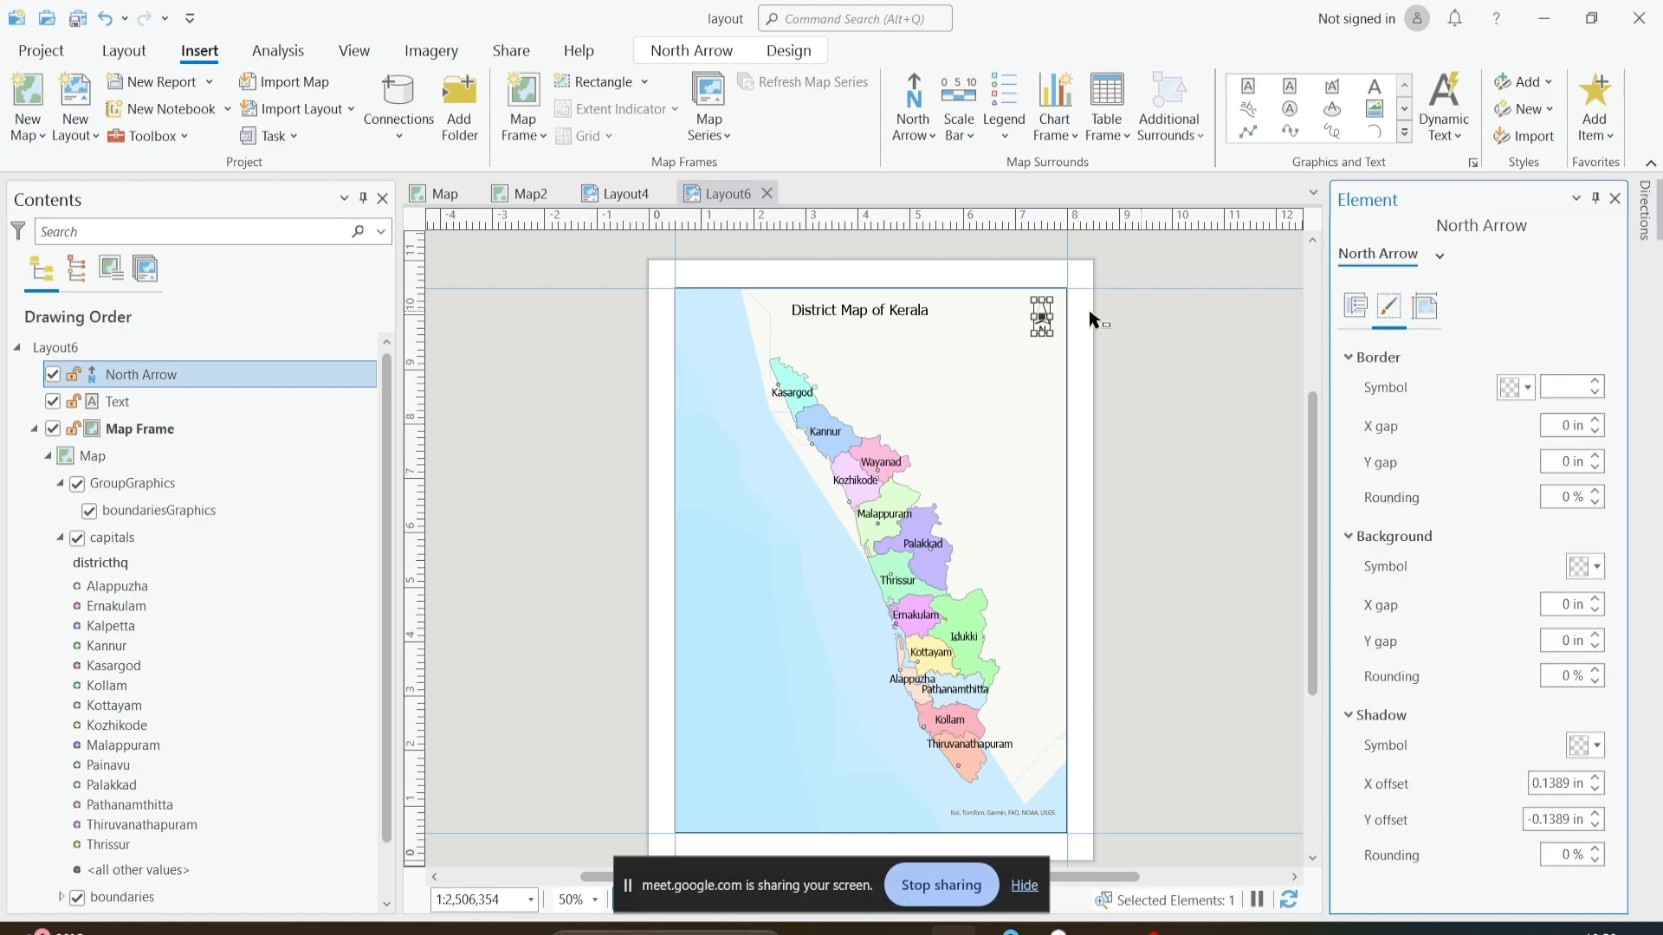
pyautogui.click(1424, 308)
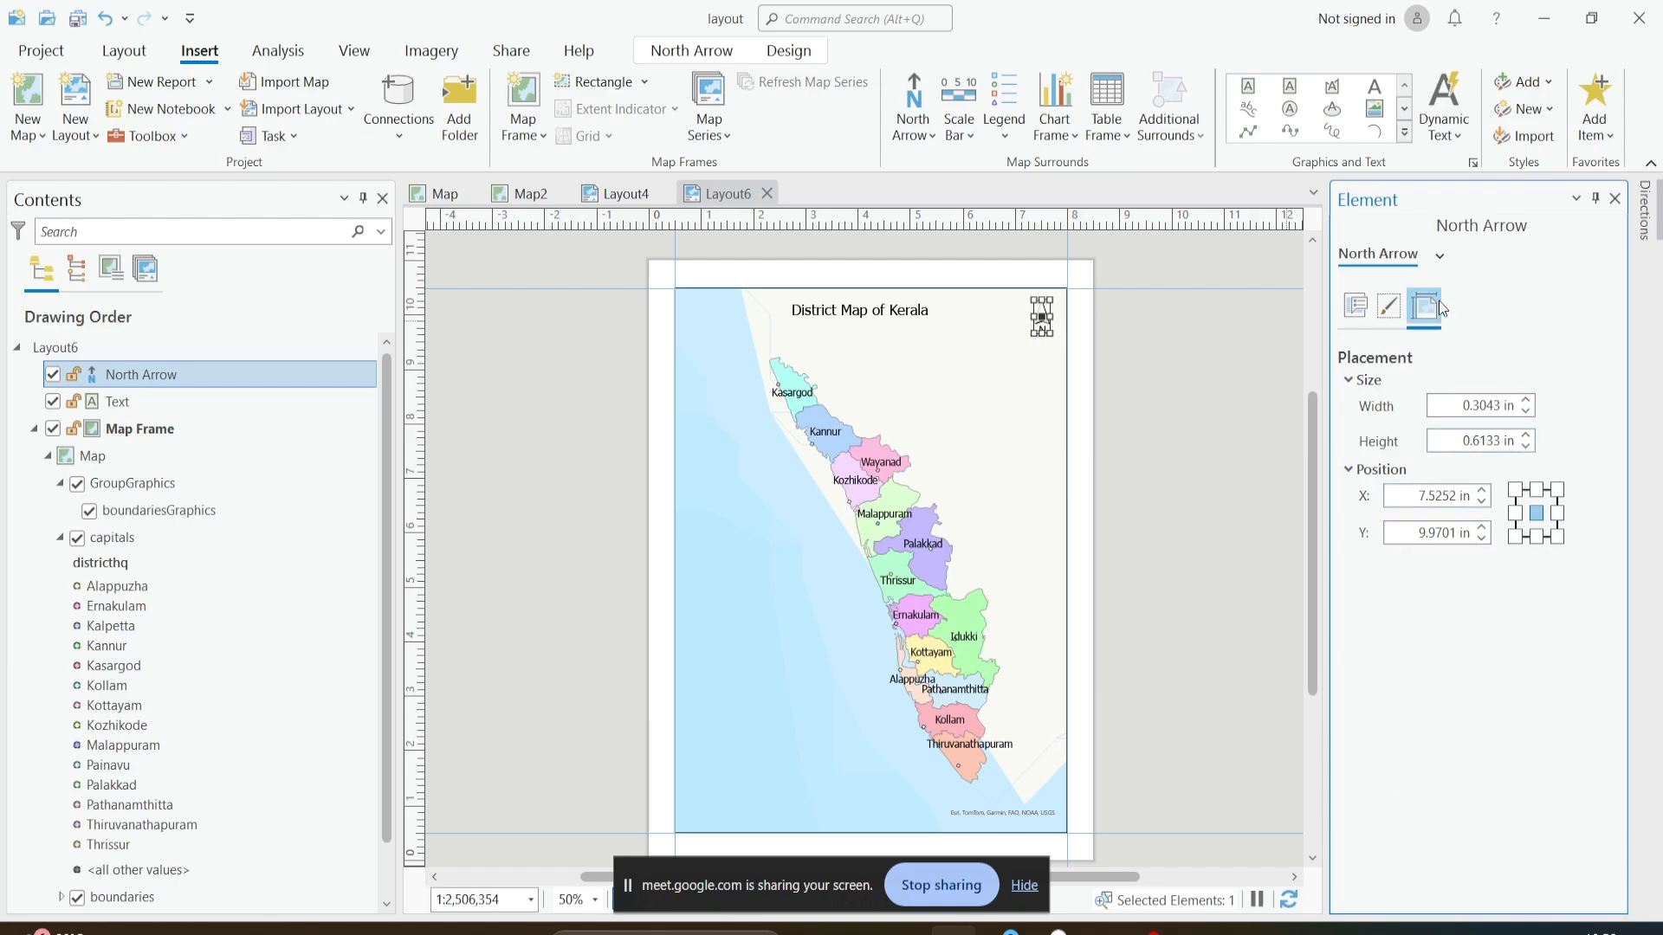
pyautogui.click(1390, 308)
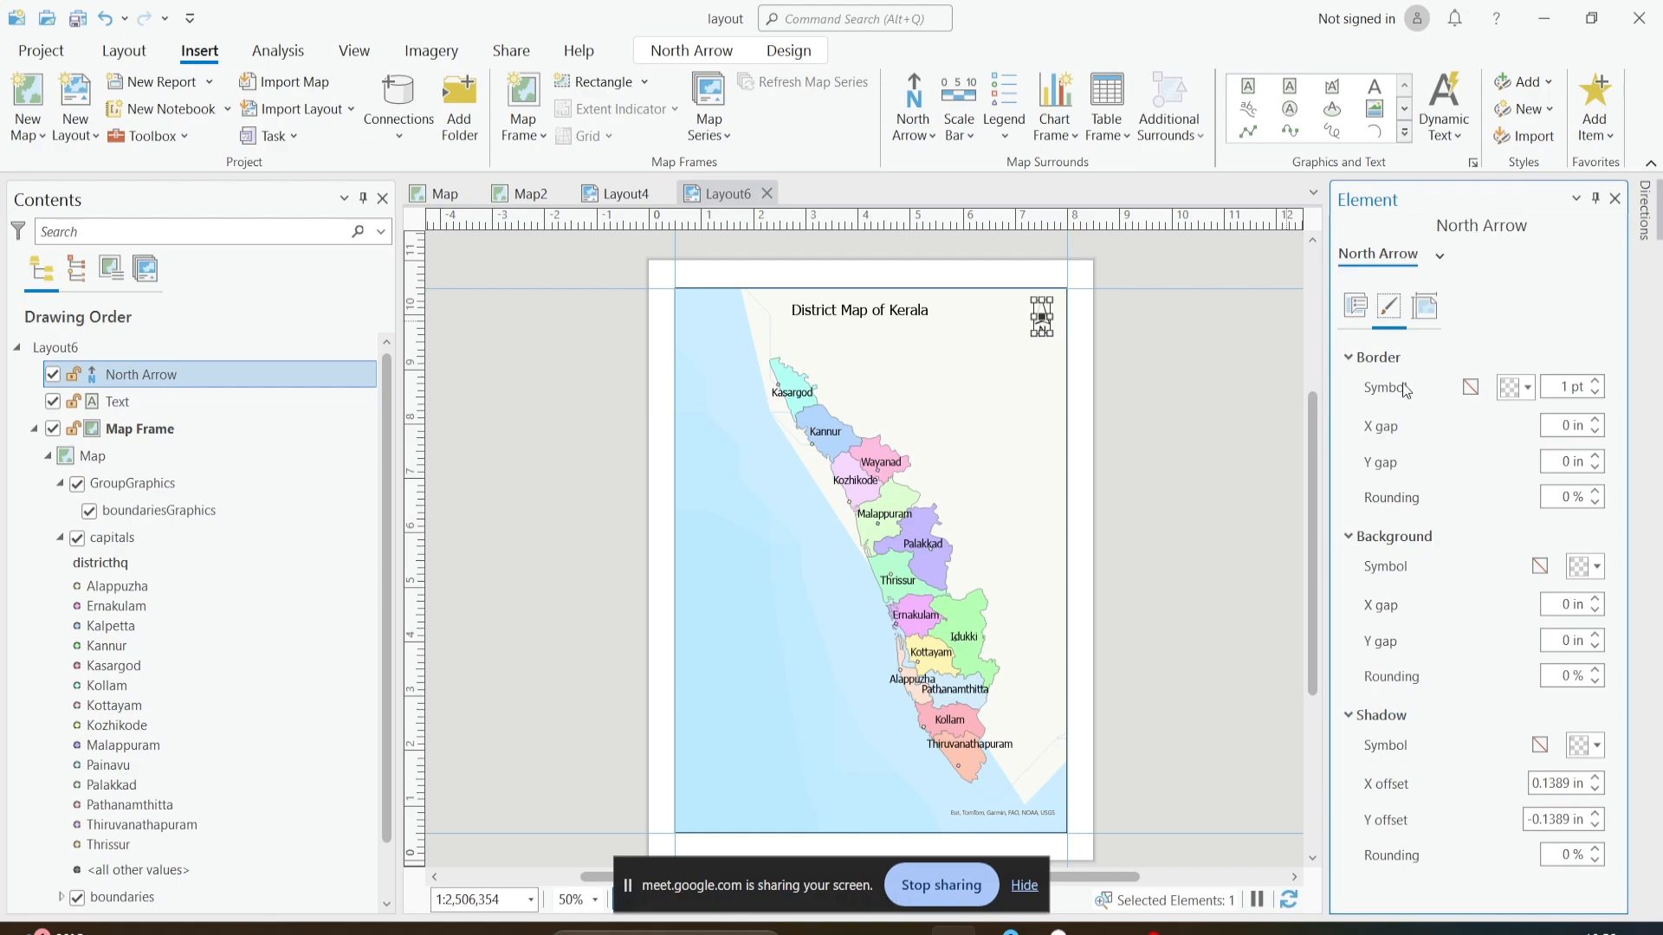
pyautogui.click(1355, 306)
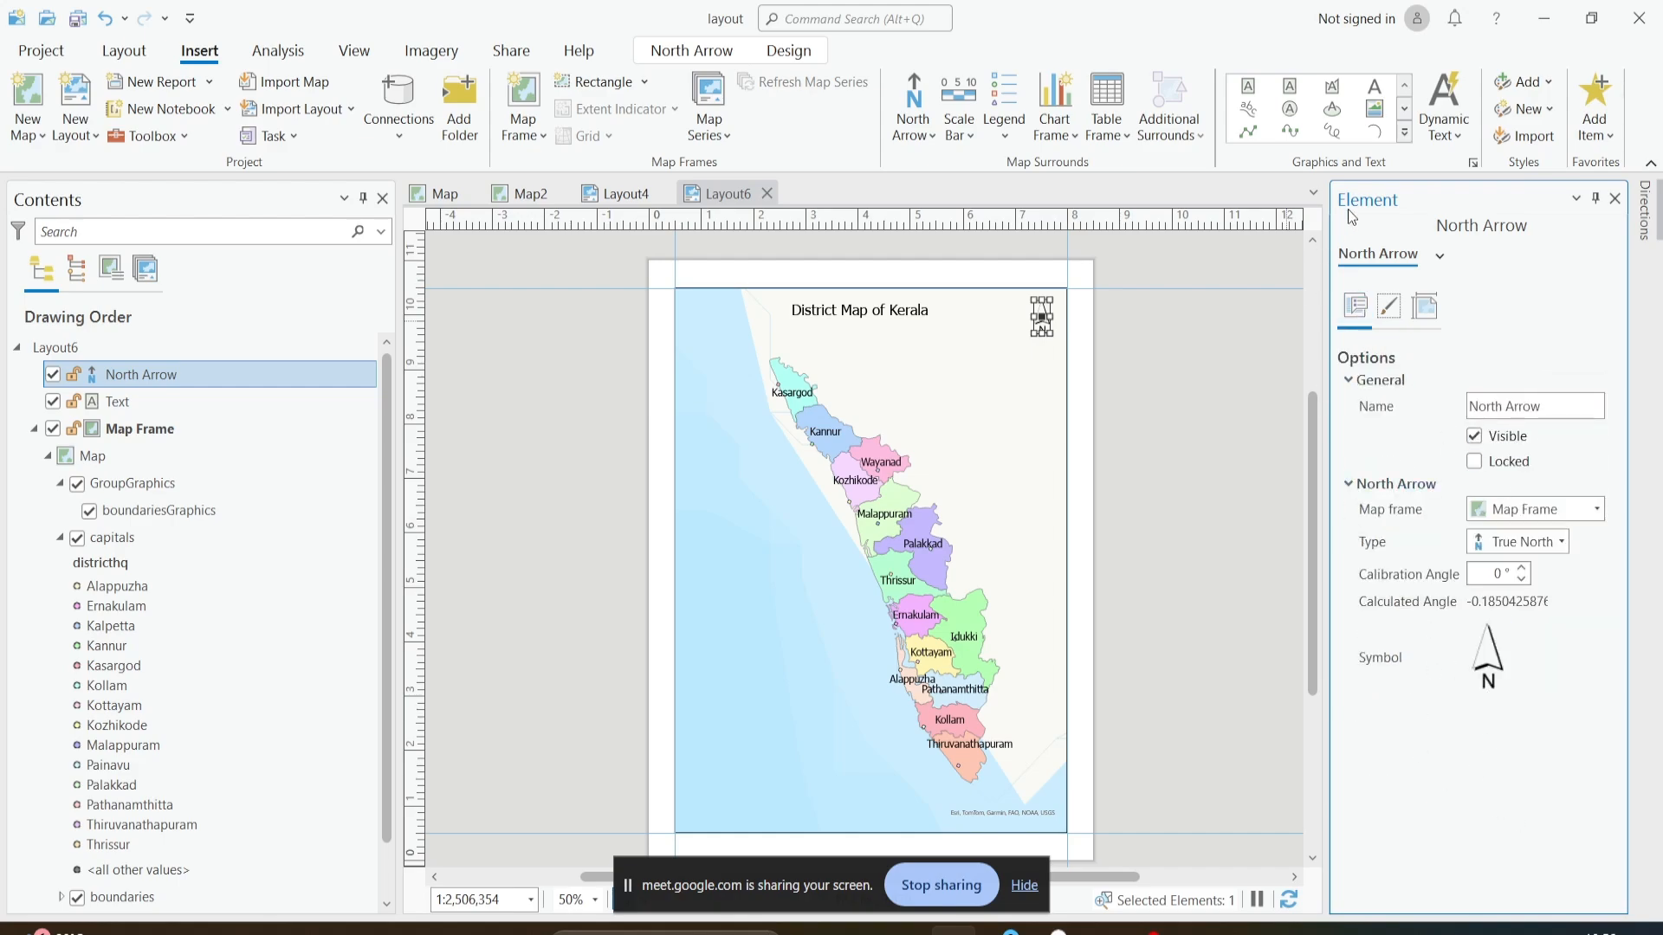
# - Insert a Scale Line 3 Metric scale bar, about 1.38 by 0.17 in, inside the map frame's lower-left corner
pyautogui.click(1615, 199)
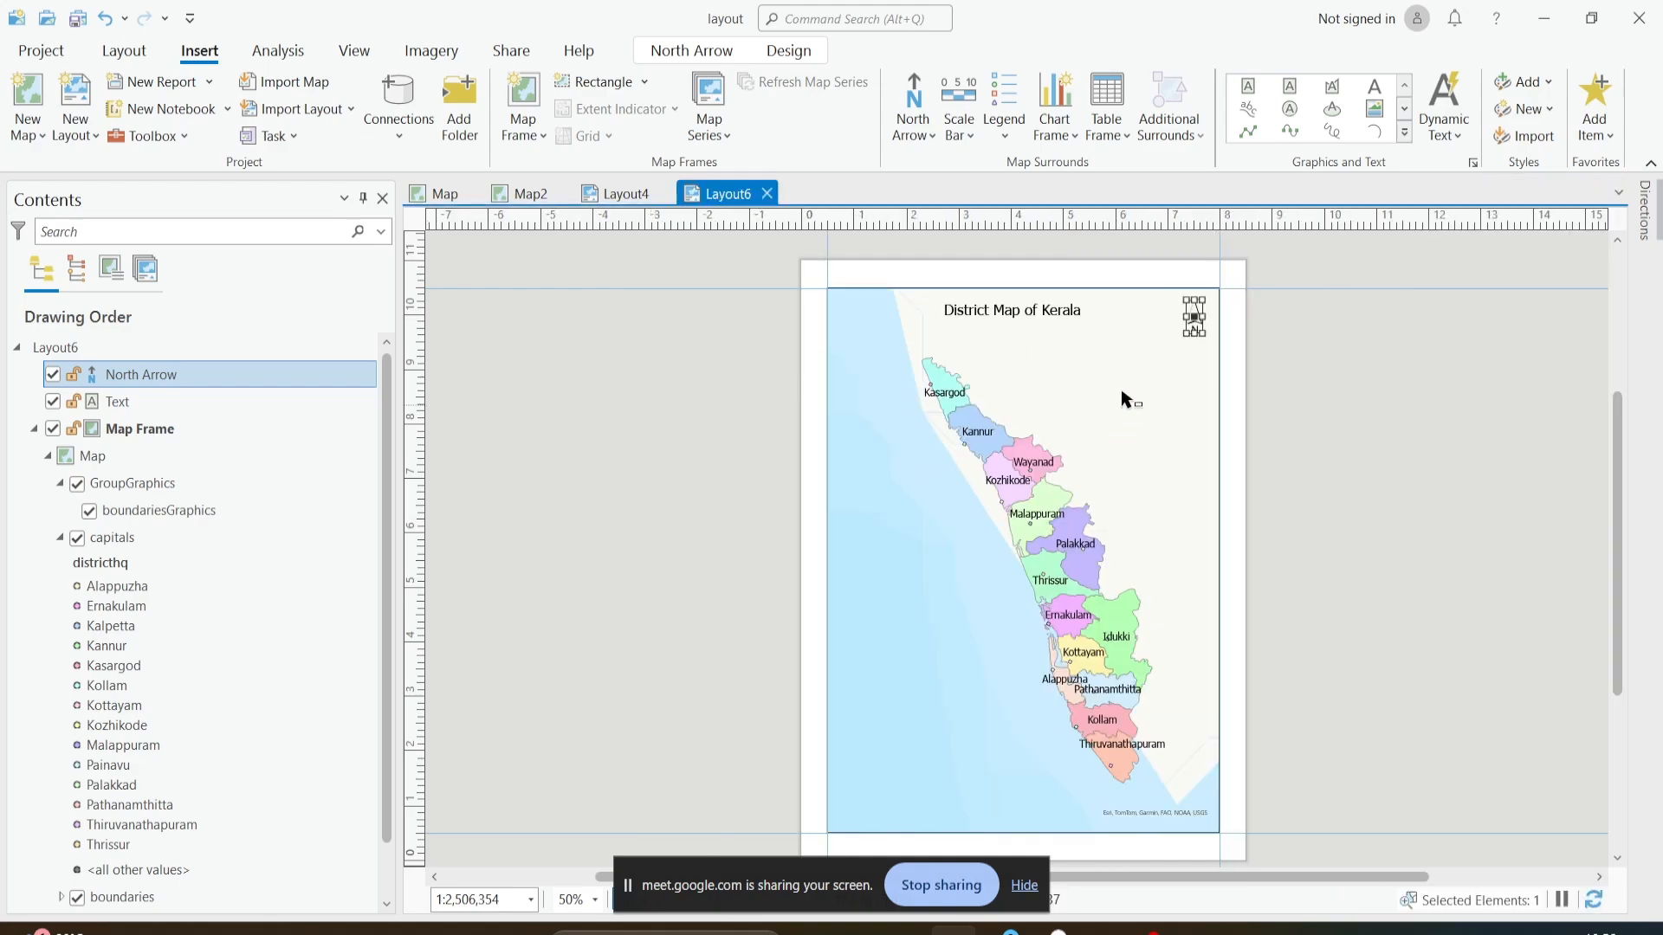
pyautogui.click(1161, 364)
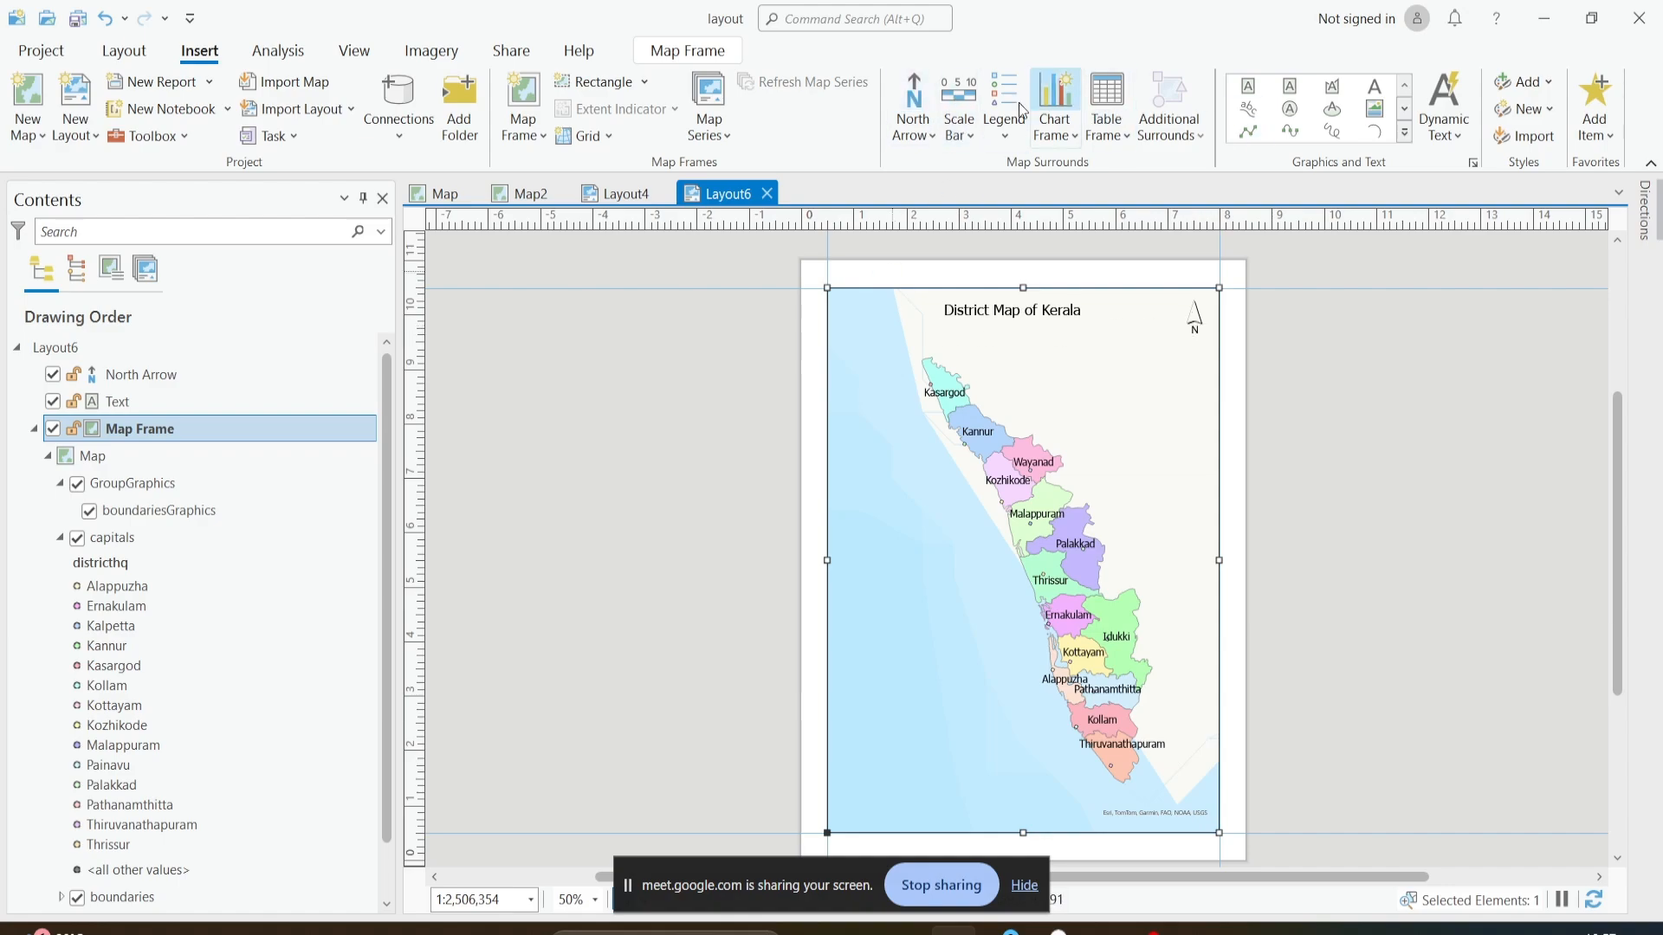
pyautogui.click(969, 138)
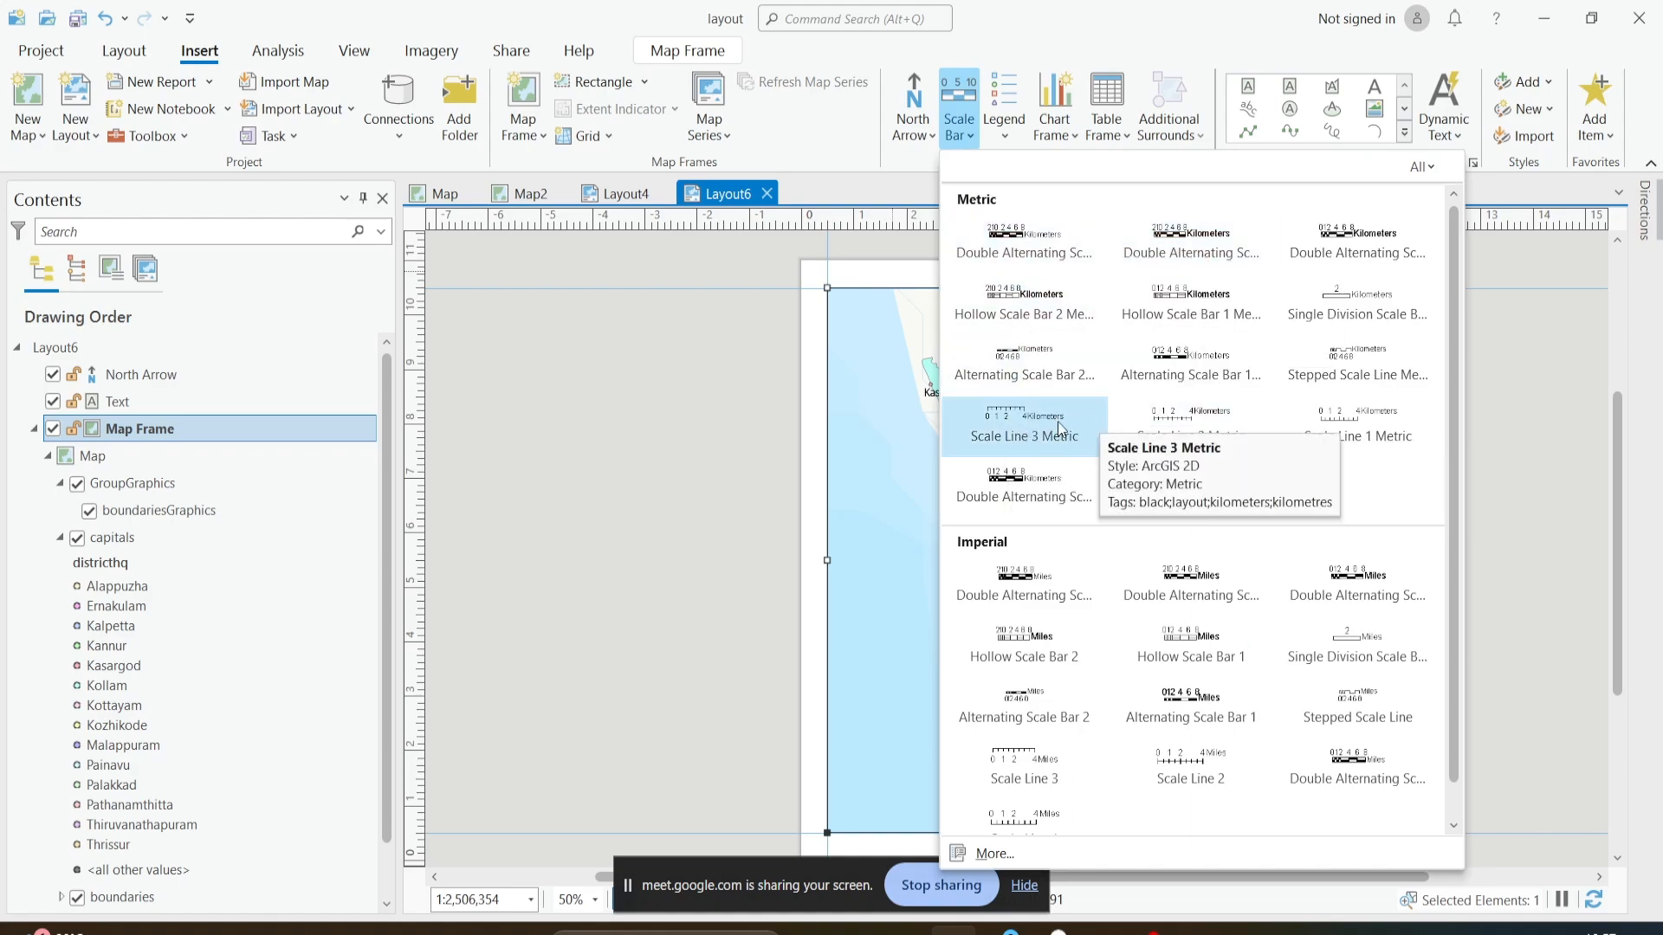
pyautogui.click(1000, 433)
pyautogui.moveTo(911, 789)
pyautogui.mouseDown()
pyautogui.moveTo(923, 738)
pyautogui.moveTo(901, 766)
pyautogui.moveTo(921, 766)
pyautogui.mouseUp()
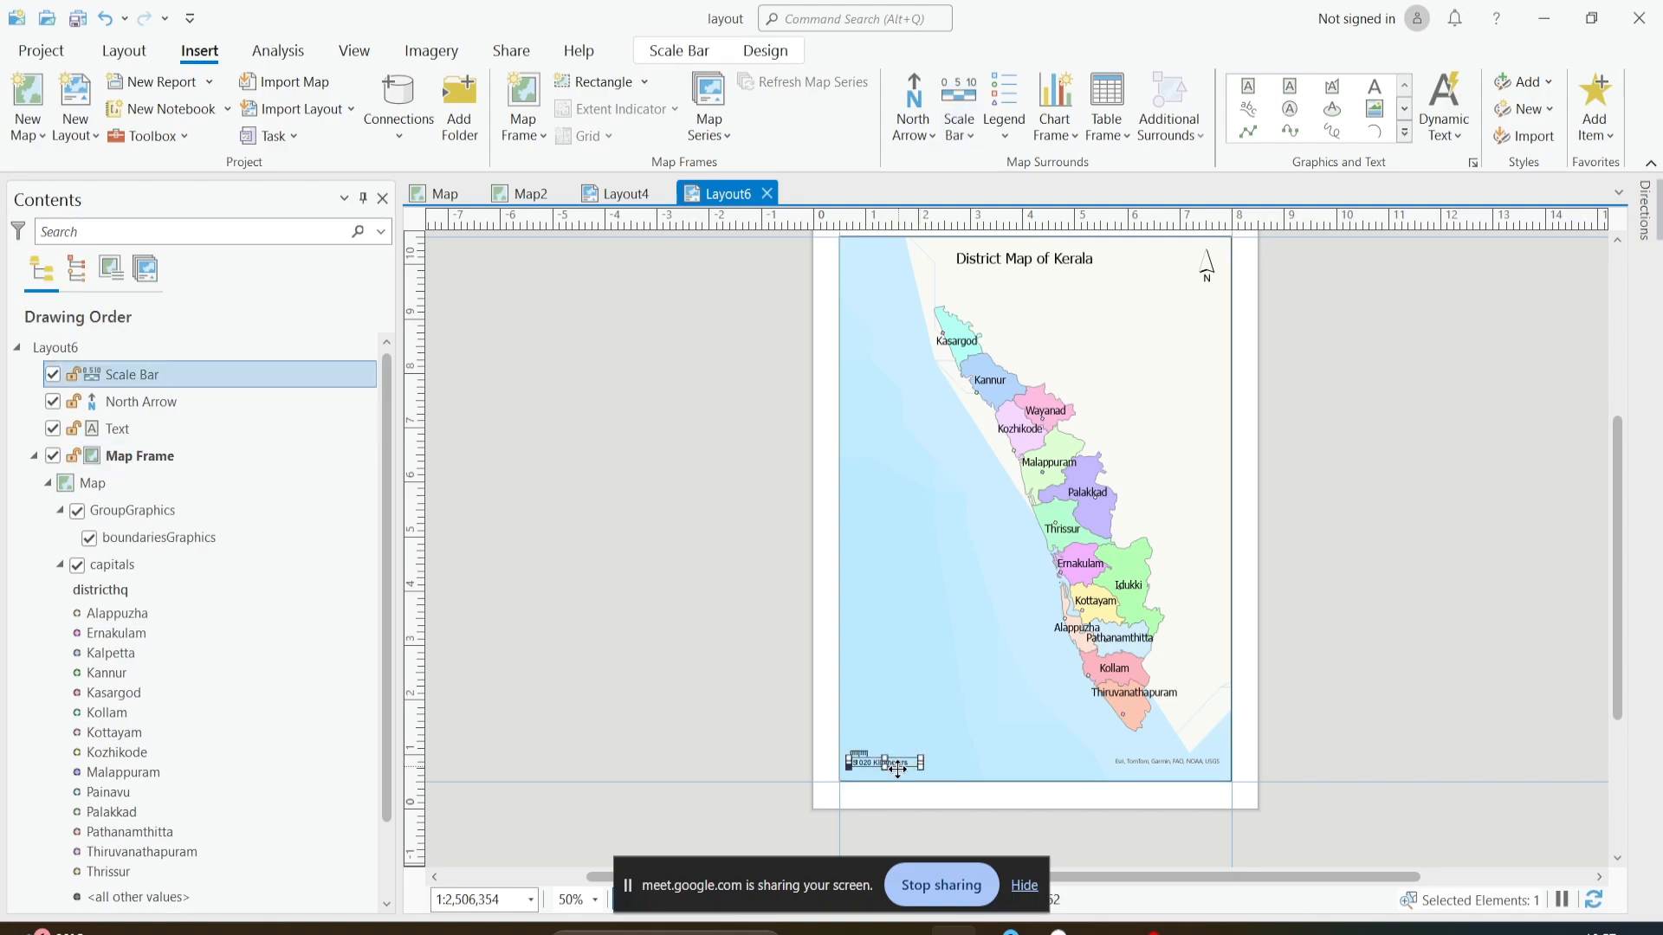
# - Open the scale bar's properties and choose Kilometers as its map units
pyautogui.scroll(3, 952, 758)
pyautogui.scroll(-2, 992, 746)
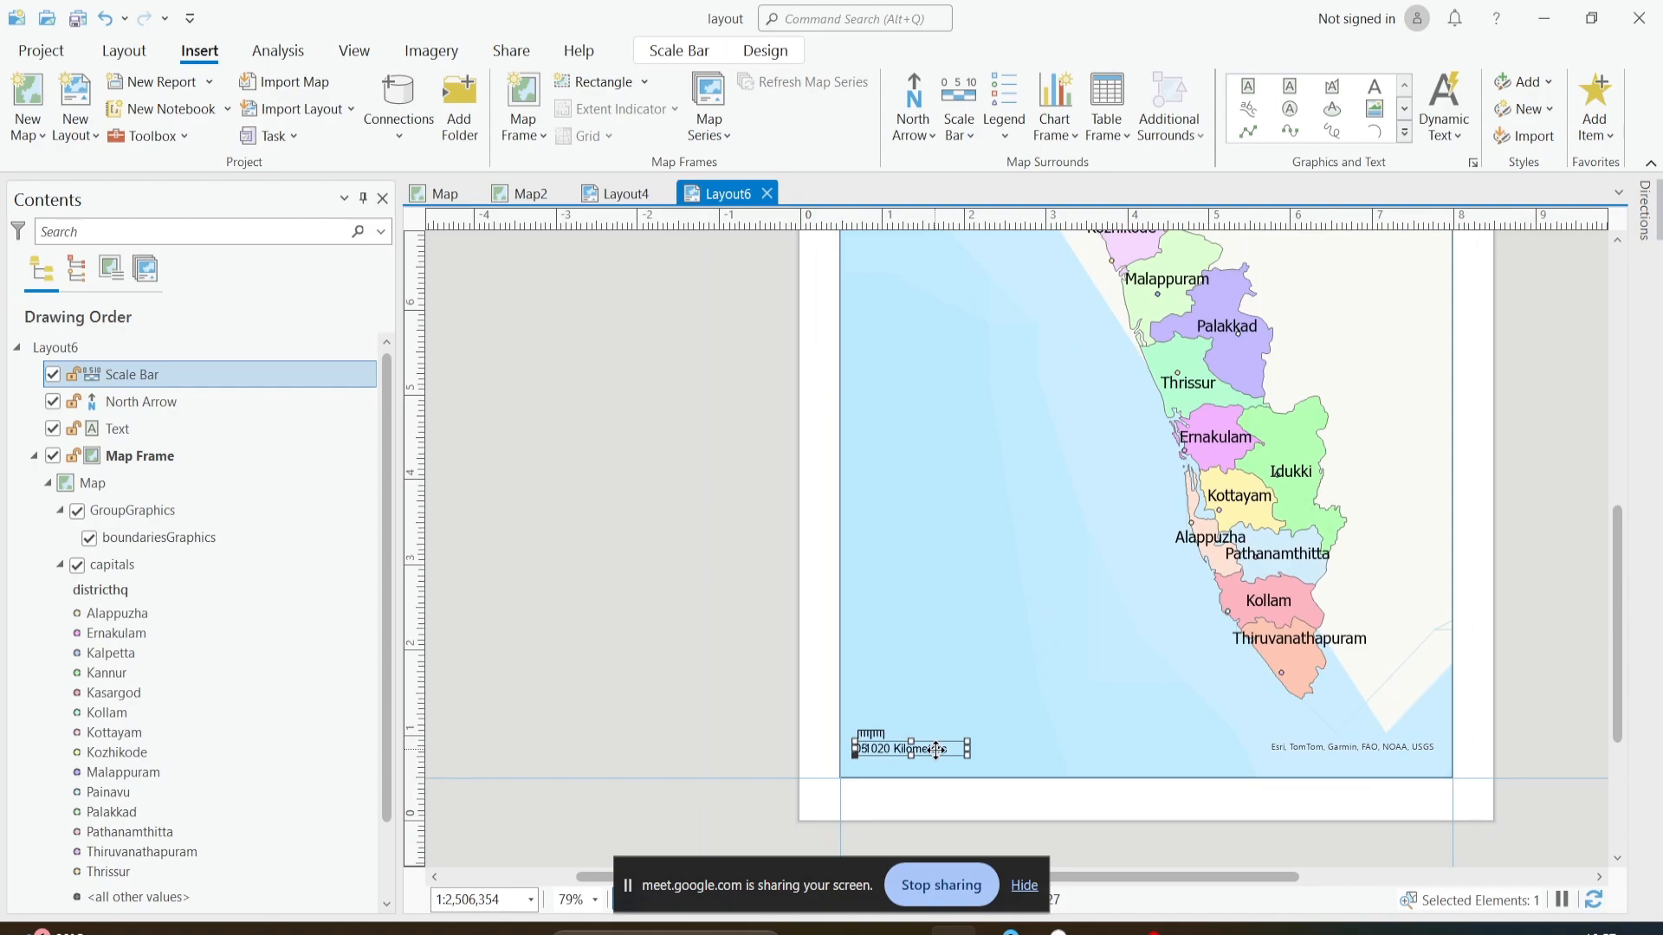
pyautogui.rightClick(936, 750)
pyautogui.click(949, 797)
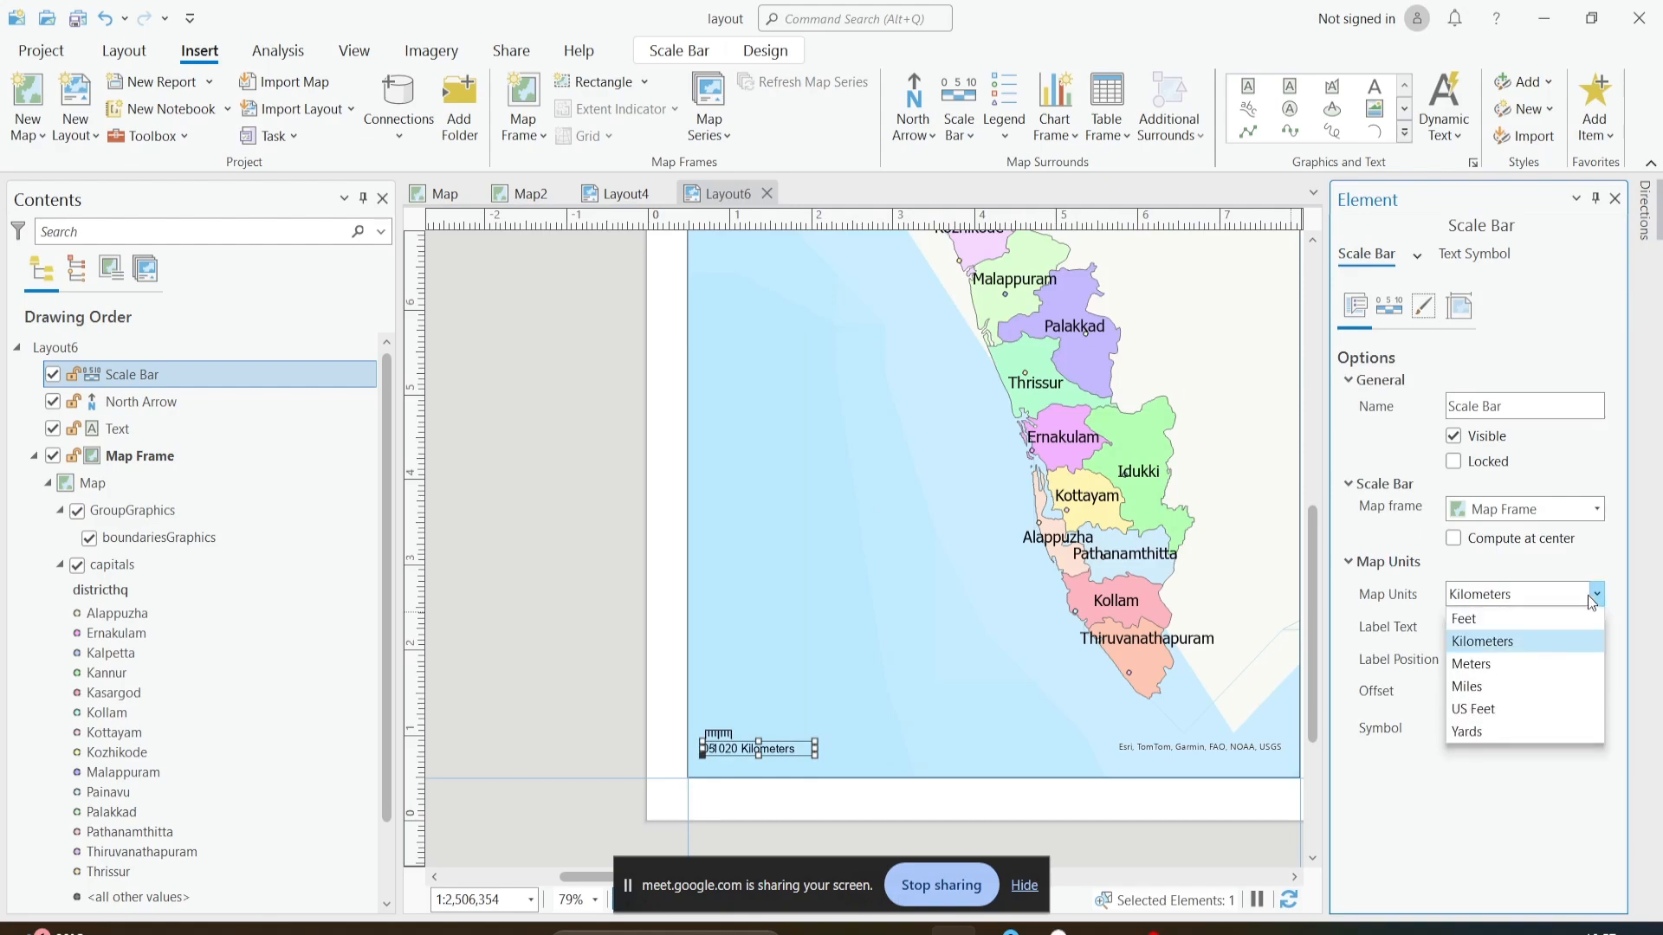
pyautogui.click(1559, 641)
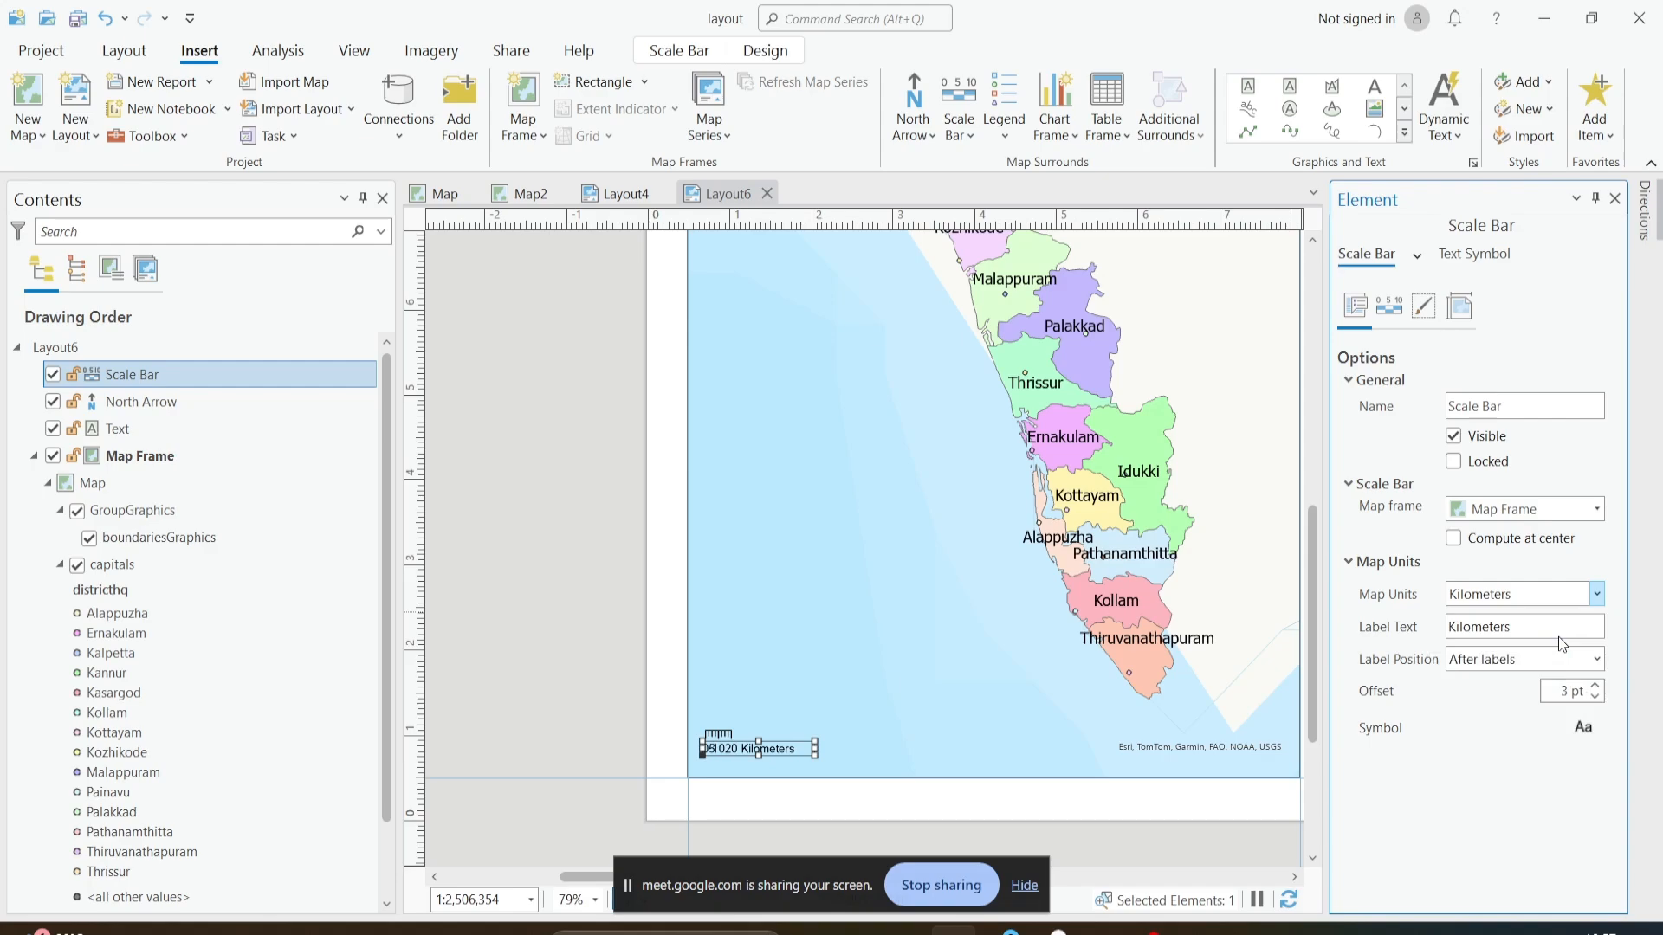
# - Set the scale bar's unit label text to Kms and its label position to Above right
pyautogui.click(1515, 628)
pyautogui.hotkey('ctrl', 'a')
pyautogui.write('K')
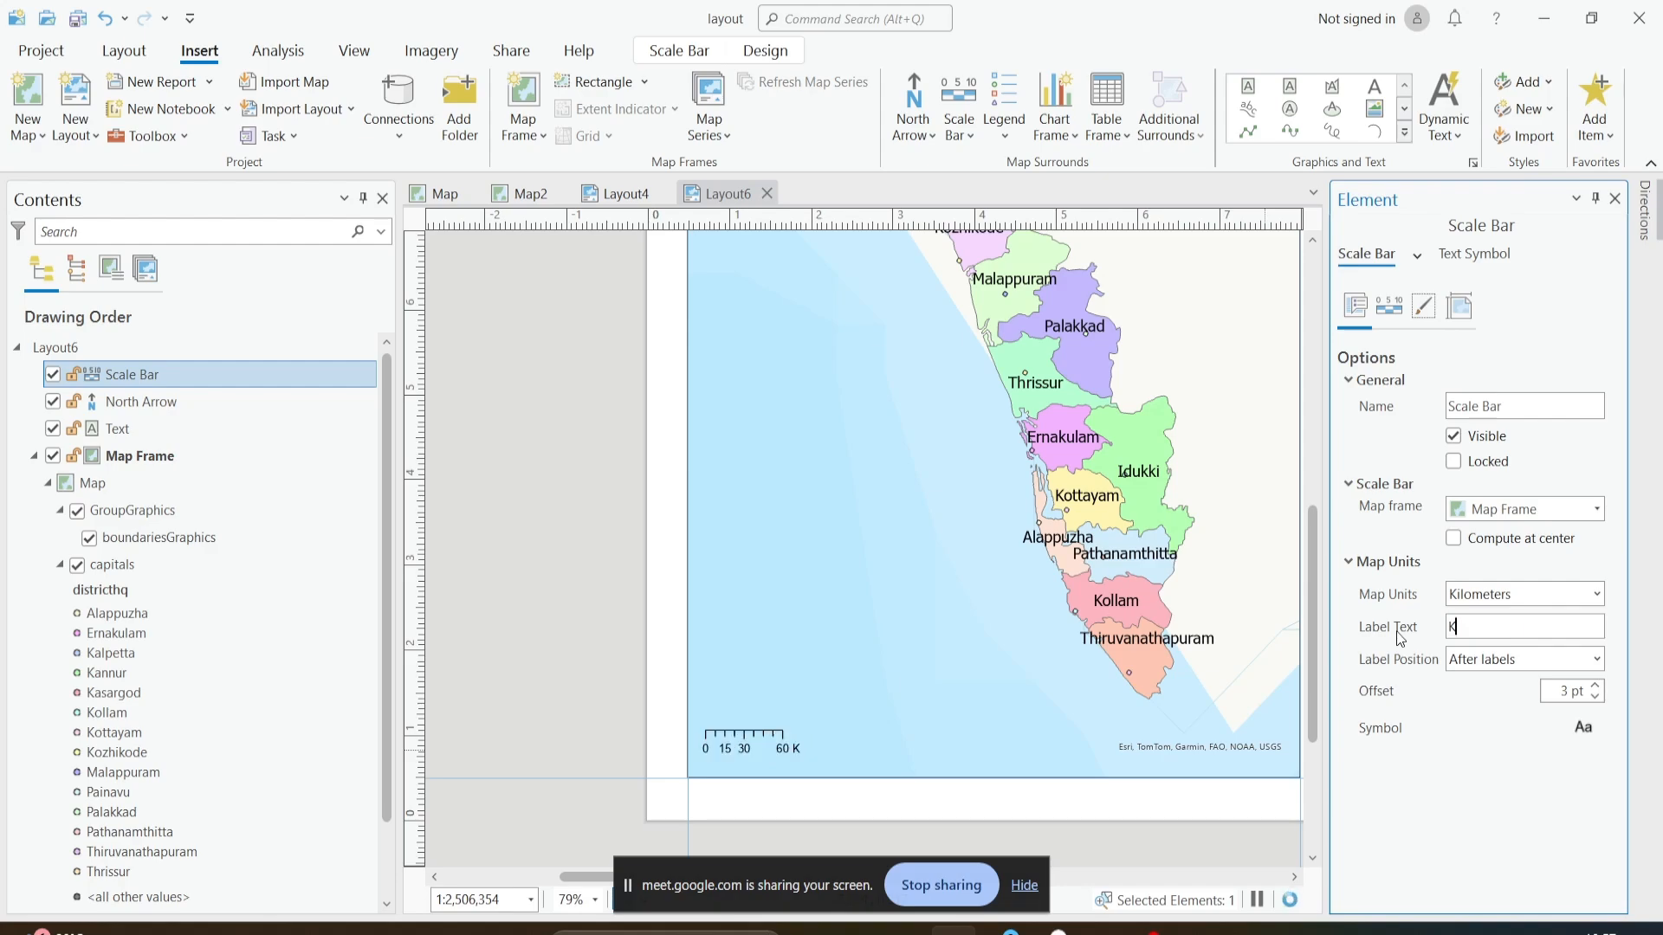
pyautogui.write('ms')
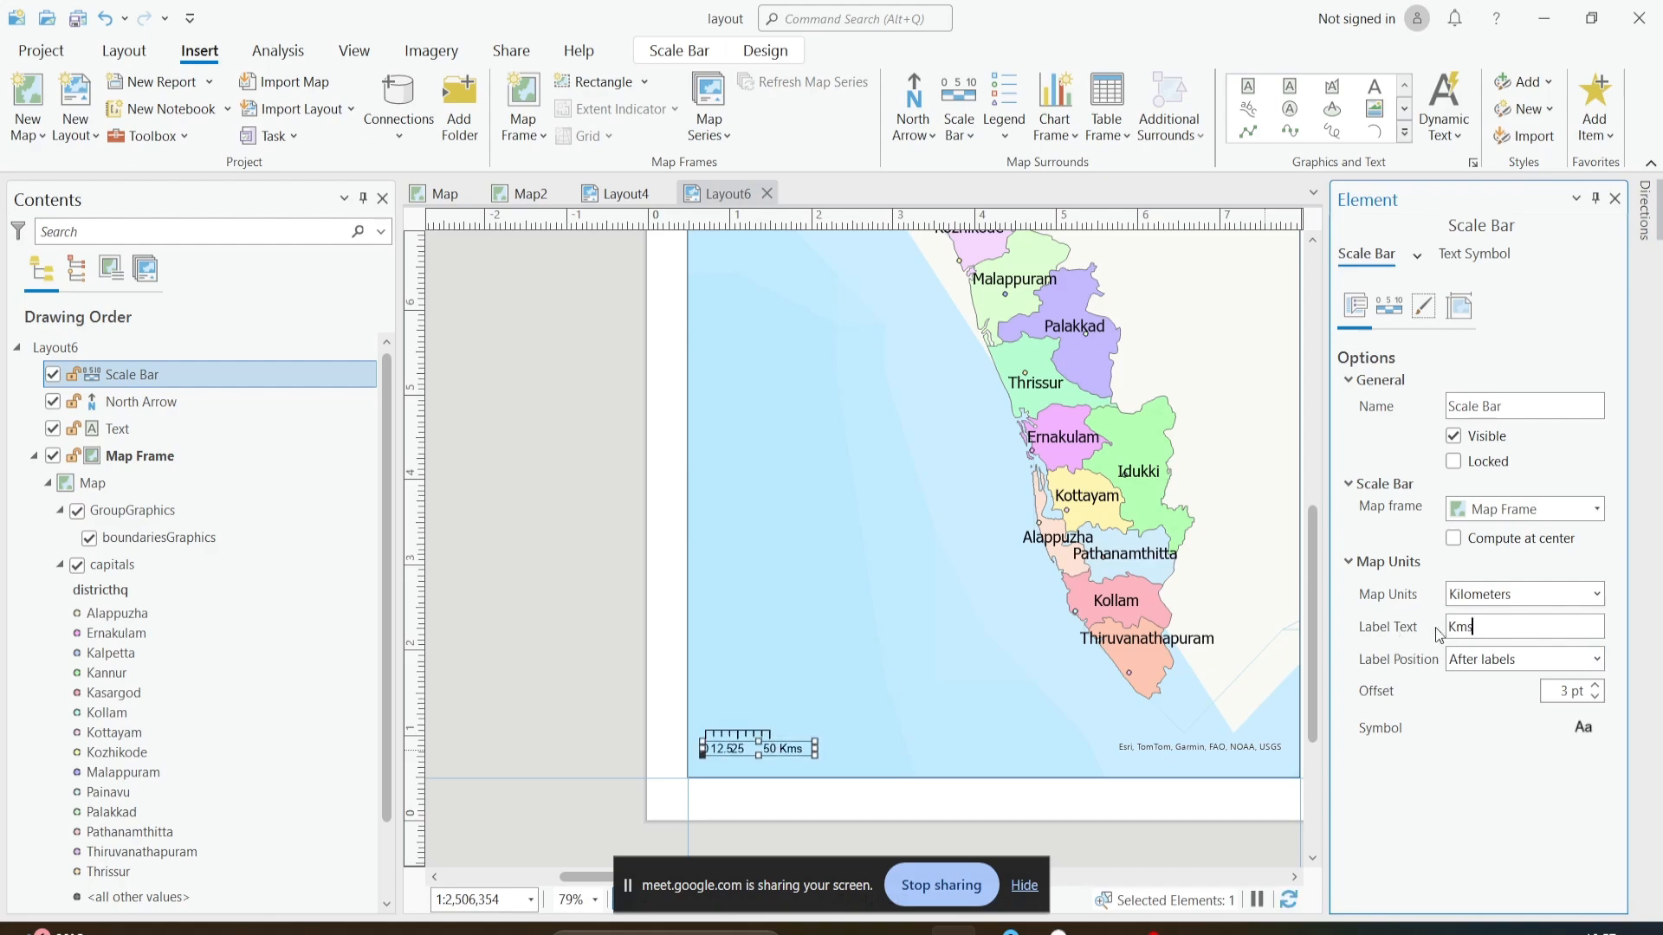
pyautogui.click(1562, 661)
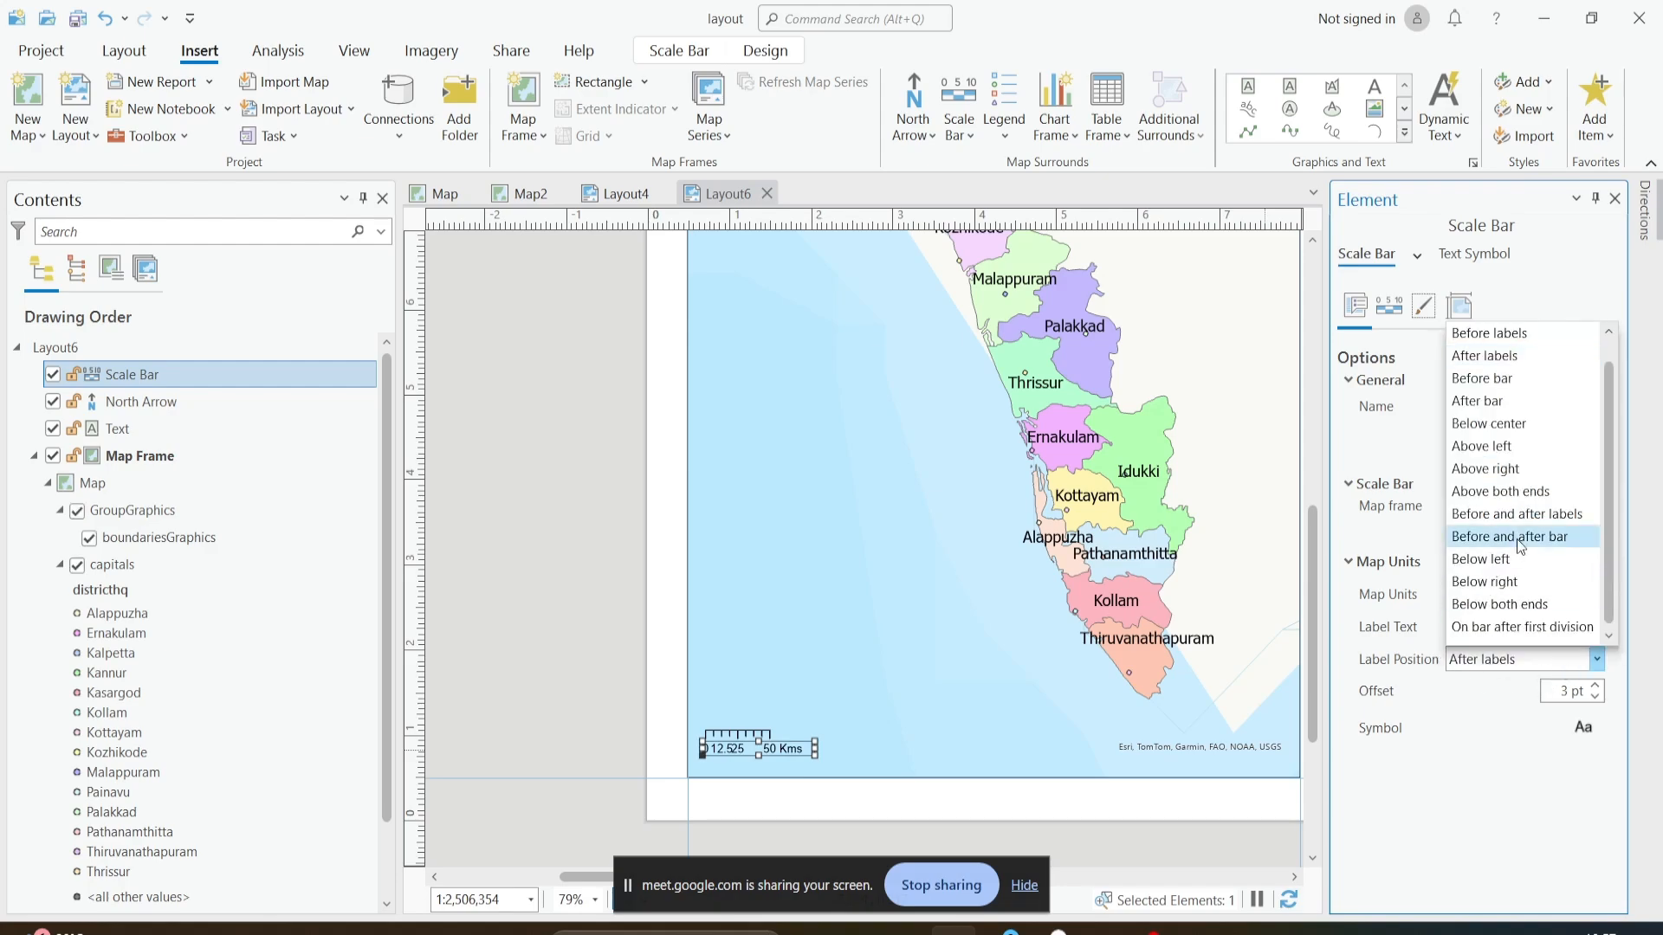
pyautogui.click(1516, 469)
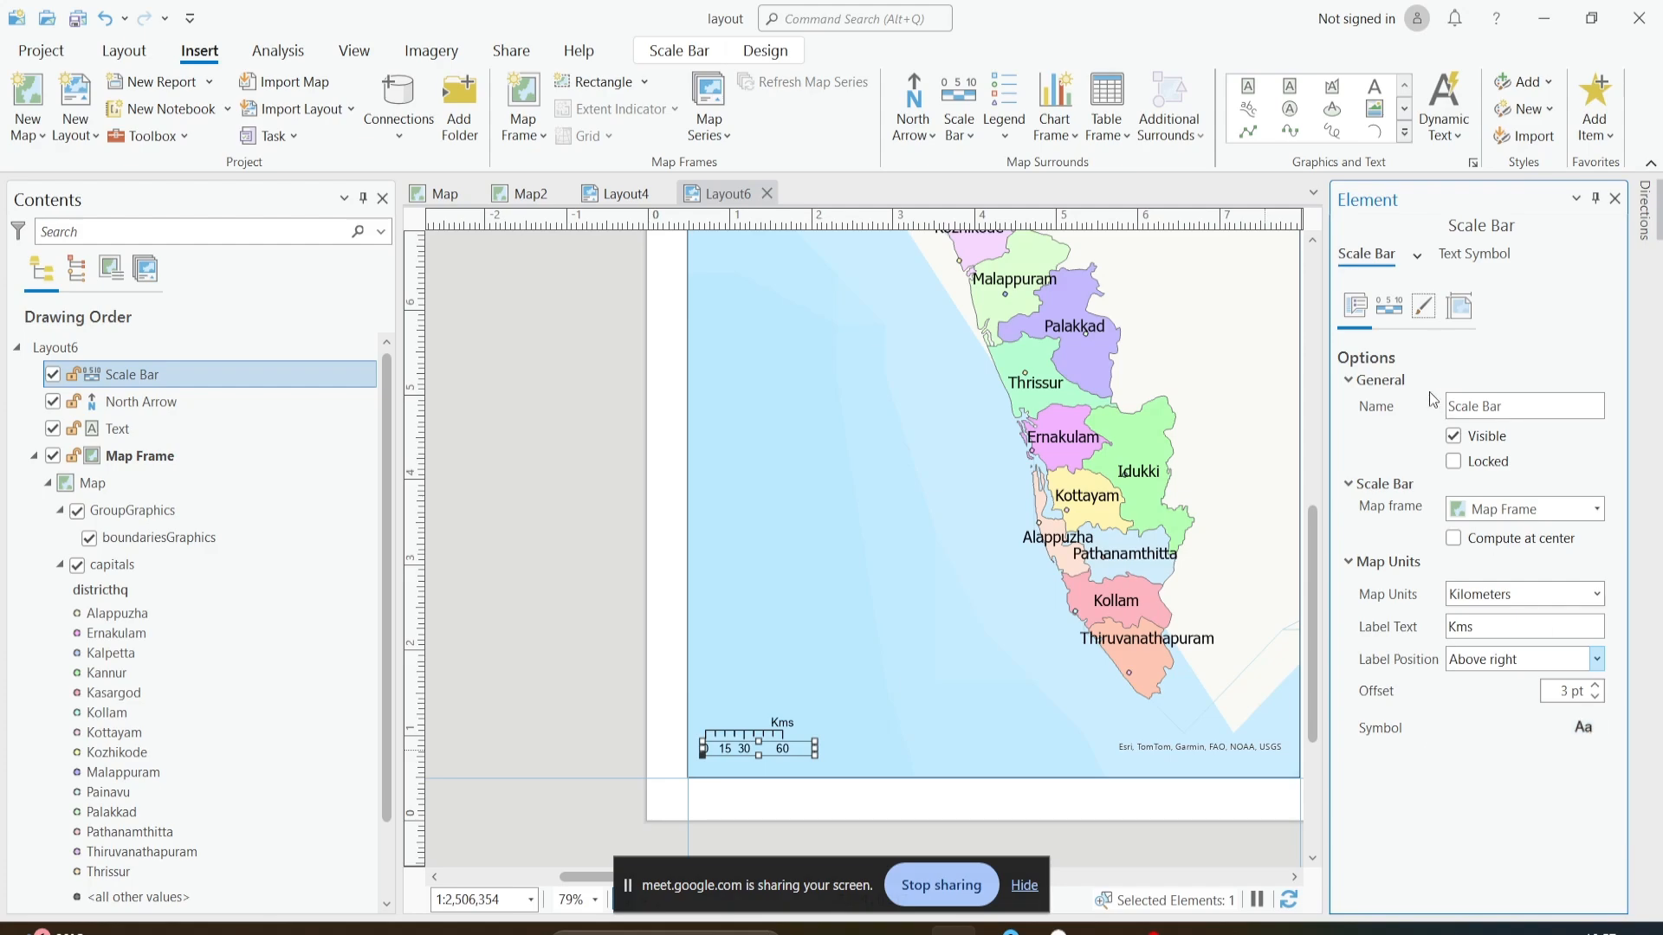
# - Try the Adjust number of divisions fitting strategy on the scale bar and return it to Adjust division value
pyautogui.click(1390, 307)
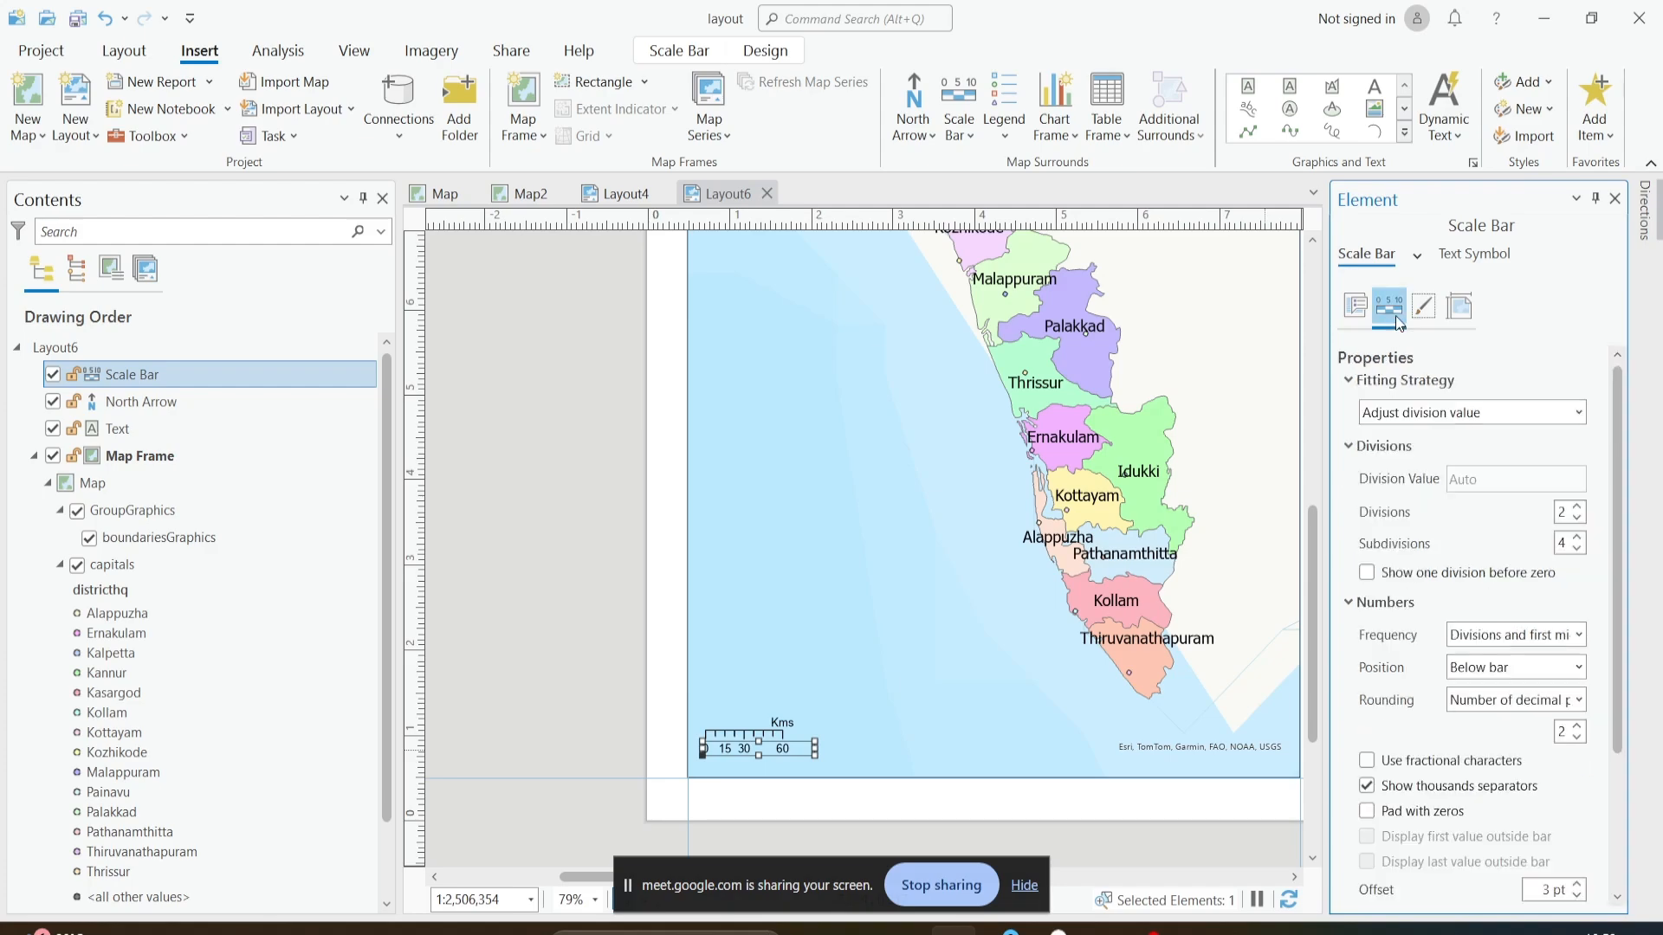
pyautogui.click(1420, 416)
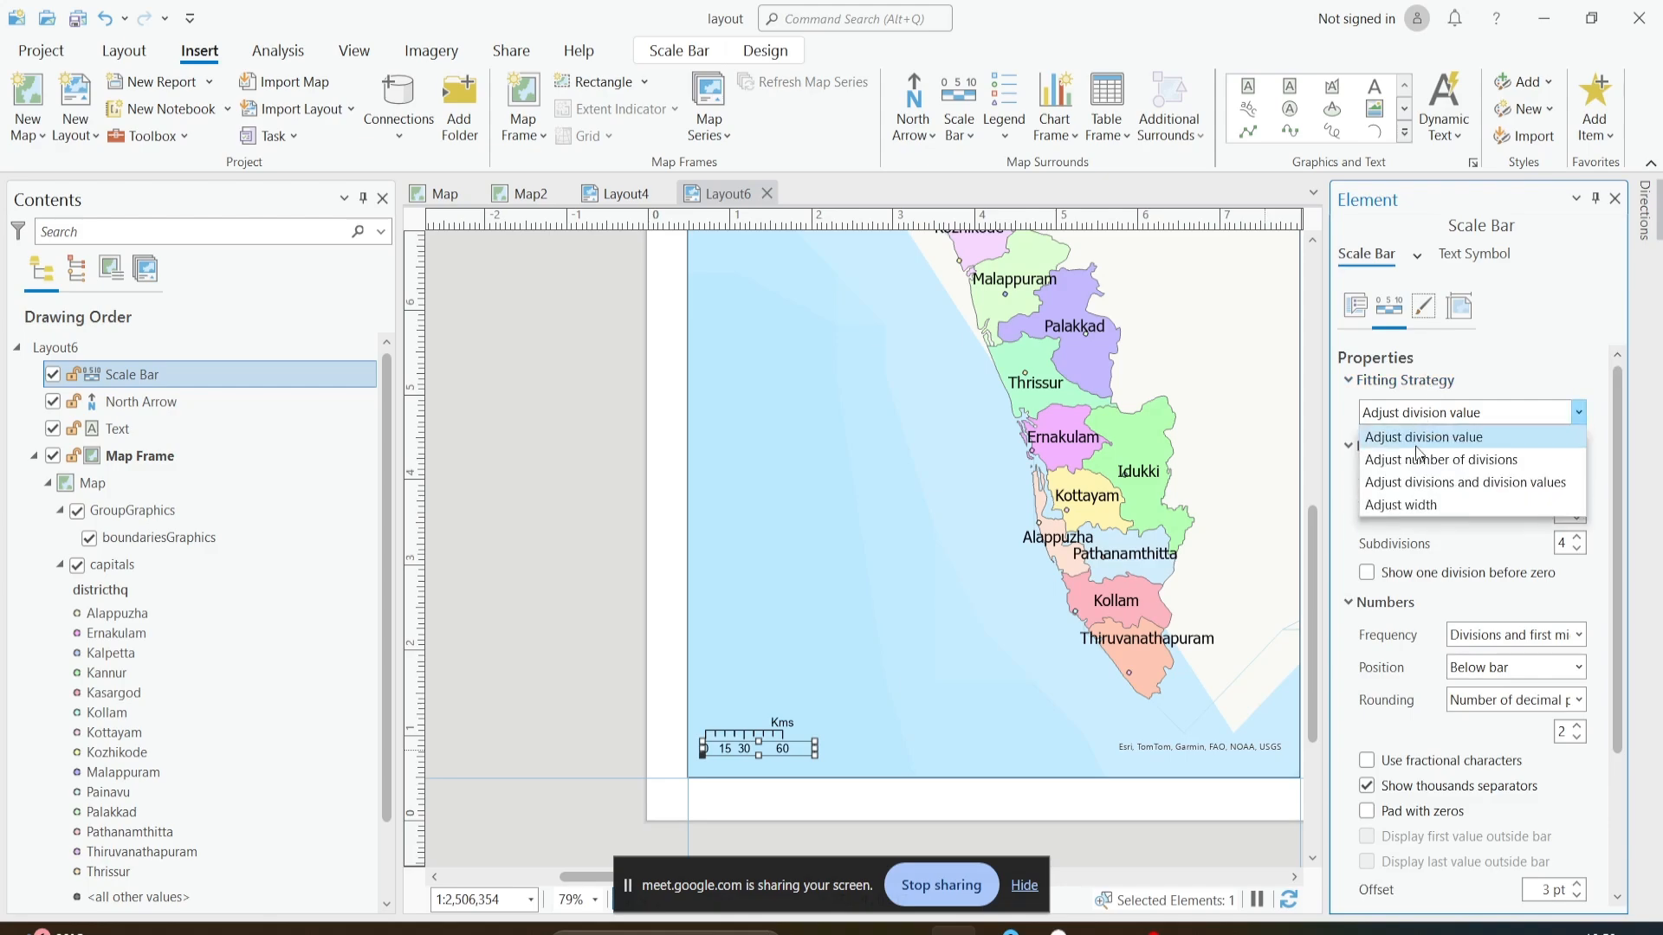
pyautogui.click(1418, 461)
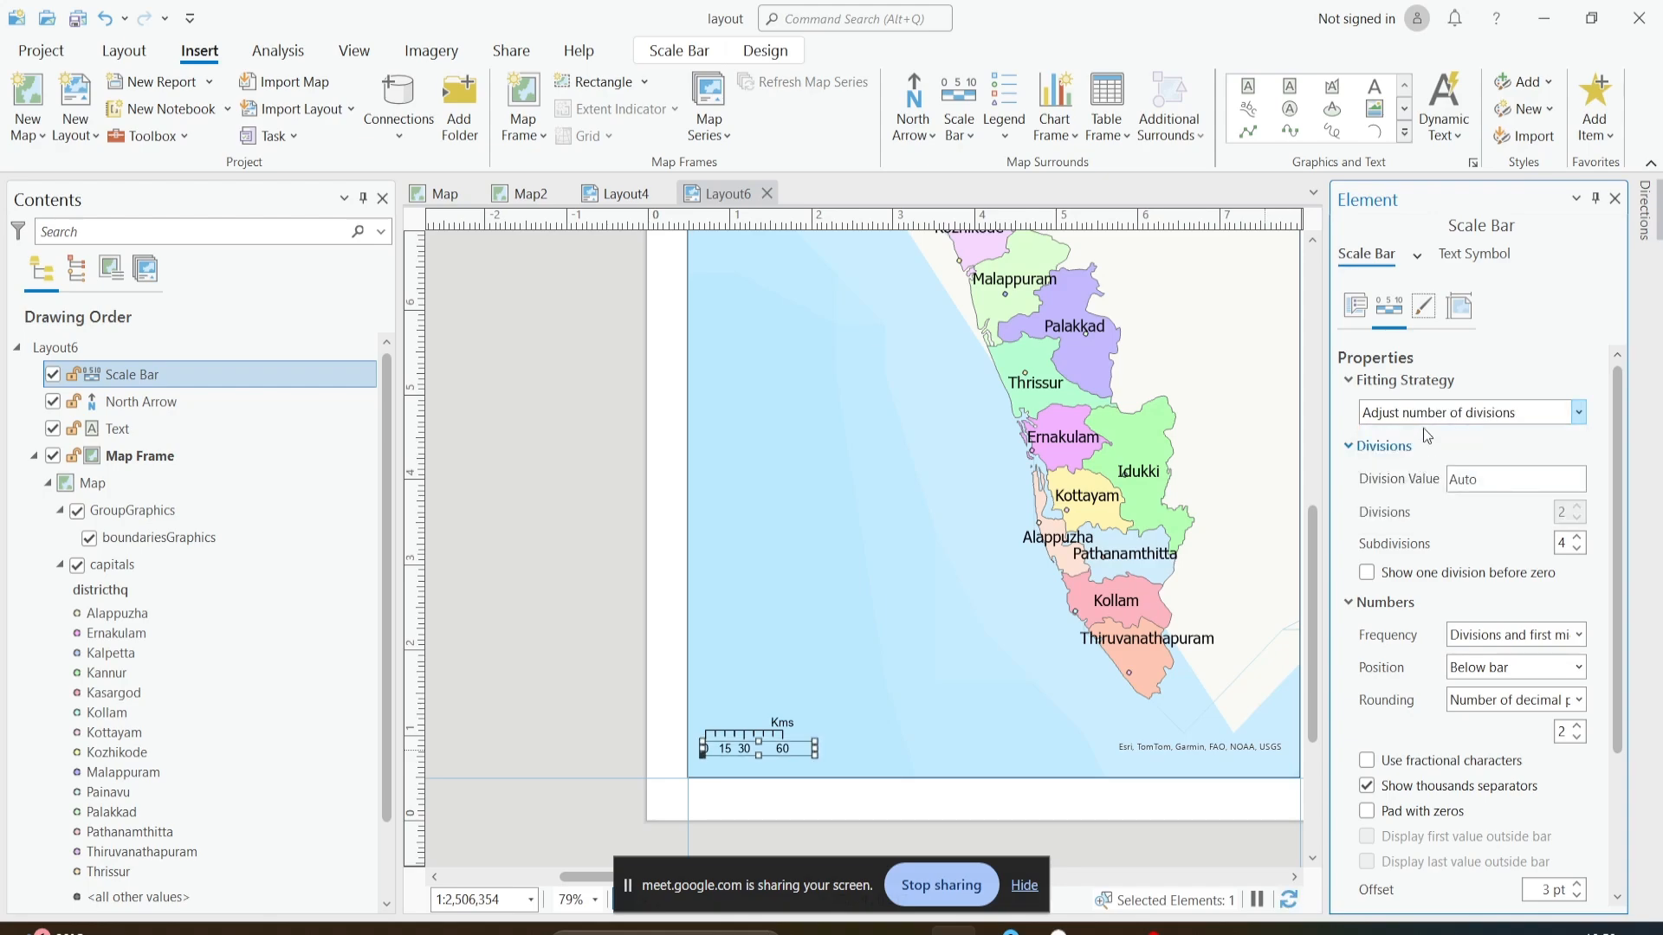
pyautogui.click(1426, 417)
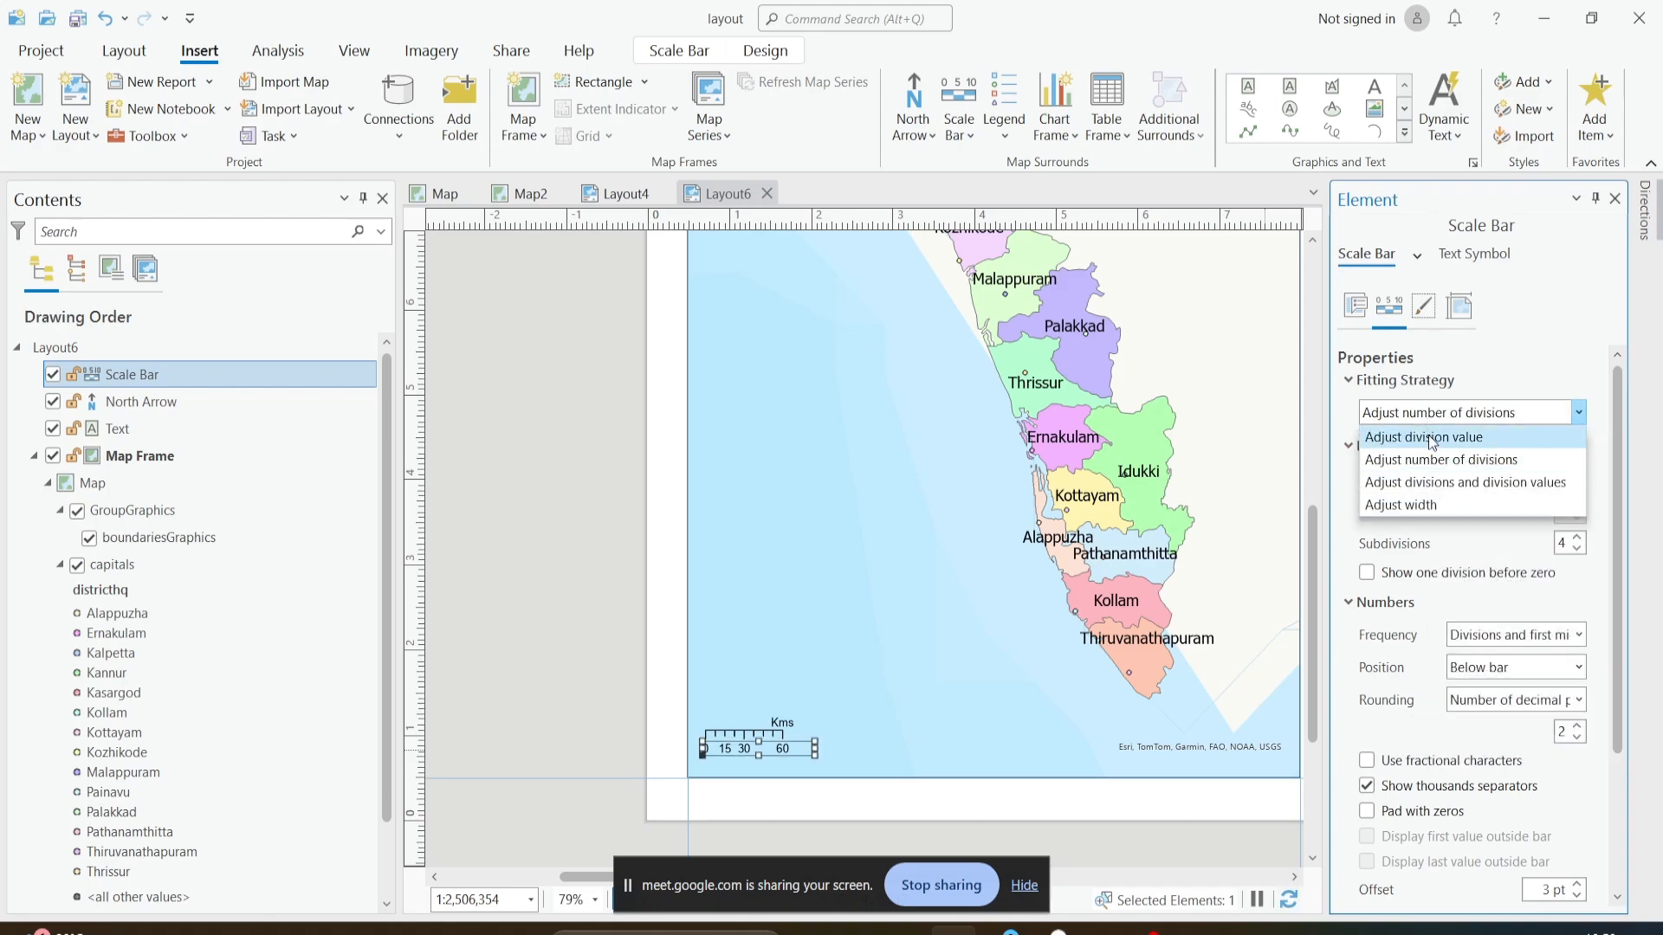
pyautogui.click(1429, 436)
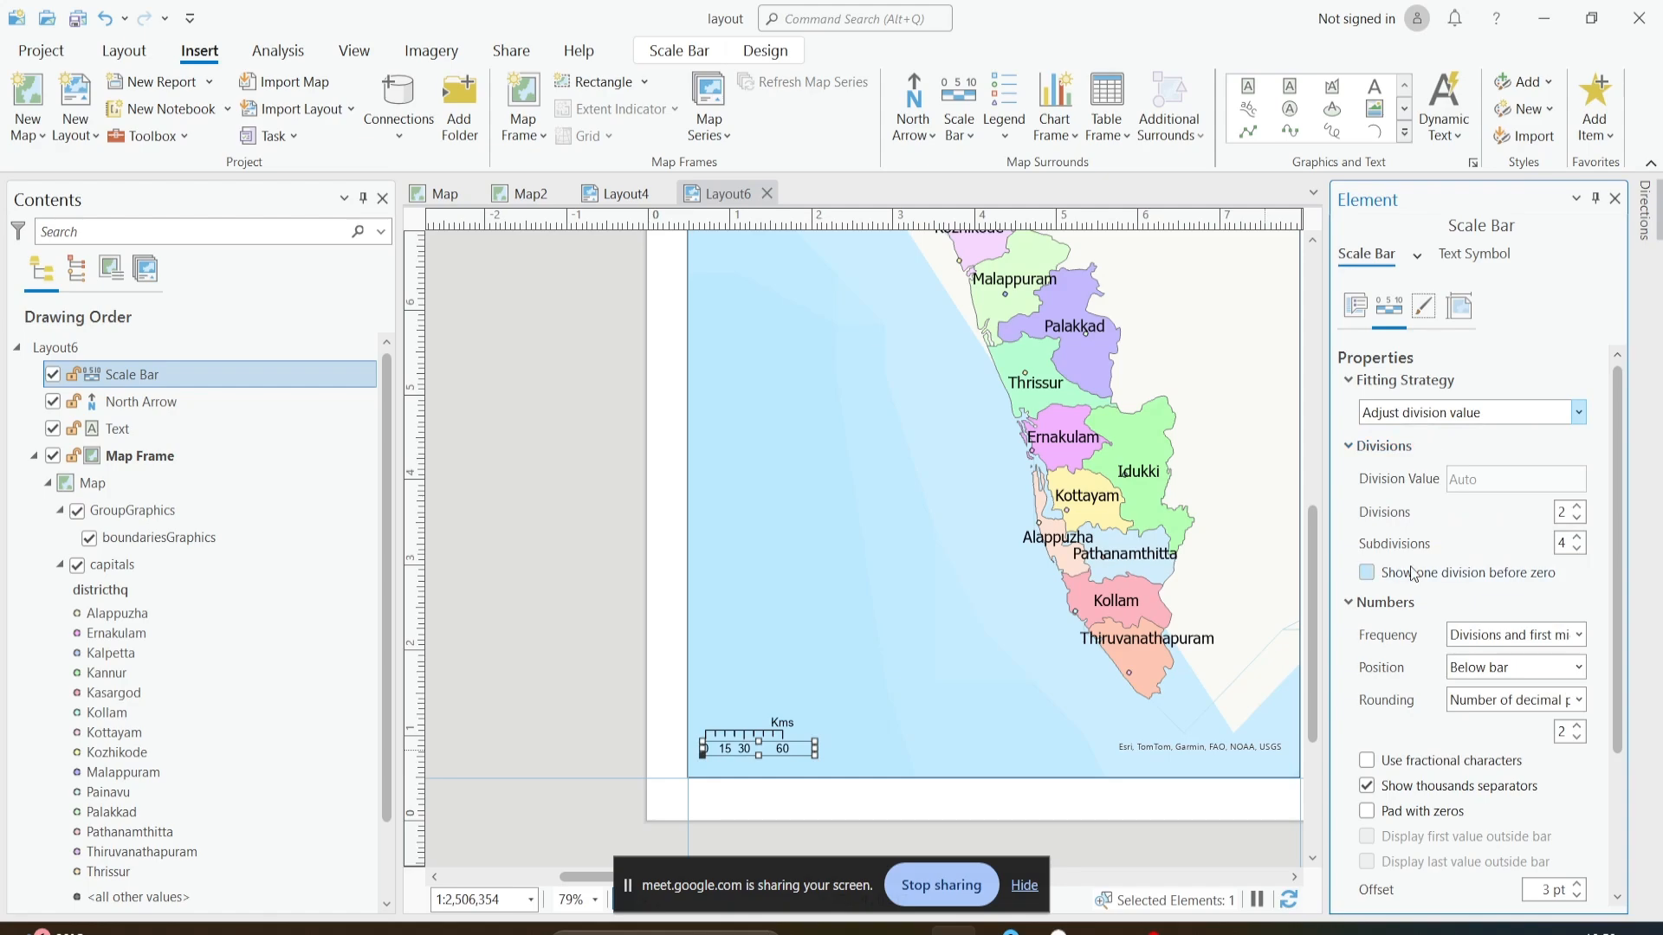
# - Set the frequency of the scale bar's numbers to Ends (and zero) and deselect the scale bar
pyautogui.scroll(-2, 1414, 573)
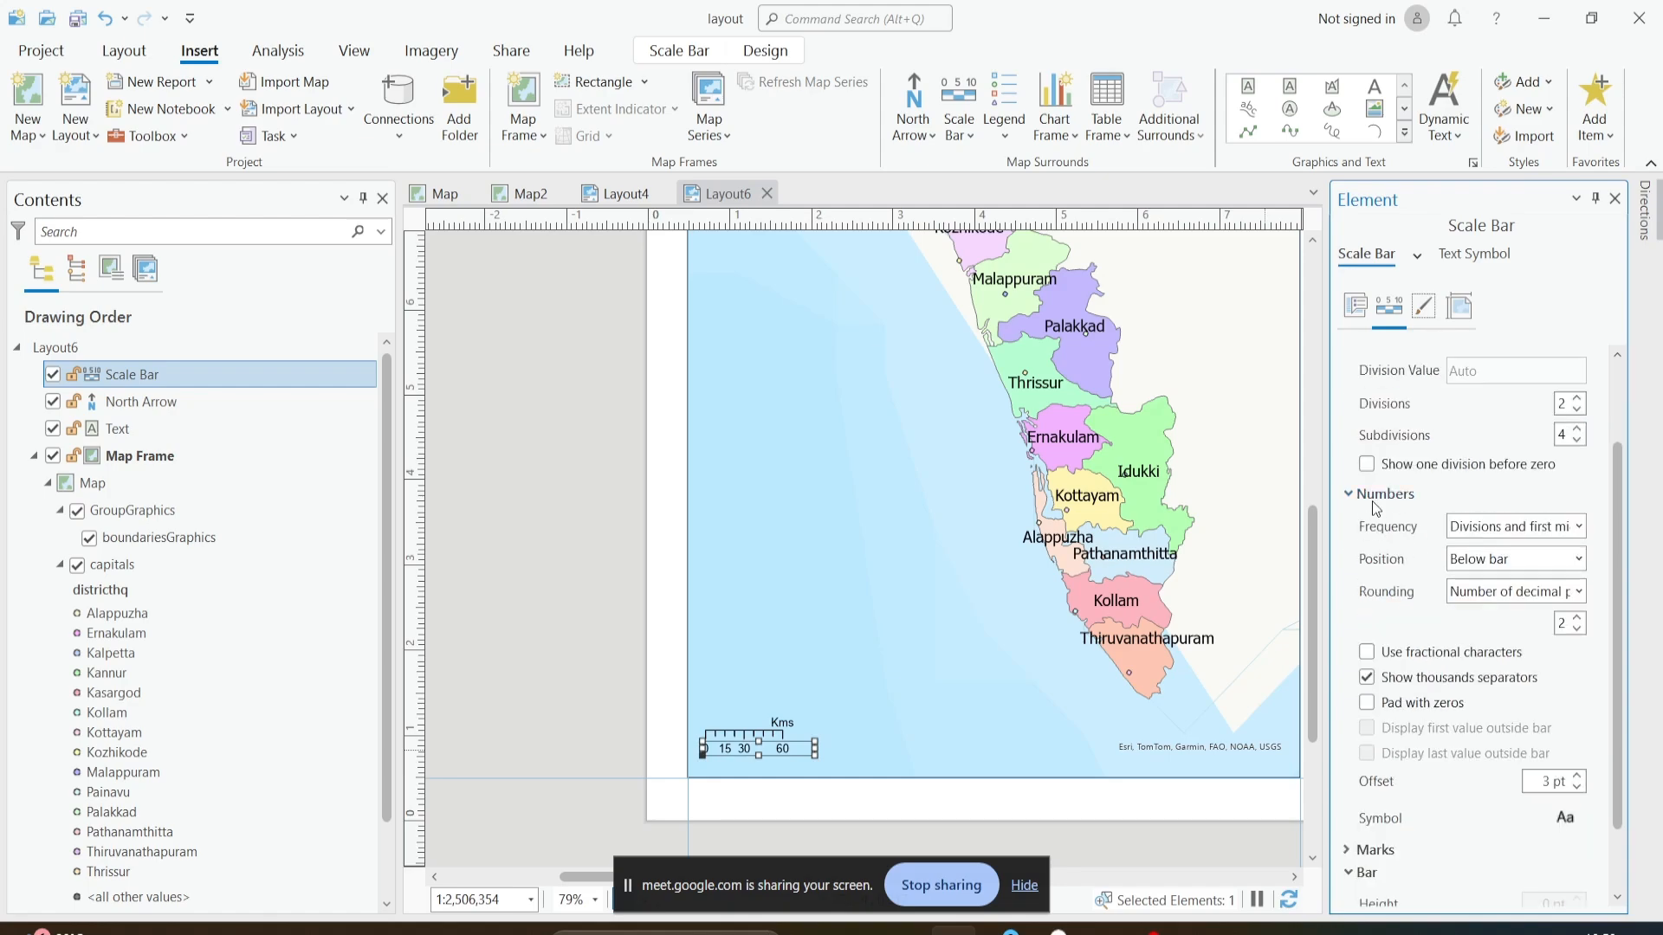
pyautogui.click(1481, 528)
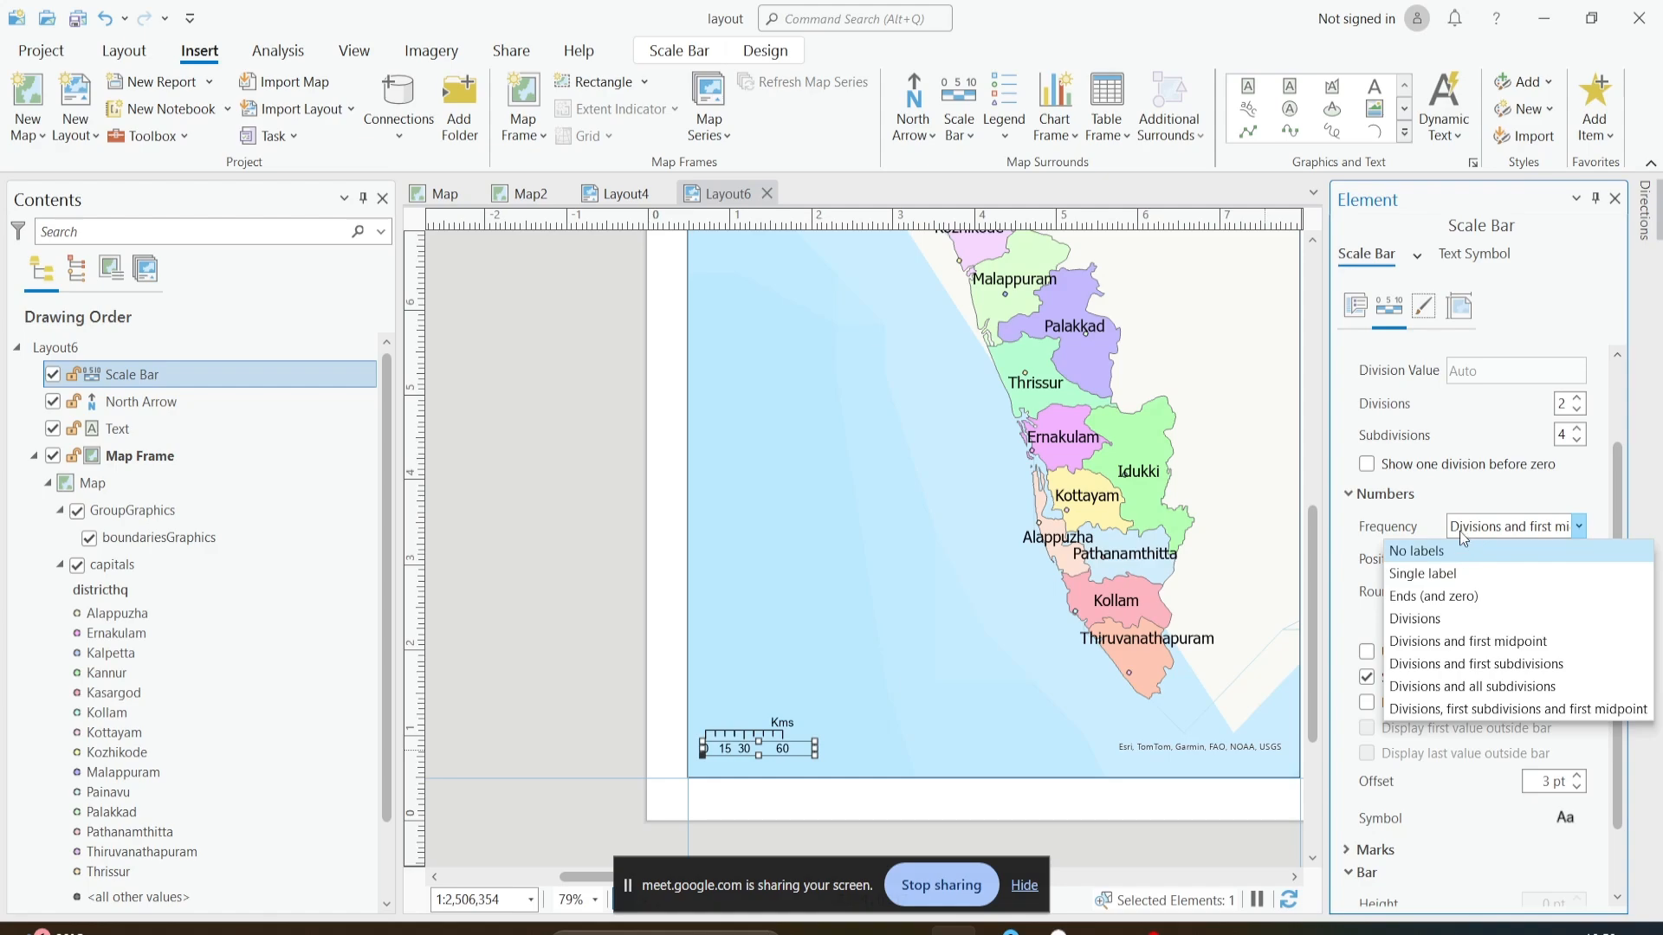
pyautogui.click(1443, 595)
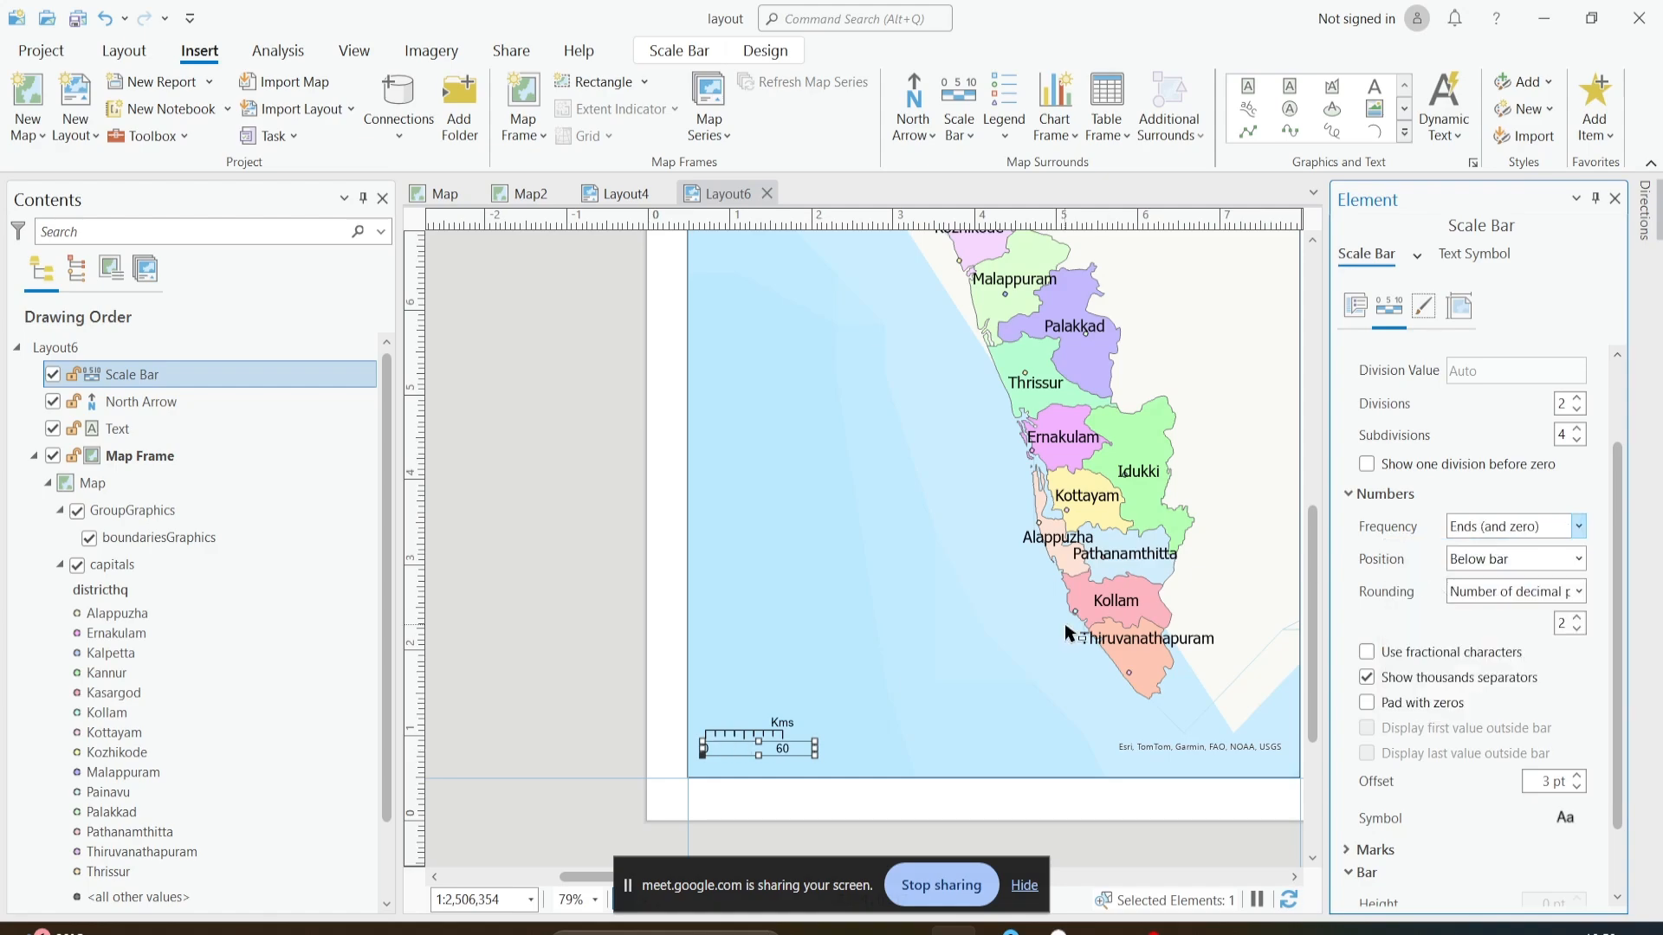
pyautogui.click(745, 719)
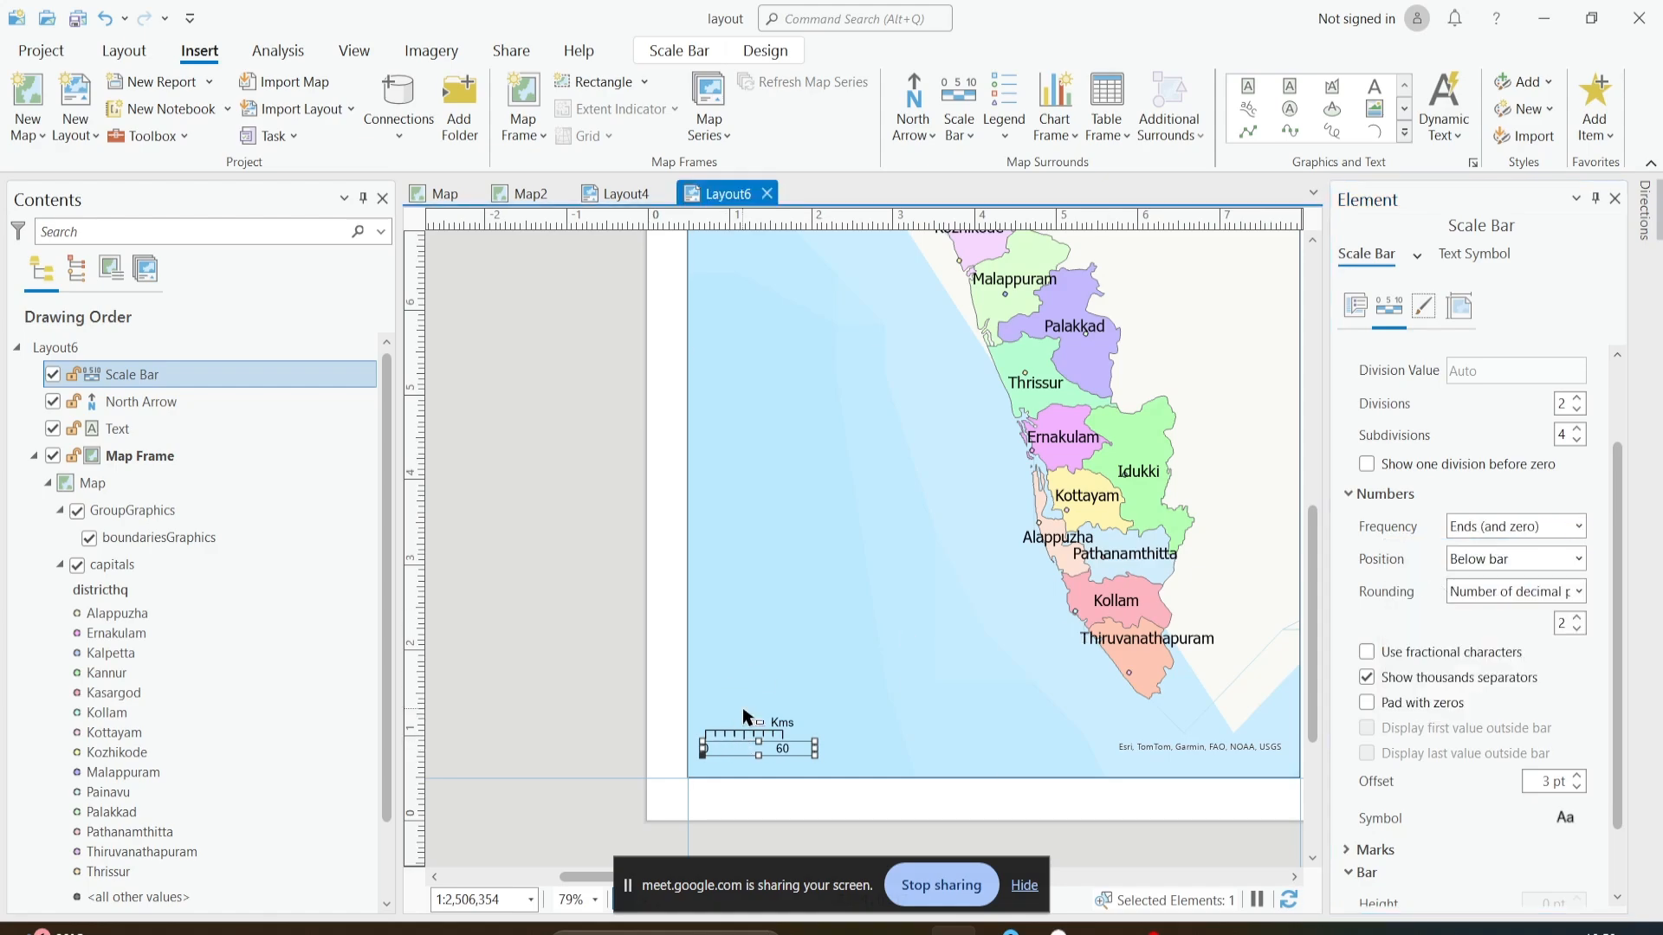
# - Examine the scale bar's number and mark settings, border, background and shadow, placement, and text symbol options
pyautogui.click(769, 746)
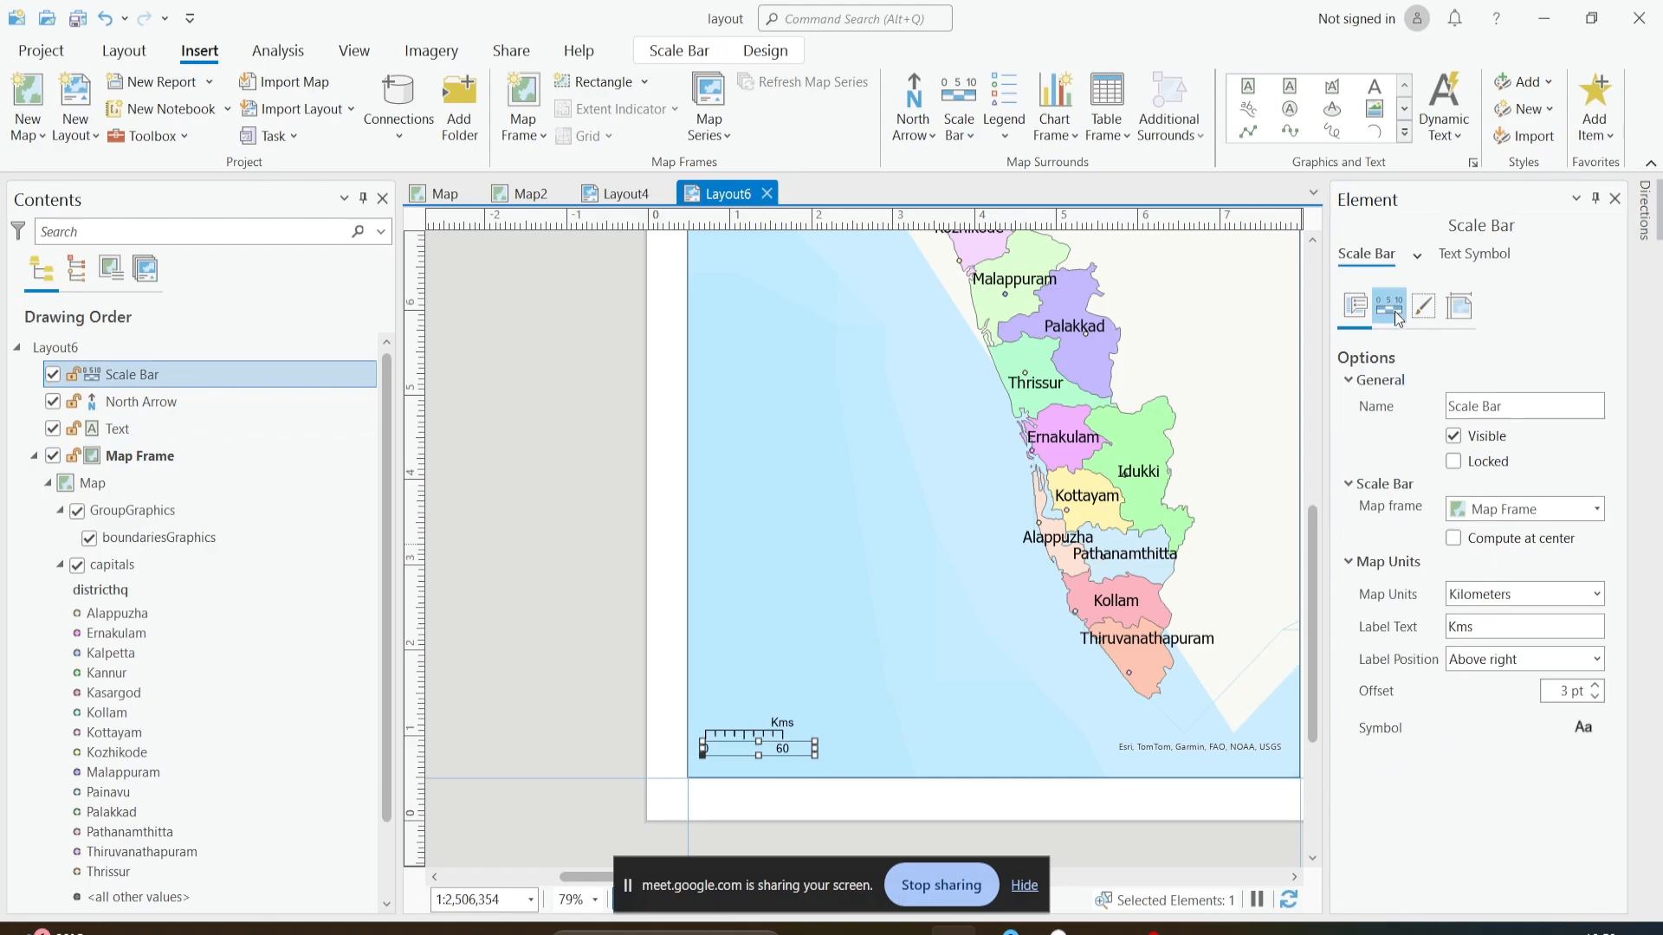
pyautogui.click(1396, 317)
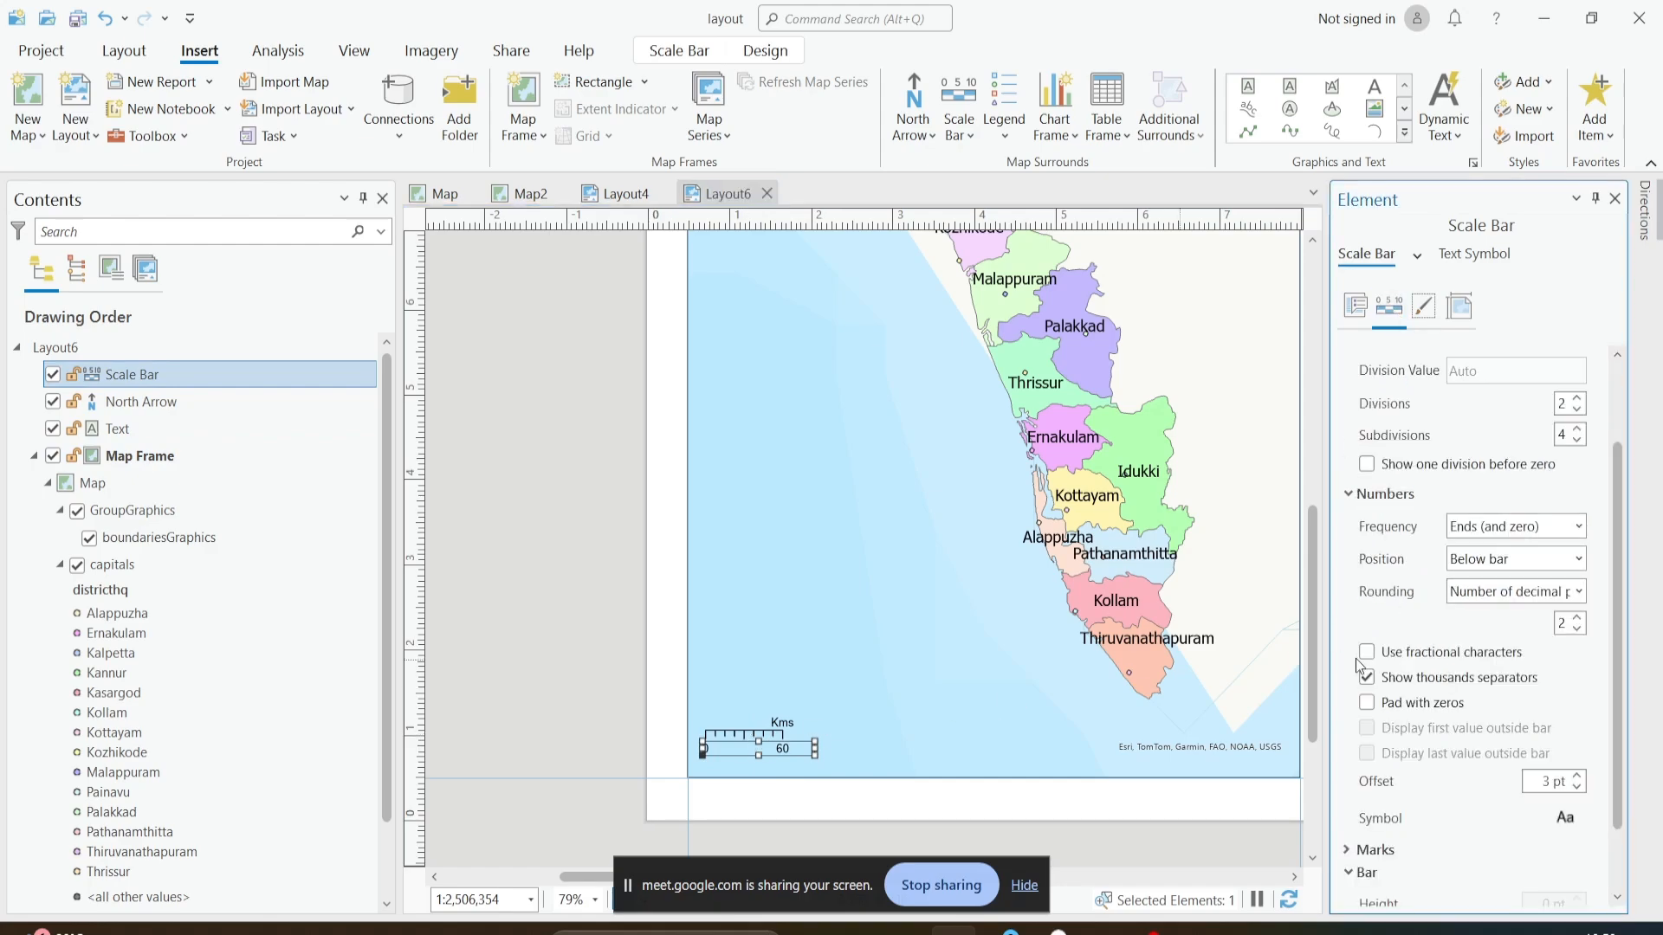
pyautogui.scroll(-2, 1535, 637)
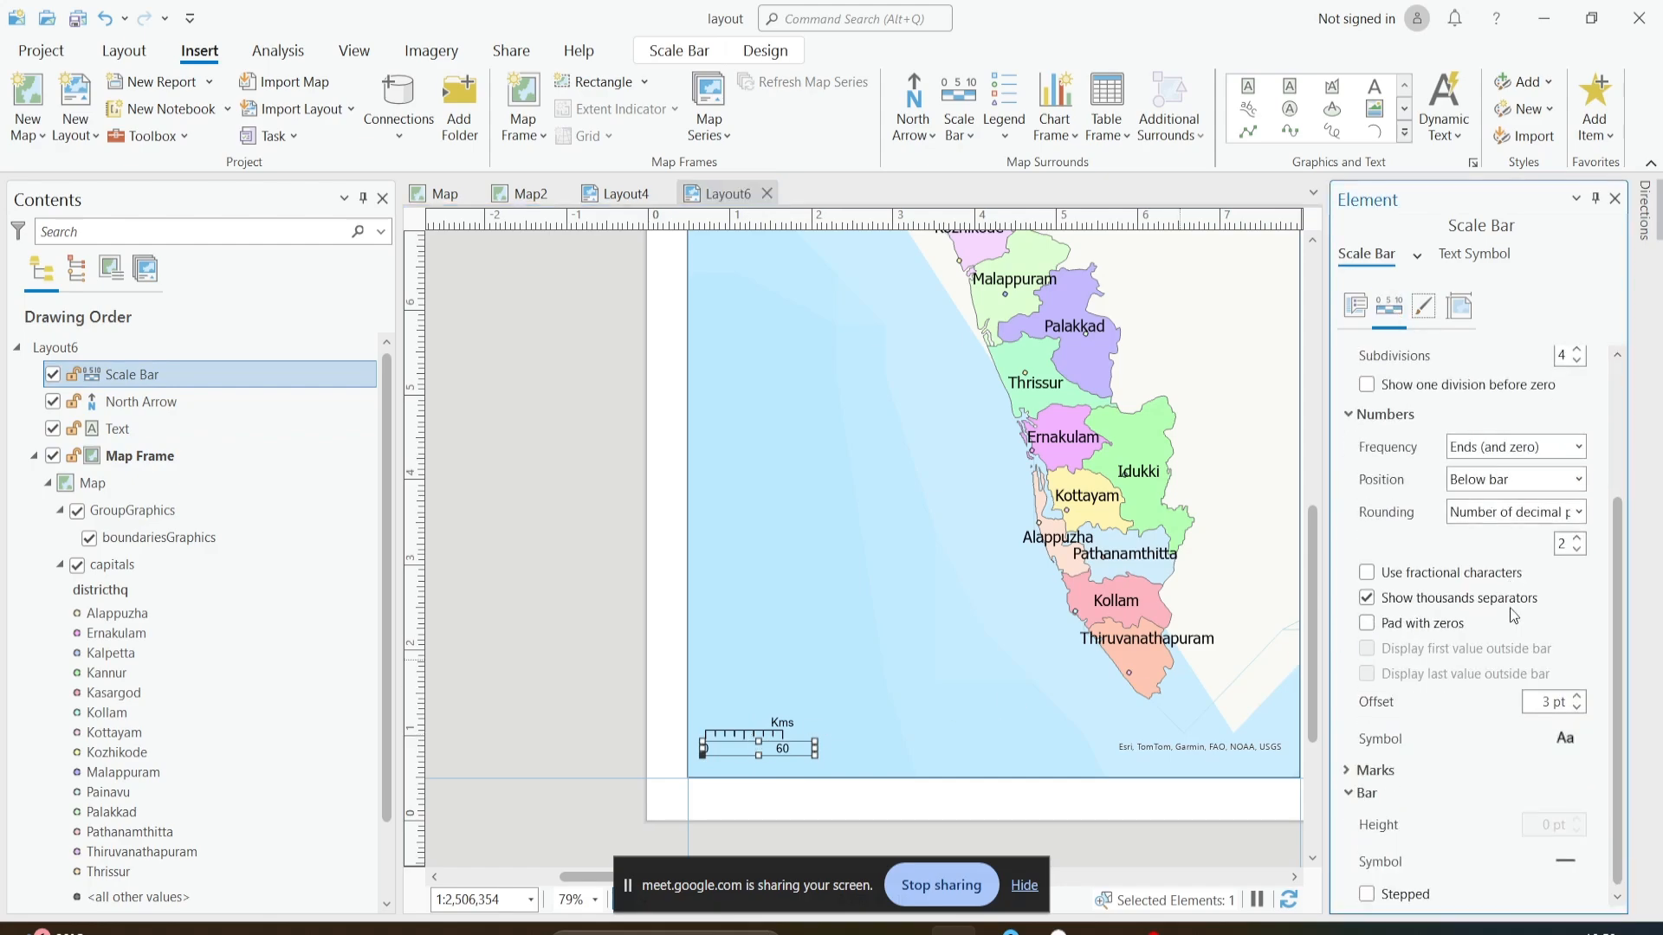
pyautogui.click(1361, 776)
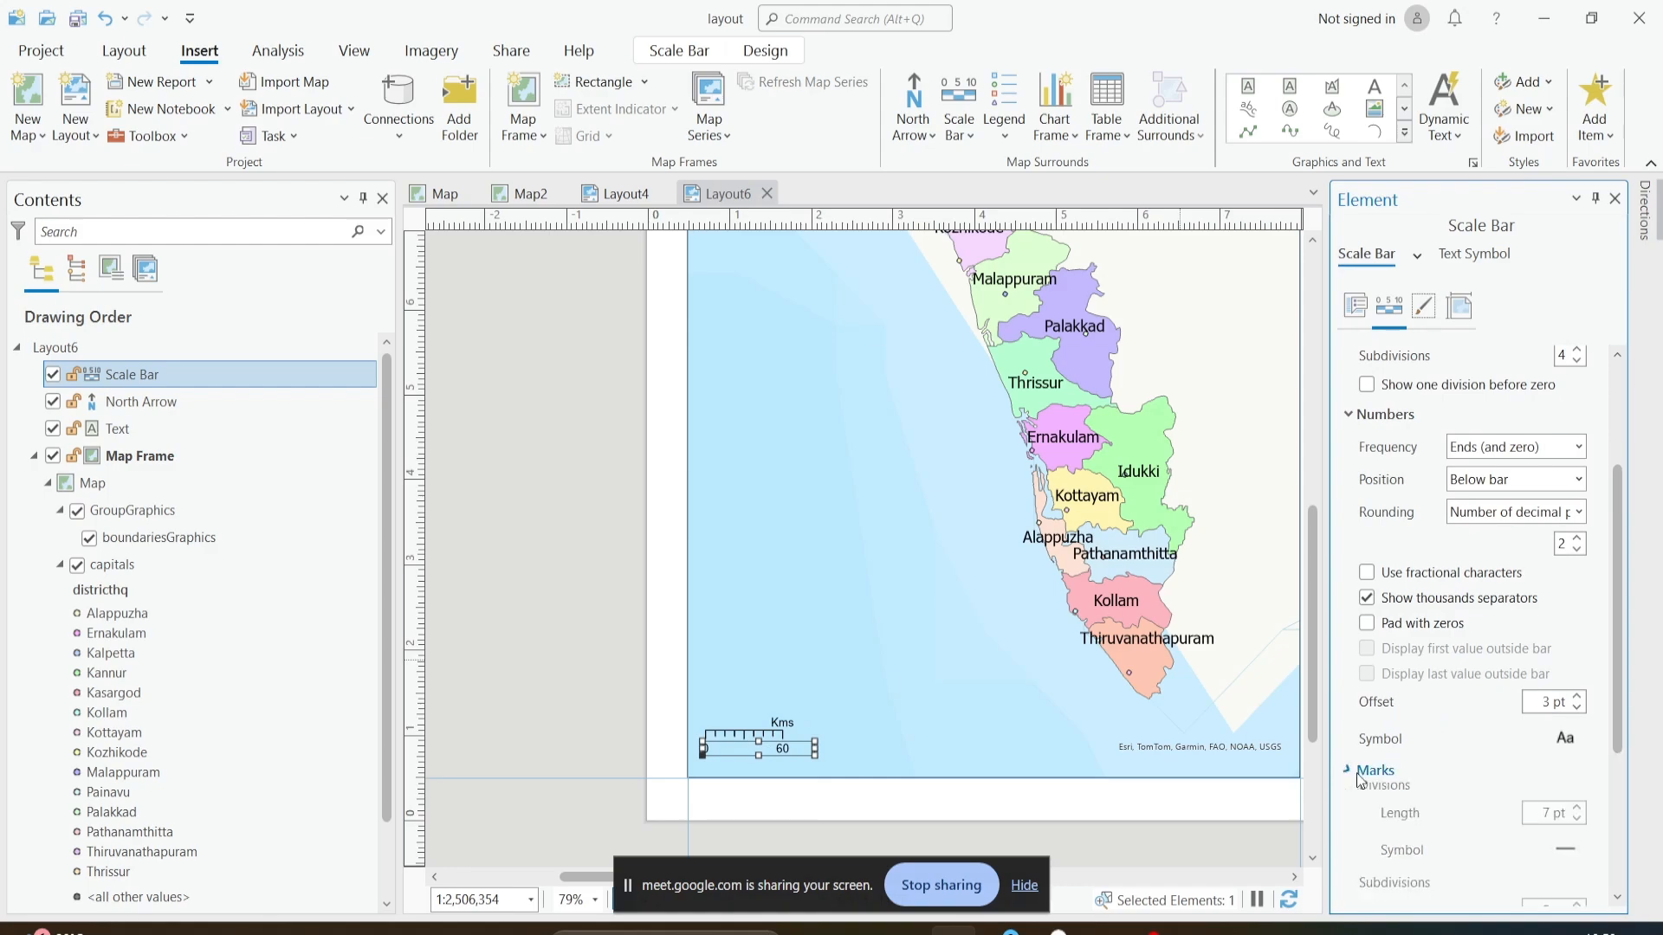
pyautogui.scroll(-4, 1360, 779)
pyautogui.scroll(-3, 1360, 779)
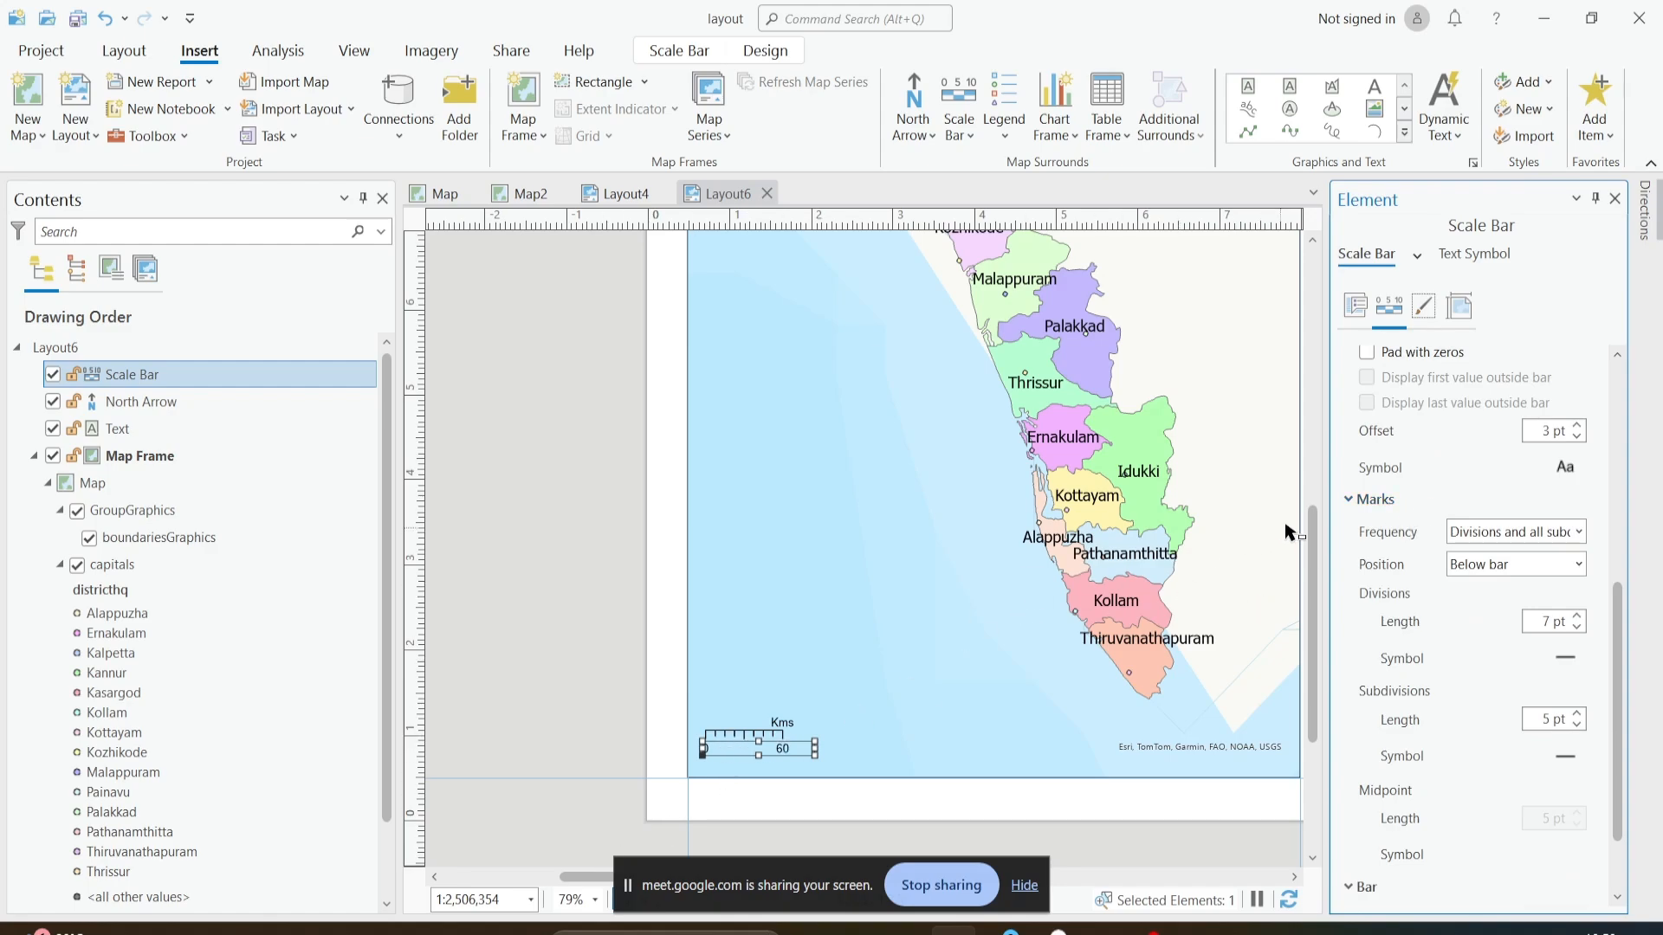
pyautogui.click(1353, 501)
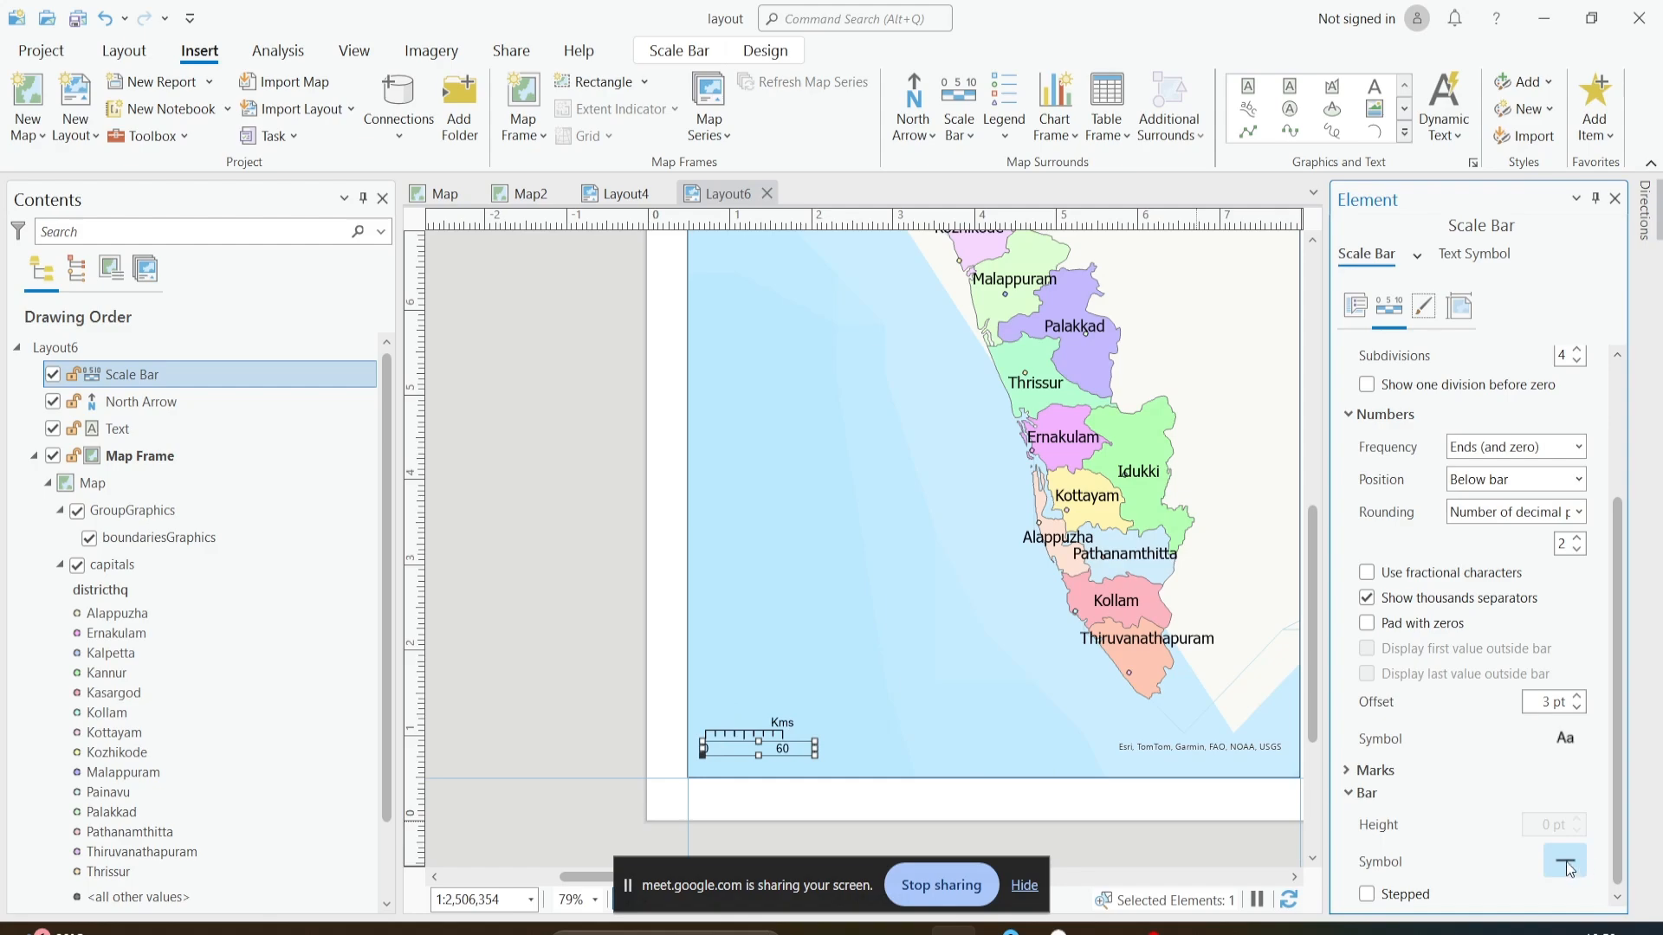
pyautogui.click(1422, 308)
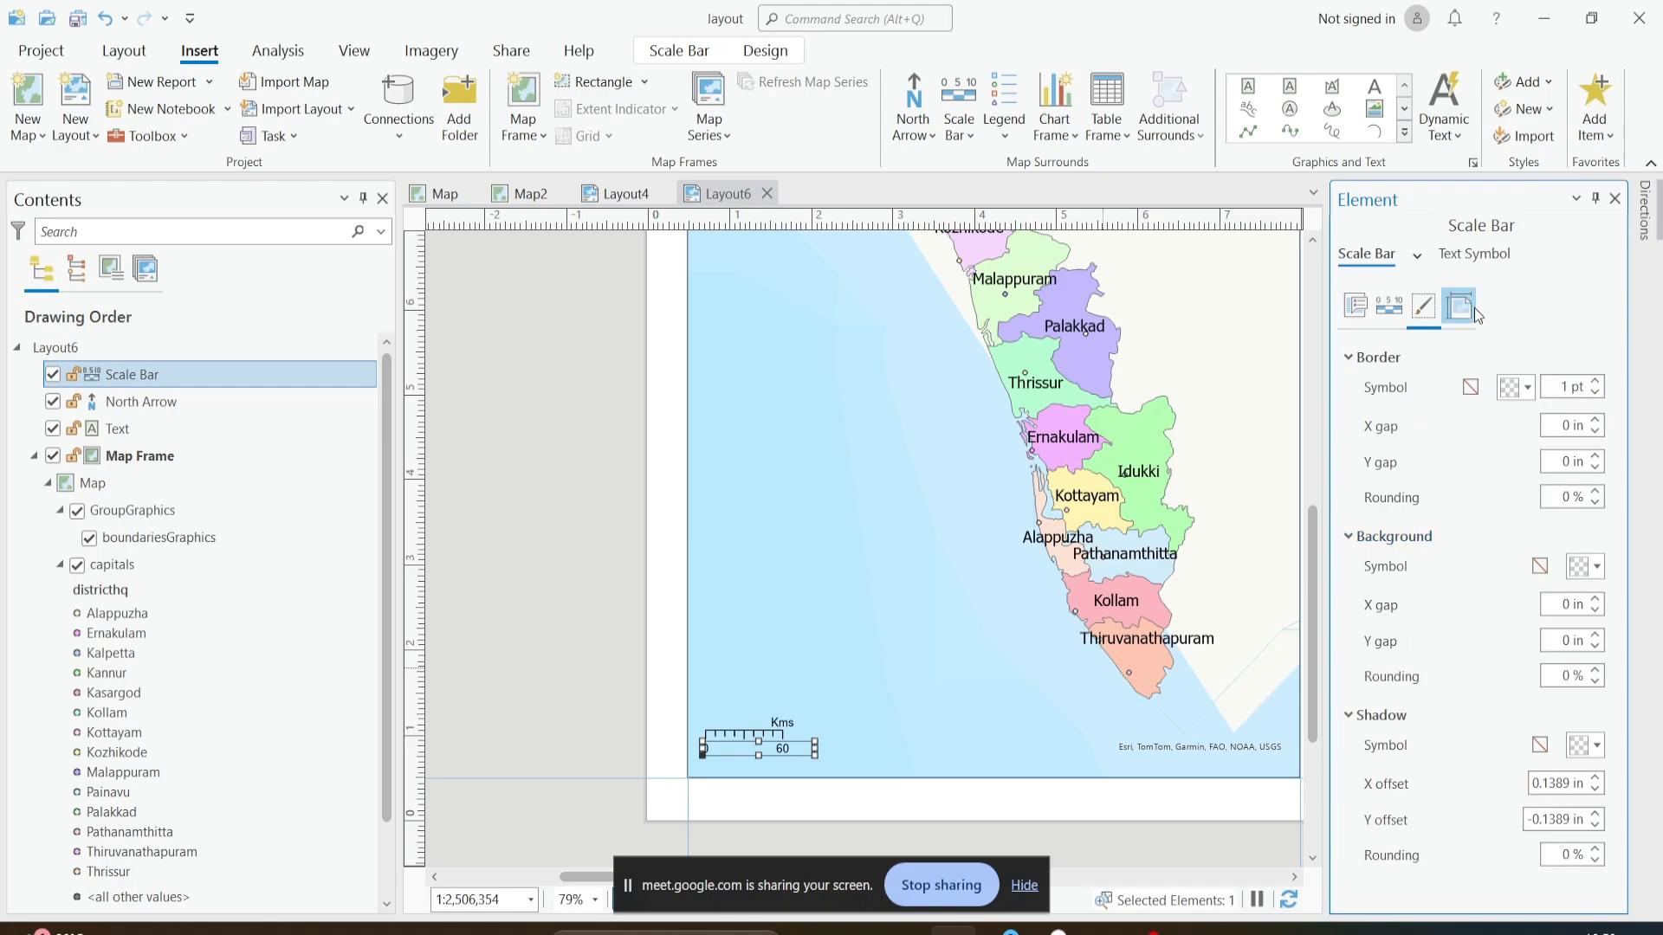
pyautogui.click(1458, 305)
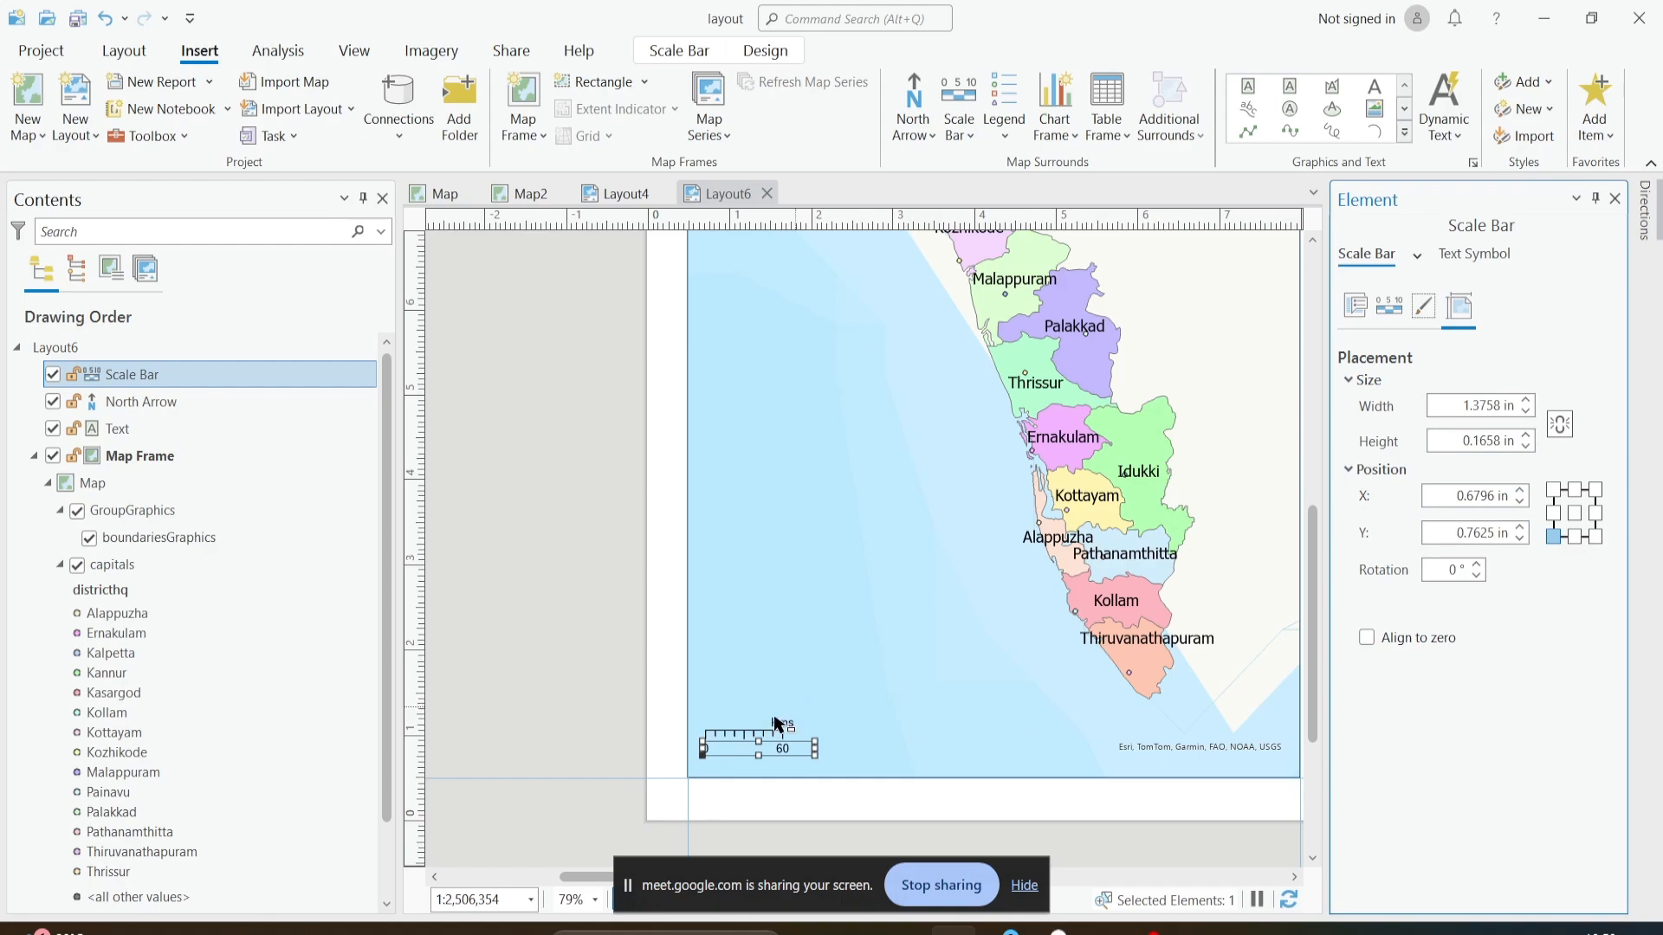
pyautogui.click(1444, 257)
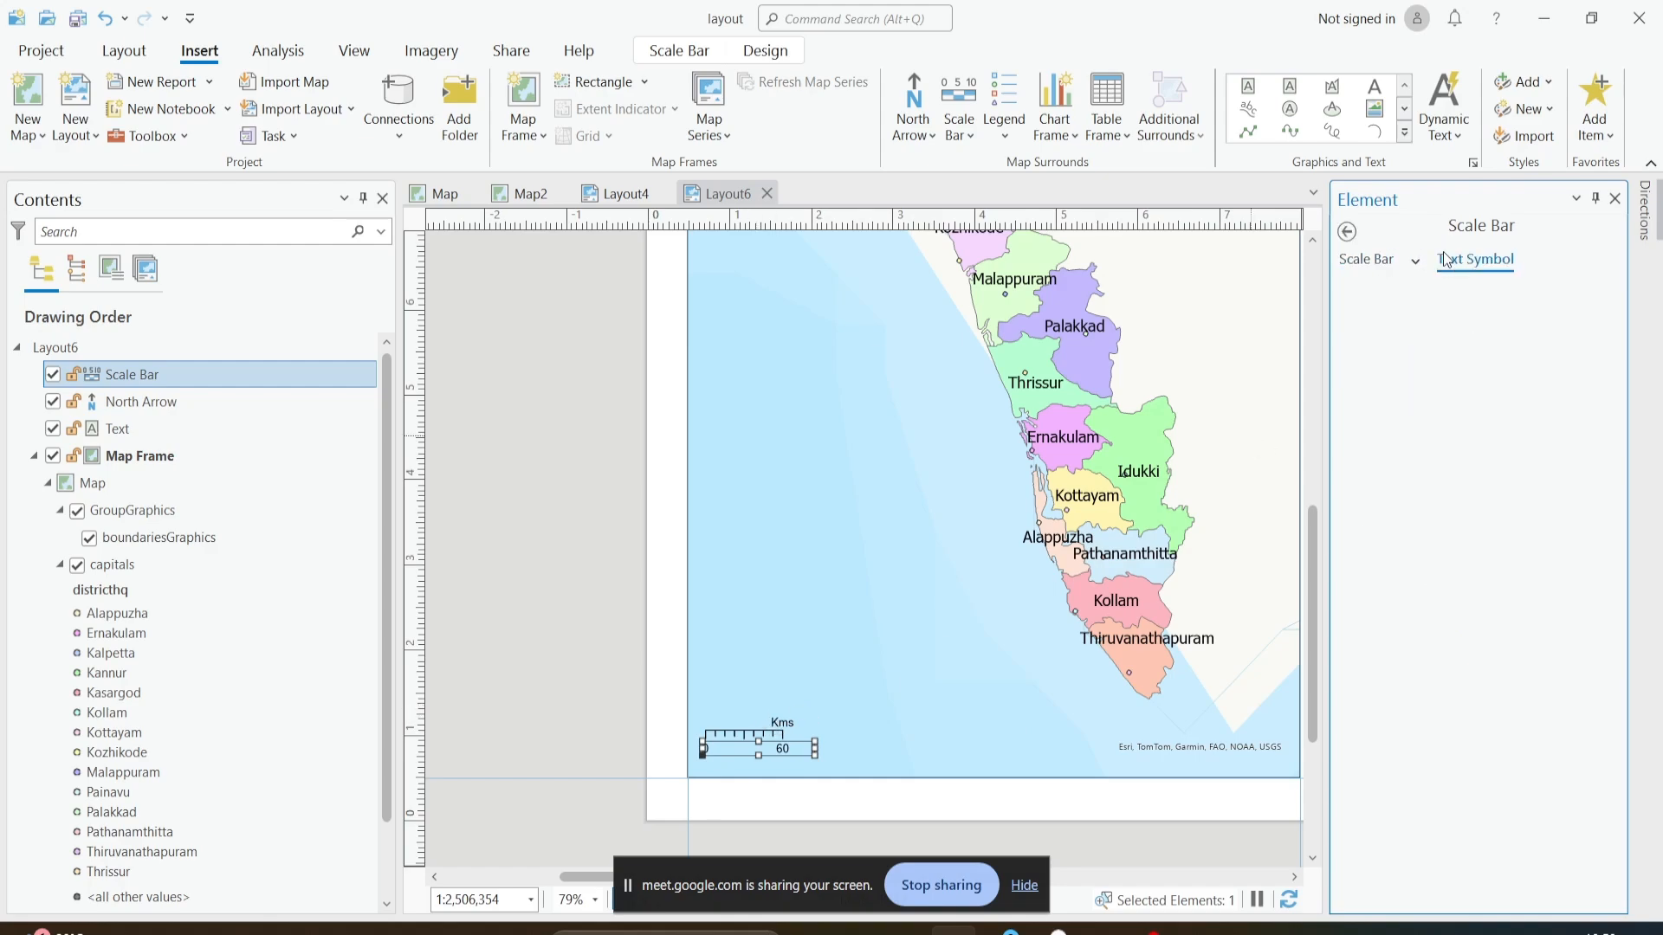
pyautogui.click(1347, 232)
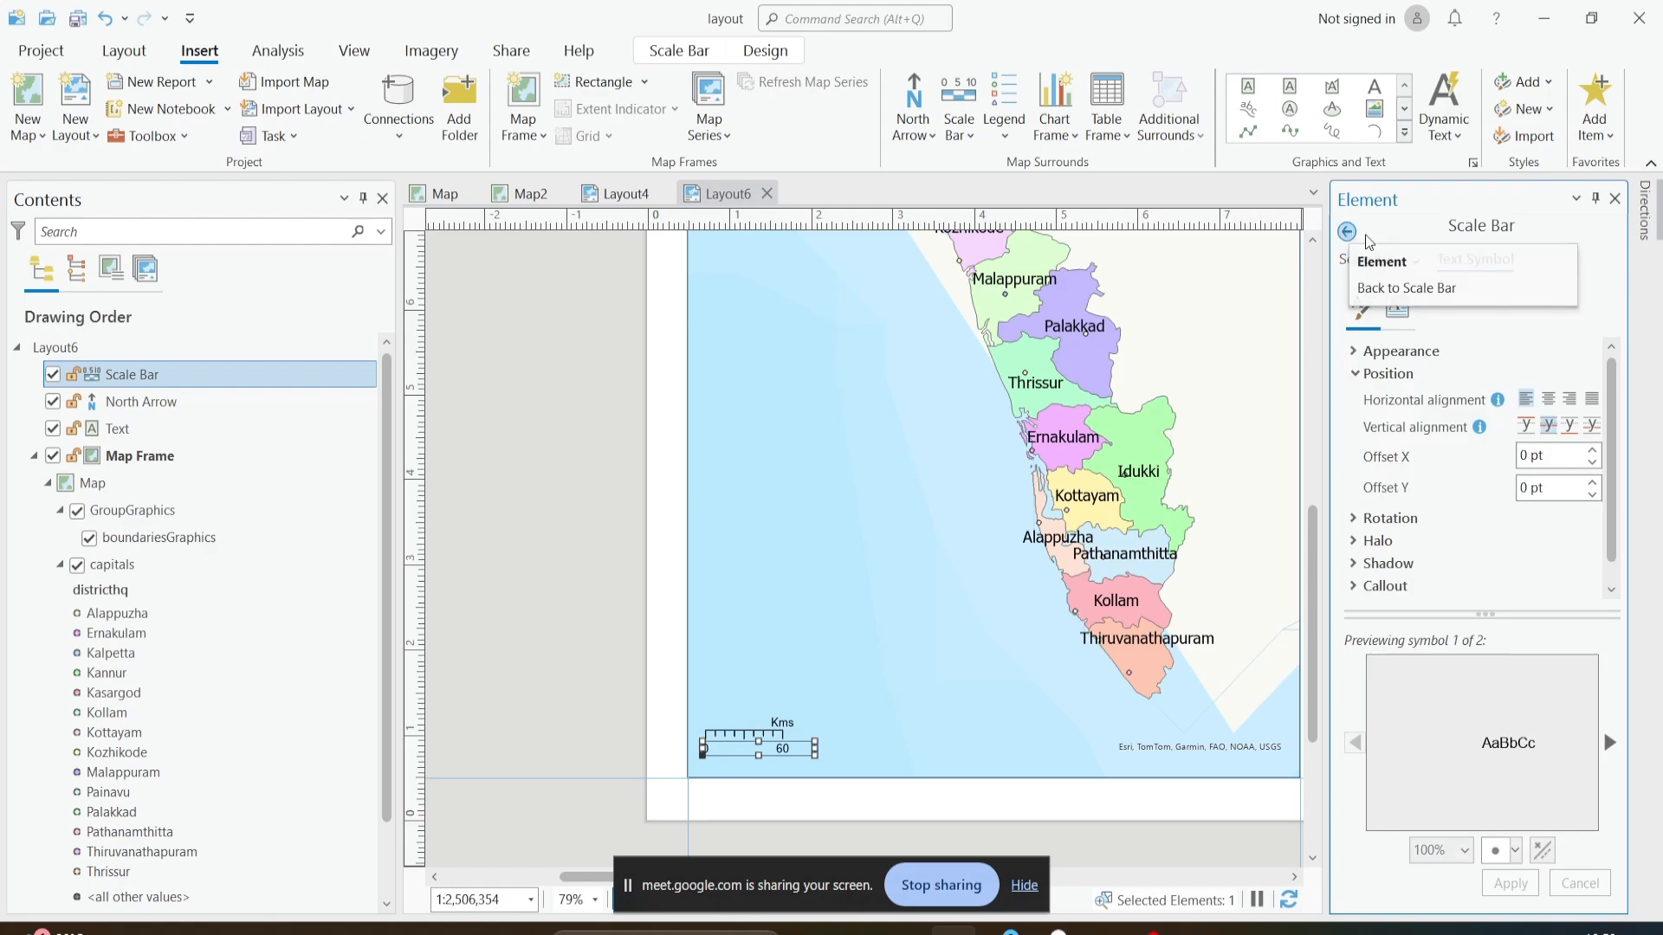
pyautogui.click(1615, 199)
# - Insert a Legend 6 legend, about 1.6 by 7.2 in, along the map frame's left side above the scale bar
pyautogui.scroll(-3, 891, 605)
pyautogui.scroll(1, 950, 612)
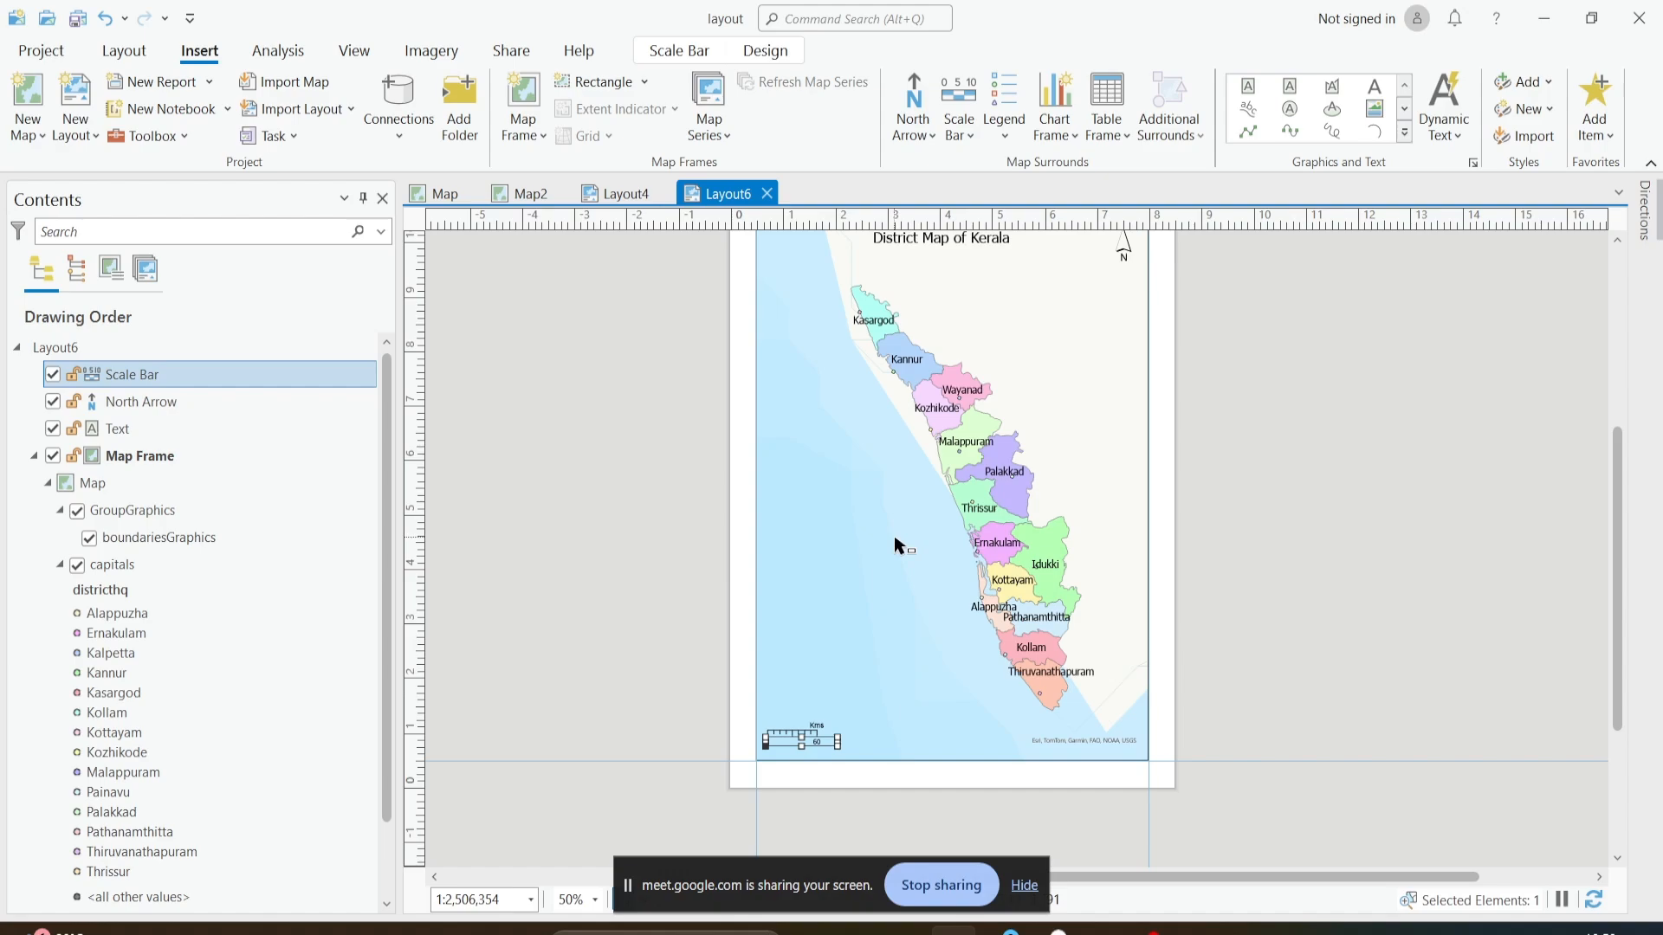
pyautogui.scroll(1, 912, 575)
pyautogui.scroll(-1, 911, 576)
pyautogui.click(972, 144)
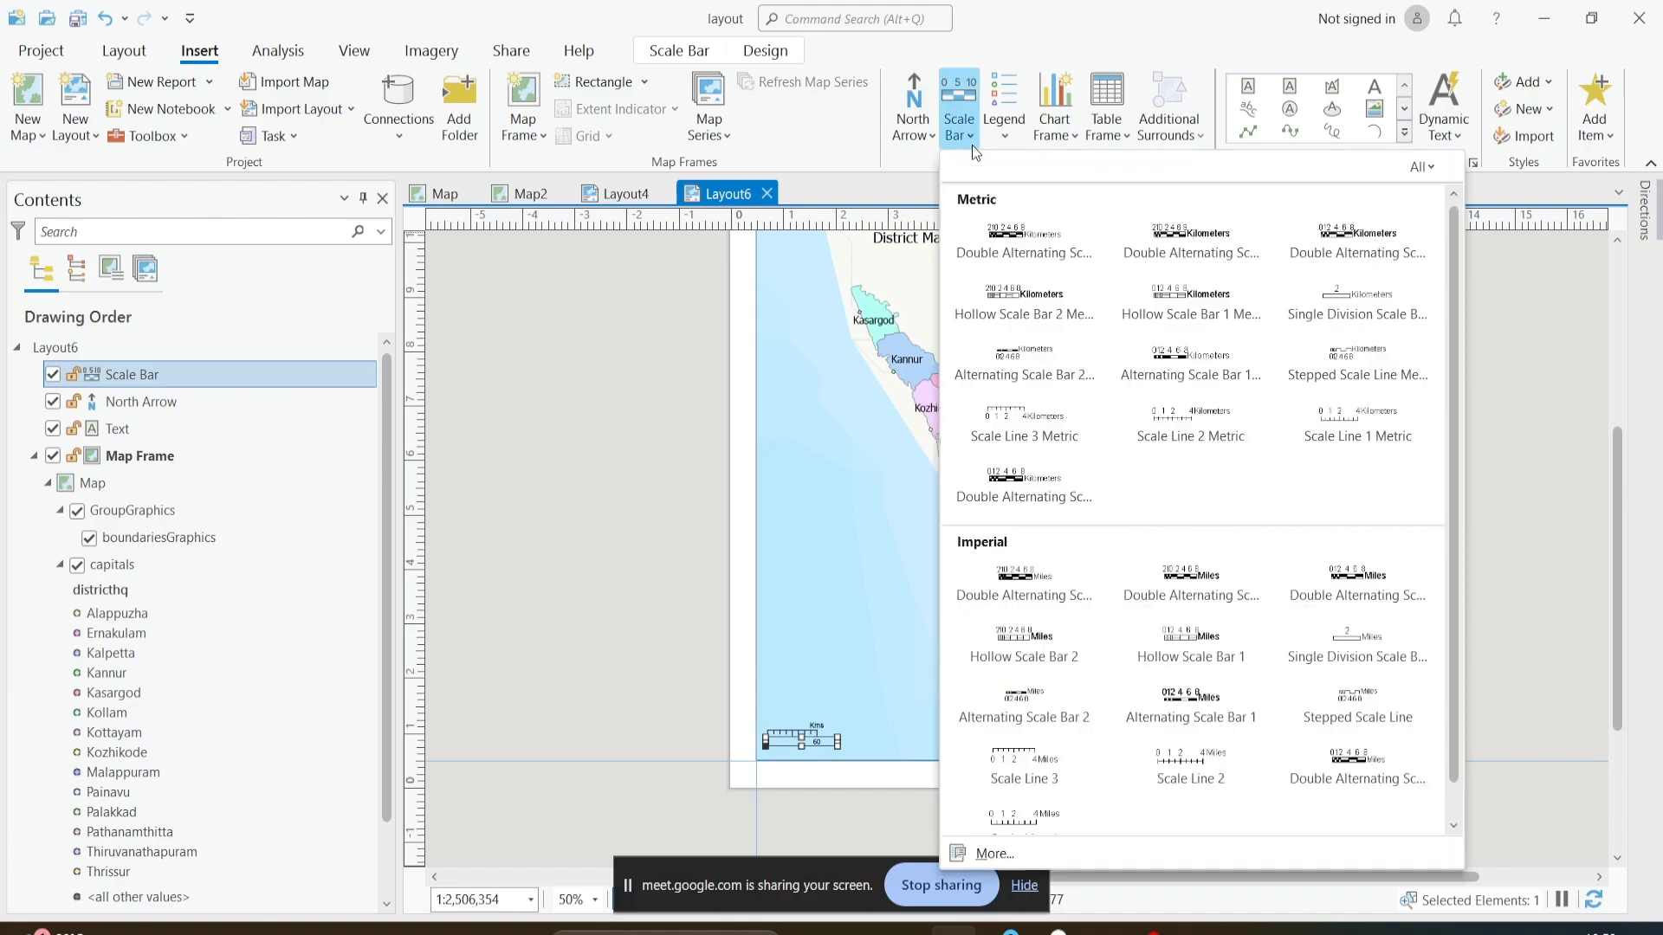
pyautogui.click(1012, 121)
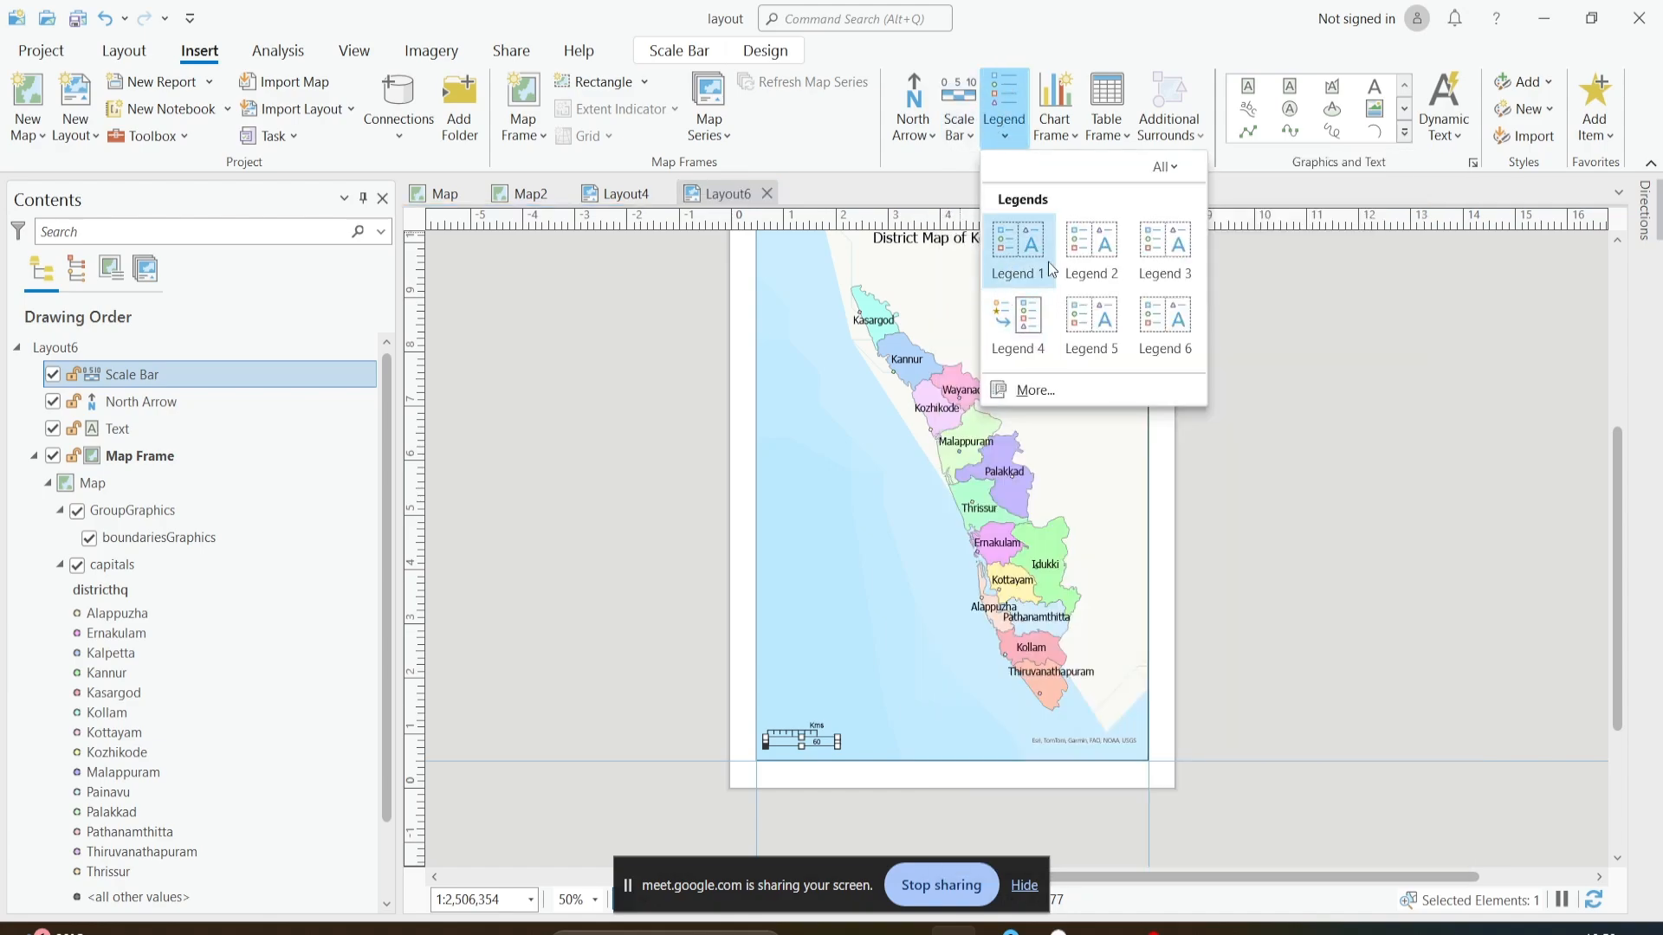
pyautogui.click(1141, 318)
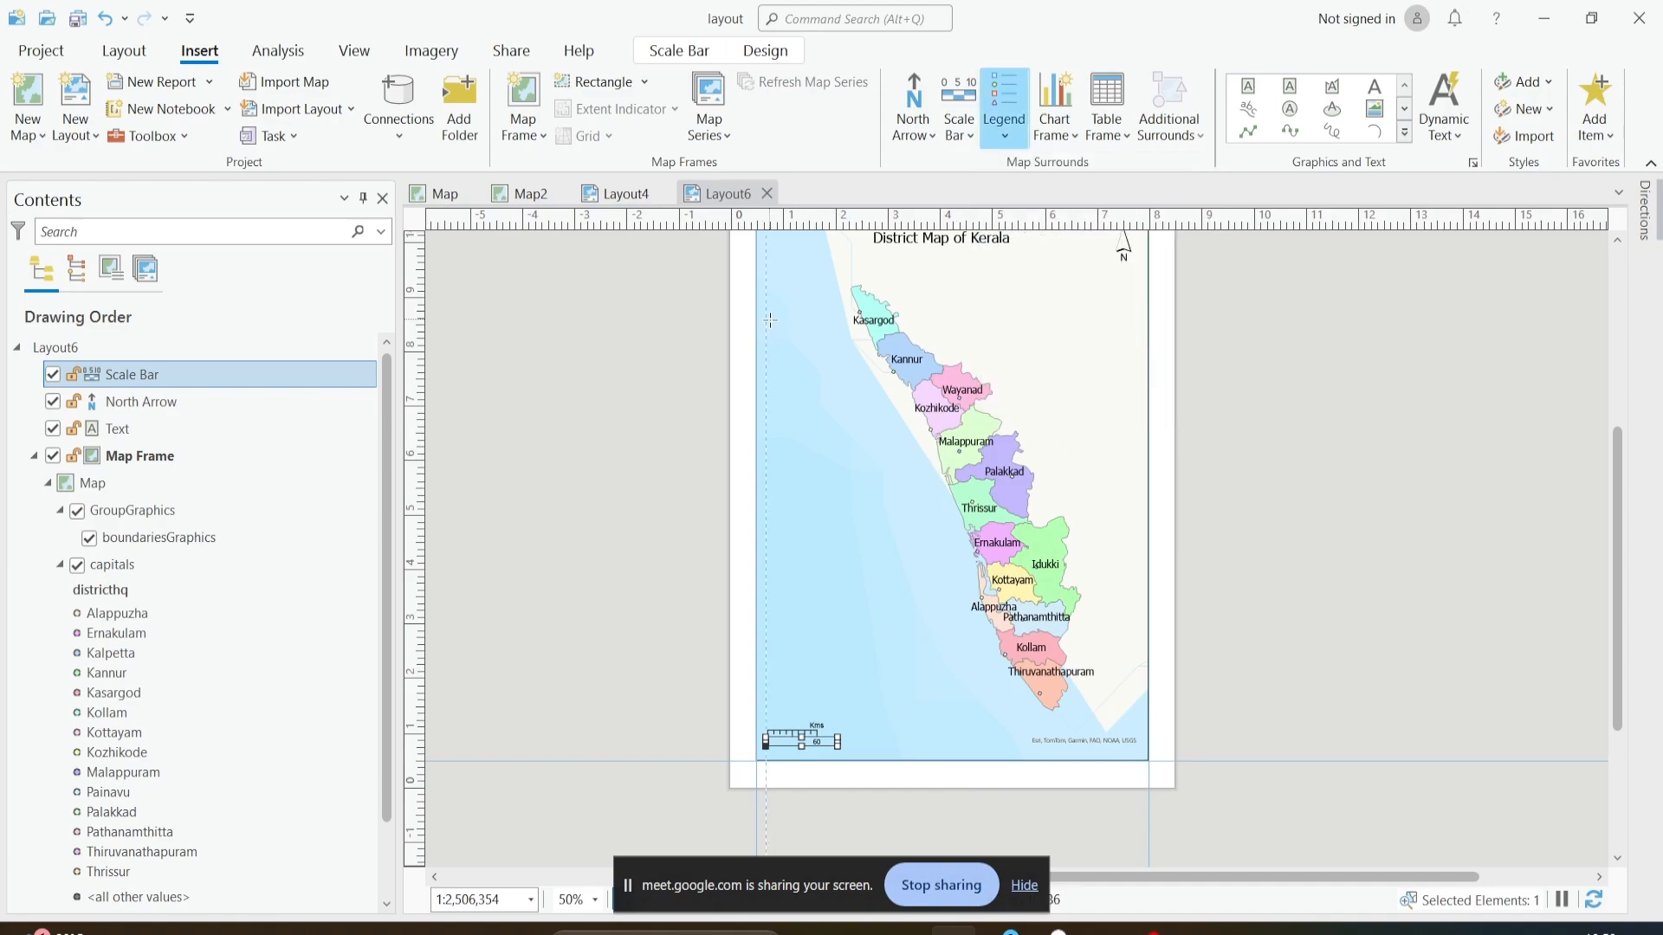
pyautogui.moveTo(770, 319); pyautogui.dragTo(854, 715)
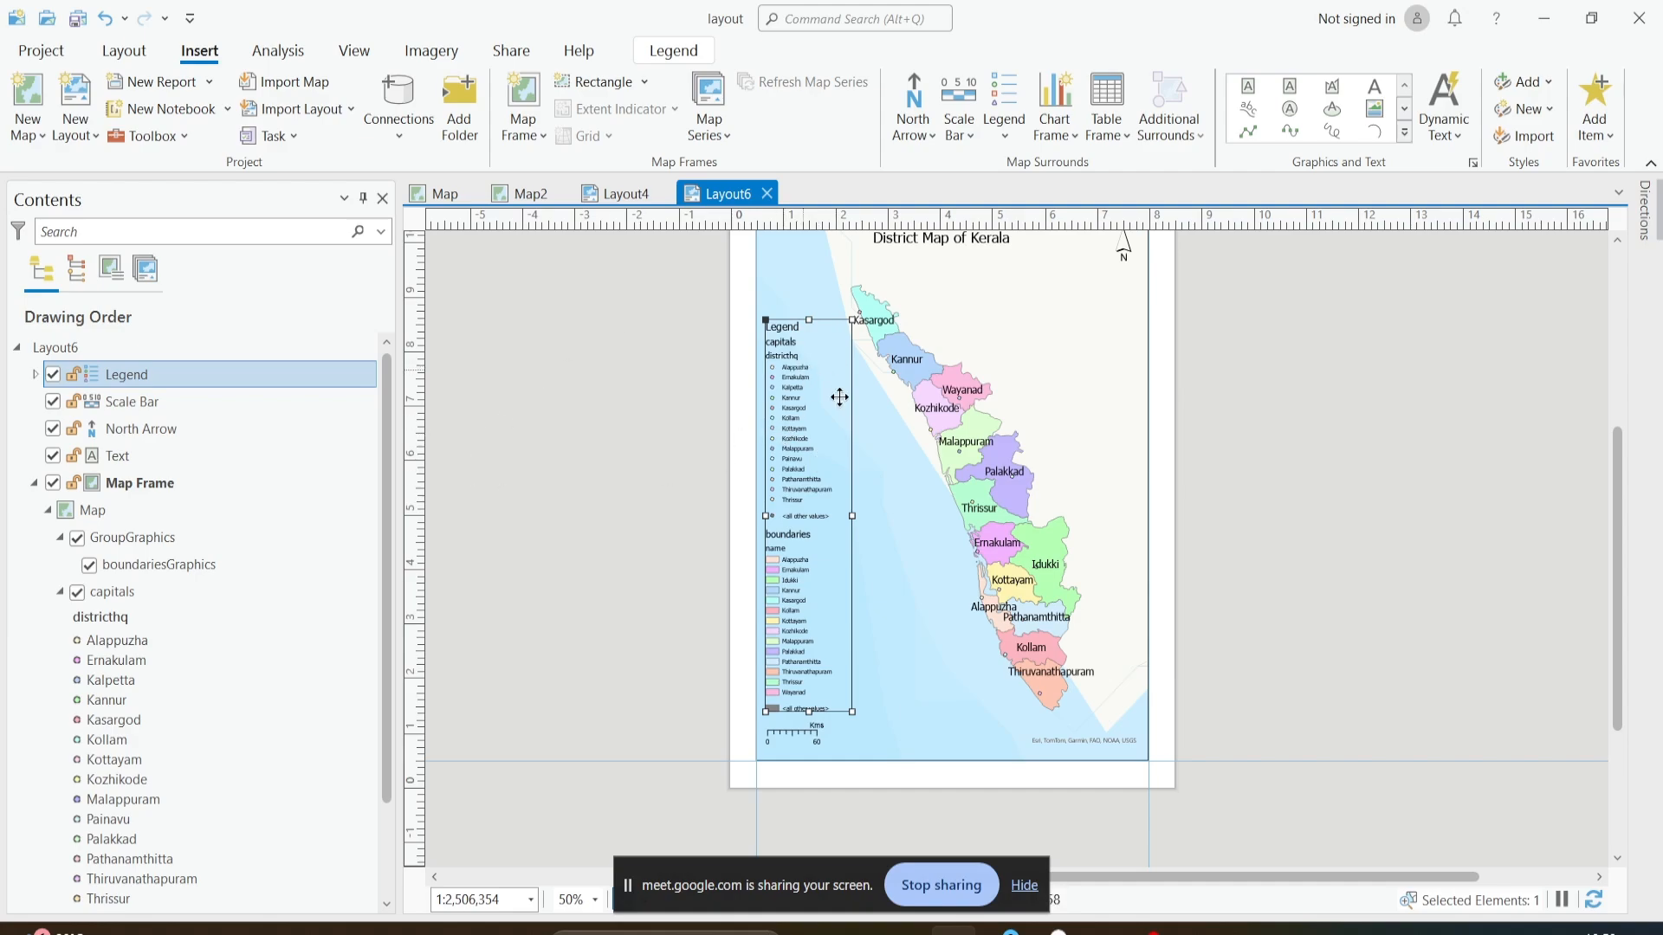
# - Open the element properties of the legend on the layout and show its general options
pyautogui.click(869, 434)
pyautogui.click(790, 410)
pyautogui.click(905, 504)
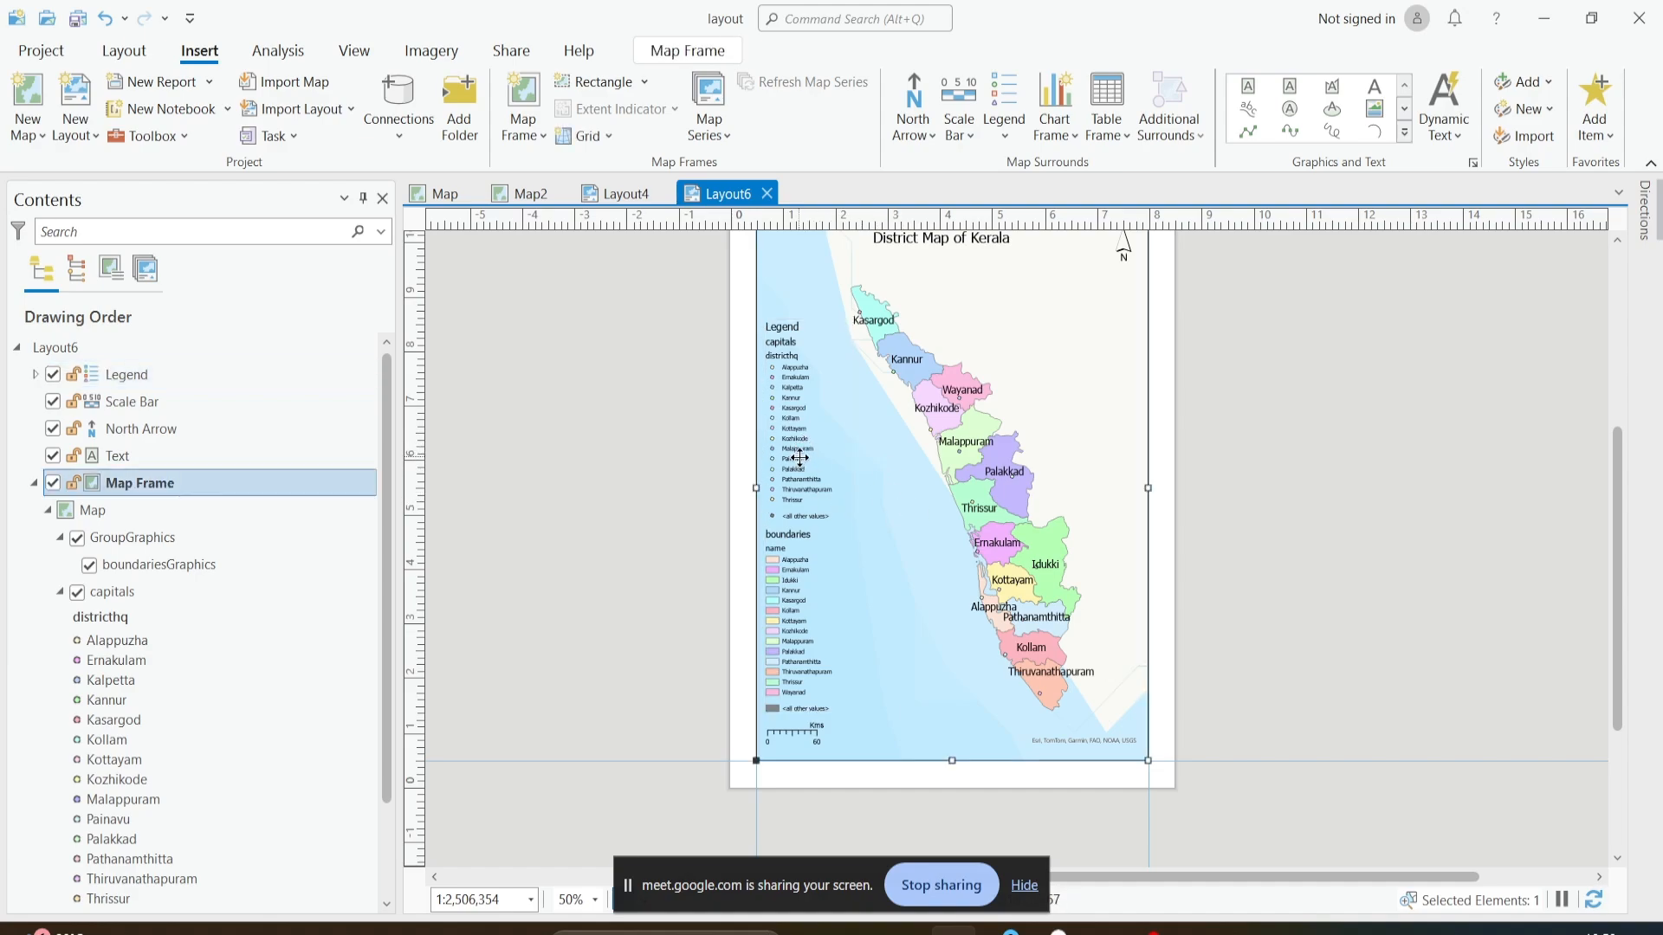
pyautogui.click(799, 457)
pyautogui.rightClick(799, 457)
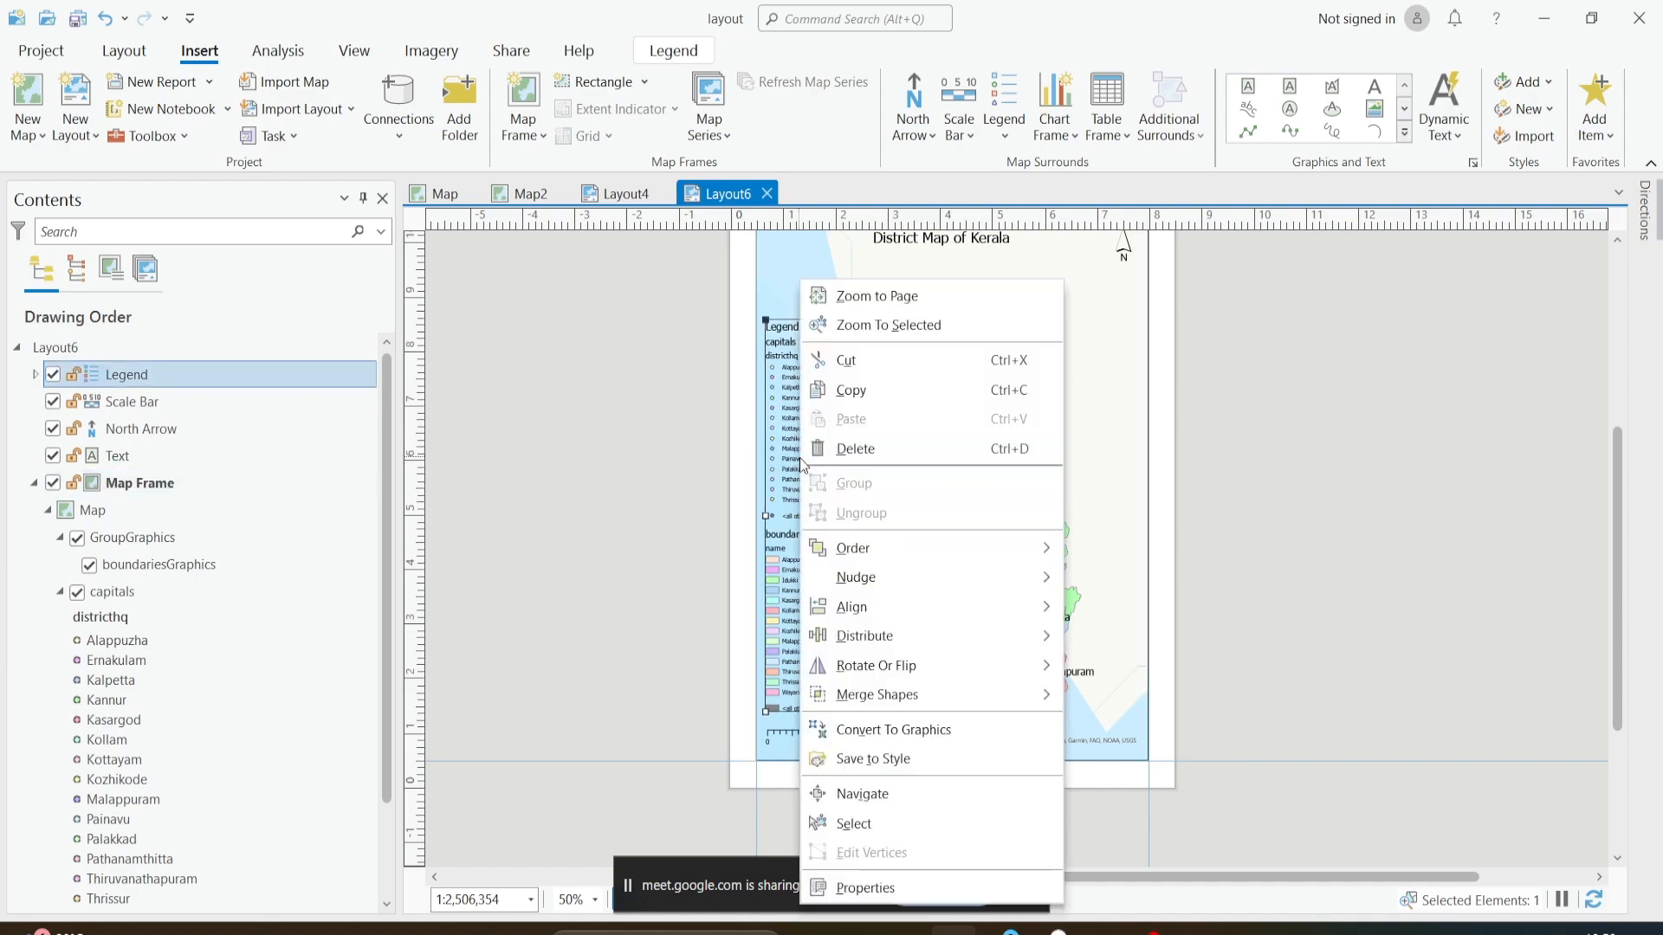
pyautogui.click(876, 892)
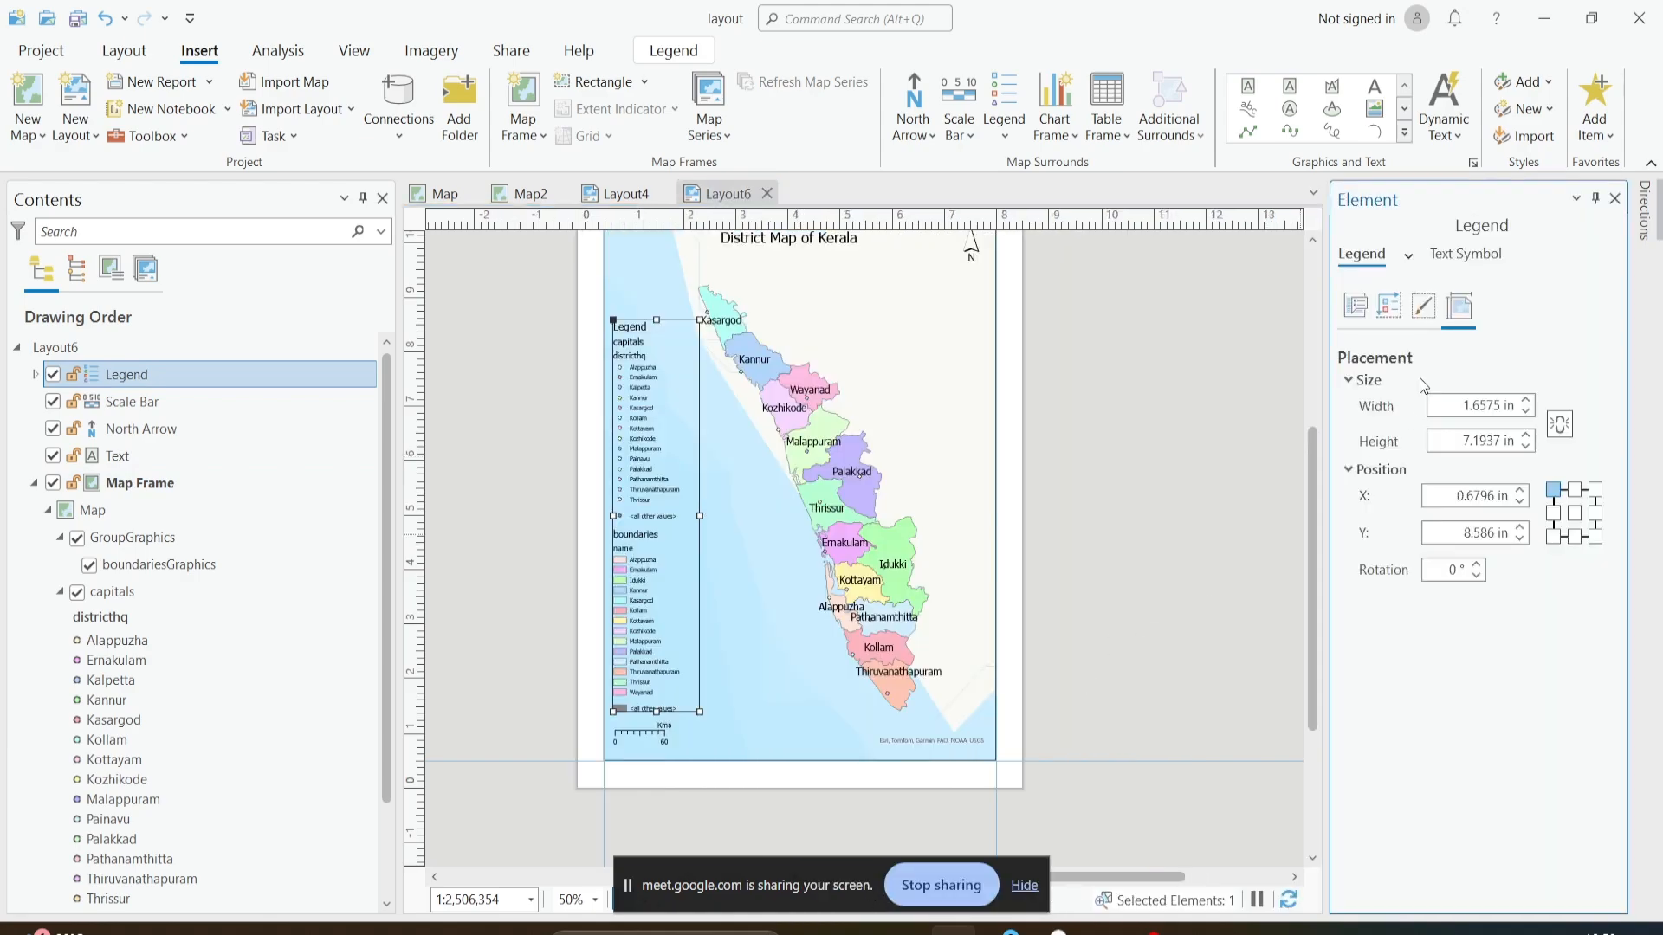
pyautogui.click(1356, 308)
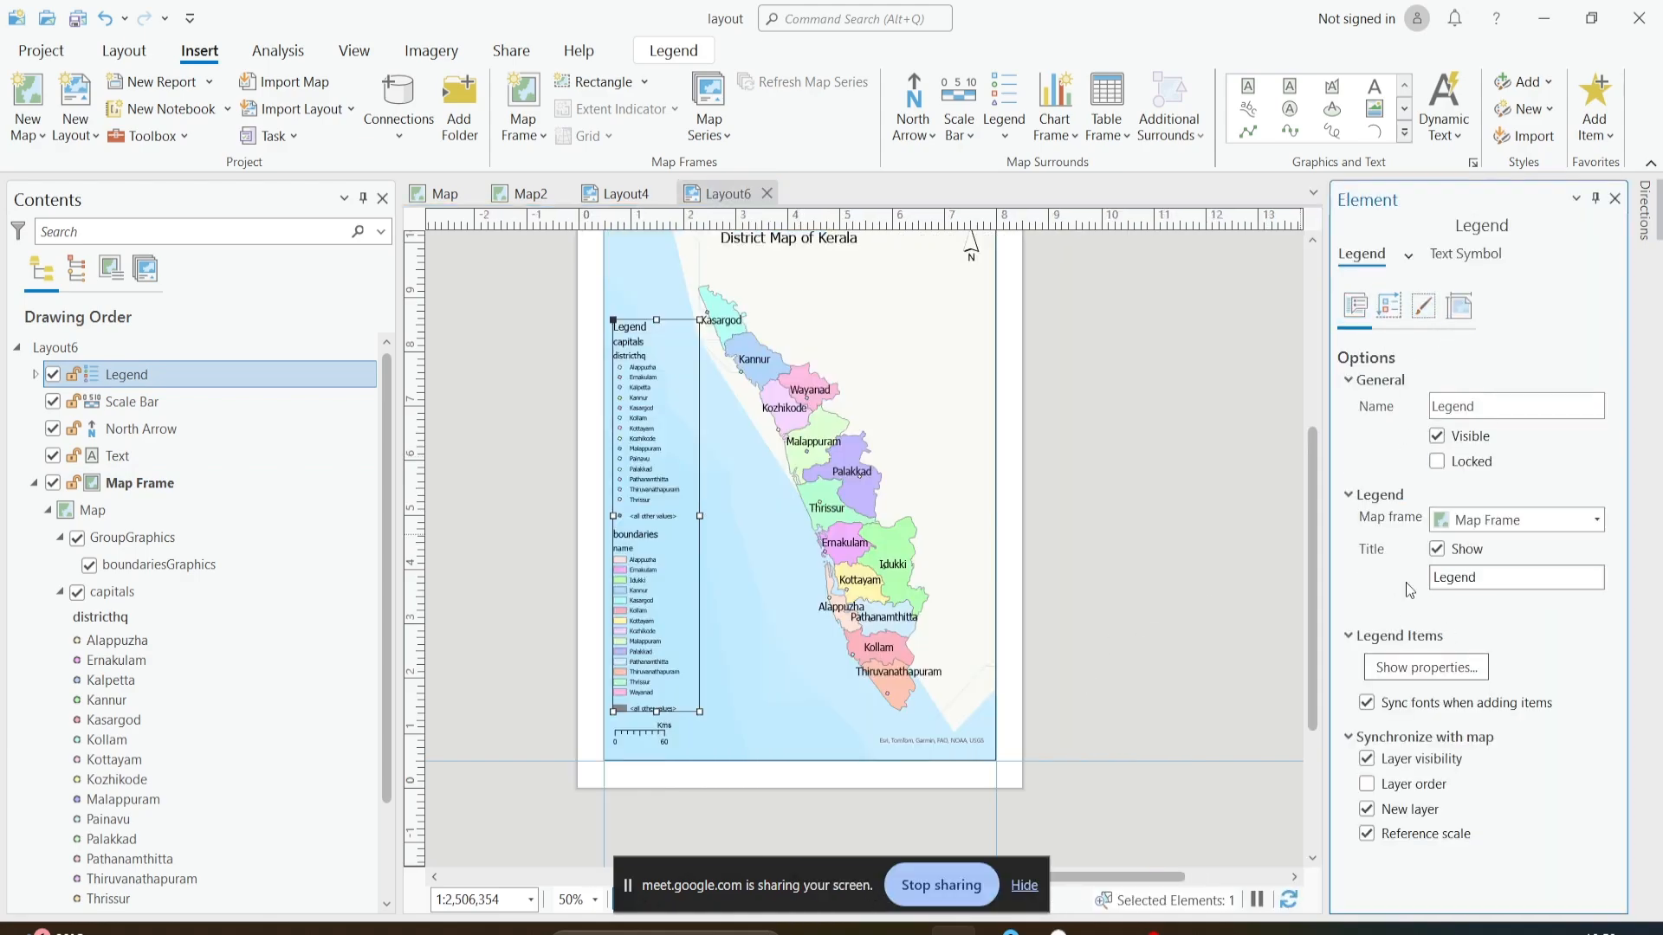
# - Lock the legend and the map frame so that neither can be selected on the layout
pyautogui.click(1437, 438)
pyautogui.click(1464, 464)
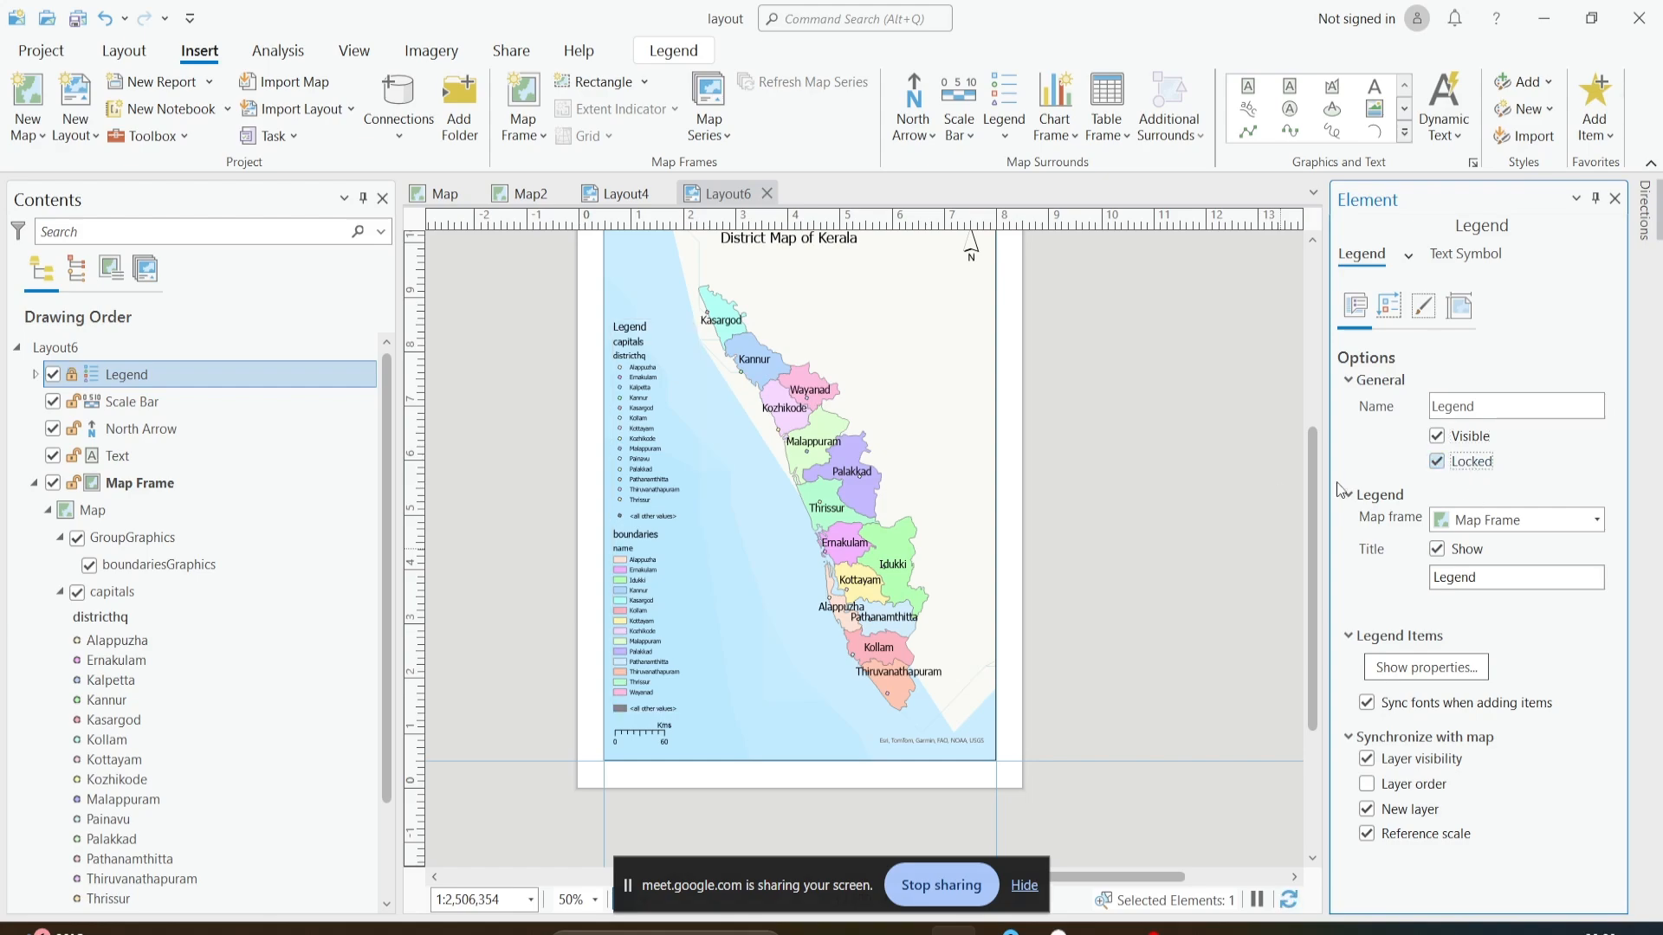
pyautogui.click(646, 454)
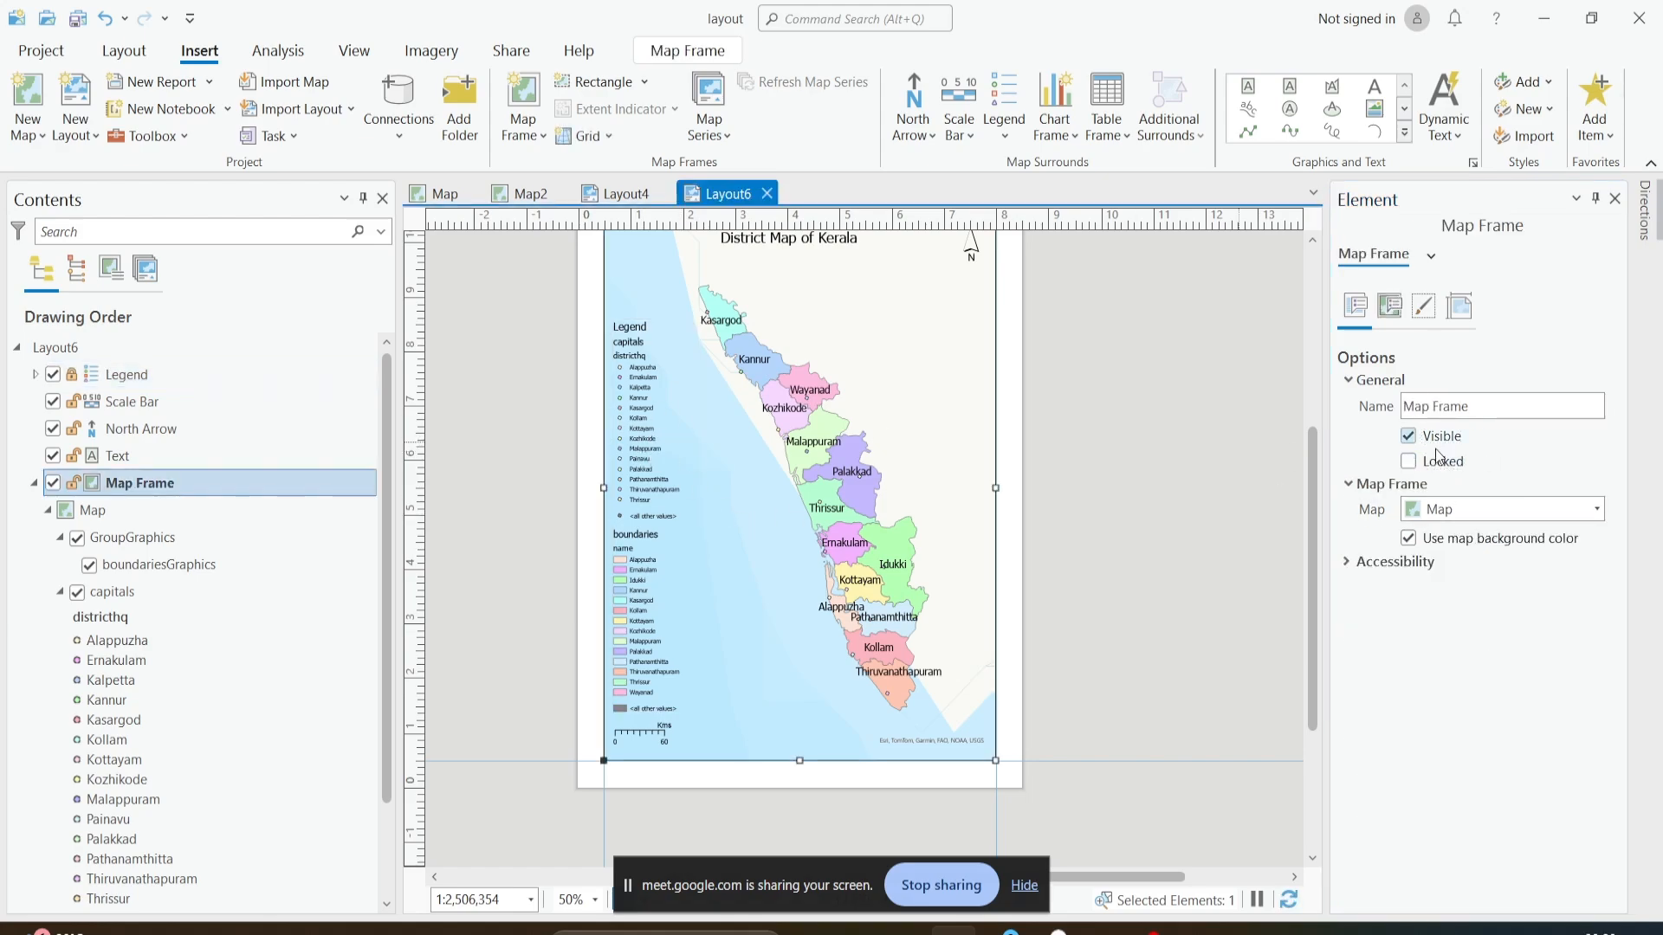
pyautogui.click(1440, 459)
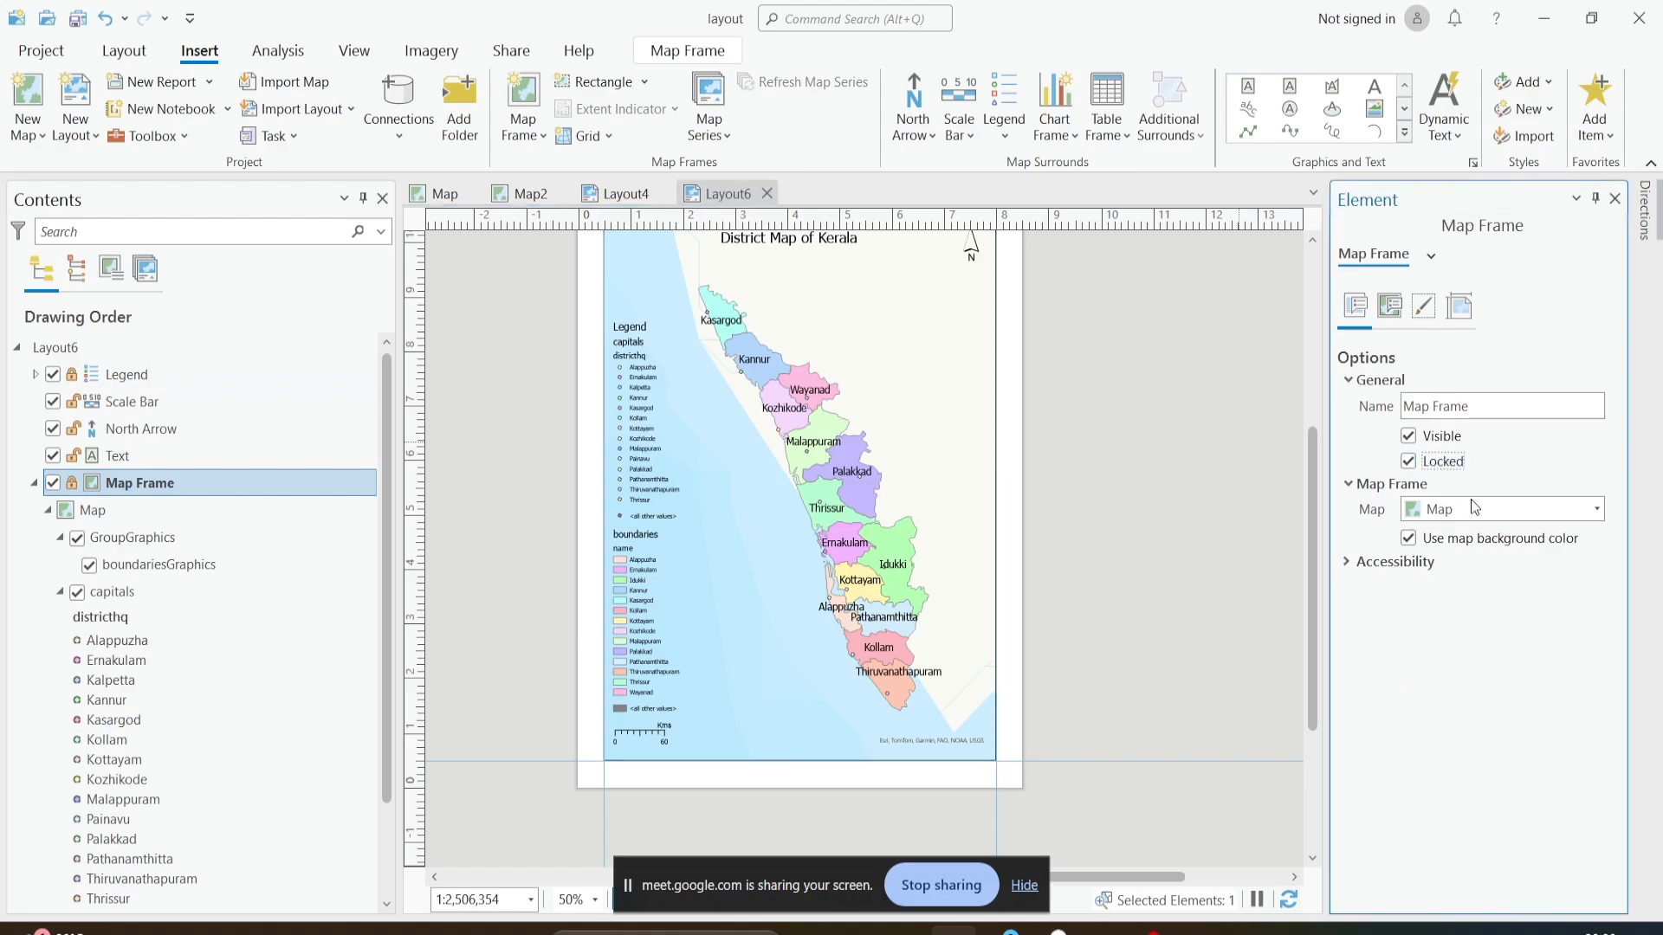
pyautogui.click(608, 427)
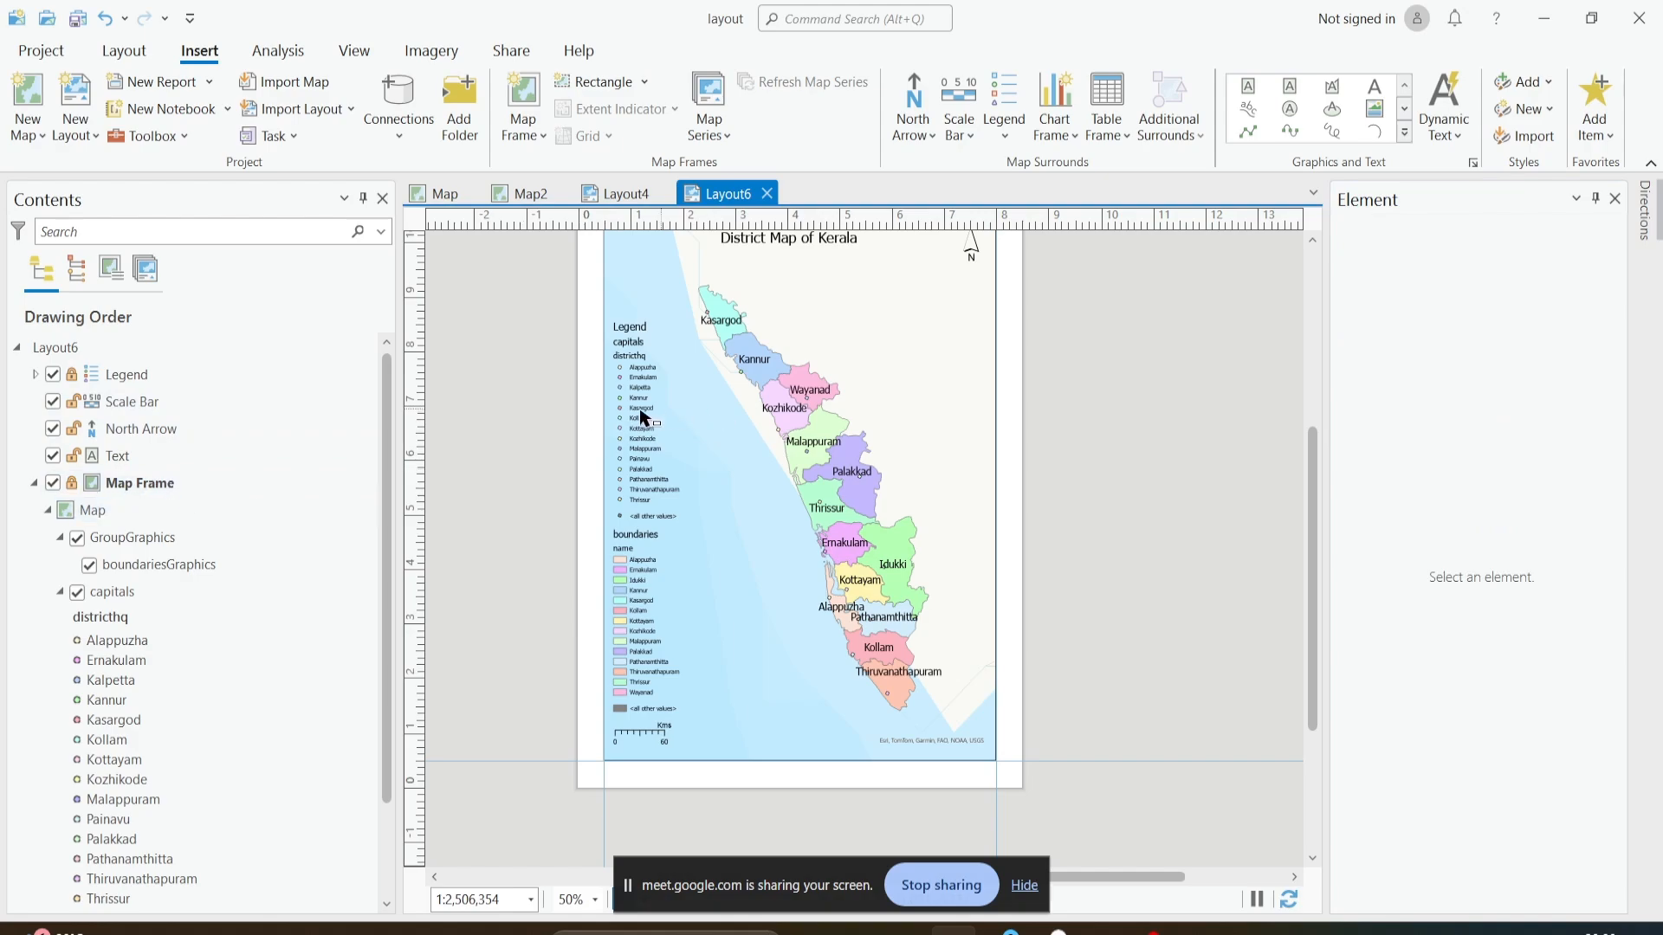
# - Unlock the legend, and try its title's visibility setting, leaving the title shown
pyautogui.click(163, 376)
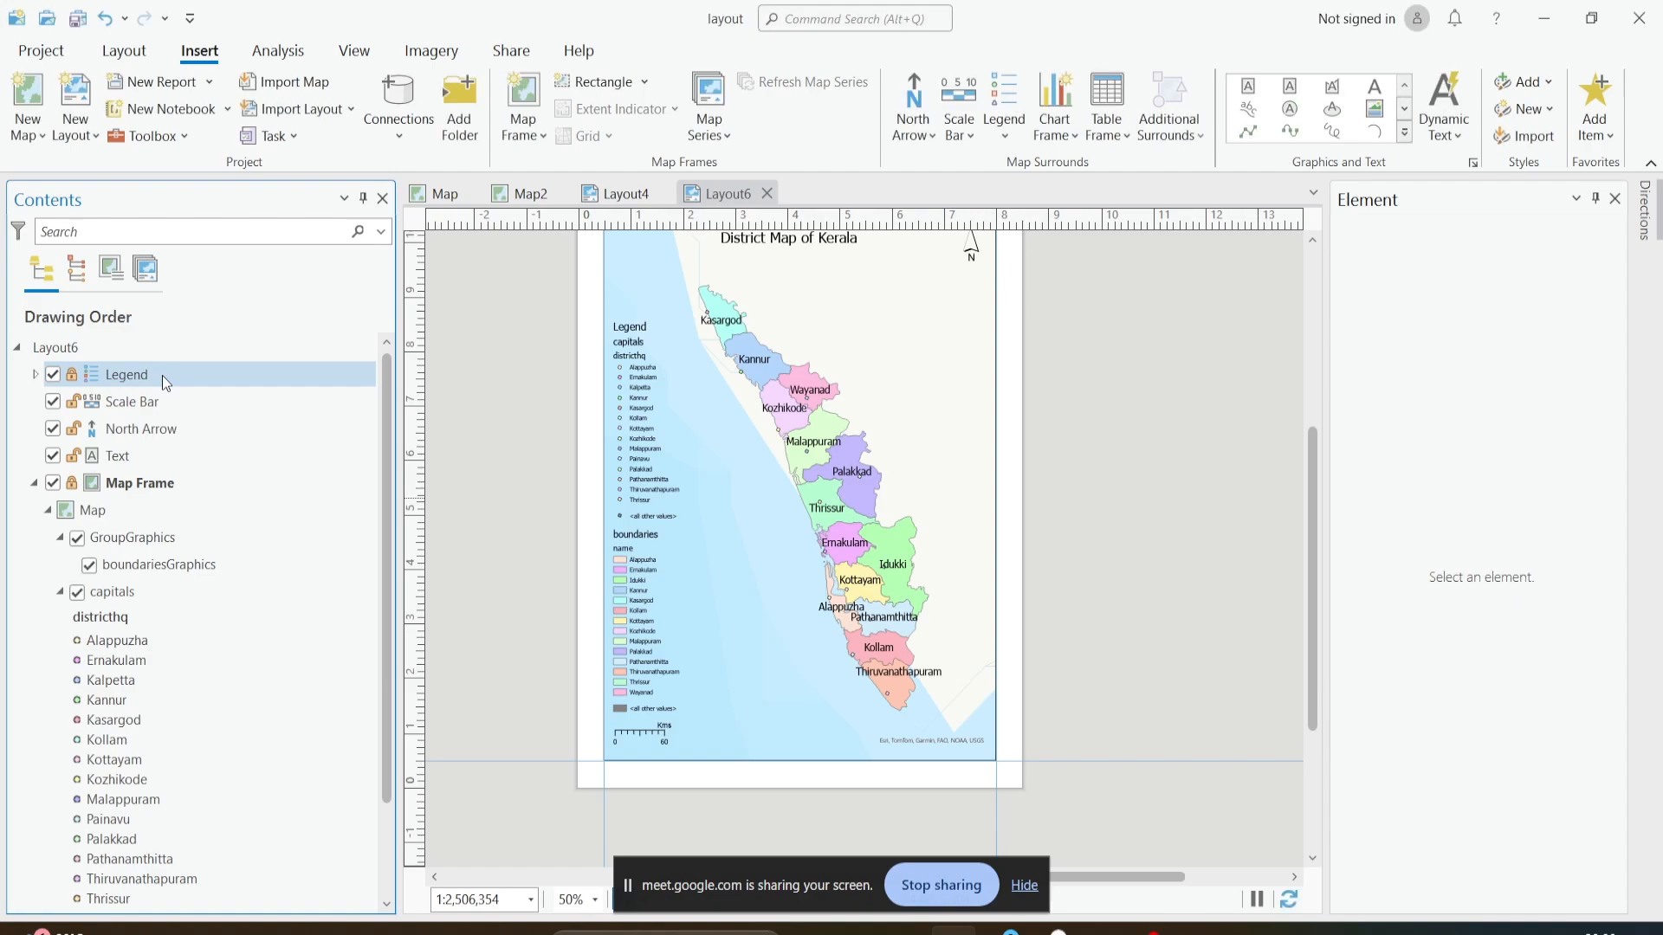
pyautogui.rightClick(122, 375)
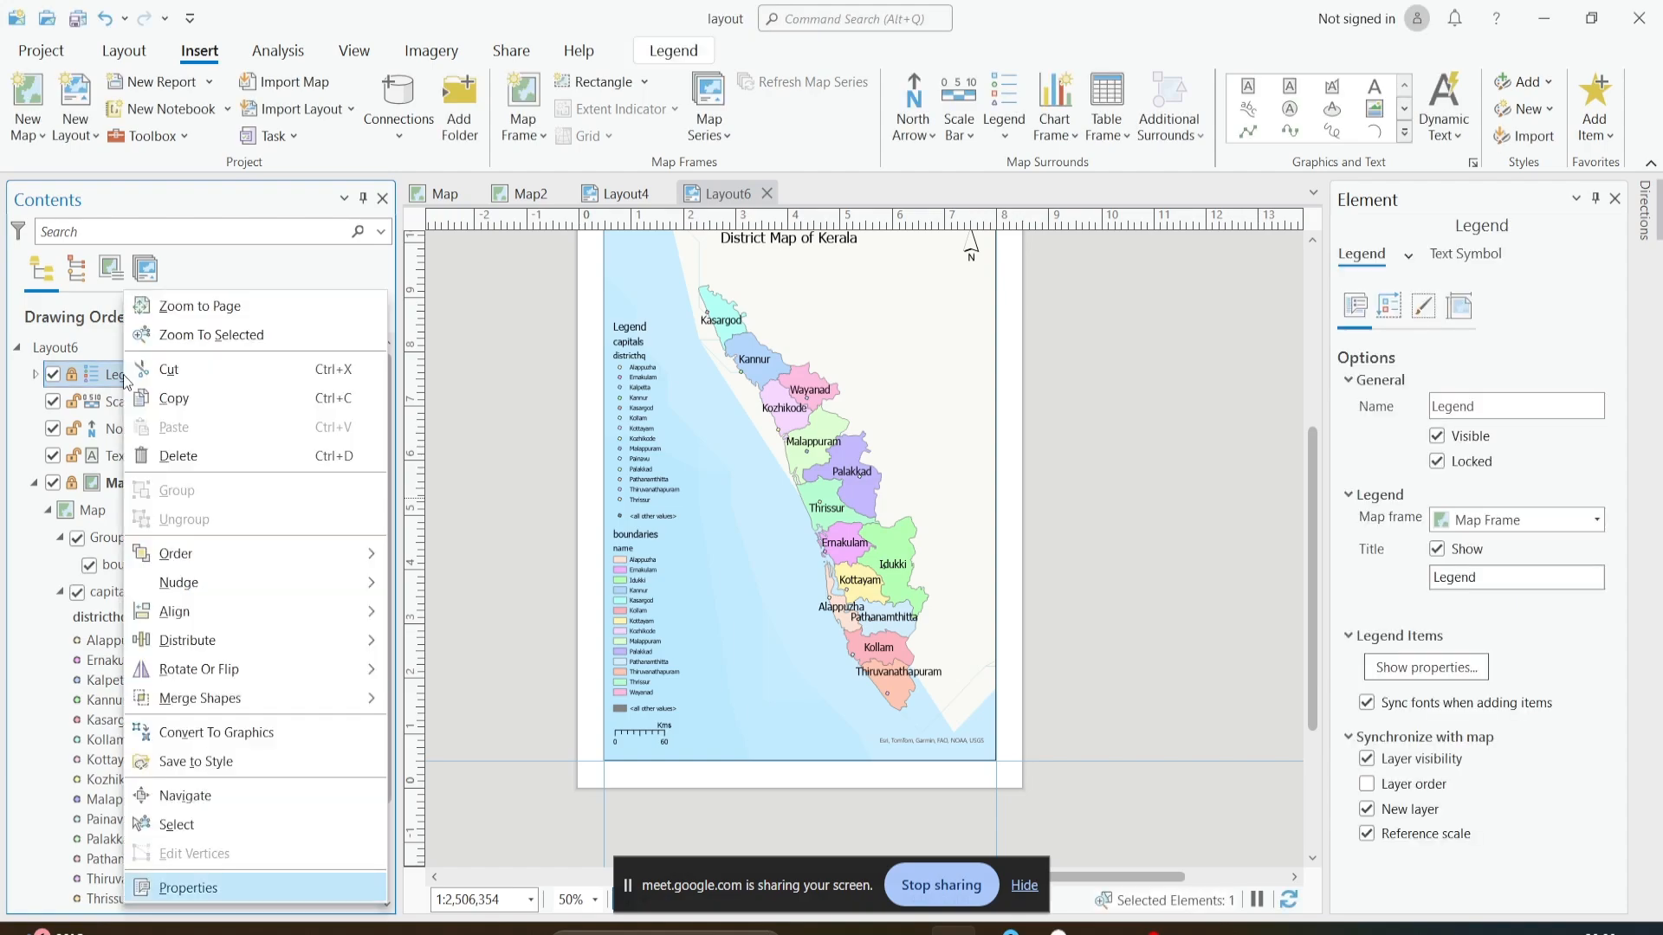
pyautogui.click(1437, 461)
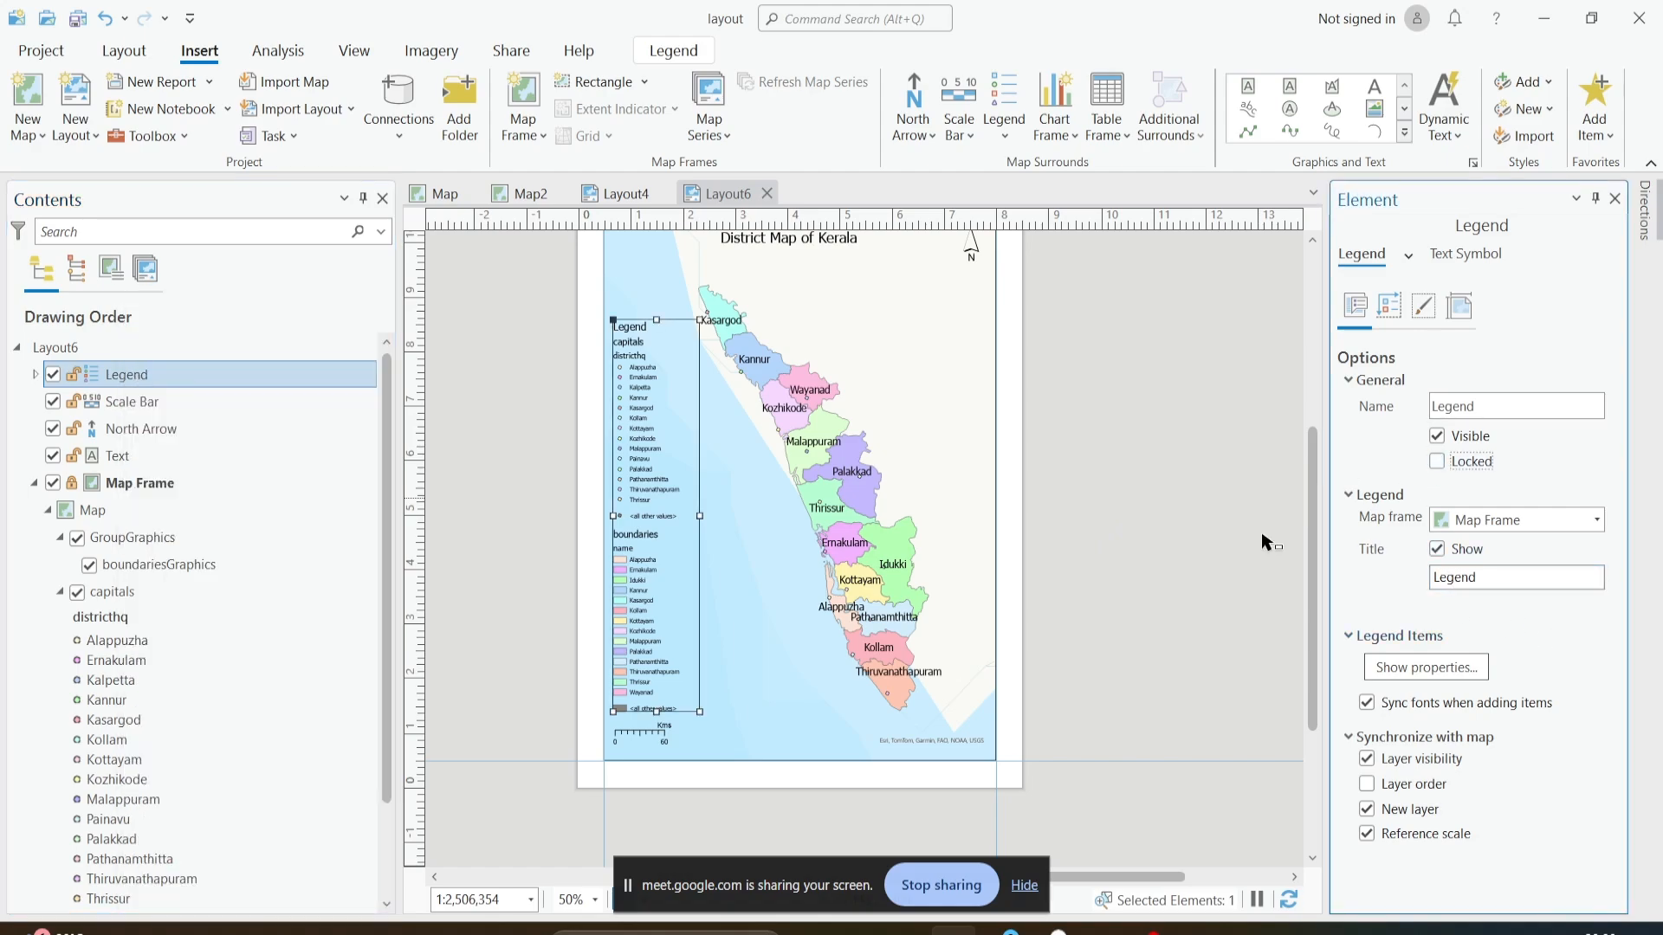
pyautogui.click(1440, 552)
# - Hide the layer names and headings of the capitals and boundaries legend items
pyautogui.click(1428, 667)
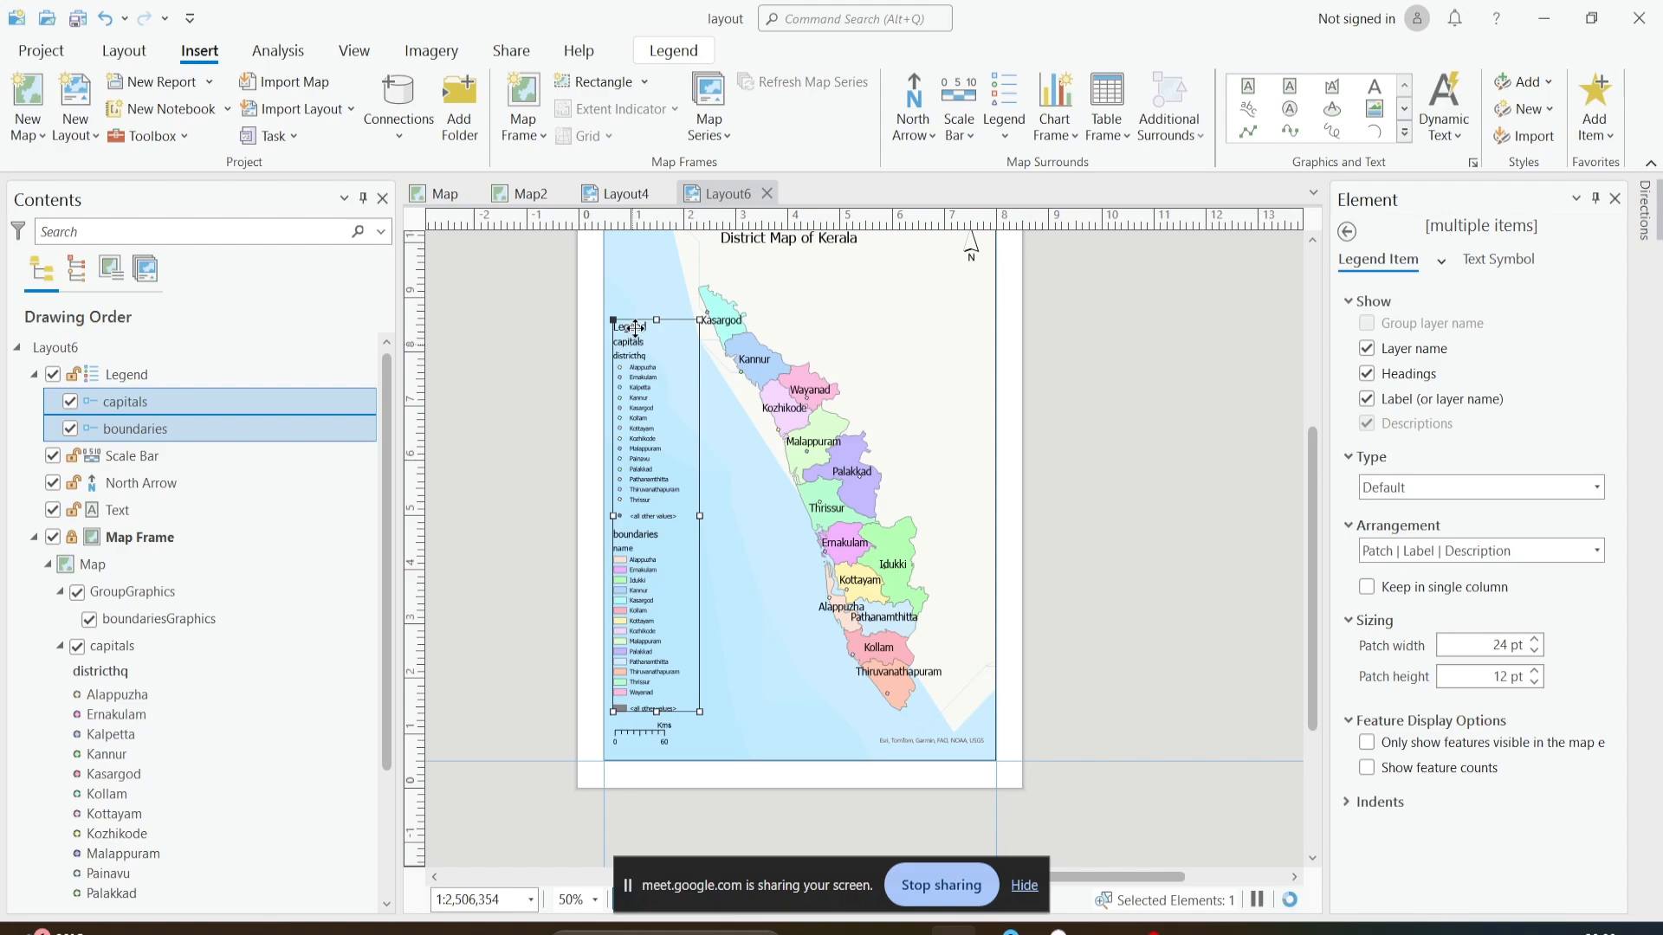
pyautogui.scroll(2, 636, 327)
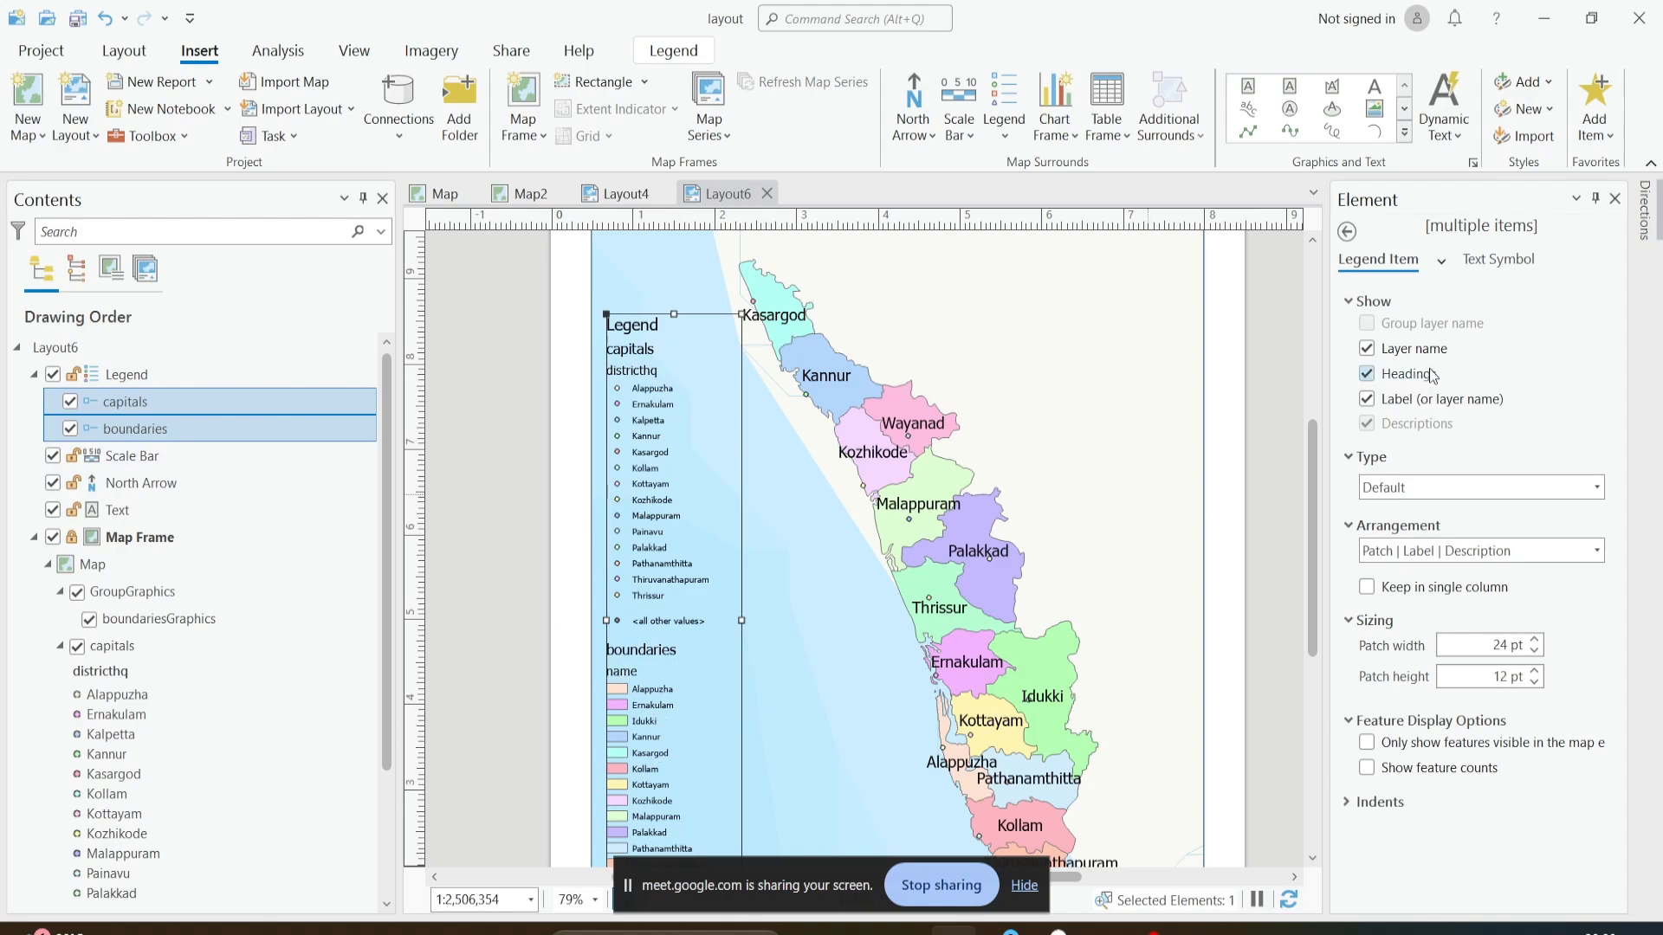
pyautogui.click(1381, 357)
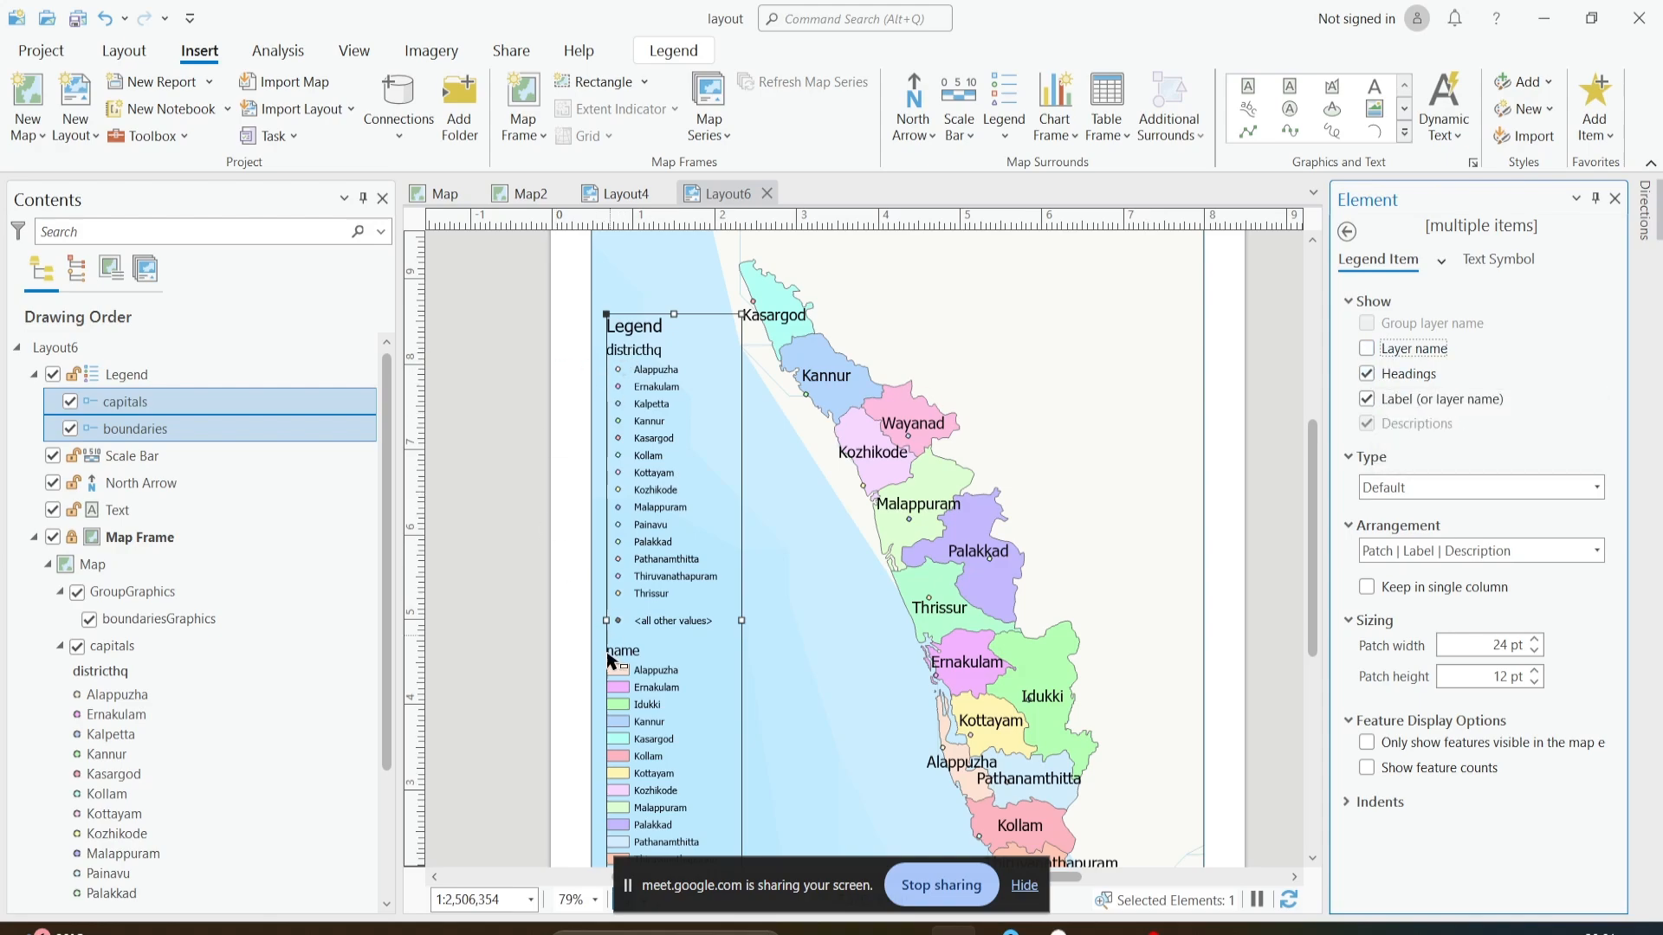
pyautogui.click(1414, 379)
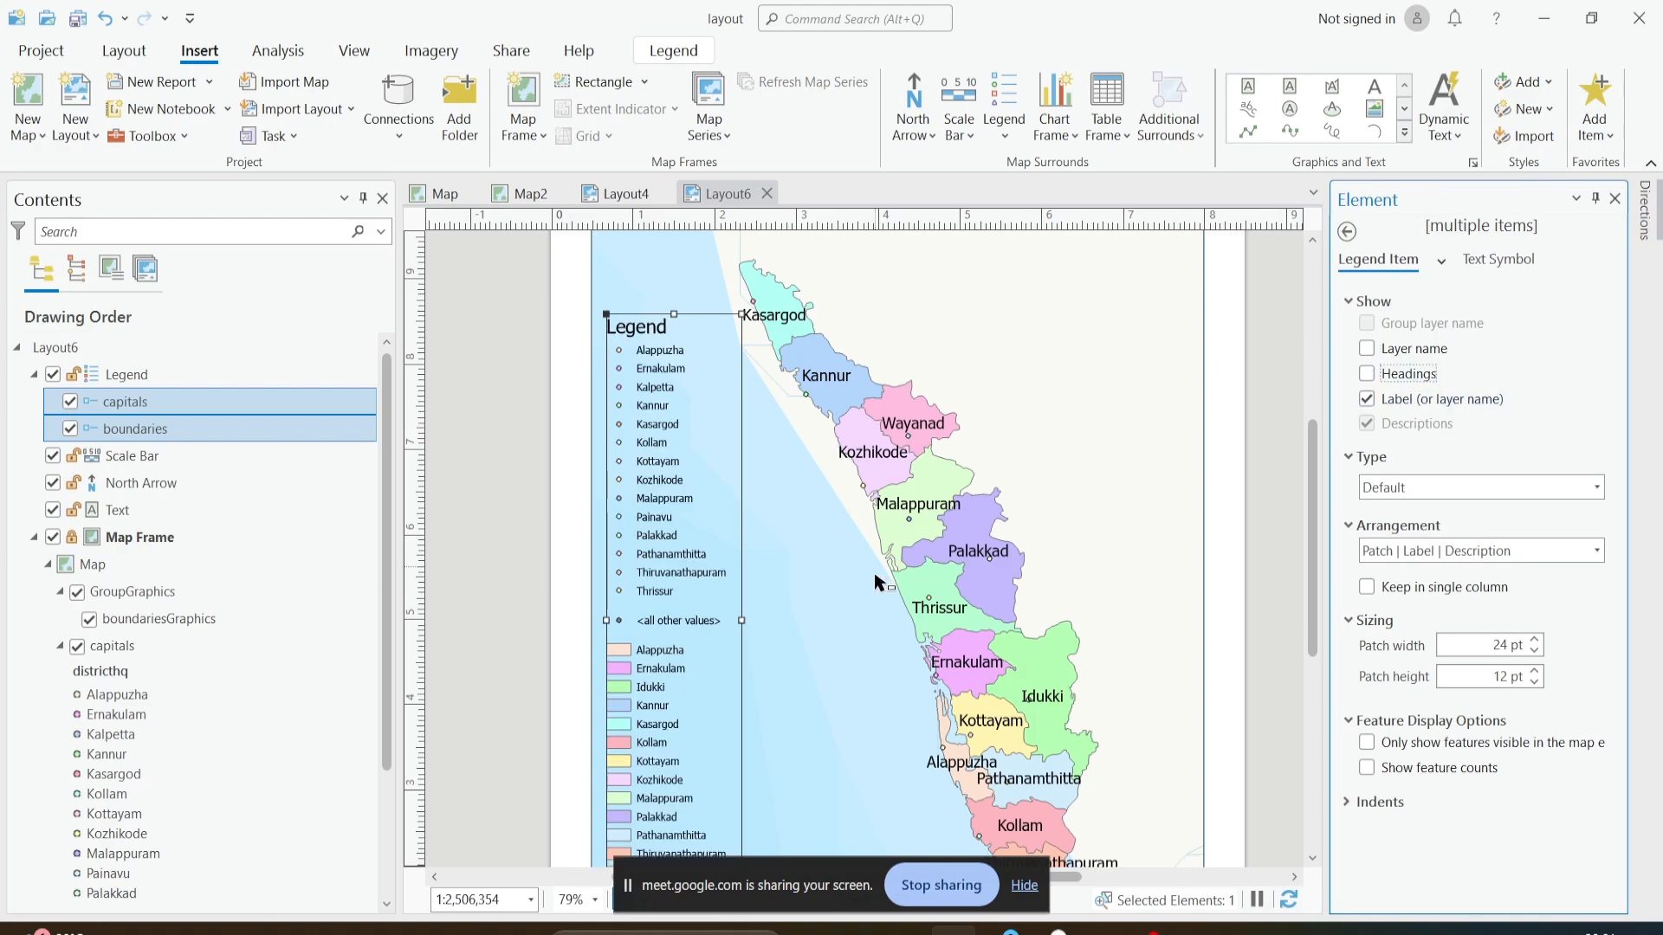
pyautogui.scroll(-2, 857, 606)
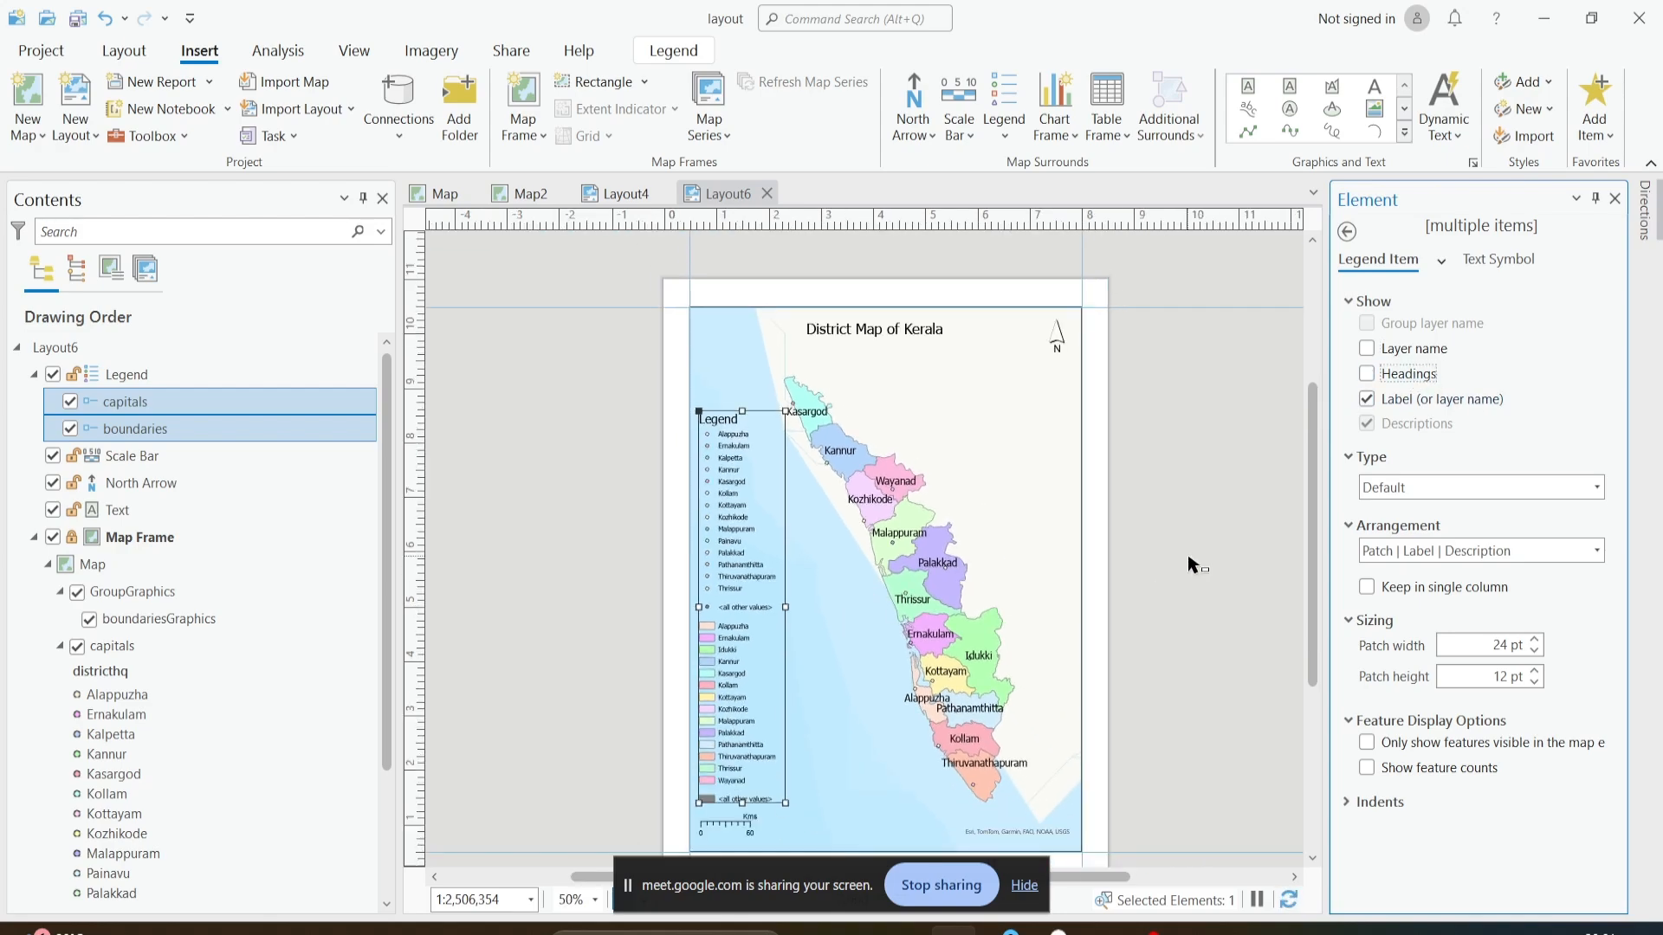
# - Try the Label | Patch | Description arrangement on the legend items and return it to Patch | Label | Description
pyautogui.click(1448, 488)
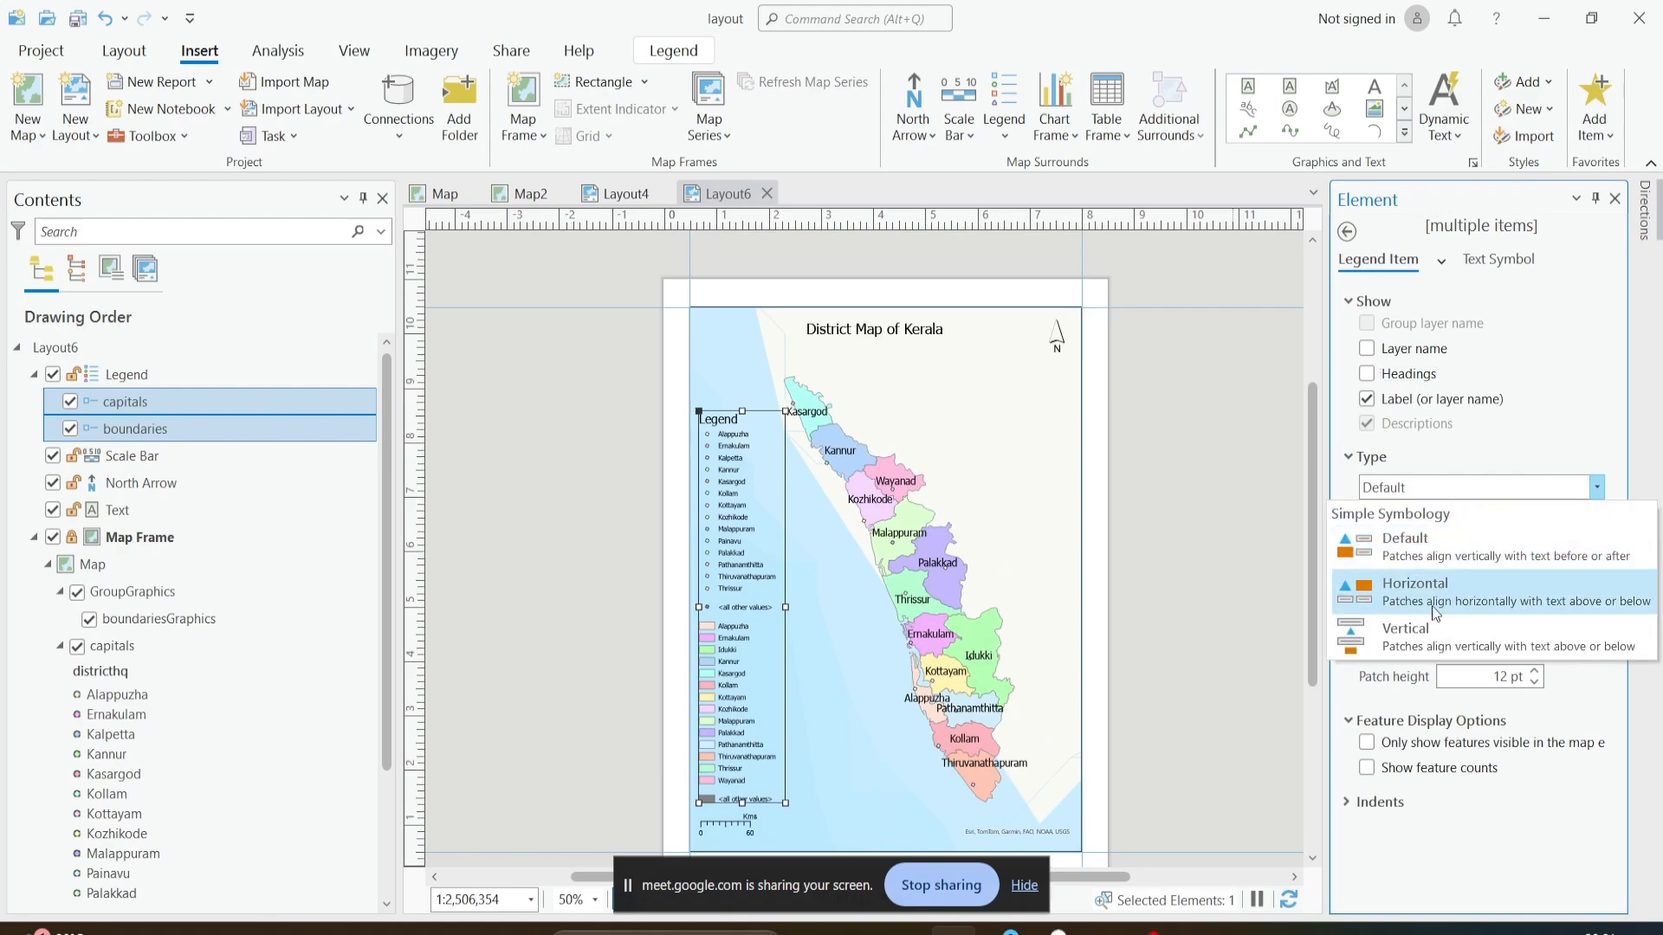
pyautogui.click(769, 549)
pyautogui.moveTo(791, 532); pyautogui.dragTo(761, 454)
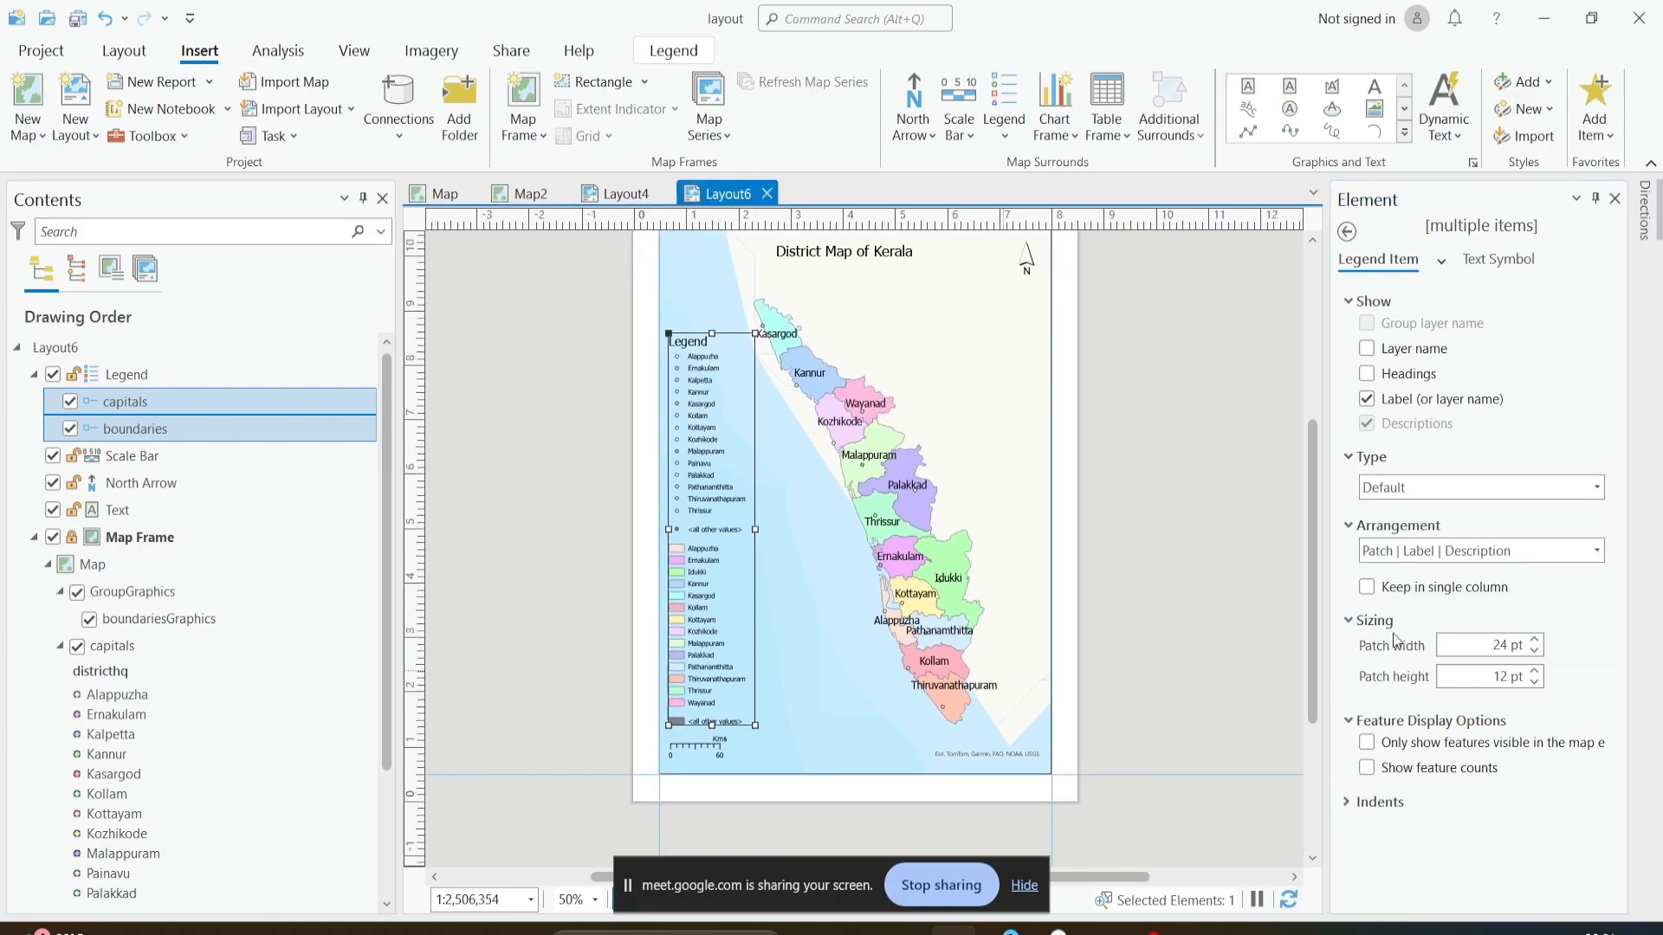
pyautogui.click(1430, 550)
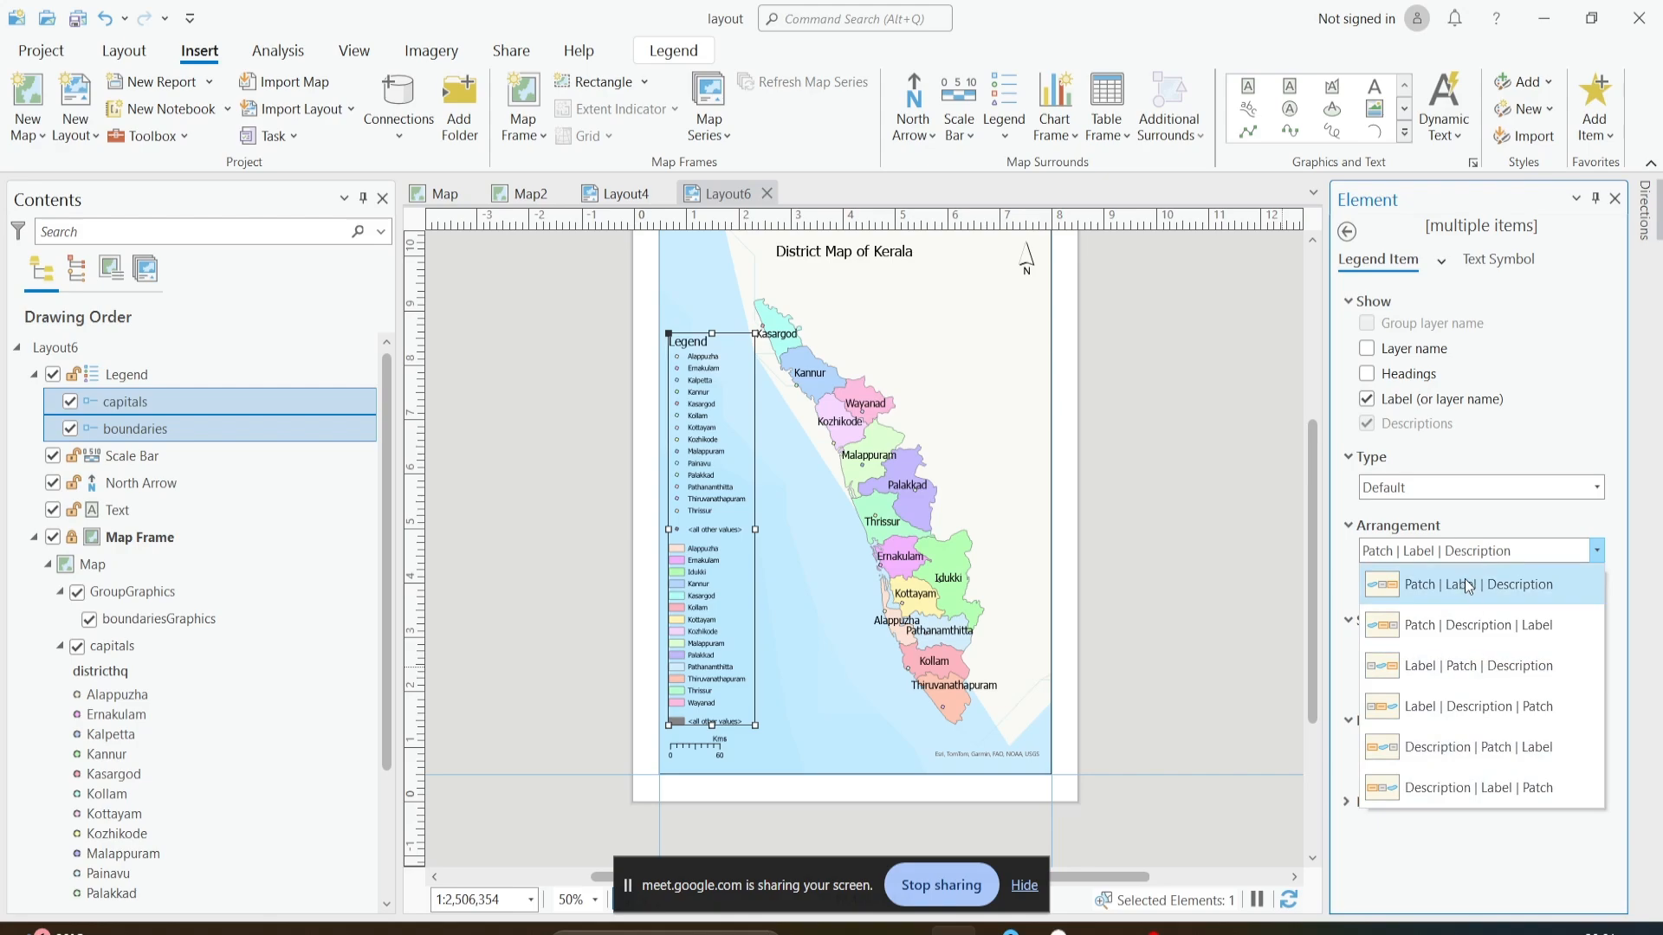
pyautogui.click(1499, 668)
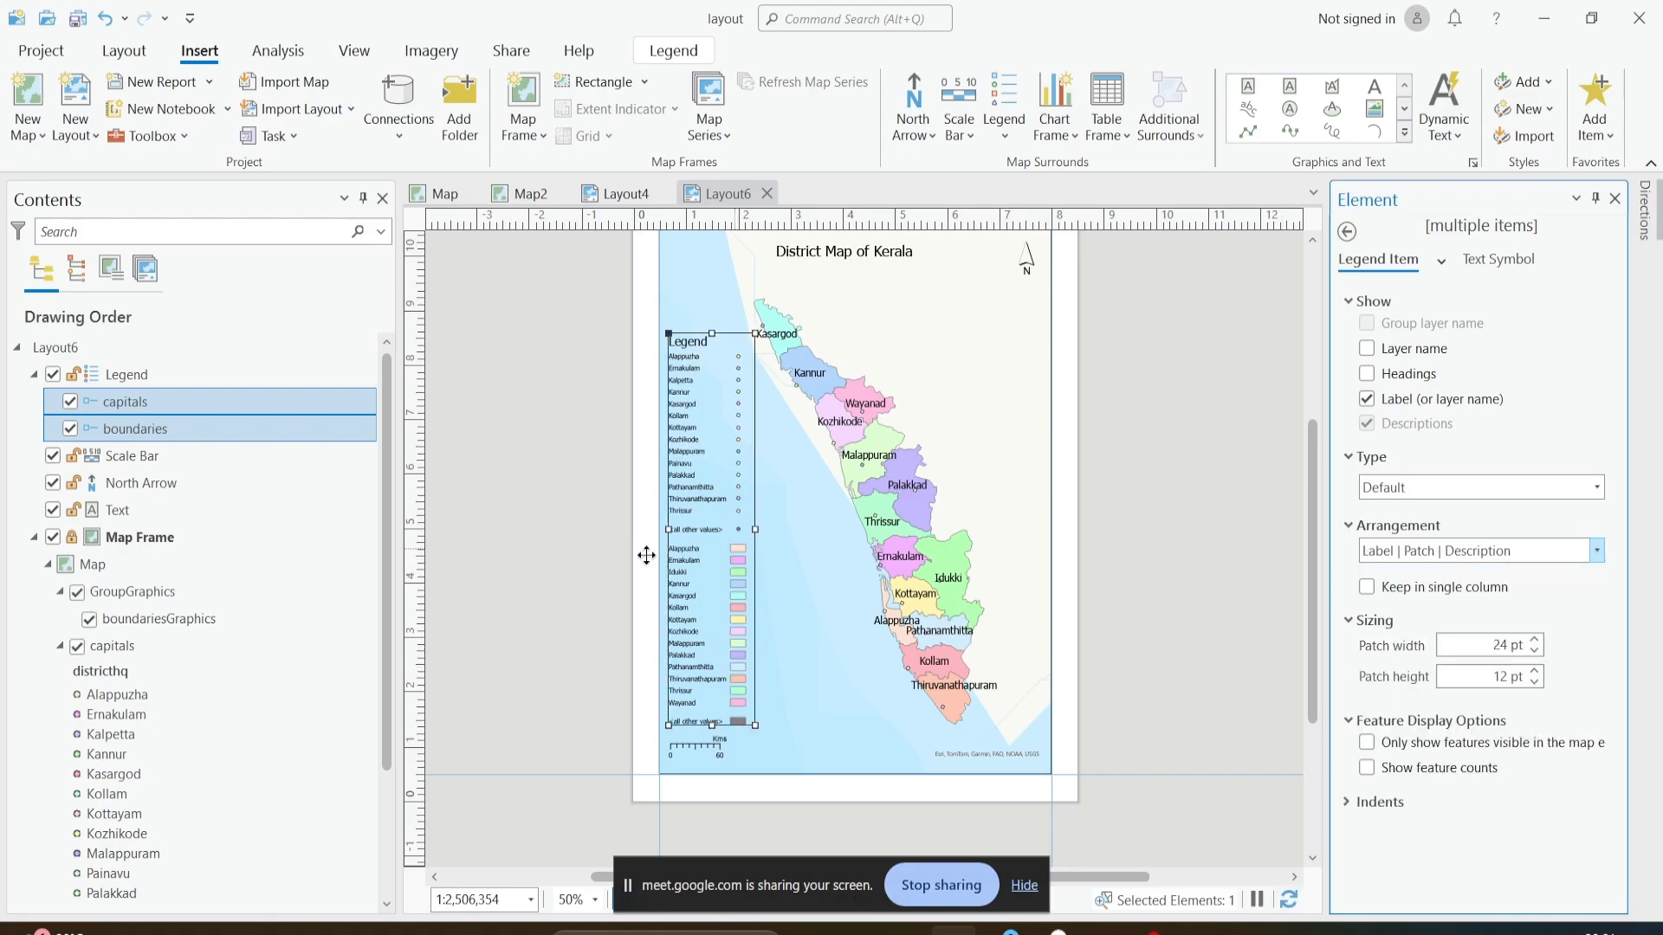
pyautogui.click(1440, 555)
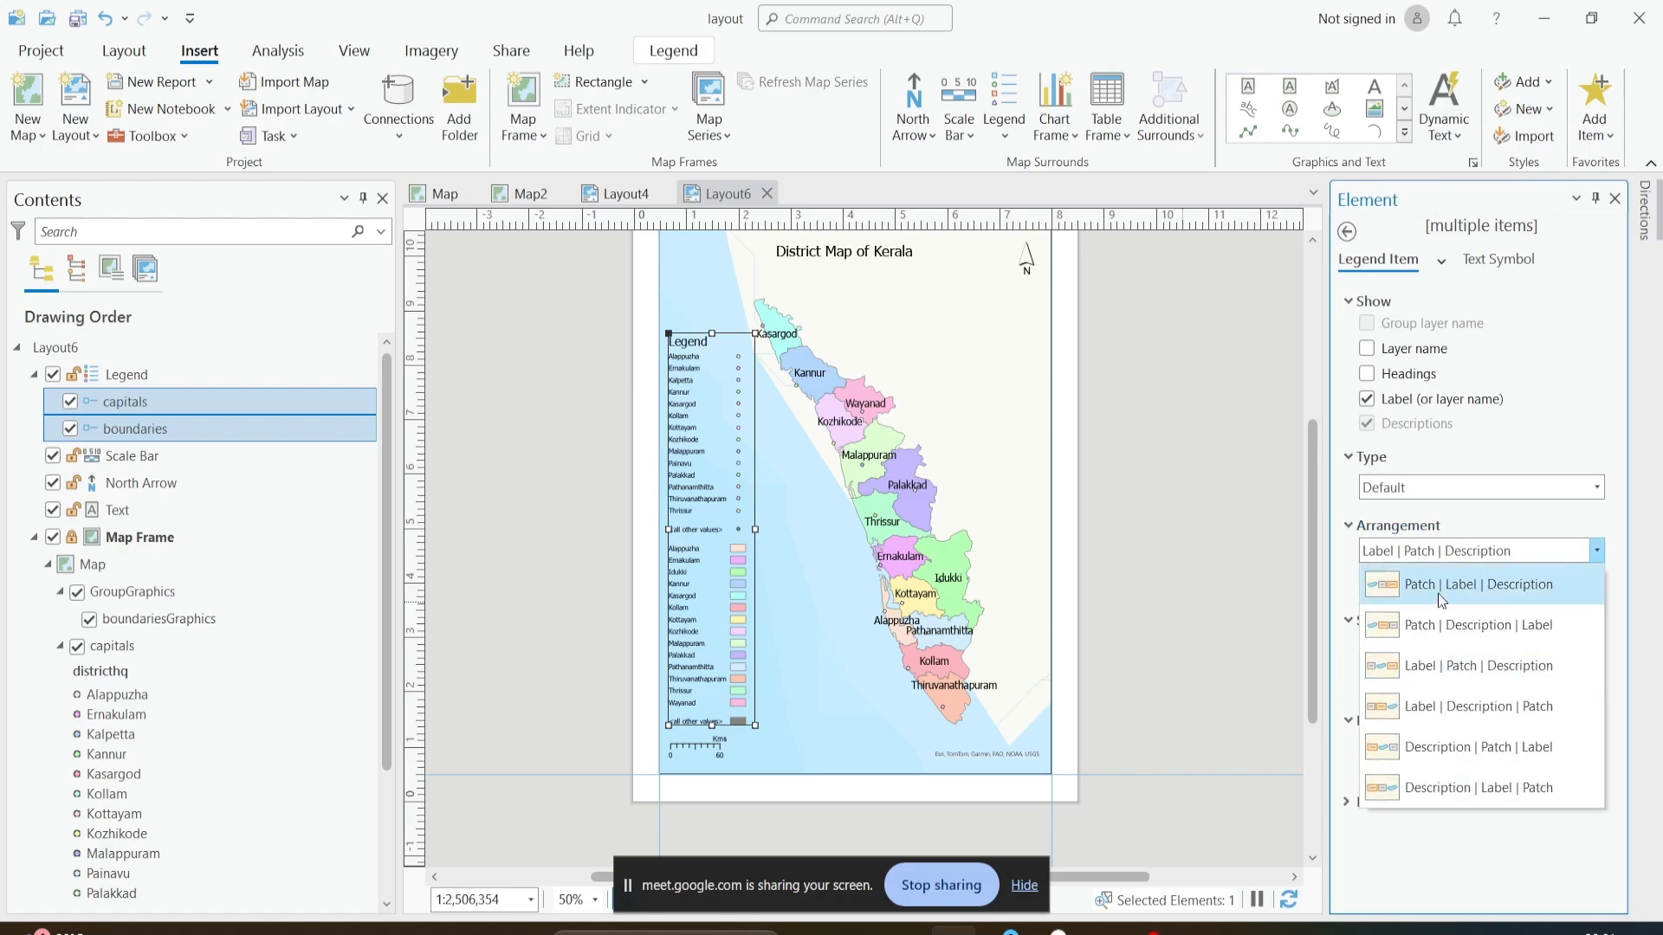
pyautogui.click(1437, 589)
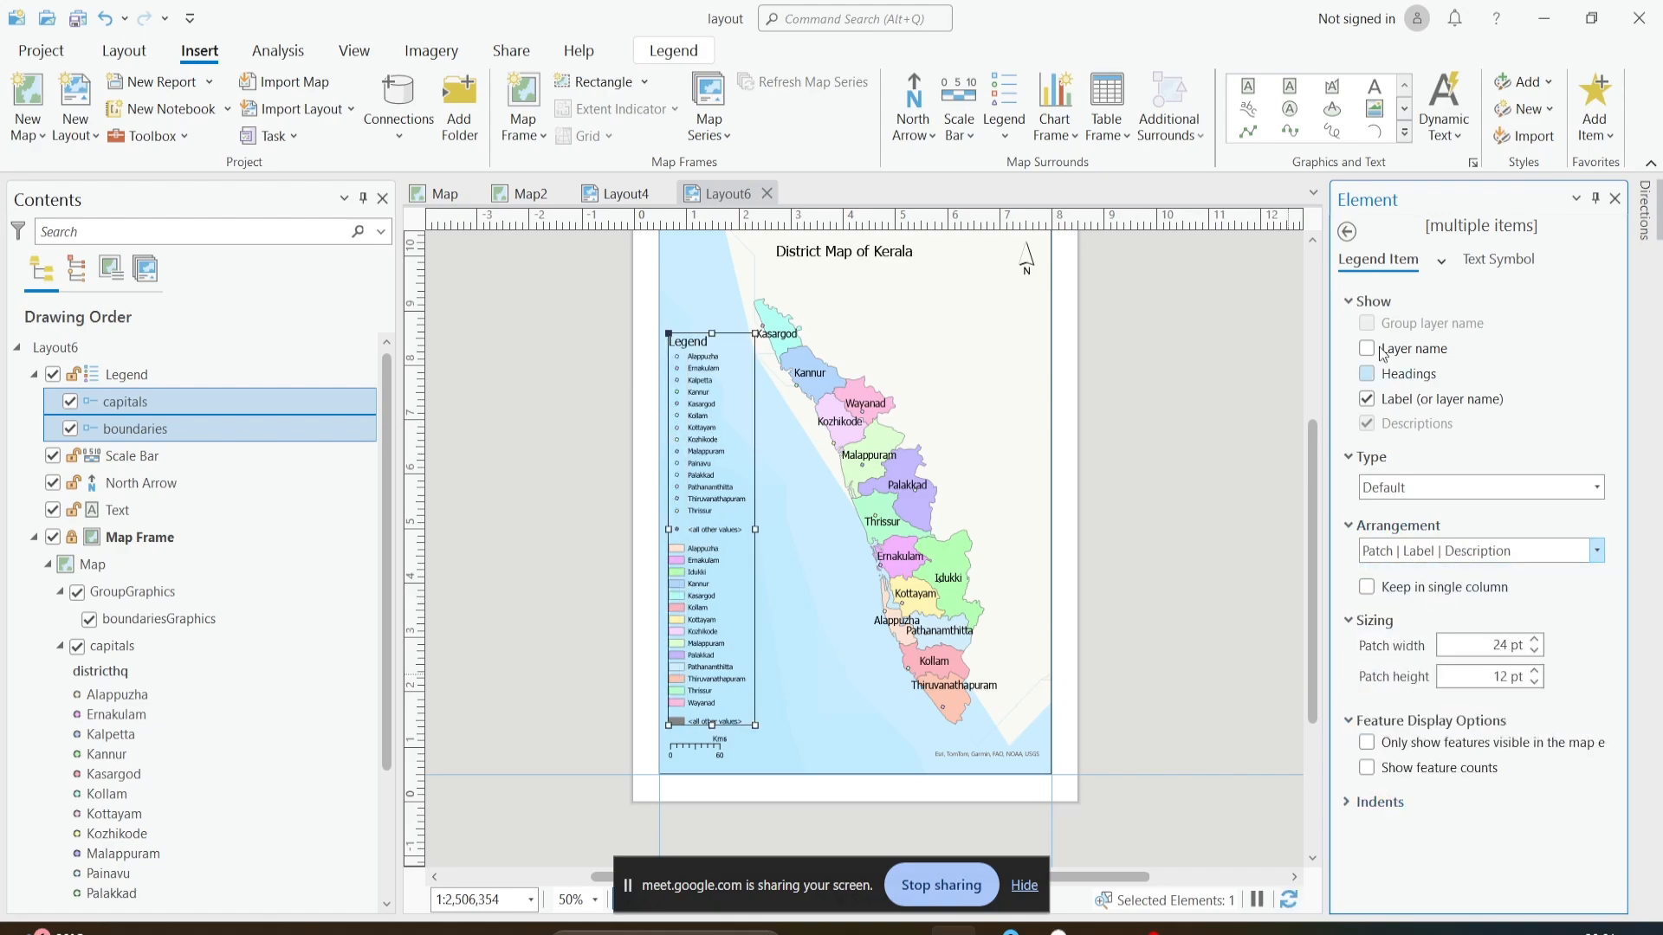
# - Examine the legend's fitting strategy choices, border, background and shadow, placement, and legend item options
pyautogui.click(1347, 232)
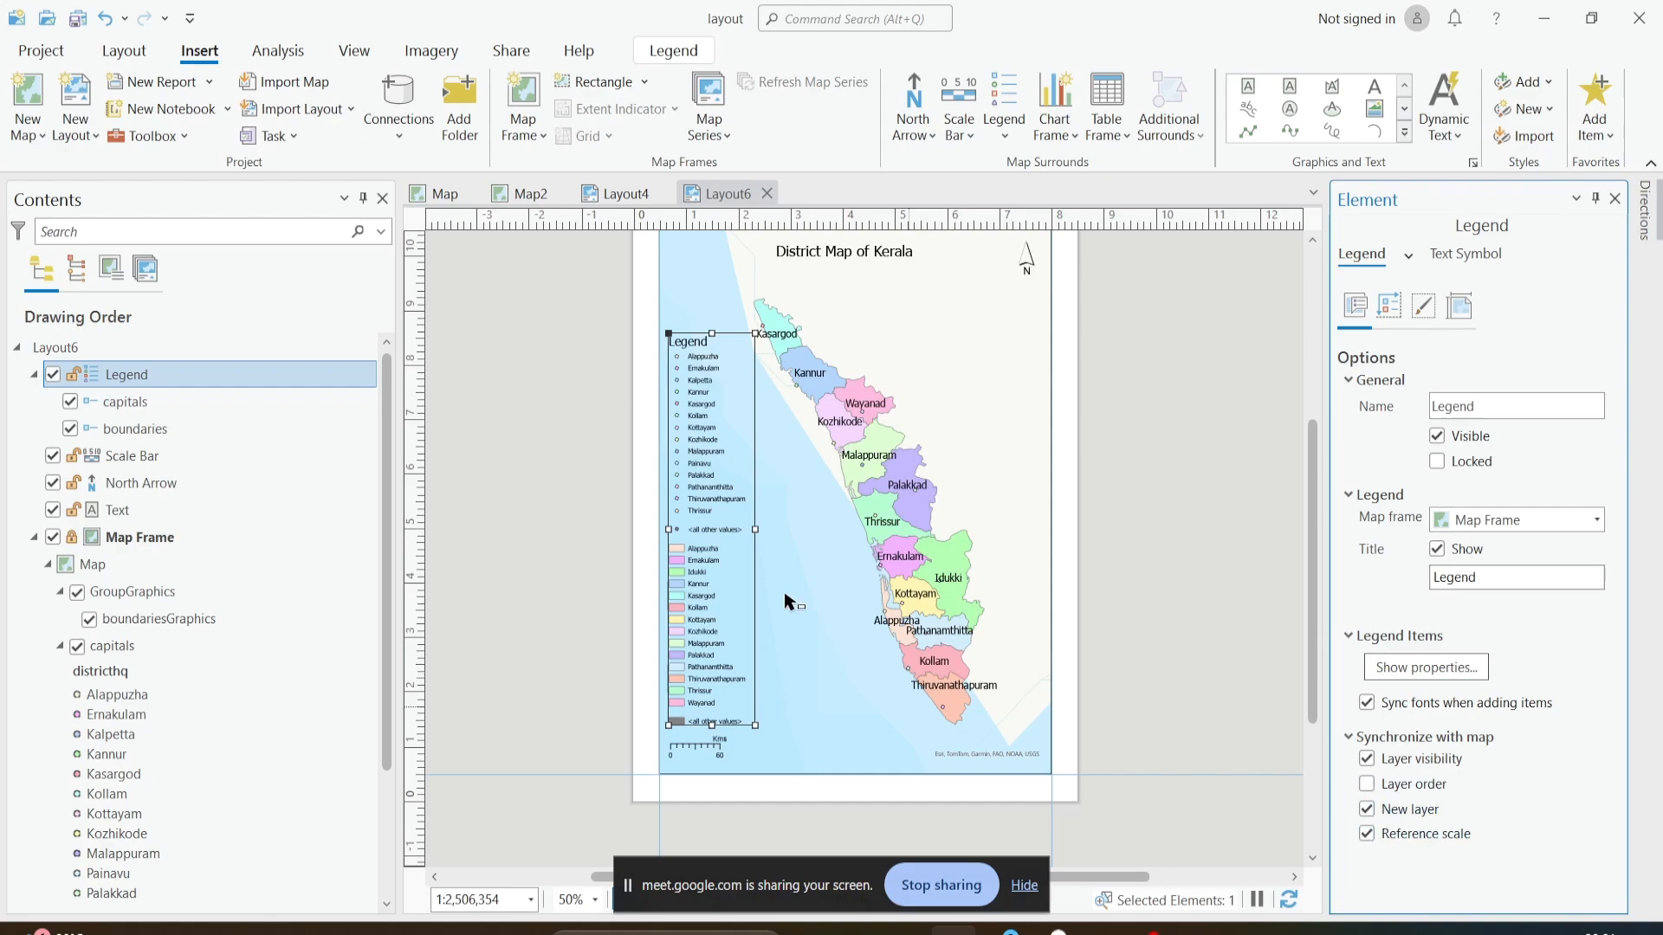
pyautogui.click(1390, 305)
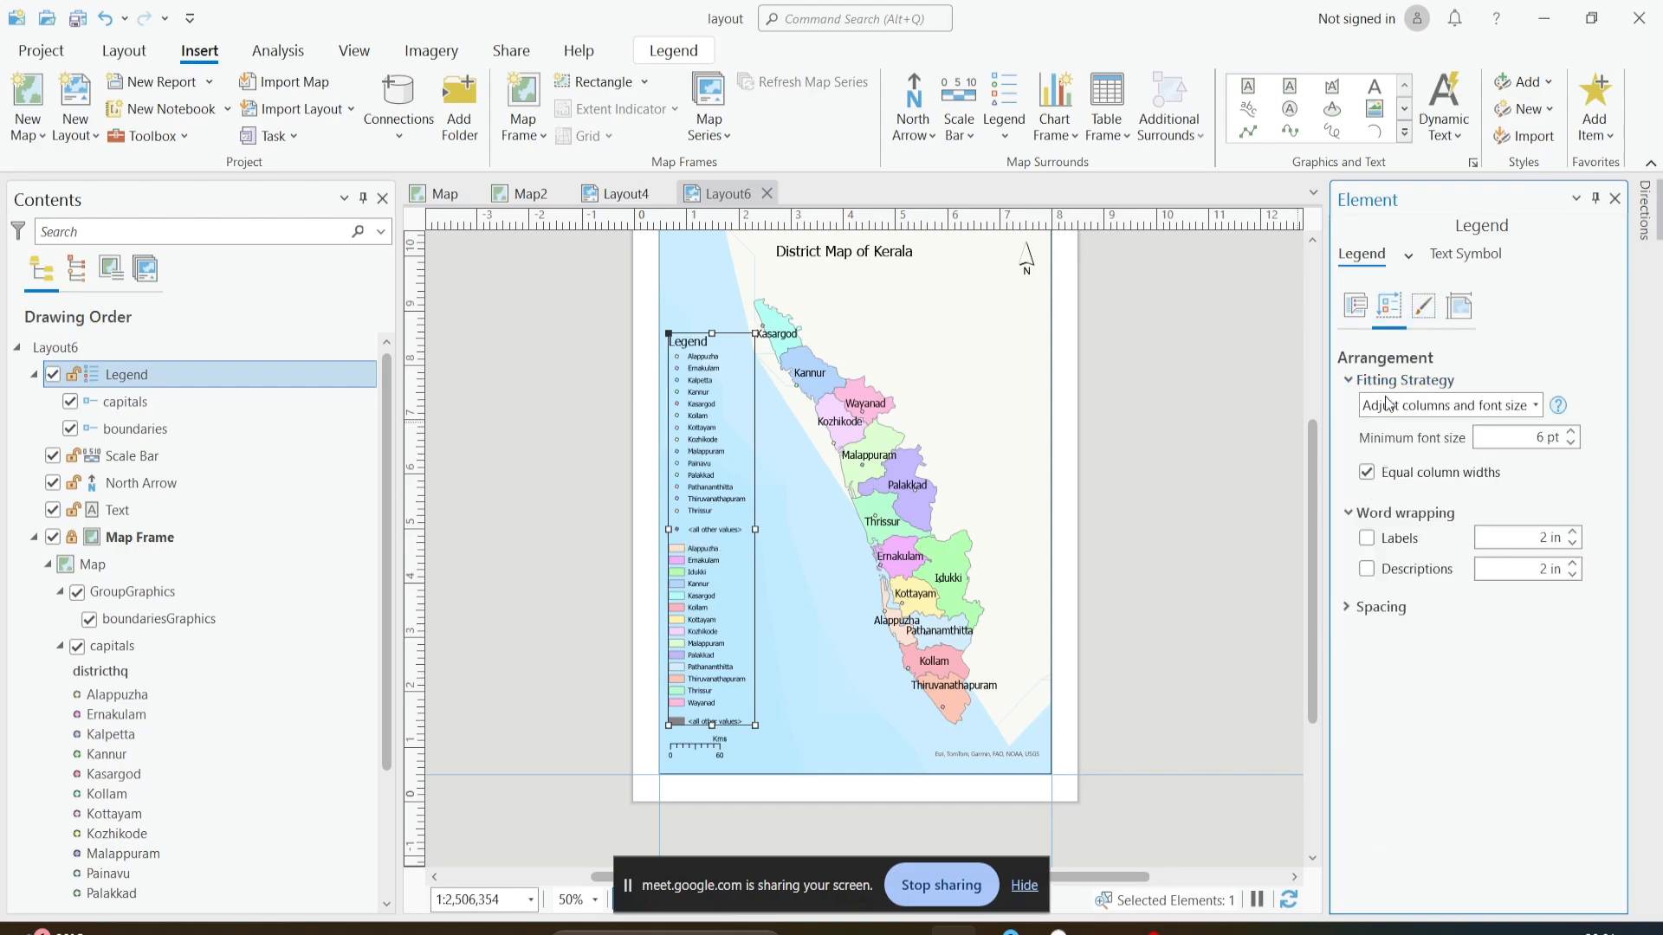
pyautogui.click(1535, 406)
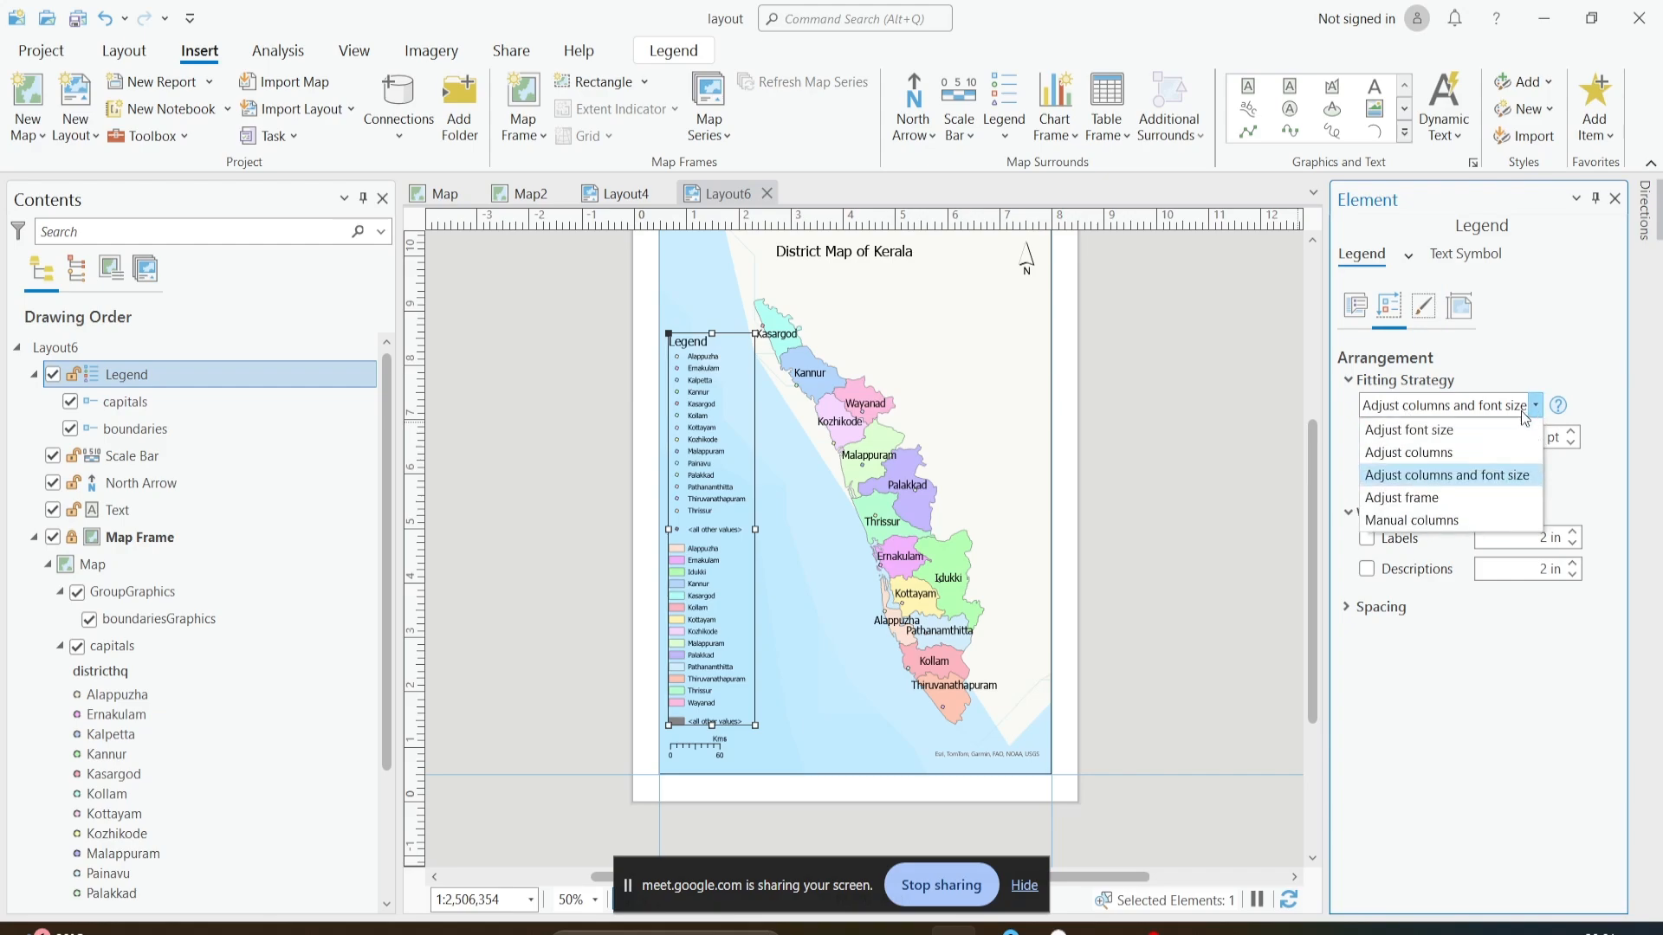
pyautogui.click(1449, 680)
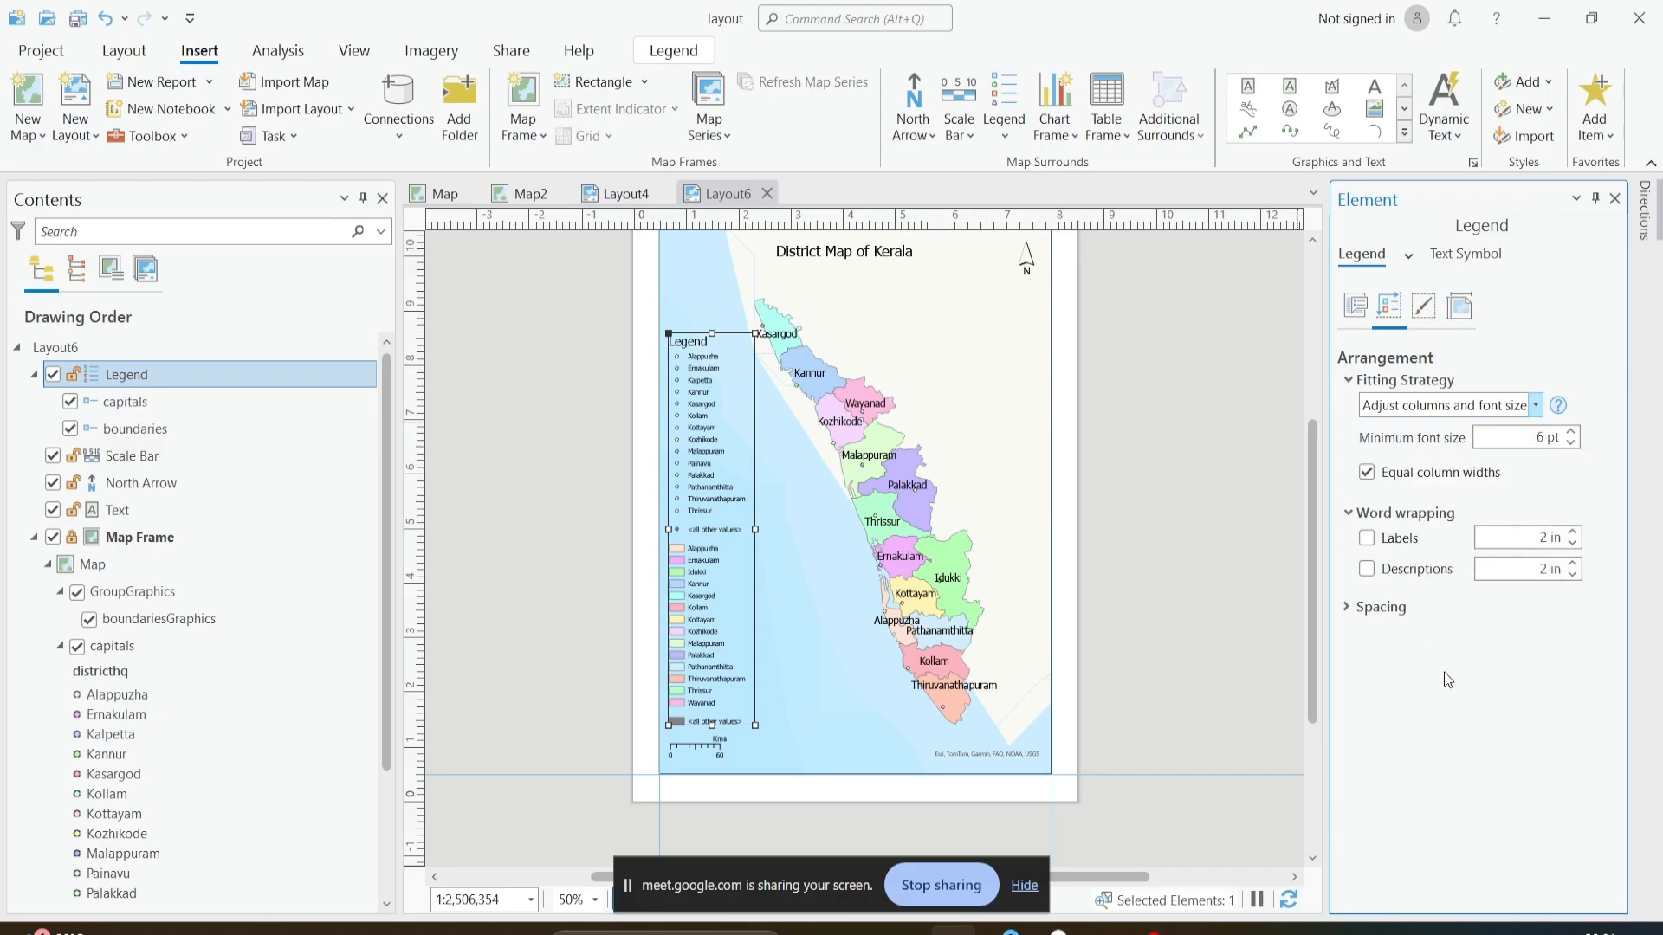
pyautogui.click(1436, 317)
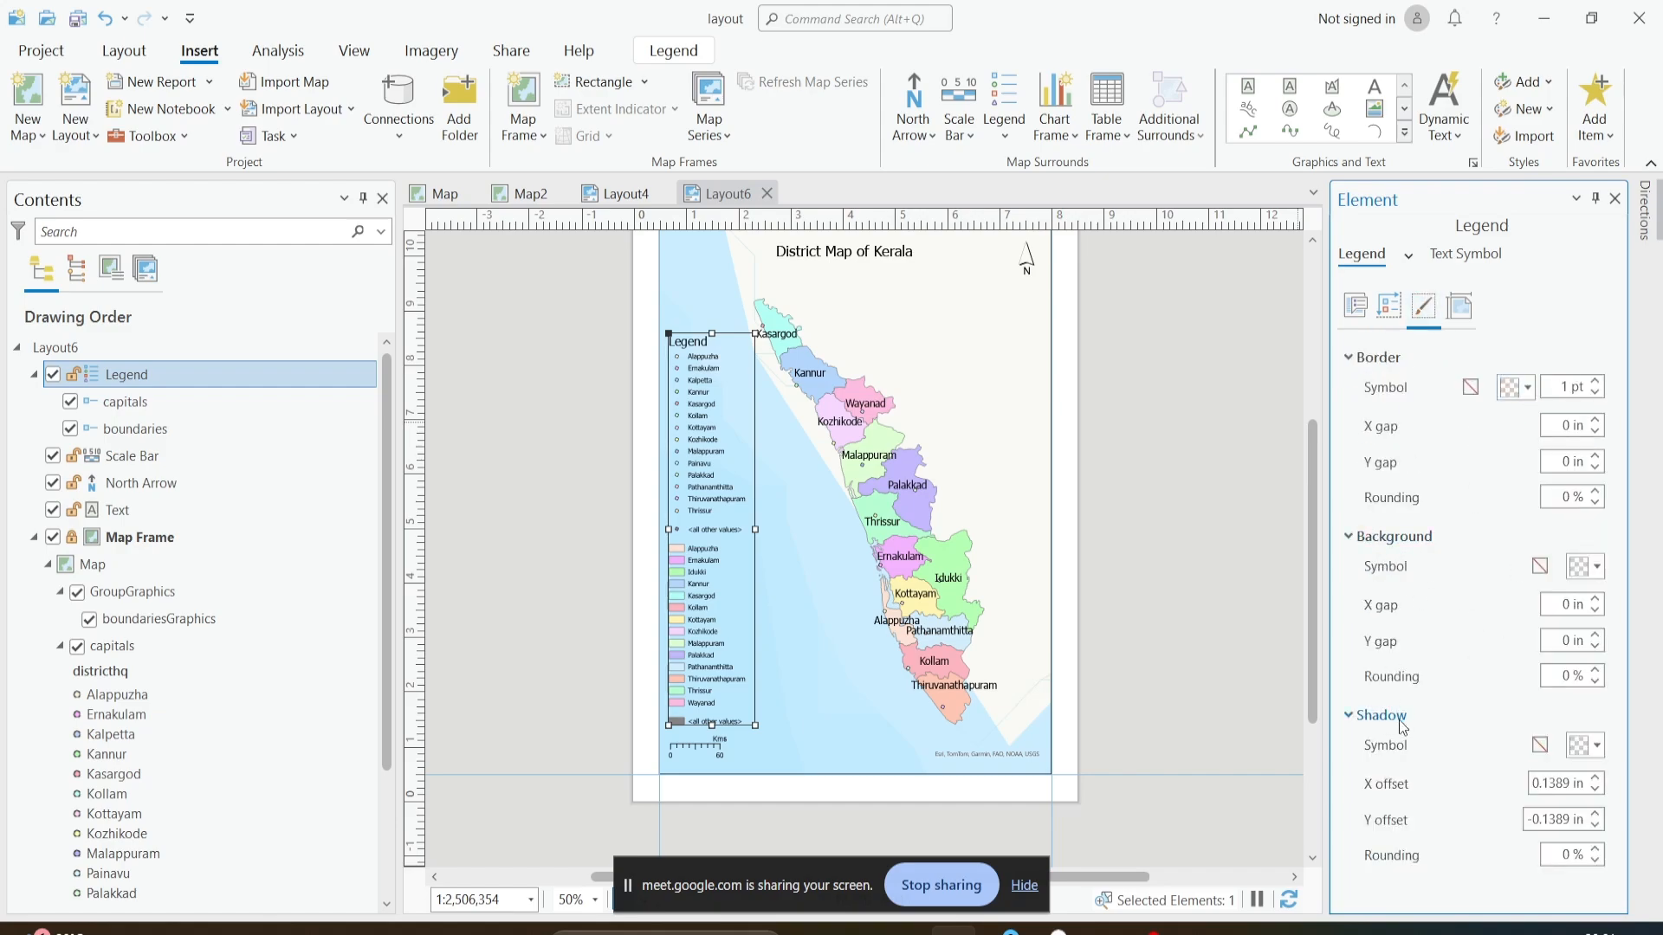
pyautogui.click(1459, 307)
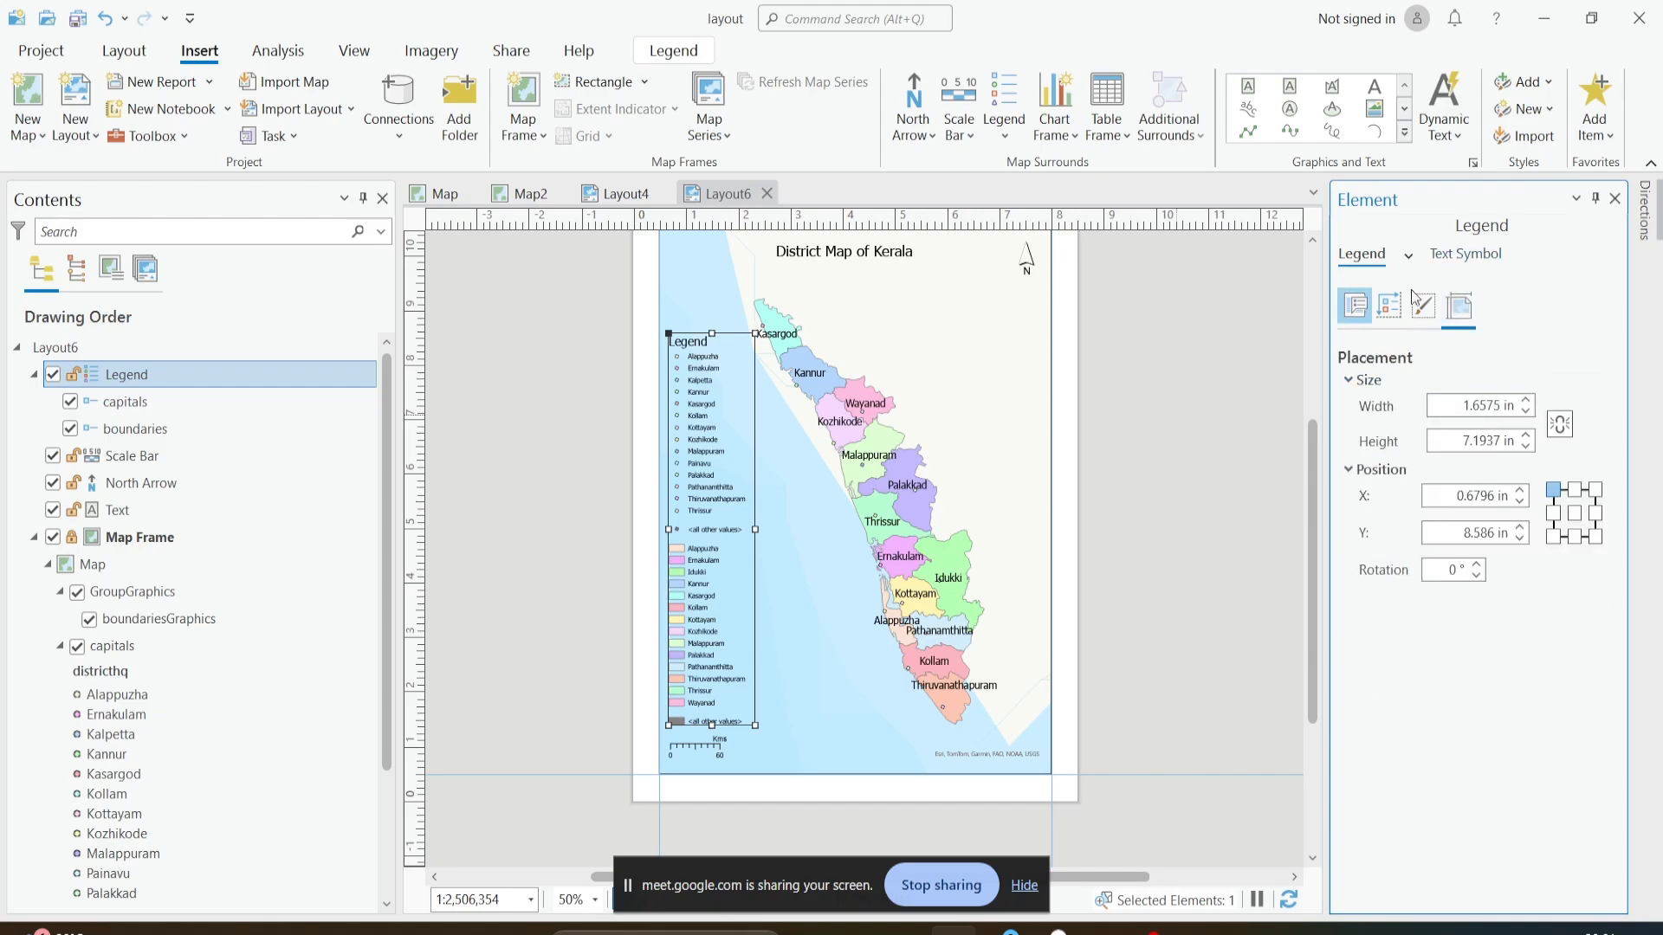
pyautogui.click(1357, 305)
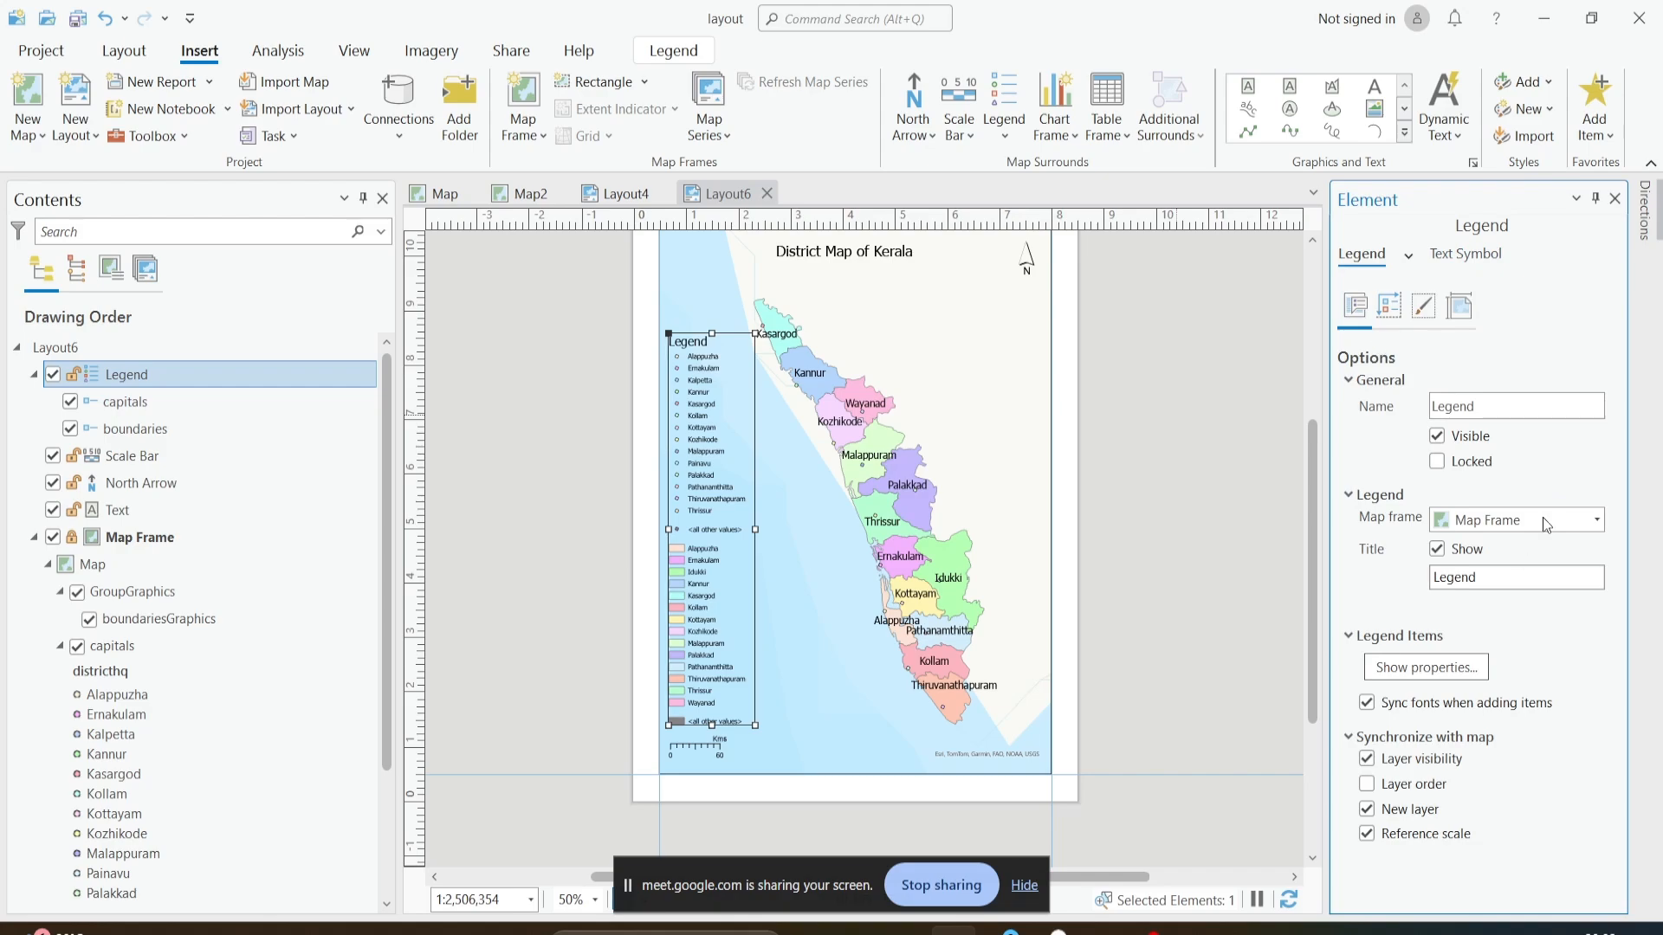
pyautogui.click(1405, 668)
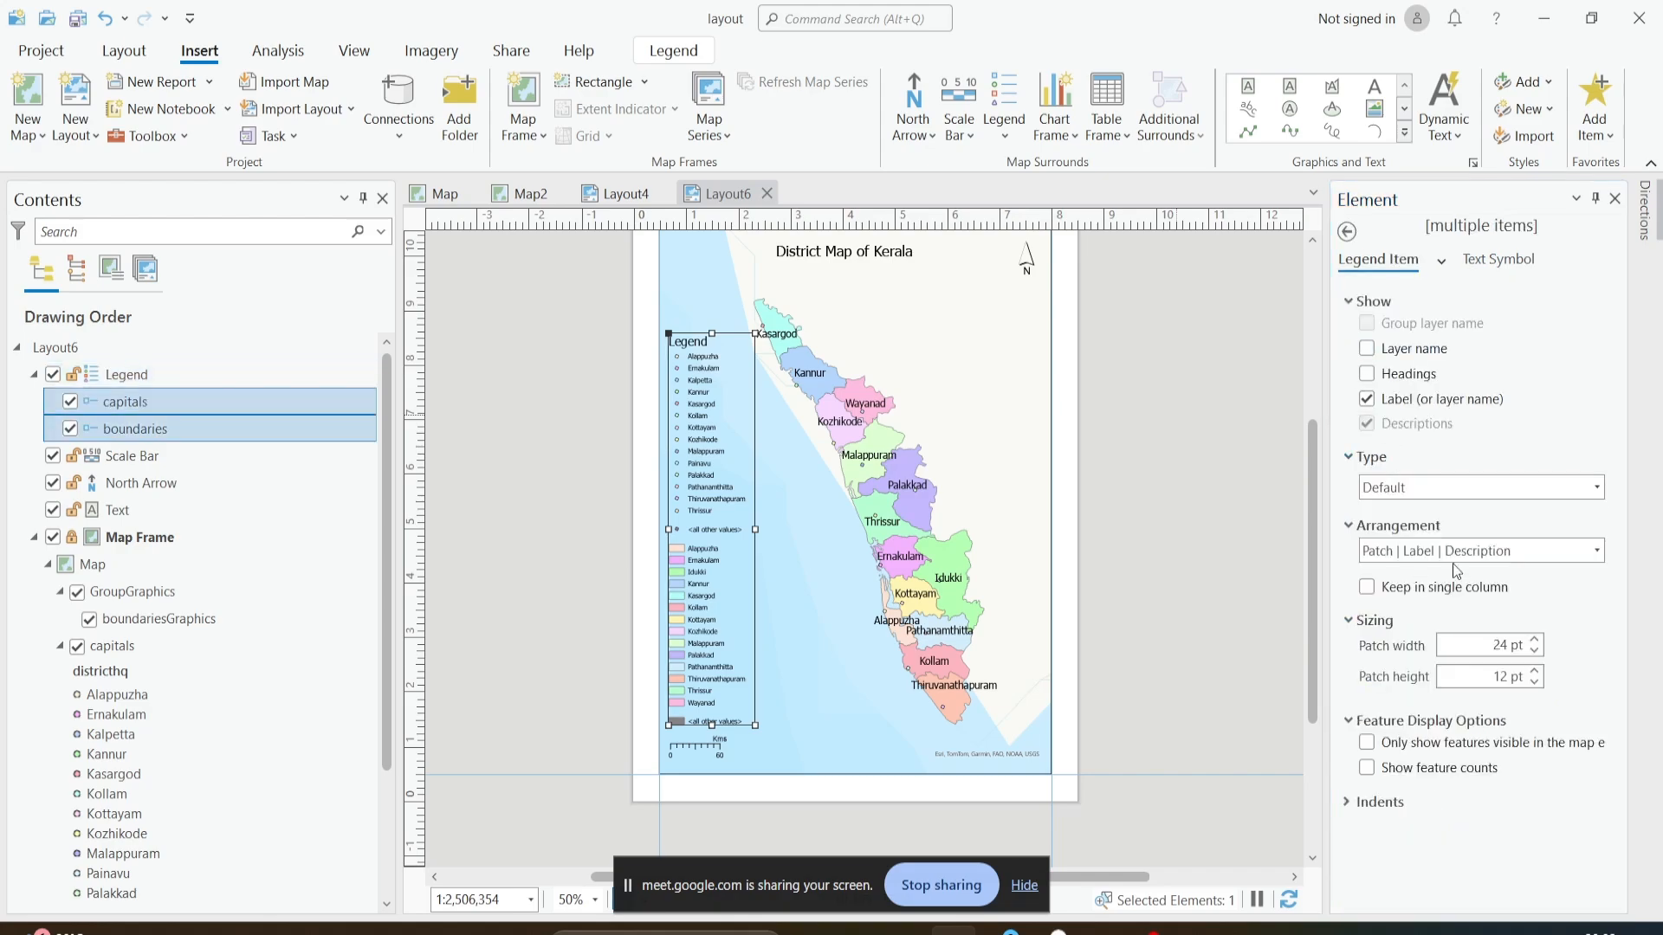
pyautogui.click(1348, 232)
pyautogui.click(1269, 357)
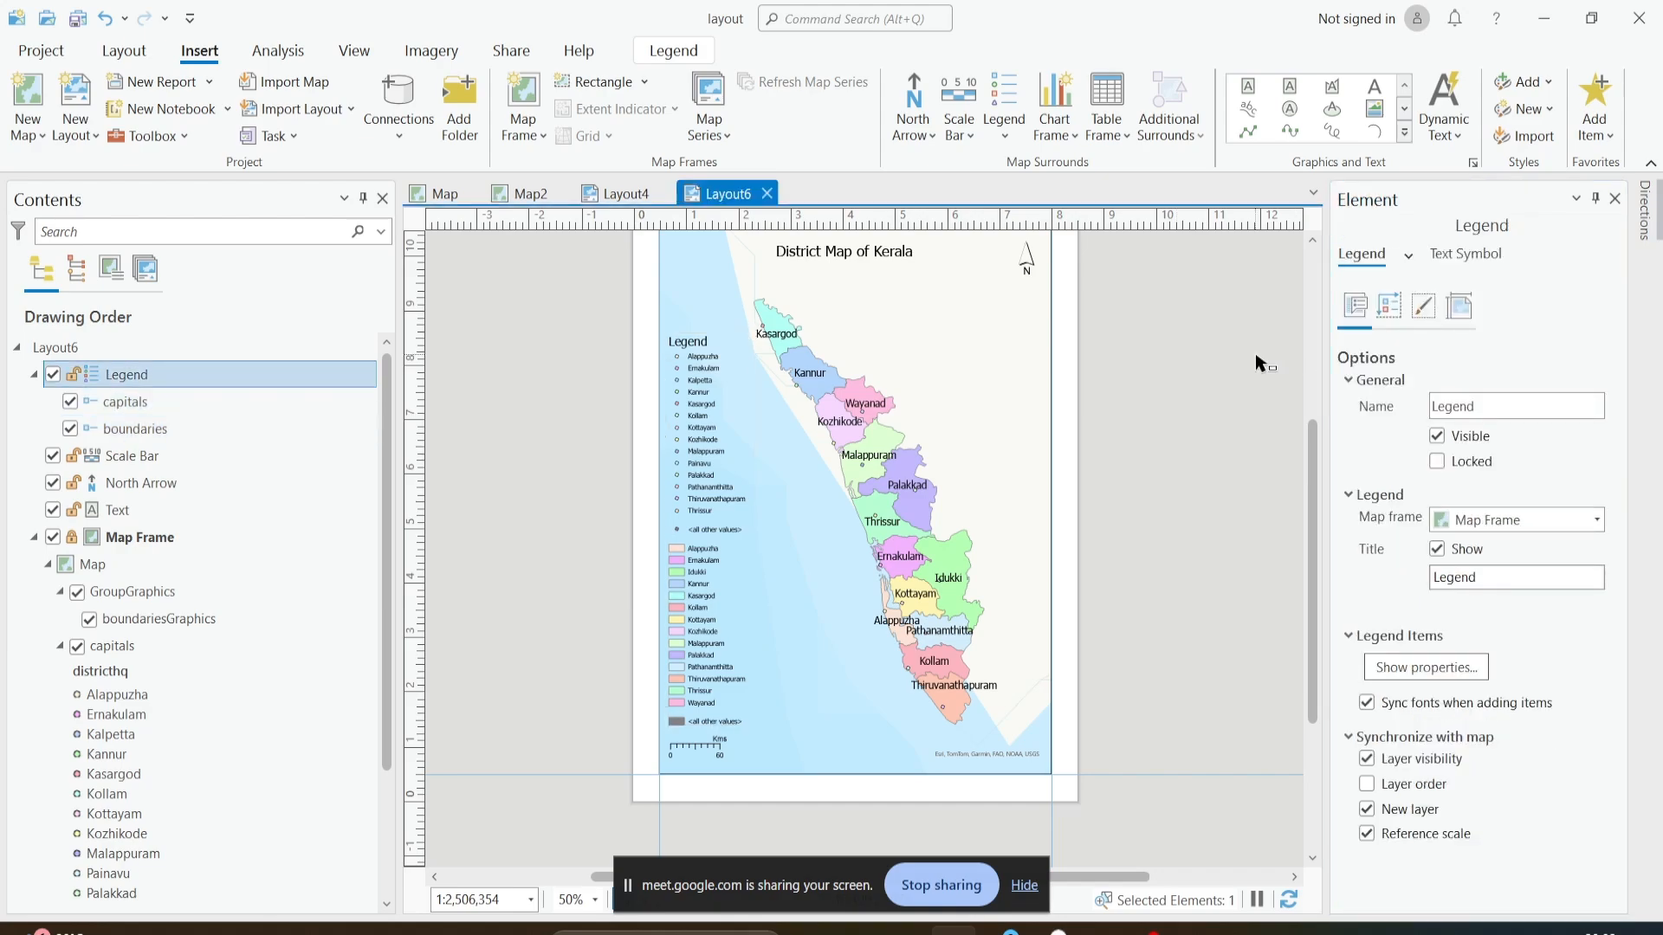
# - Convert the legend to graphics and ungroup it into its title, capitals group and boundaries group
pyautogui.click(704, 445)
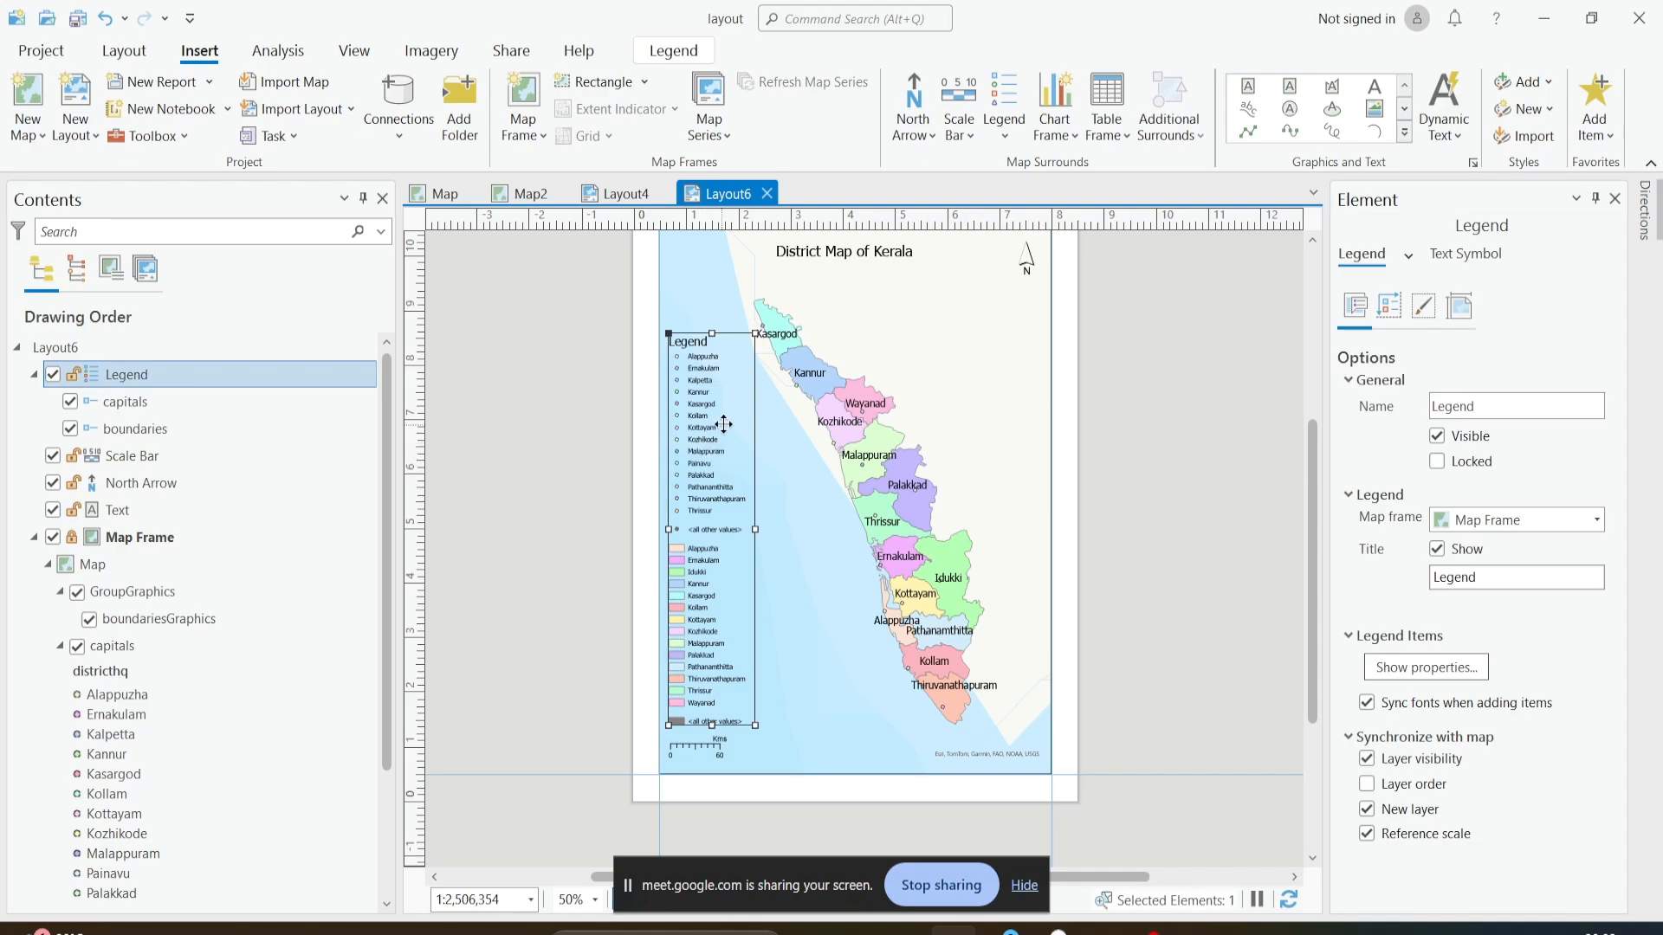
pyautogui.scroll(1, 699, 412)
pyautogui.scroll(1, 700, 413)
pyautogui.scroll(-1, 699, 412)
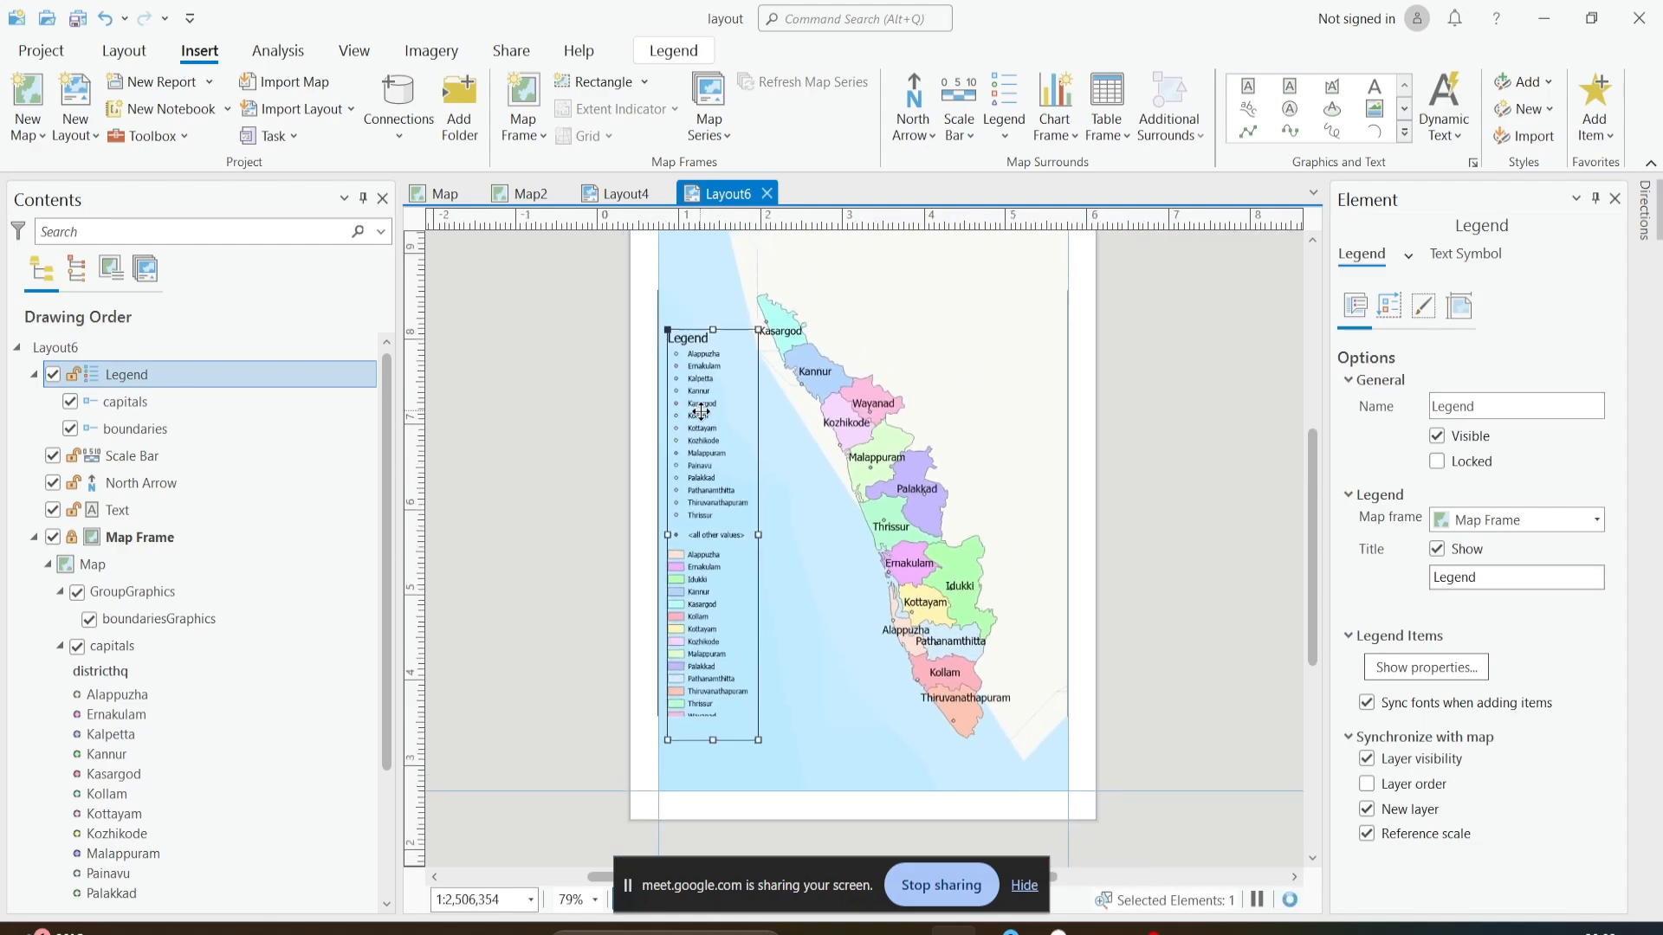
pyautogui.rightClick(702, 418)
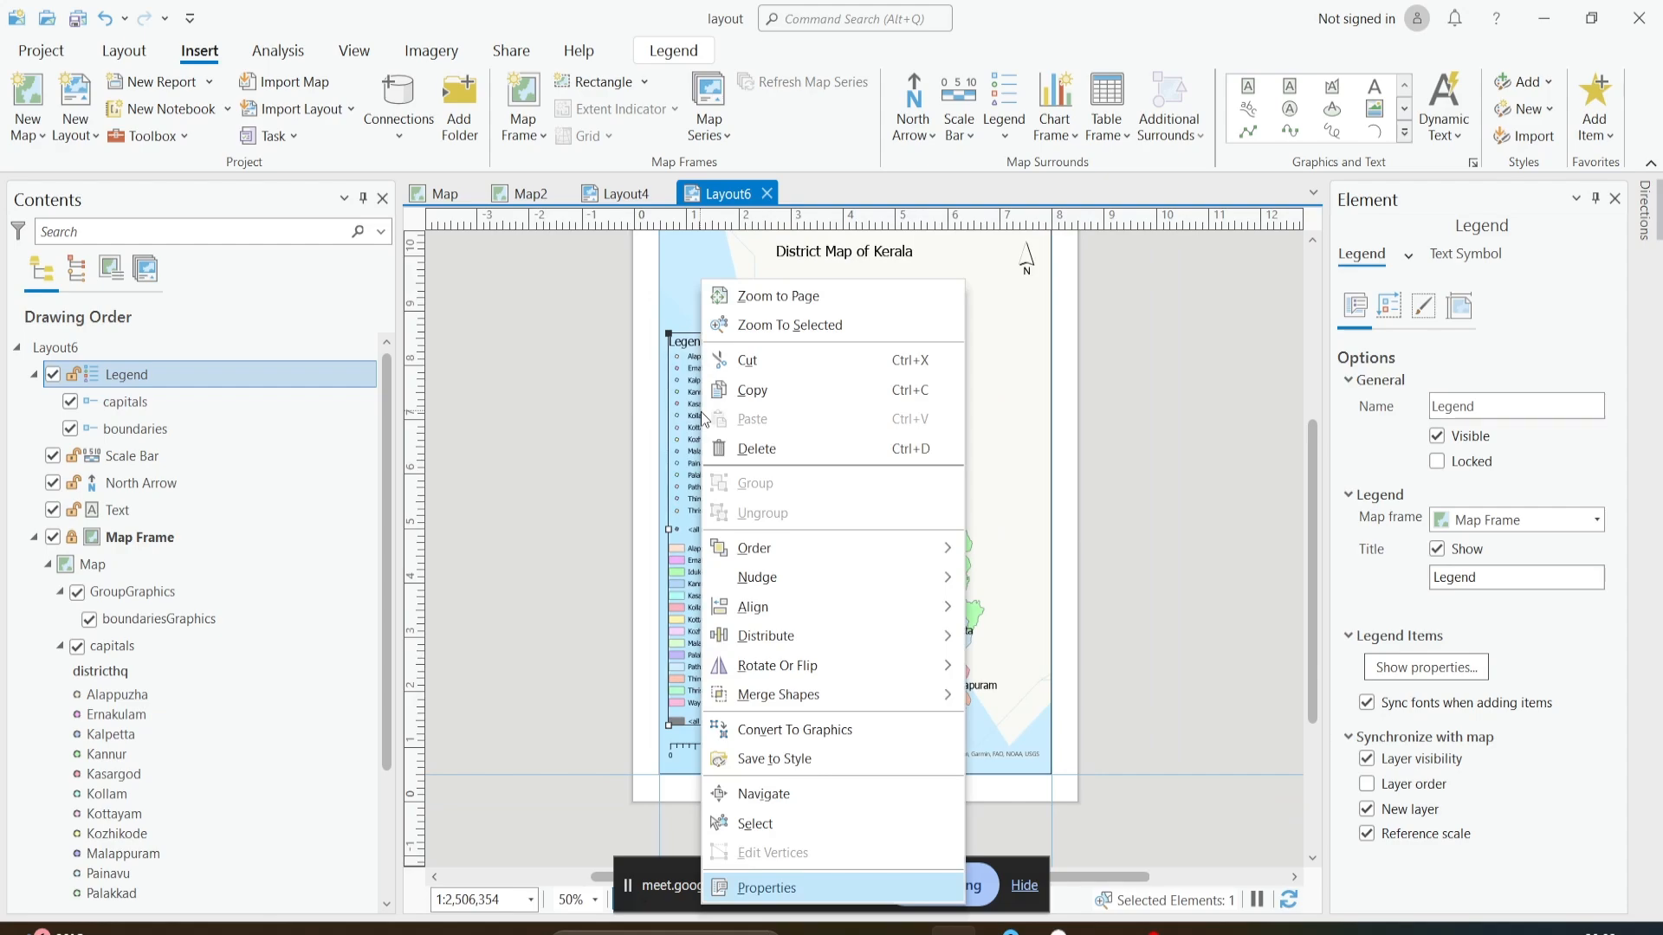
pyautogui.click(753, 733)
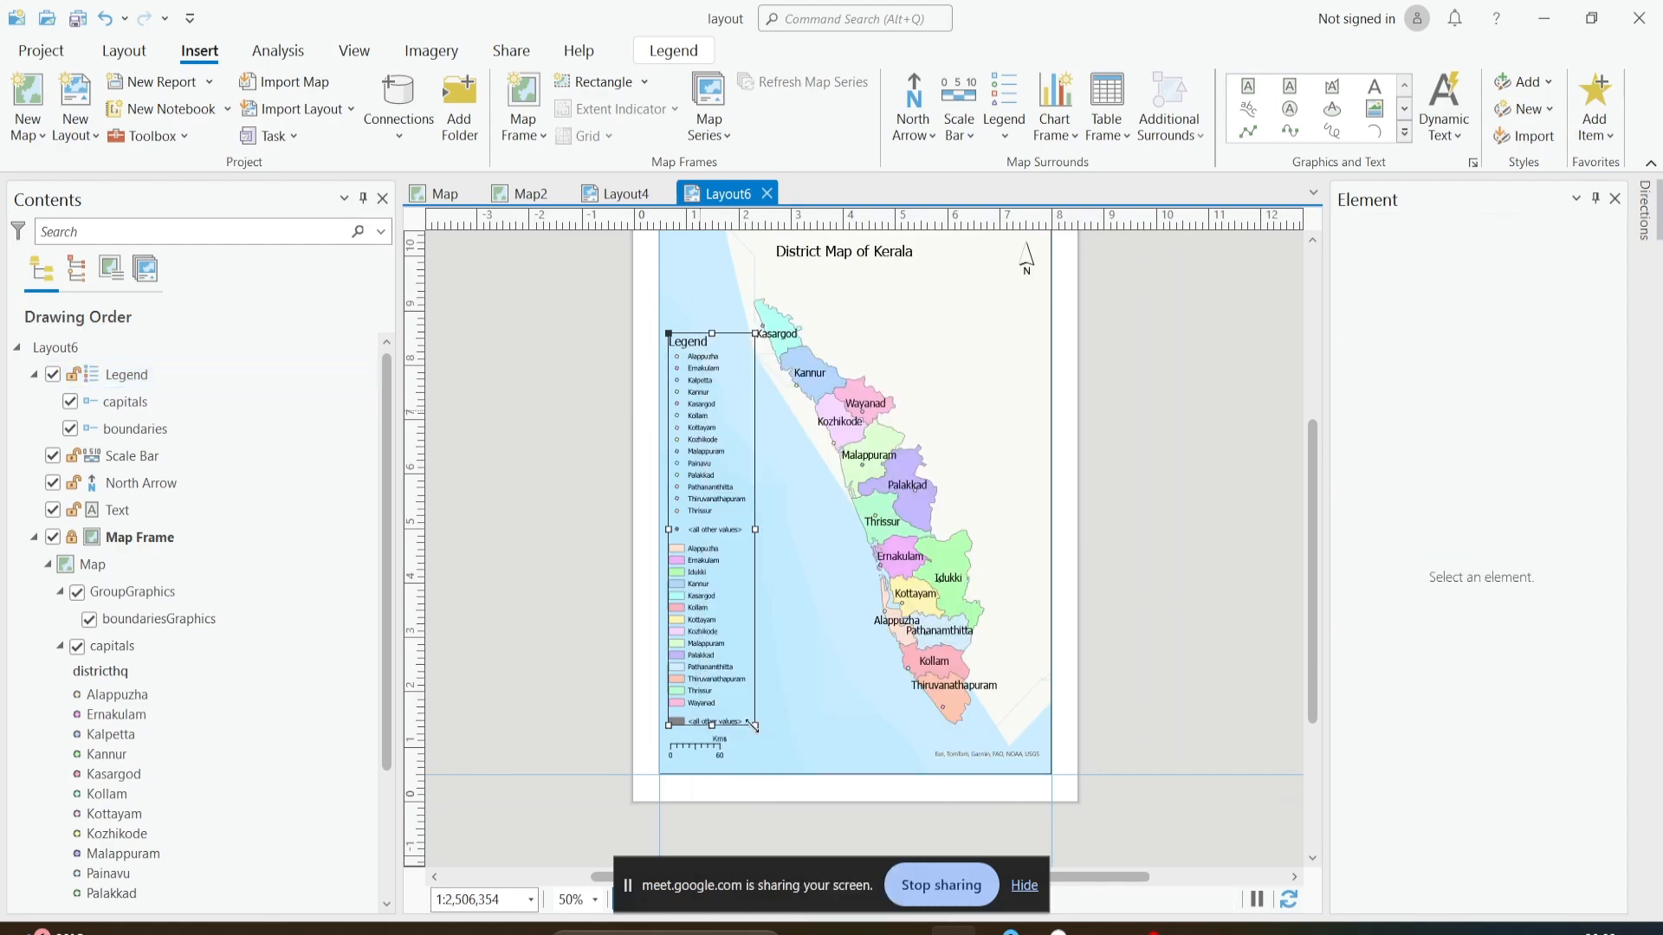
pyautogui.rightClick(706, 443)
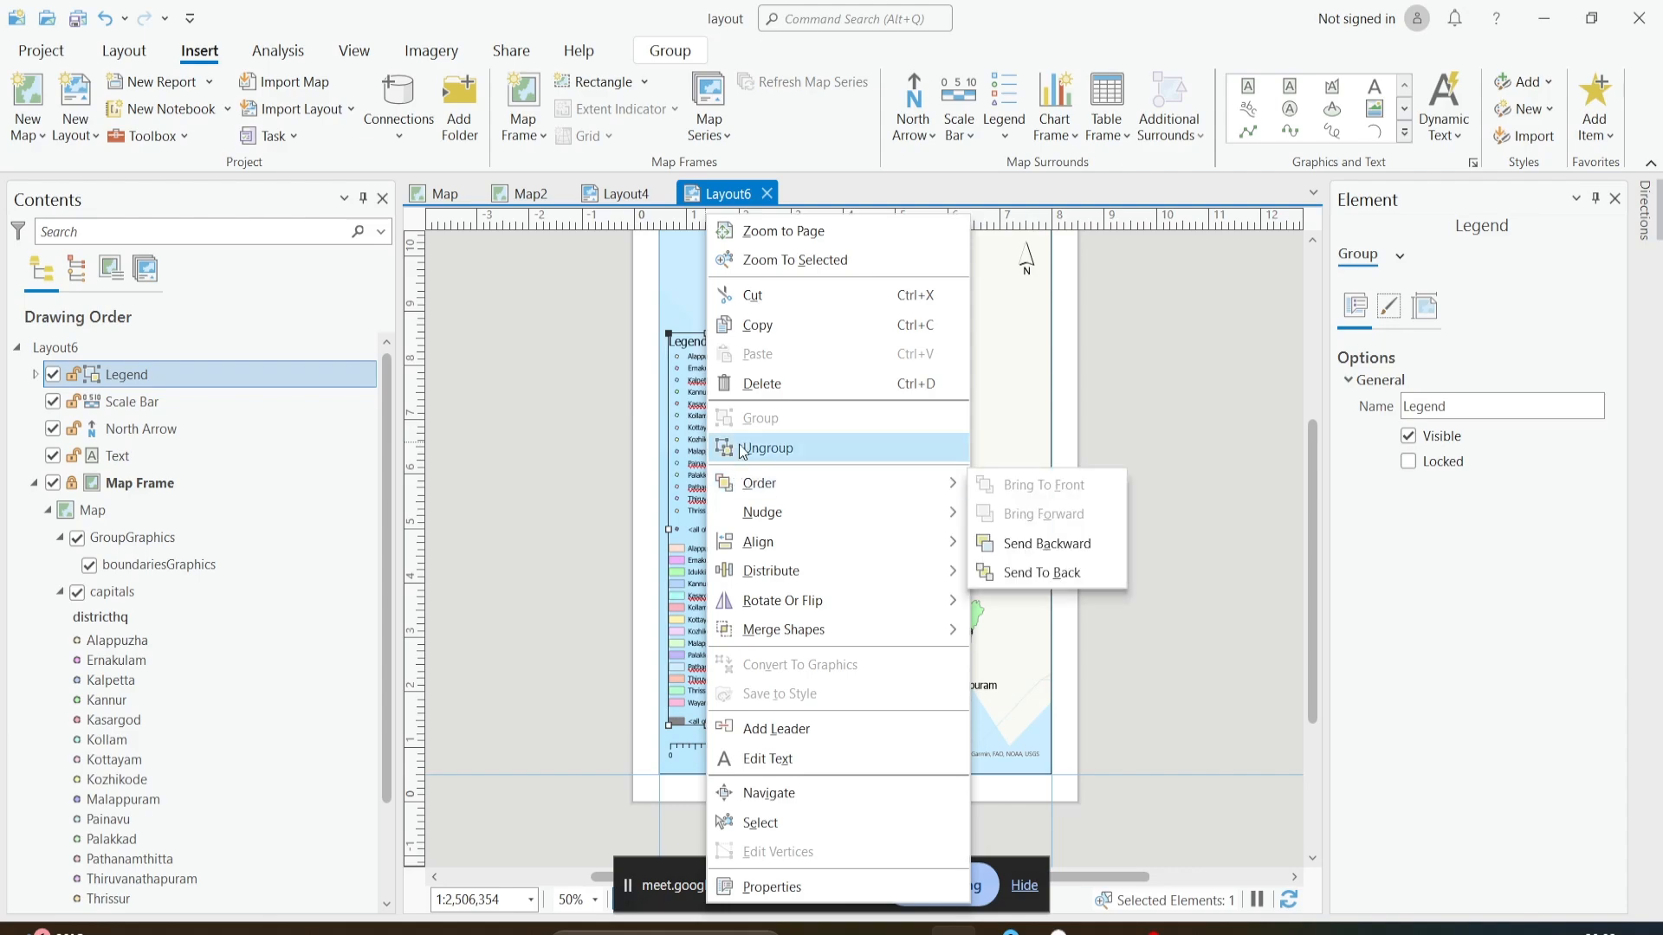
pyautogui.click(741, 448)
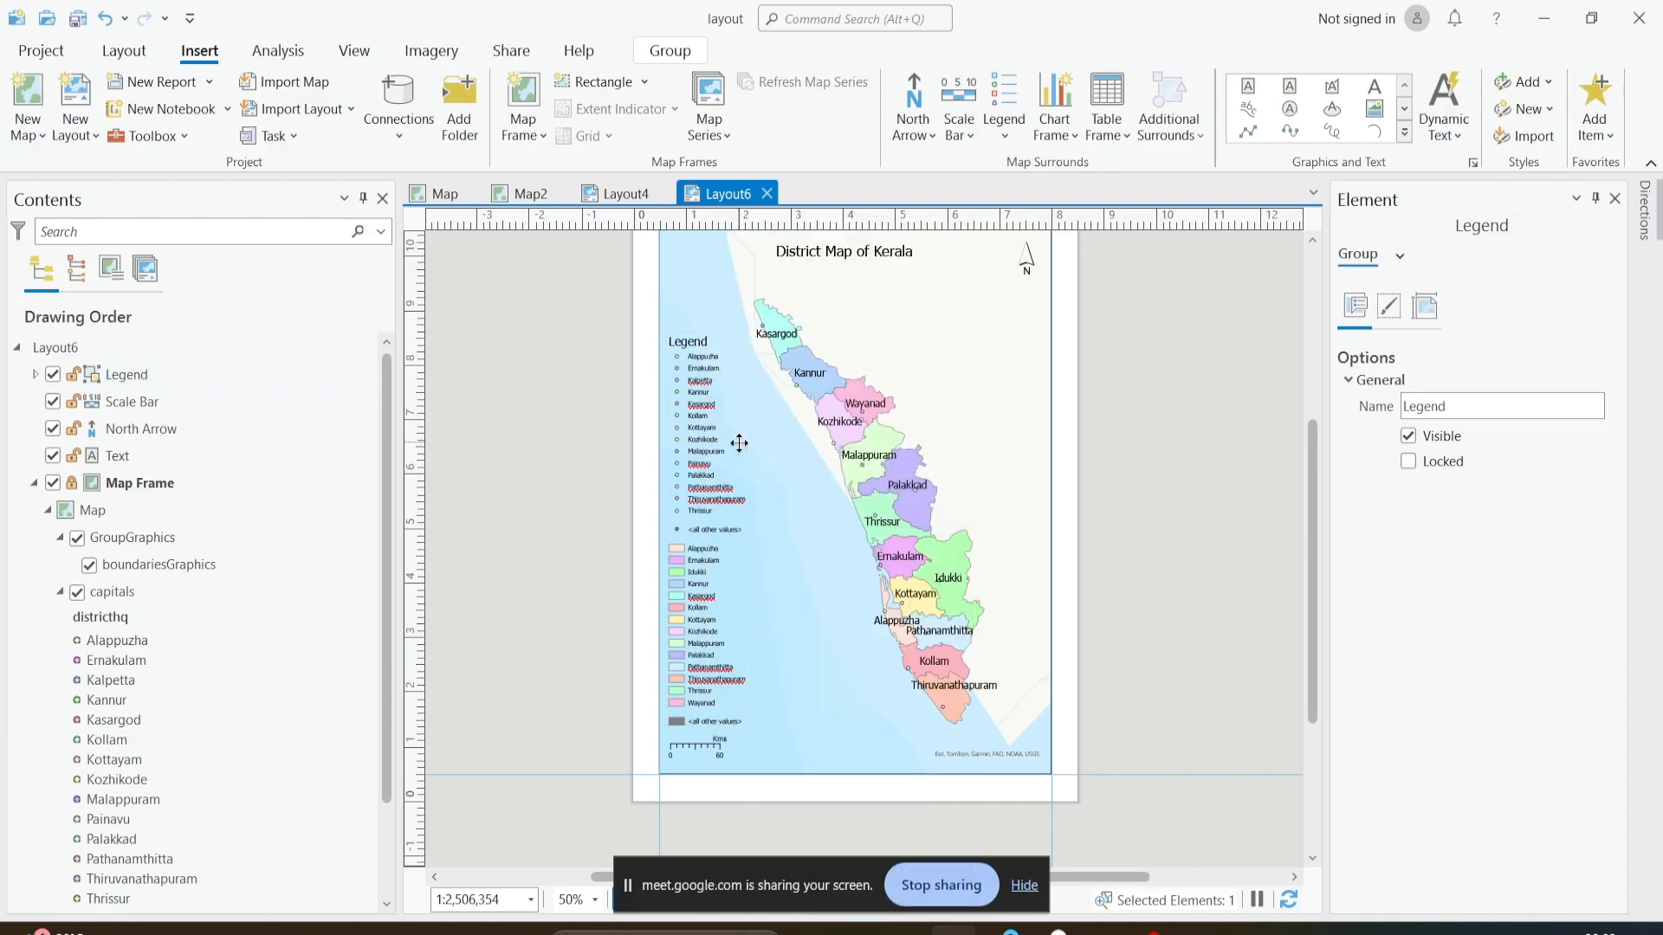
# - Examine the ungrouped legend's individual elements, selecting district labels in the capitals group and the Alappuzha patch in the boundaries group
pyautogui.scroll(4, 728, 468)
pyautogui.click(718, 496)
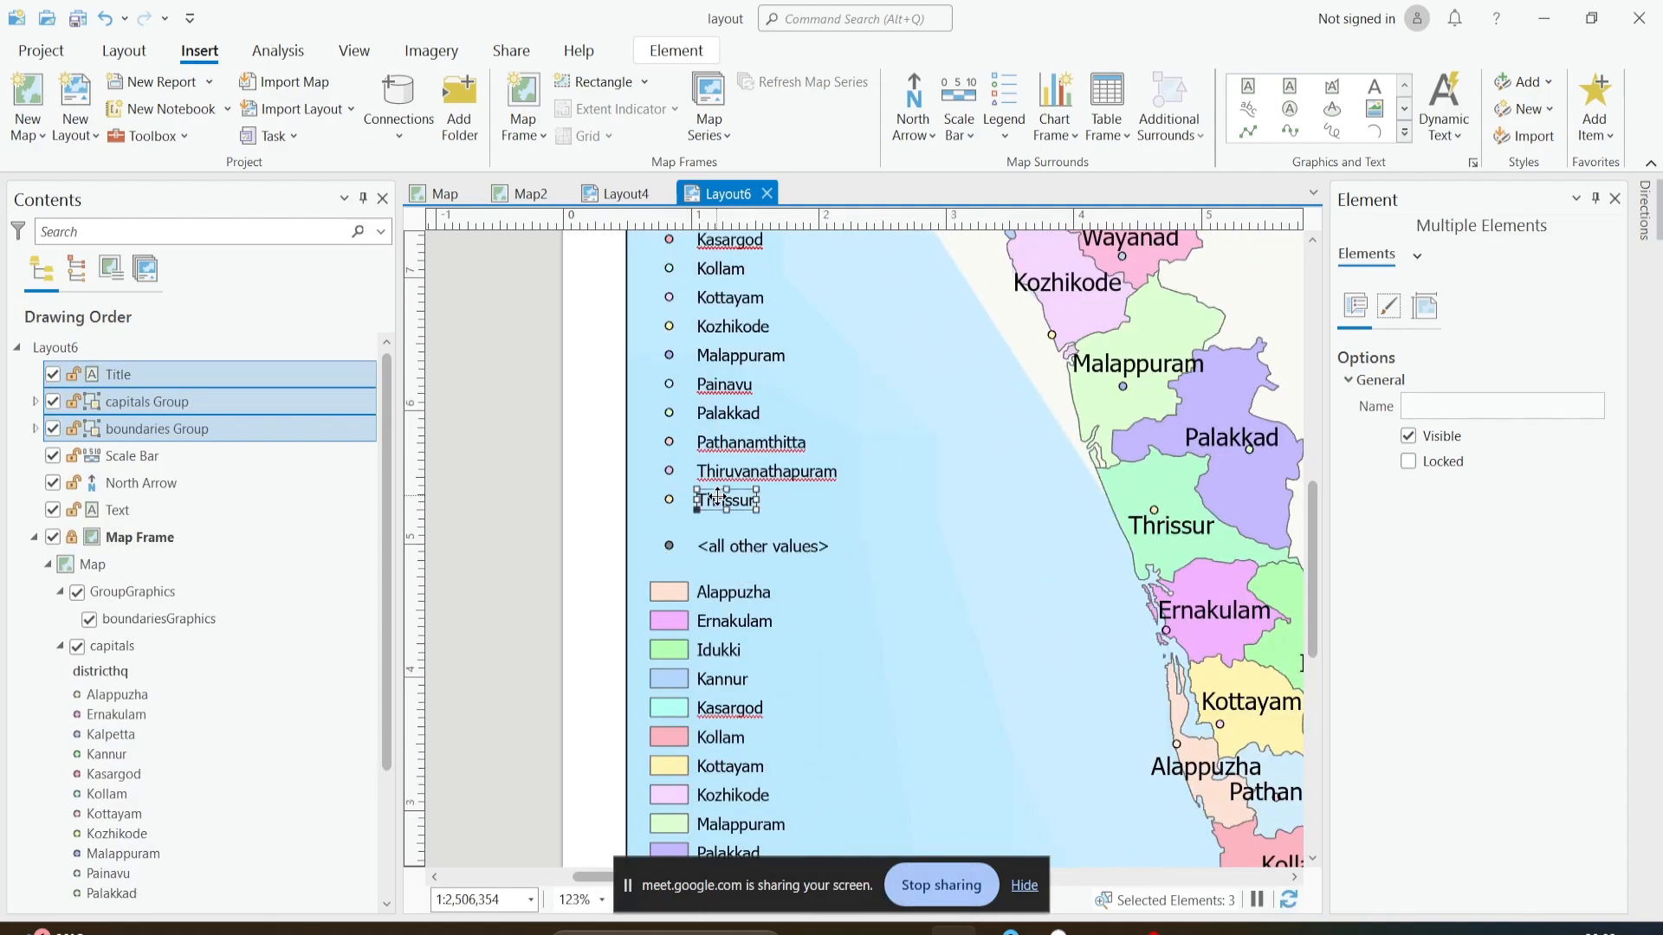
pyautogui.click(730, 468)
pyautogui.click(729, 446)
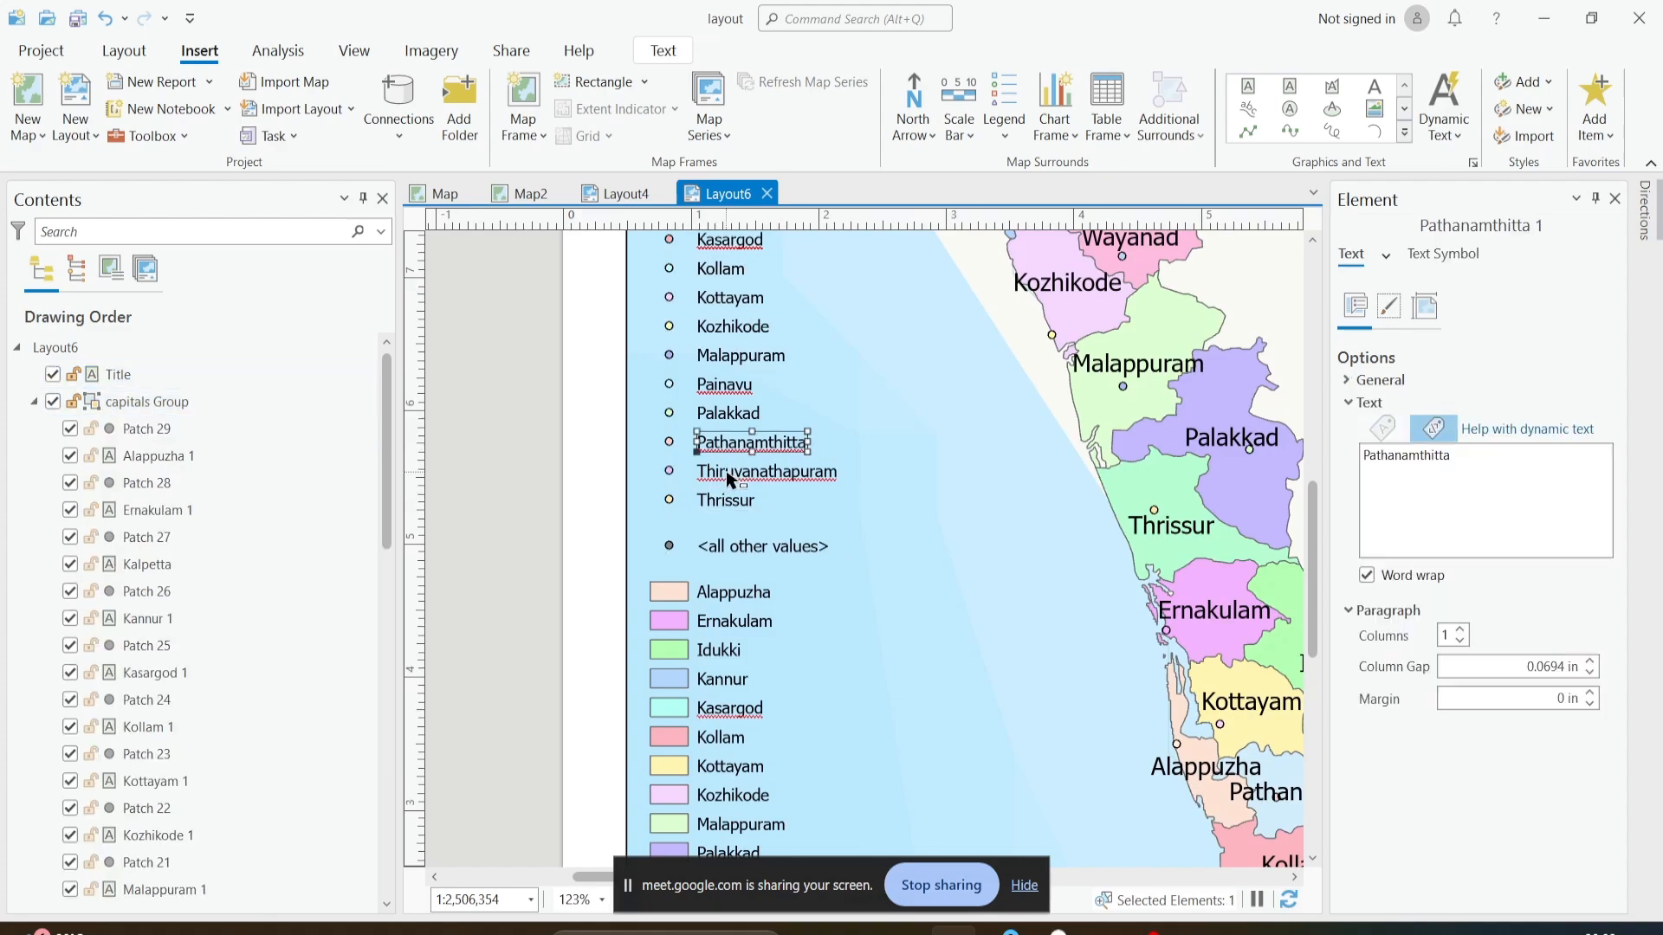
pyautogui.click(730, 475)
pyautogui.scroll(-2, 717, 422)
pyautogui.click(714, 540)
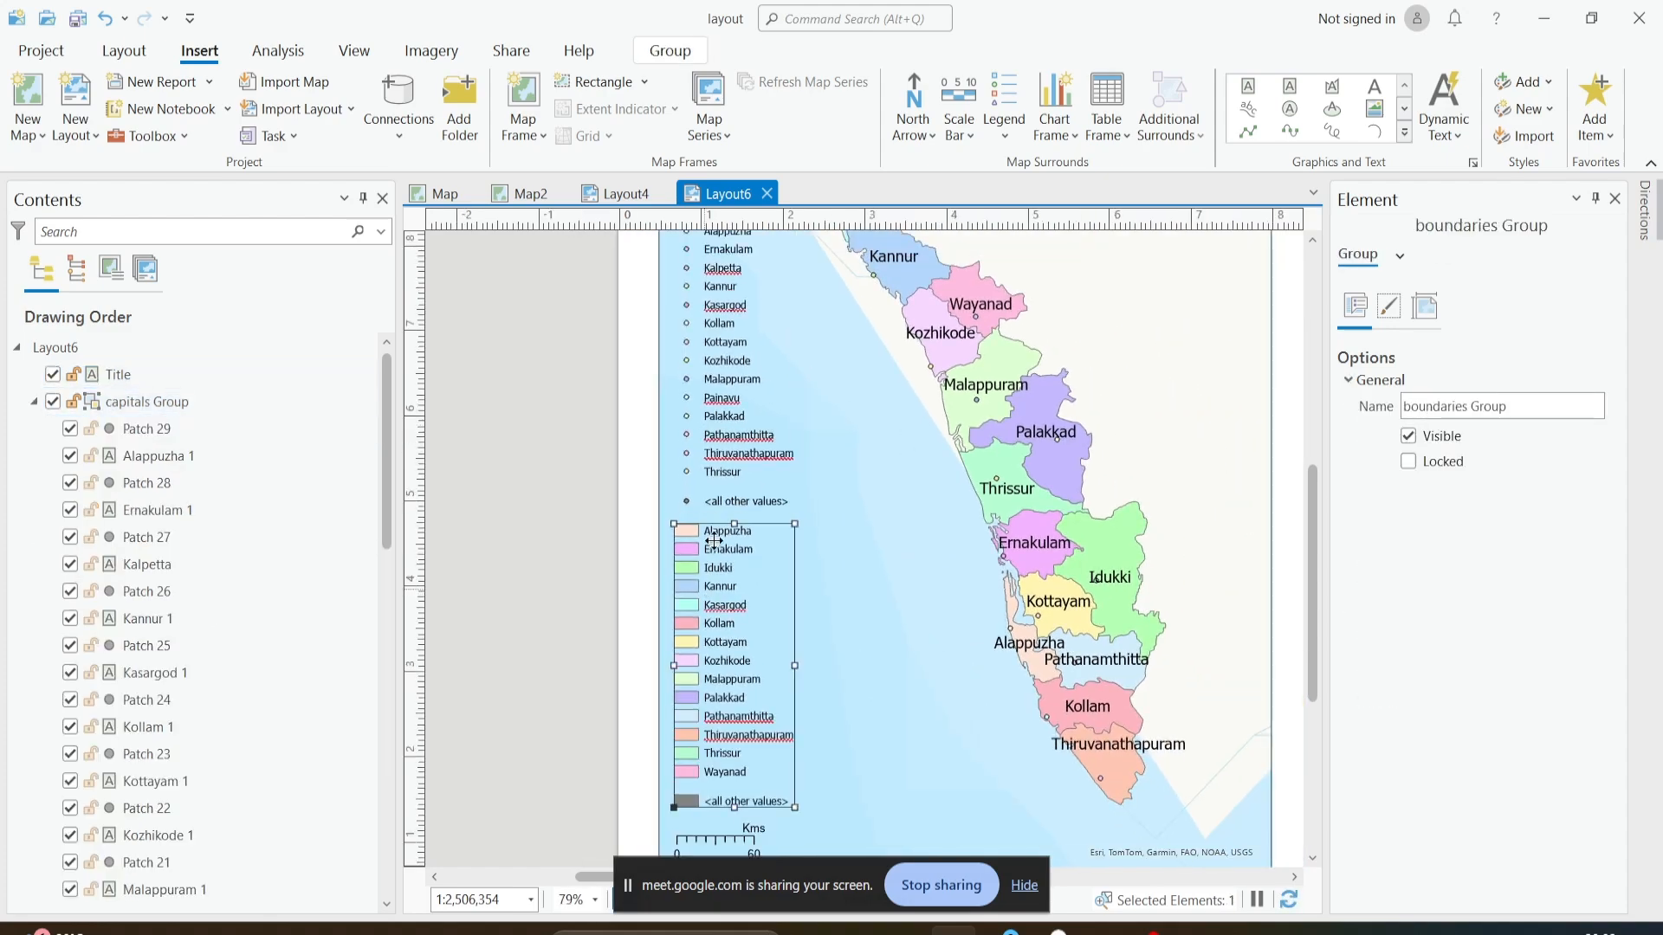
pyautogui.click(713, 483)
pyautogui.click(713, 530)
pyautogui.click(687, 530)
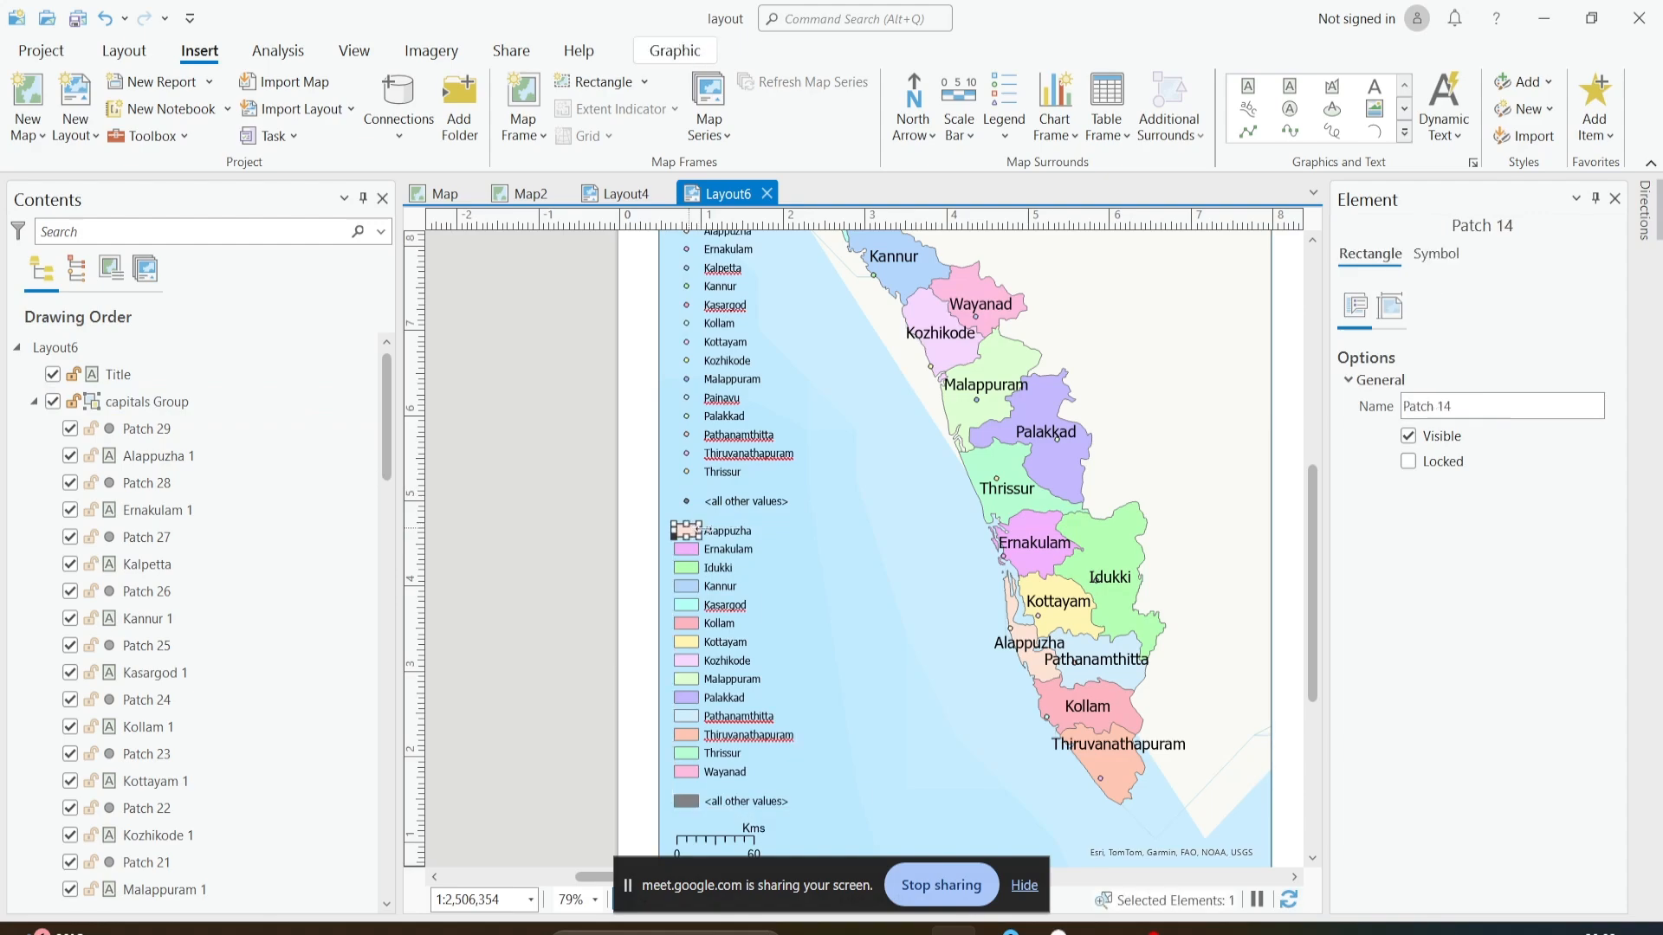
pyautogui.scroll(-4, 706, 530)
pyautogui.scroll(4, 707, 528)
pyautogui.scroll(-3, 677, 530)
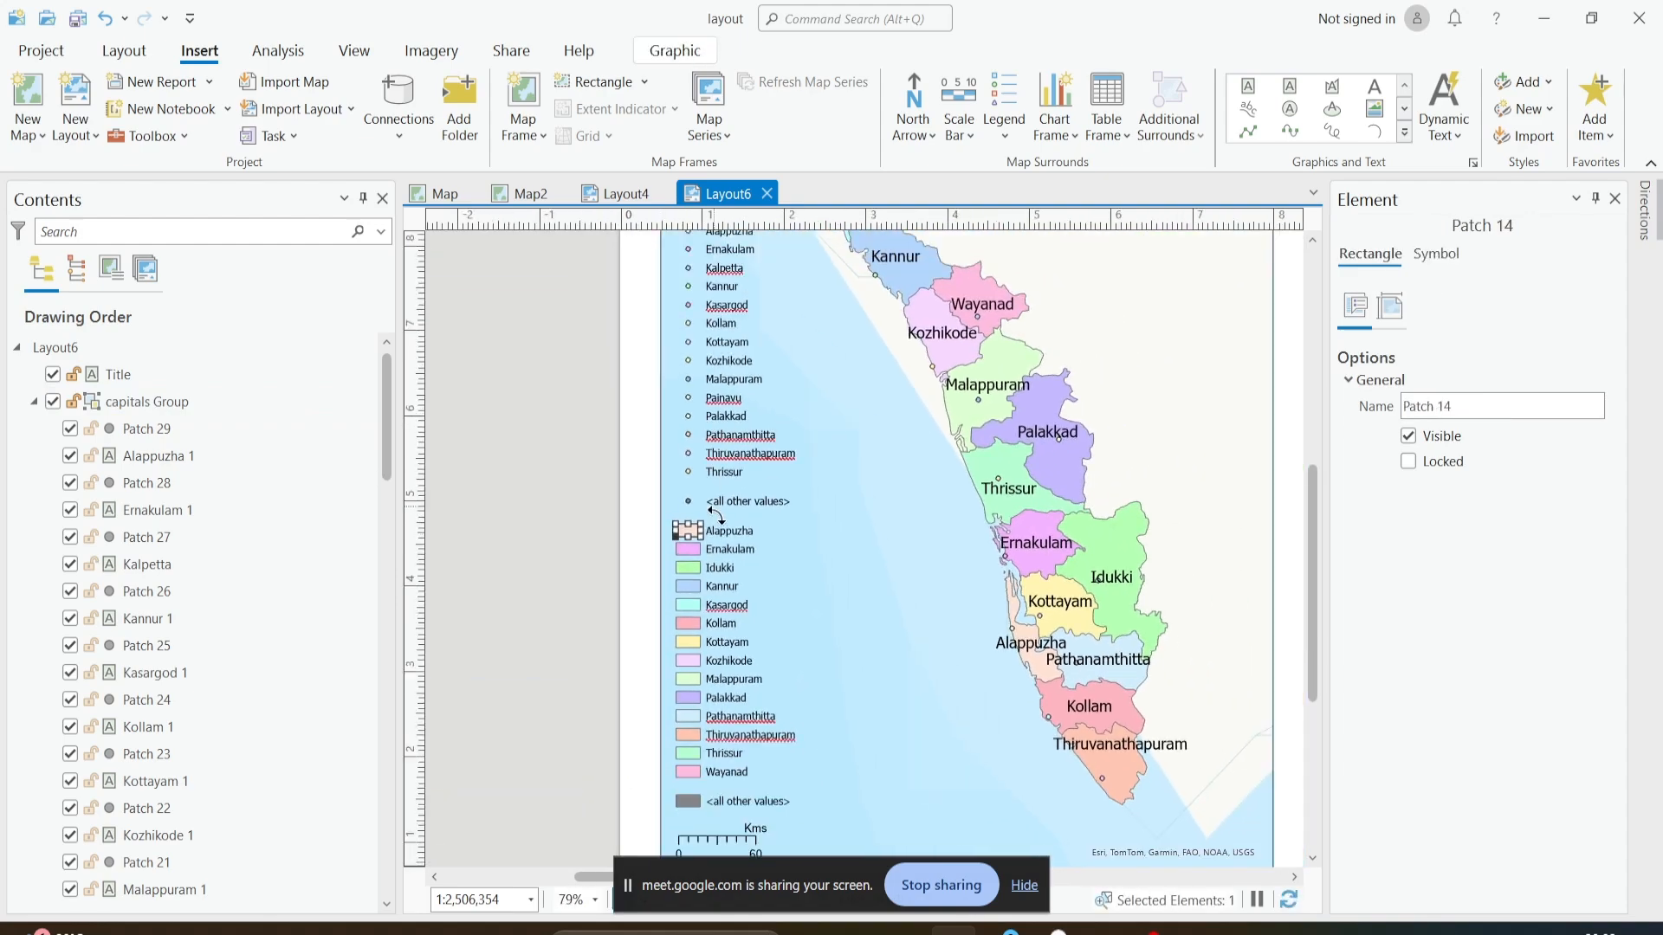
pyautogui.scroll(-1, 714, 565)
pyautogui.scroll(-1, 713, 565)
pyautogui.scroll(3, 719, 485)
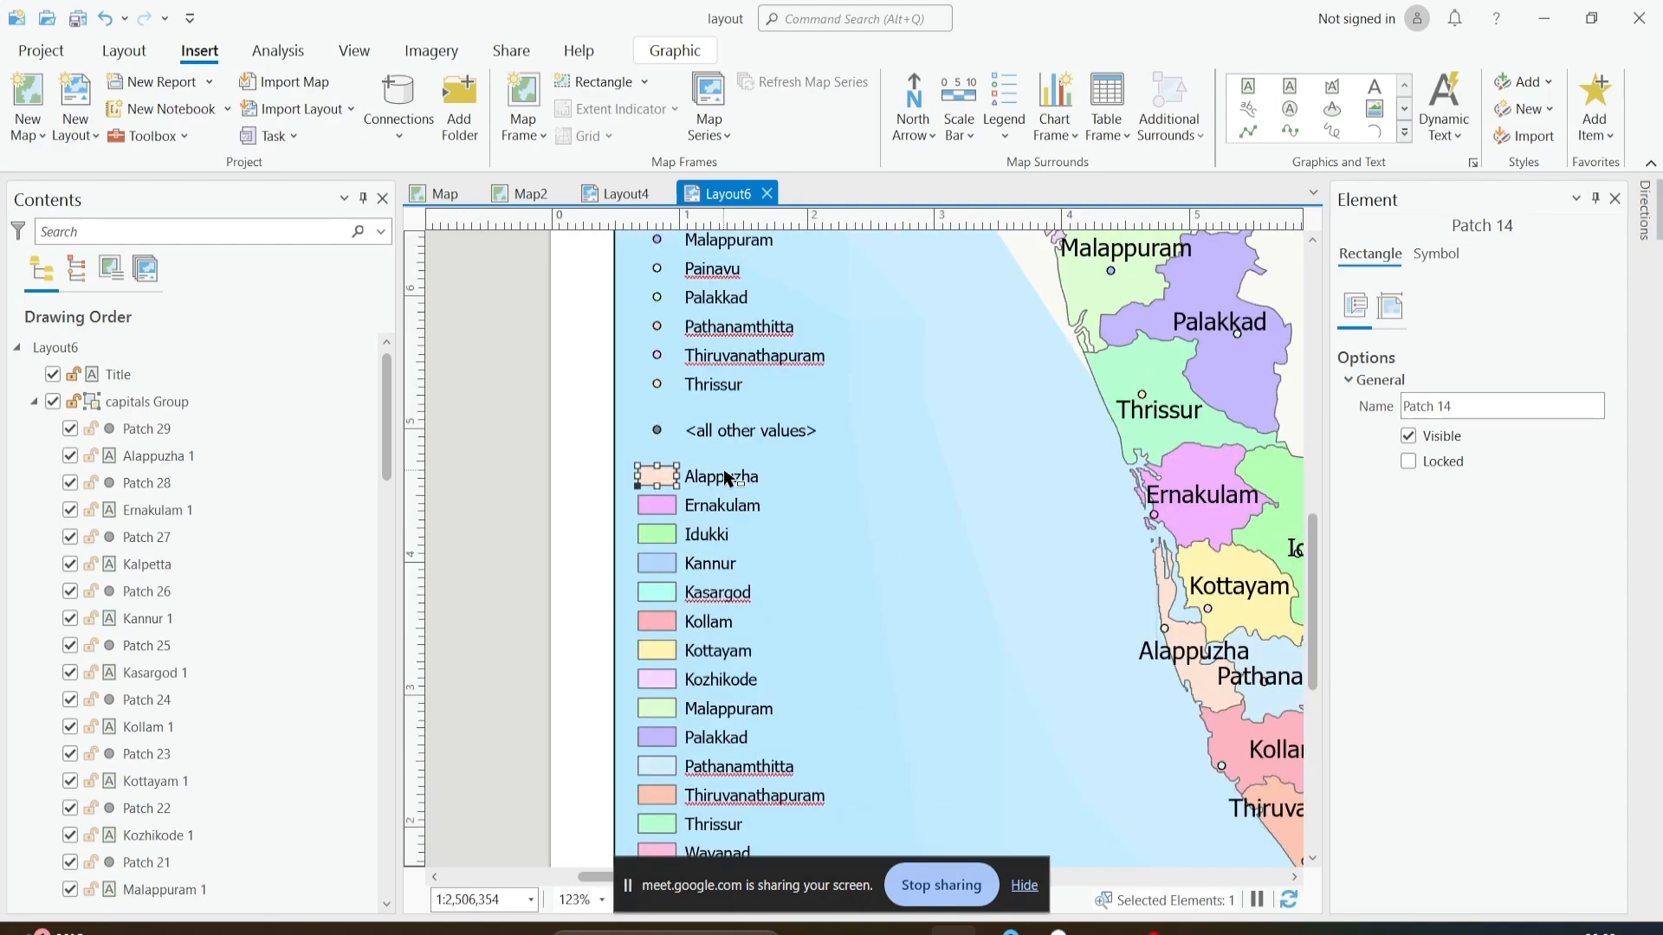
# - Open the Alappuzha label in the boundaries part of the legend for text editing
pyautogui.click(720, 475)
pyautogui.click(720, 475)
pyautogui.doubleClick(720, 475)
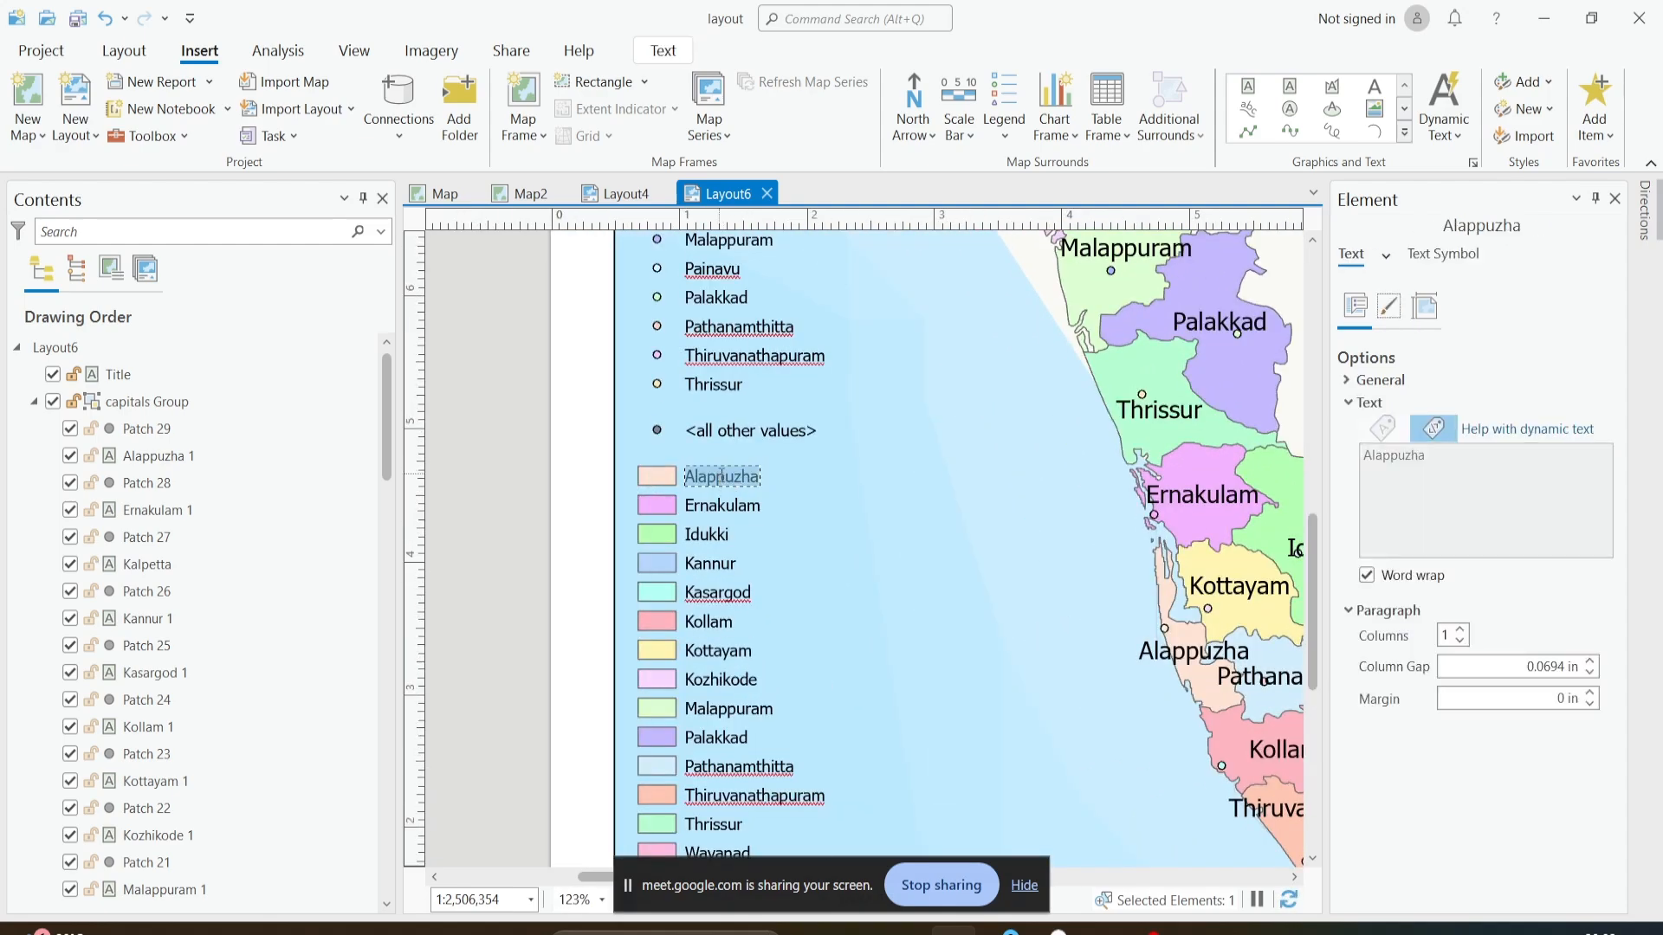
pyautogui.click(741, 477)
# - Check the placement and symbol settings of the legend's Alappuzha color patch, and rotate the patch slightly
pyautogui.click(667, 479)
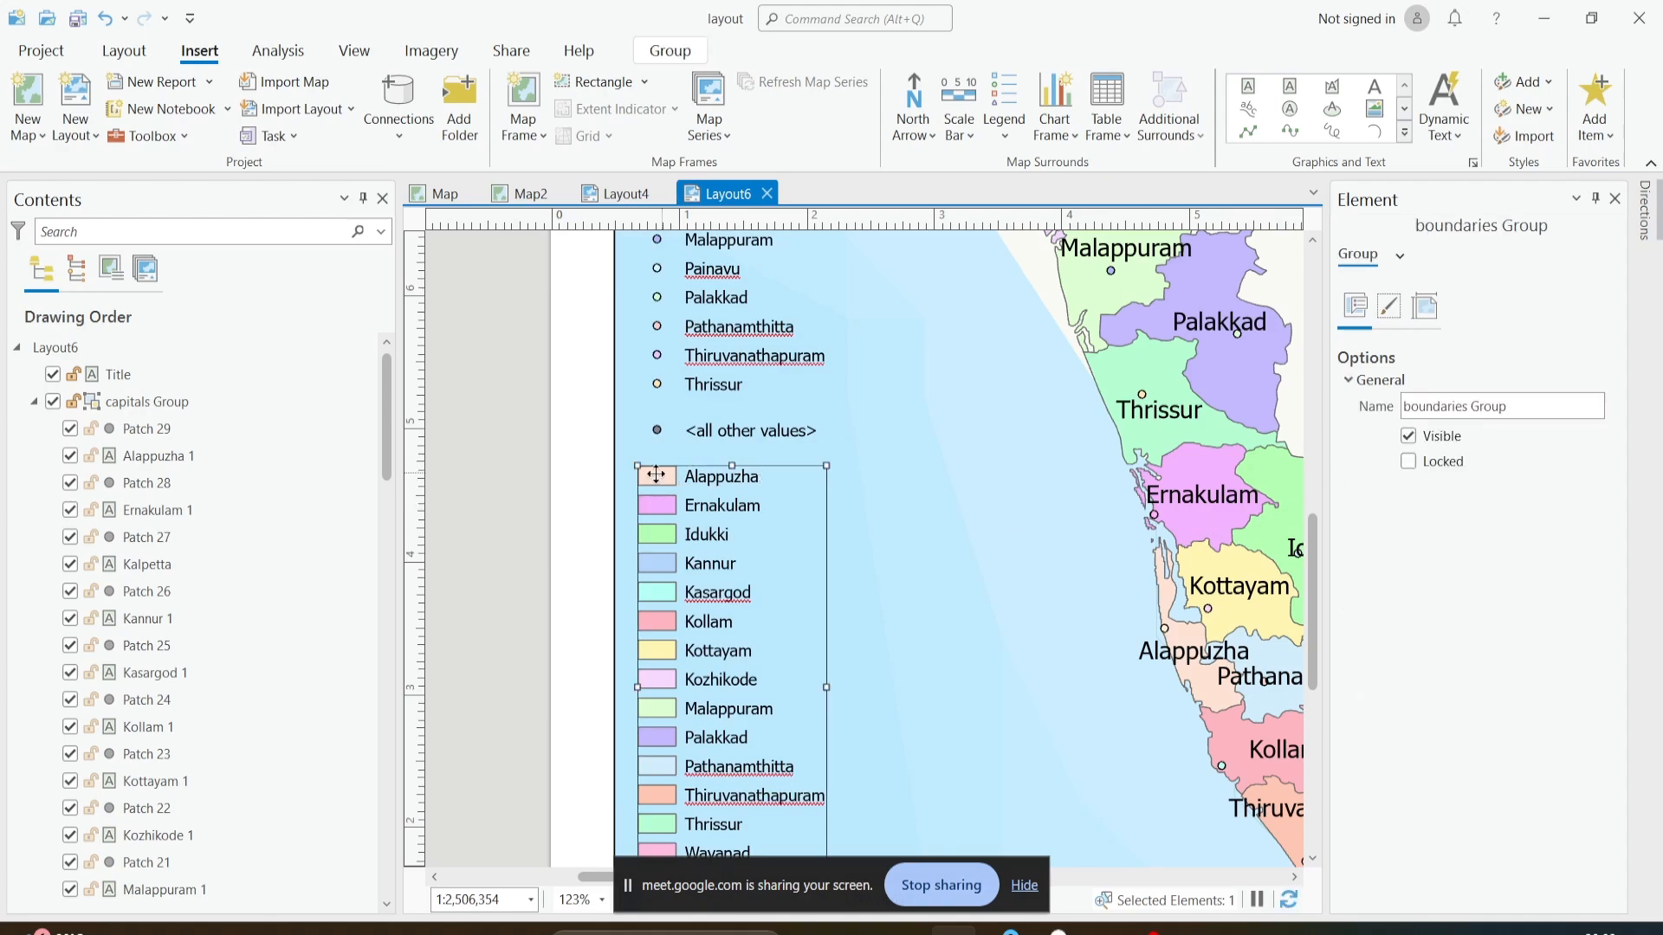
pyautogui.click(667, 479)
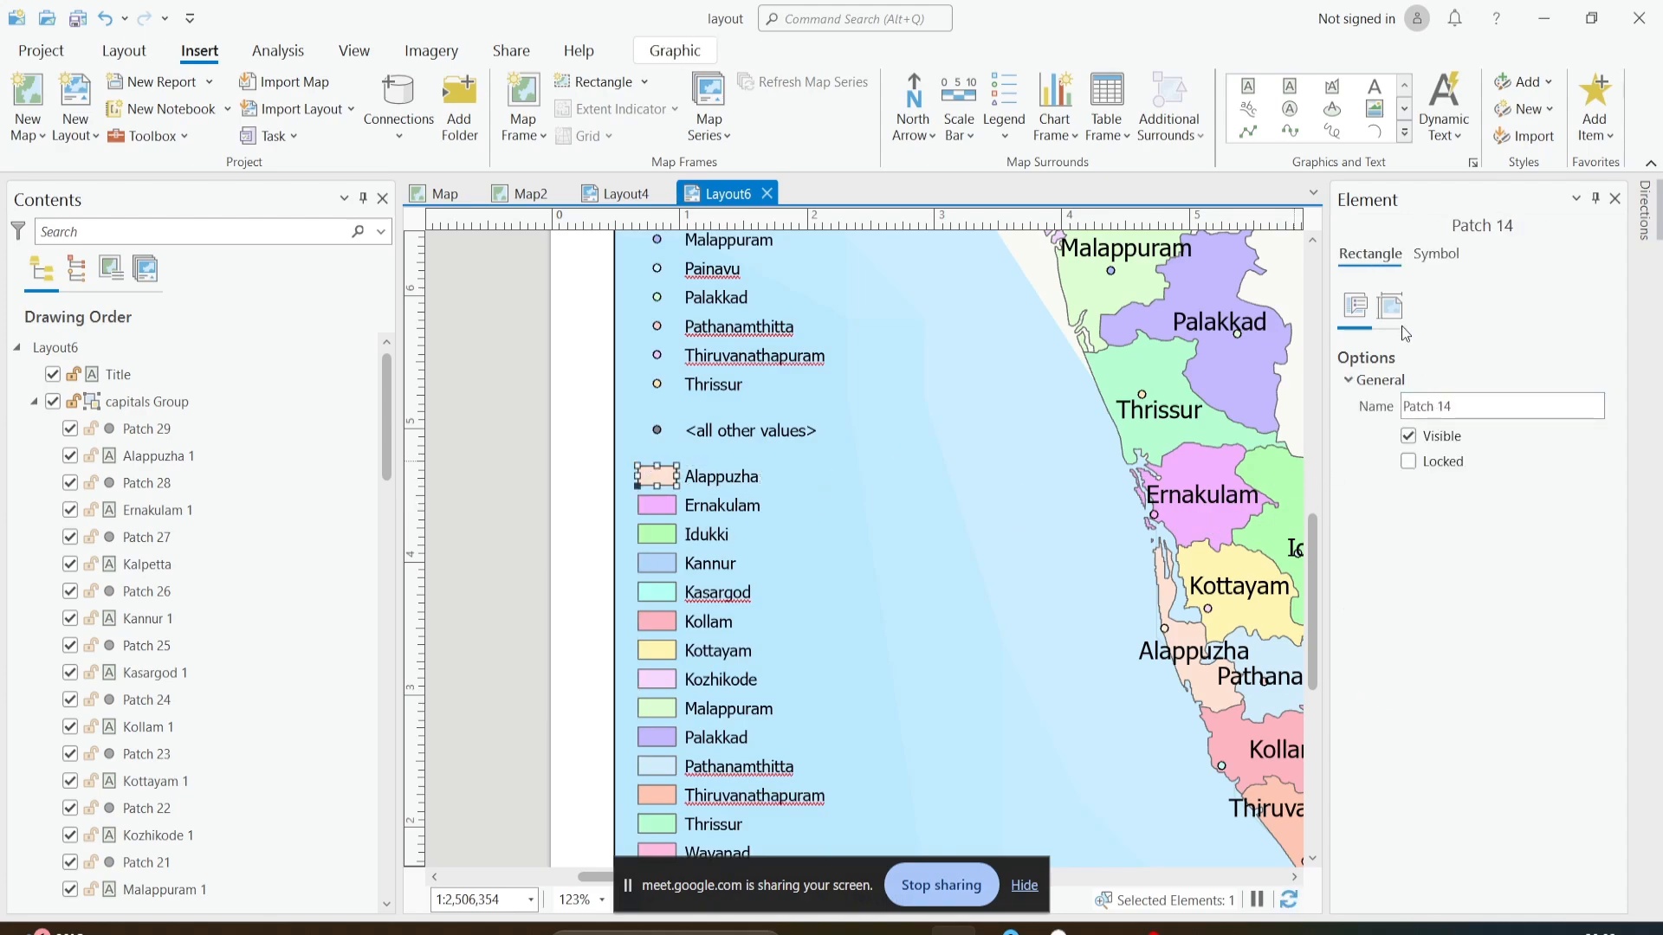
pyautogui.click(1390, 307)
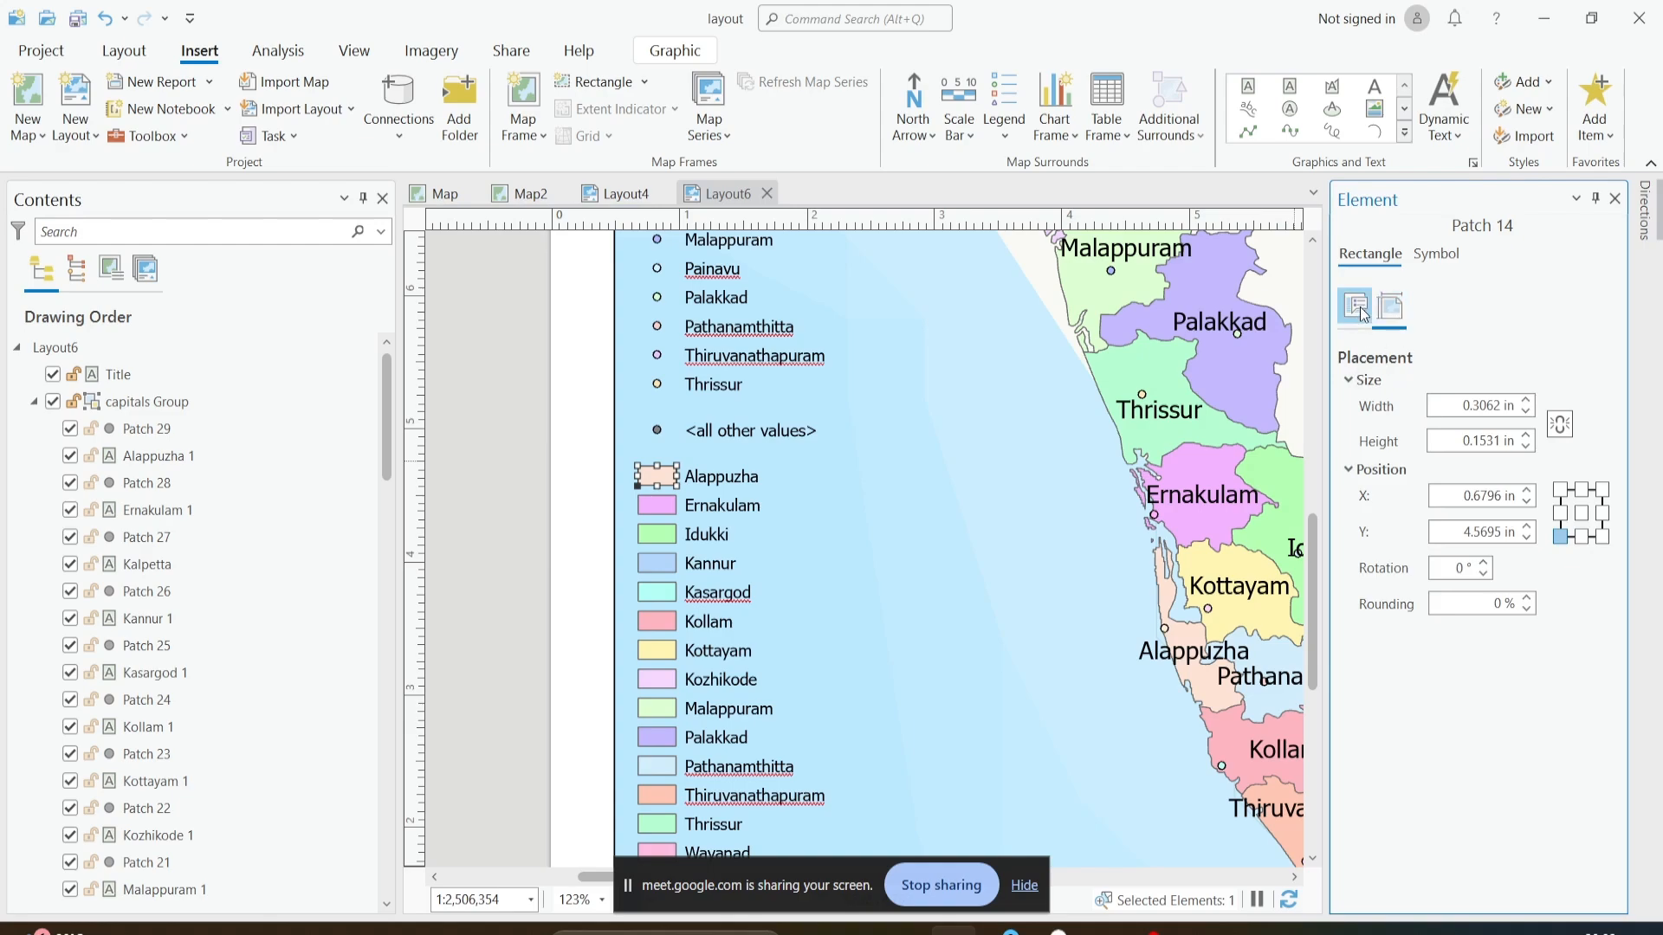
pyautogui.click(1358, 310)
pyautogui.click(1435, 254)
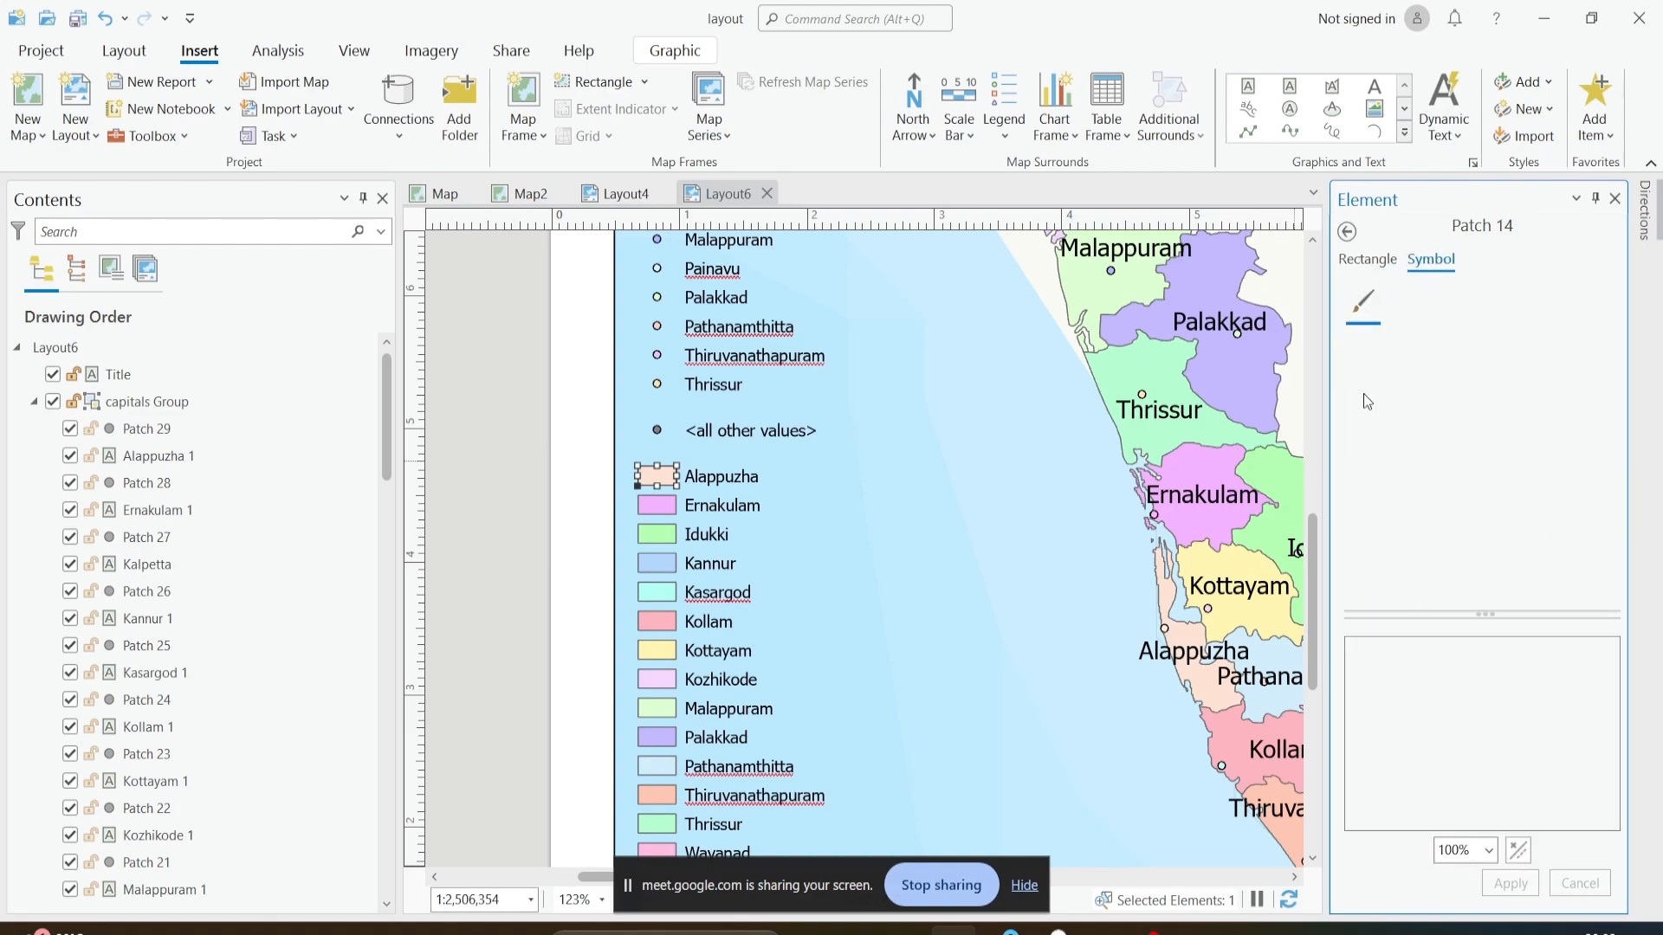
pyautogui.scroll(-1, 1558, 442)
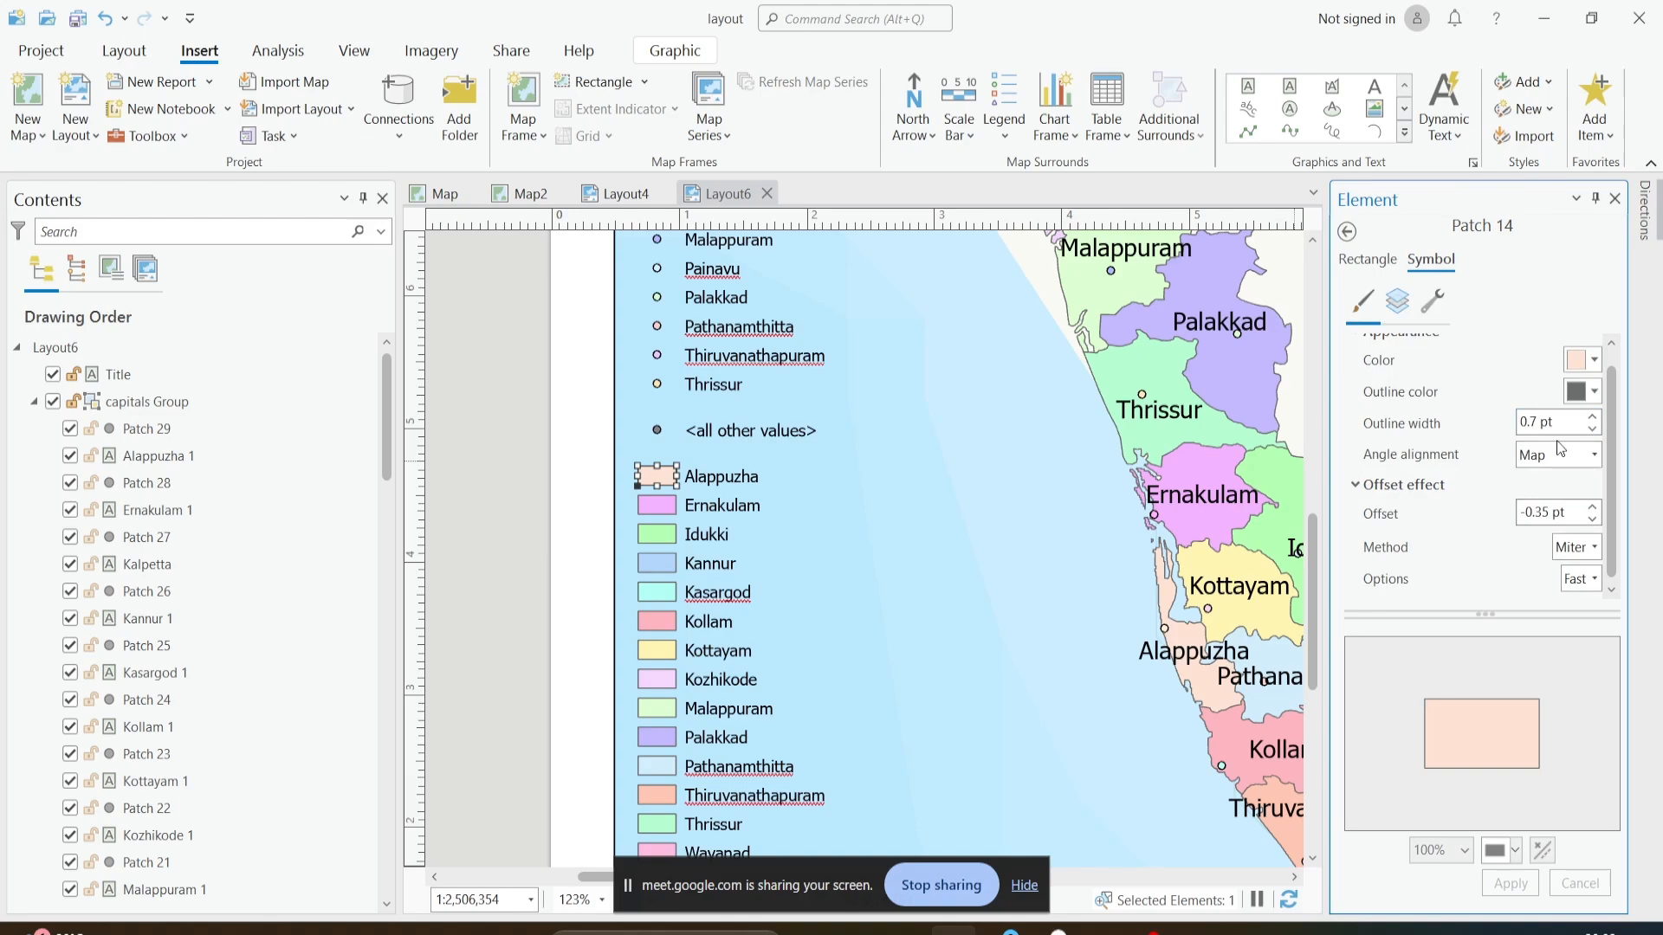
pyautogui.scroll(1, 1561, 443)
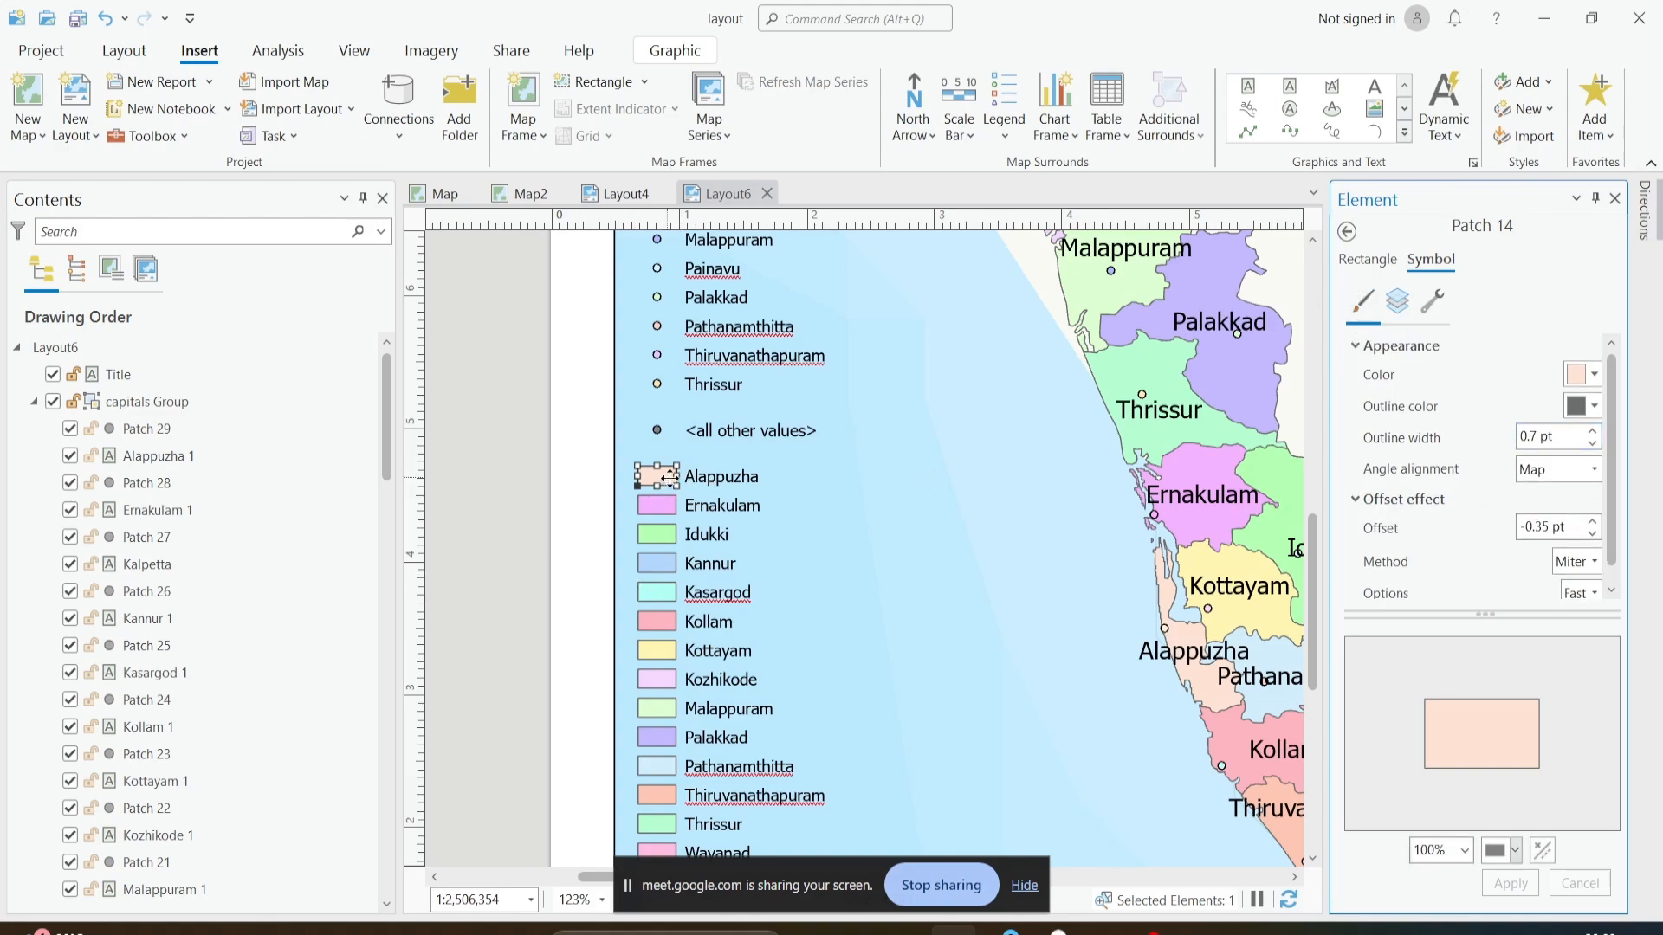
pyautogui.moveTo(680, 485); pyautogui.dragTo(723, 475)
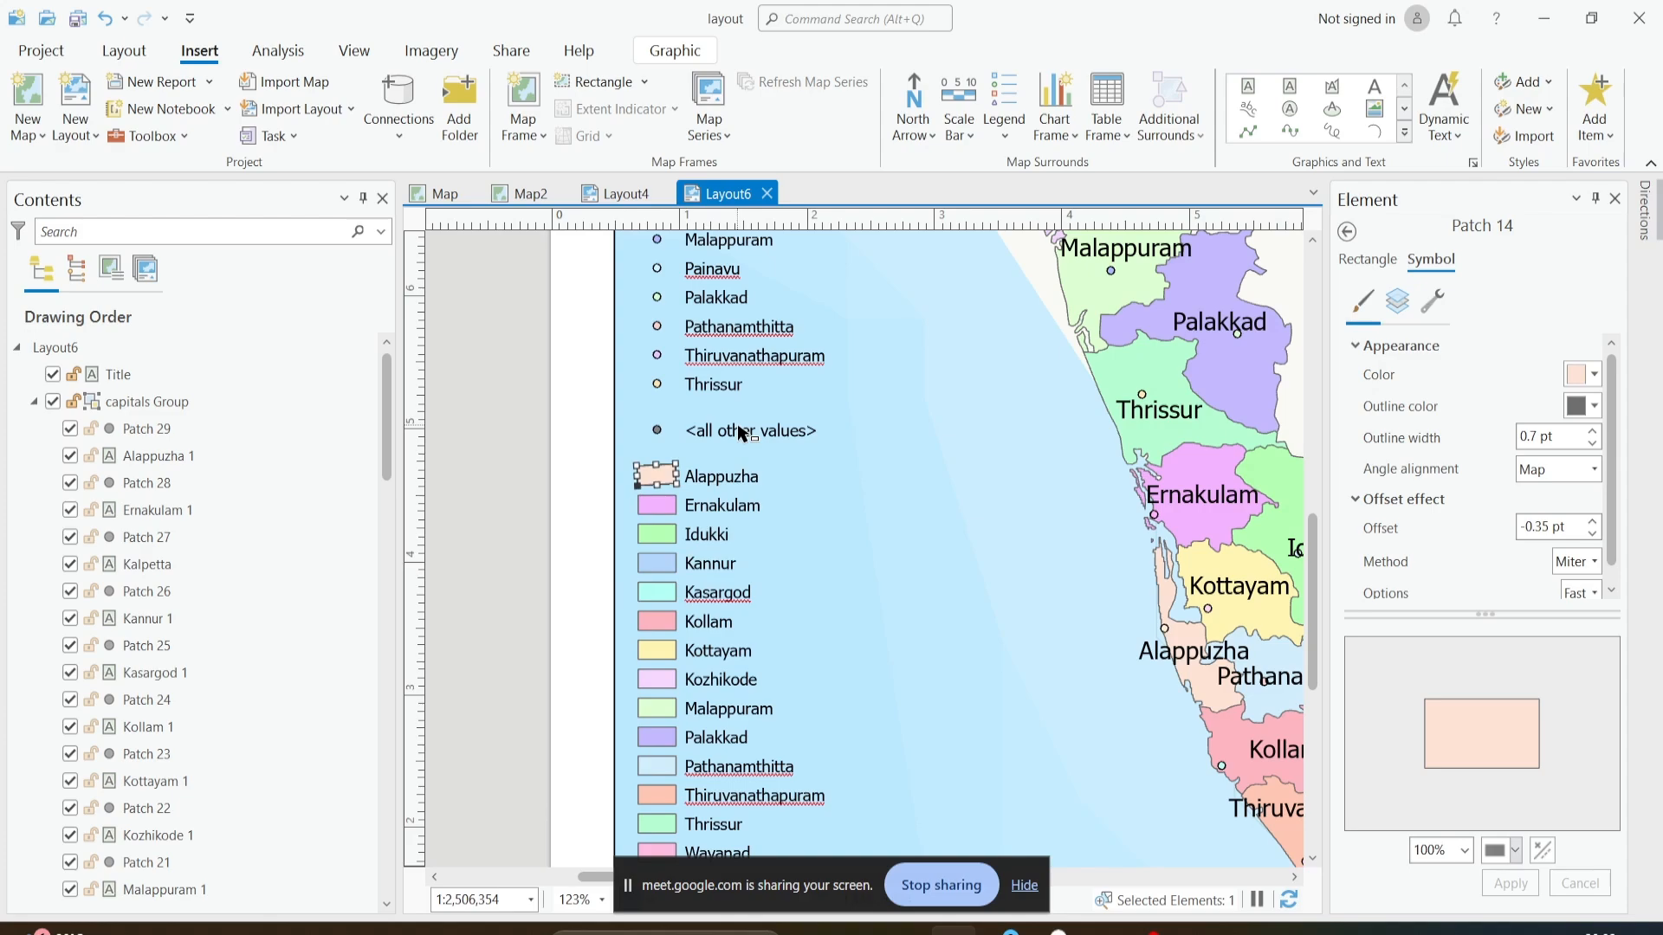
# - Group the legend's title, capitals group and boundaries group into a single element and clear the selection
pyautogui.scroll(-5, 735, 434)
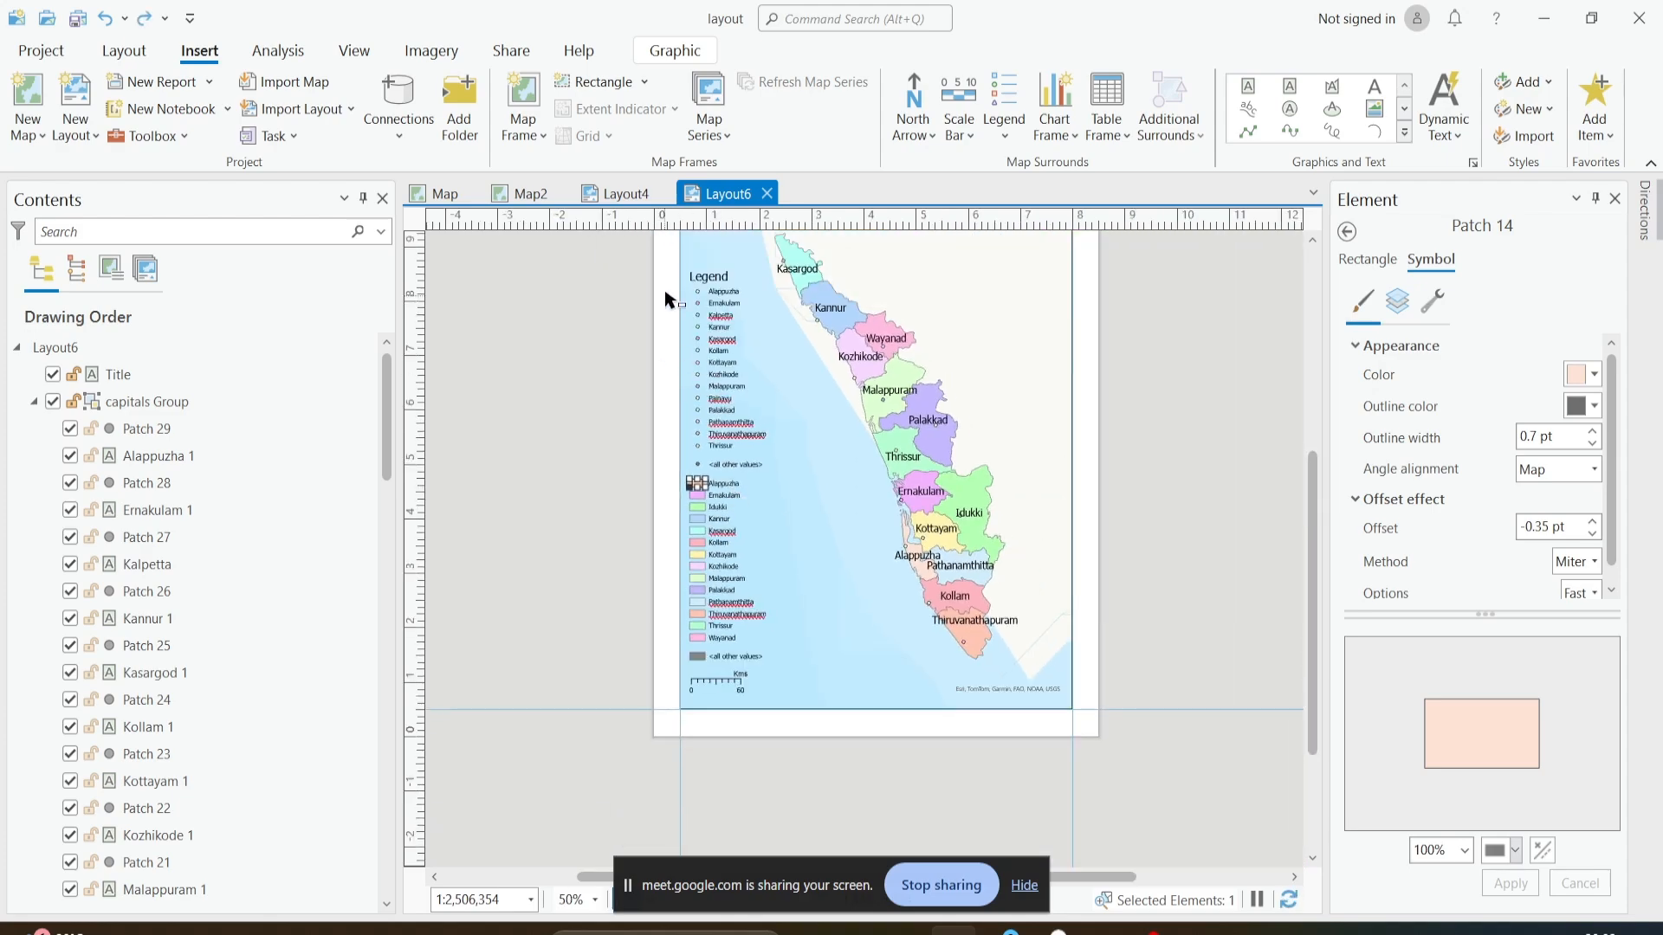
pyautogui.moveTo(662, 264); pyautogui.dragTo(781, 658)
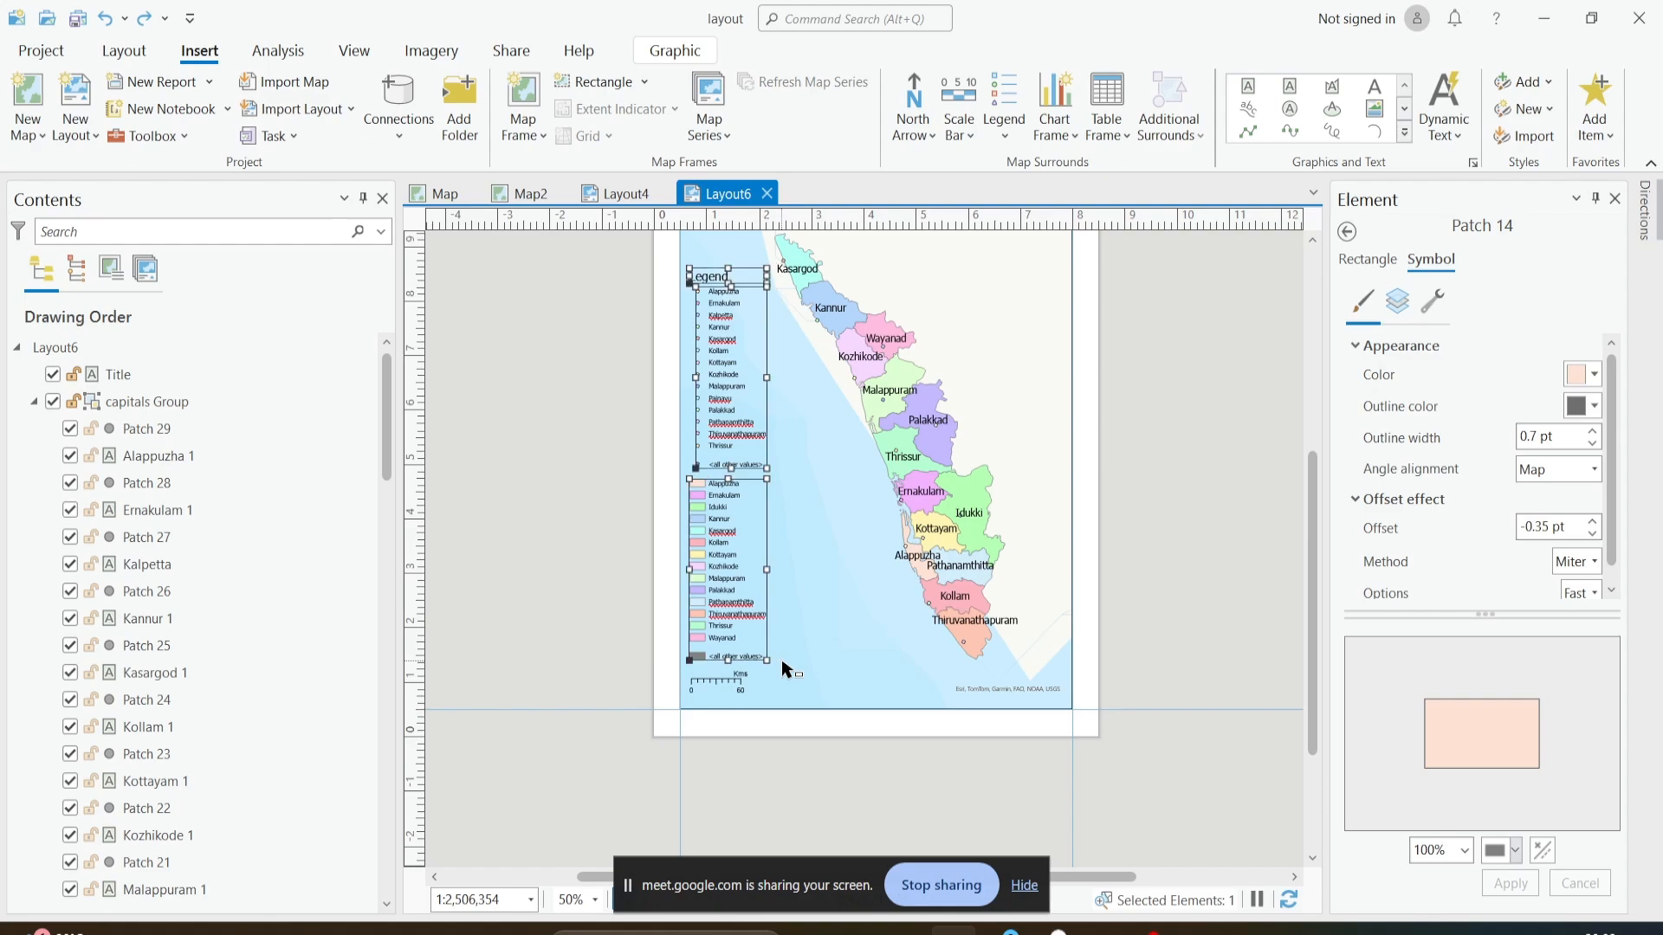
pyautogui.rightClick(734, 421)
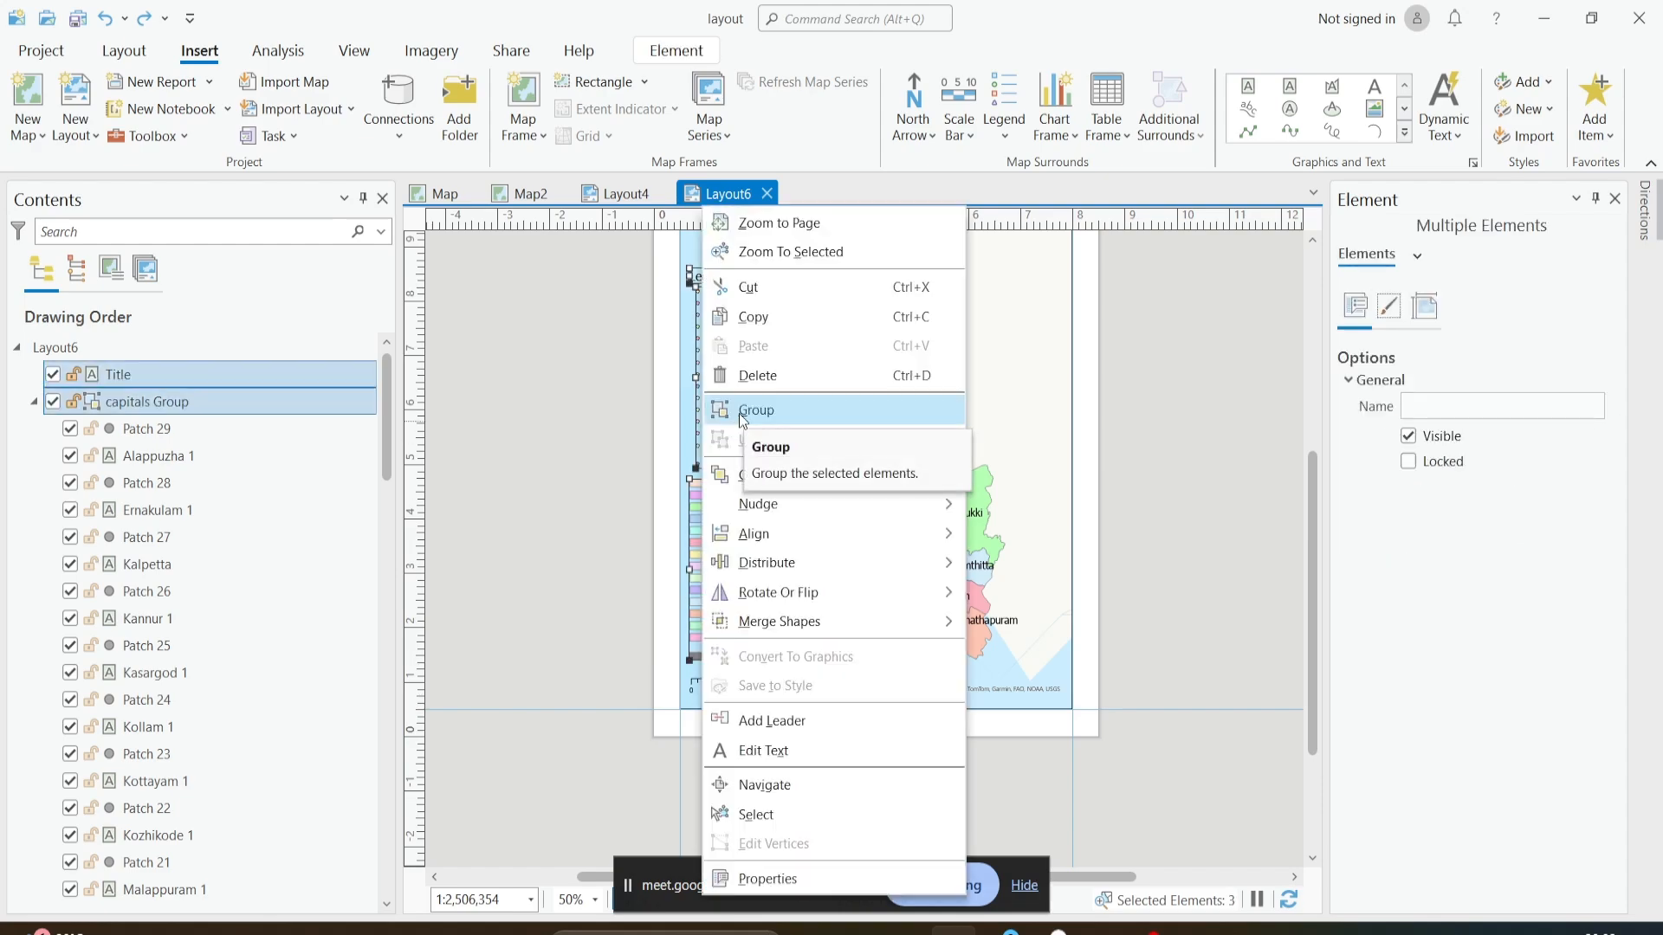
pyautogui.click(739, 411)
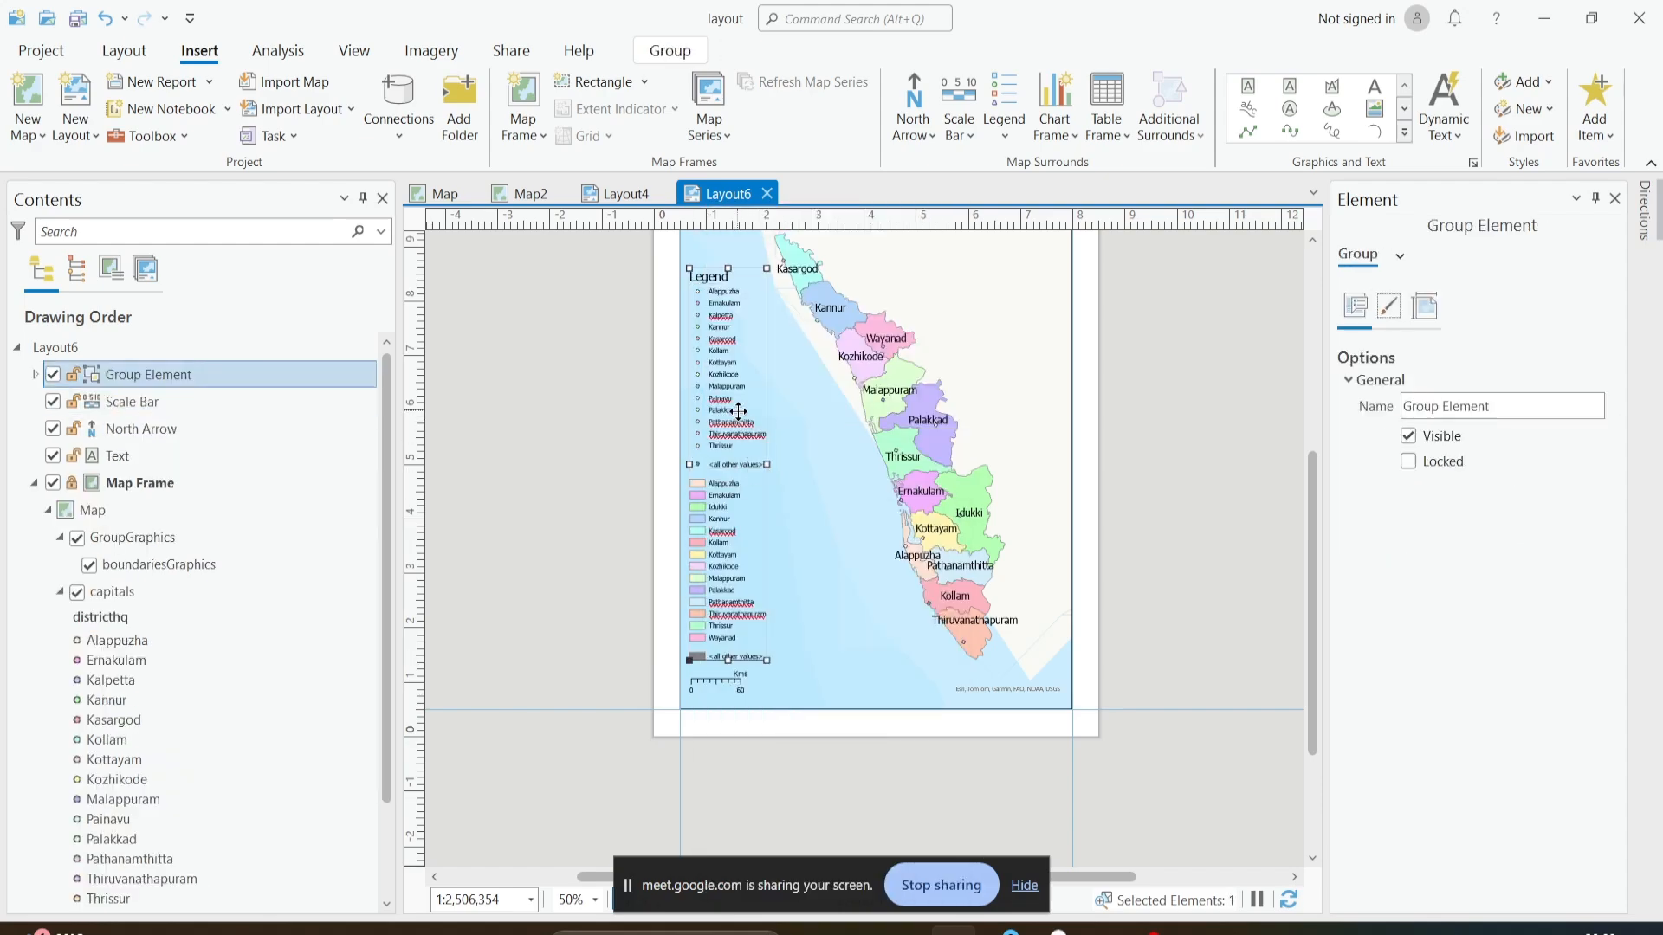
pyautogui.click(1021, 551)
pyautogui.click(693, 511)
pyautogui.rightClick(700, 428)
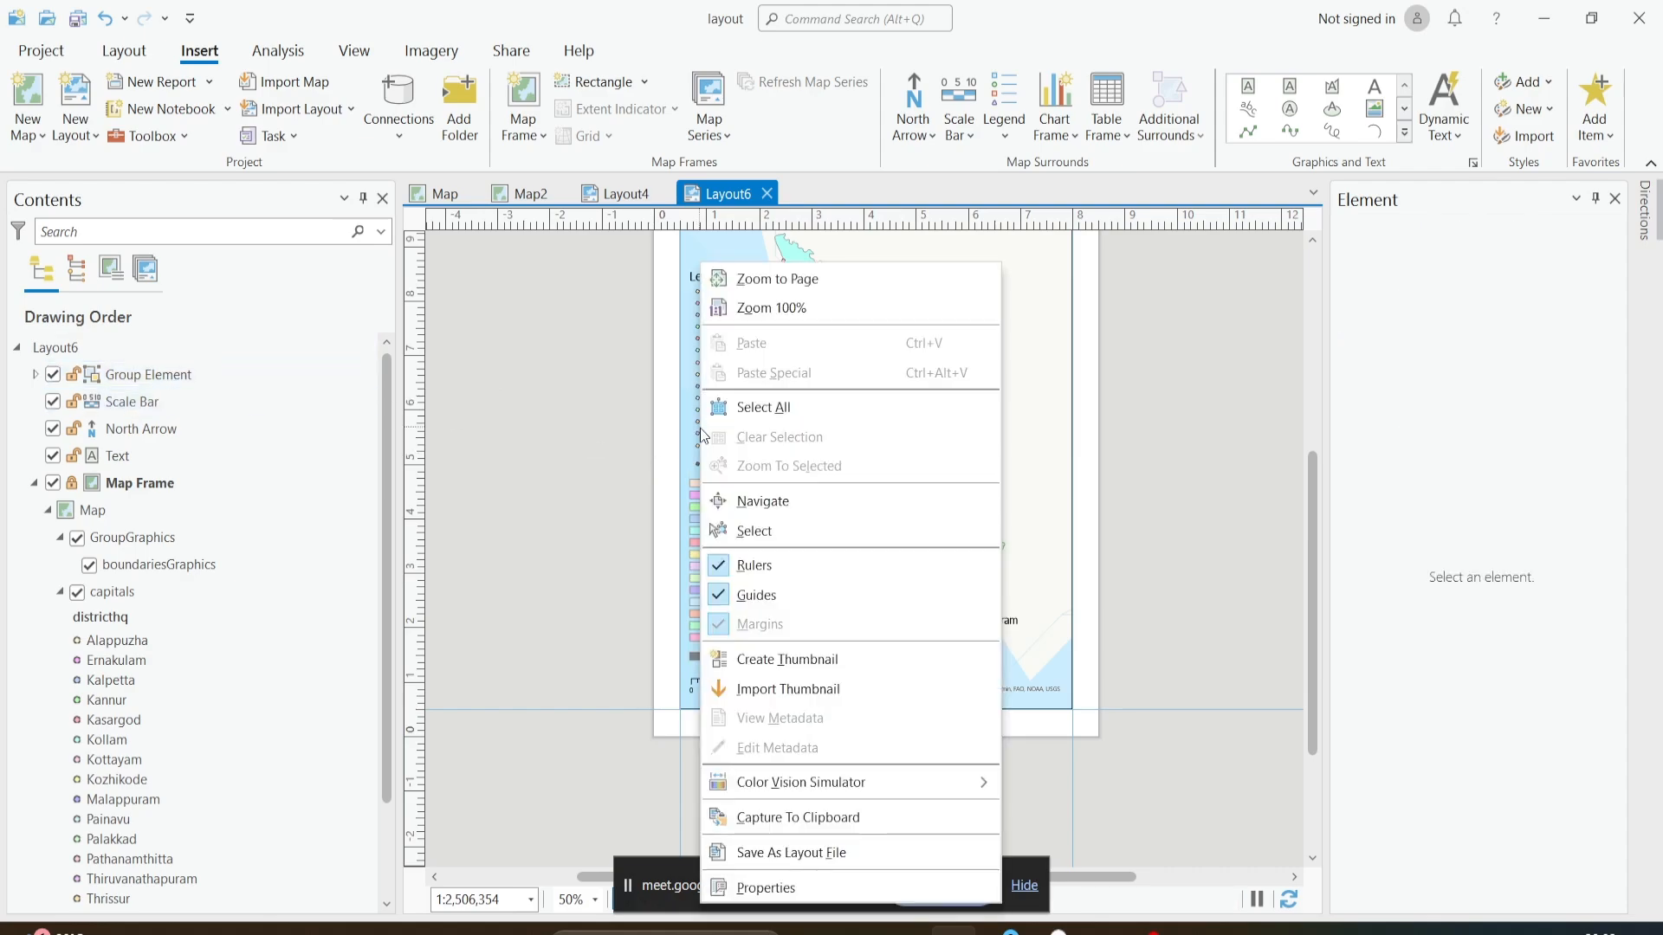
pyautogui.click(1128, 468)
# - Examine the whole layout page, including the legend, scale bar, title and north arrow
pyautogui.scroll(3, 747, 455)
pyautogui.scroll(-3, 746, 443)
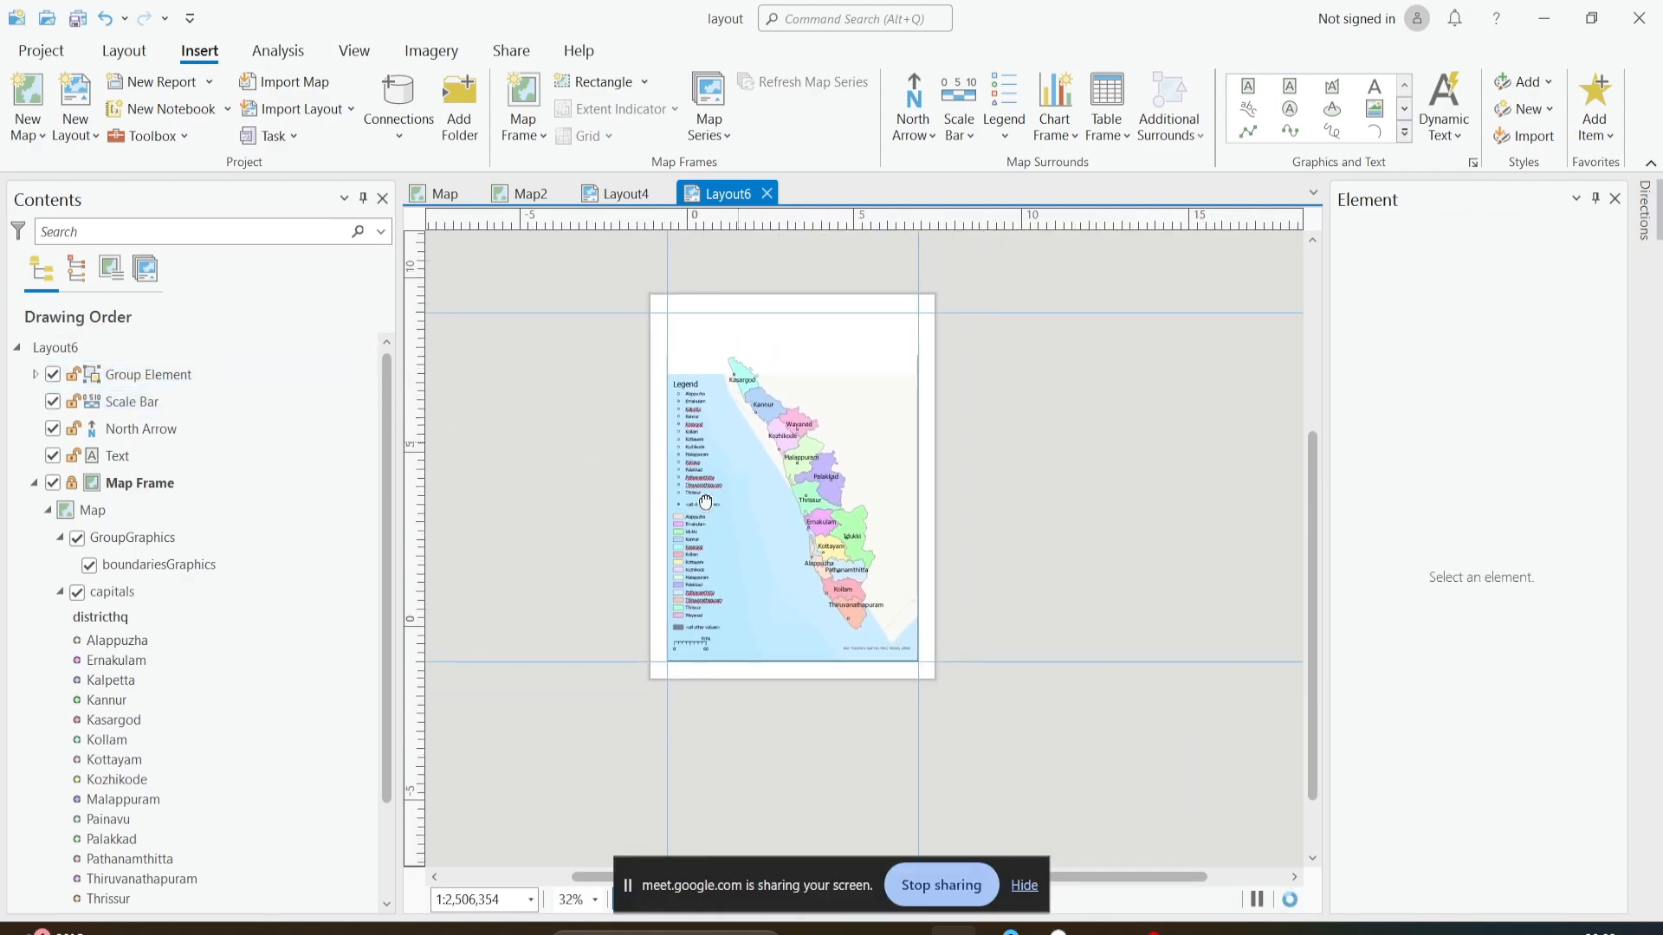
pyautogui.scroll(4, 701, 498)
pyautogui.scroll(-2, 701, 500)
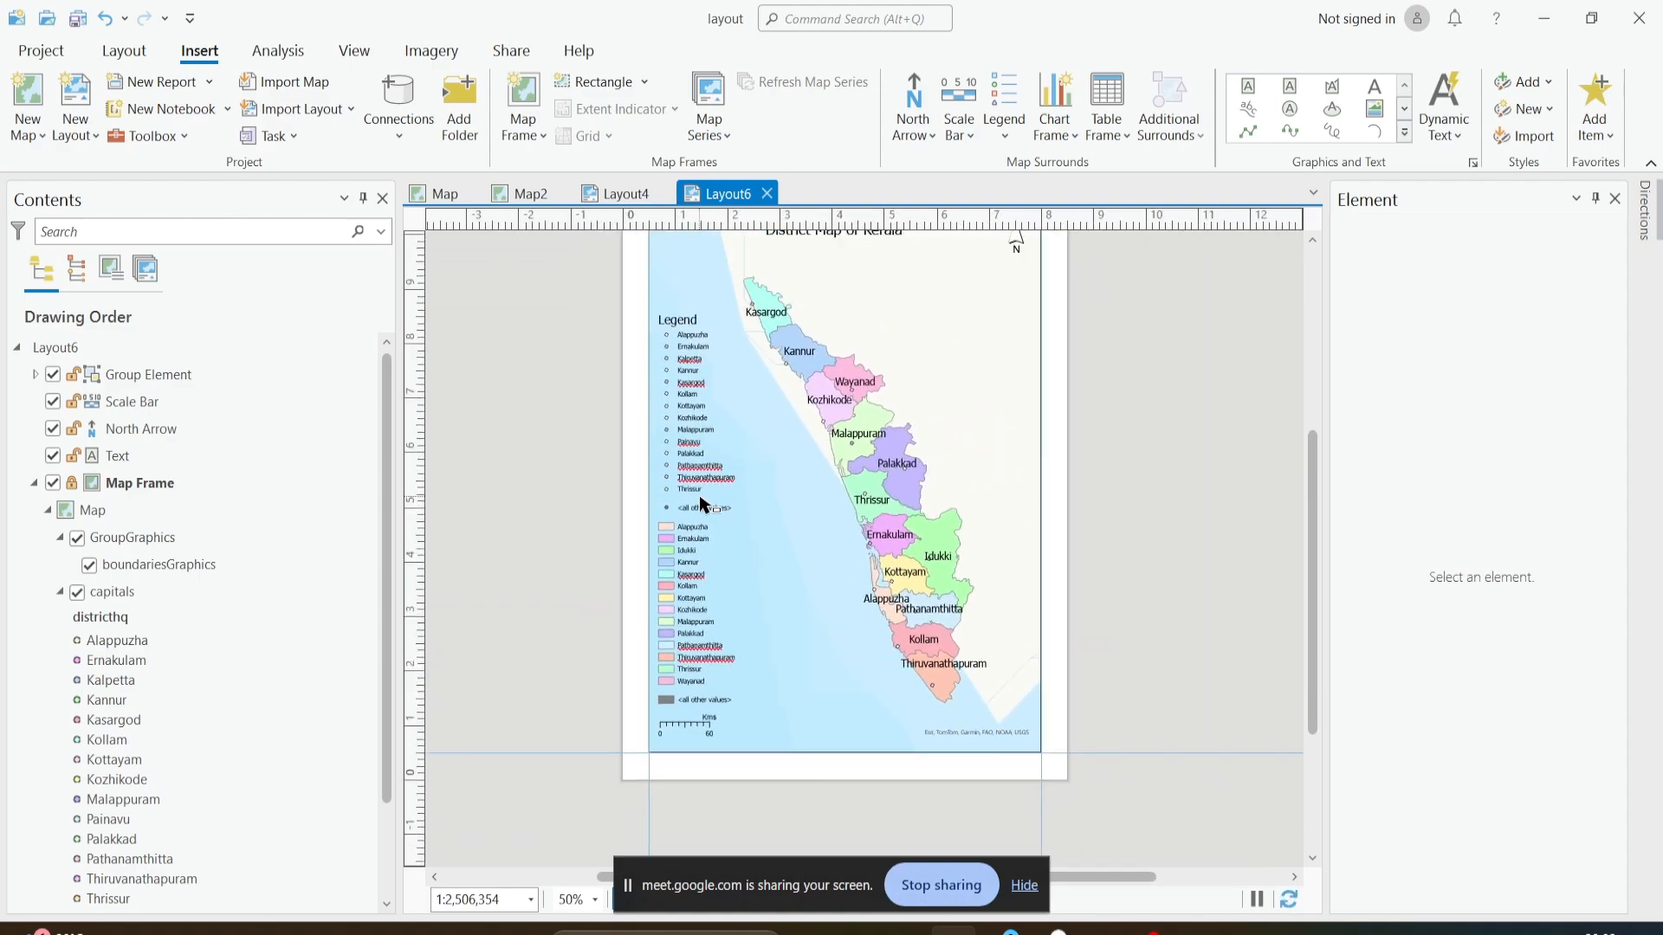
pyautogui.scroll(-2, 704, 503)
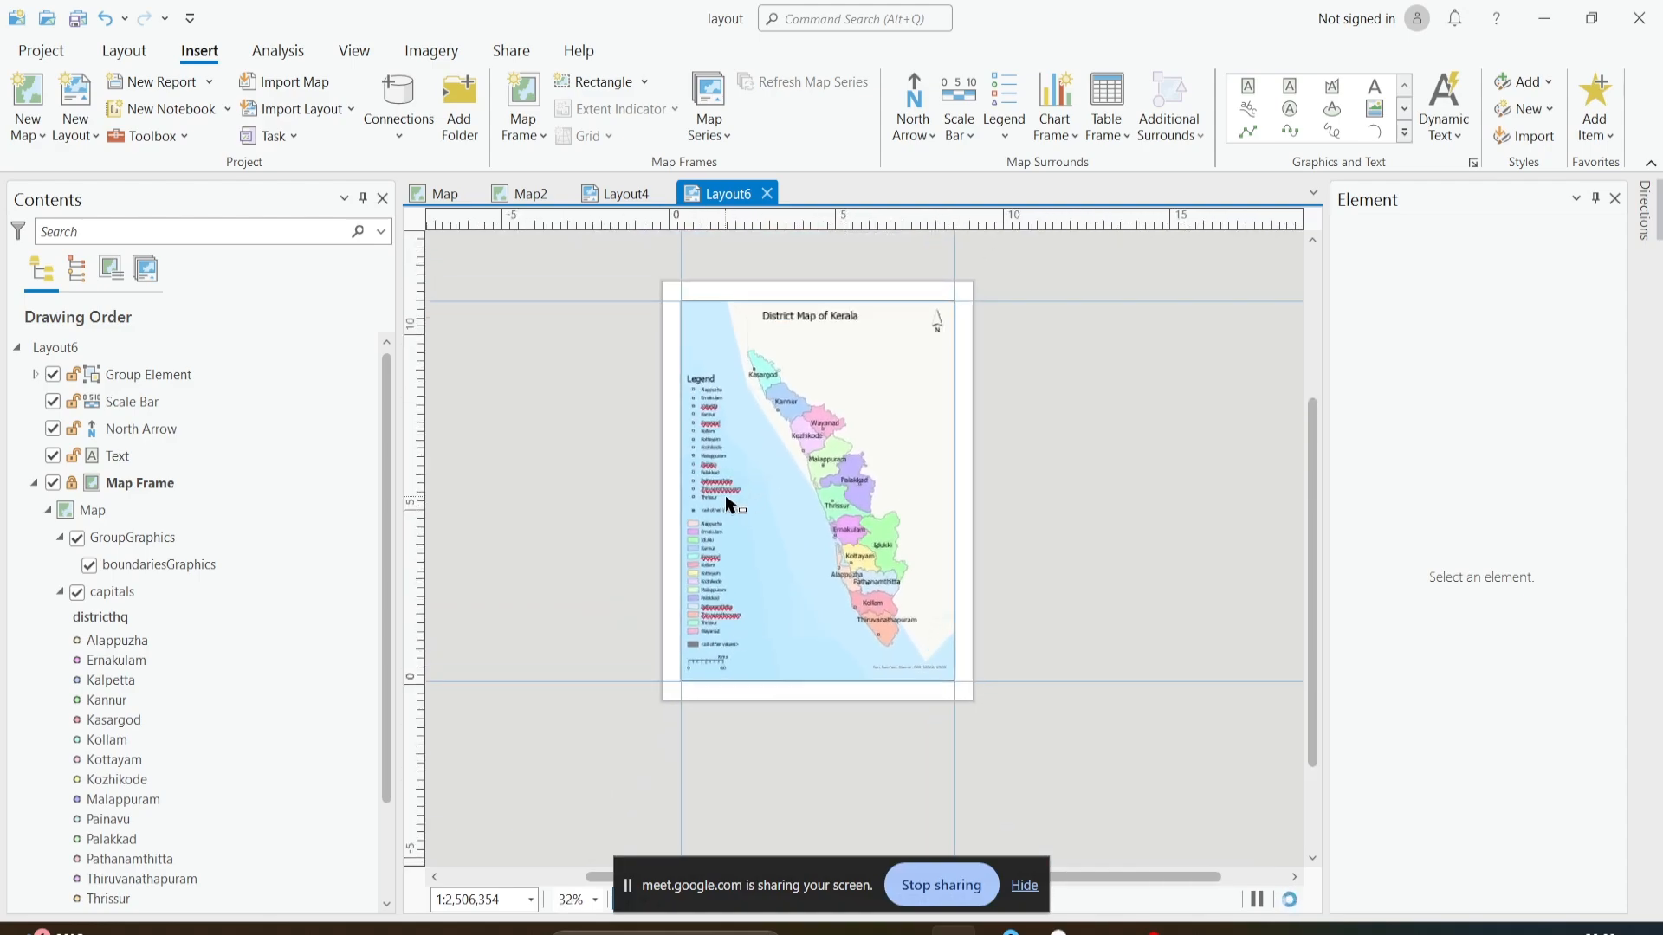
pyautogui.scroll(2, 726, 502)
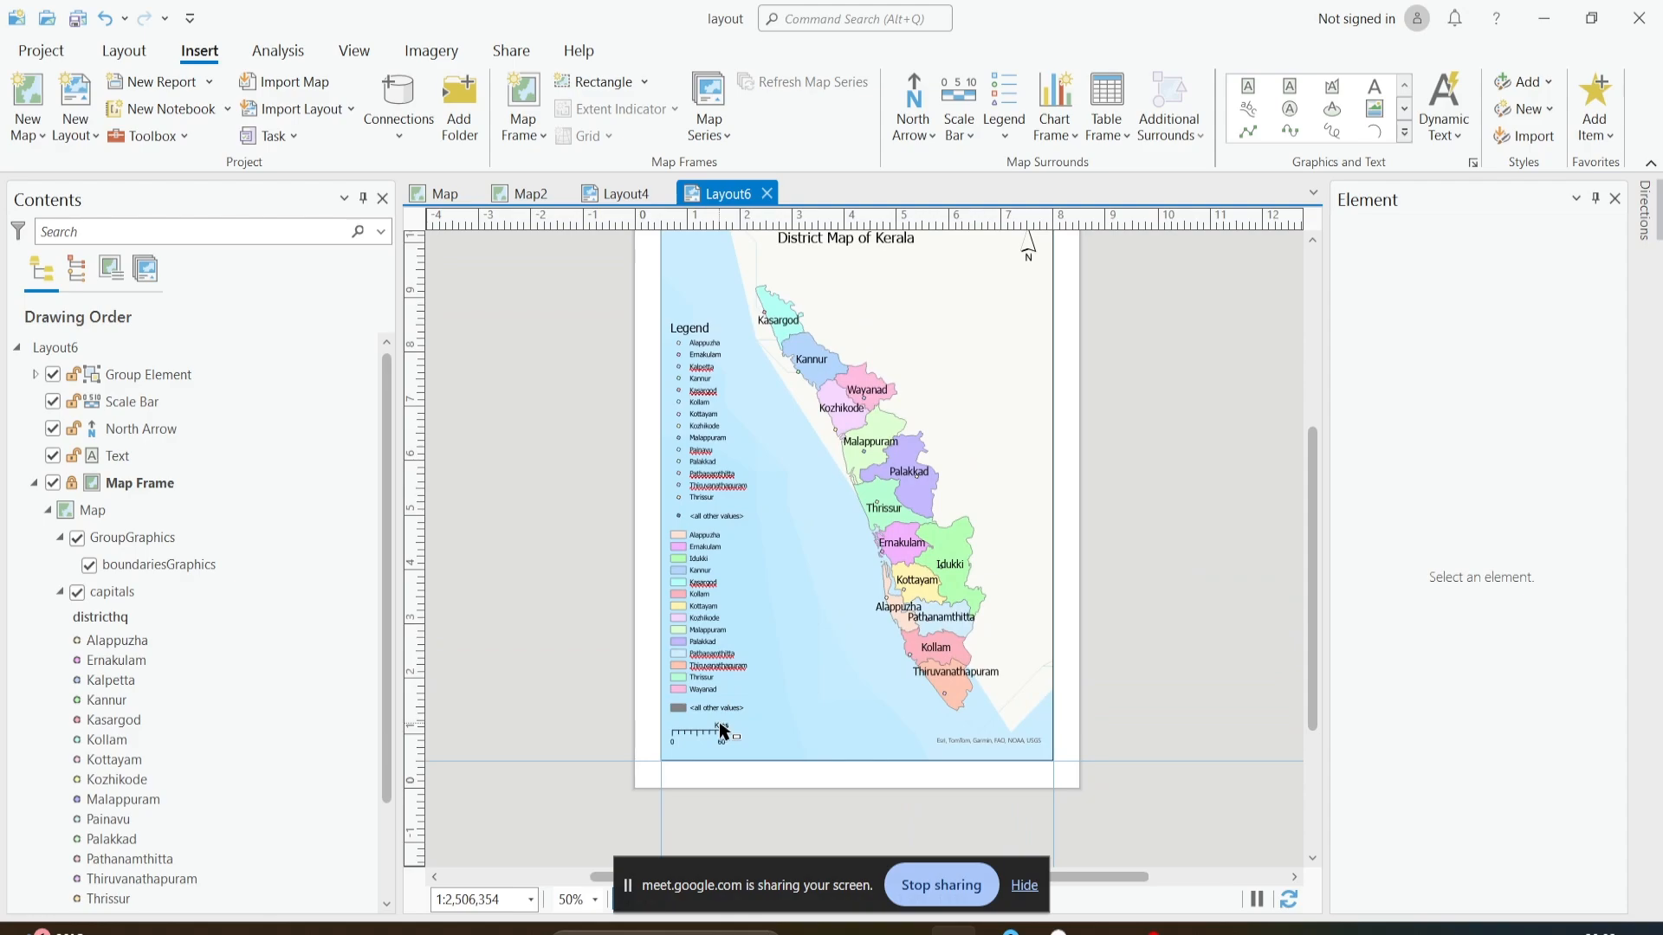
pyautogui.moveTo(737, 430); pyautogui.dragTo(710, 475)
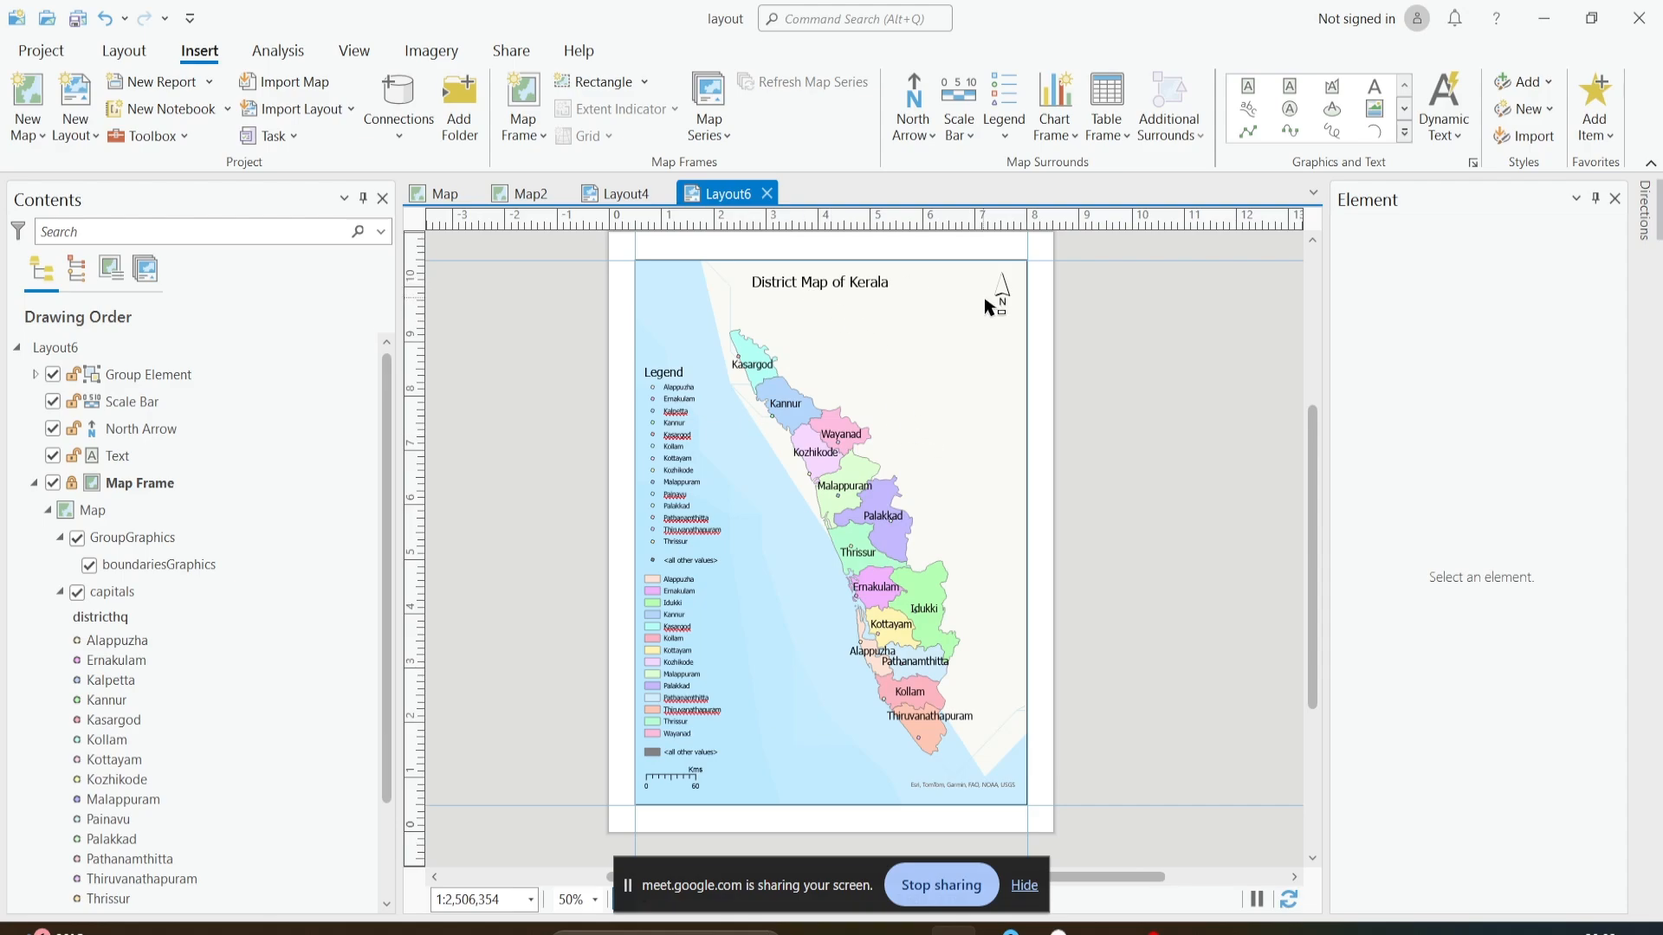
pyautogui.moveTo(1002, 320); pyautogui.dragTo(1002, 305)
pyautogui.scroll(-2, 901, 541)
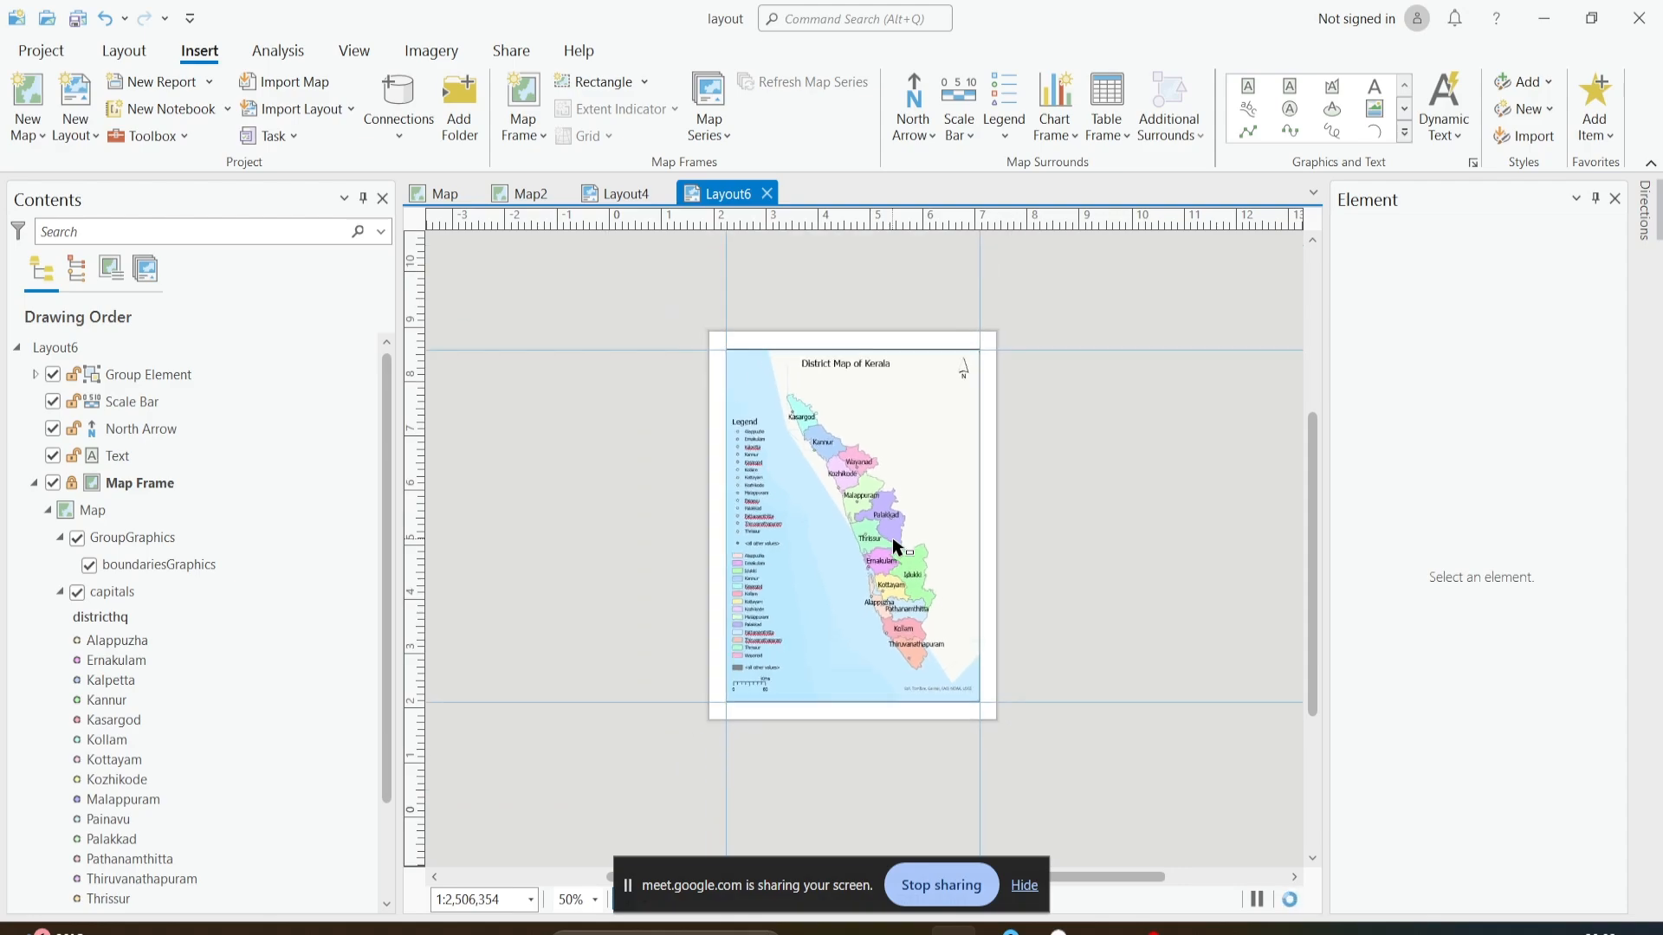
pyautogui.scroll(1, 911, 537)
pyautogui.scroll(-1, 988, 546)
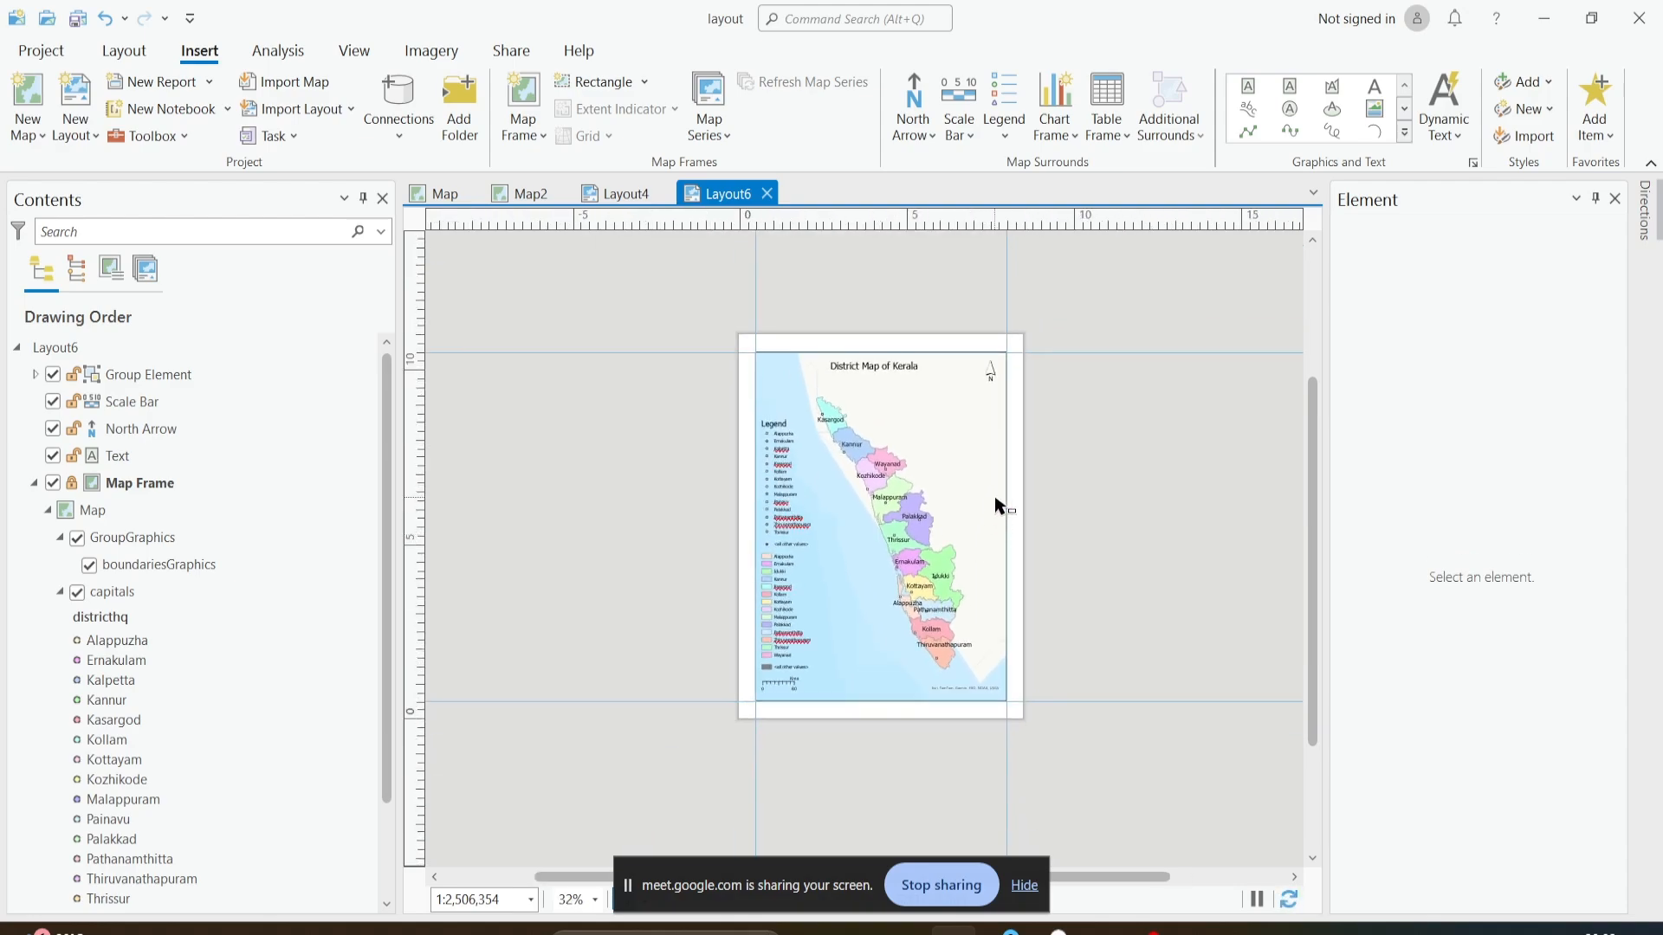
pyautogui.scroll(2, 918, 606)
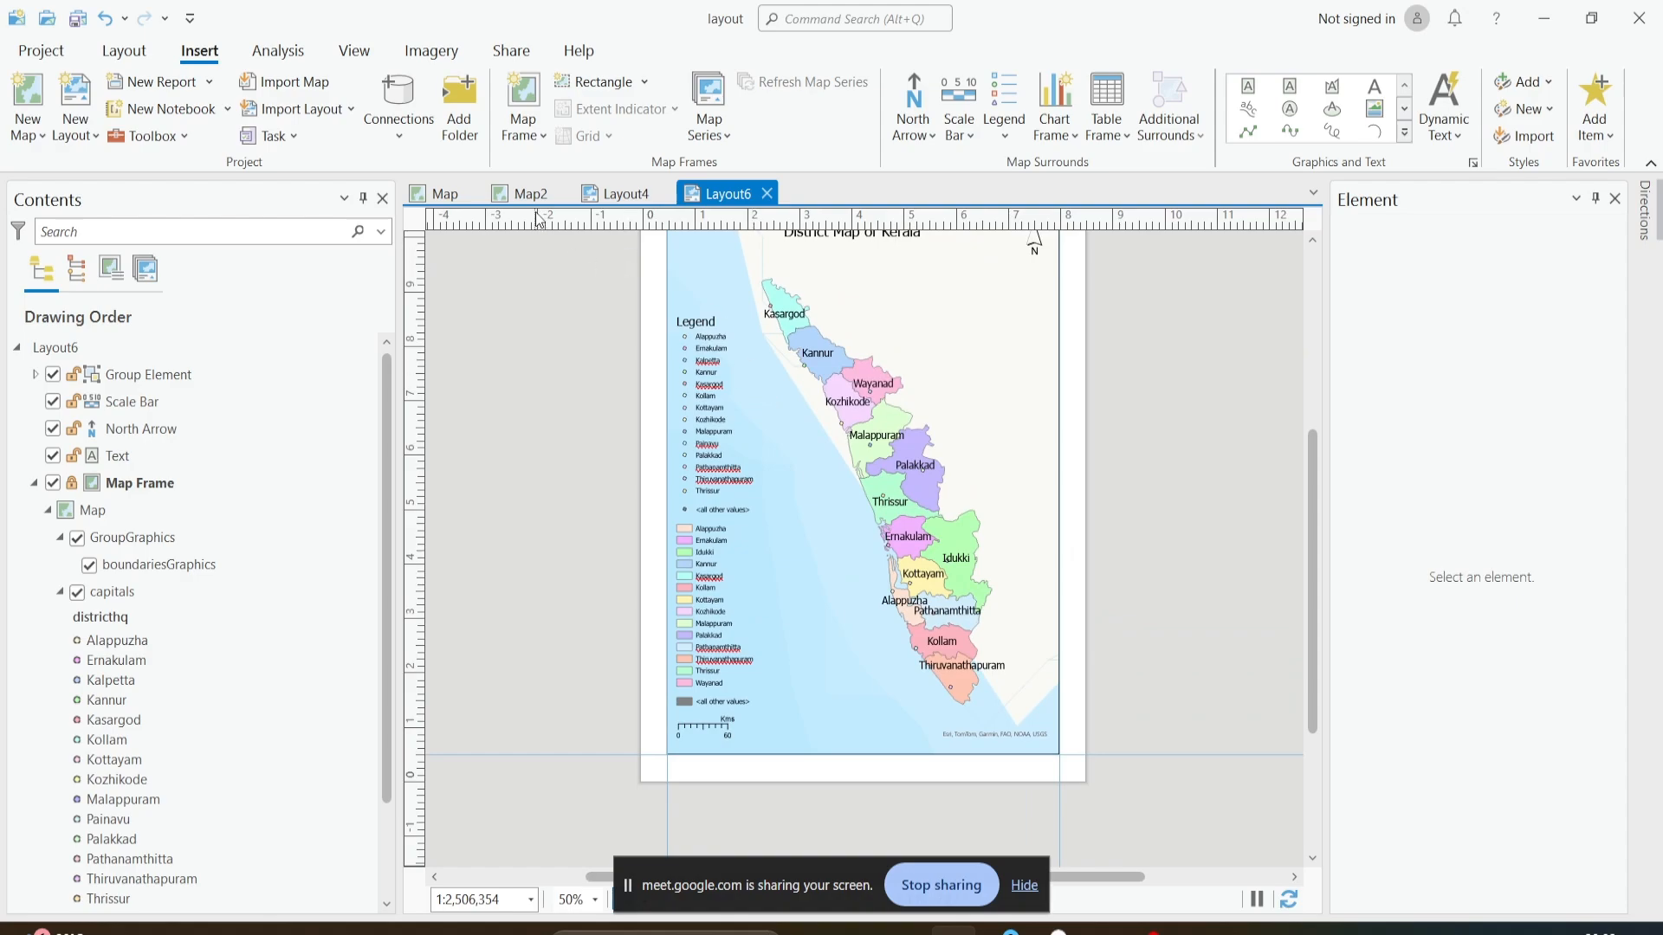
pyautogui.moveTo(919, 485); pyautogui.dragTo(830, 538)
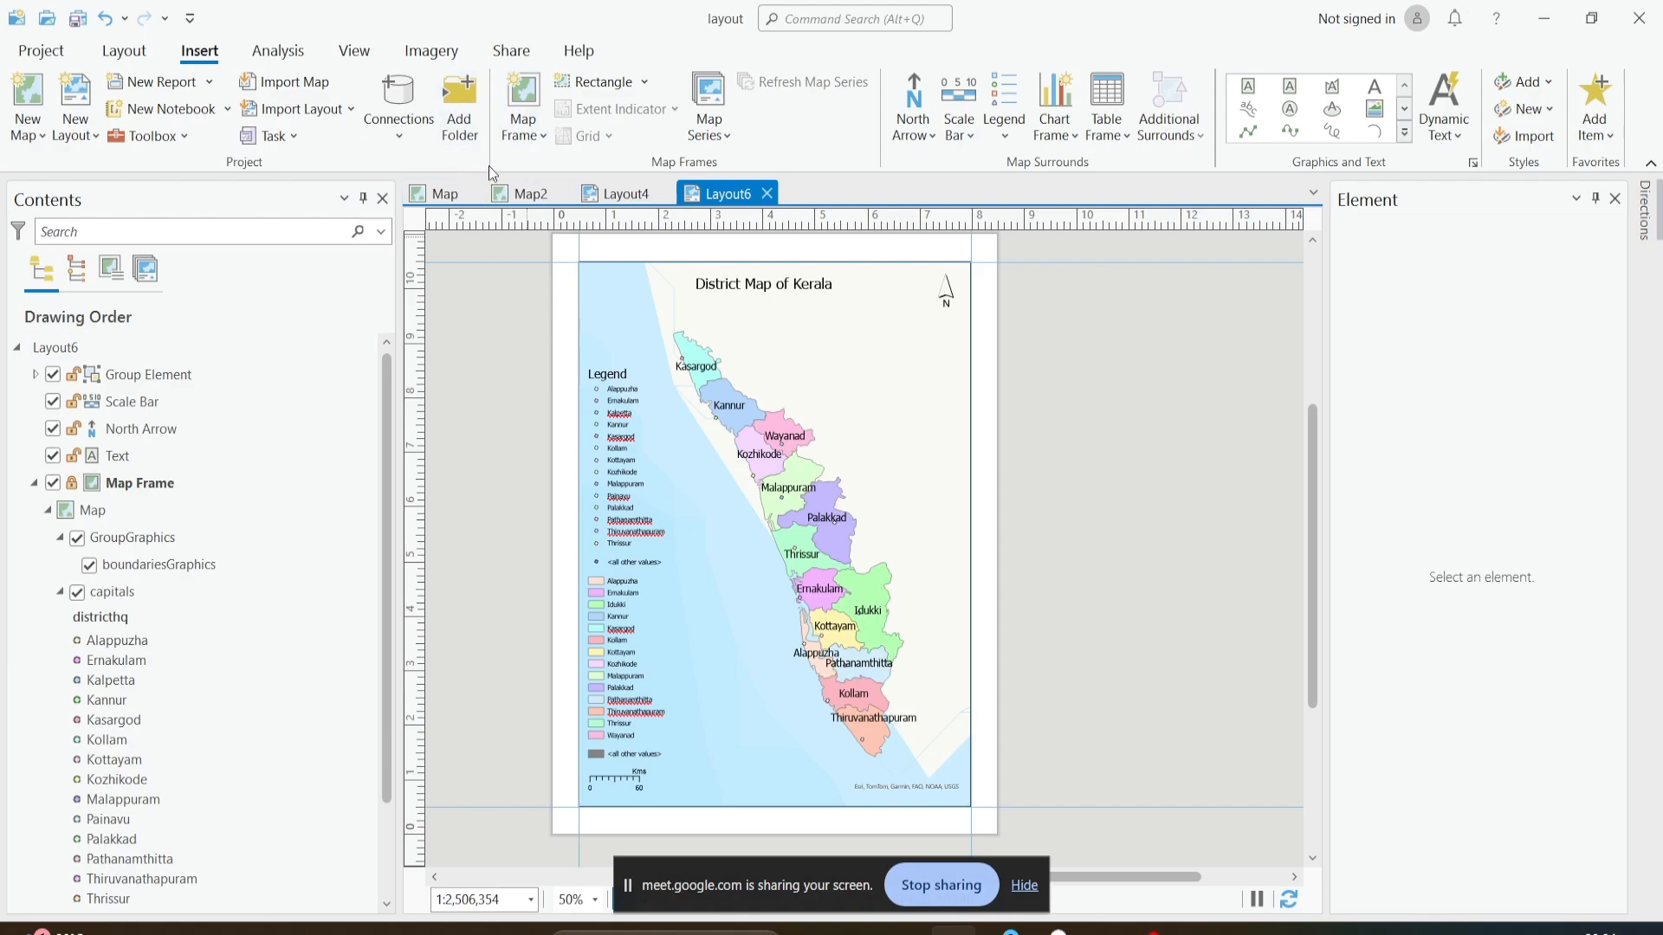
# - Examine the satellite imagery of India in Map2 and return to Layout6
pyautogui.click(524, 193)
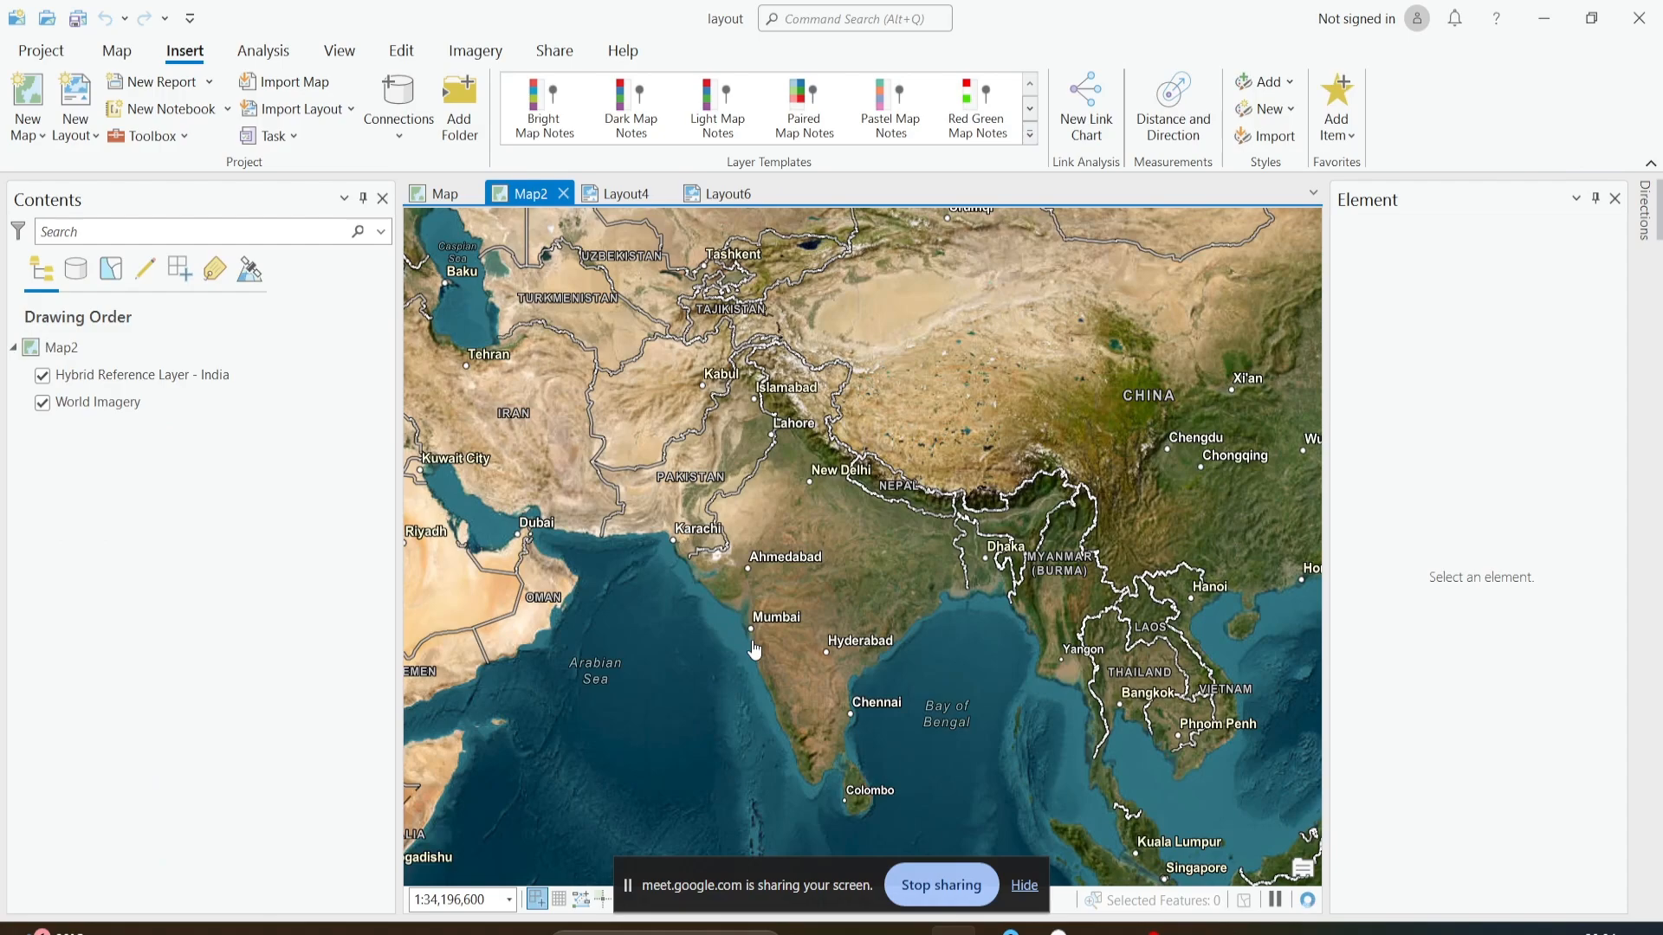
pyautogui.moveTo(838, 664)
pyautogui.mouseDown()
pyautogui.moveTo(828, 643)
pyautogui.moveTo(835, 679)
pyautogui.moveTo(839, 661)
pyautogui.mouseUp()
pyautogui.scroll(2, 818, 651)
pyautogui.scroll(-2, 818, 647)
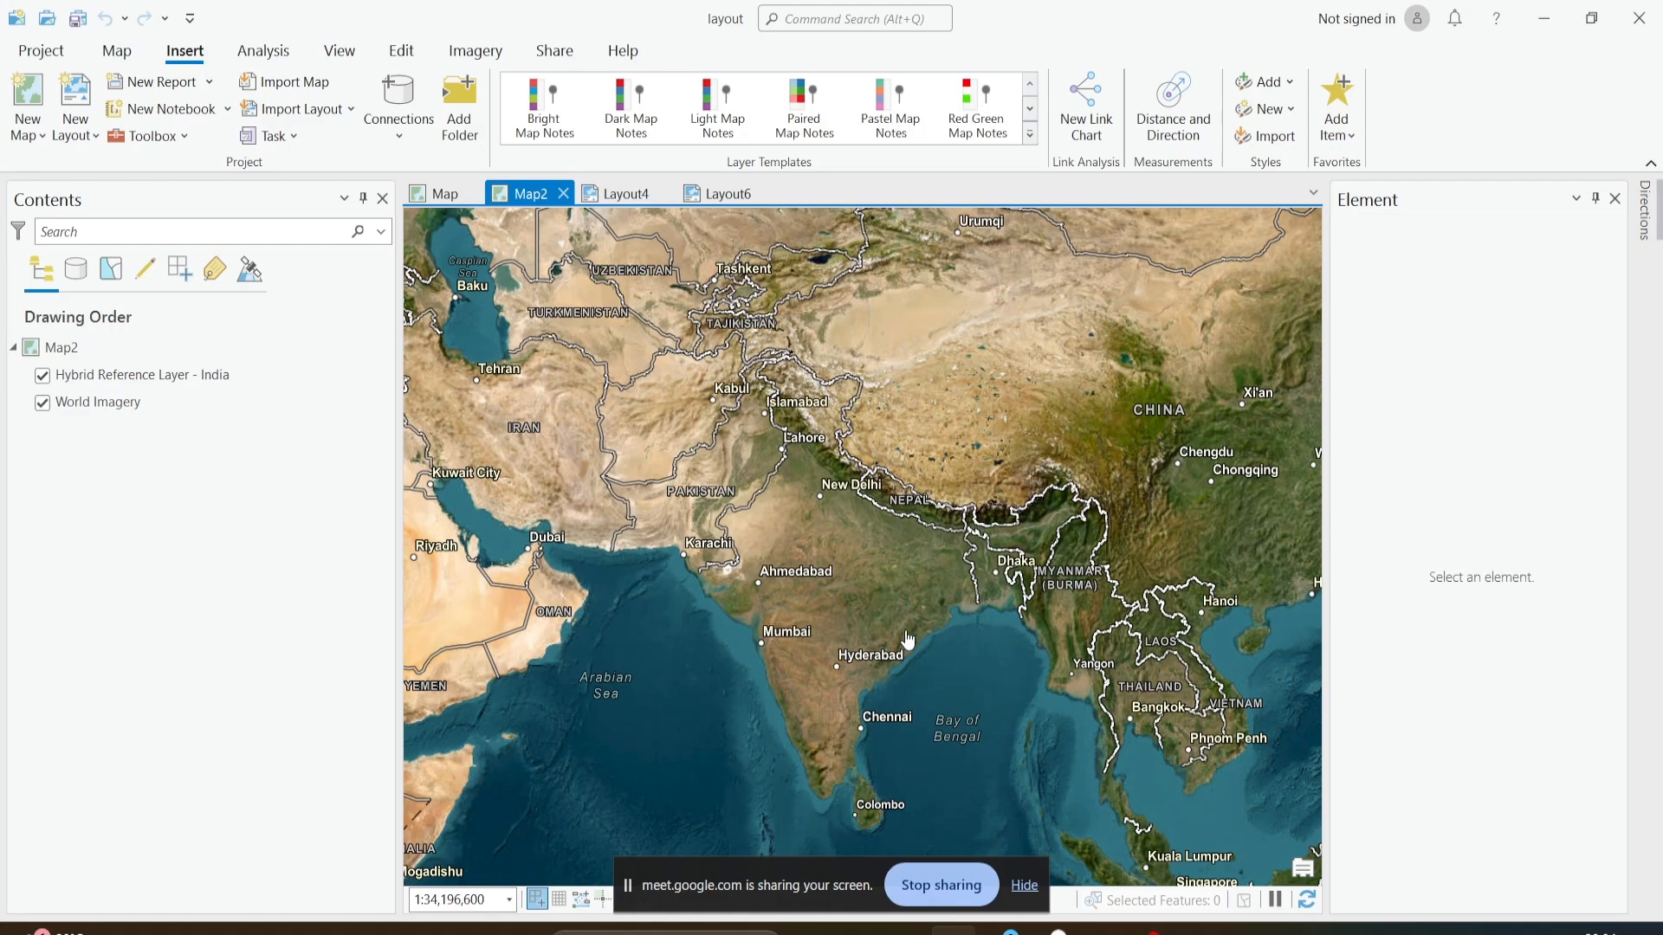
pyautogui.click(743, 199)
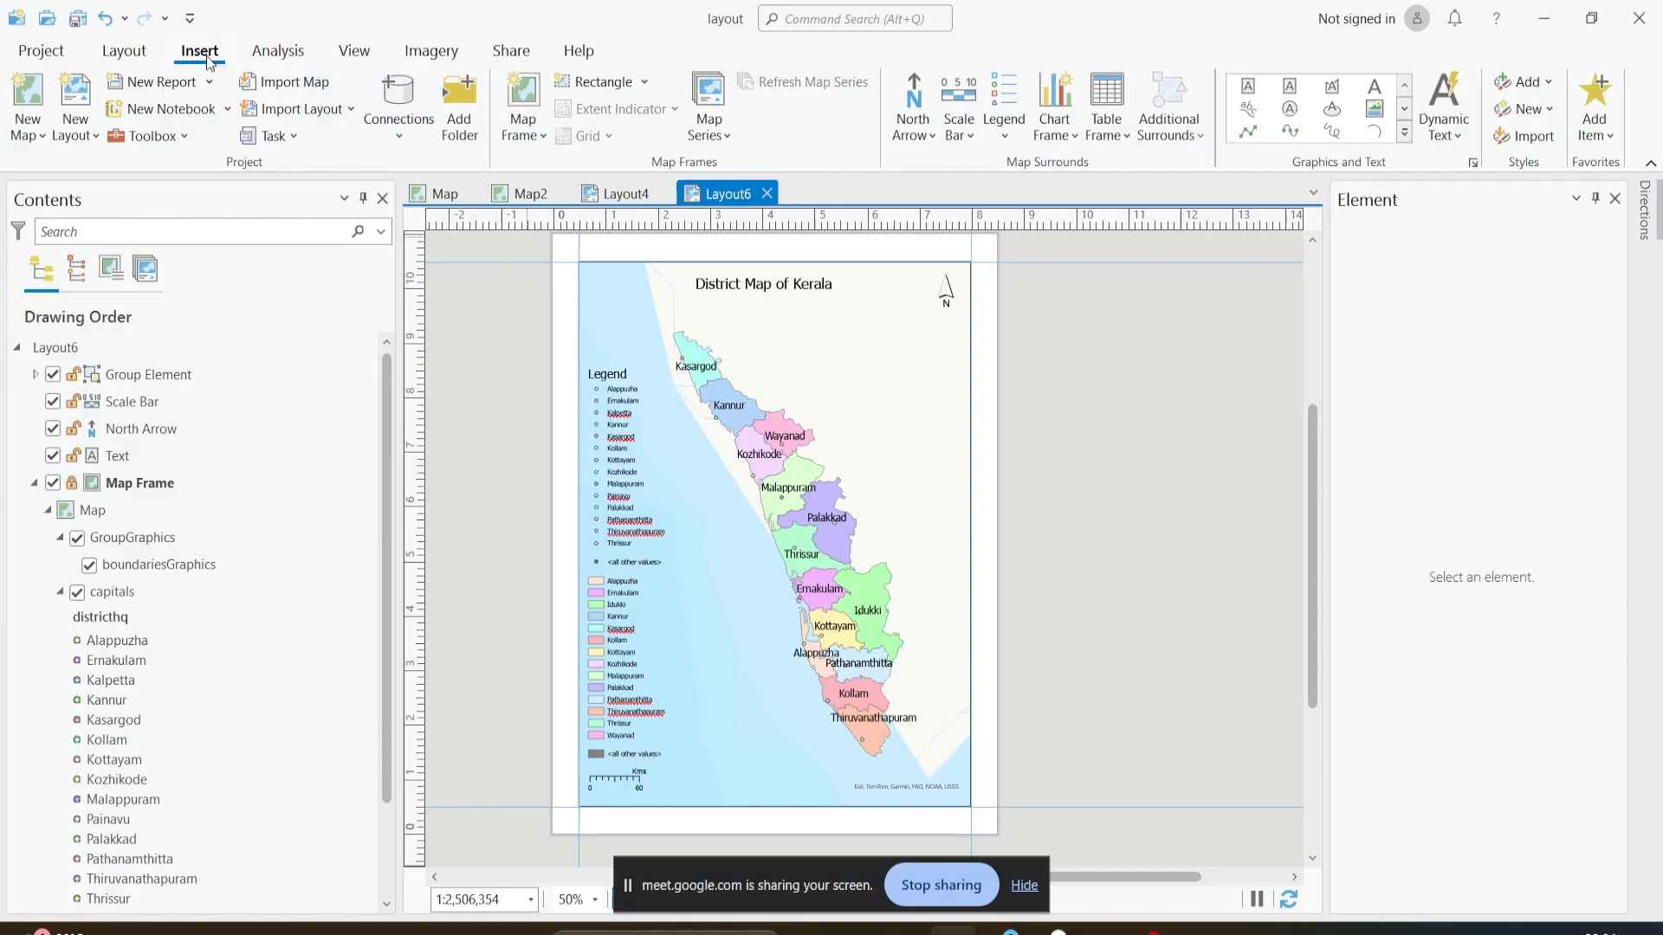
# - Insert the 1:34,196,600 view of Map2 as an inset map frame about 1.9 inches square, below the north arrow
pyautogui.click(522, 137)
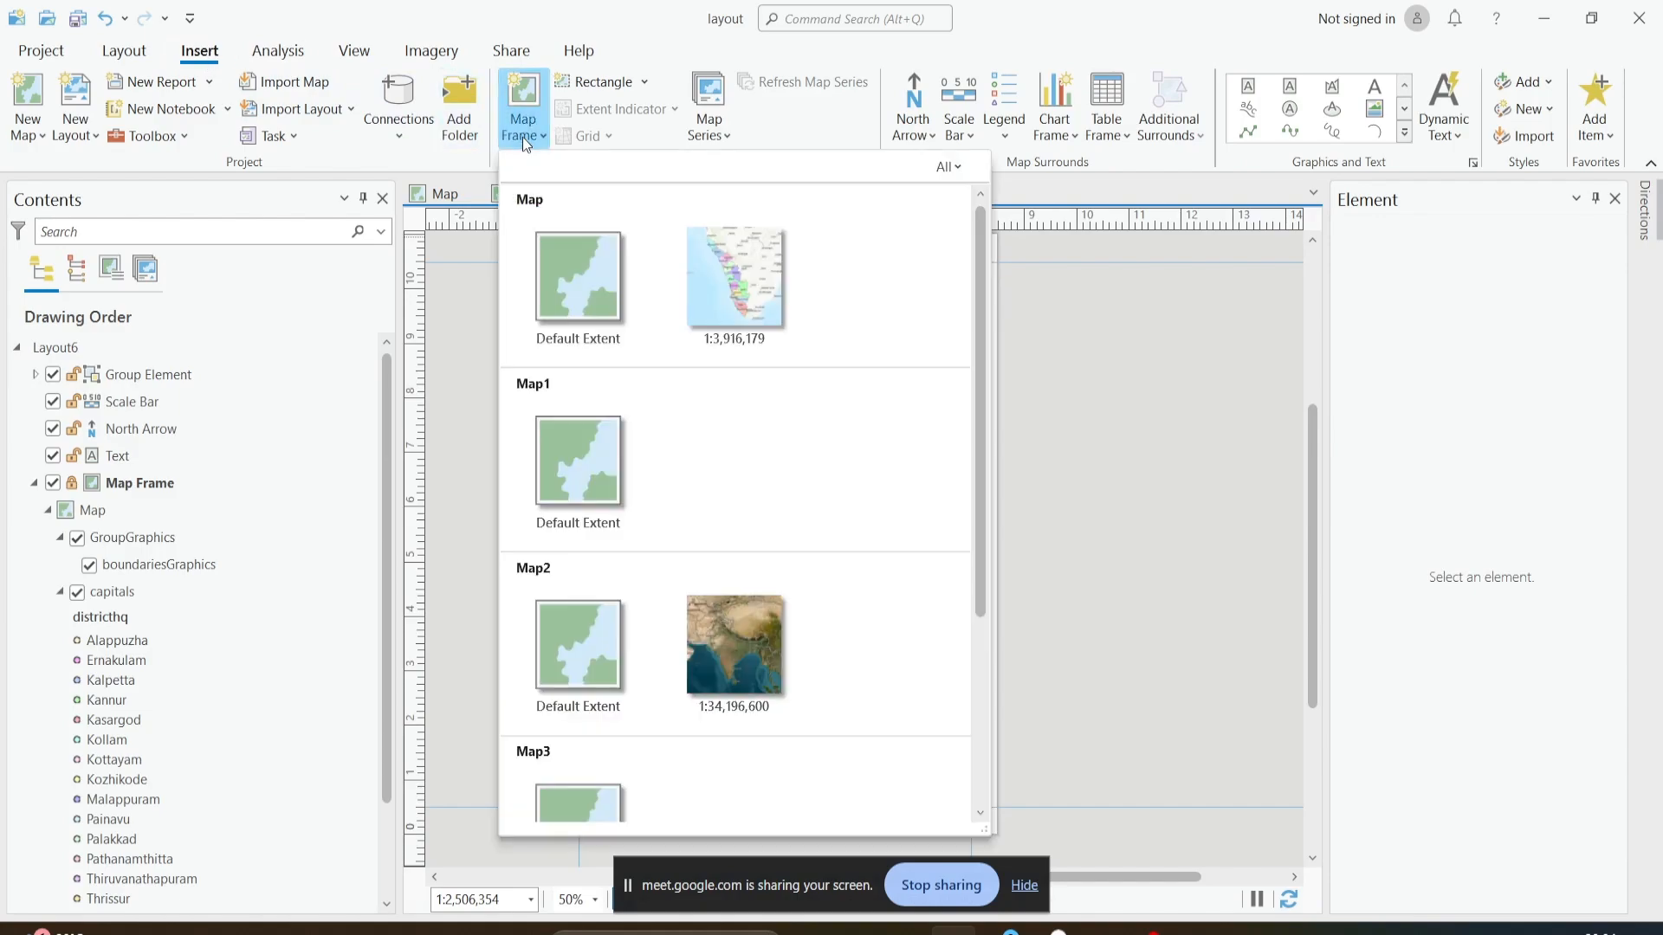
pyautogui.scroll(-3, 537, 487)
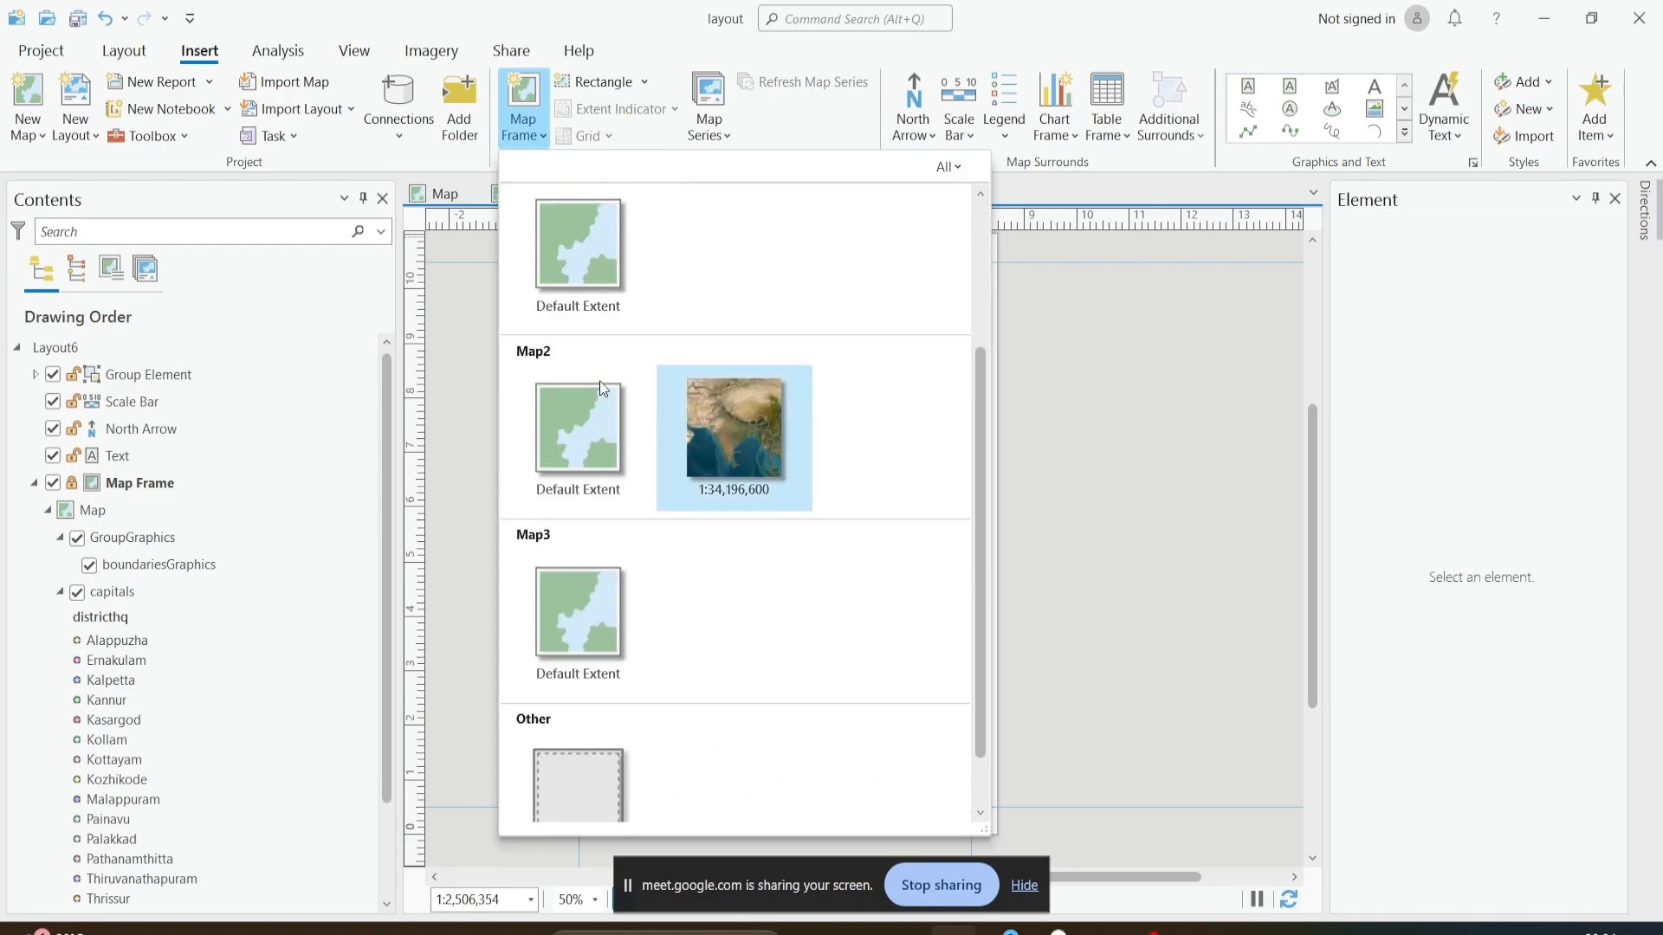
pyautogui.click(743, 445)
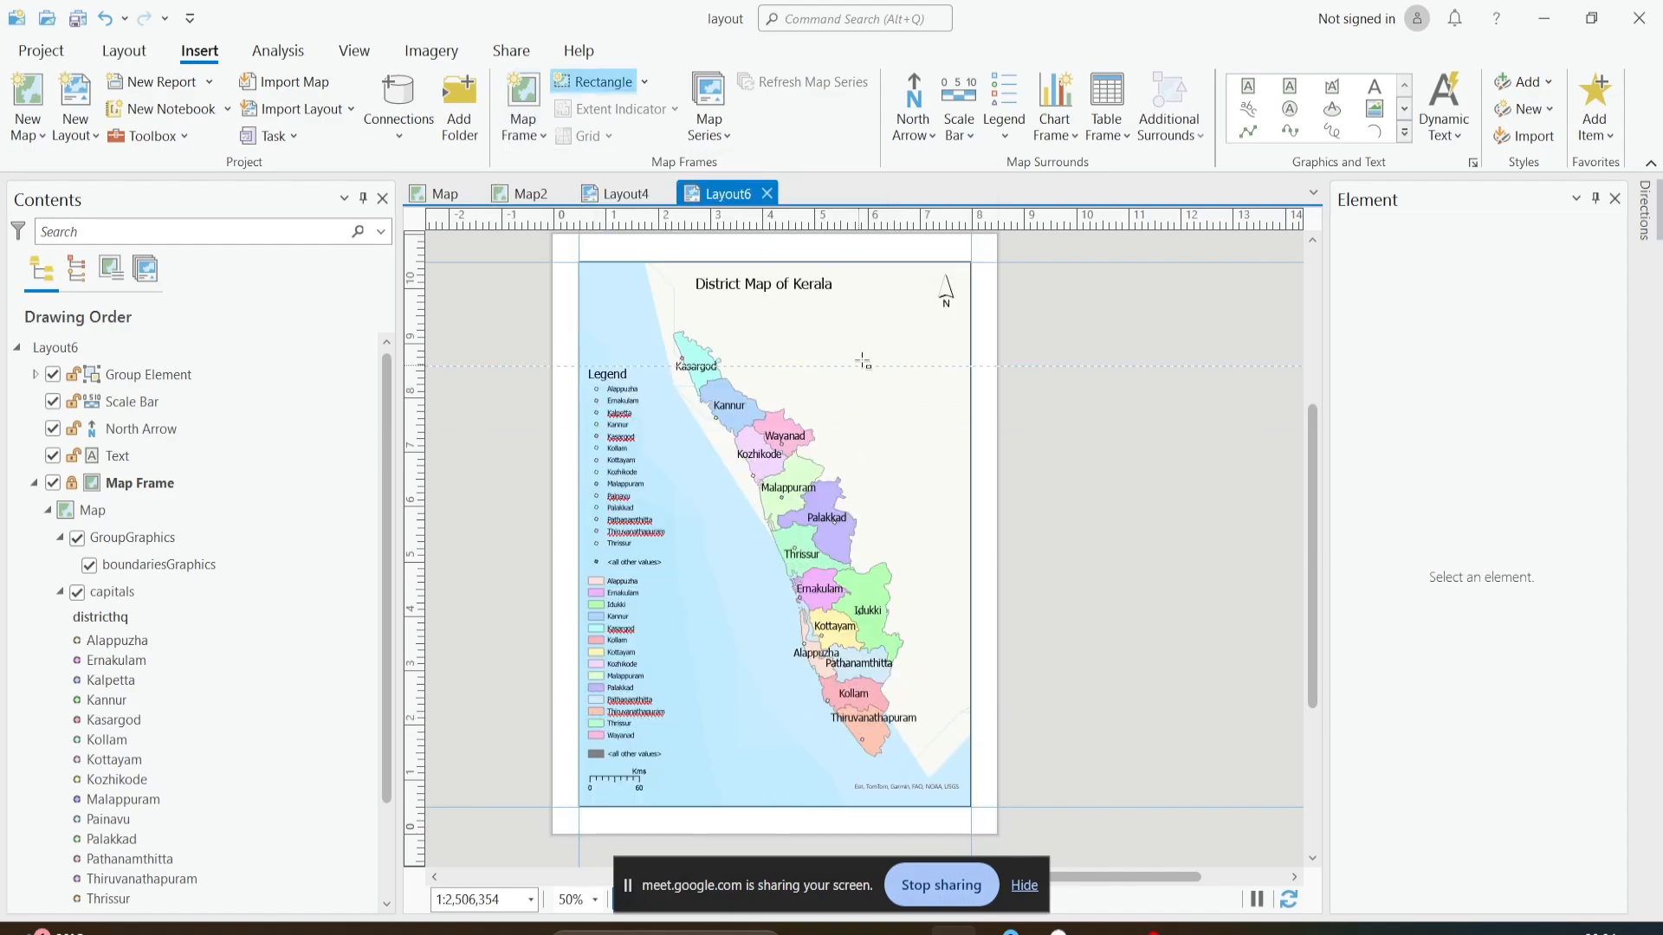
pyautogui.moveTo(888, 376); pyautogui.dragTo(956, 440)
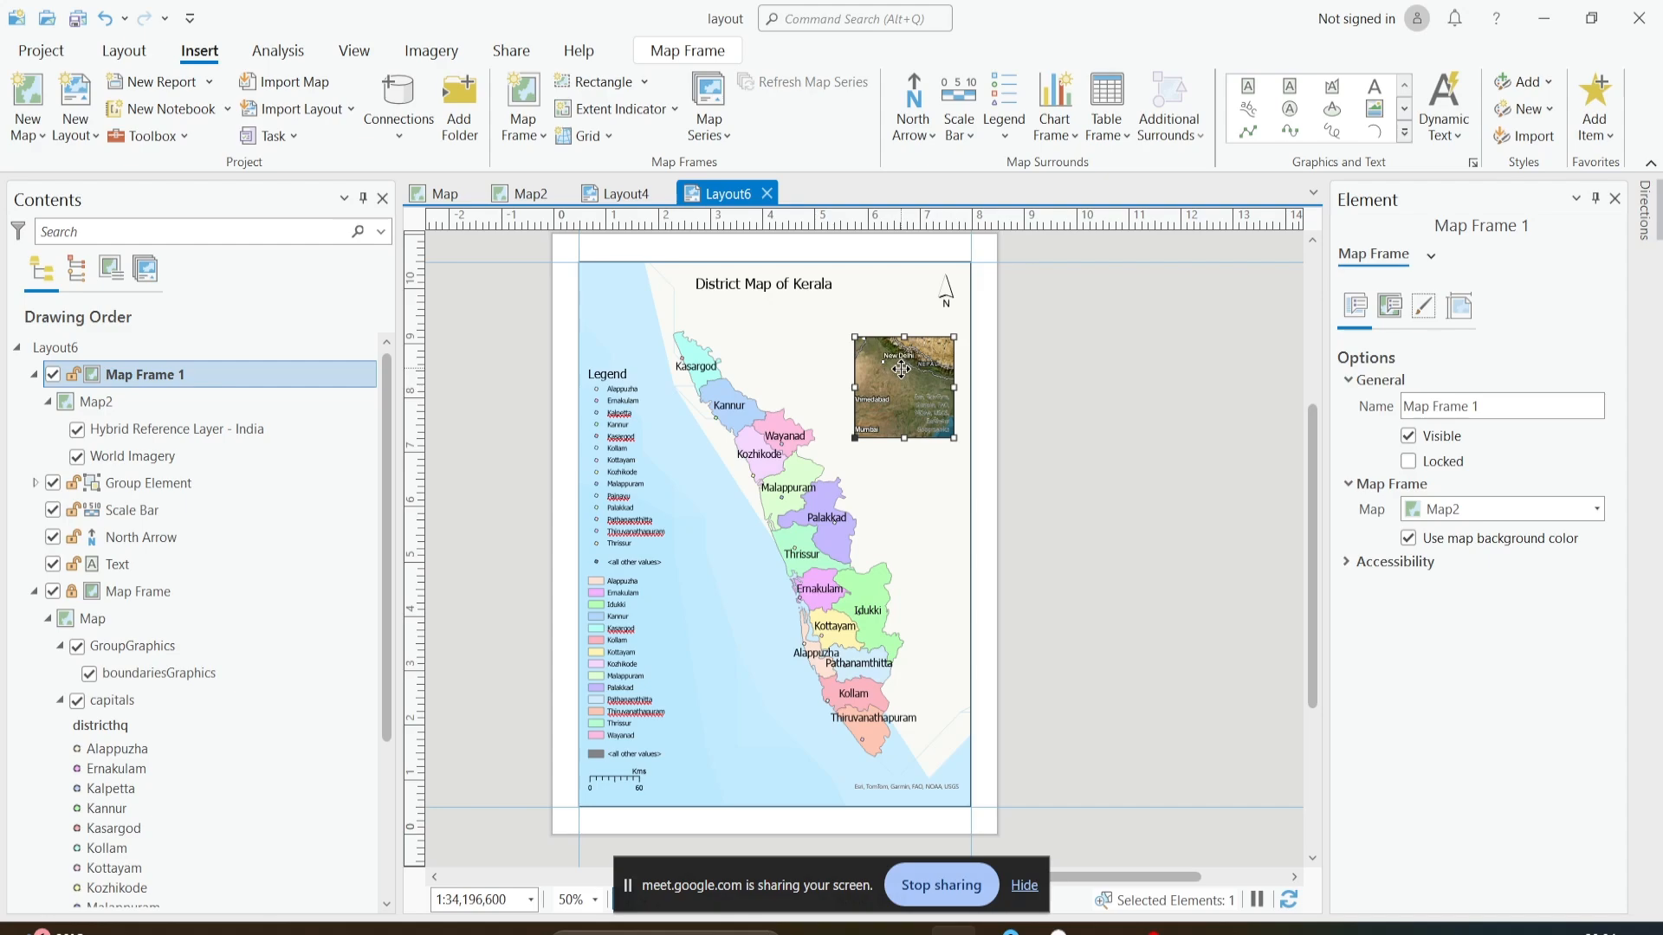
pyautogui.moveTo(901, 369); pyautogui.dragTo(905, 356)
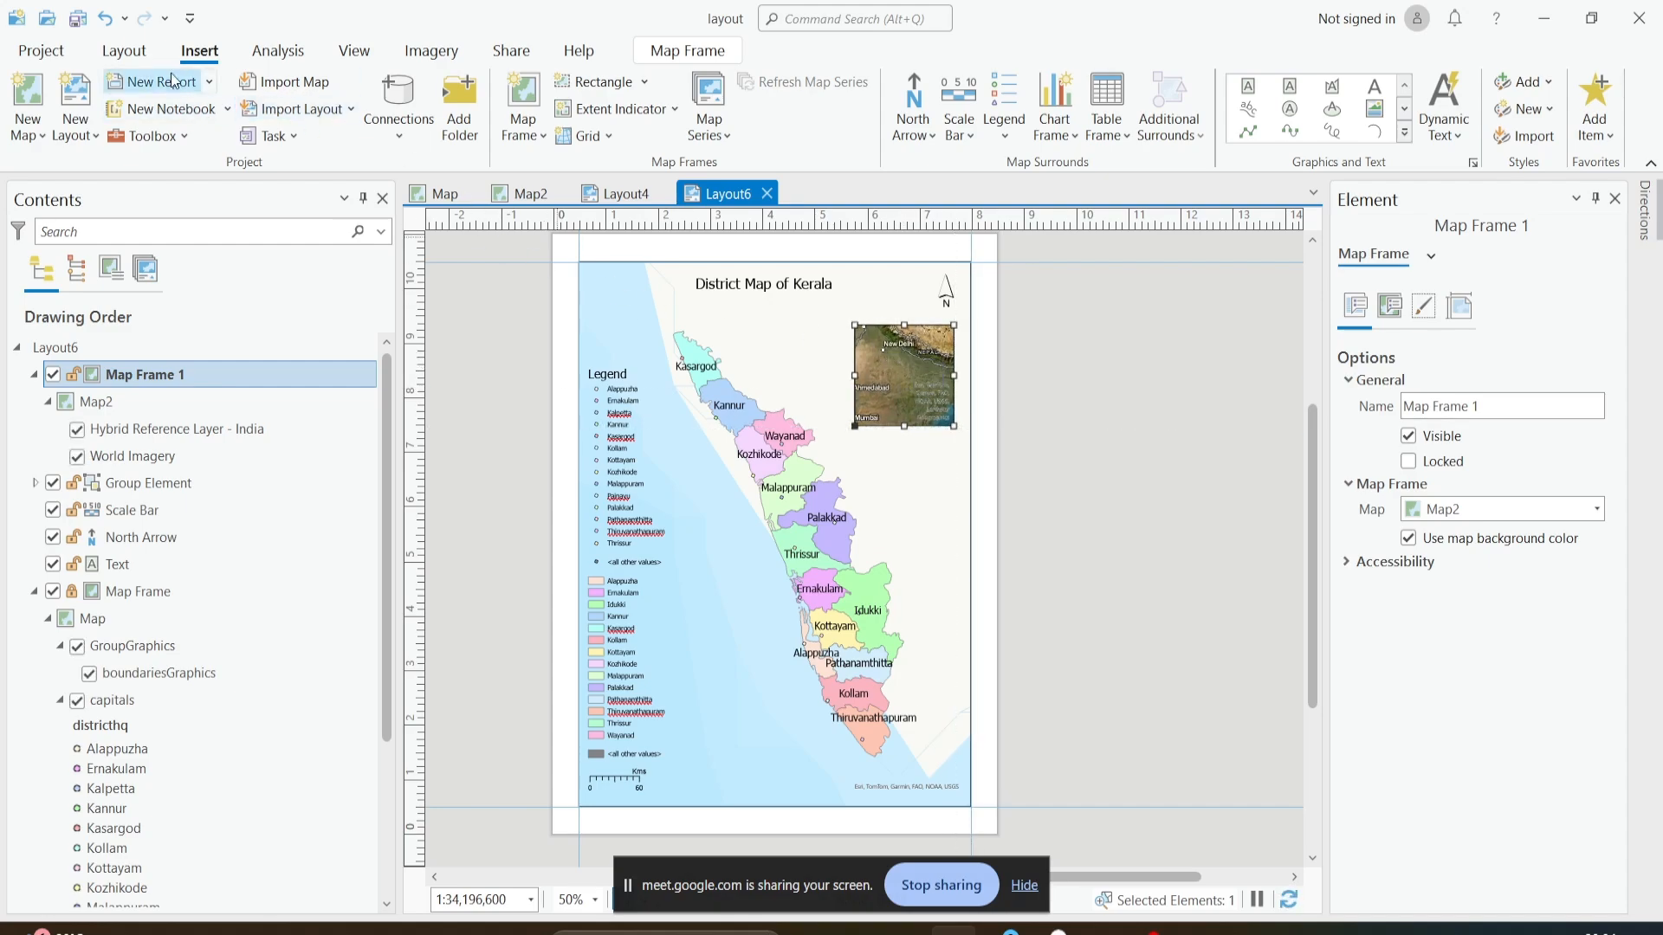
# - Activate the inset map frame, set its view to all of India at 1:83,487,793, and close the activation
pyautogui.click(124, 50)
pyautogui.click(736, 108)
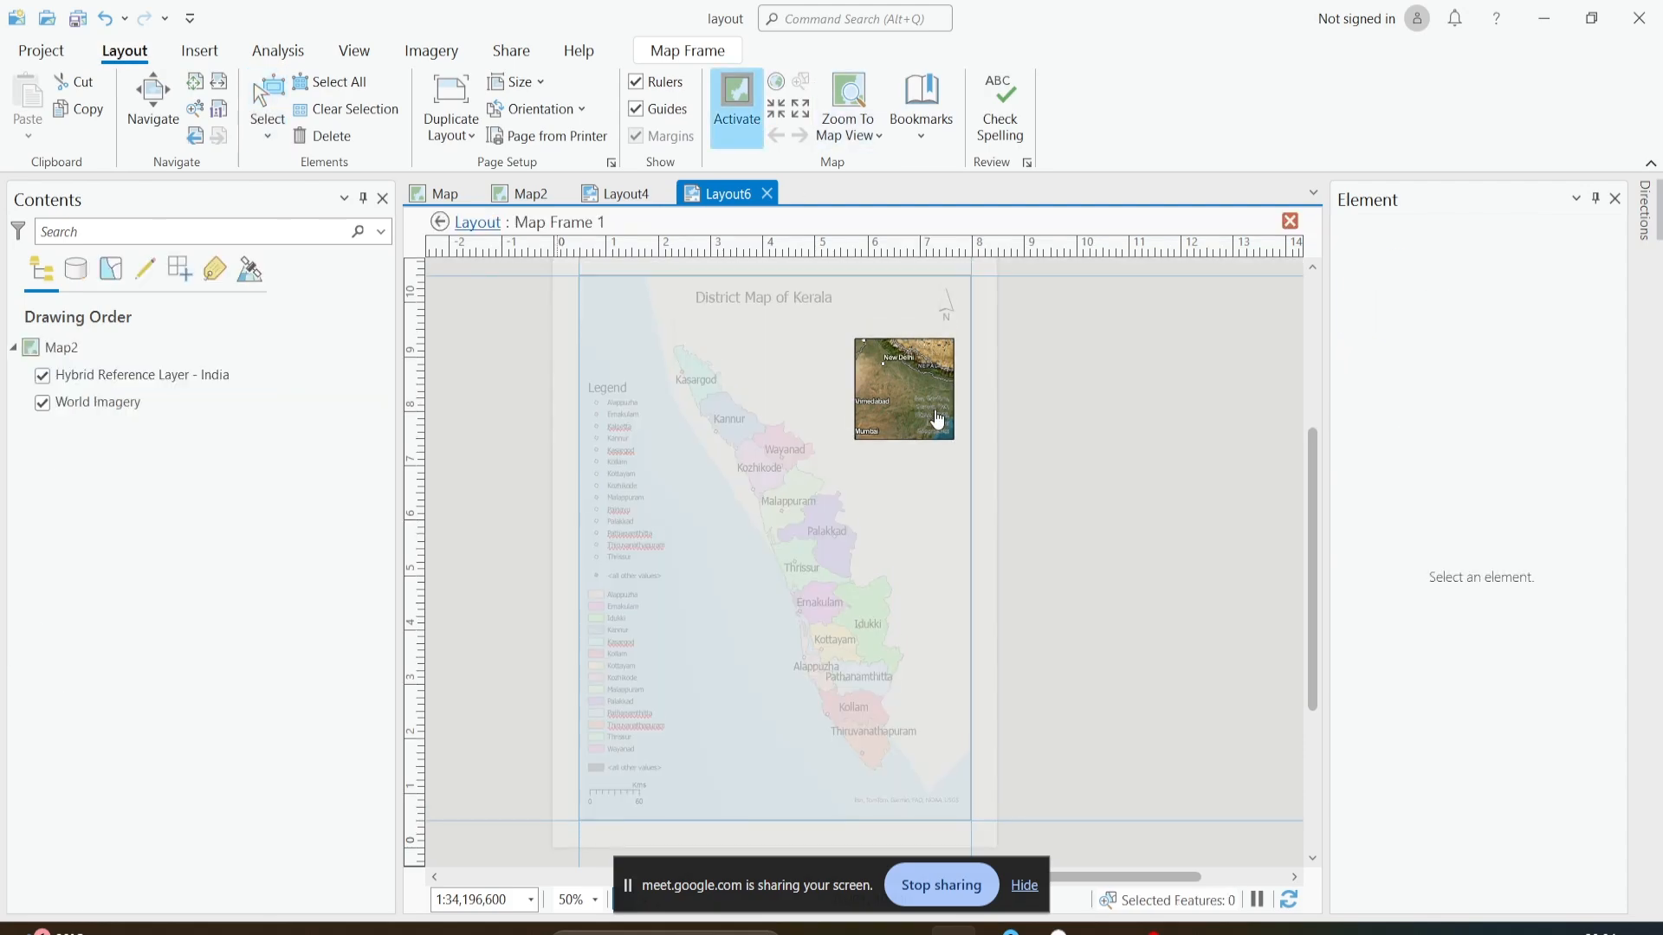
pyautogui.scroll(-4, 914, 385)
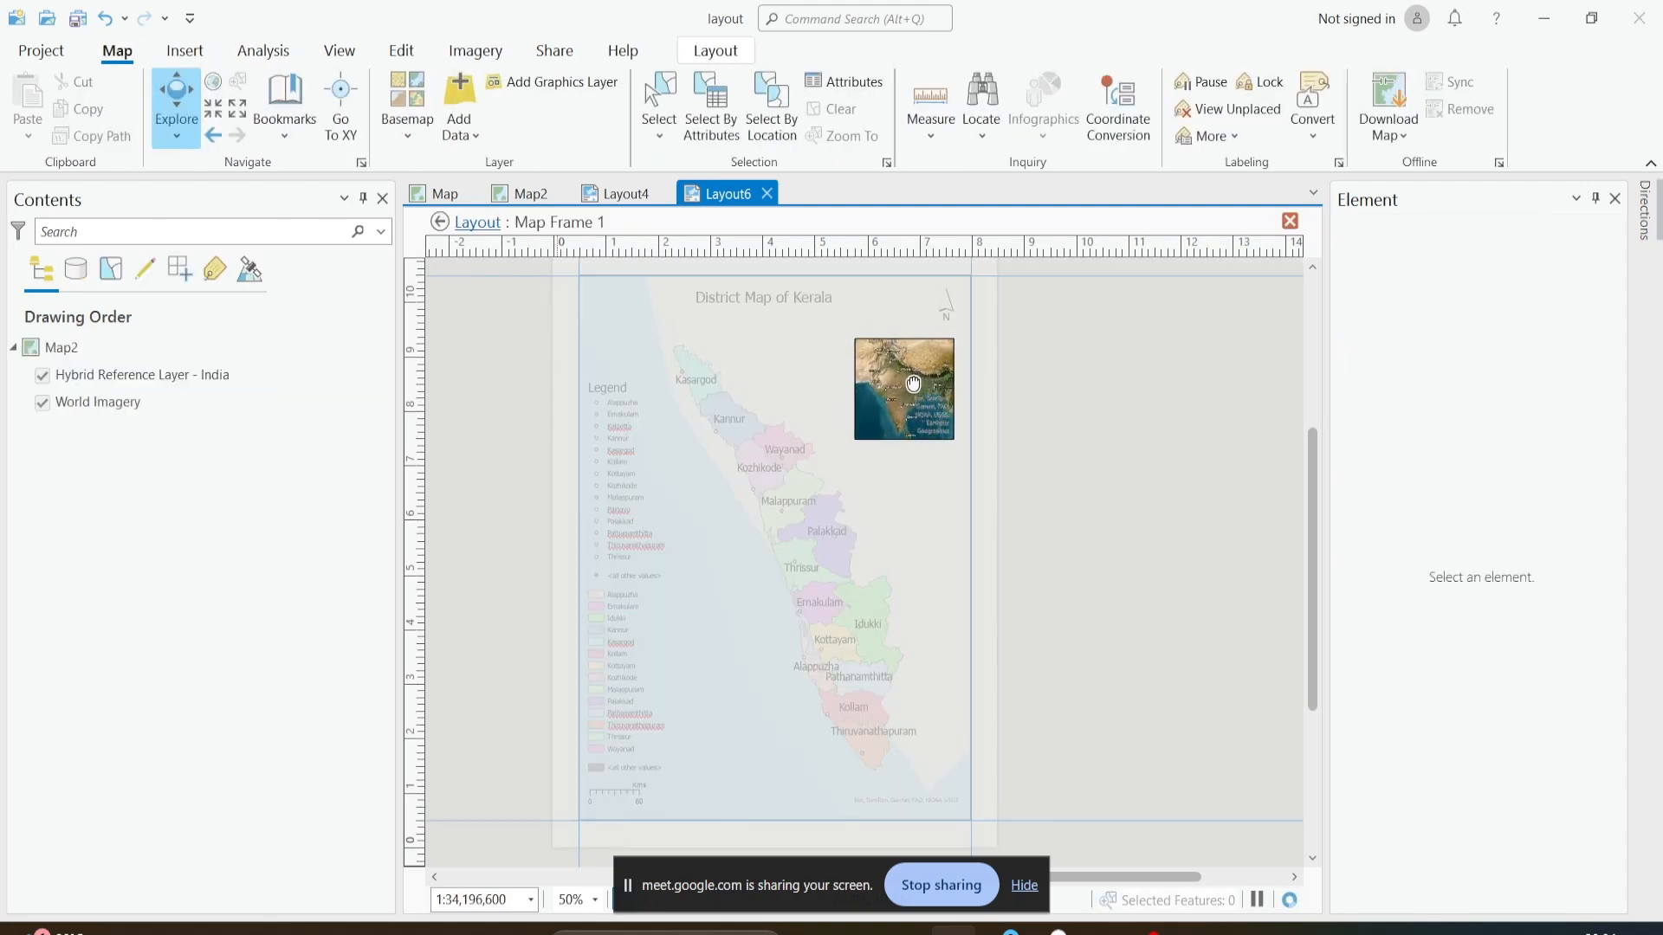
pyautogui.scroll(-2, 915, 385)
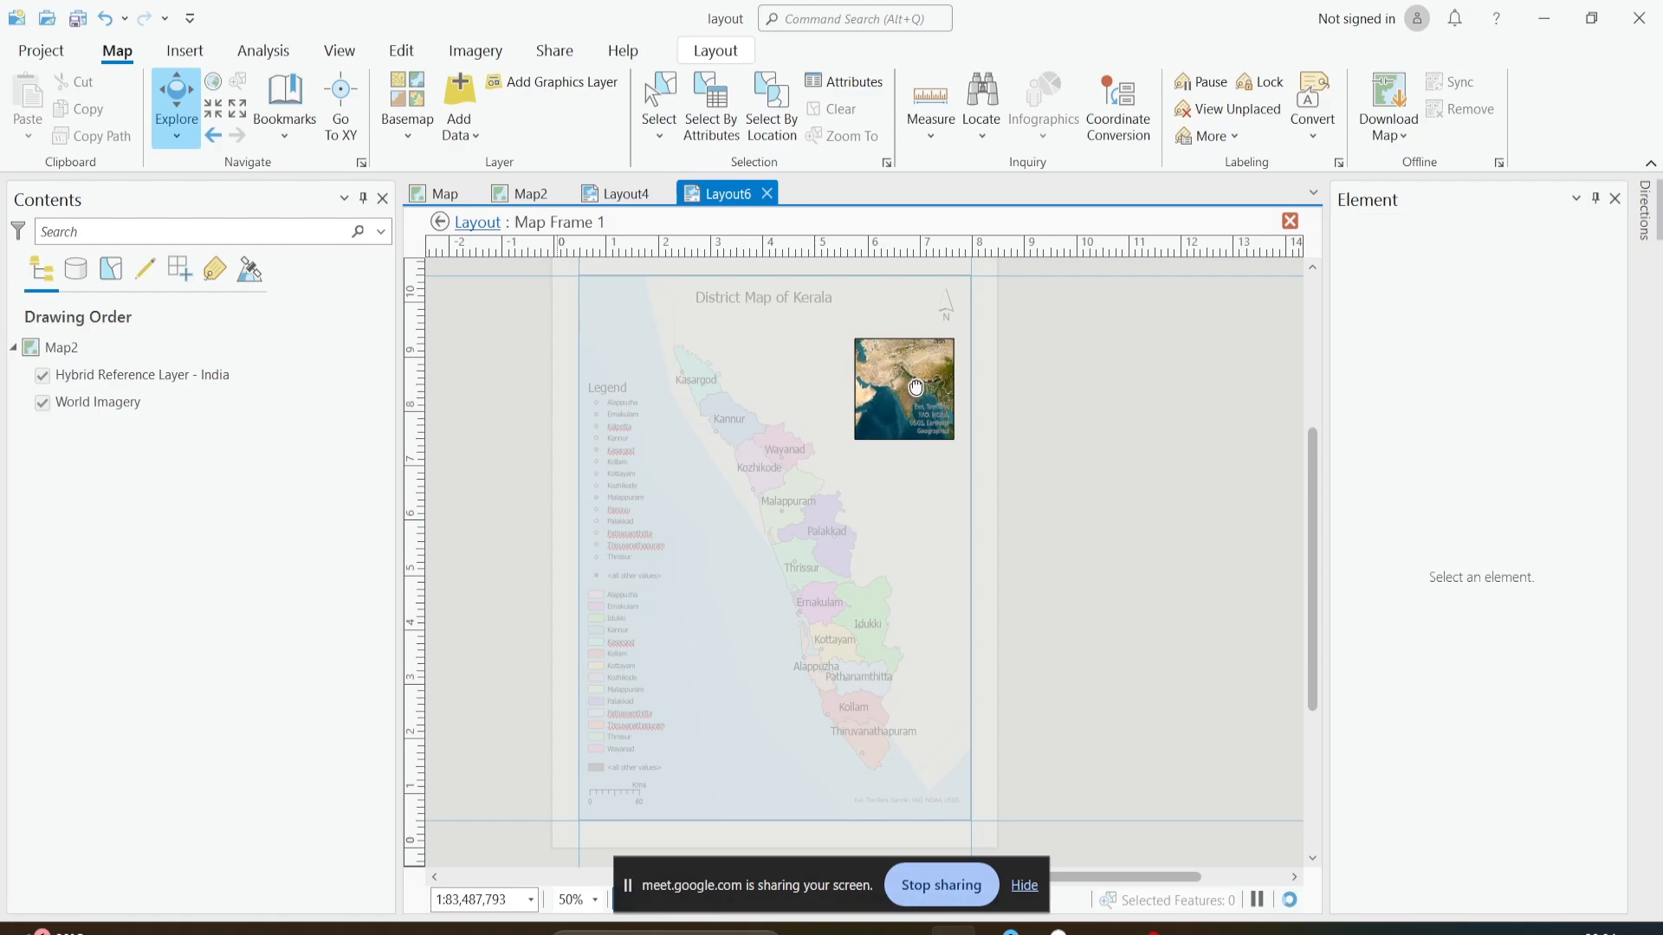
pyautogui.scroll(2, 913, 386)
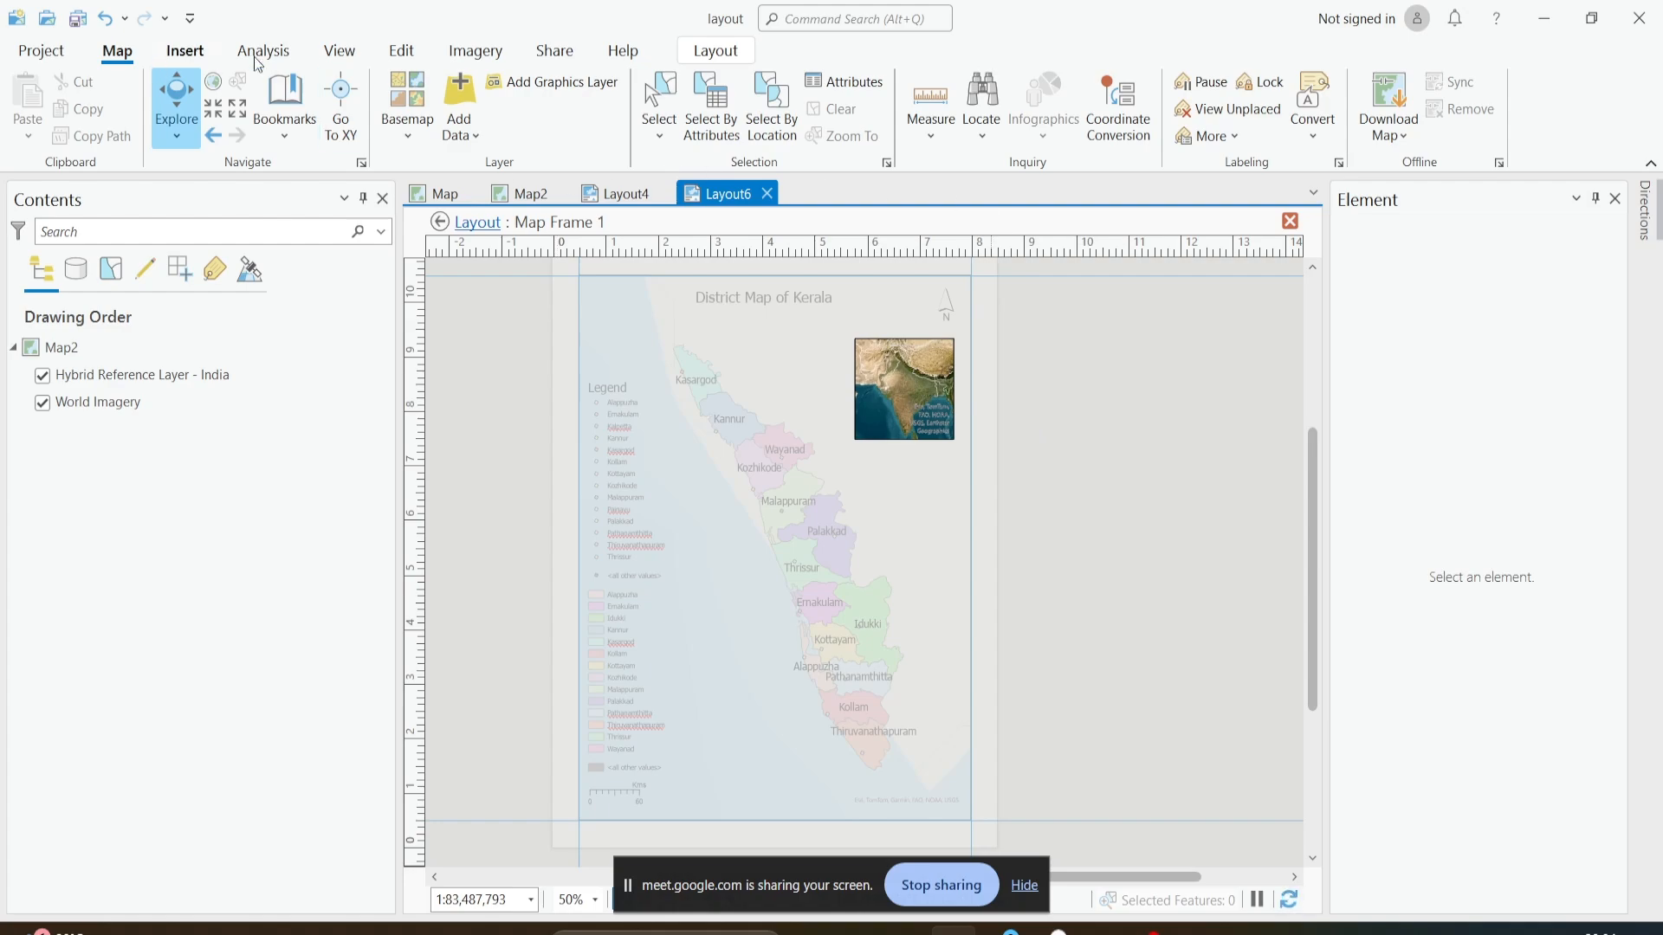
pyautogui.click(1291, 222)
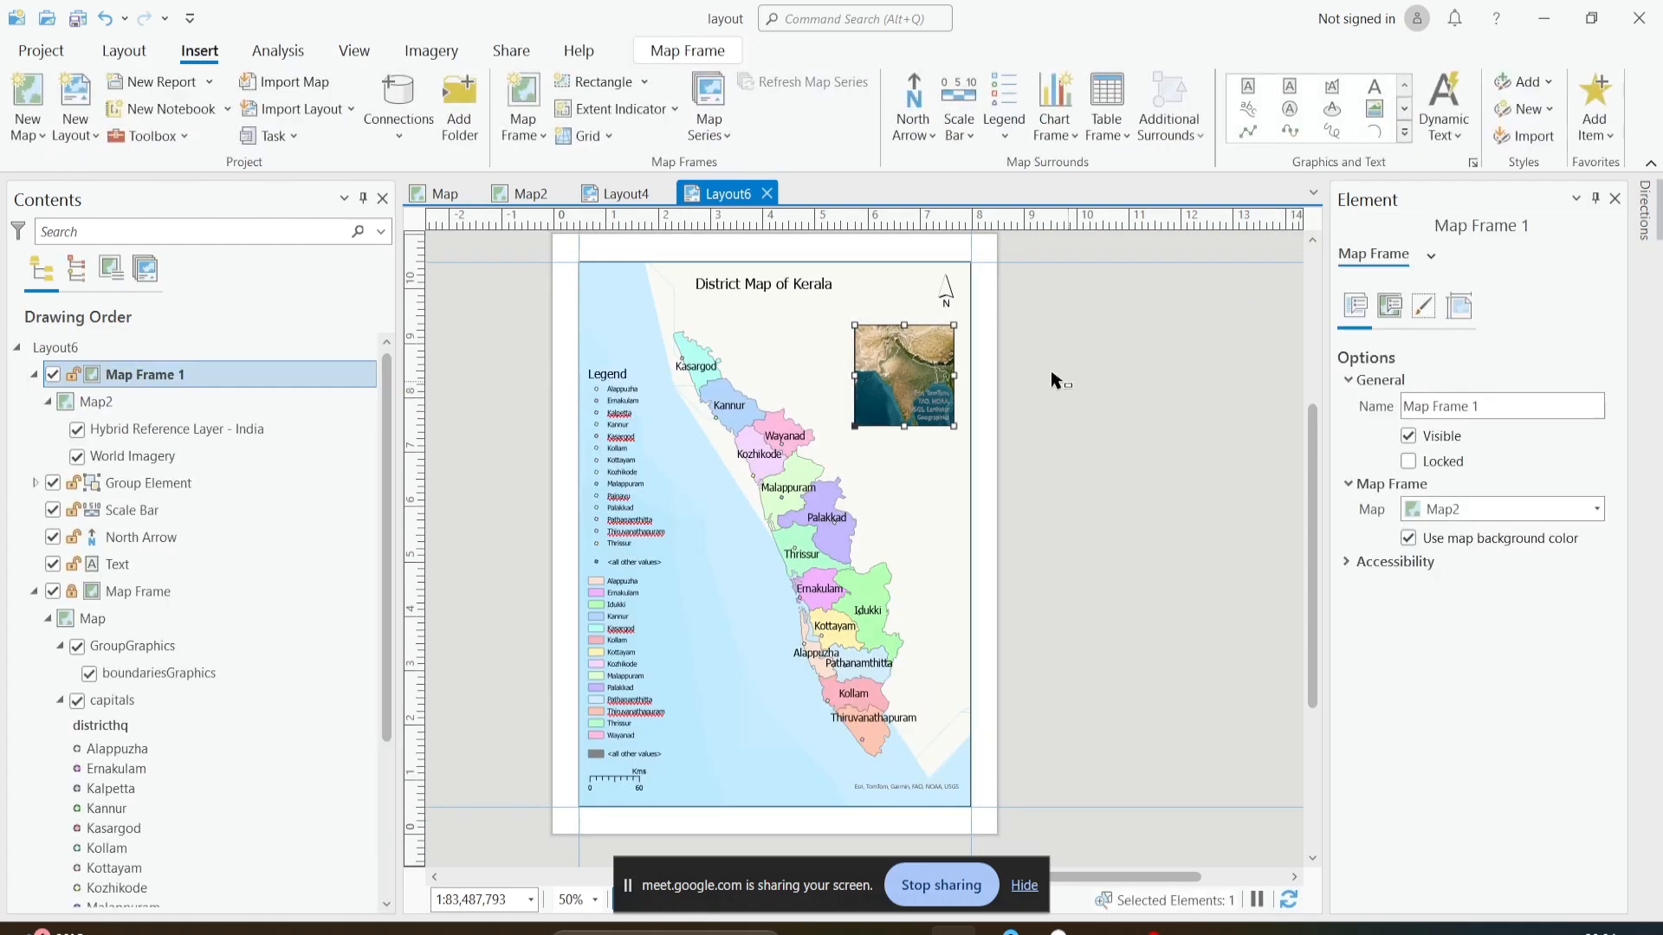
# - Add an extent indicator to the inset map frame, using the main Map Frame as its source
pyautogui.click(1054, 381)
pyautogui.click(921, 381)
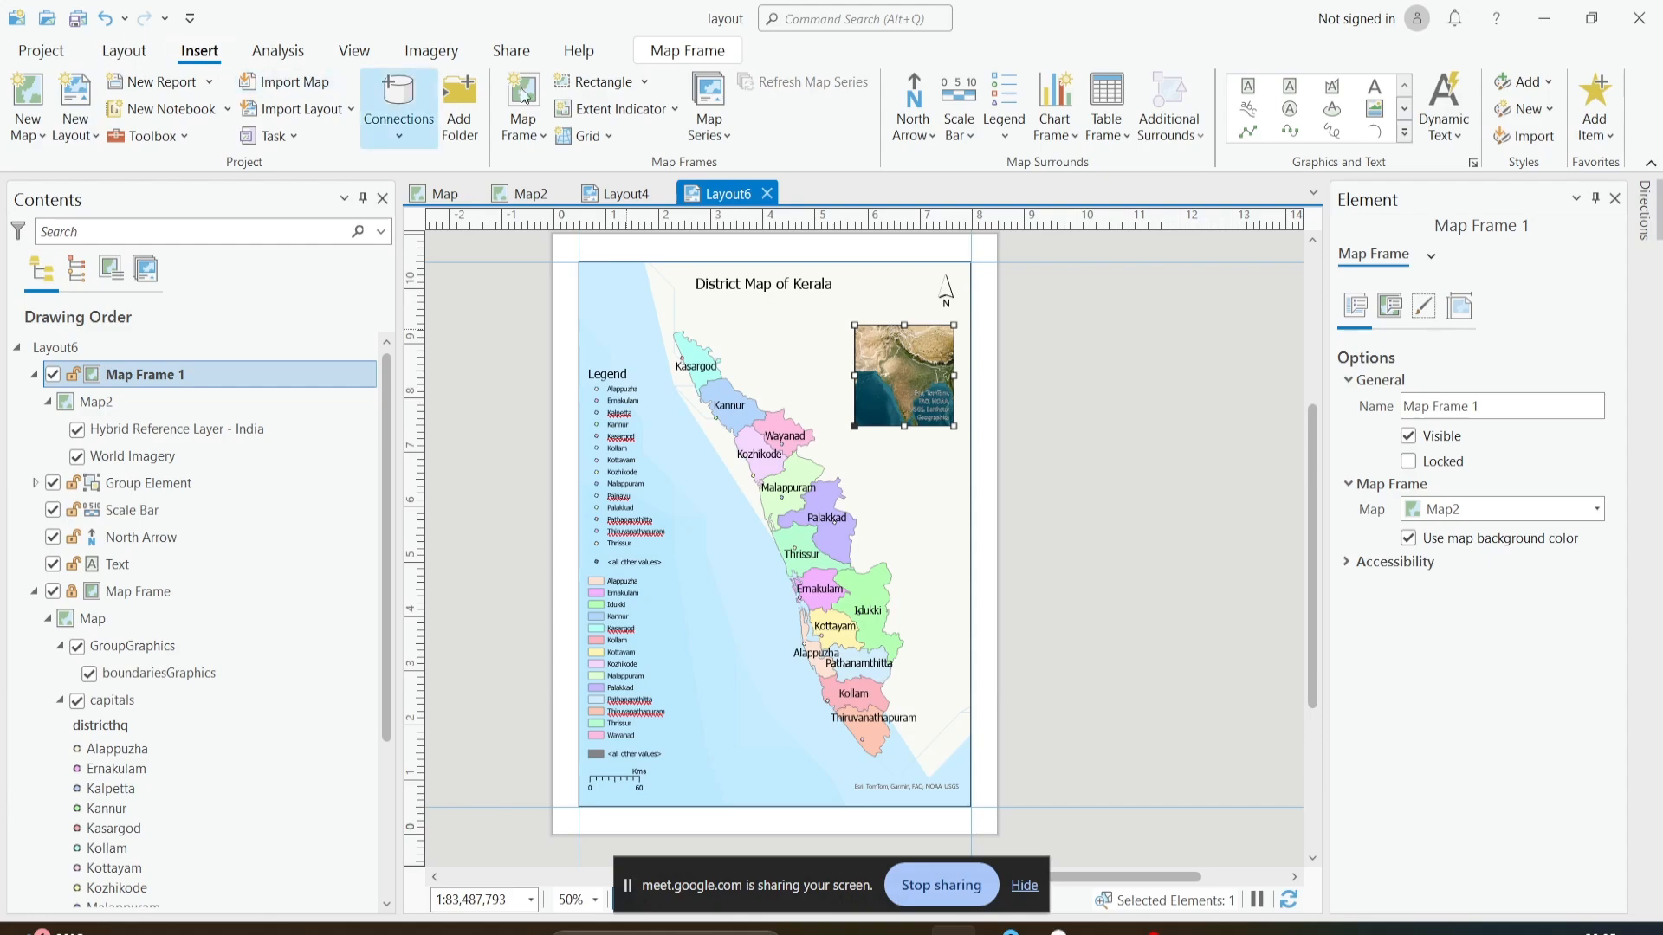
pyautogui.click(625, 118)
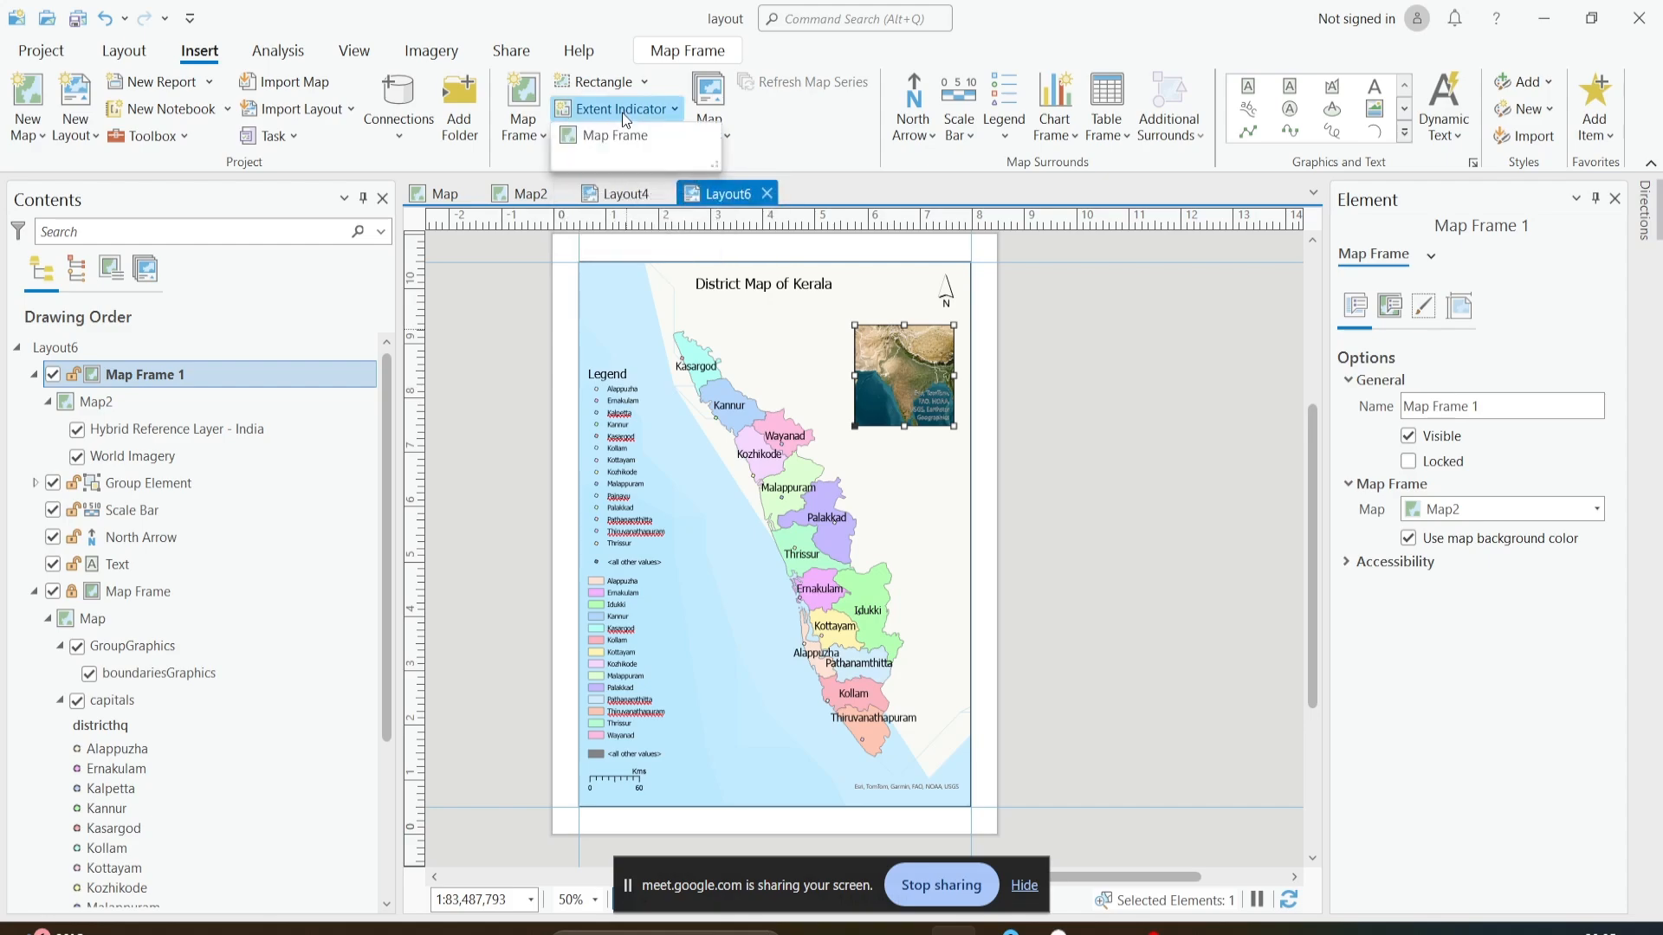
pyautogui.click(580, 136)
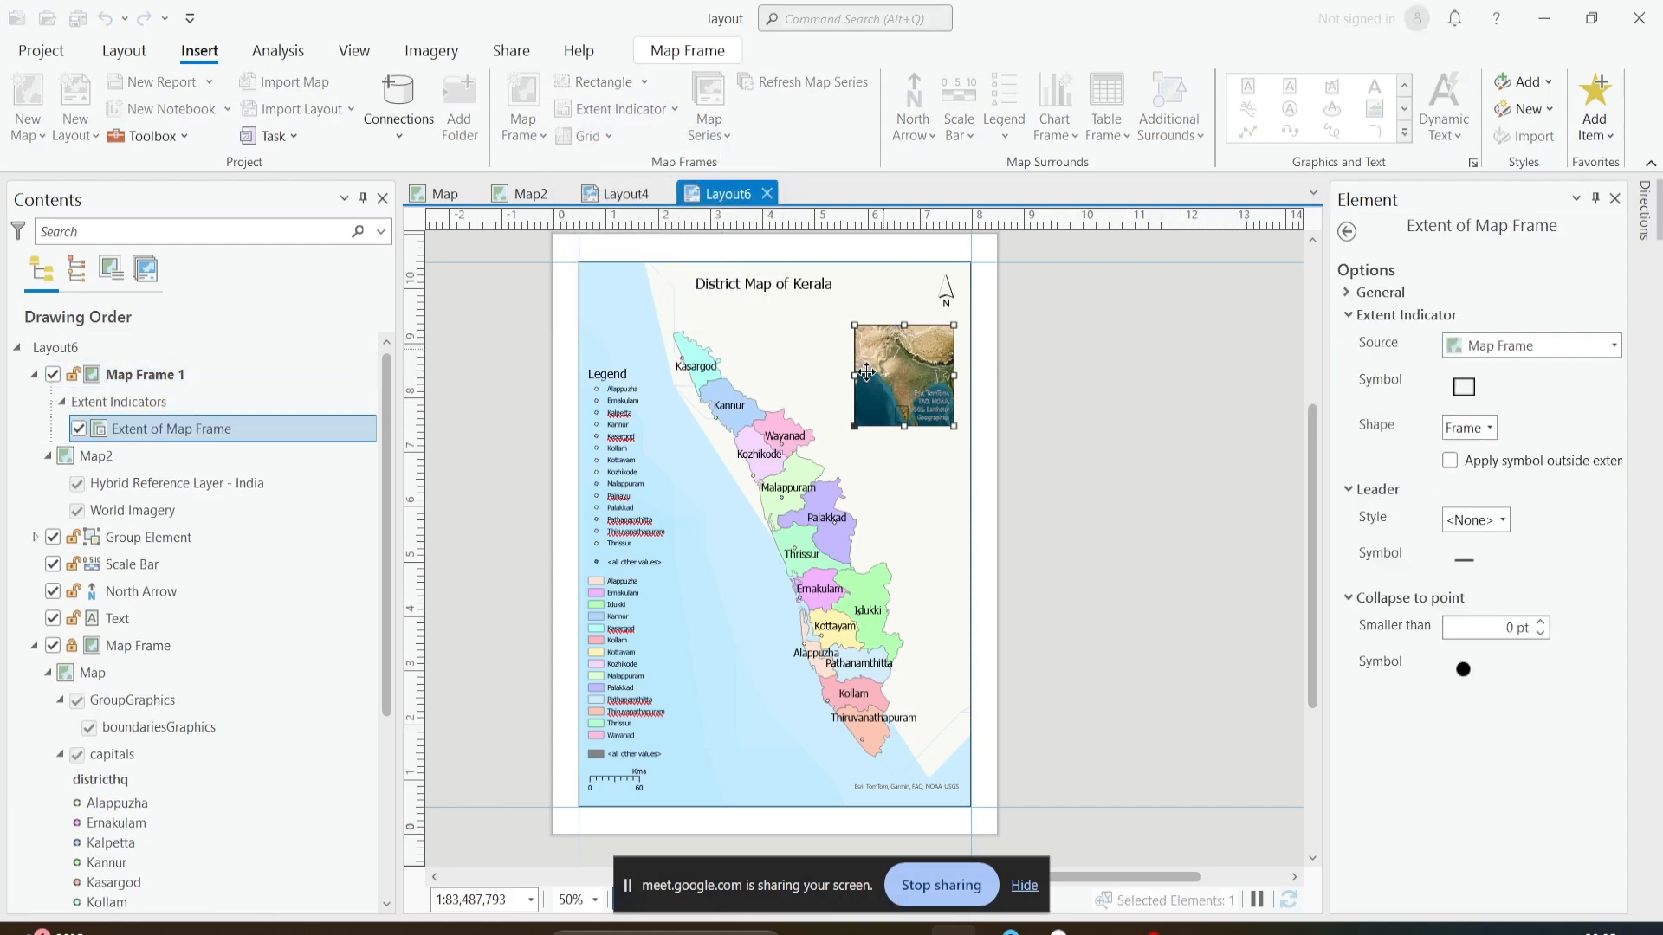
# - Examine the extent rectangle around Kerala on the inset map, up close and within the whole layout
pyautogui.scroll(5, 900, 415)
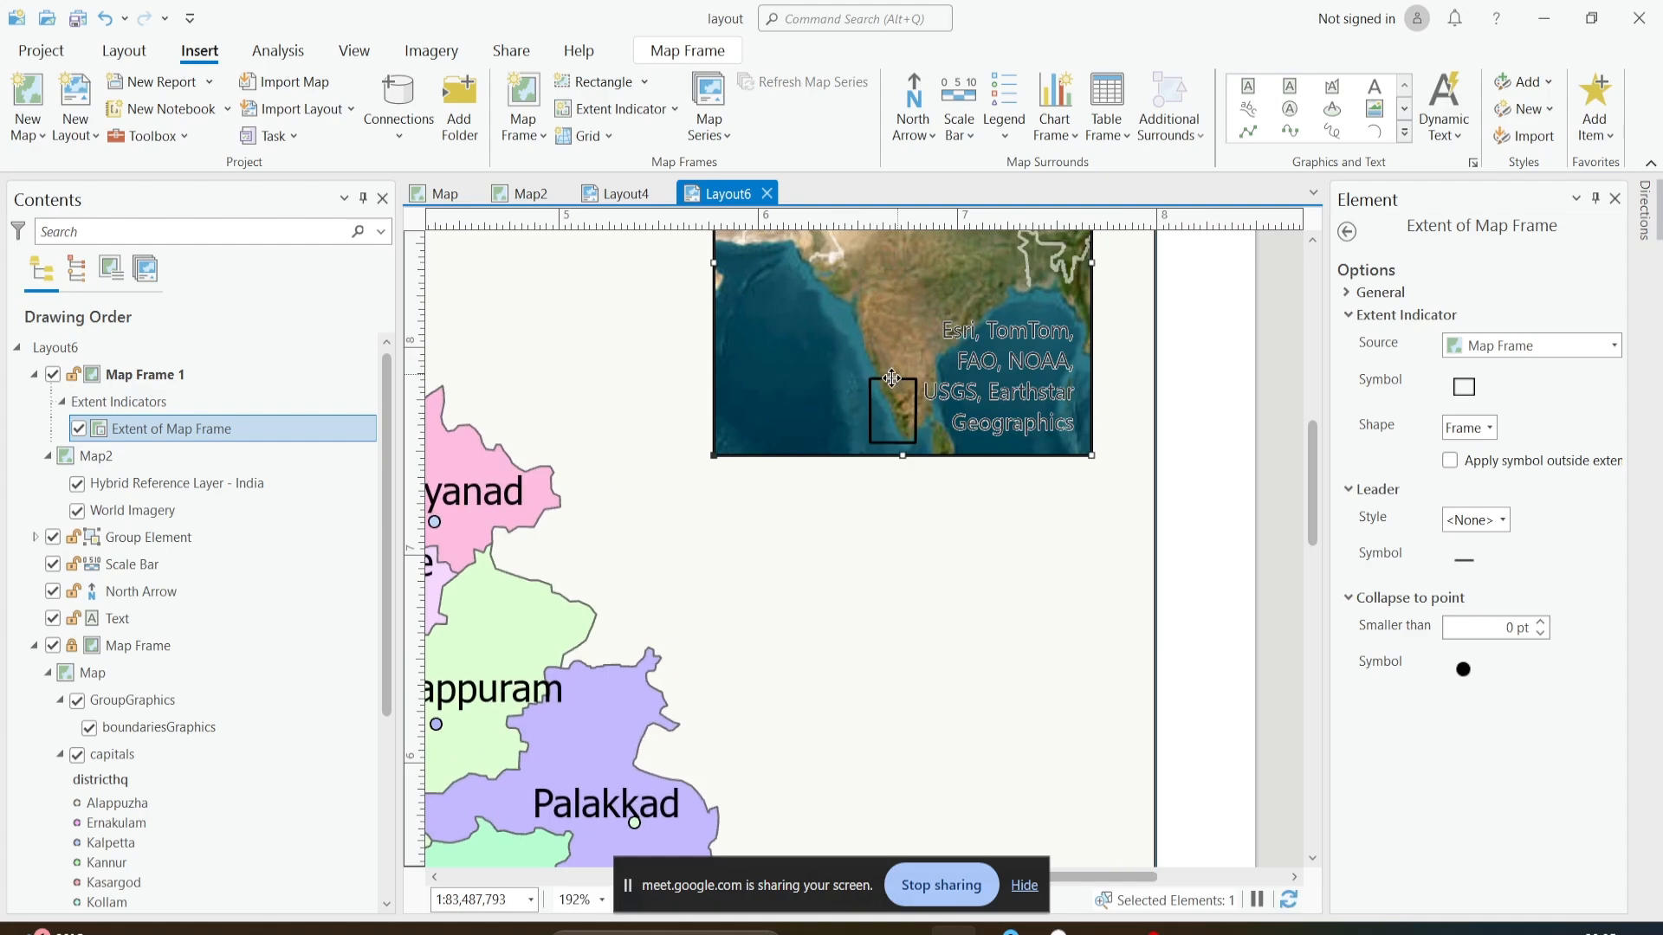
pyautogui.scroll(-3, 742, 526)
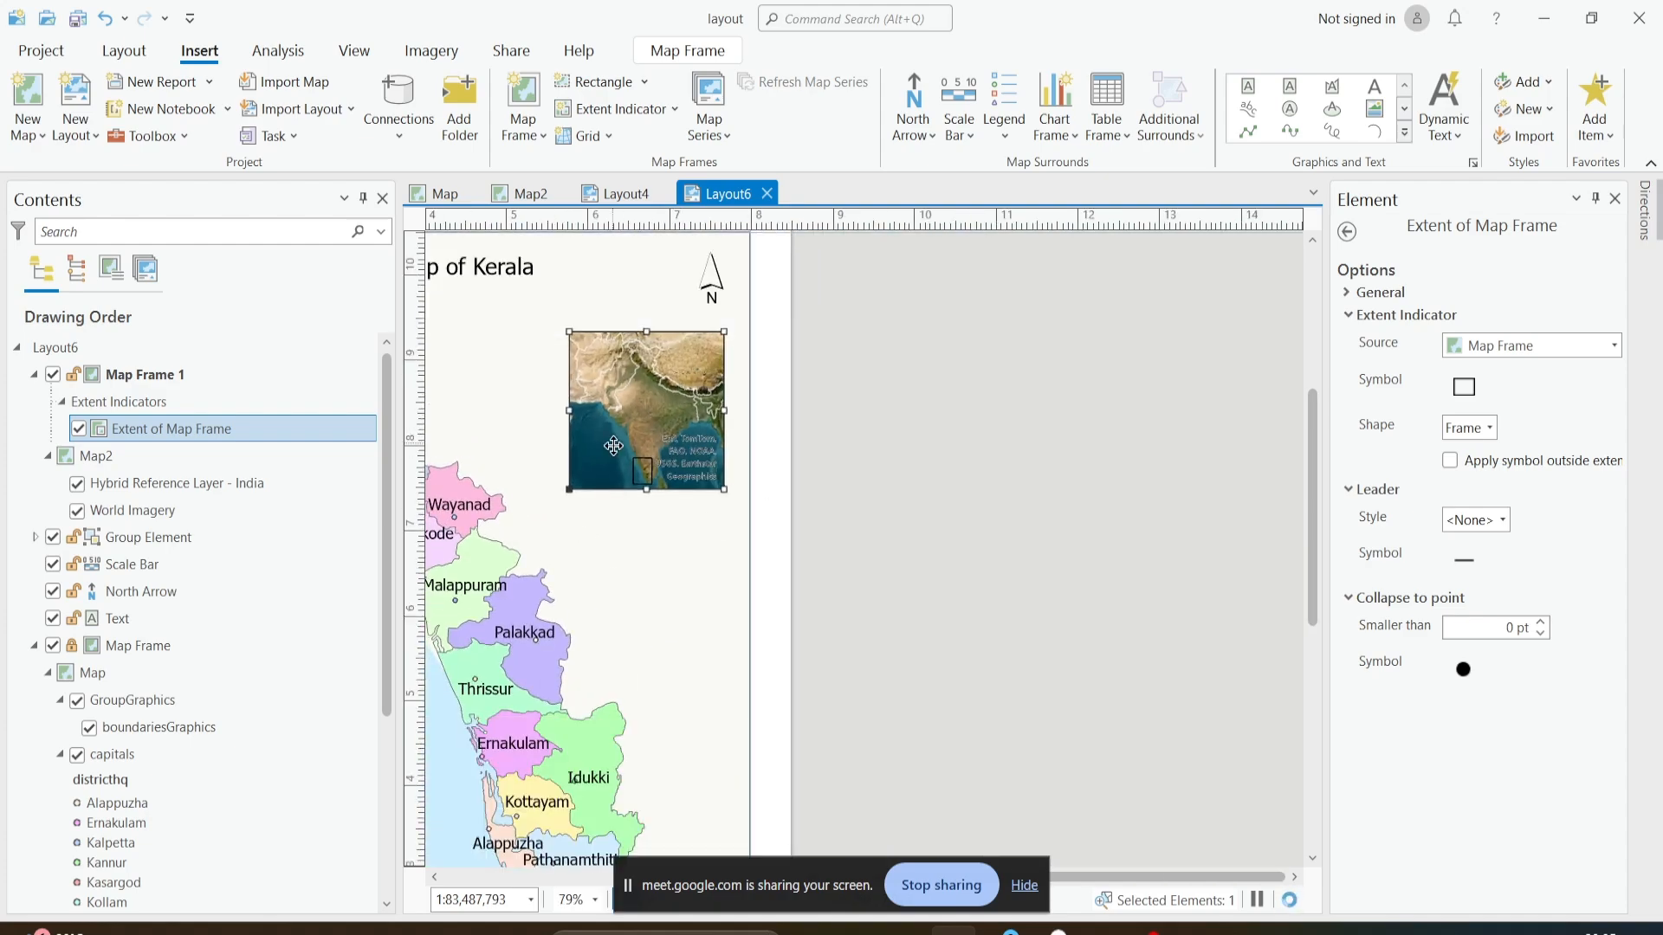
pyautogui.scroll(-2, 617, 451)
pyautogui.moveTo(638, 486); pyautogui.dragTo(721, 436)
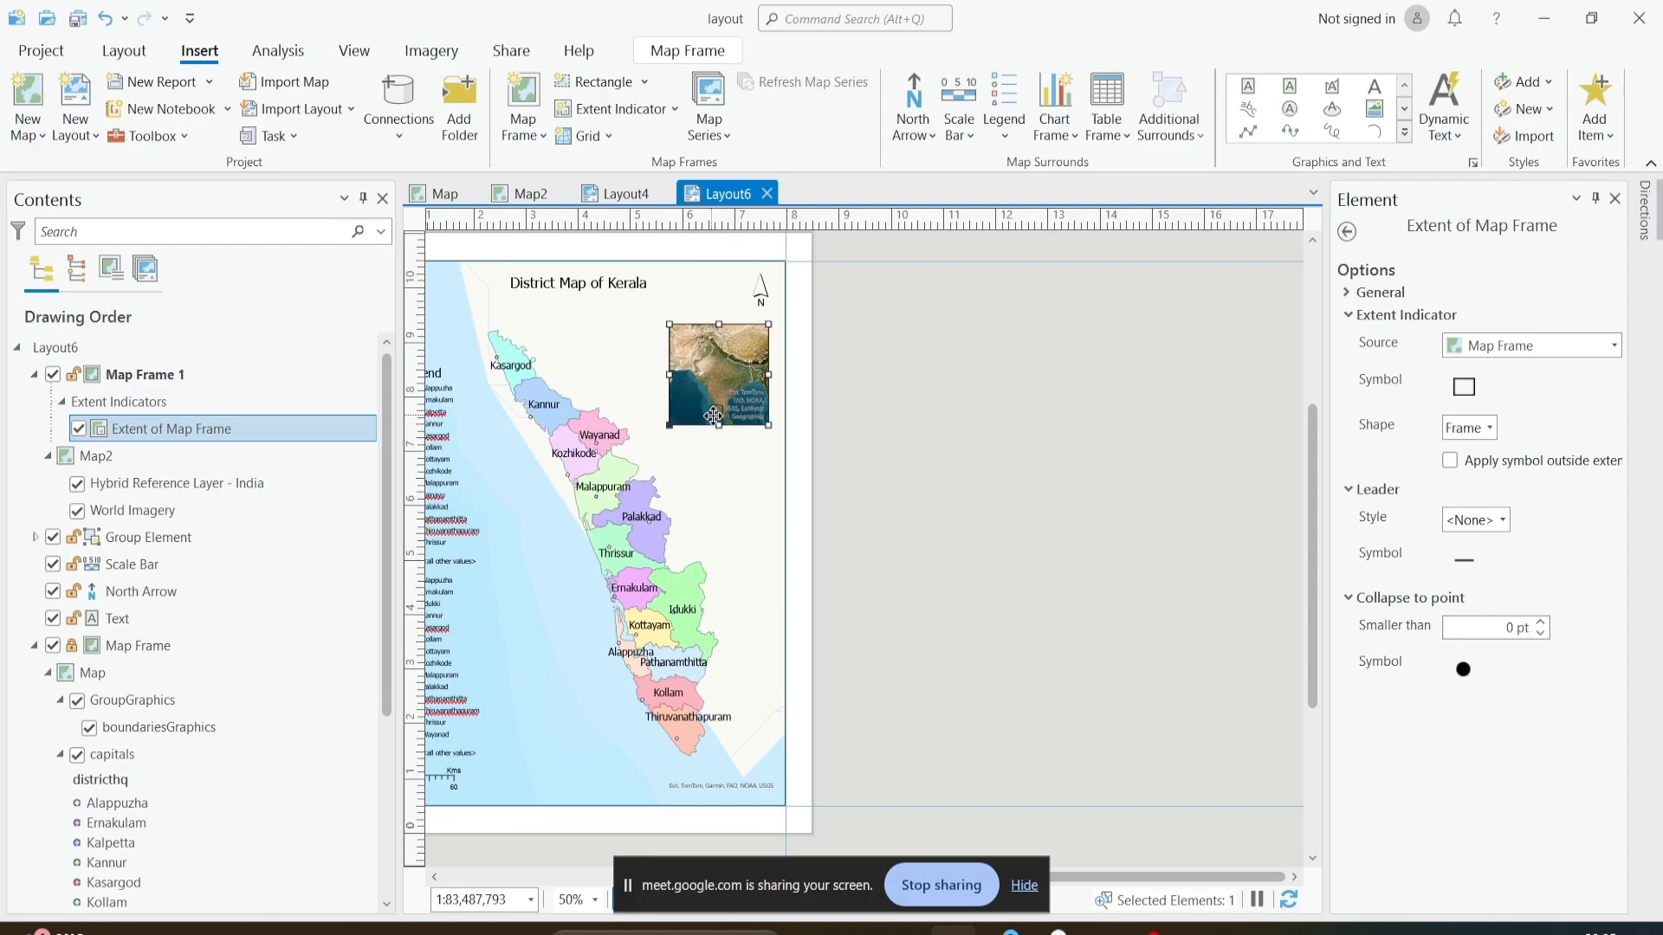
pyautogui.scroll(2, 721, 436)
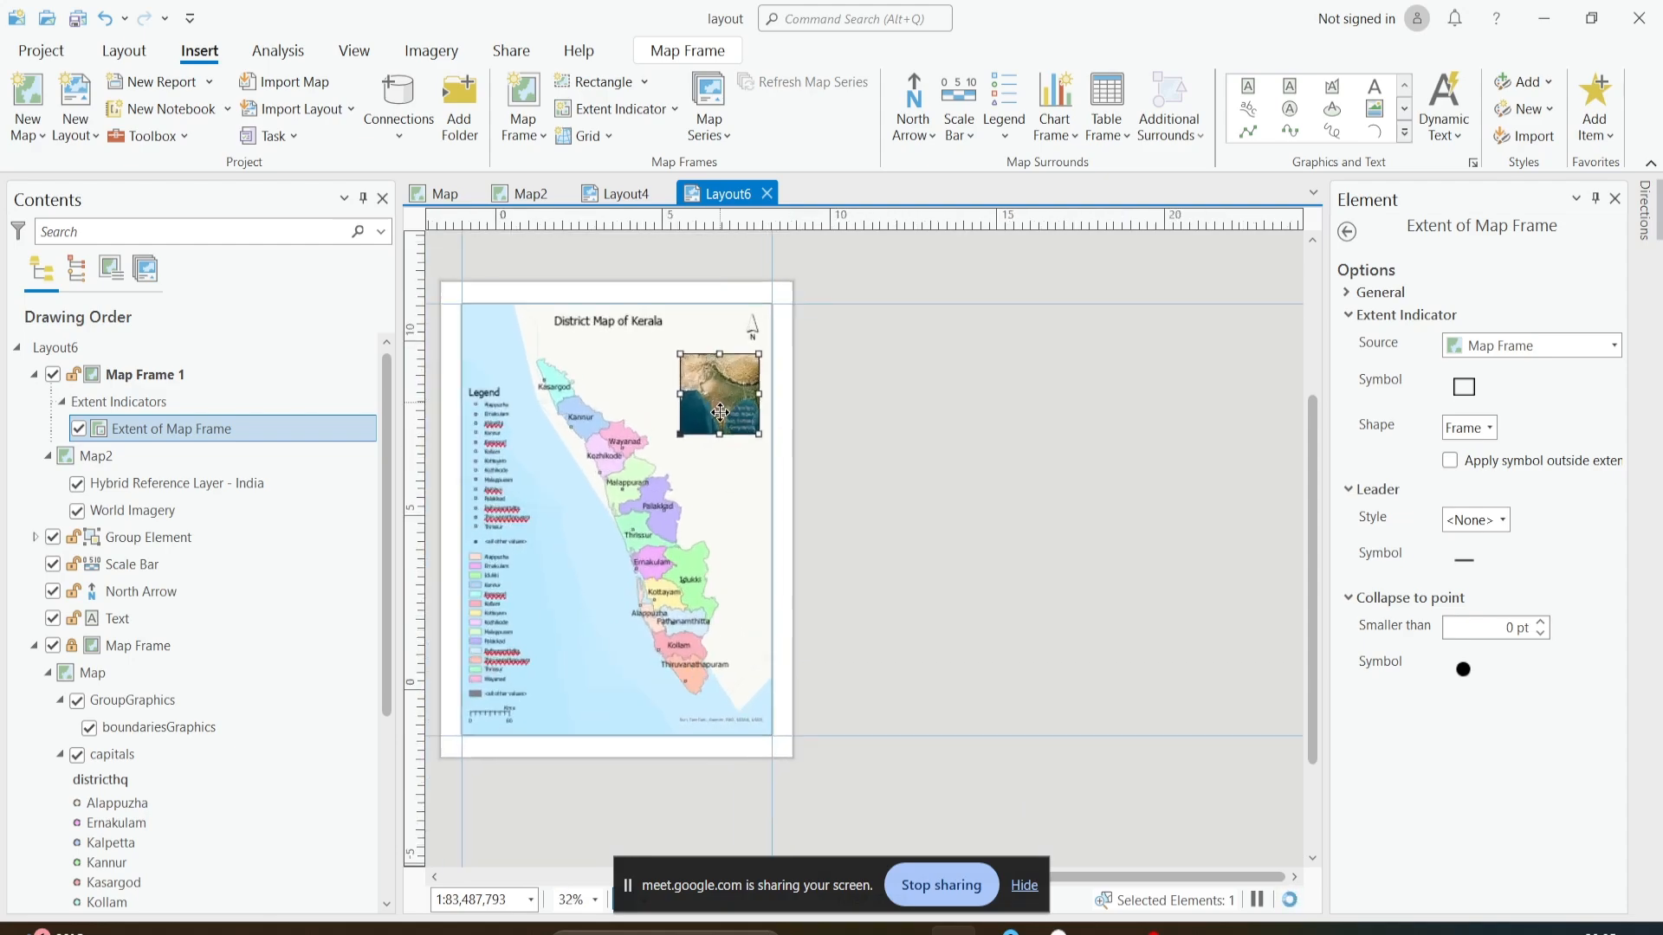
pyautogui.scroll(-2, 721, 433)
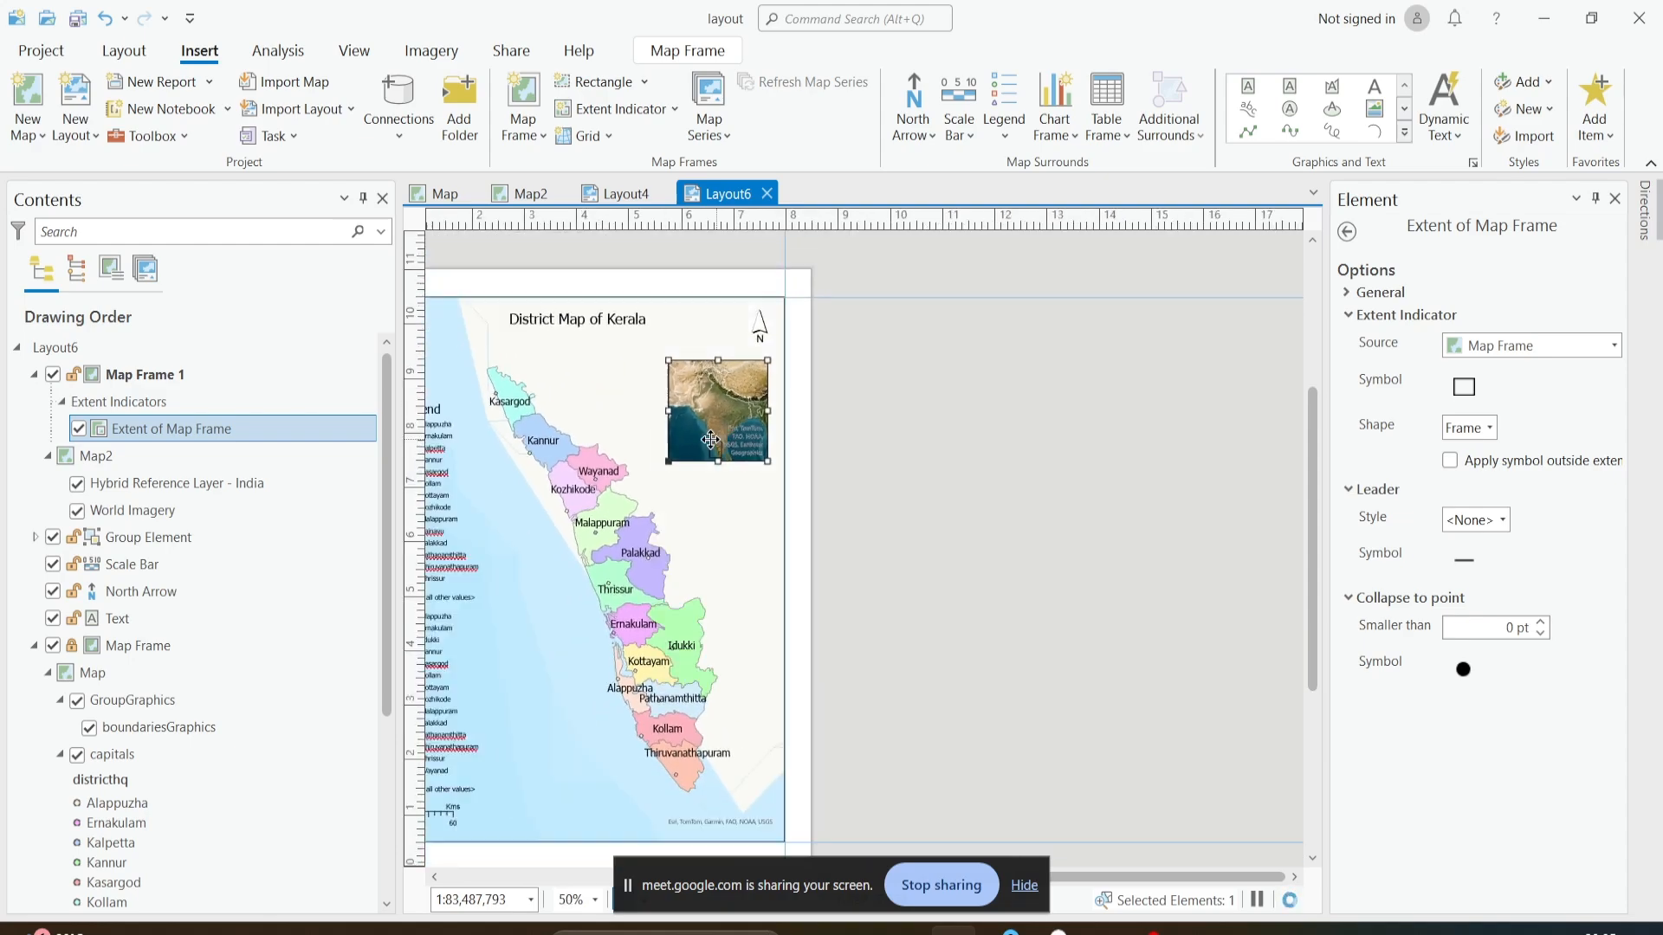
pyautogui.scroll(4, 737, 422)
pyautogui.scroll(2, 737, 422)
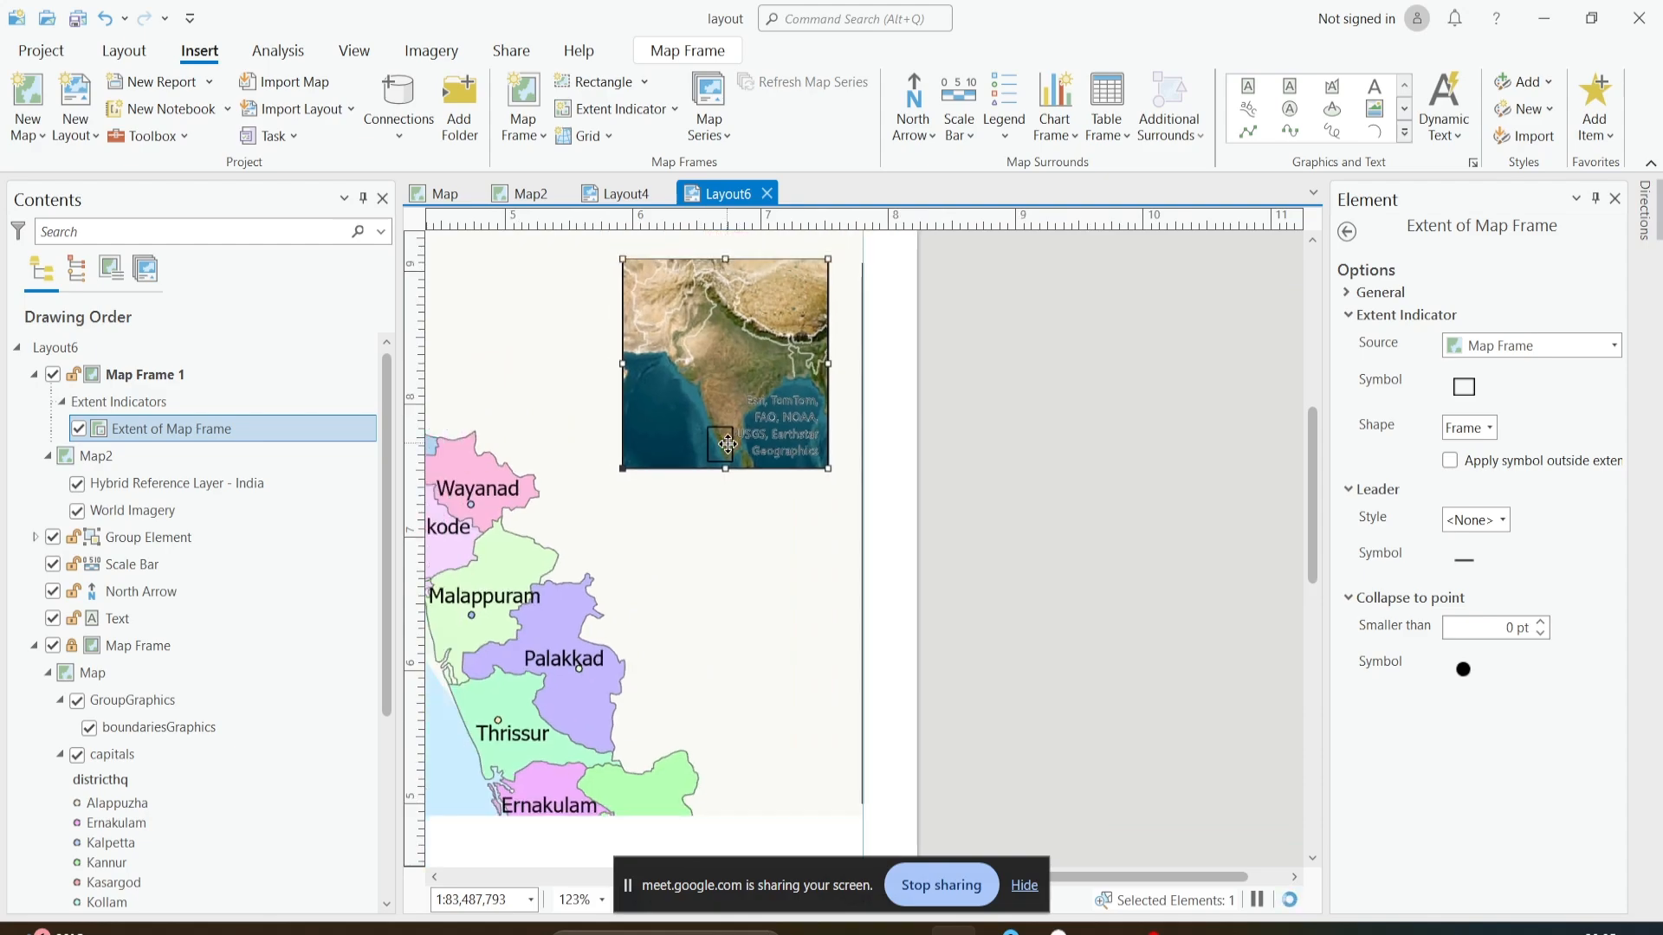
pyautogui.scroll(-6, 728, 437)
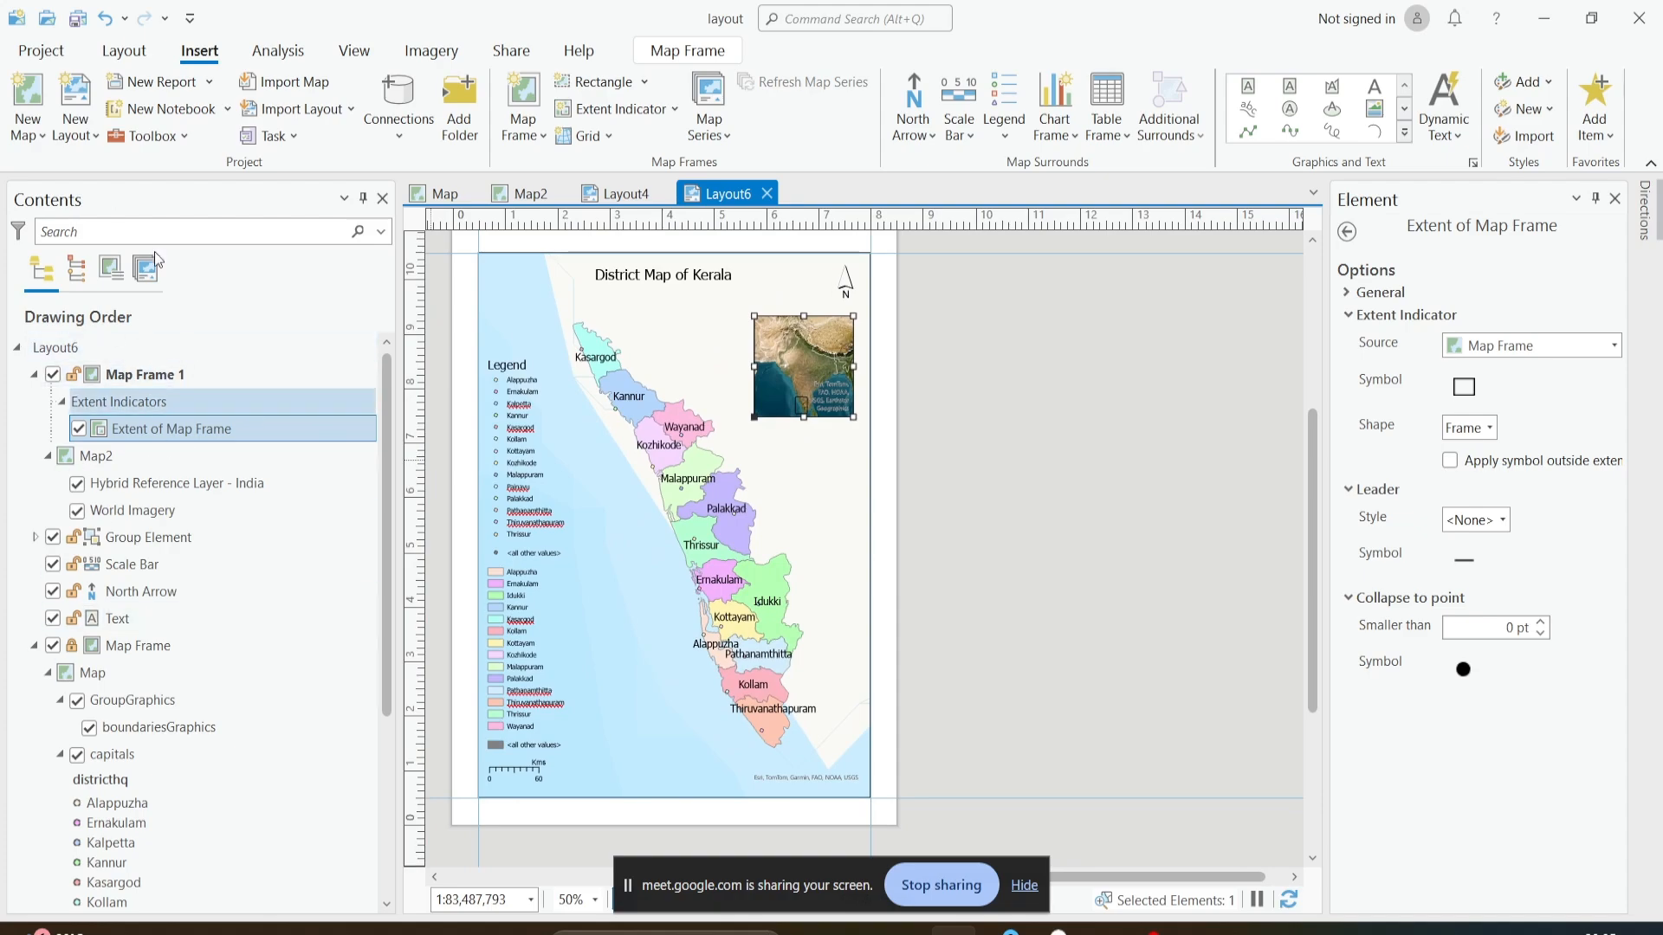
# - Set the leader symbol of the Extent of Map Frame indicator to yellow, apply it, and close the element properties
pyautogui.scroll(-4, 152, 681)
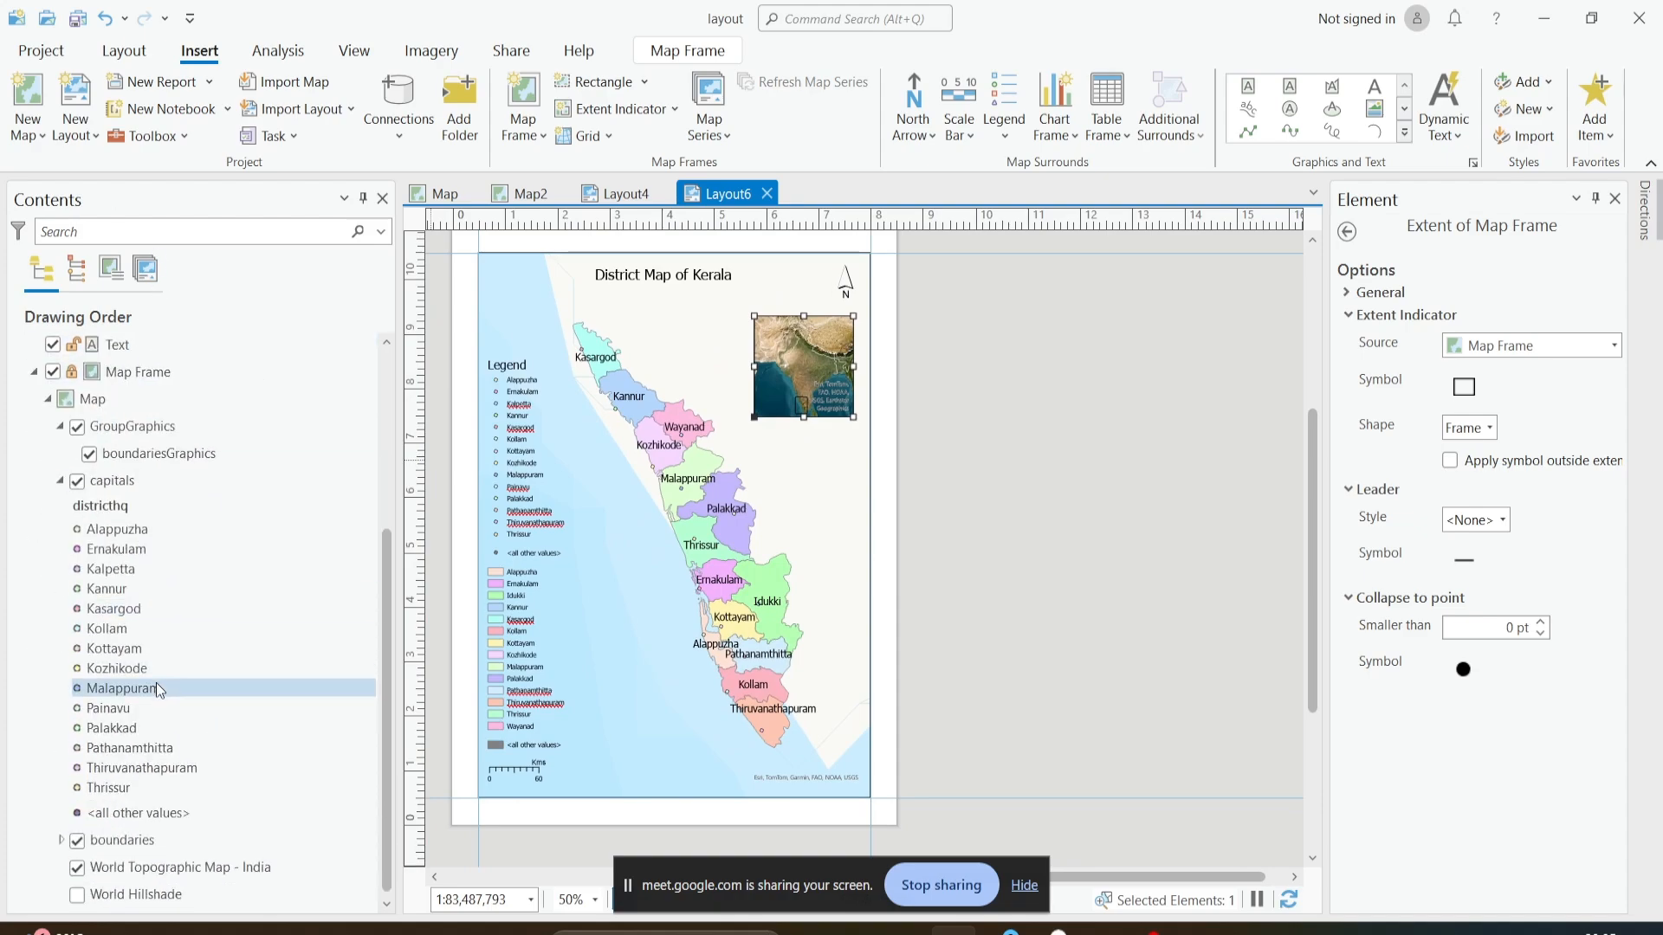
pyautogui.scroll(4, 156, 683)
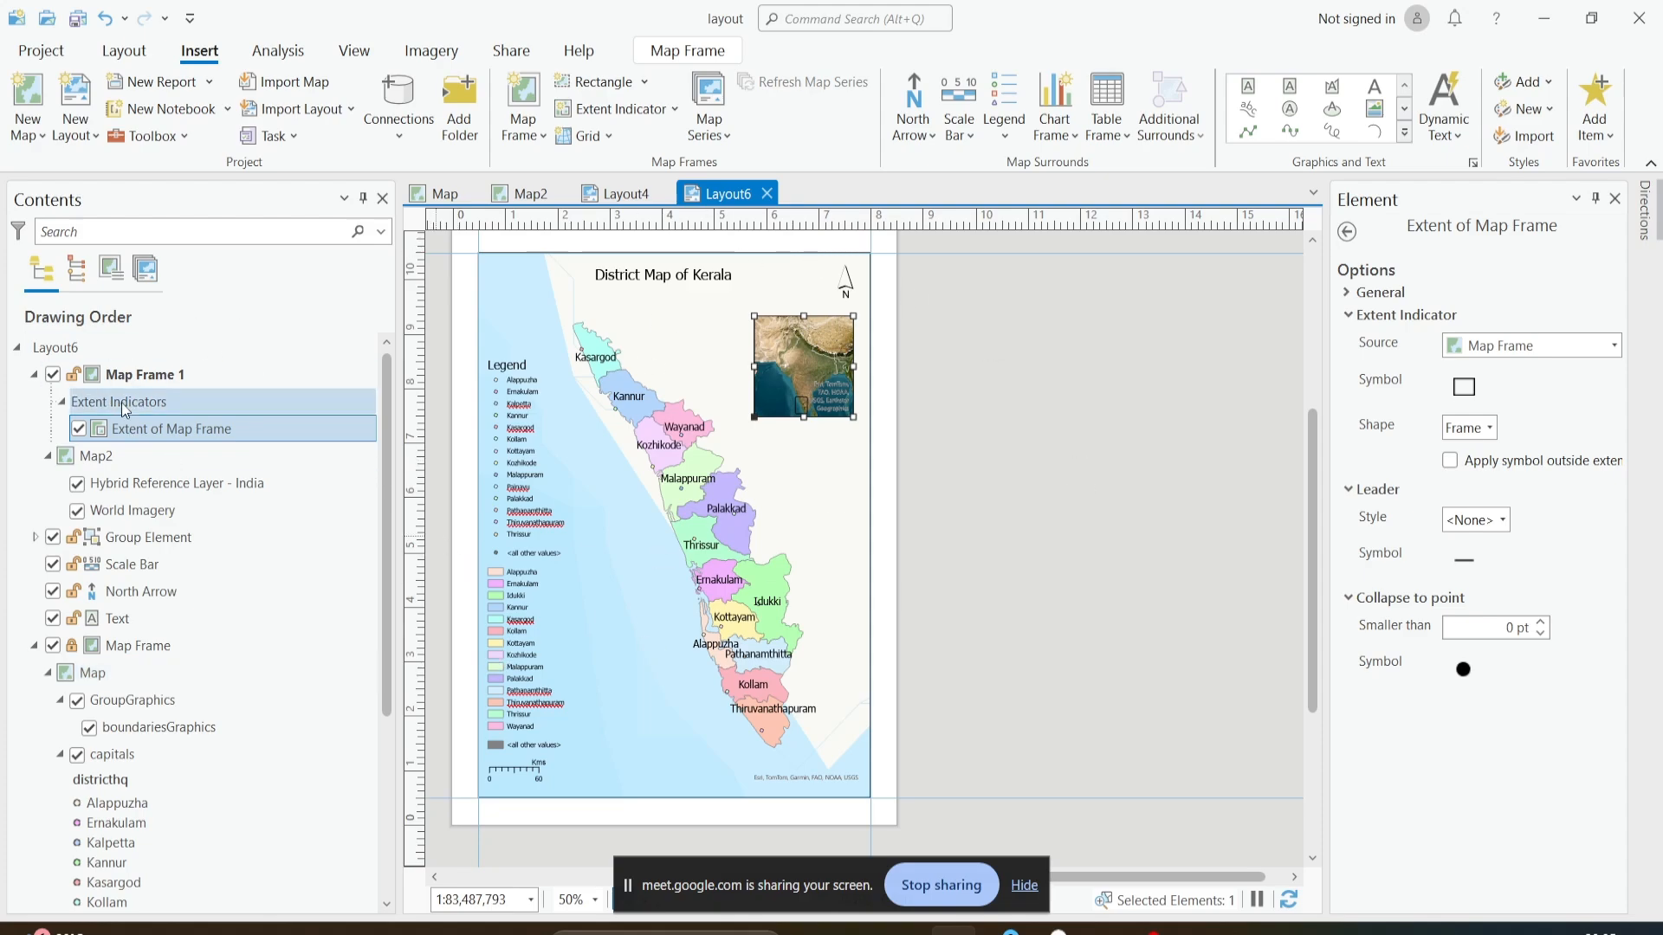
pyautogui.click(137, 428)
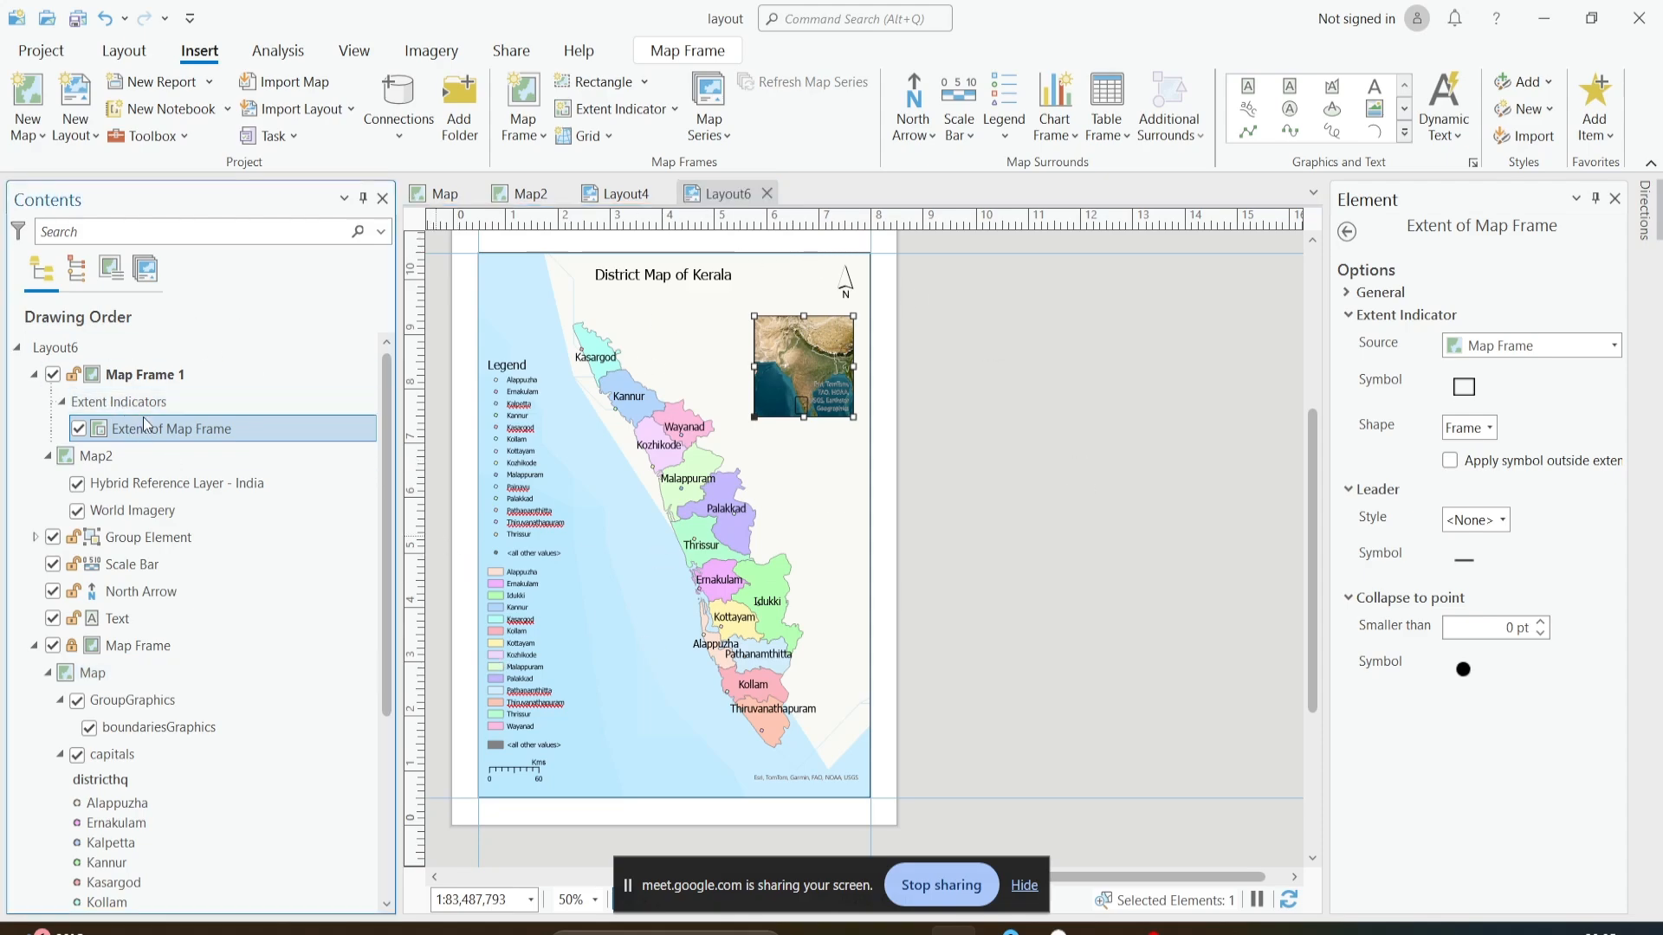
pyautogui.click(236, 506)
pyautogui.click(205, 431)
pyautogui.rightClick(204, 432)
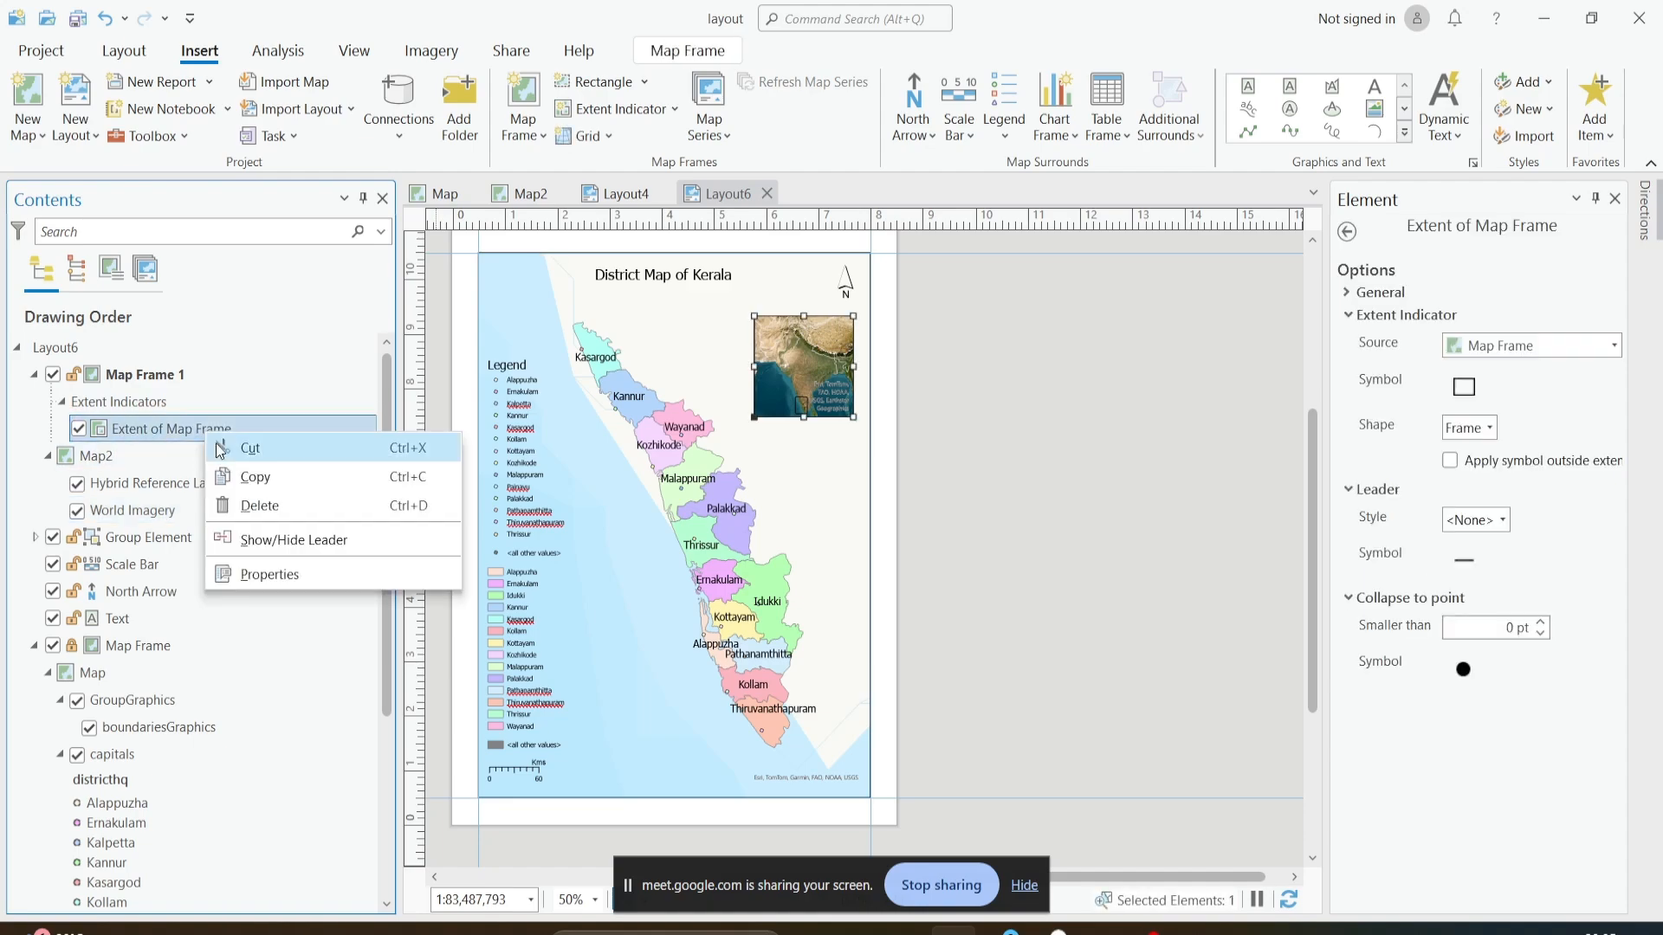
pyautogui.click(272, 565)
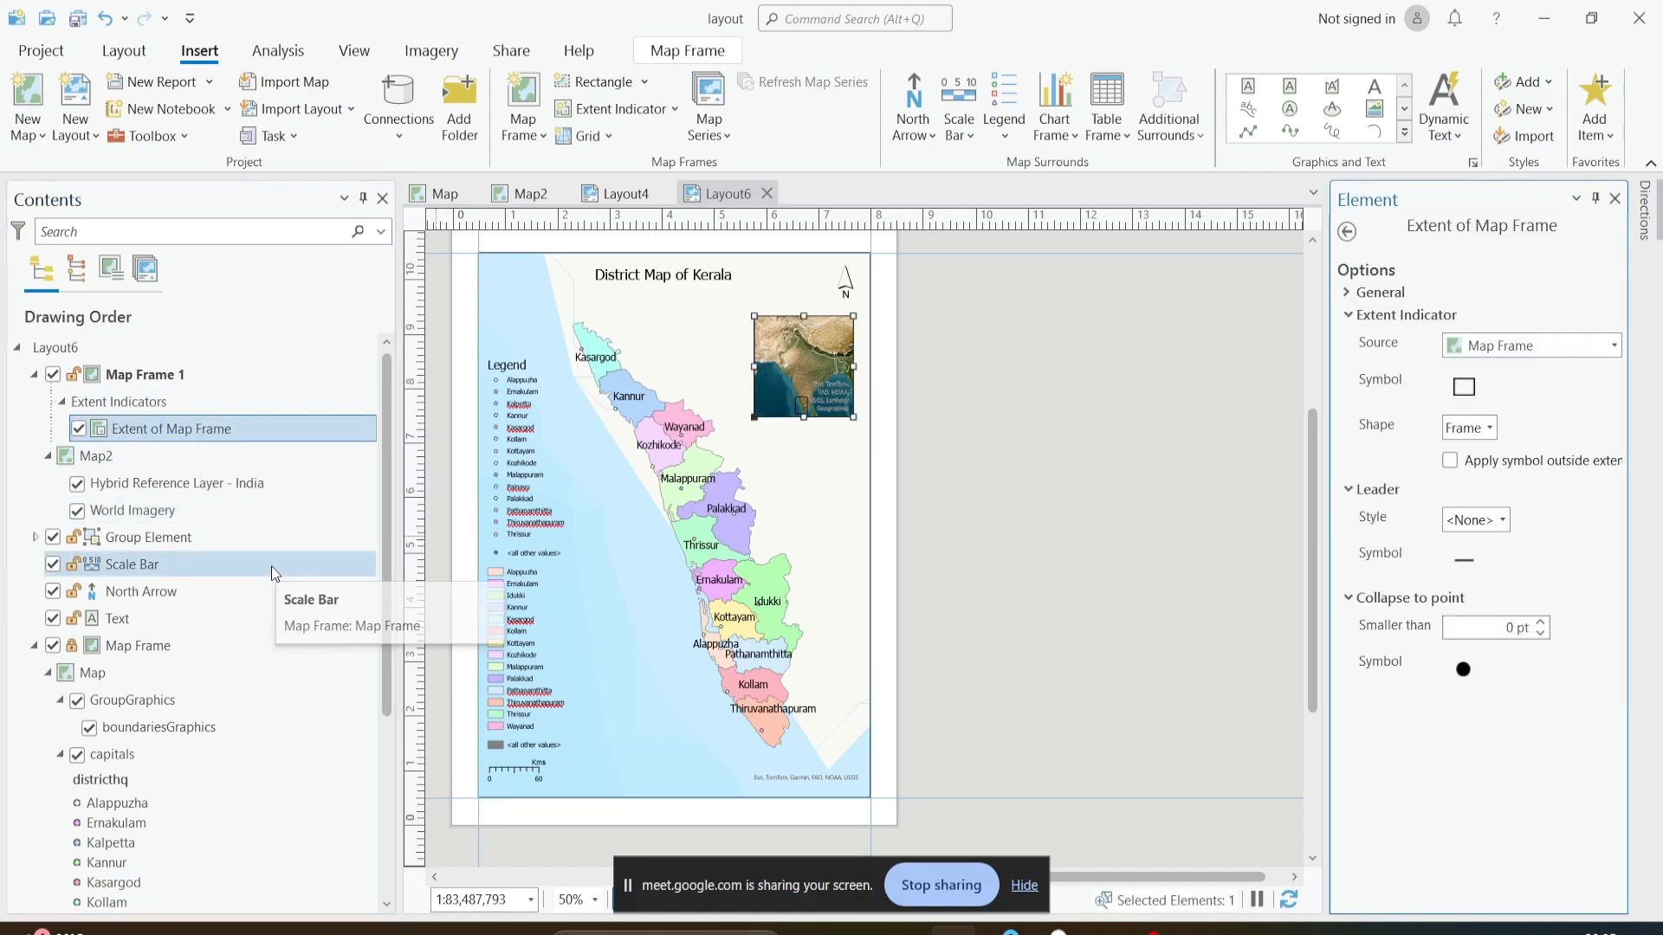
pyautogui.click(1463, 567)
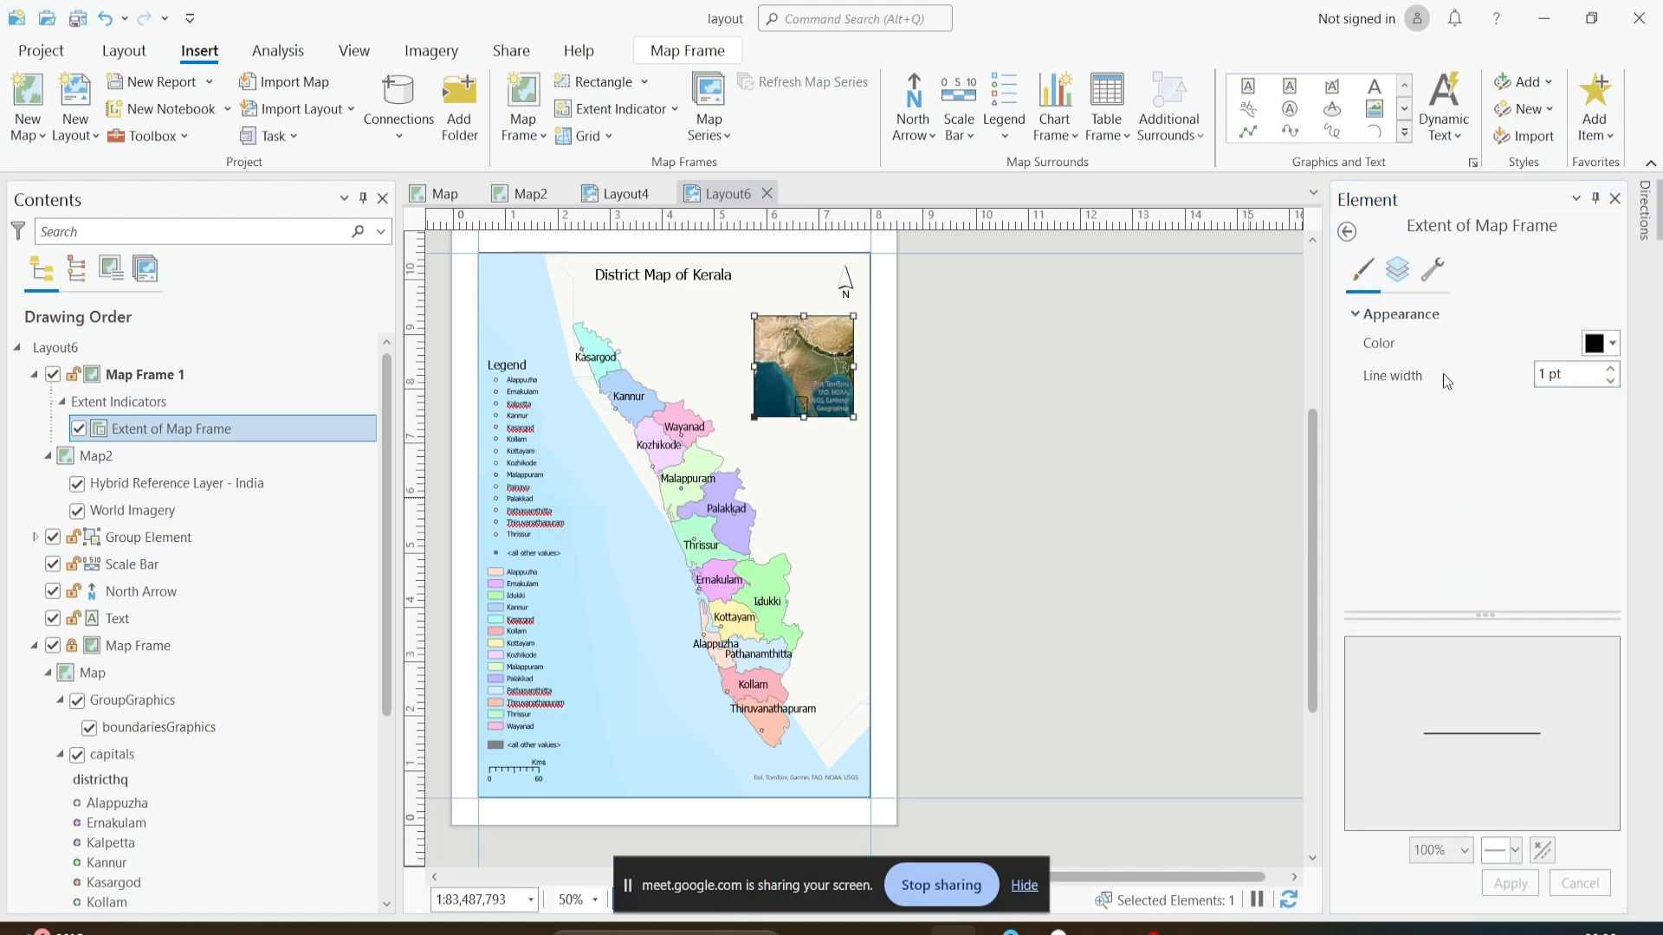
pyautogui.click(1613, 344)
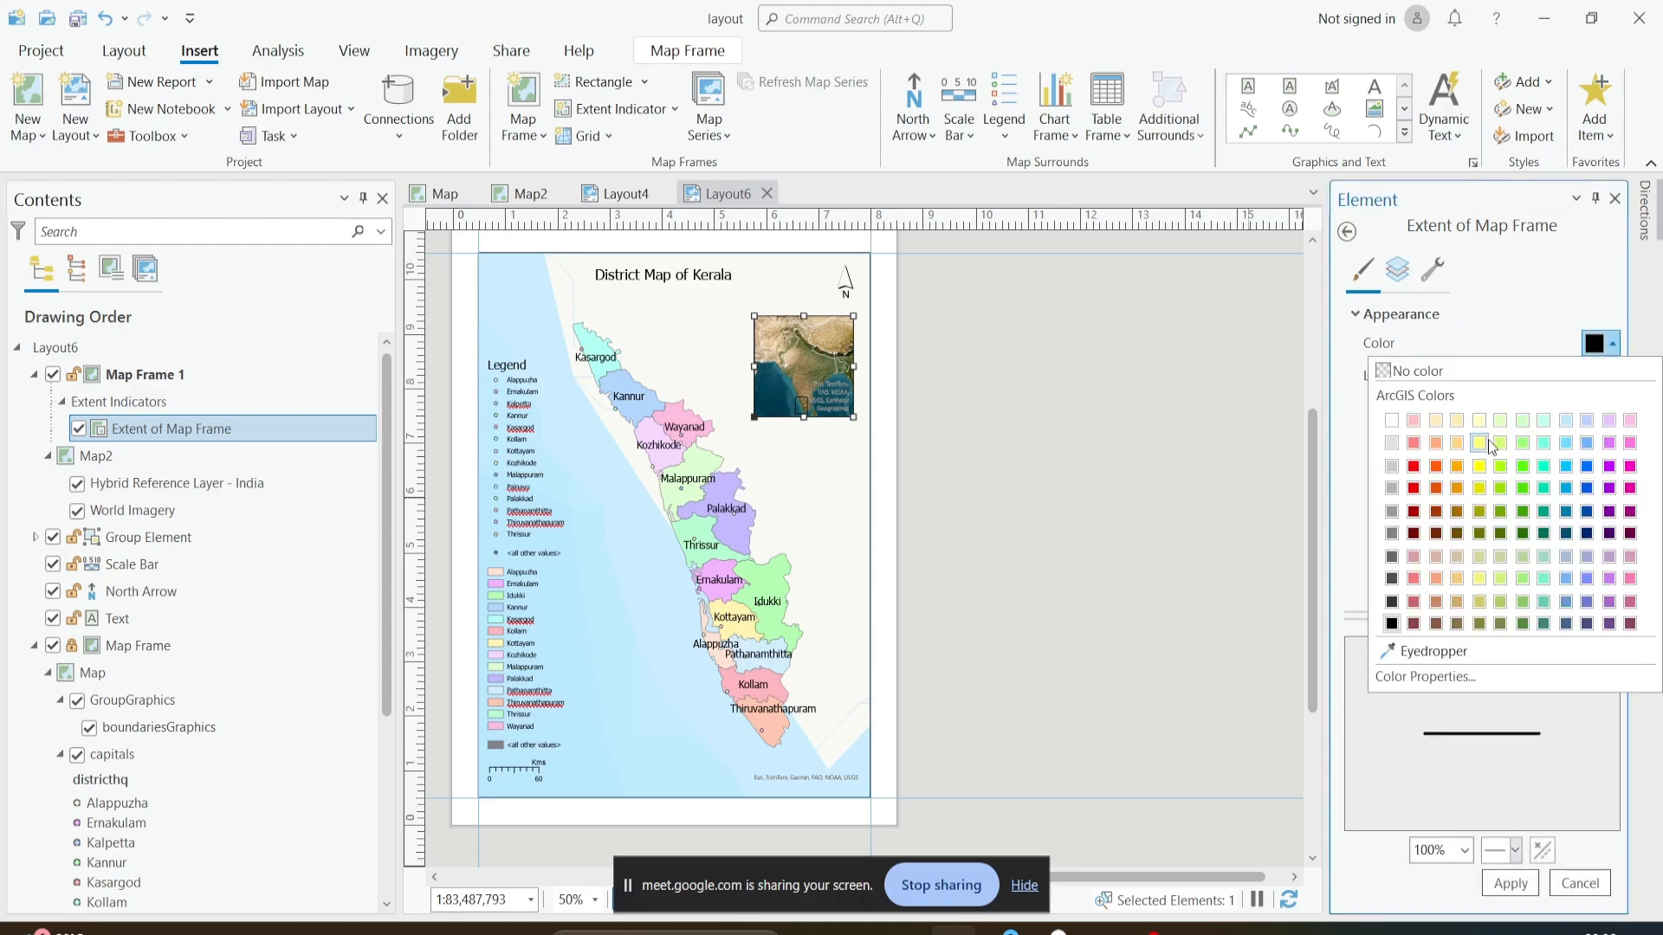
pyautogui.click(1482, 466)
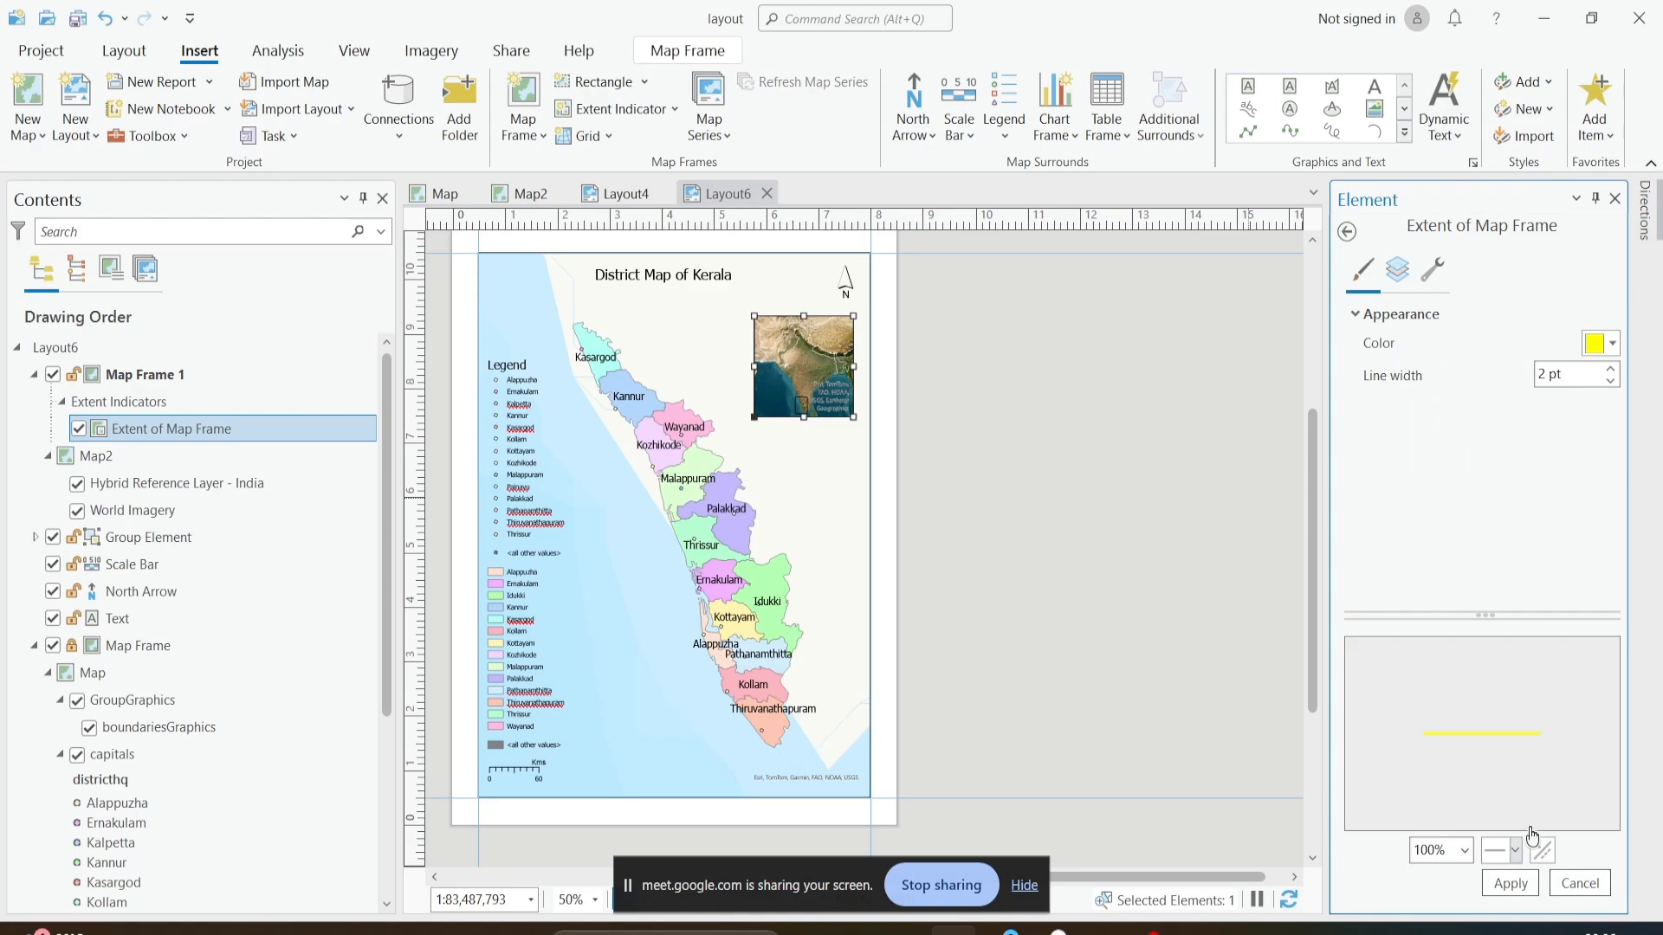
pyautogui.click(1508, 883)
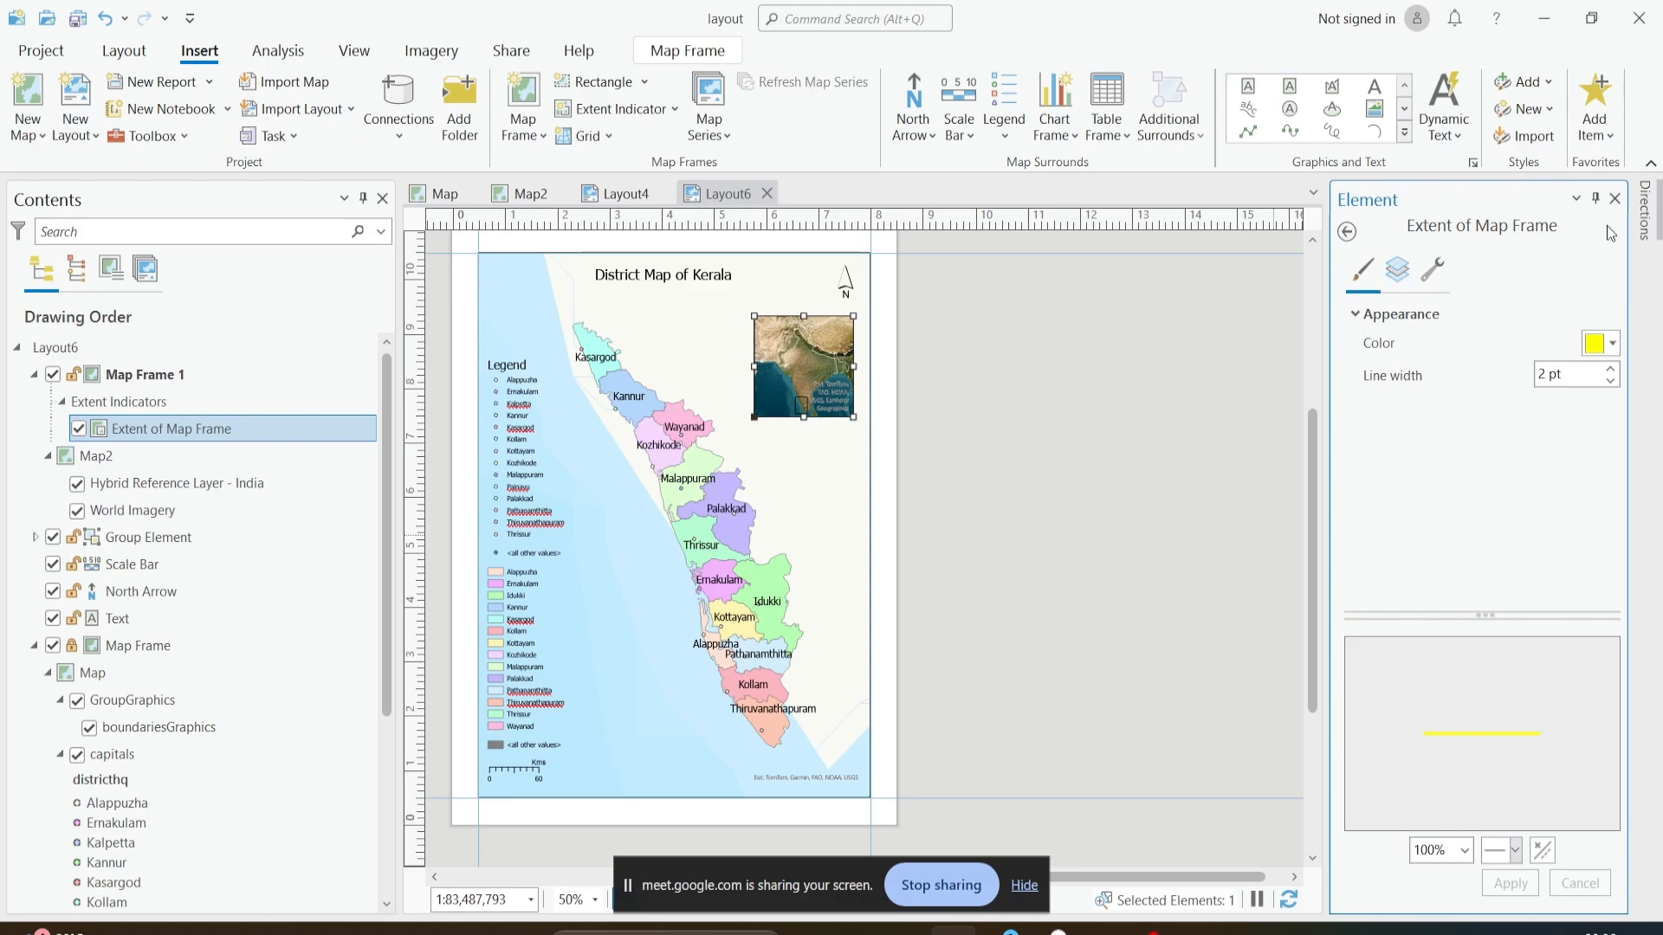
pyautogui.click(1614, 199)
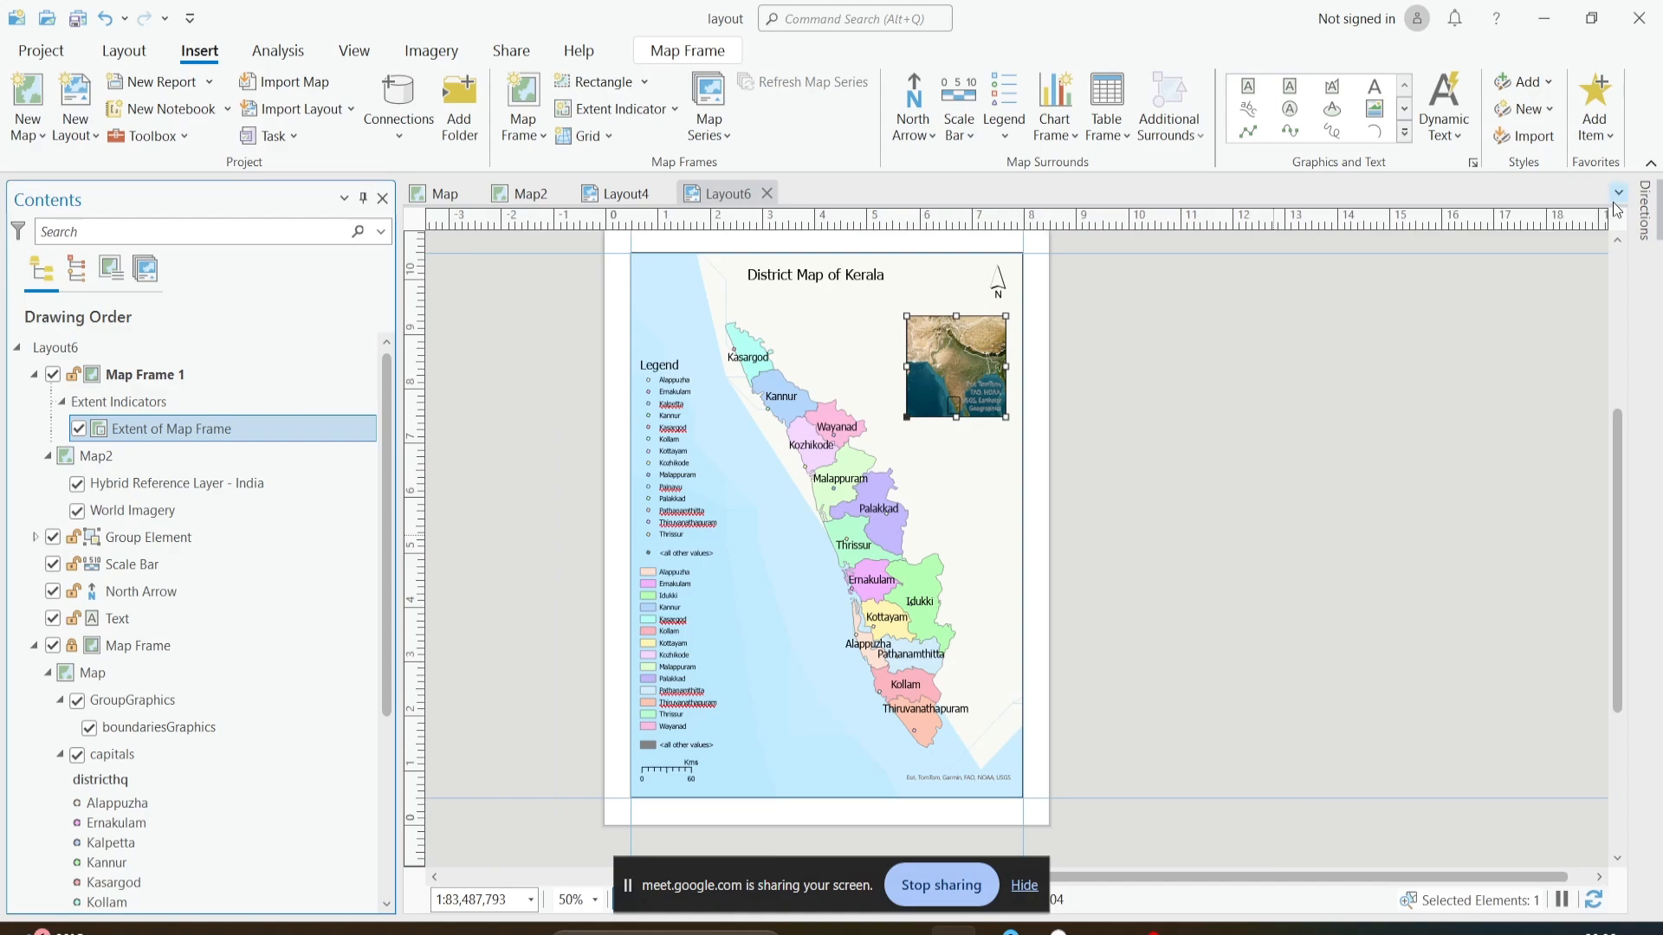
pyautogui.click(959, 376)
pyautogui.click(1128, 401)
pyautogui.click(950, 379)
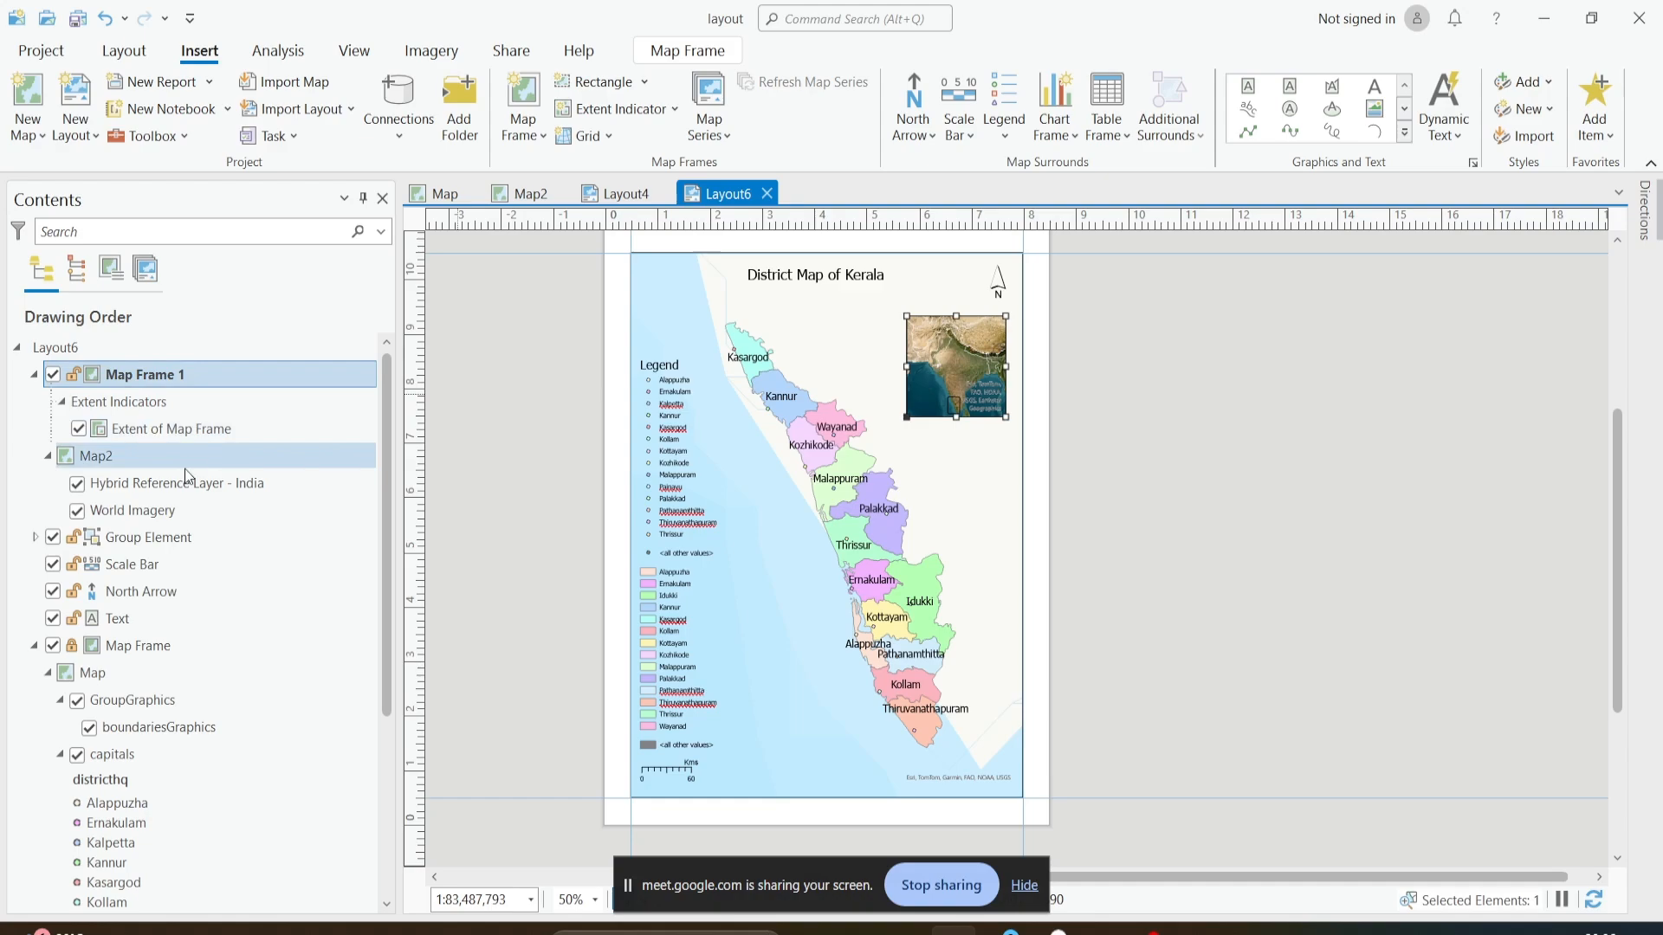
pyautogui.scroll(-2, 180, 487)
pyautogui.scroll(2, 181, 487)
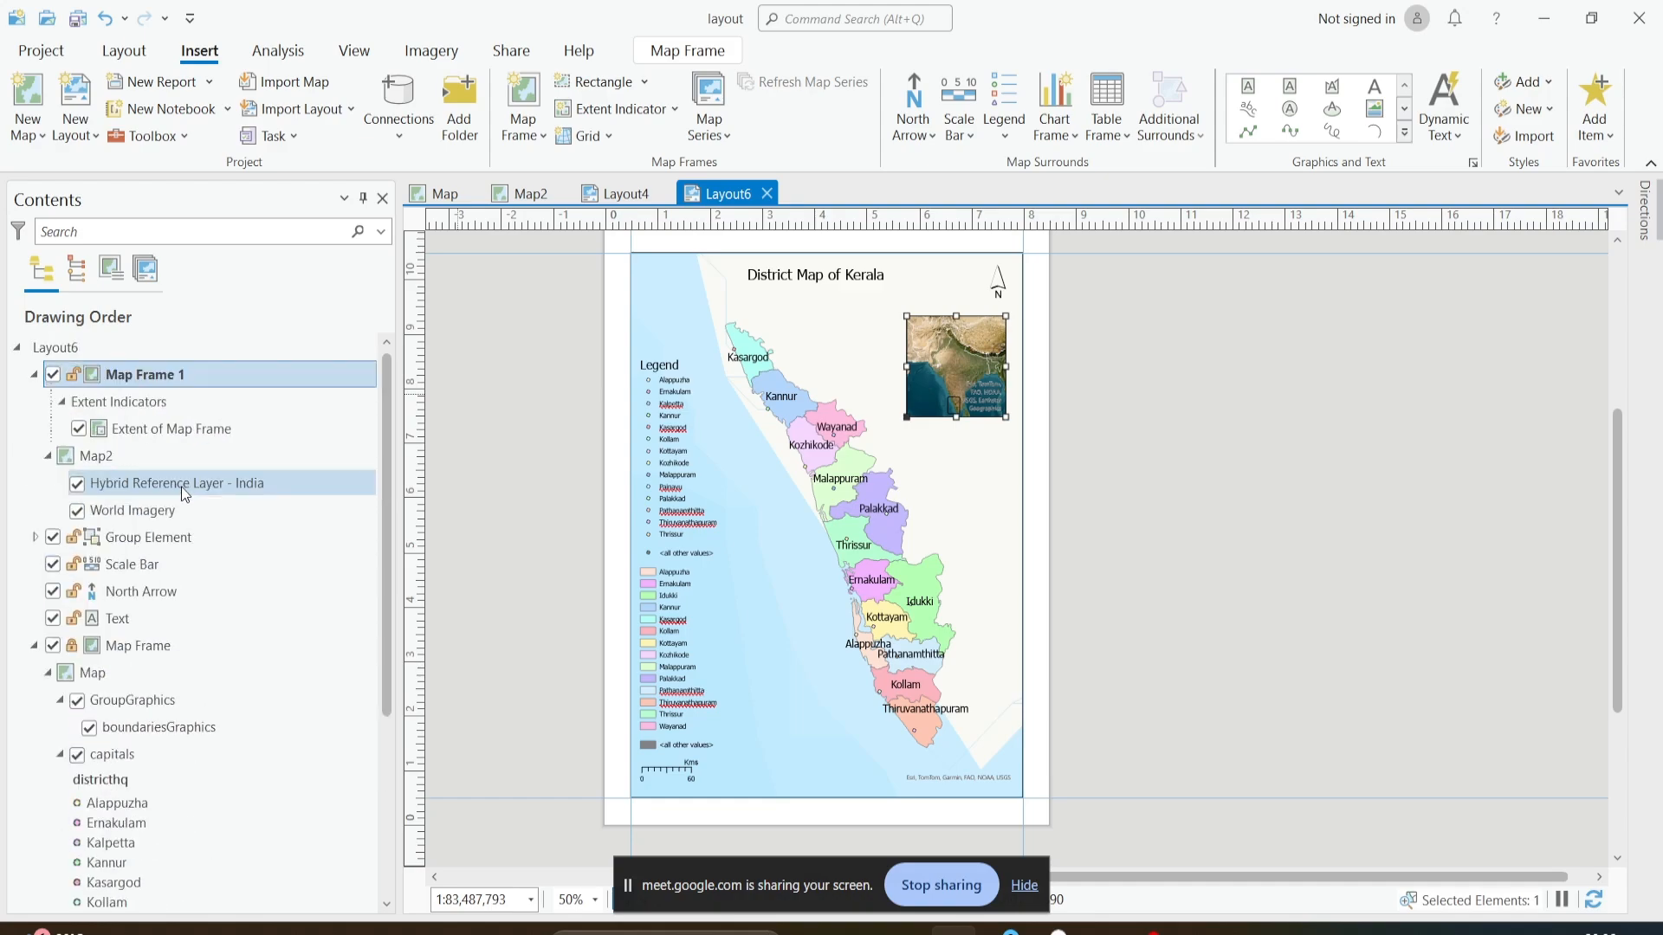
# - Set the outline color of the Extent of Map Frame indicator's symbol to yellow and apply it
pyautogui.click(162, 433)
pyautogui.rightClick(161, 435)
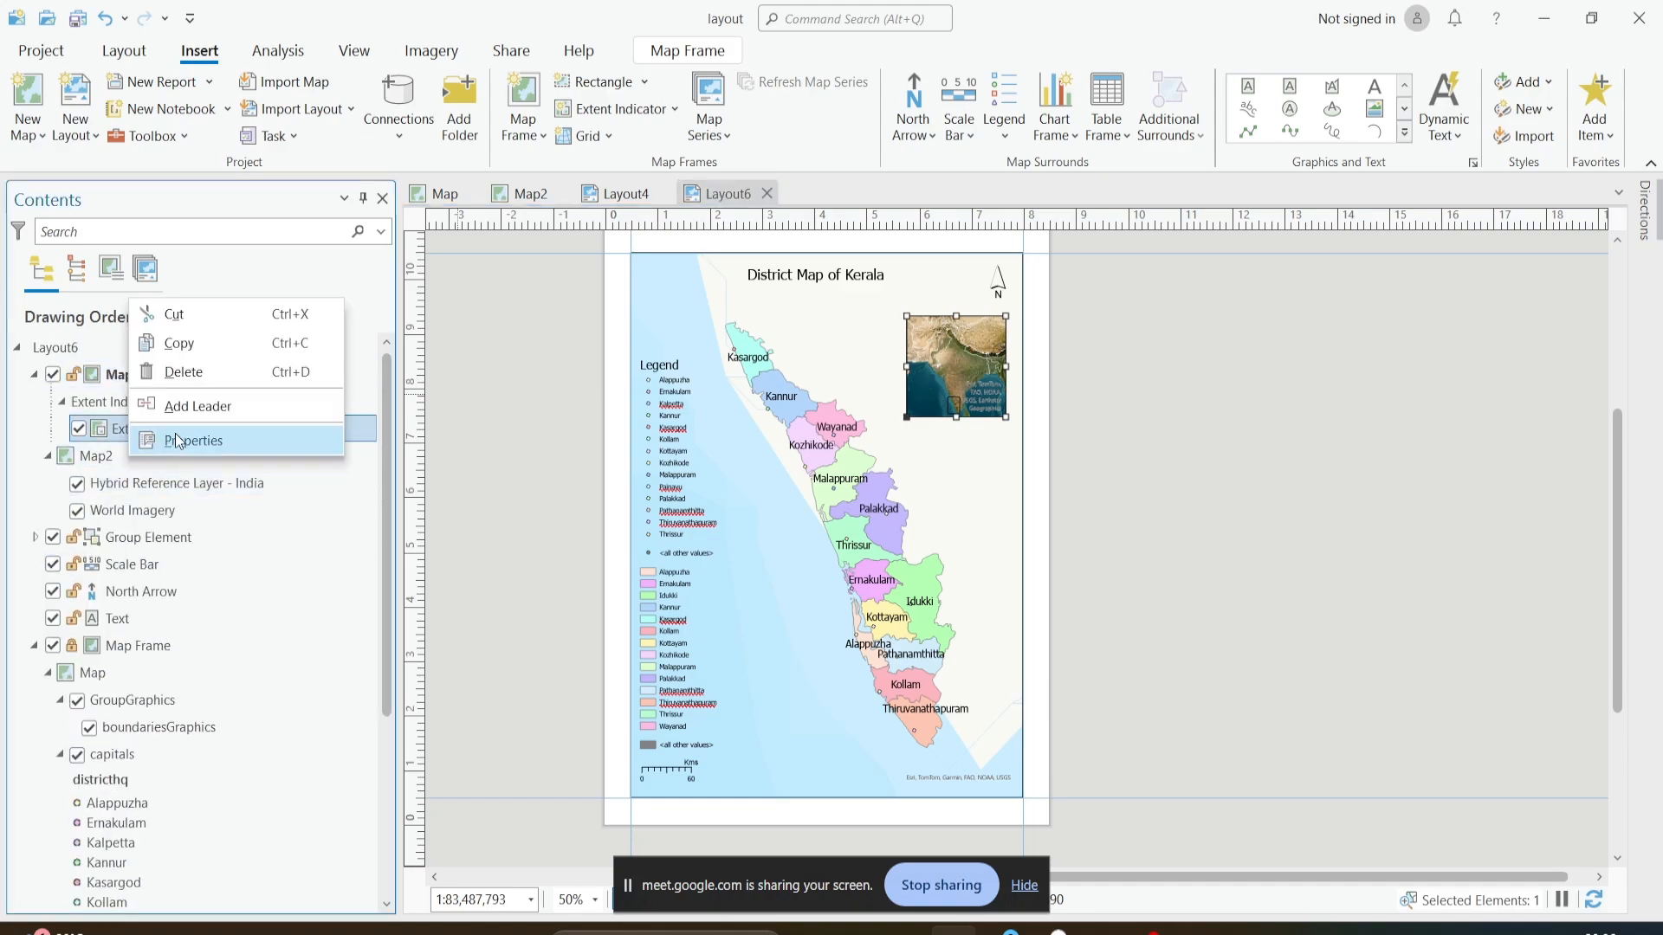
pyautogui.click(183, 439)
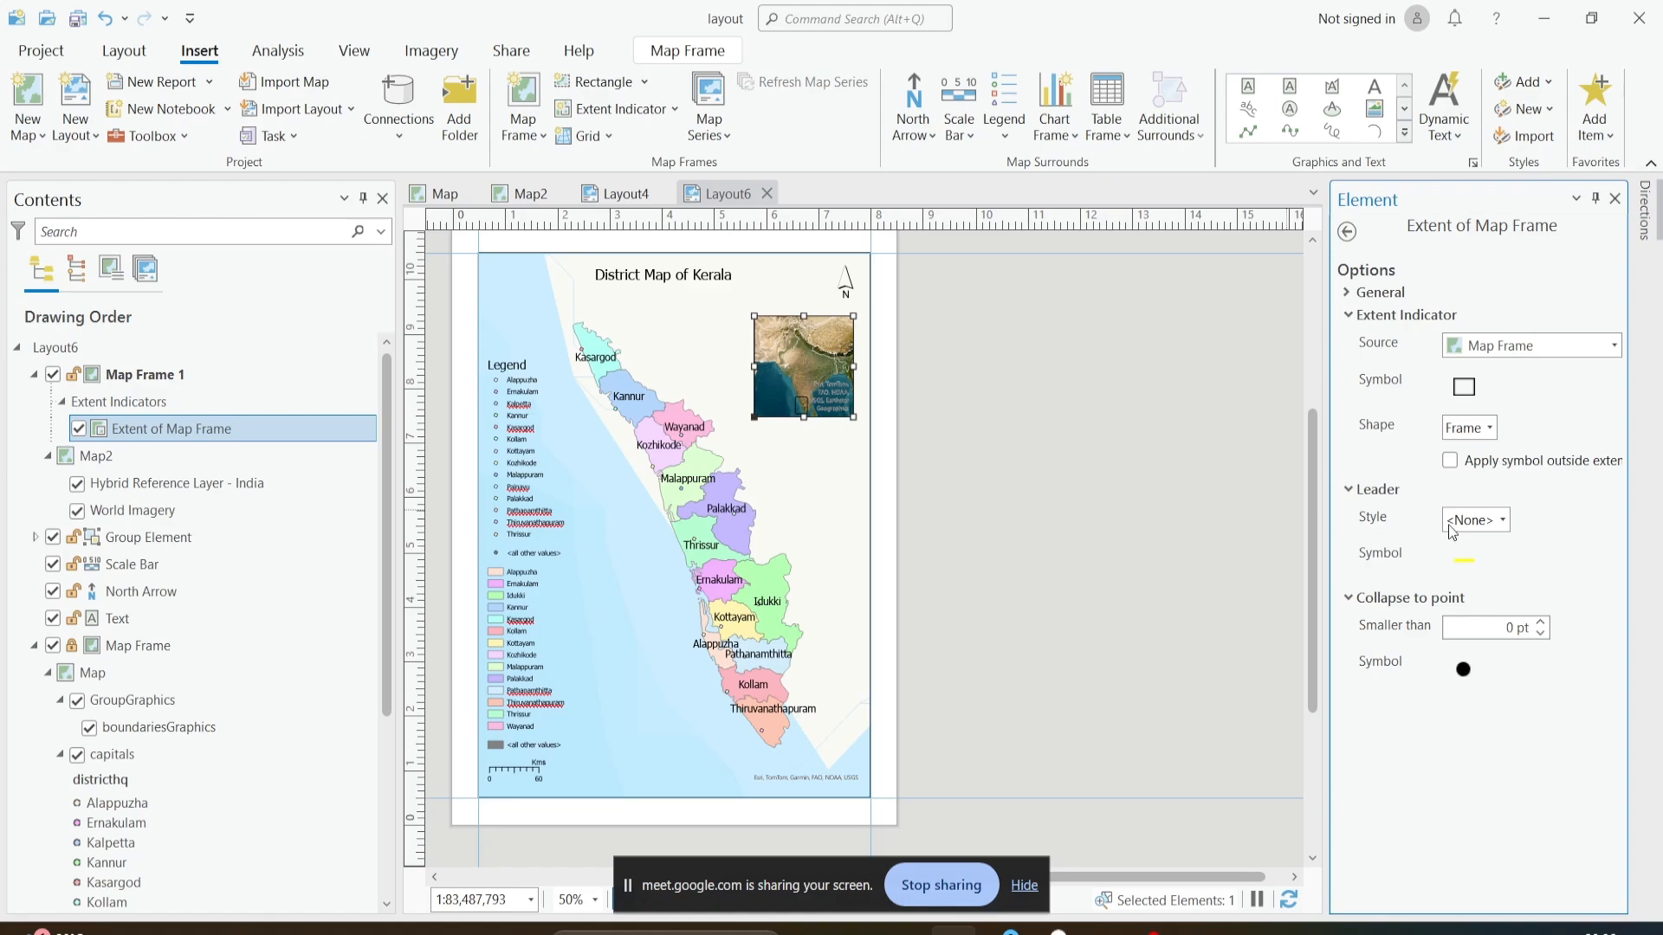
pyautogui.click(1464, 561)
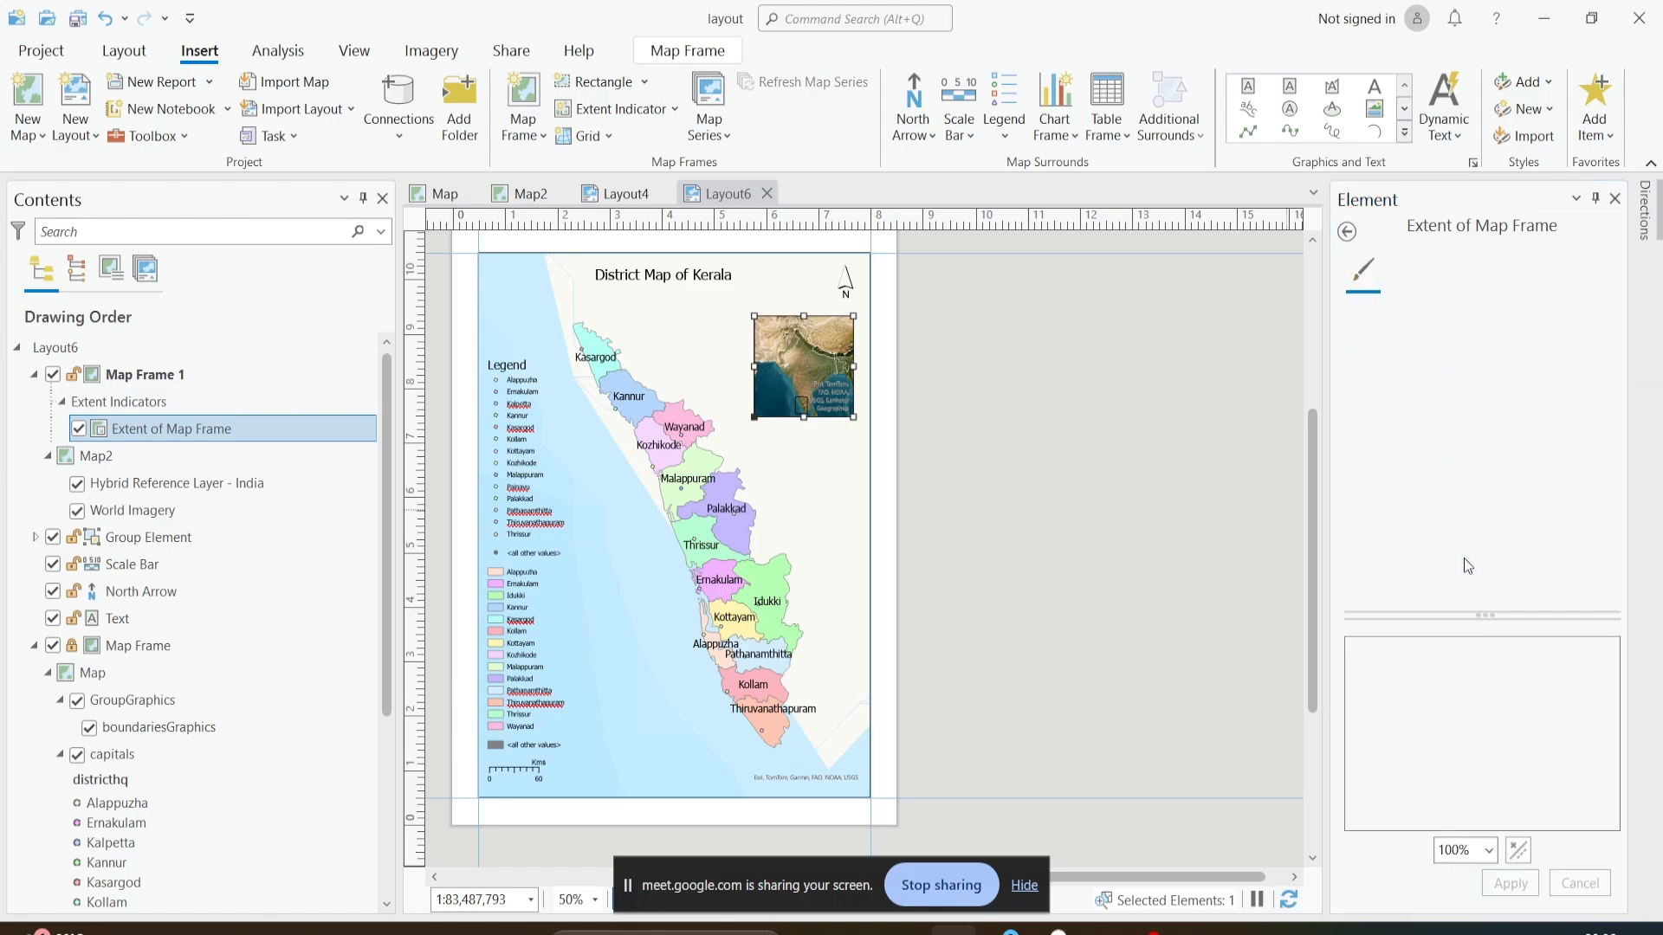
pyautogui.click(1347, 231)
pyautogui.click(1464, 387)
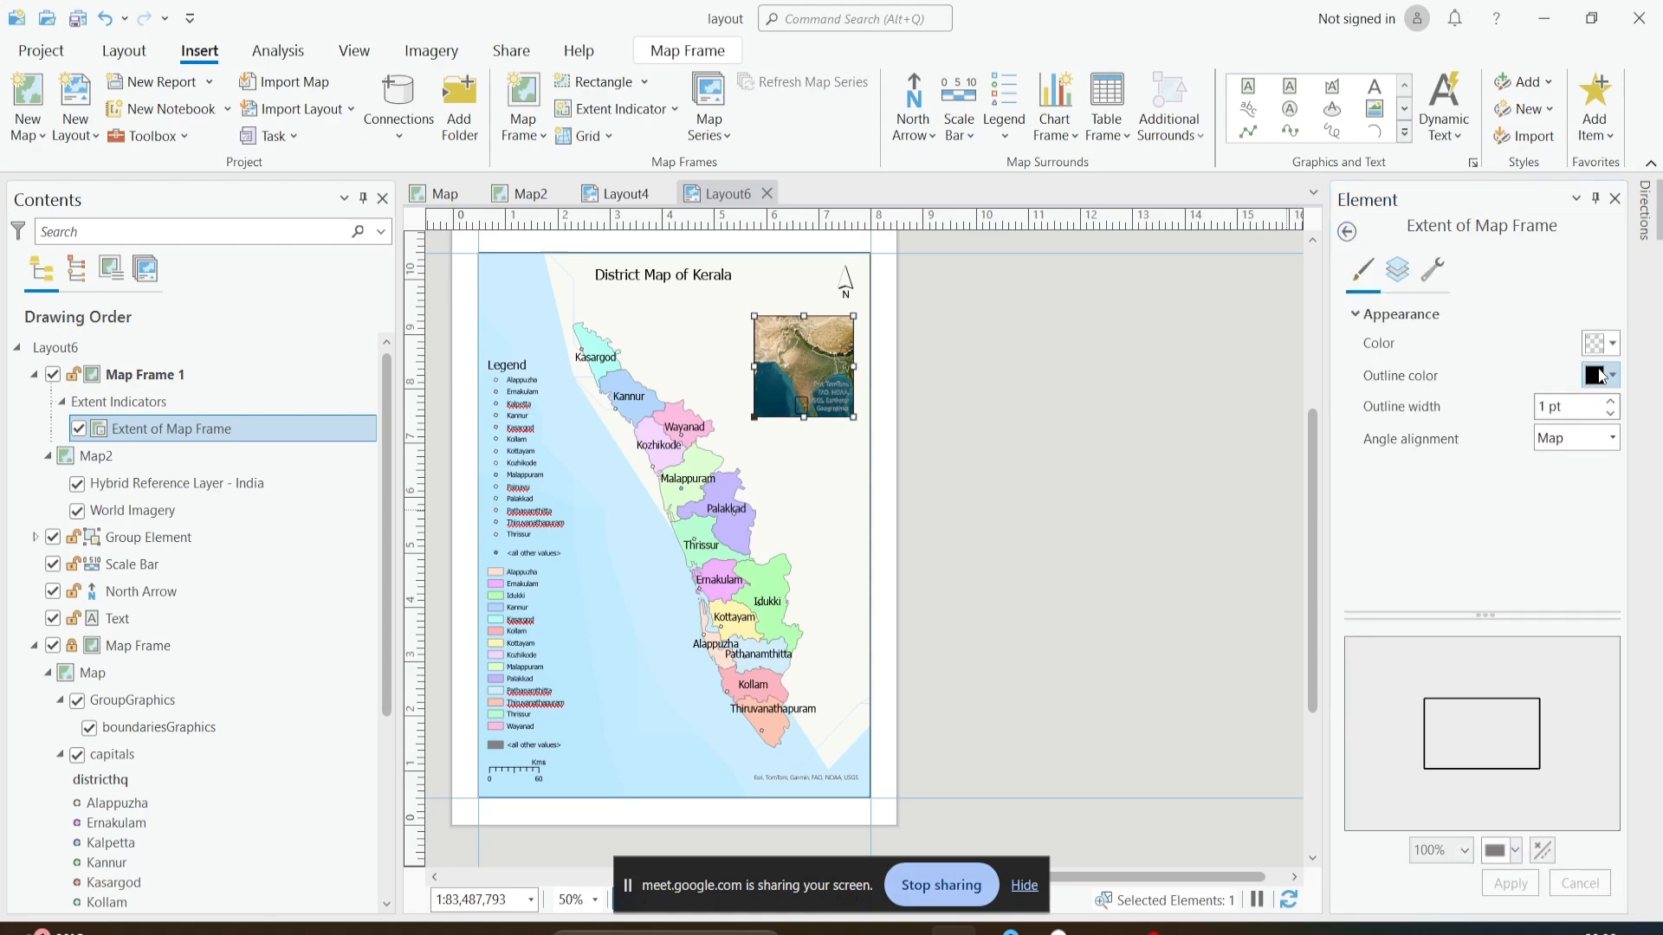
pyautogui.click(1615, 376)
pyautogui.click(1479, 478)
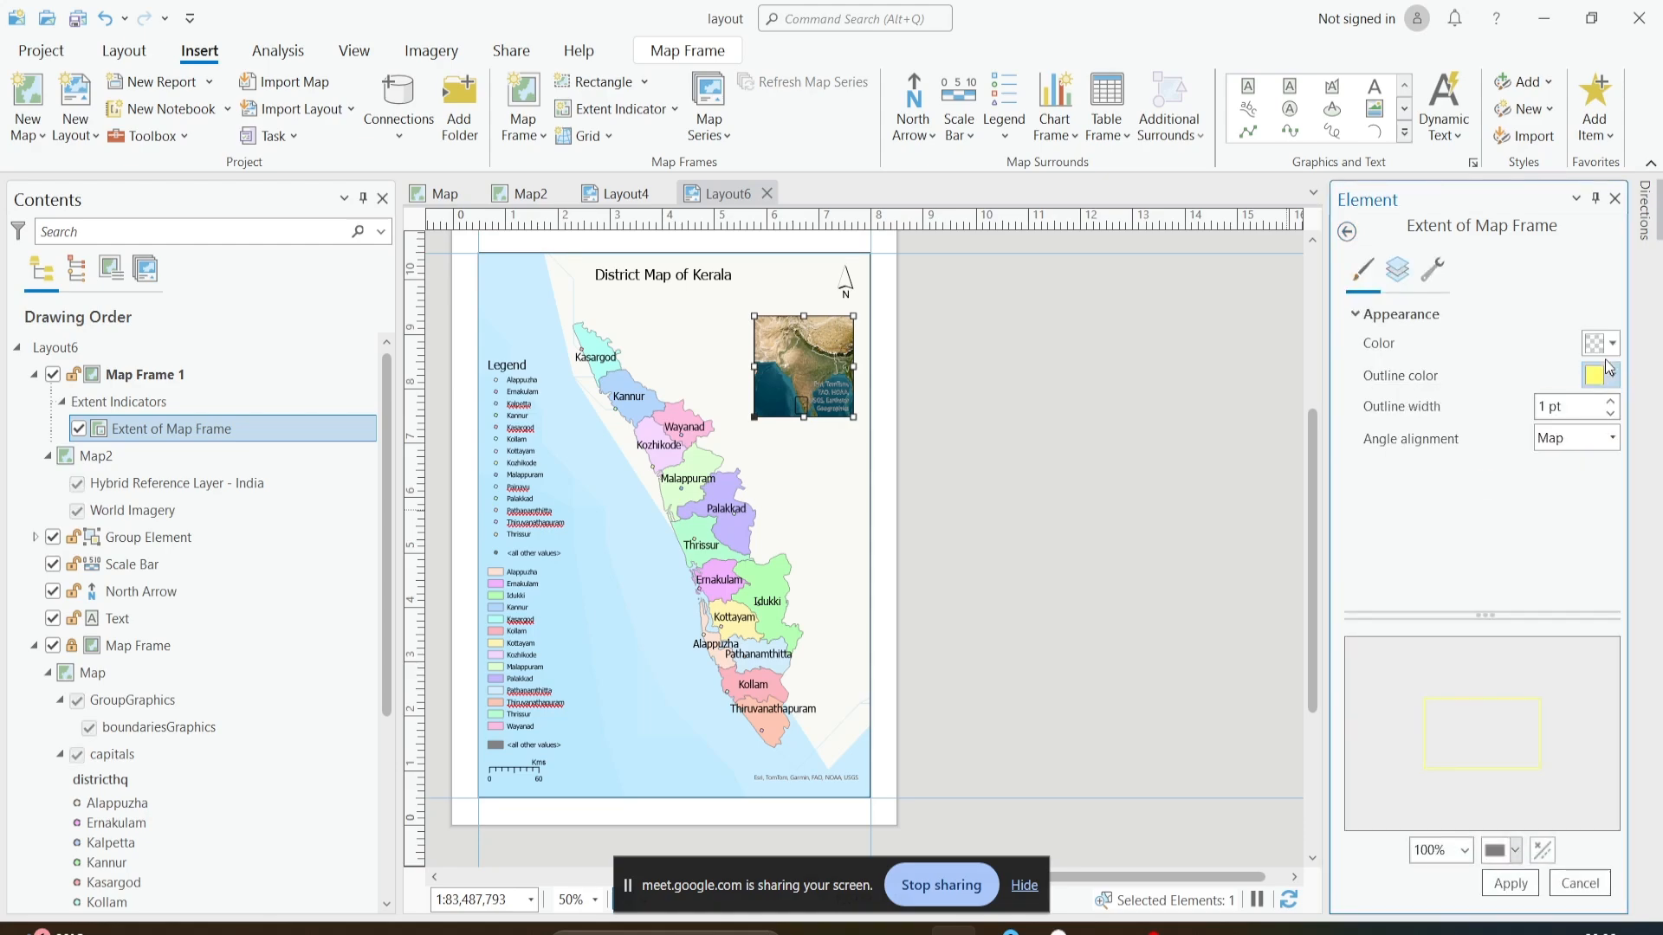
pyautogui.click(1511, 884)
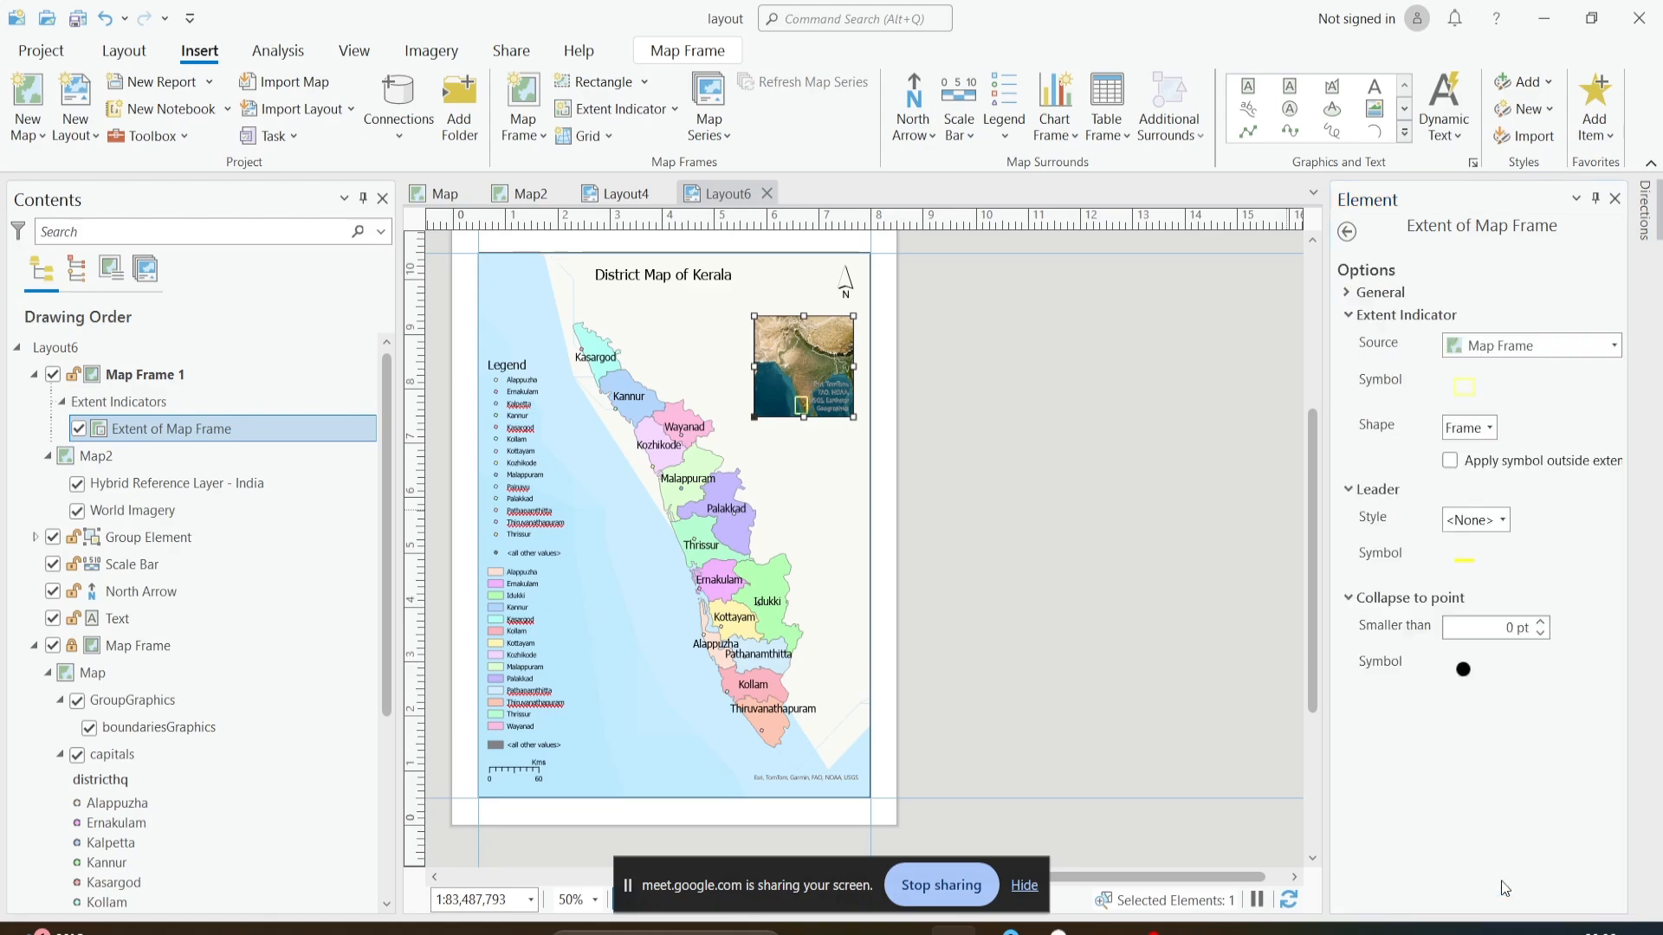
# - Examine the yellow extent rectangle on the India inset, up close and within the whole layout
pyautogui.scroll(3, 879, 522)
pyautogui.click(883, 398)
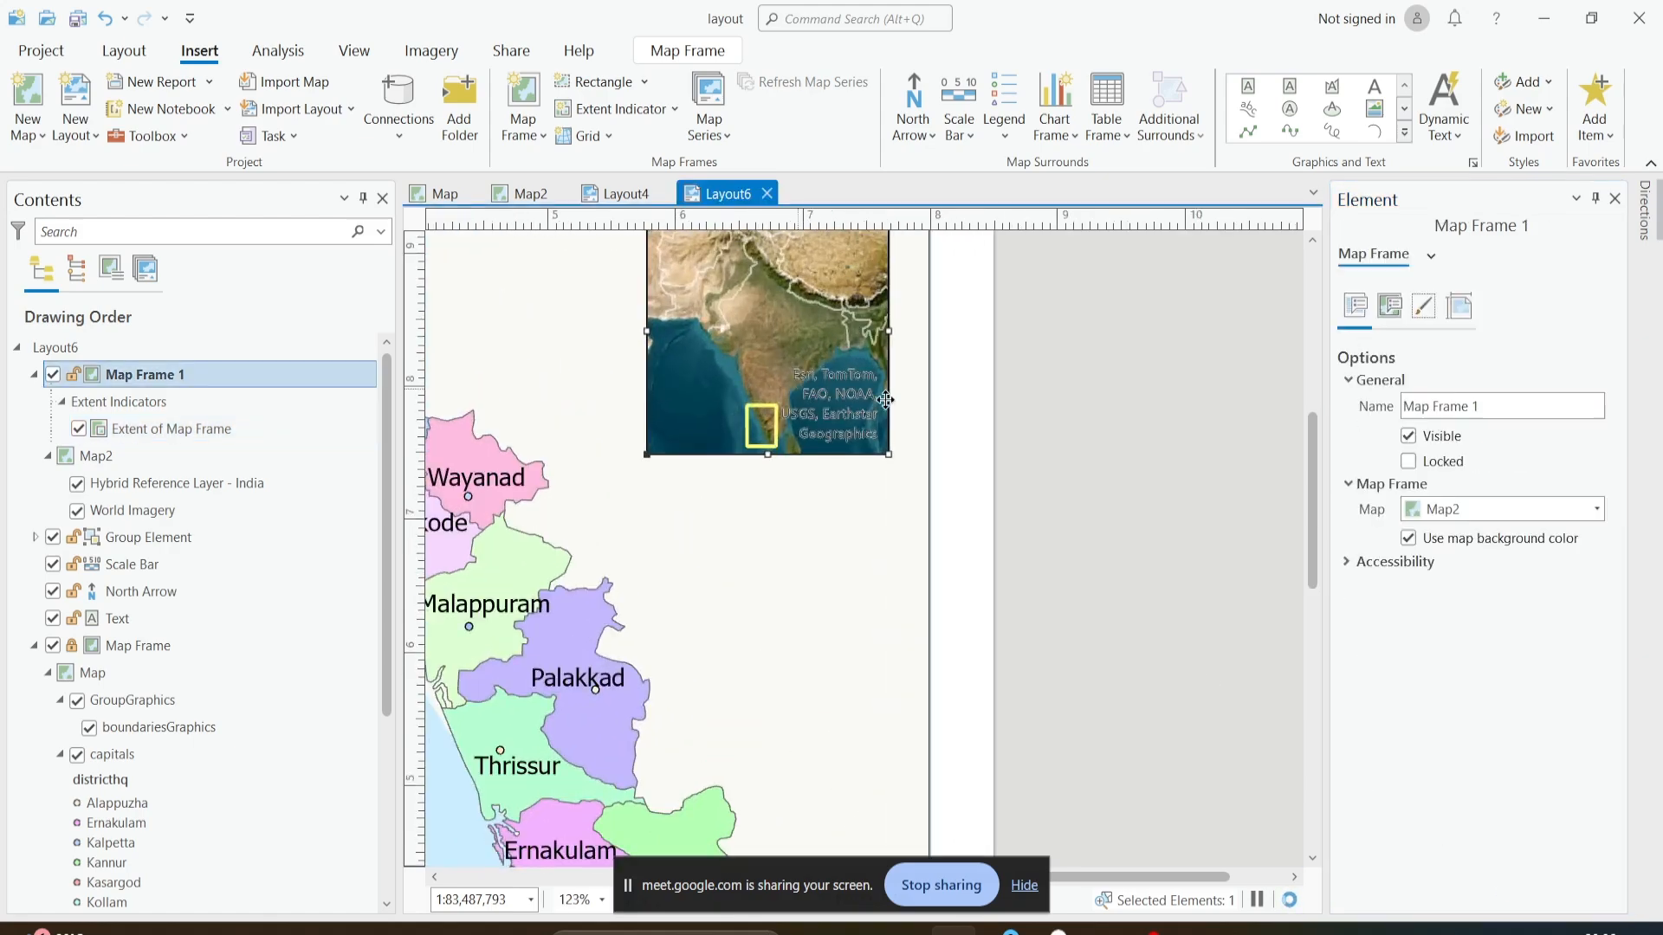
pyautogui.scroll(-1, 1030, 426)
pyautogui.click(909, 471)
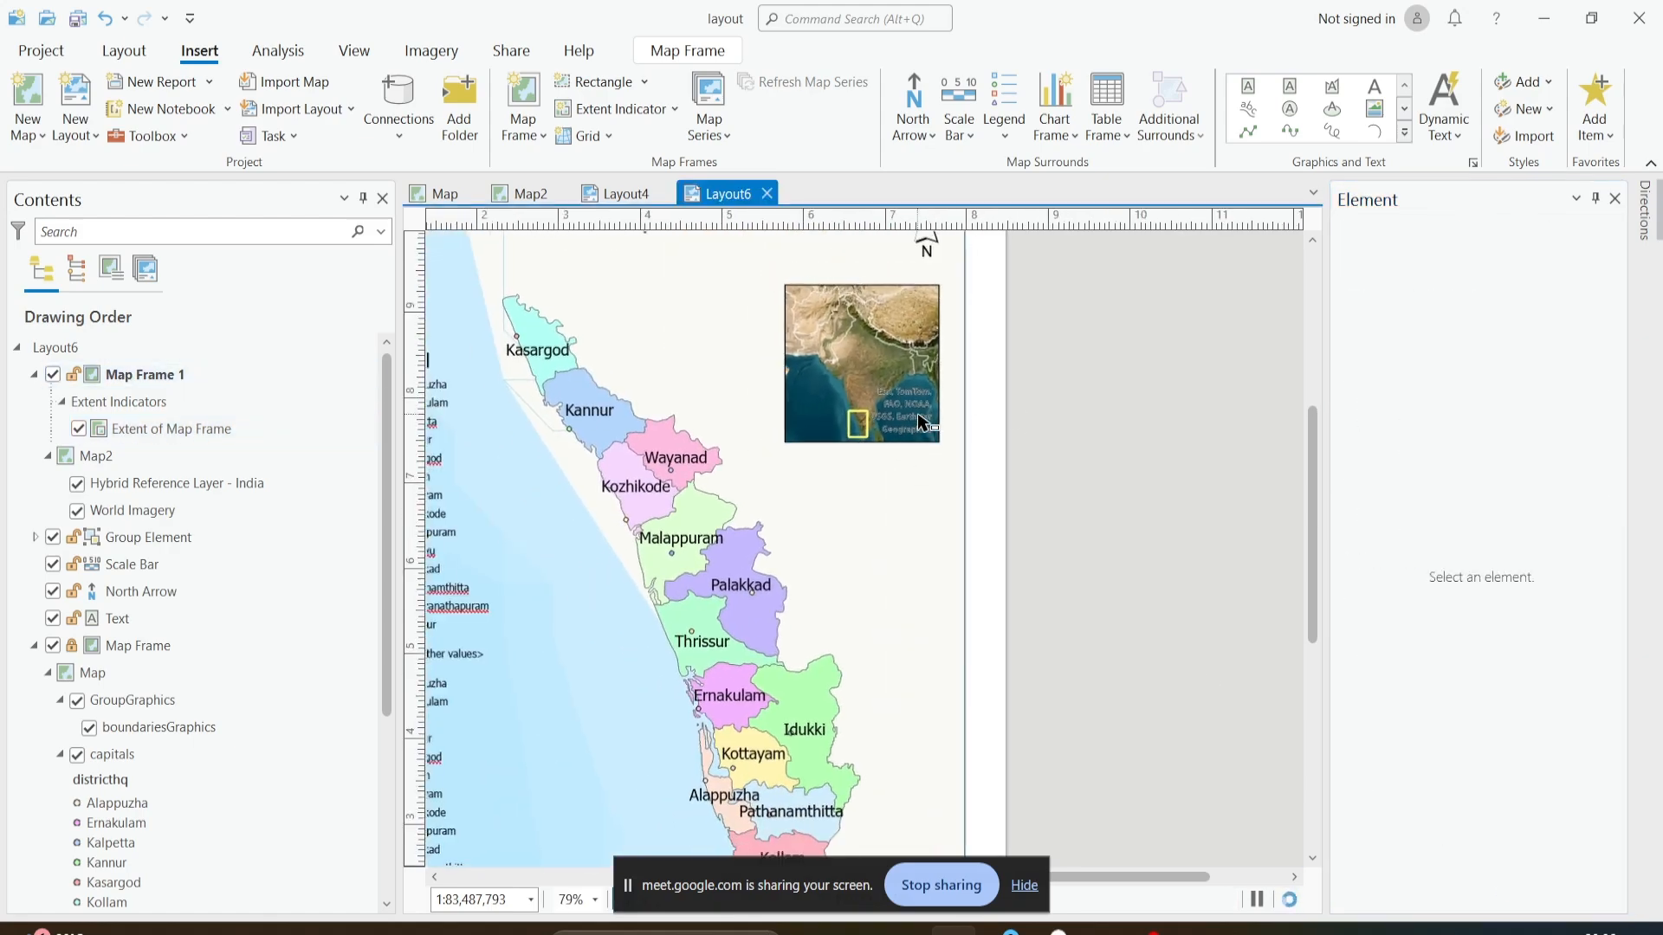
pyautogui.scroll(-2, 901, 424)
pyautogui.scroll(-2, 896, 426)
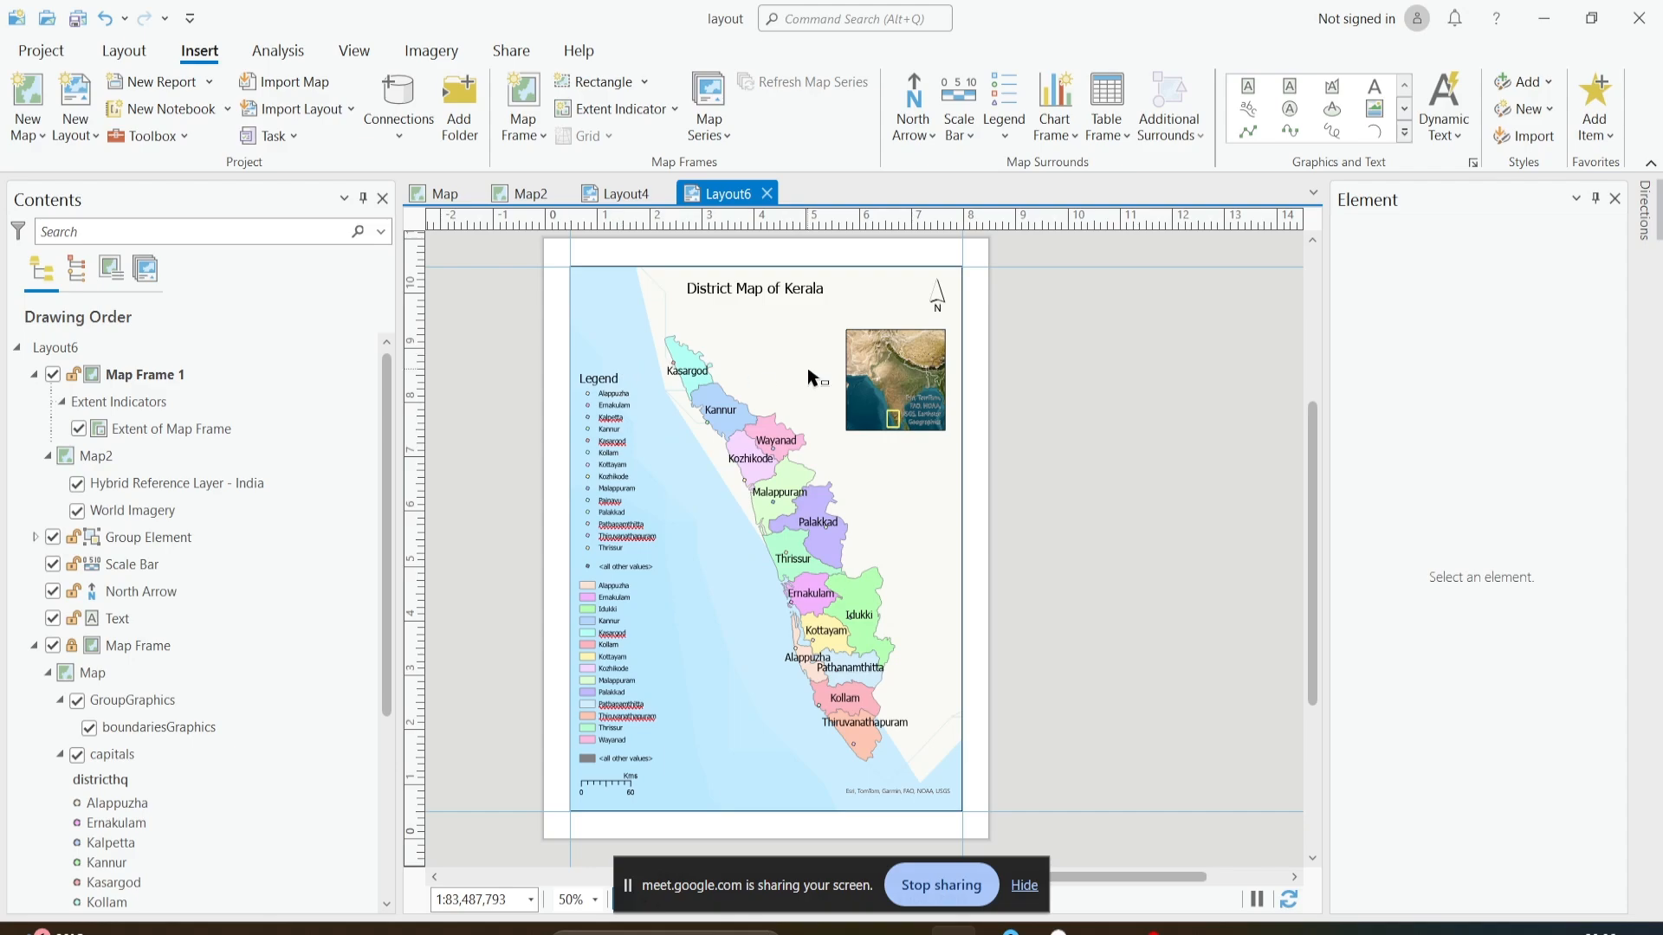
pyautogui.scroll(-2, 808, 370)
pyautogui.scroll(2, 808, 370)
# - Review which entries in the drawing order belong to the inset Map Frame 1 and which to the main Map Frame
pyautogui.click(105, 374)
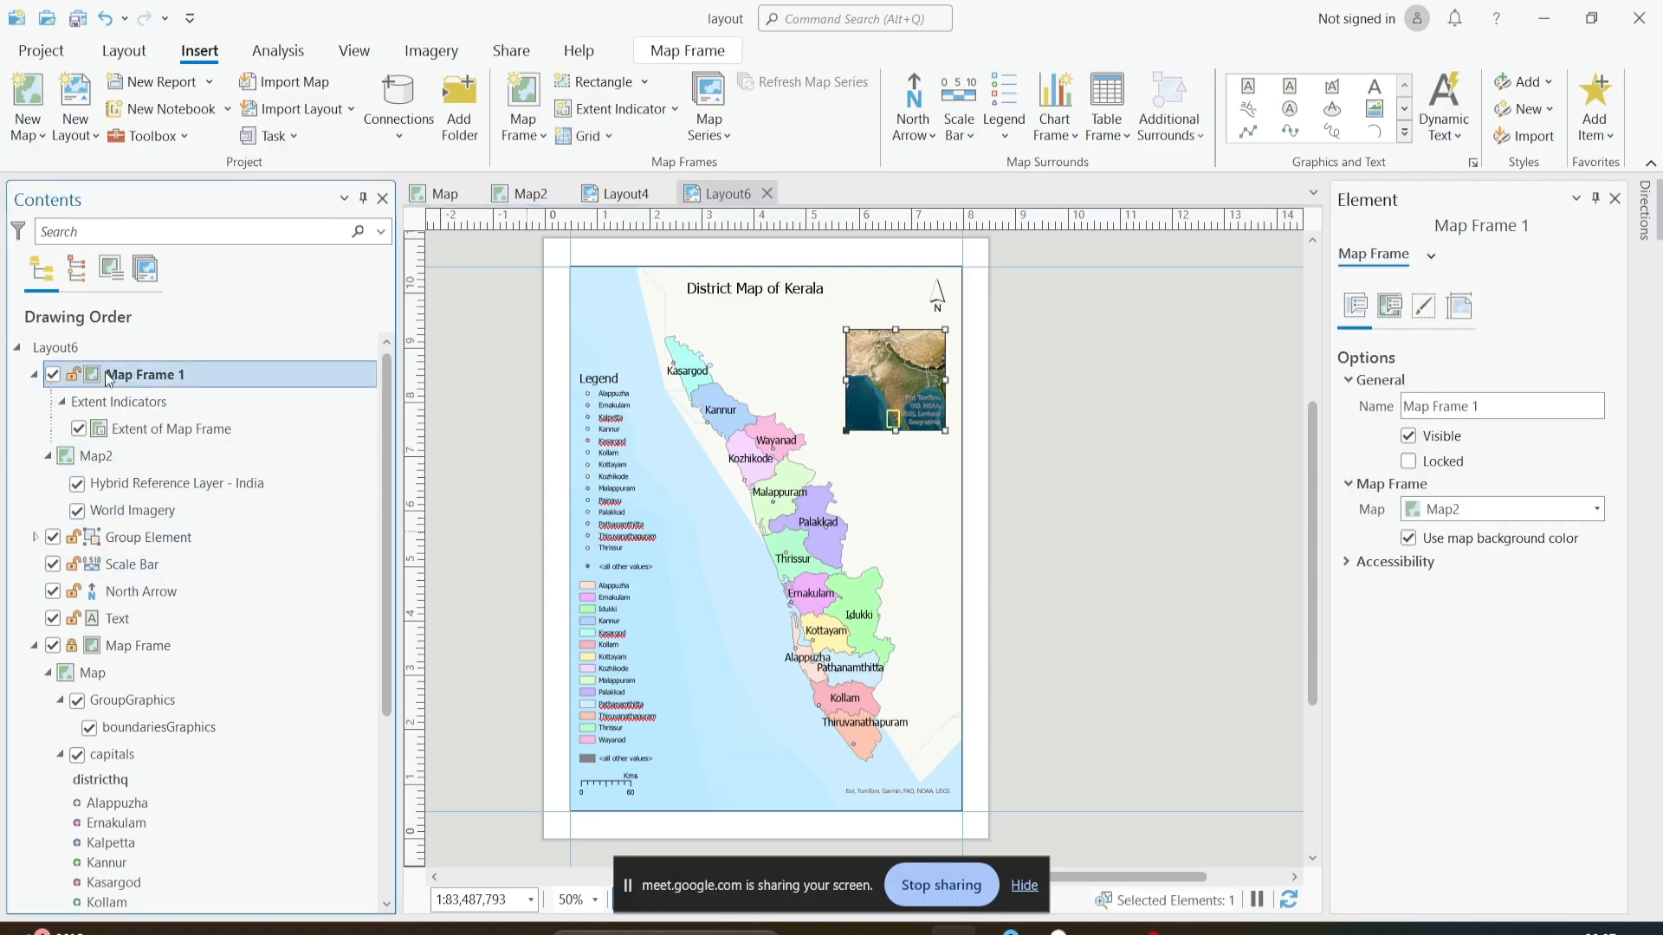
pyautogui.scroll(-2, 117, 533)
pyautogui.click(124, 563)
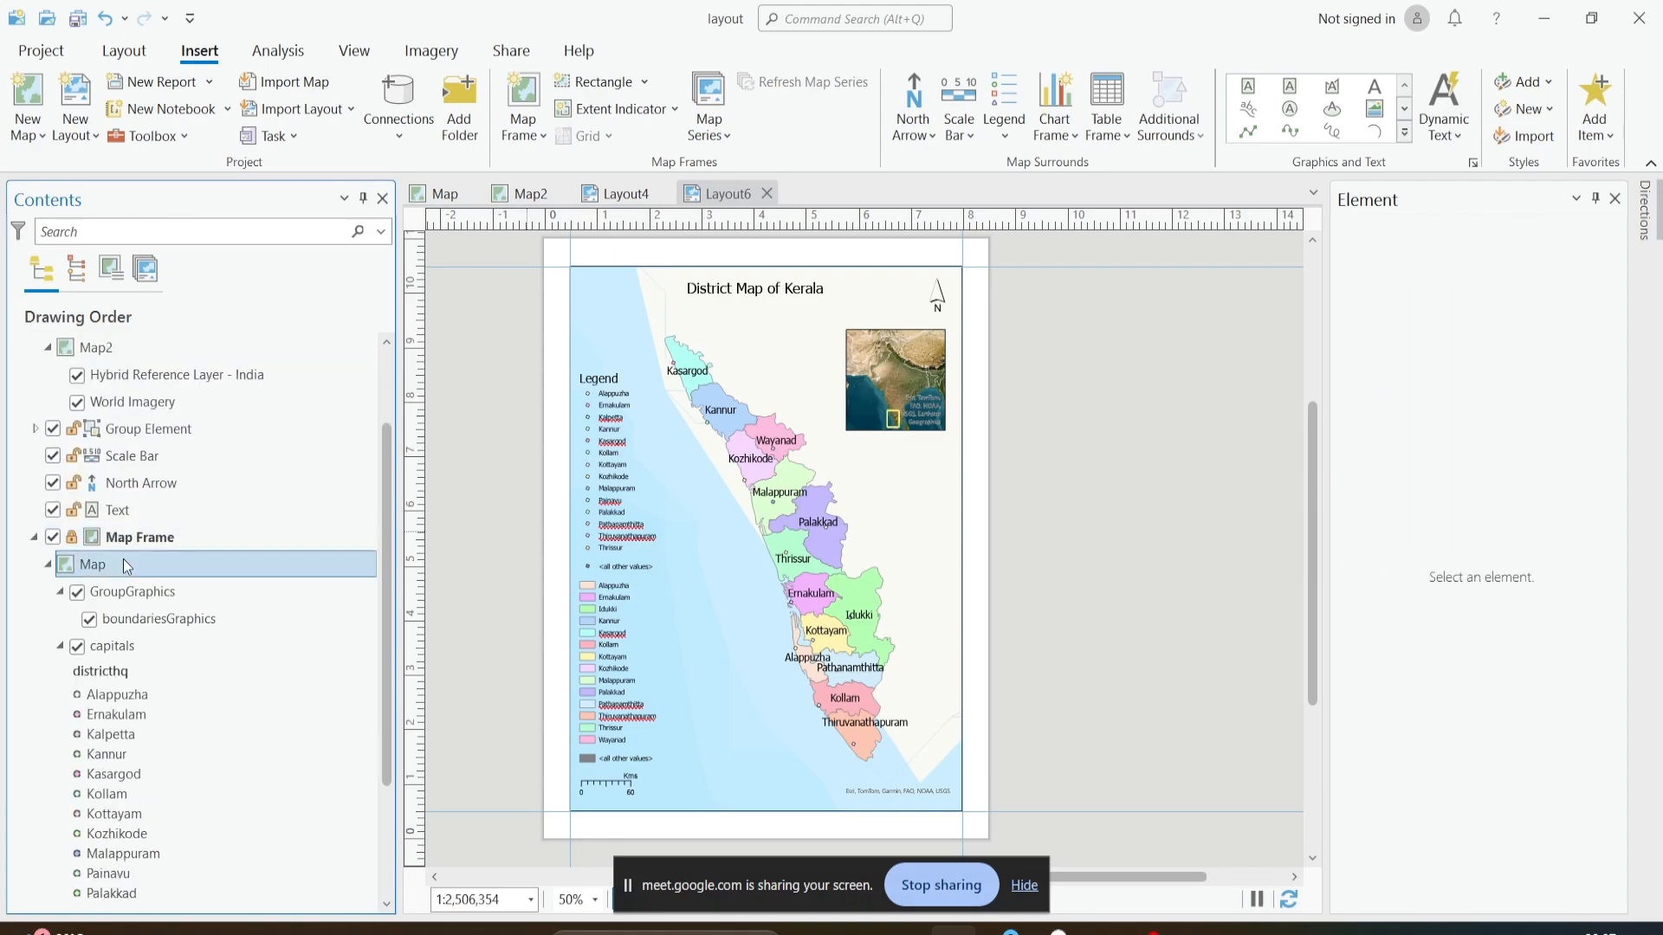
pyautogui.scroll(2, 124, 563)
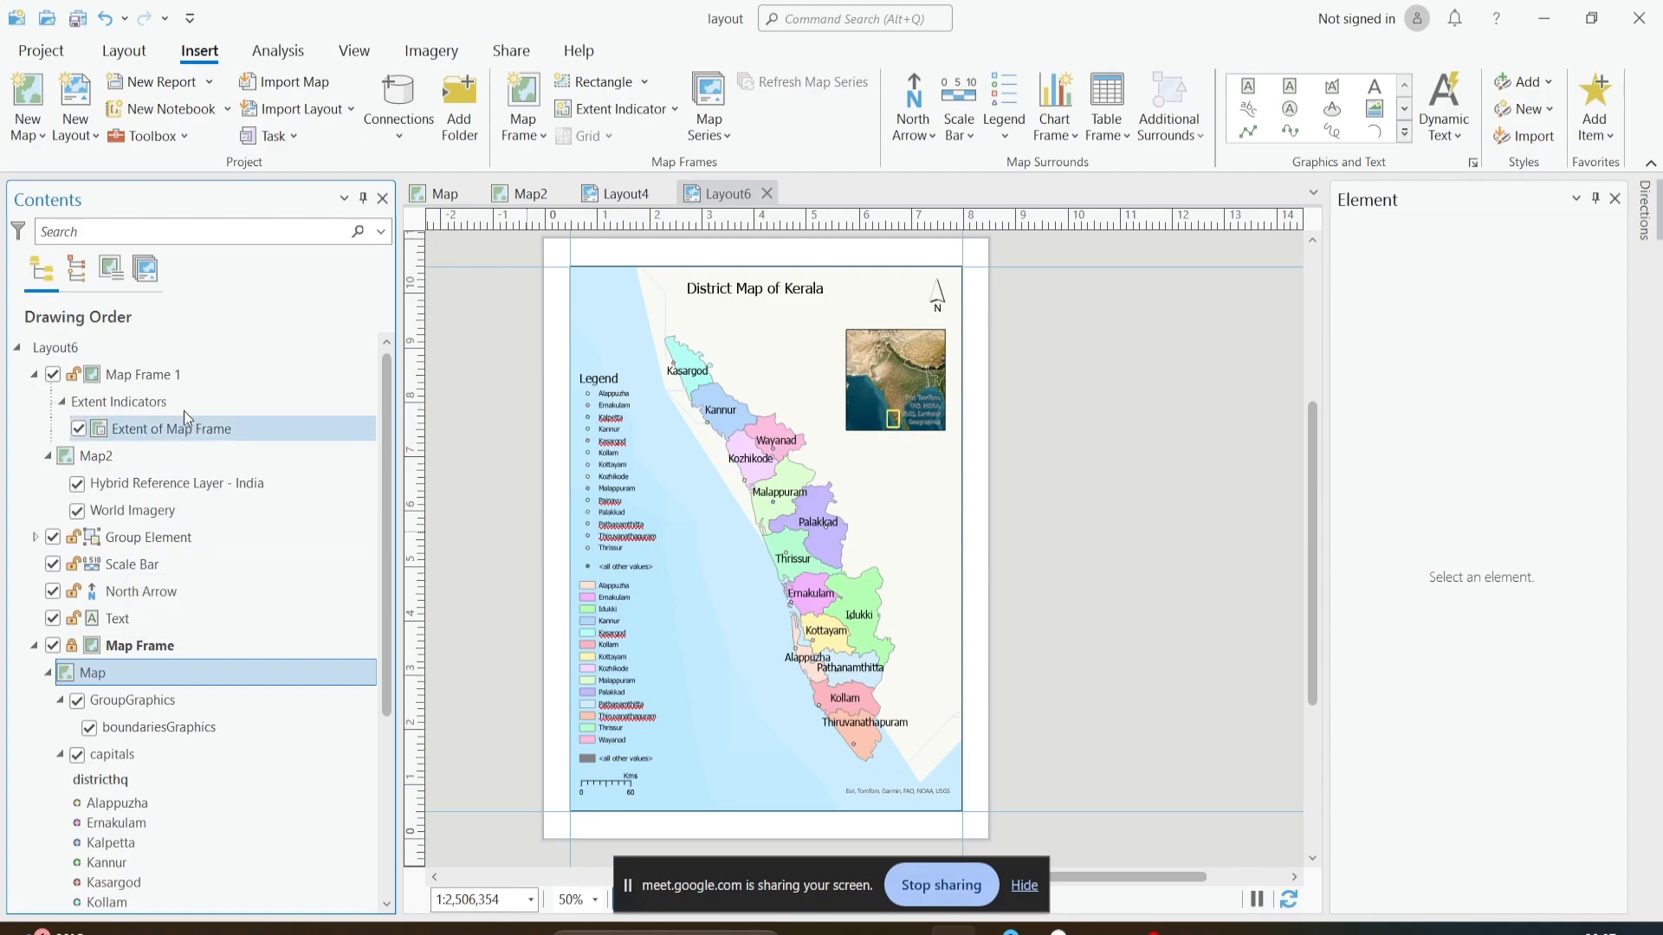
pyautogui.click(184, 381)
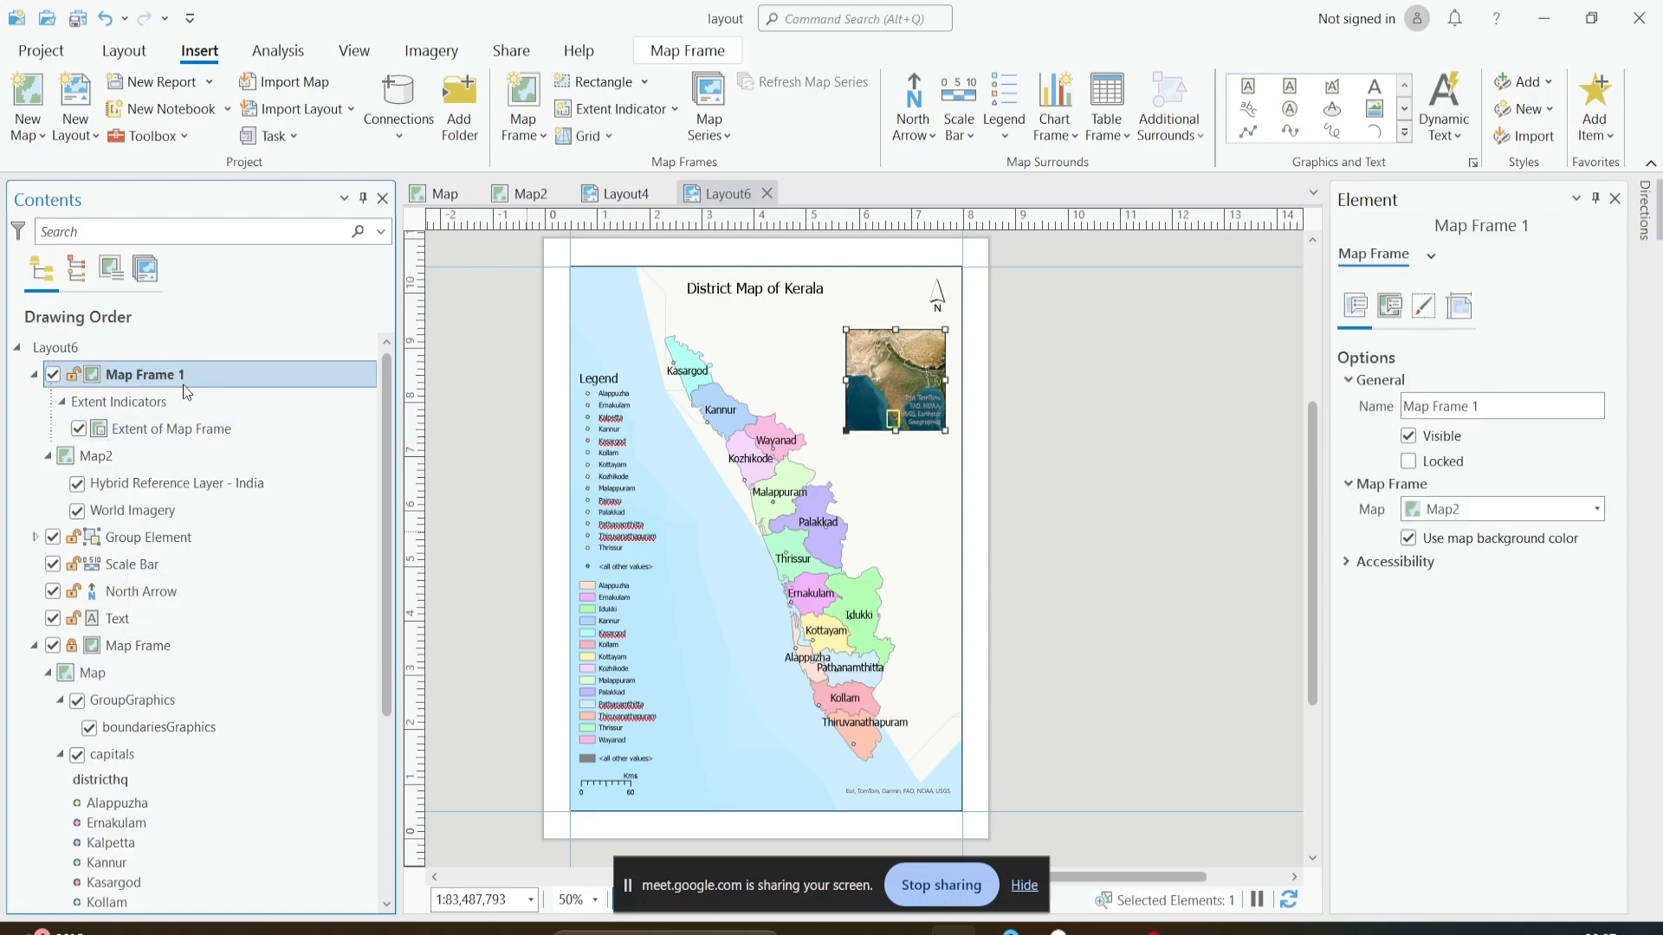
pyautogui.scroll(-5, 199, 506)
pyautogui.scroll(3, 202, 526)
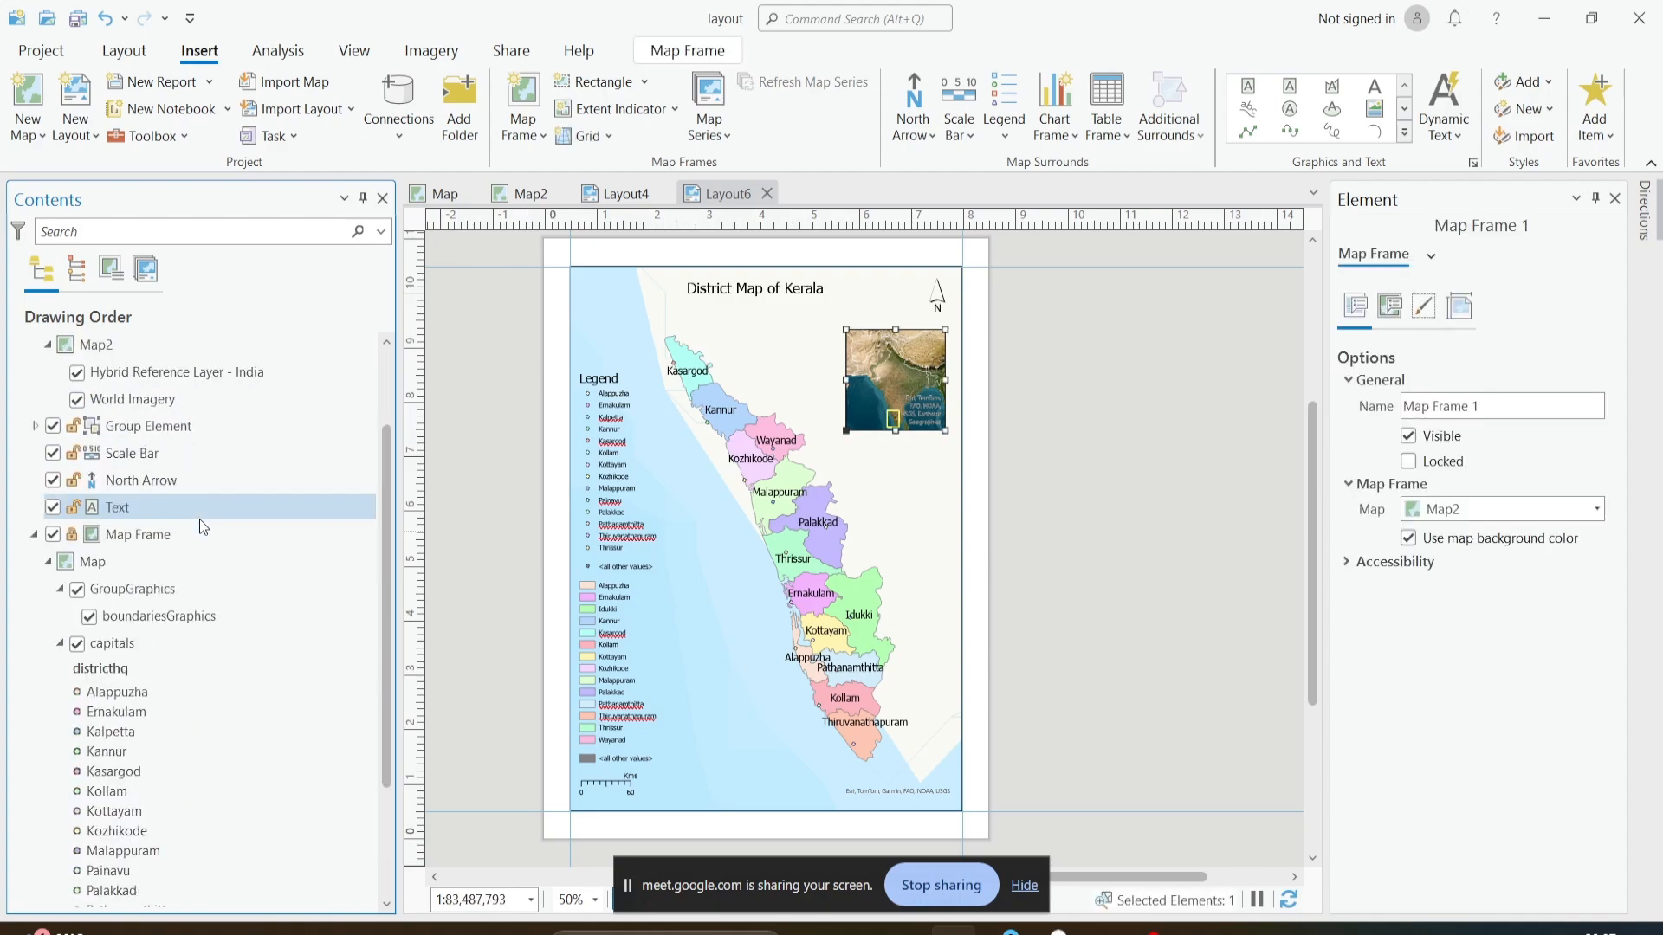
pyautogui.click(147, 533)
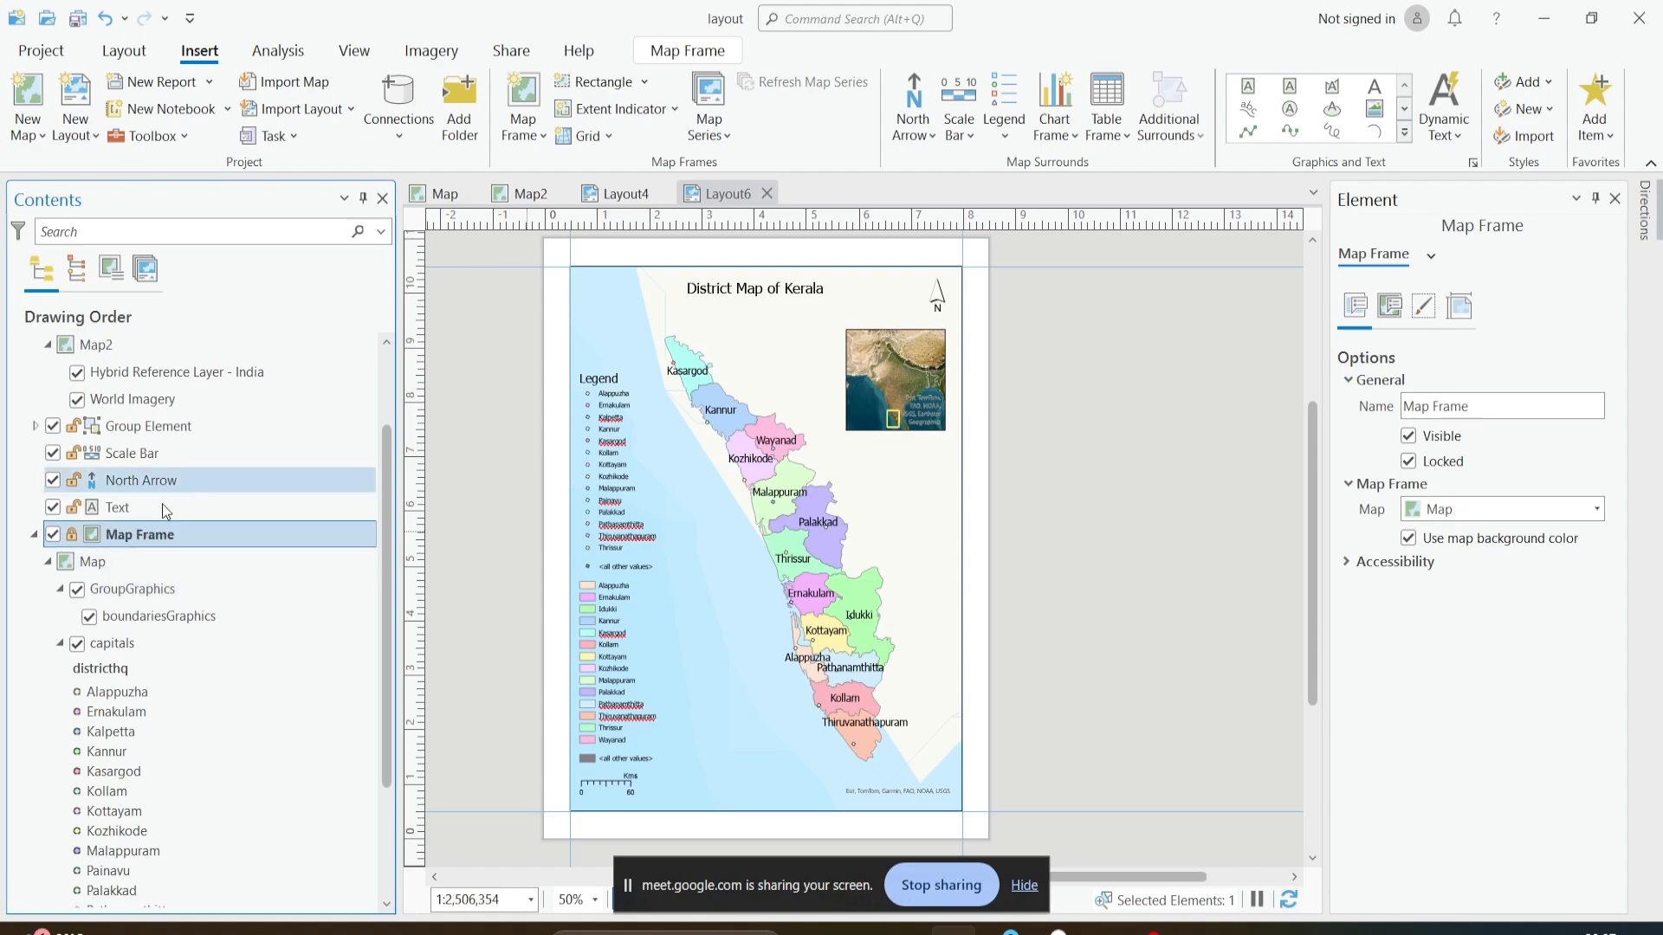
pyautogui.click(149, 533)
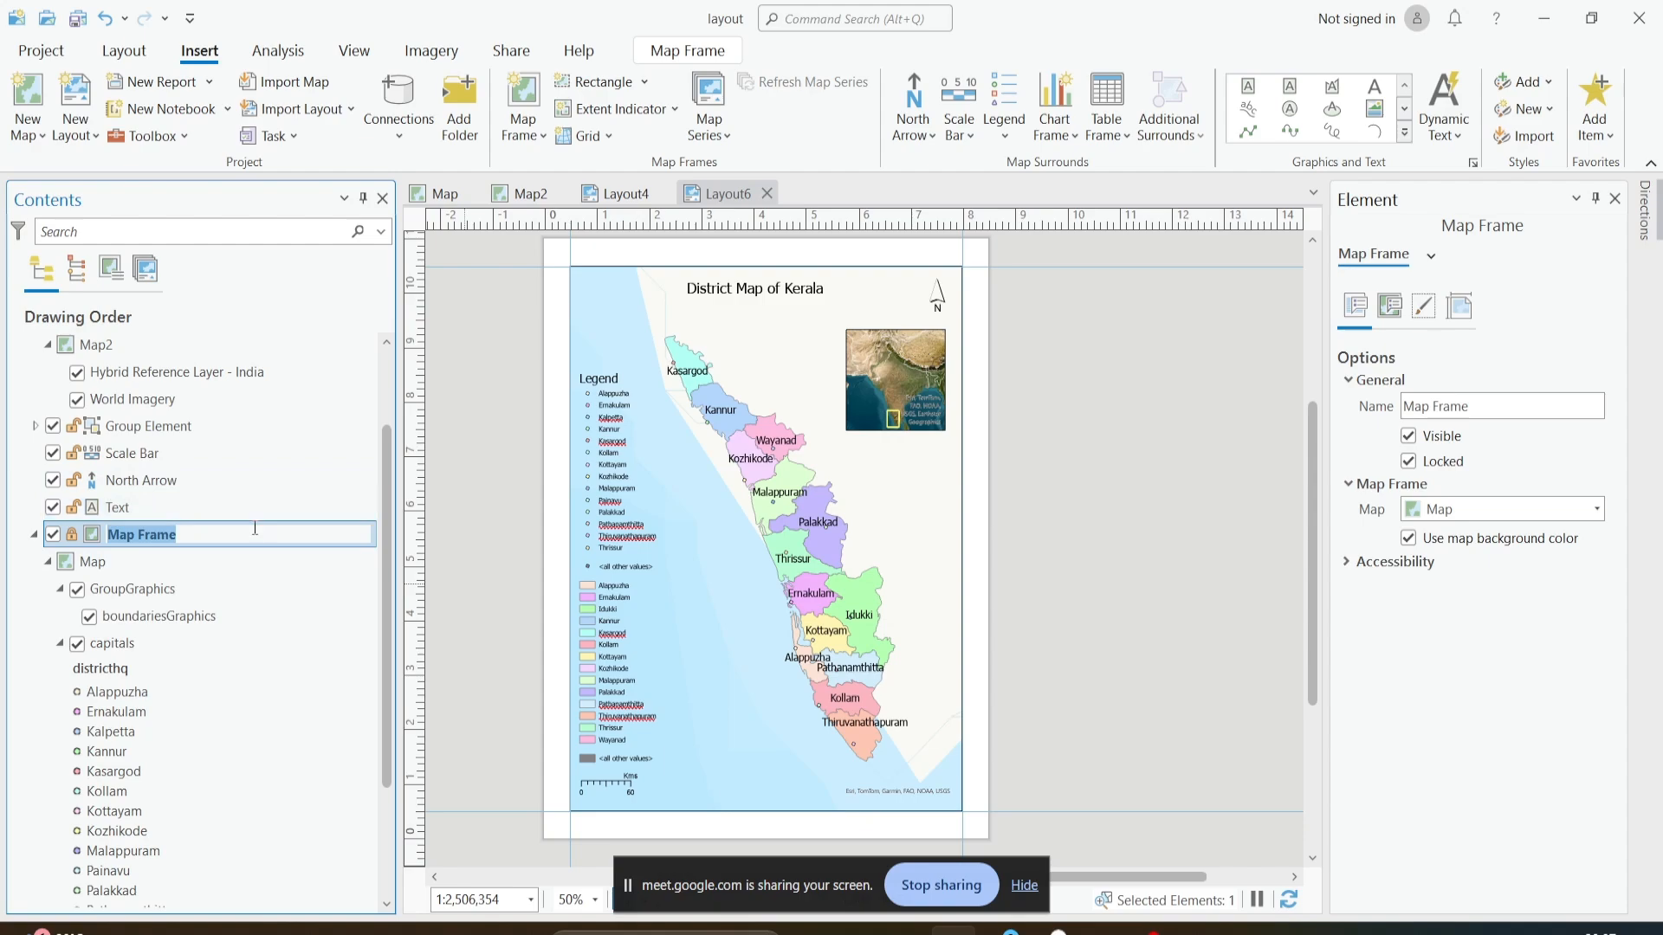
pyautogui.click(254, 529)
pyautogui.click(996, 651)
pyautogui.scroll(2, 212, 586)
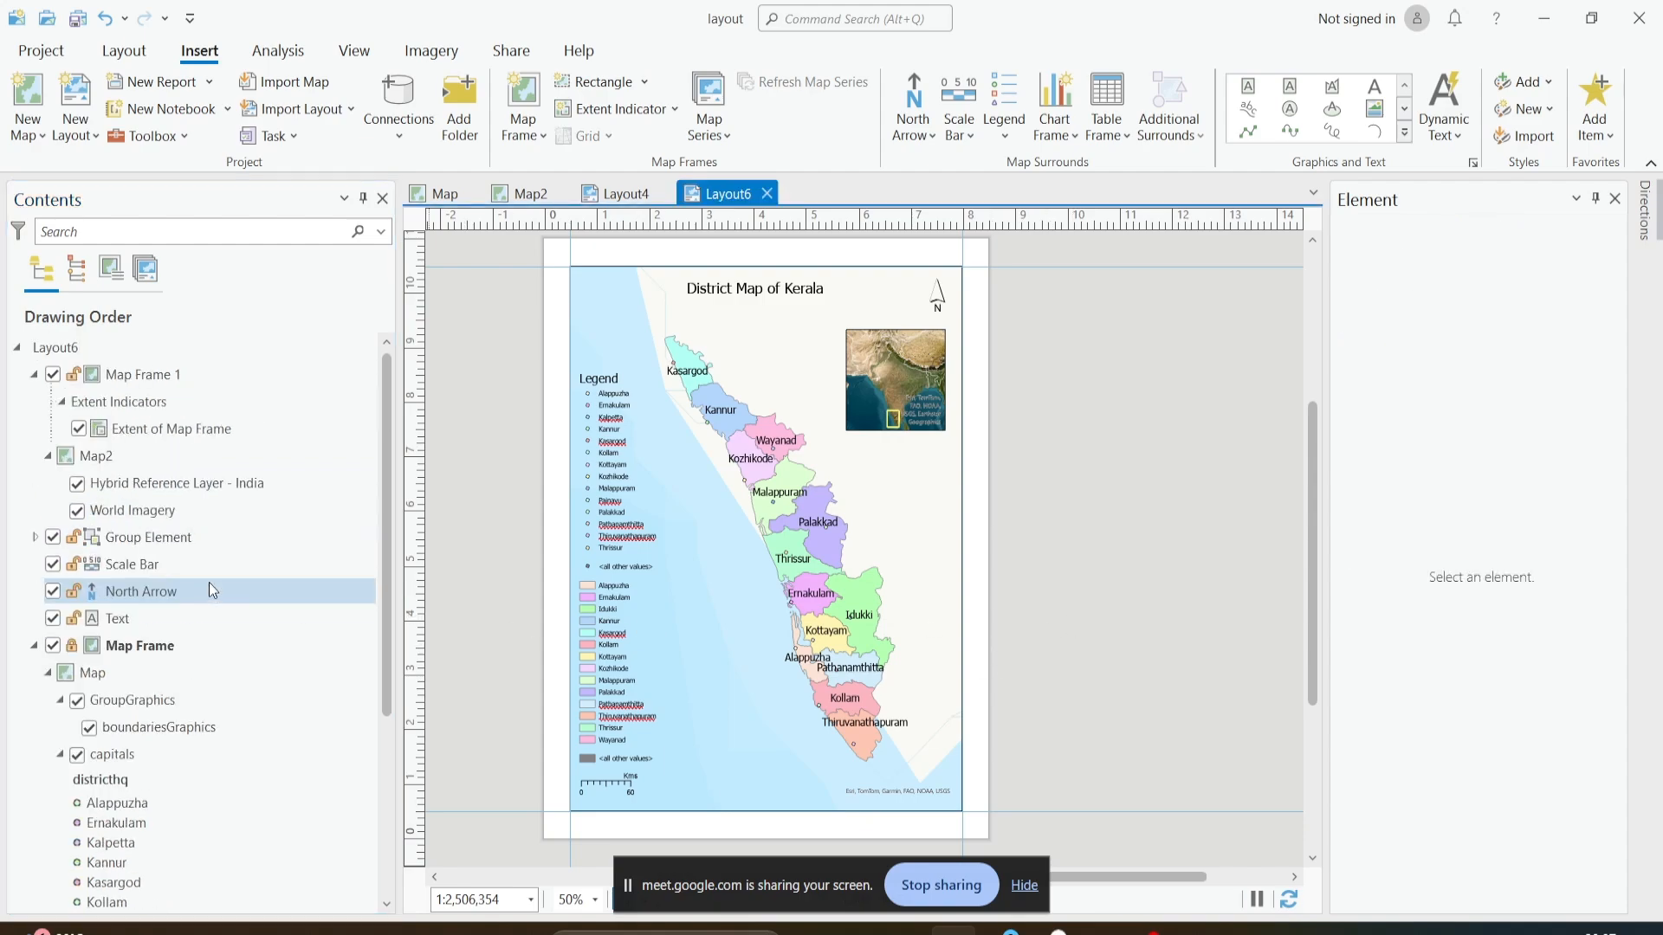
pyautogui.click(145, 376)
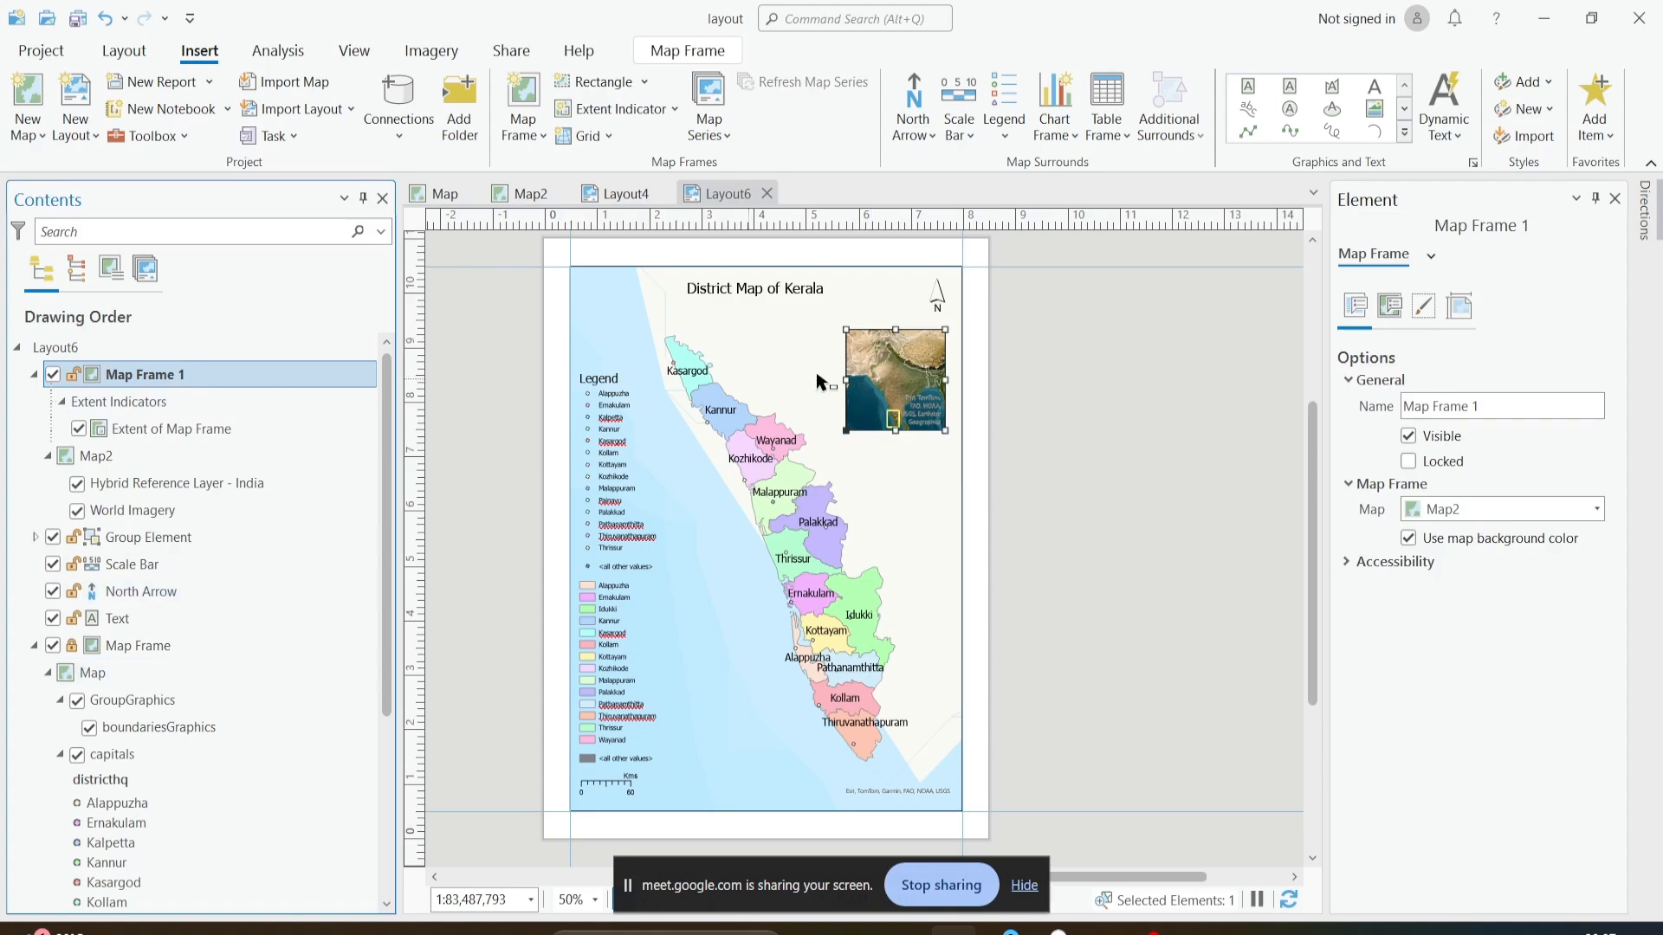
# - Add a Black Horizontal Label Graticule grid to the main Map Frame
pyautogui.click(171, 656)
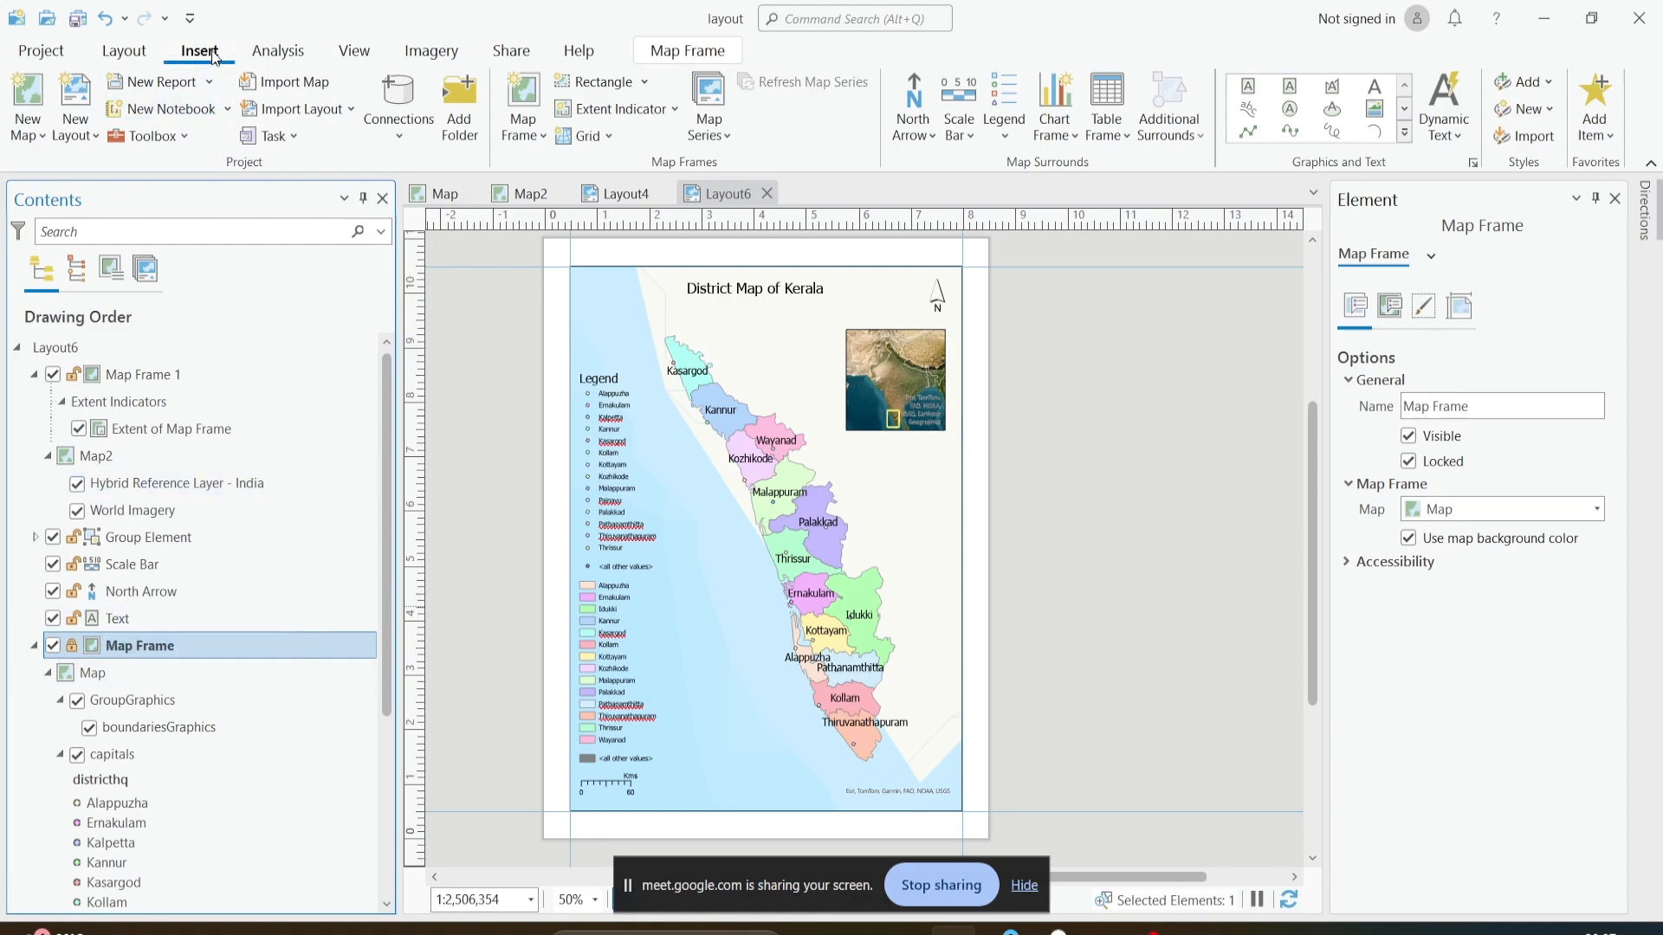
pyautogui.click(608, 139)
pyautogui.scroll(-5, 622, 278)
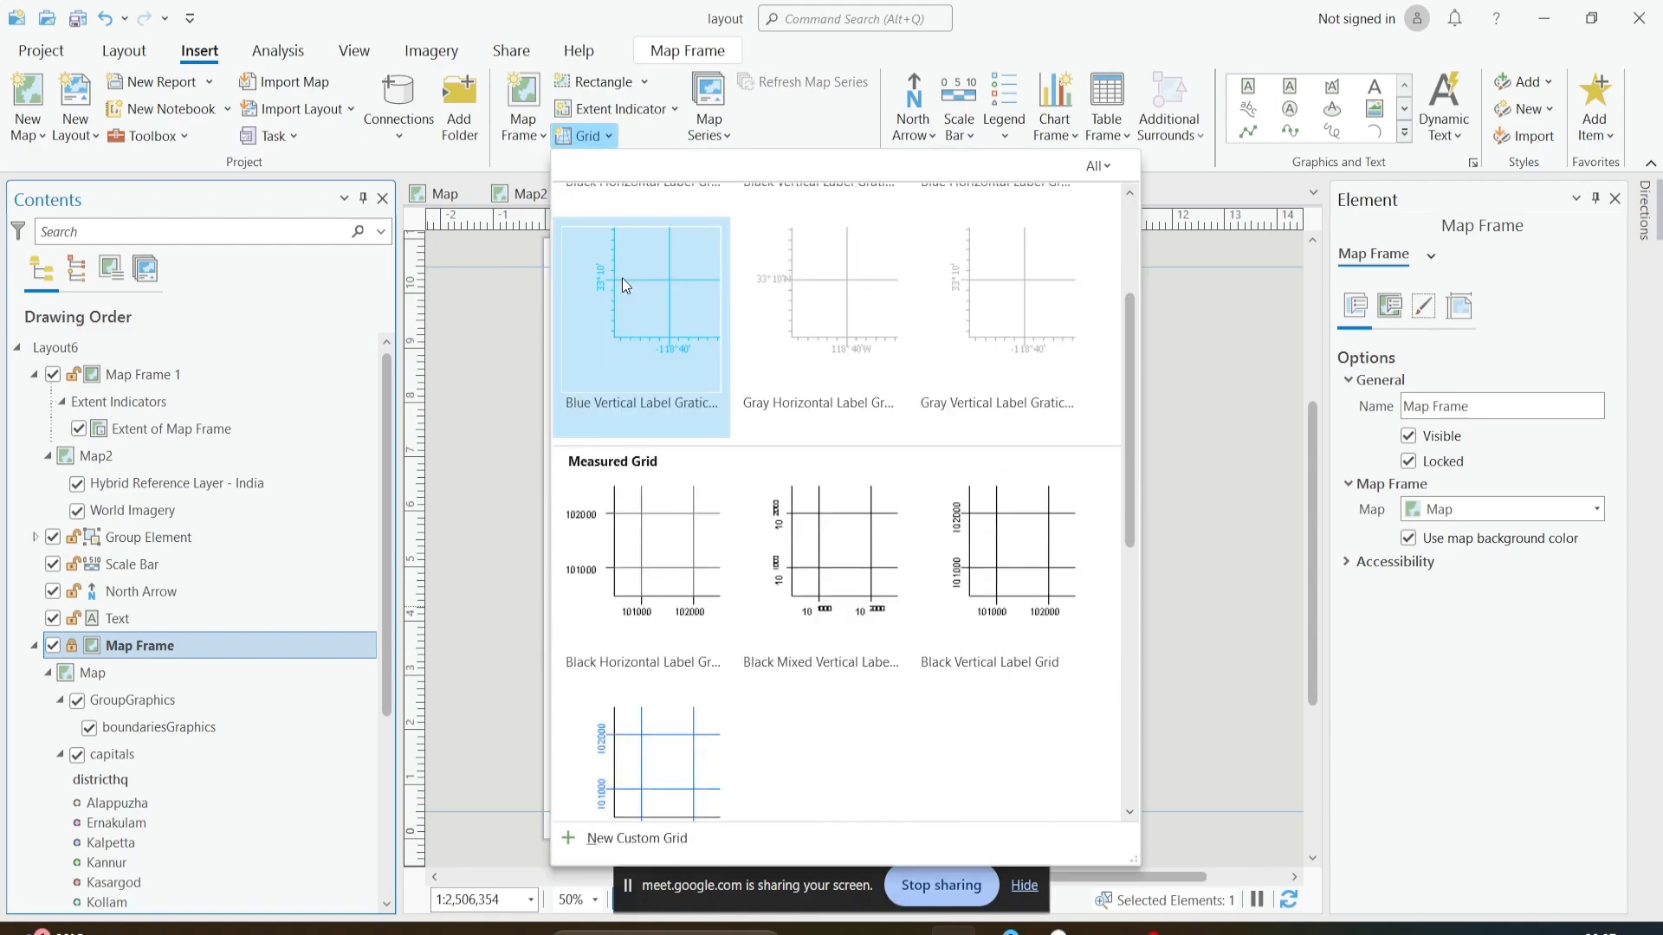
pyautogui.scroll(5, 622, 278)
pyautogui.click(580, 145)
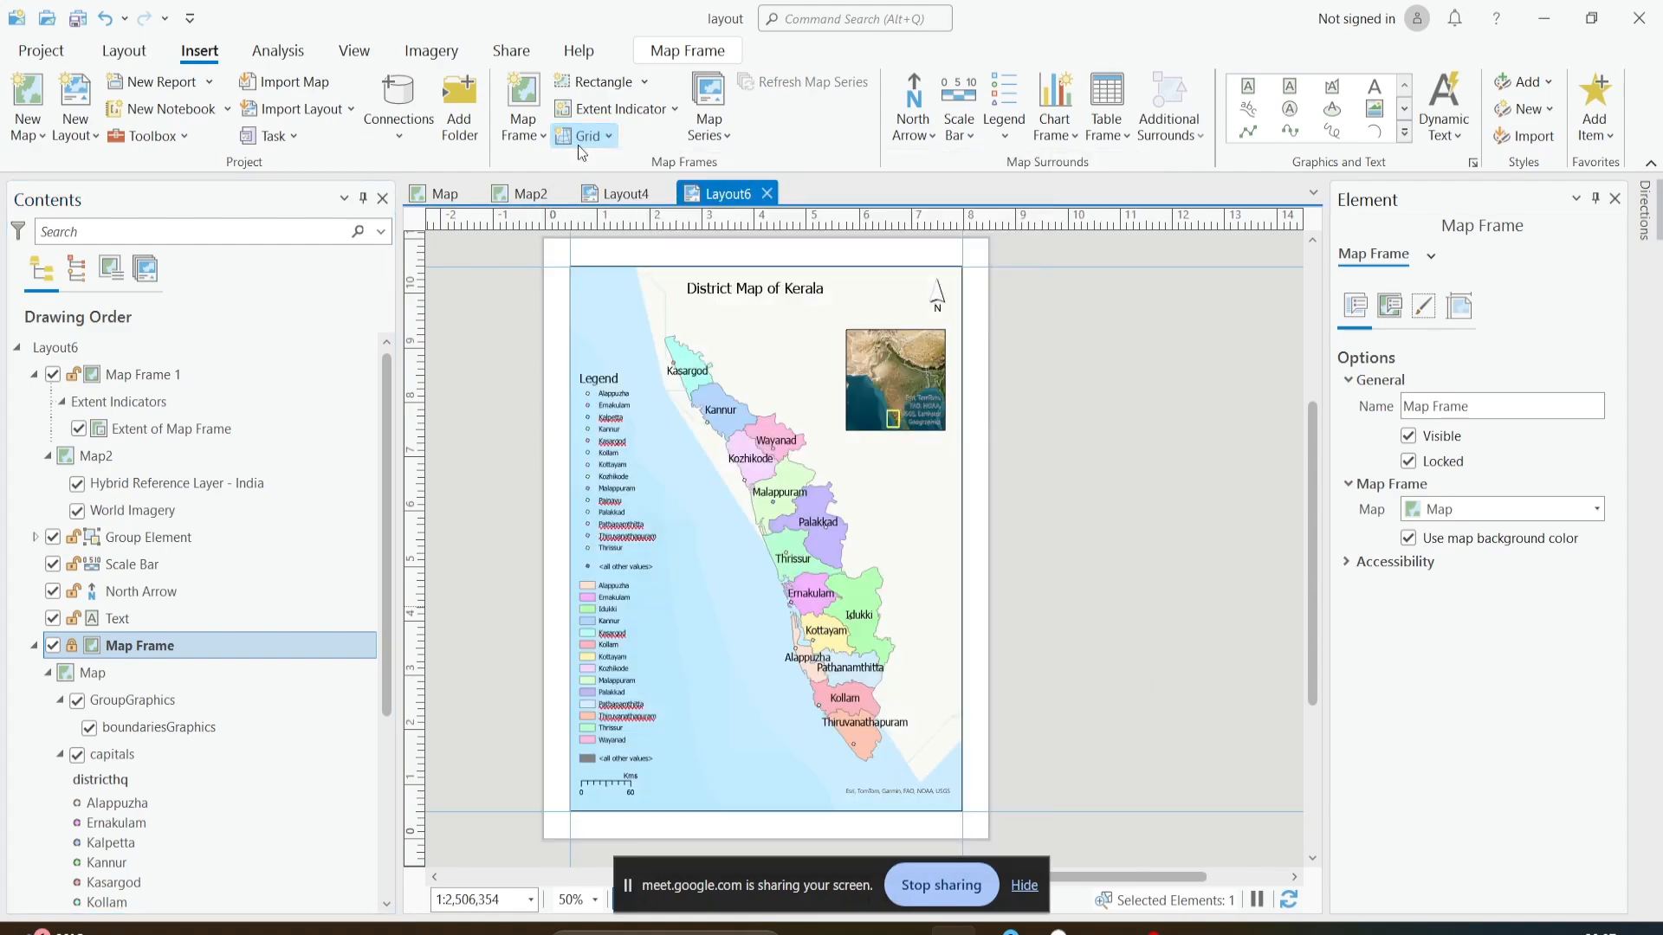
pyautogui.click(574, 140)
pyautogui.scroll(-6, 693, 315)
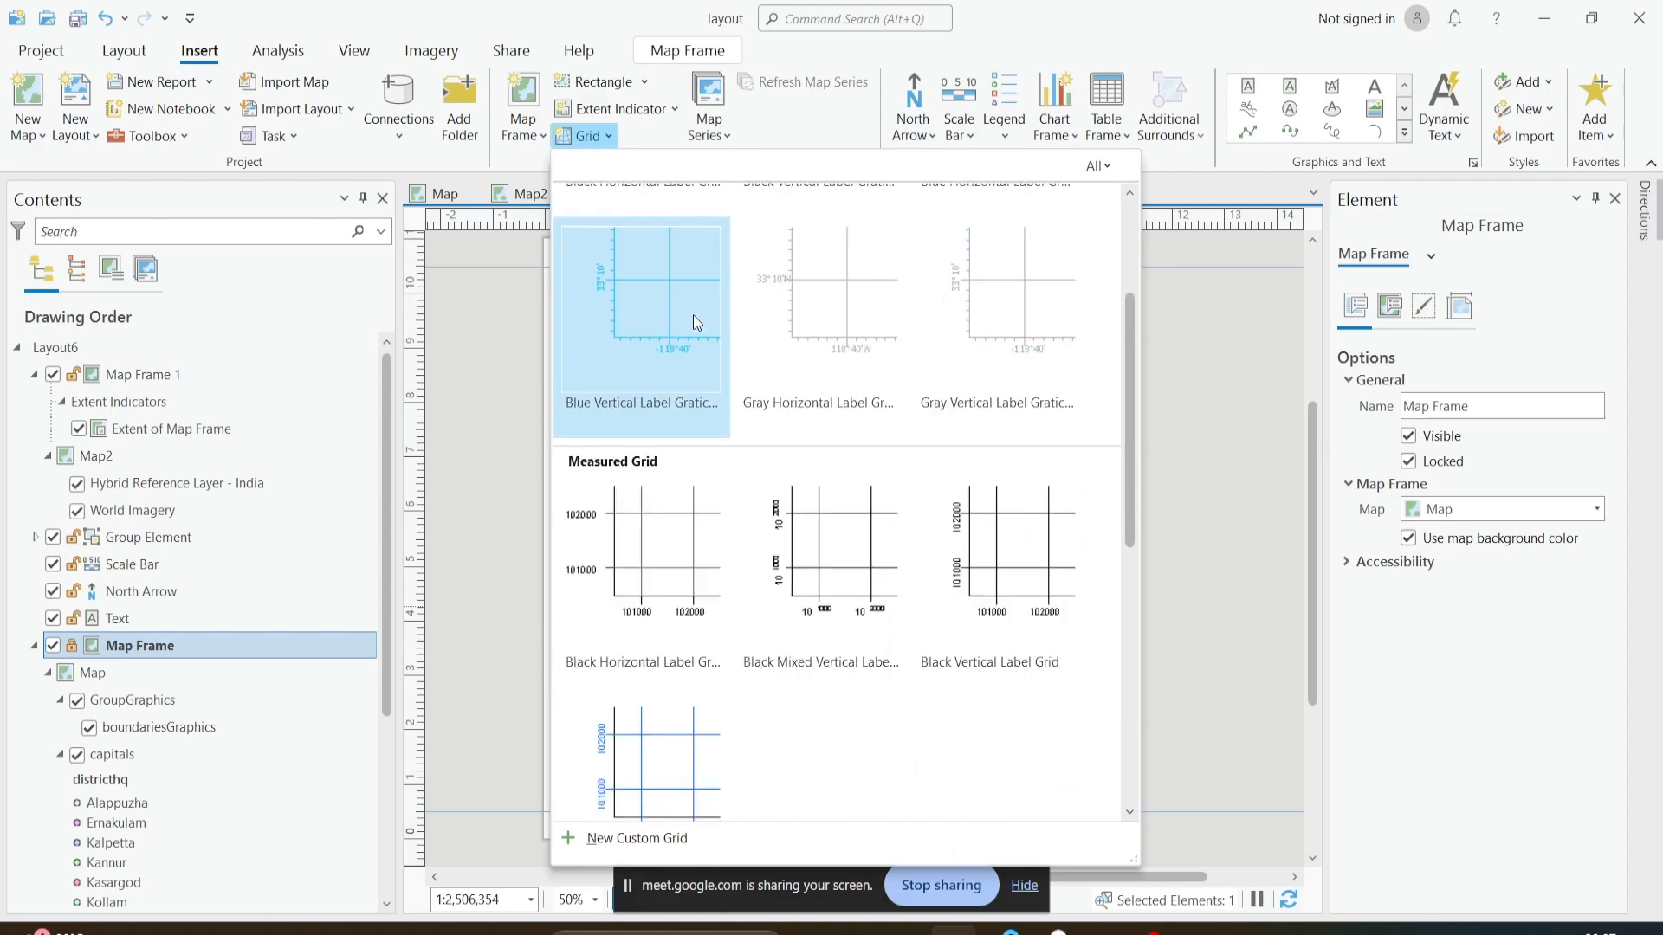
pyautogui.scroll(6, 693, 318)
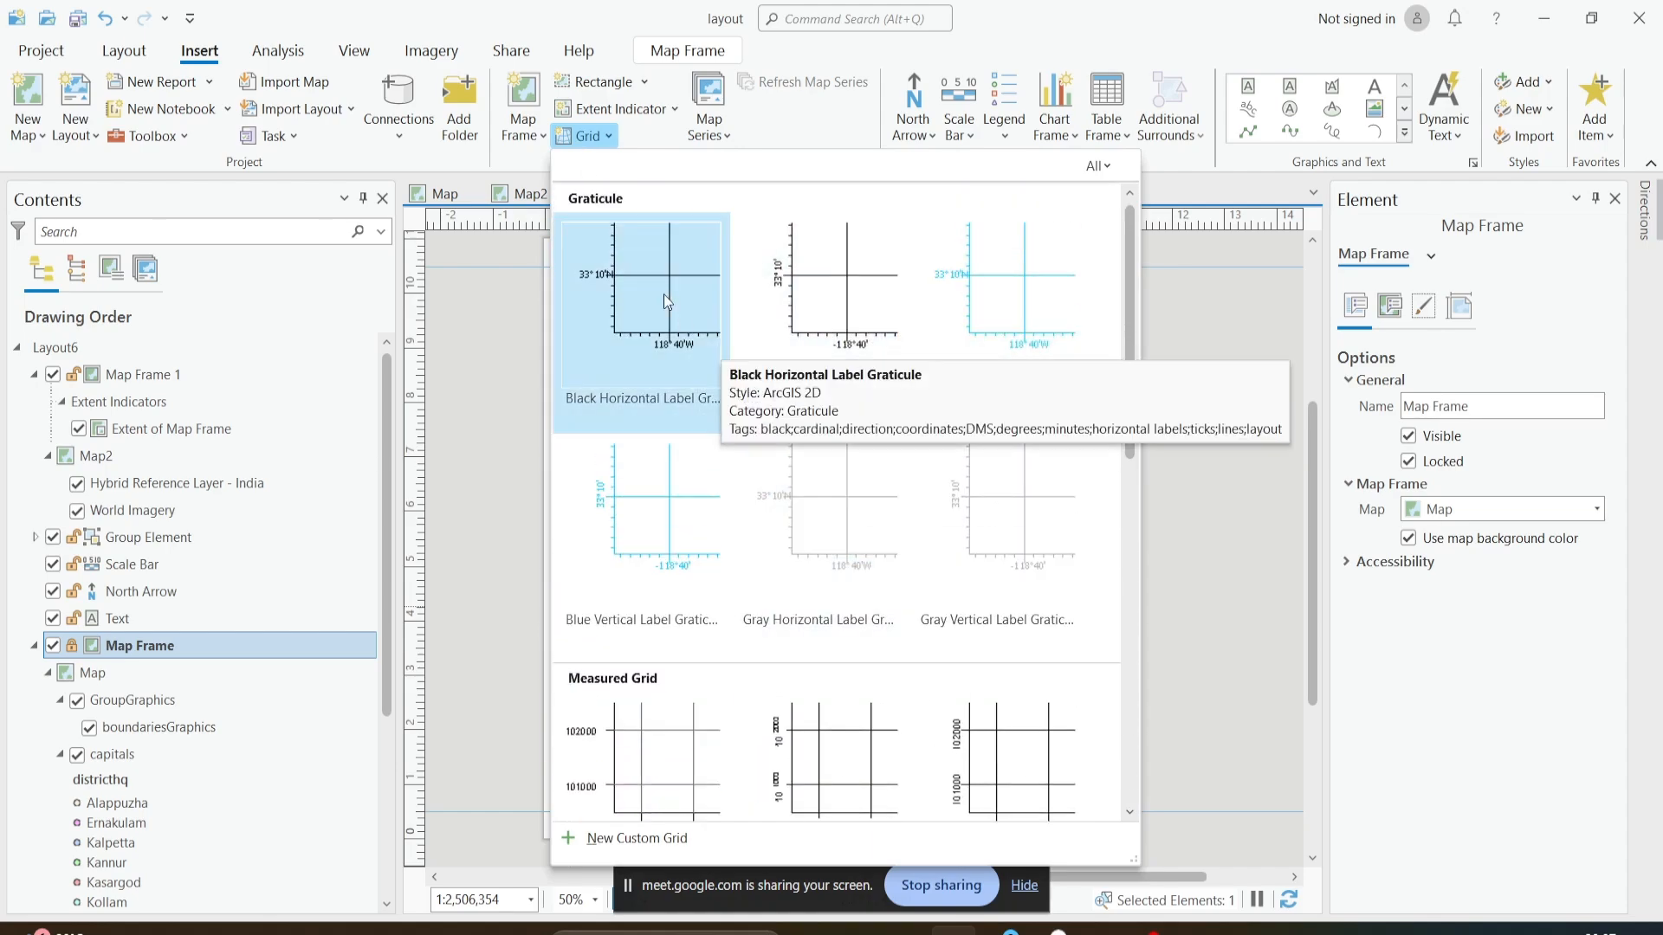
pyautogui.click(646, 310)
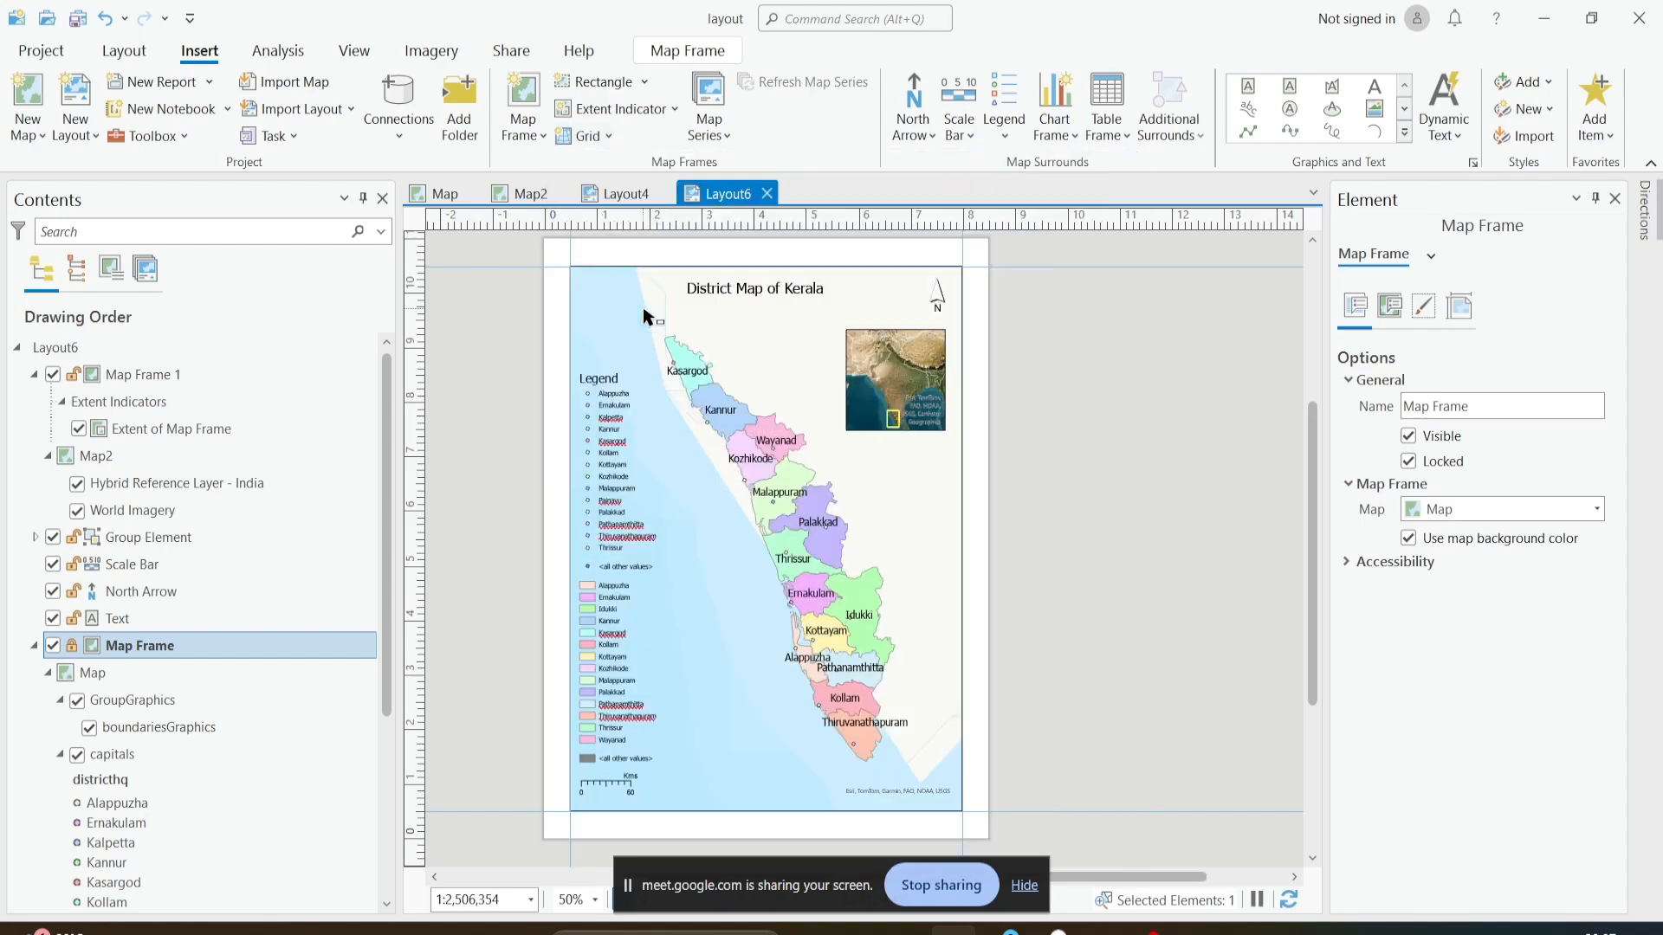
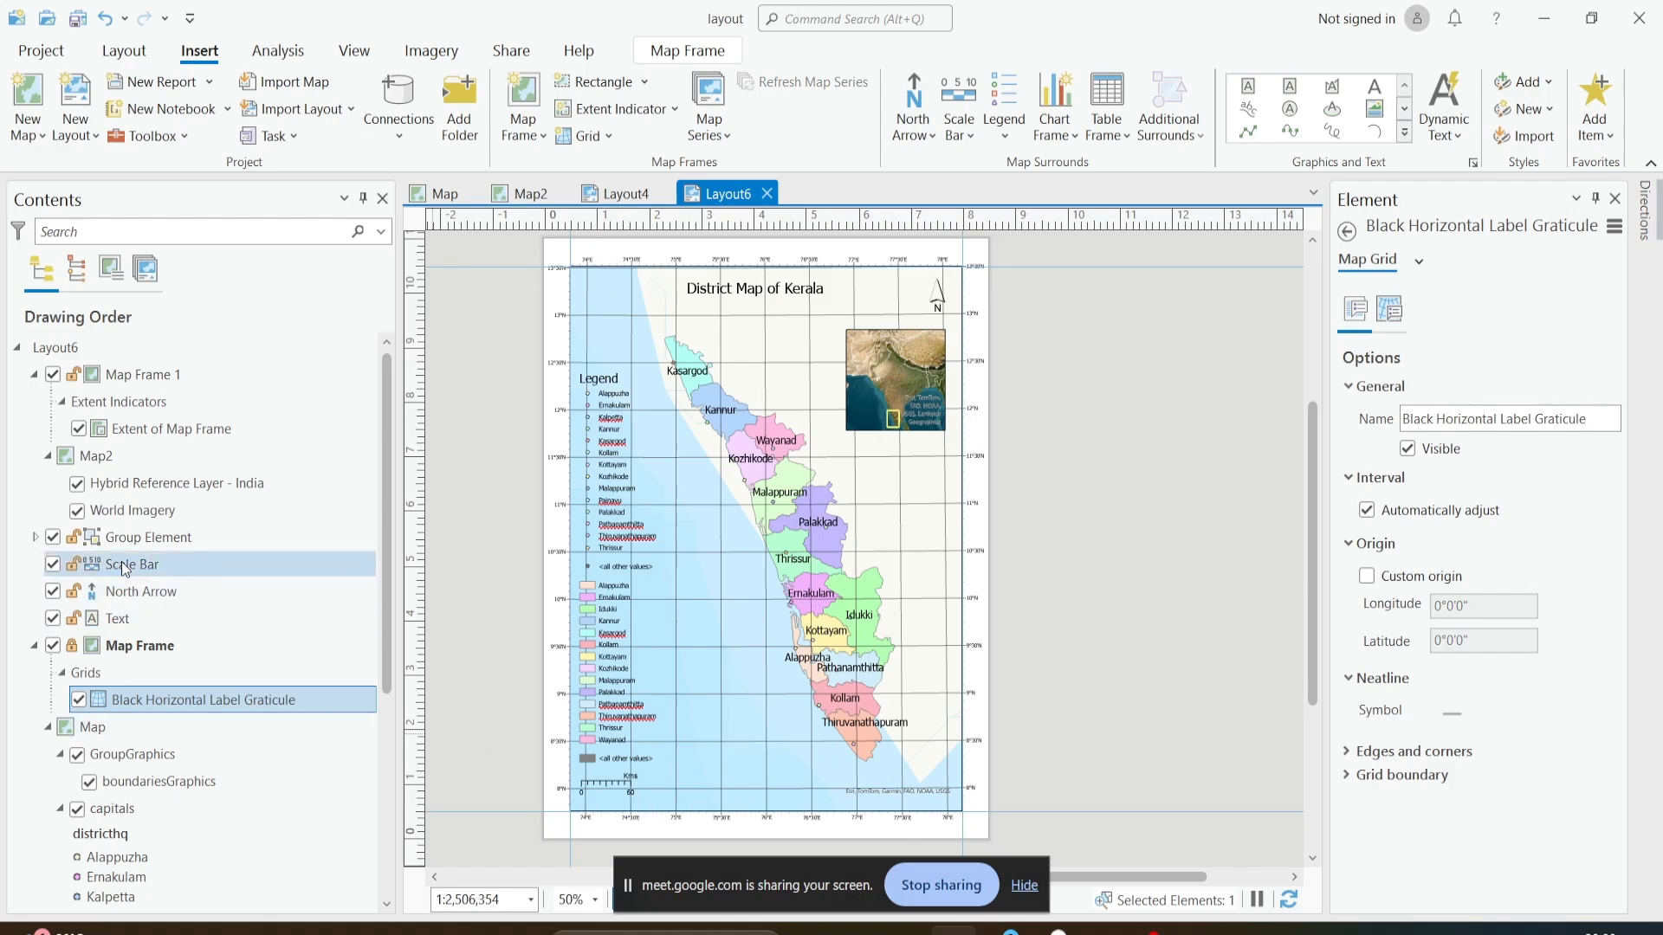
# - Open the properties of the Black Horizontal Label Graticule and select its Gridlines component
pyautogui.rightClick(146, 703)
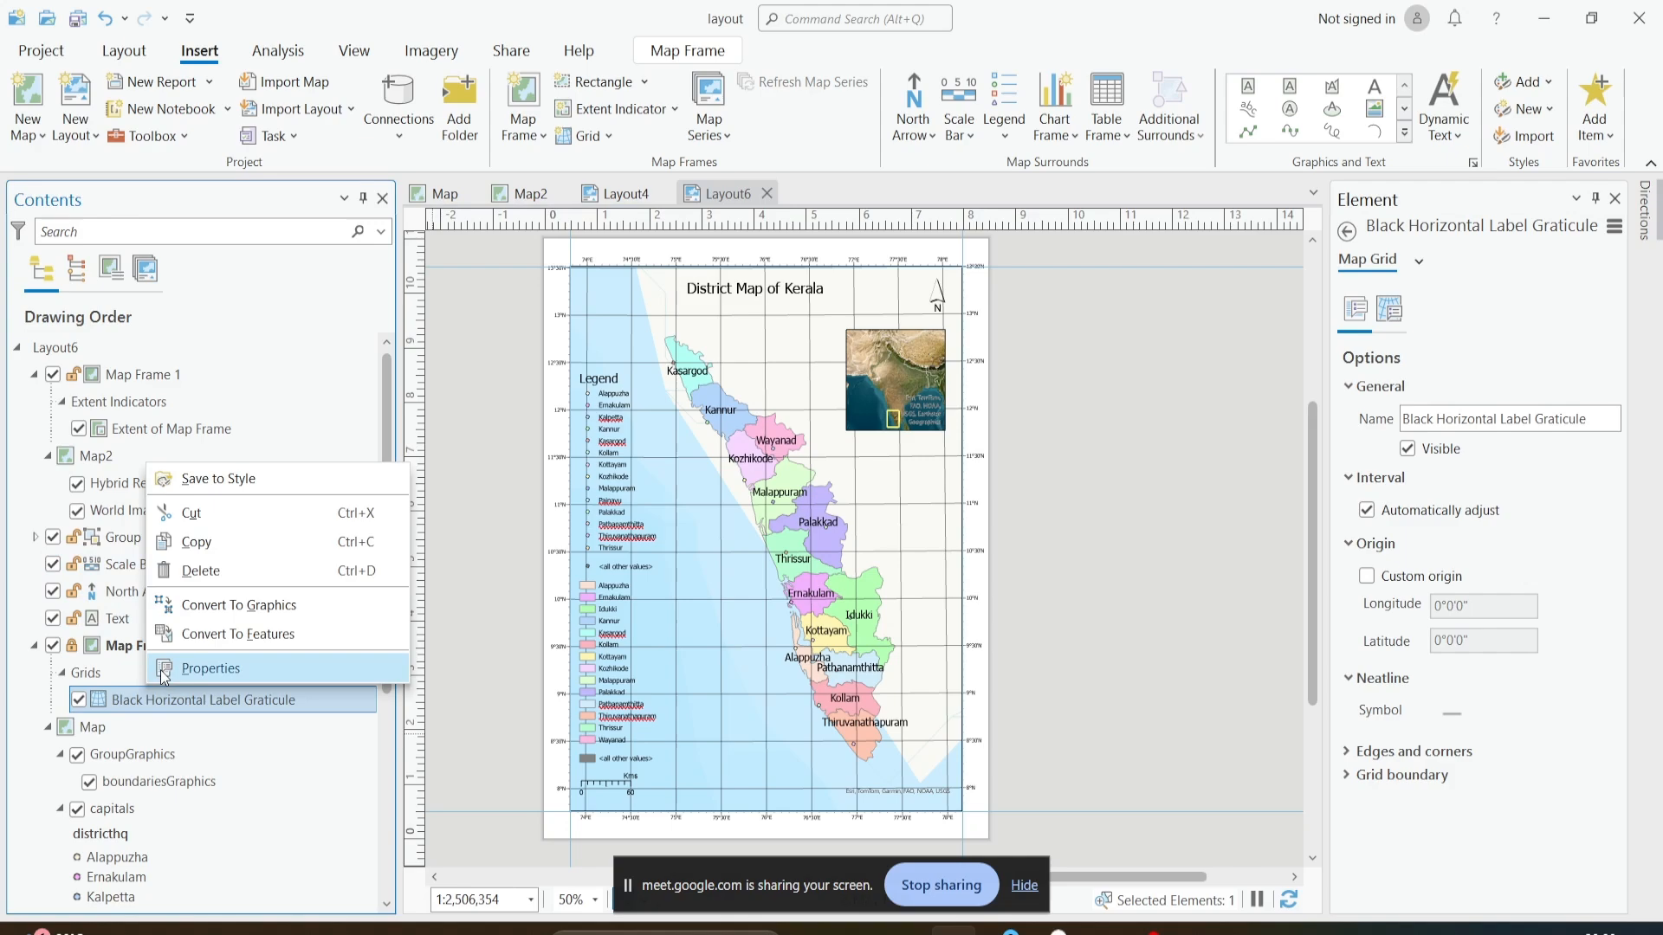
pyautogui.click(162, 669)
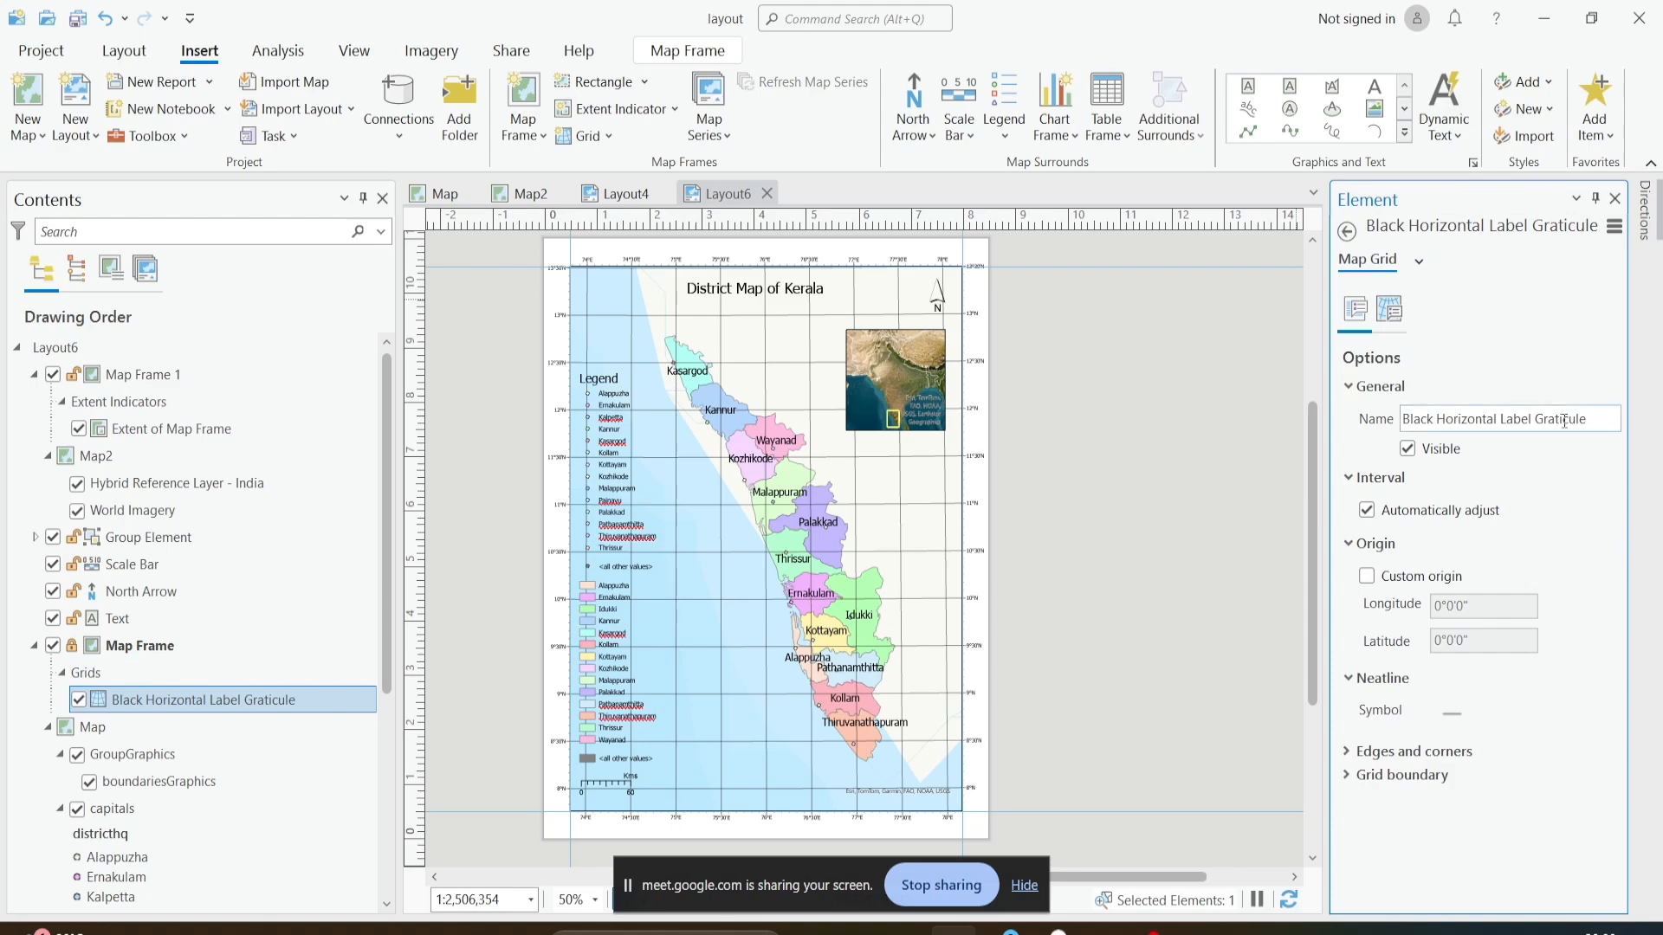
pyautogui.click(1388, 308)
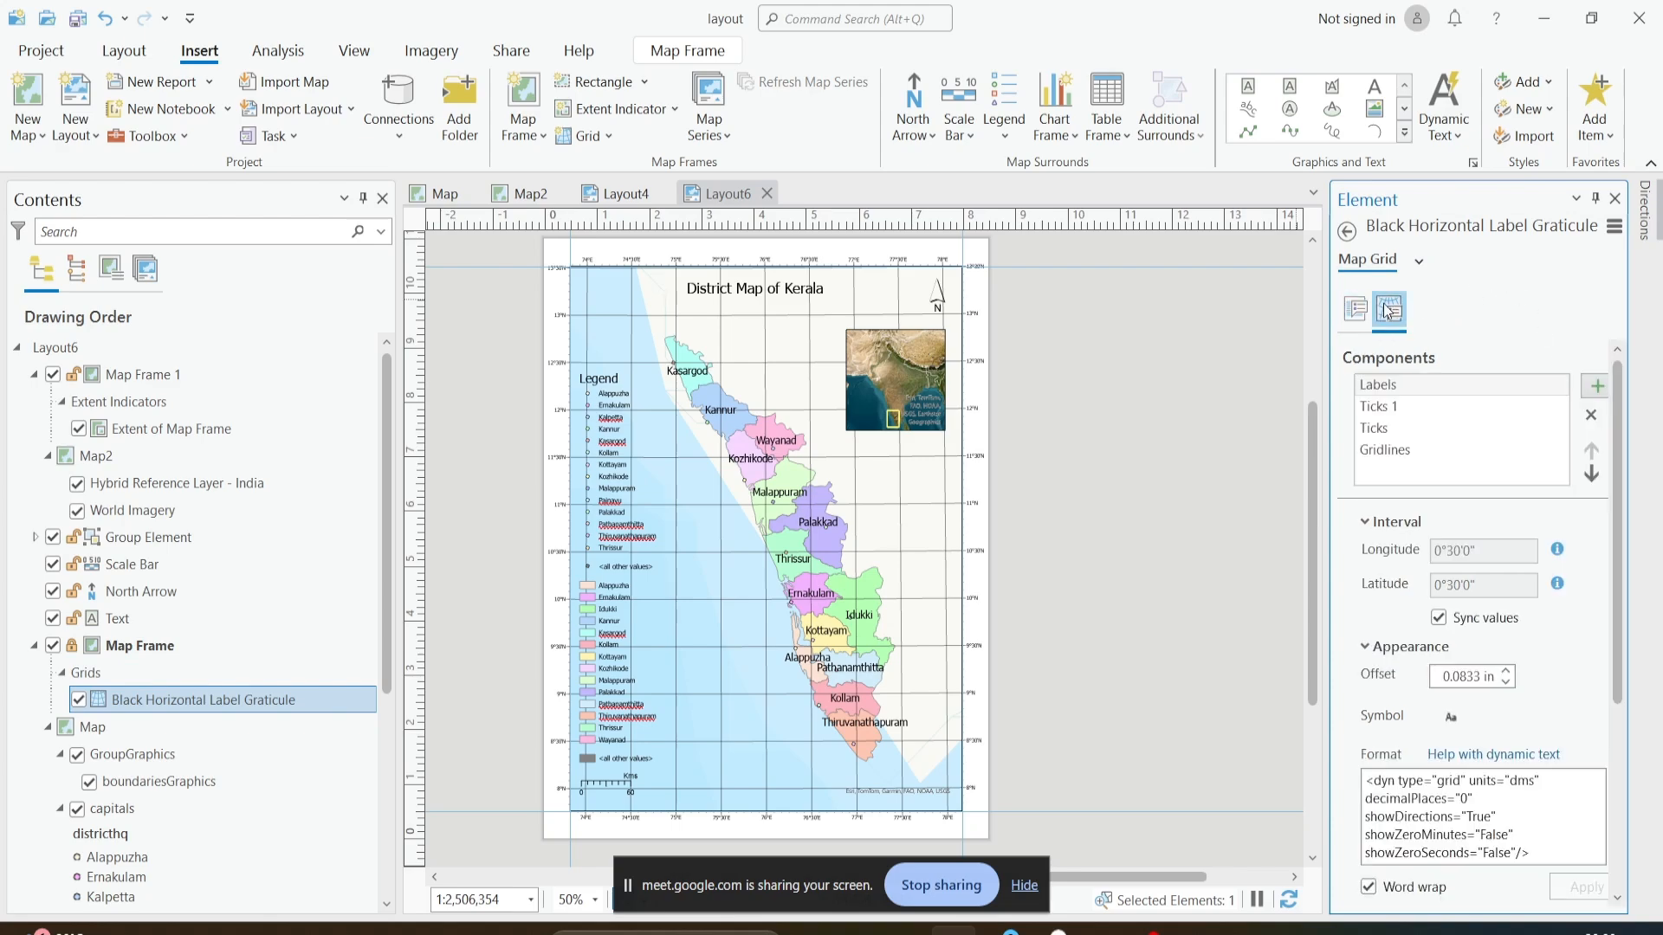
pyautogui.click(1396, 452)
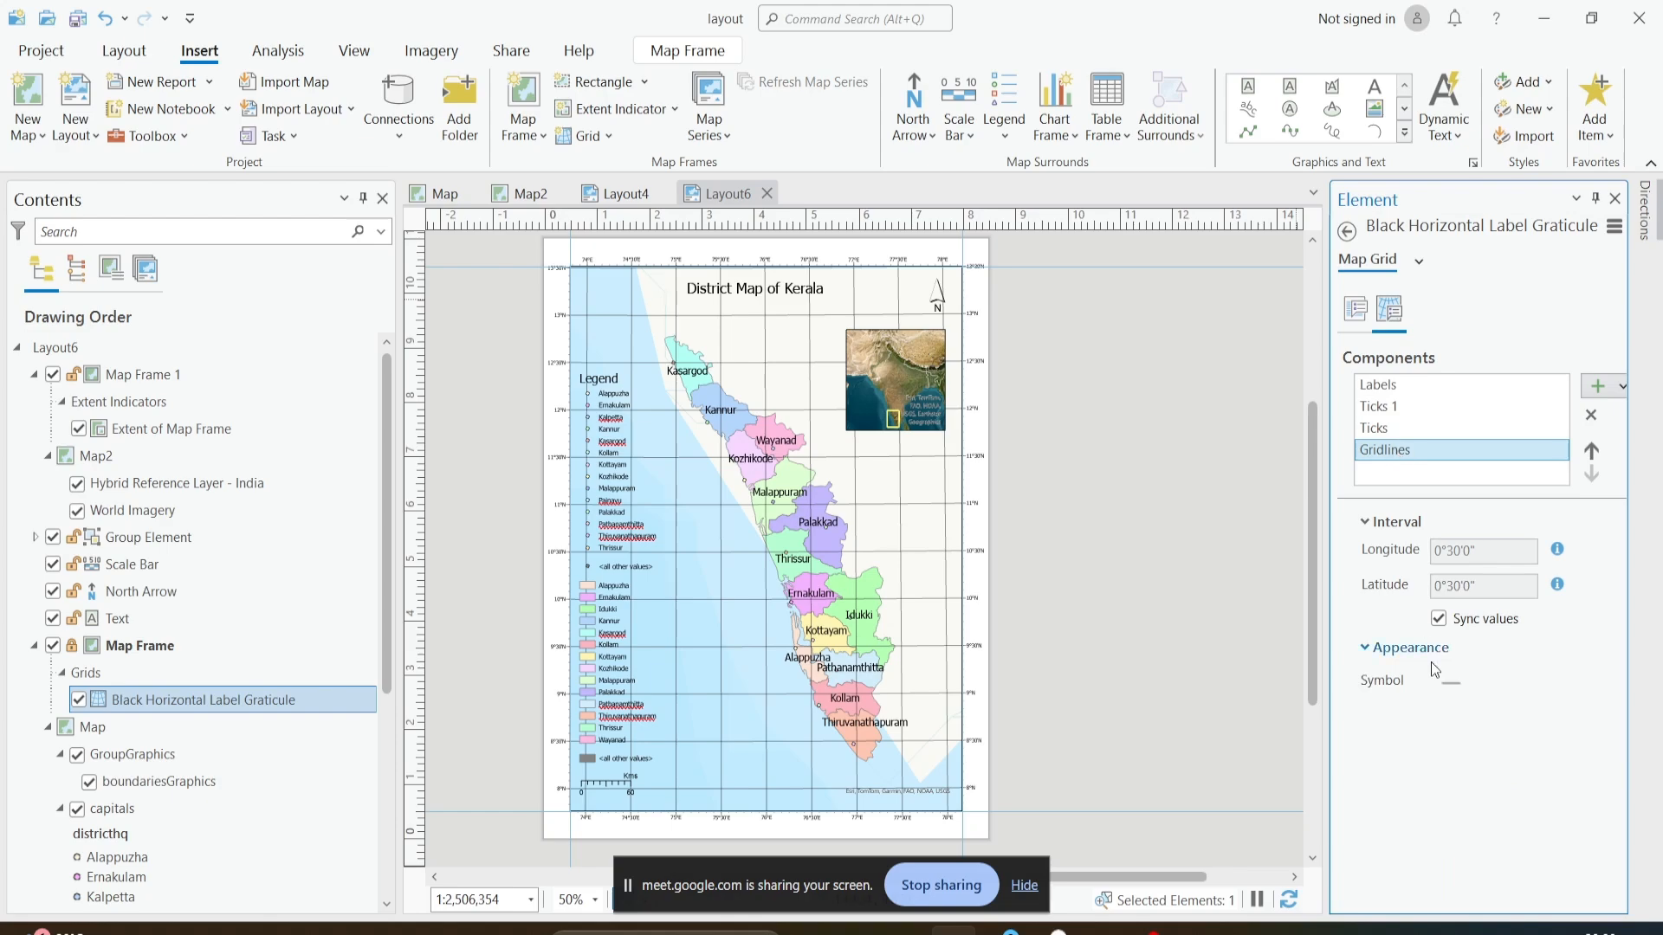
# - Examine the Gridlines symbol's layer settings, including its solid stroke, offset effect and dash effect options
pyautogui.click(1442, 688)
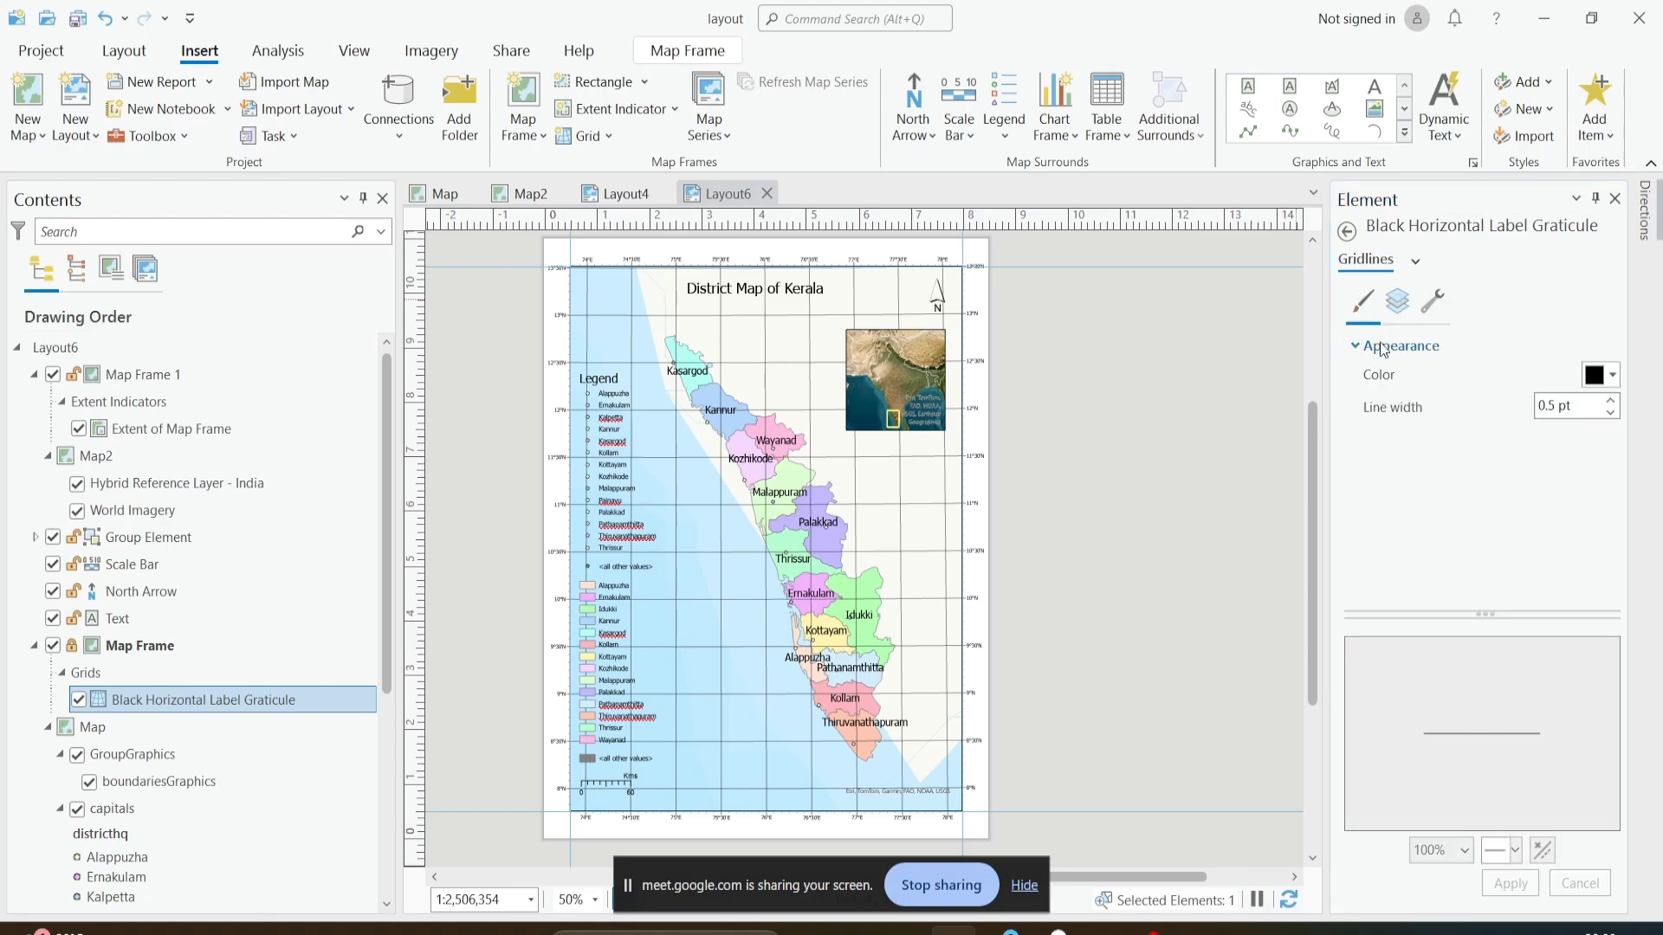
pyautogui.click(1397, 300)
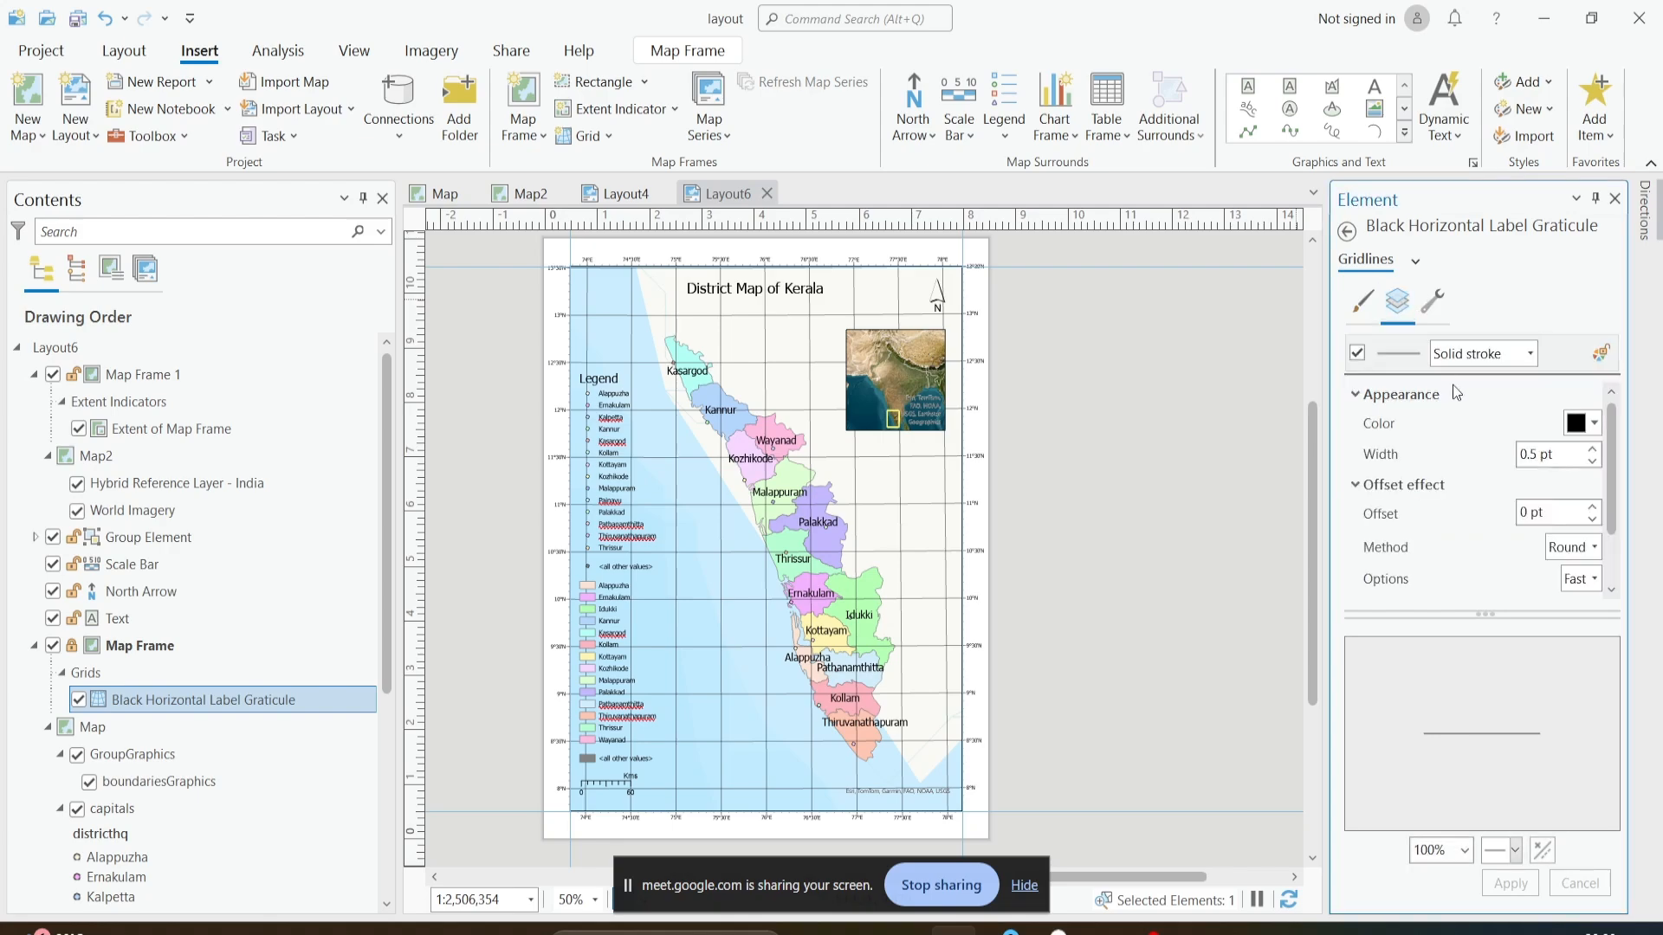
pyautogui.click(1514, 362)
pyautogui.click(1472, 372)
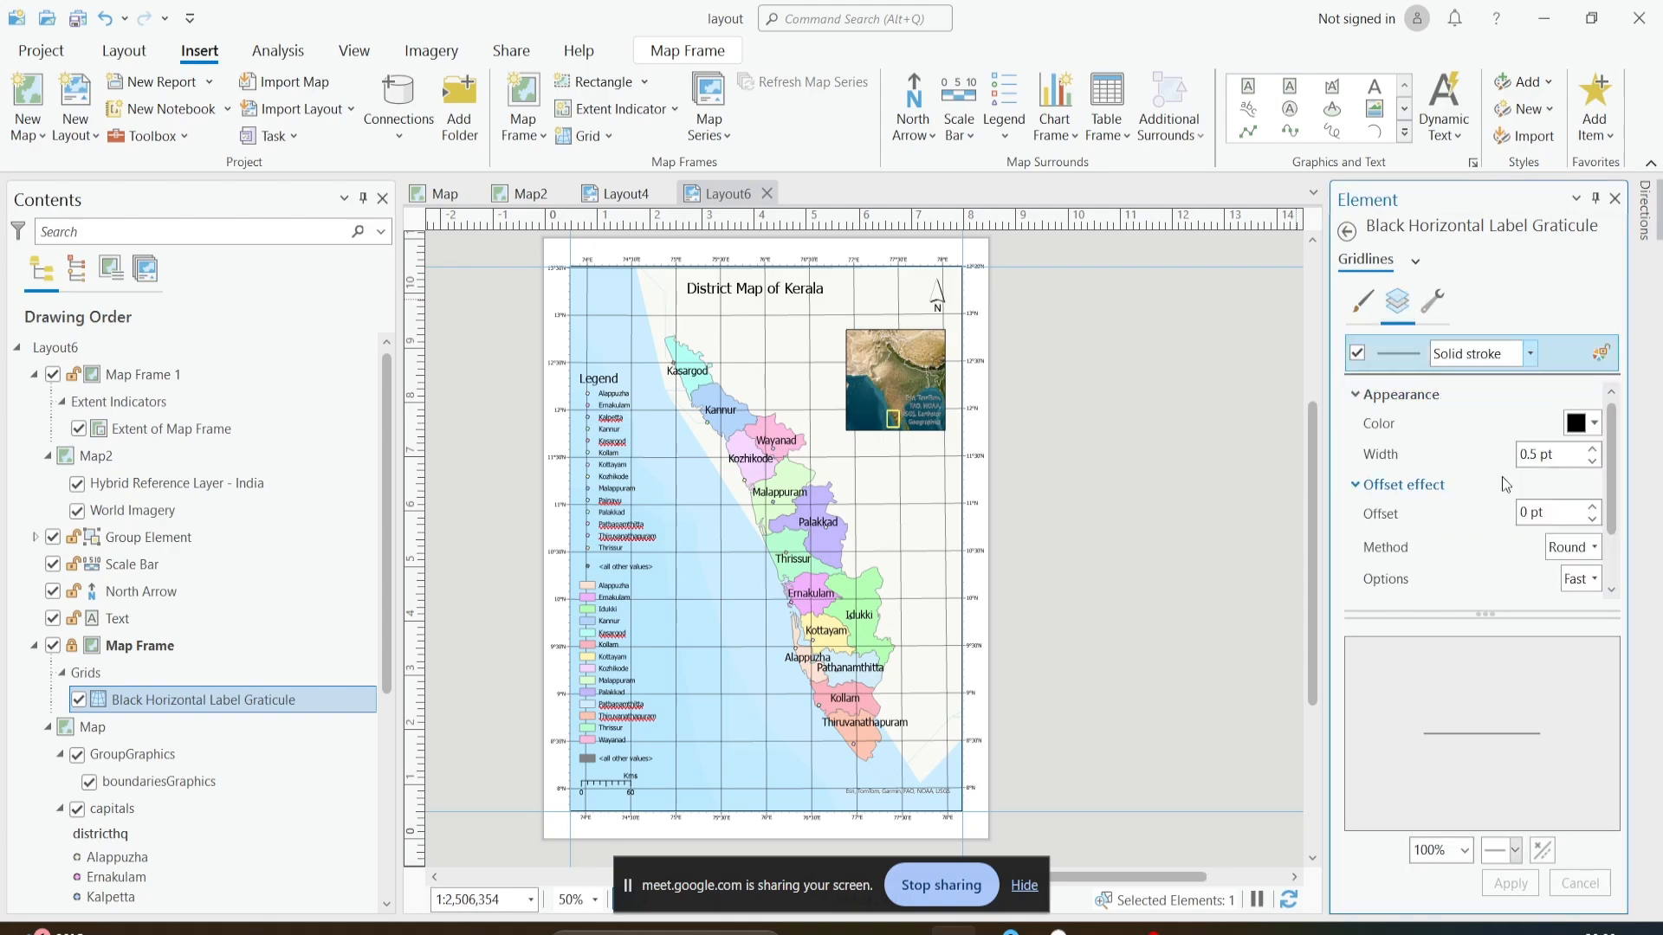
pyautogui.scroll(-2, 1483, 398)
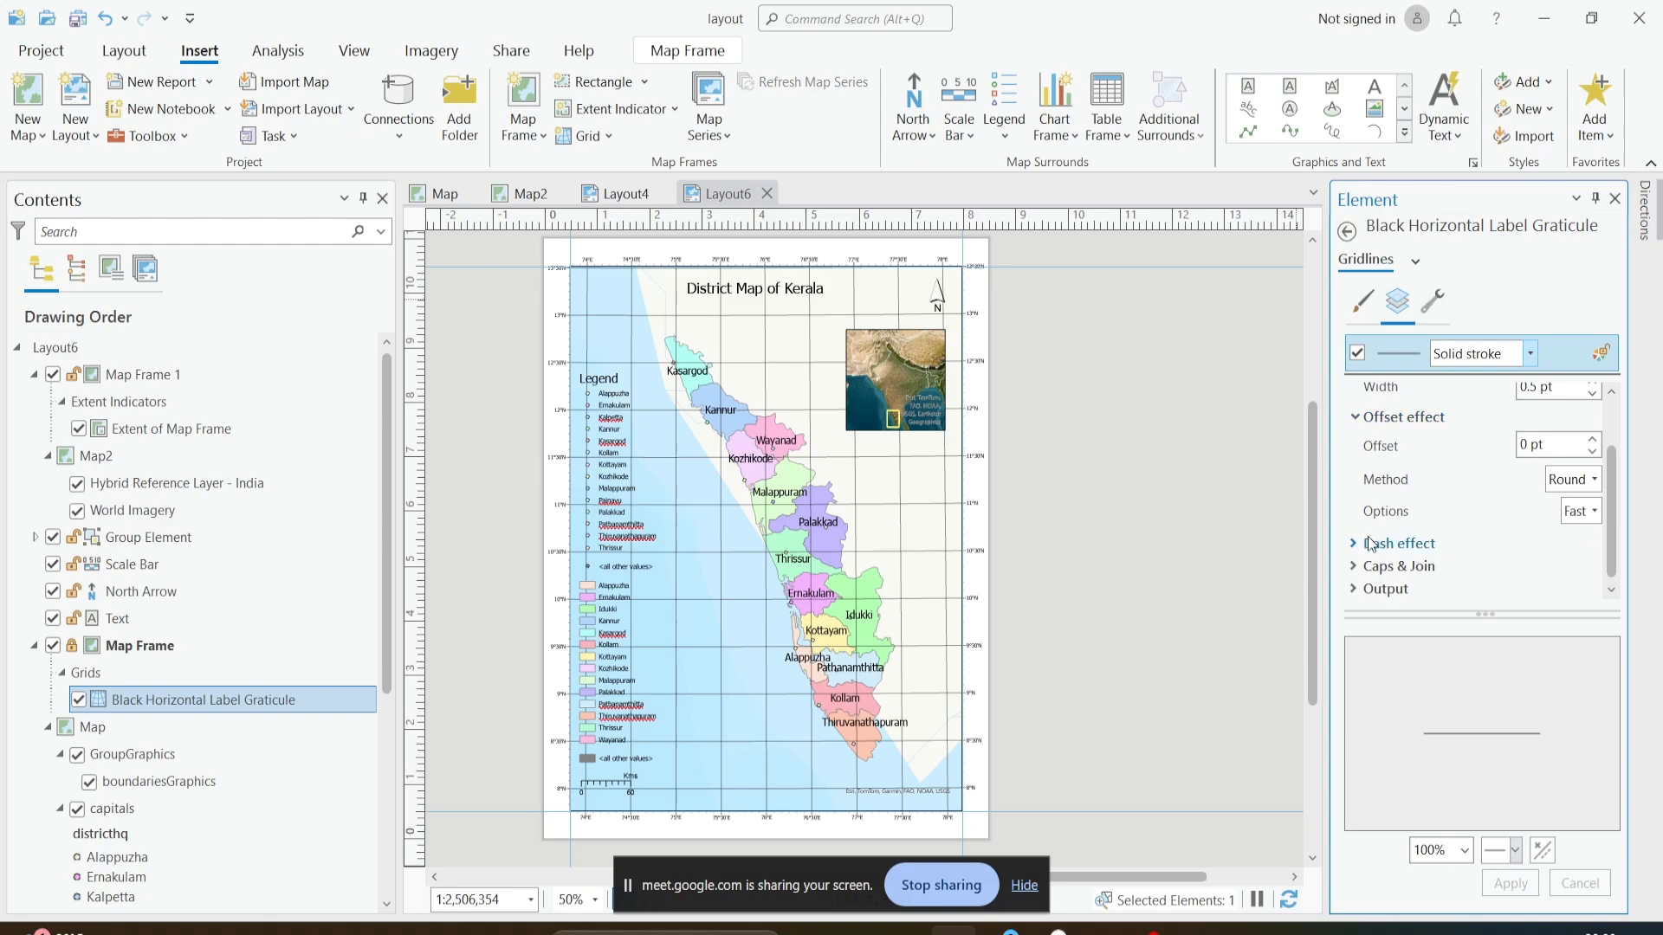
pyautogui.scroll(2, 1403, 519)
pyautogui.scroll(-2, 1590, 538)
pyautogui.scroll(2, 1547, 457)
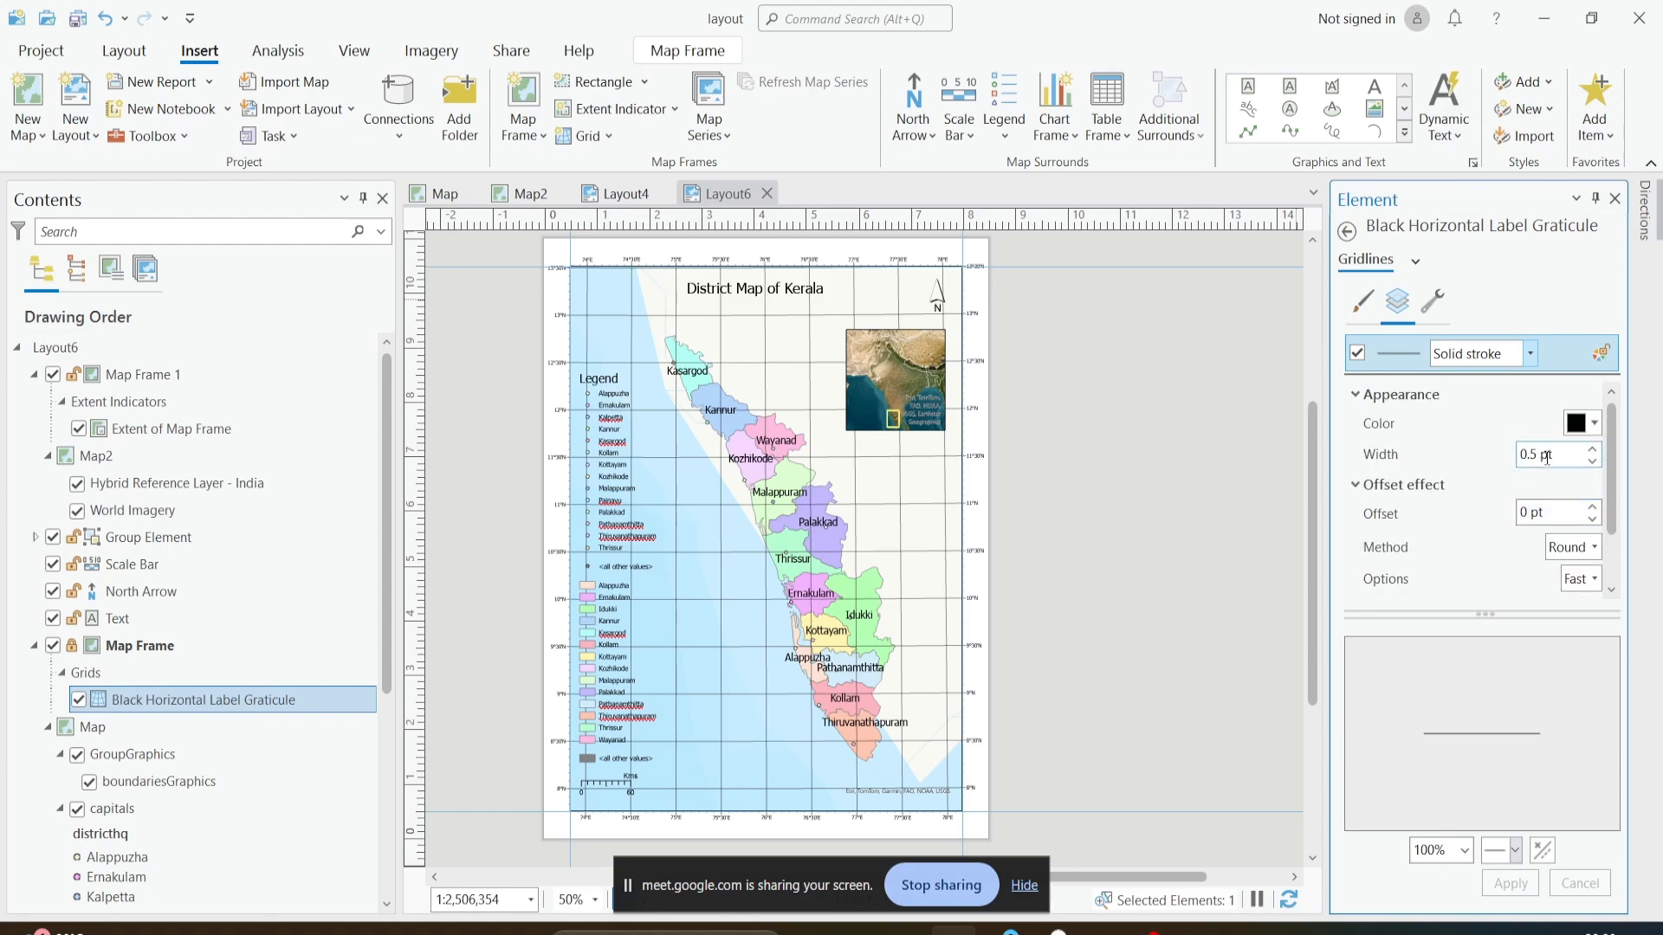
pyautogui.click(1347, 231)
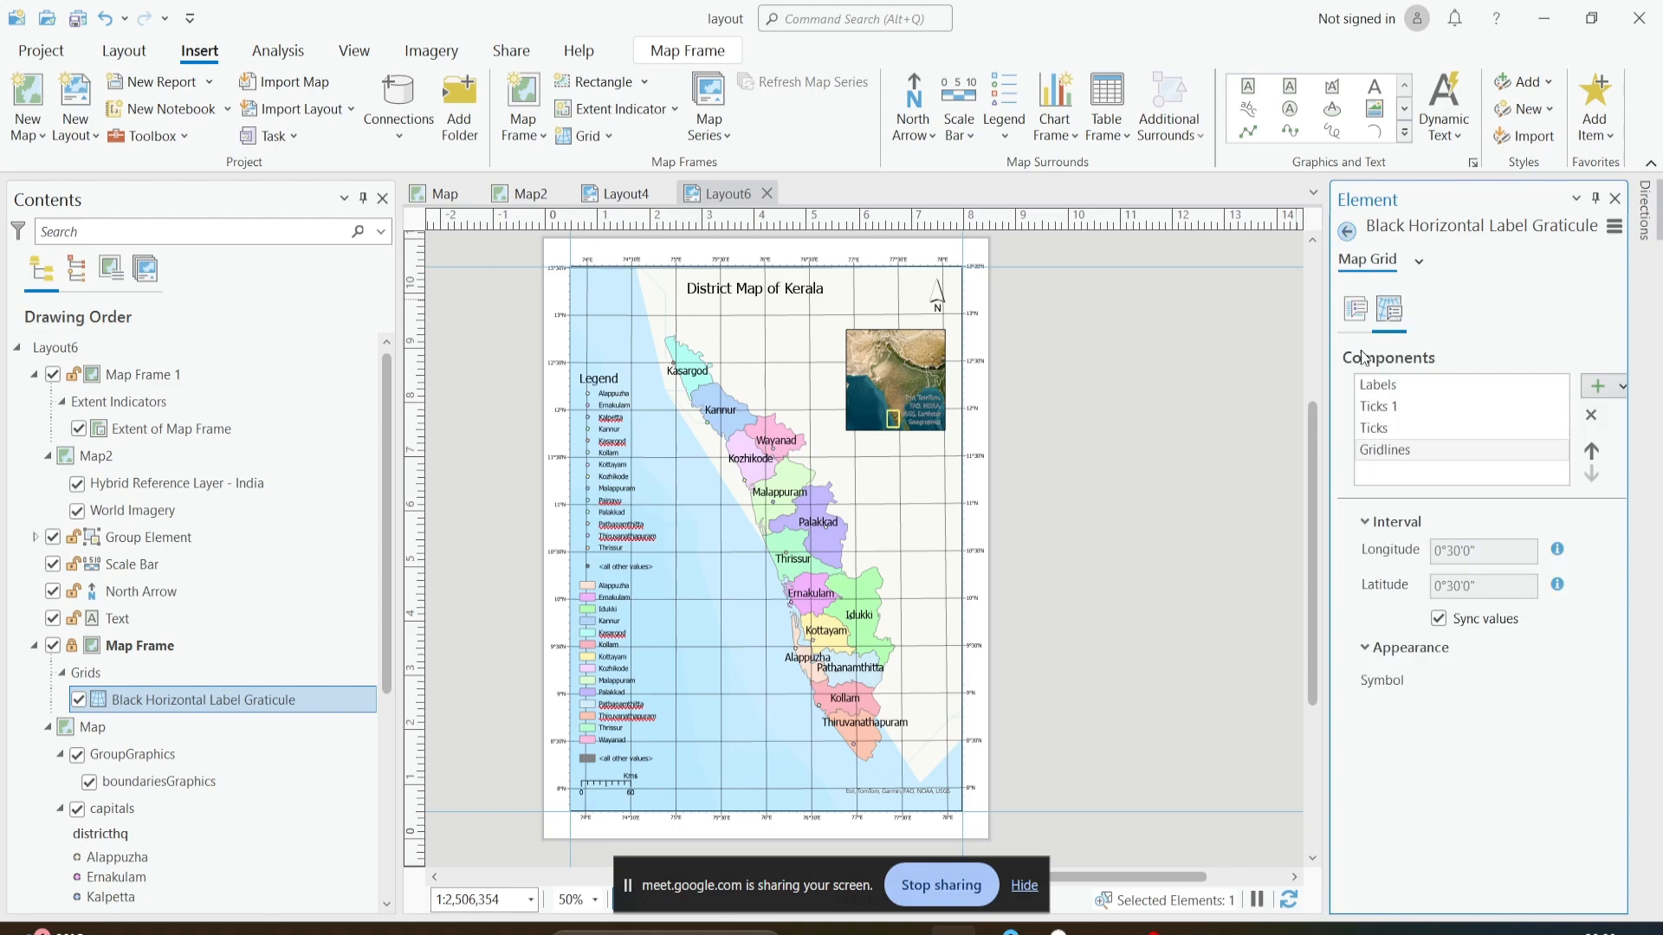
# - Remove the Gridlines component from the graticule and check which types of grid components can be added
pyautogui.click(1421, 459)
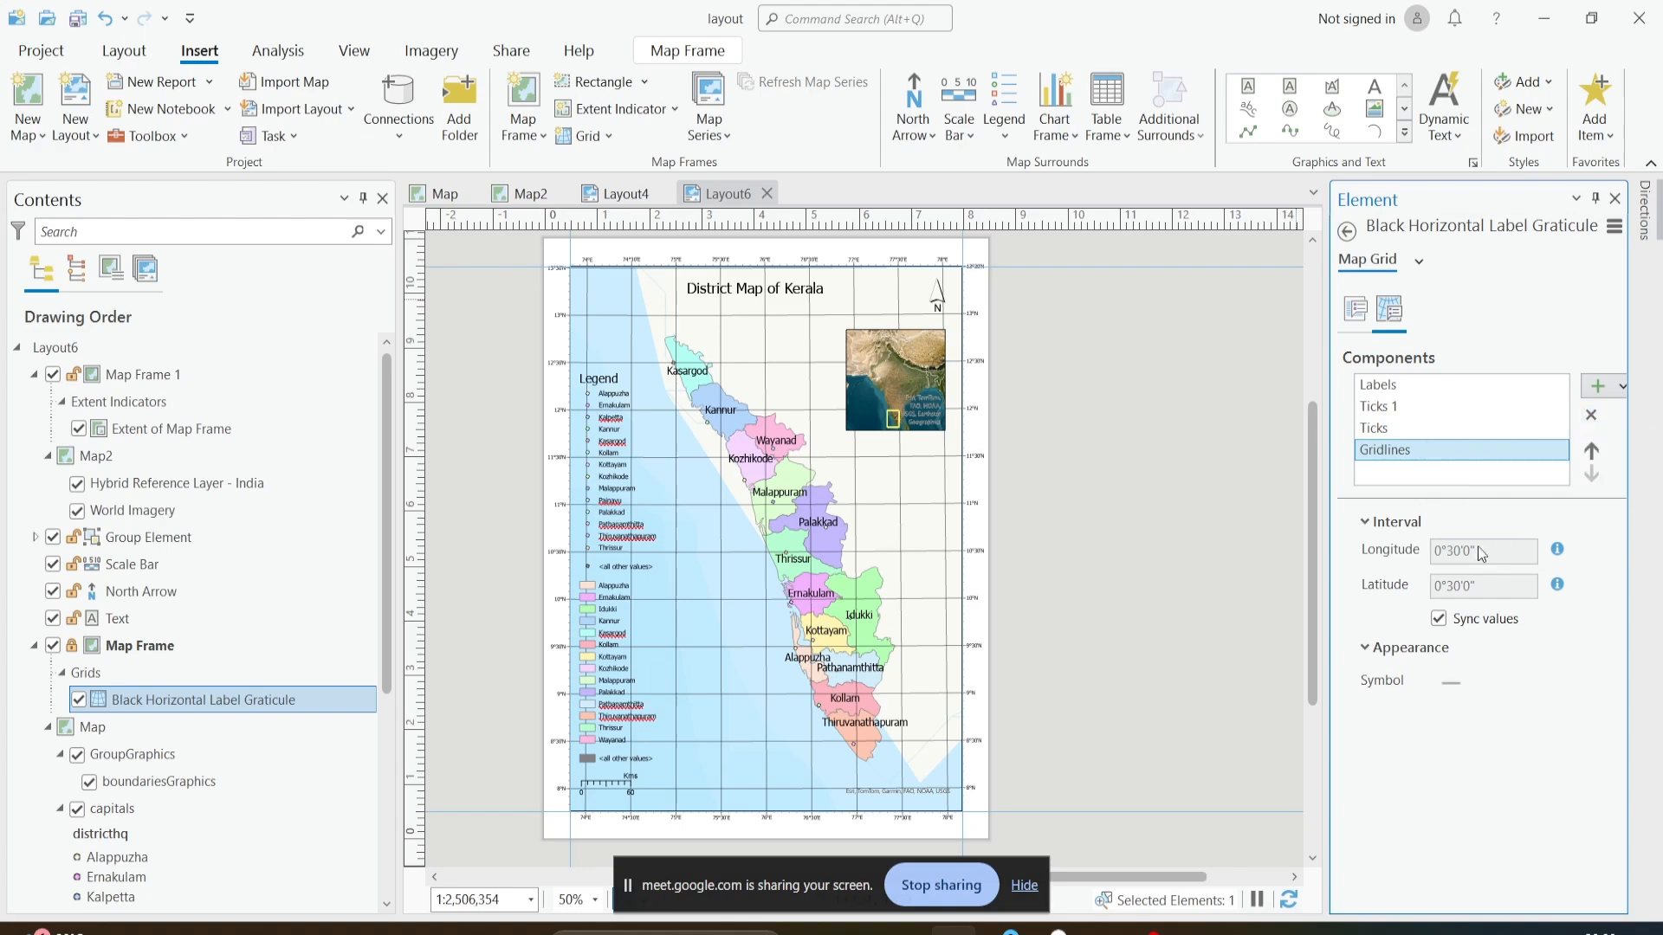
pyautogui.click(1590, 416)
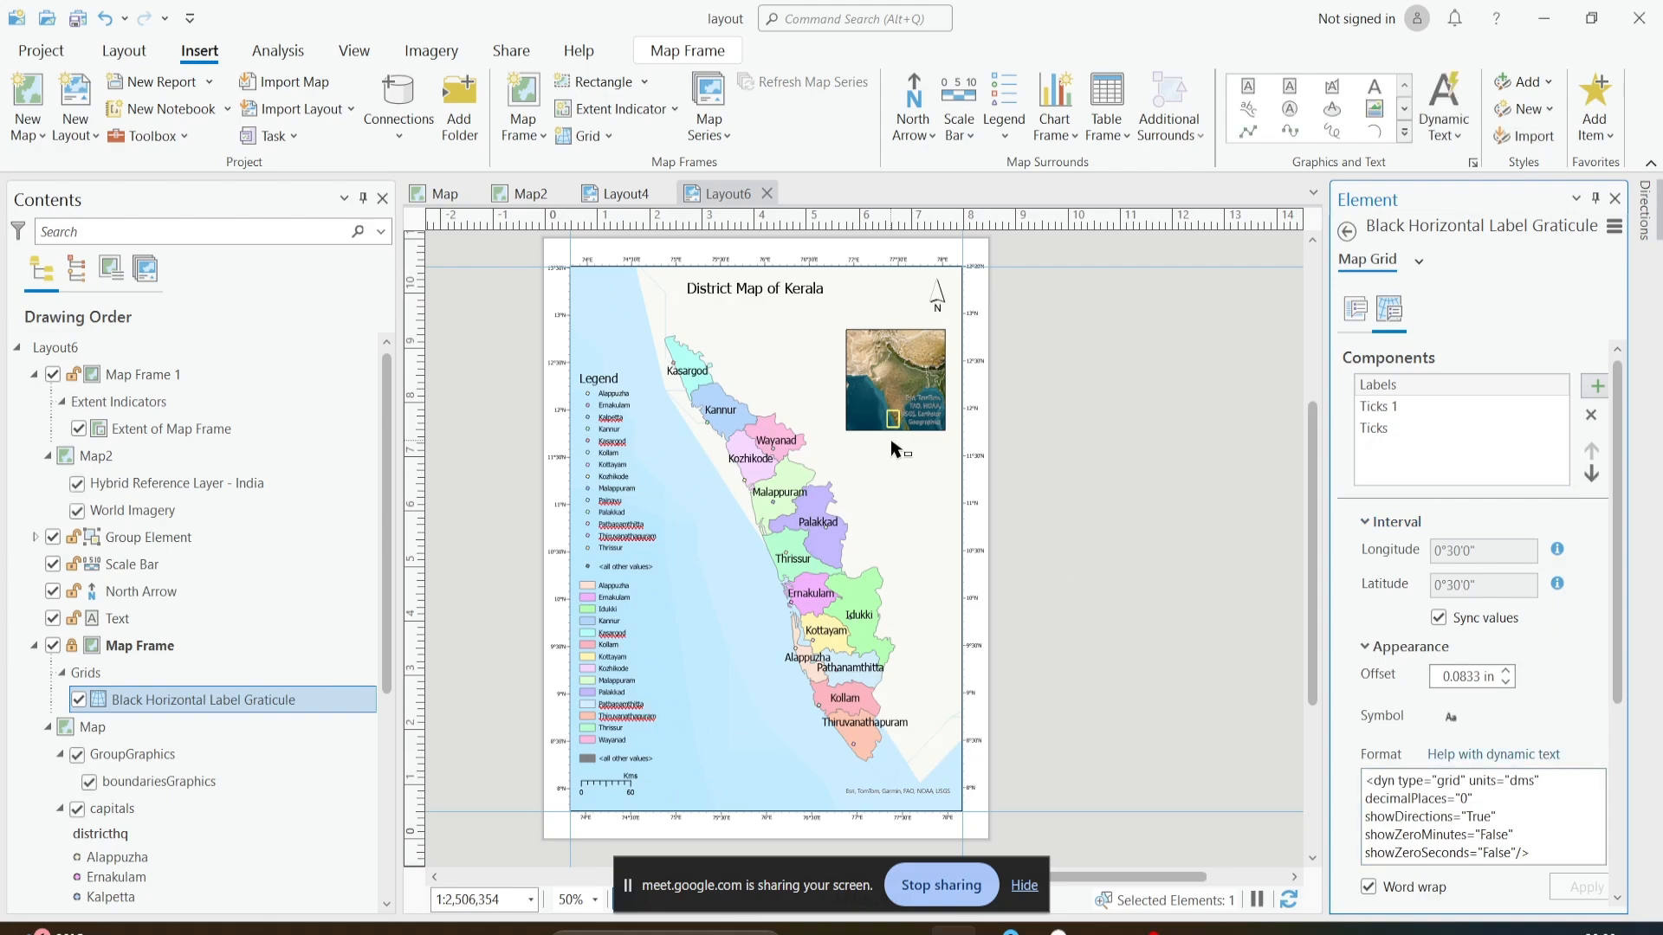
pyautogui.click(1592, 398)
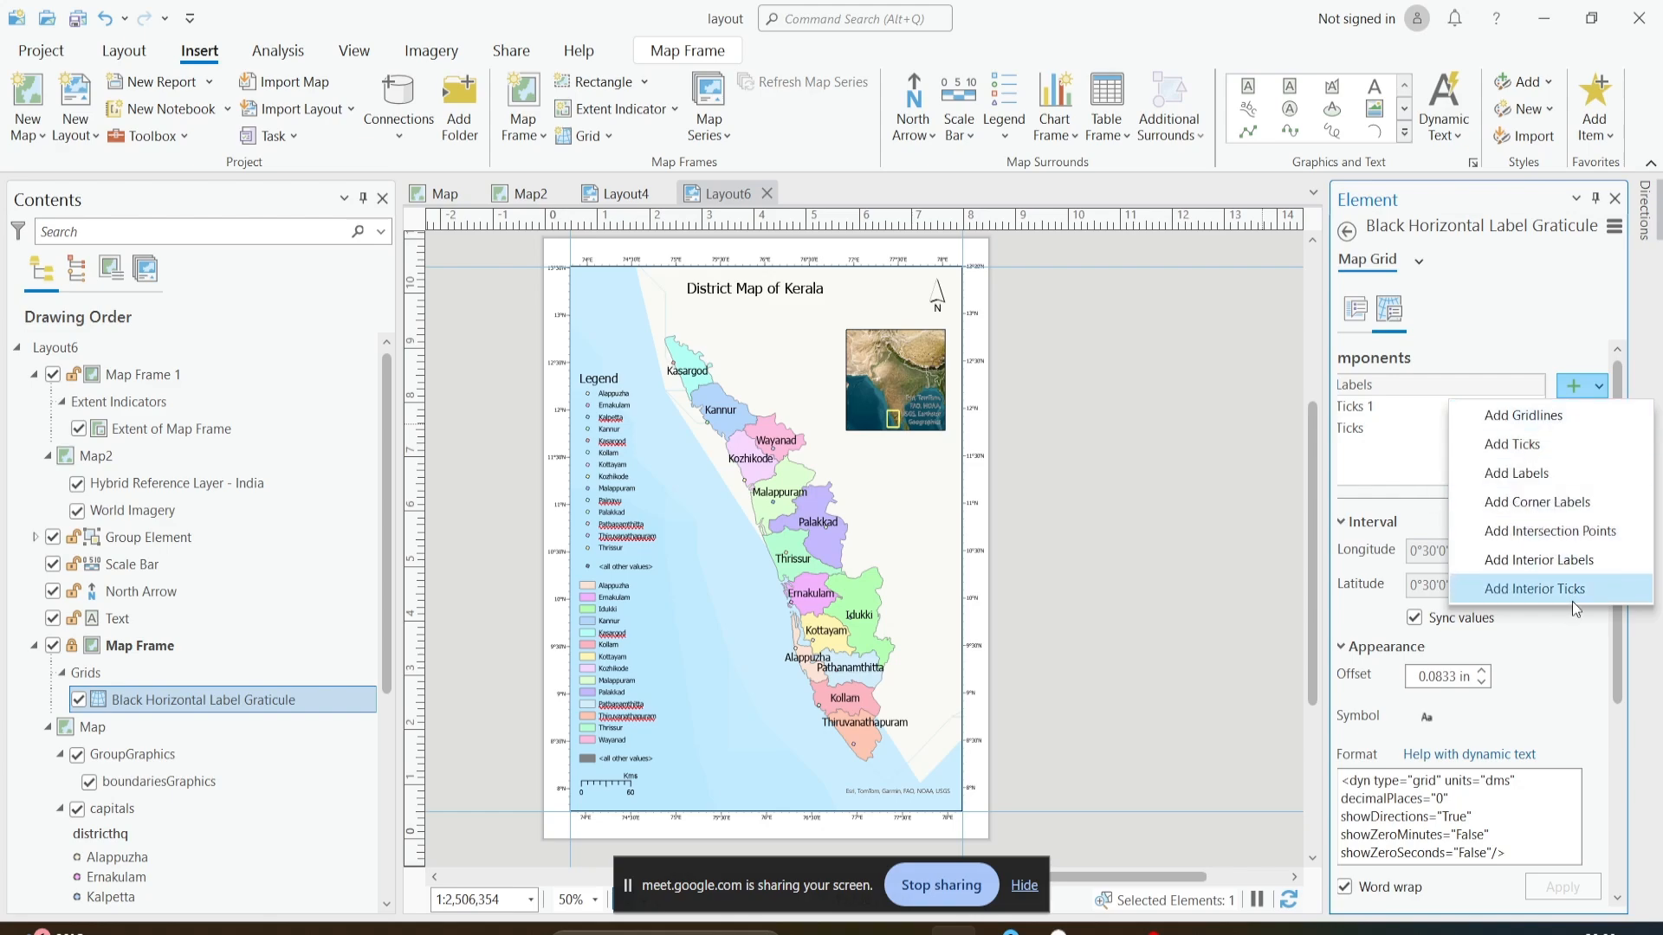
pyautogui.click(1556, 319)
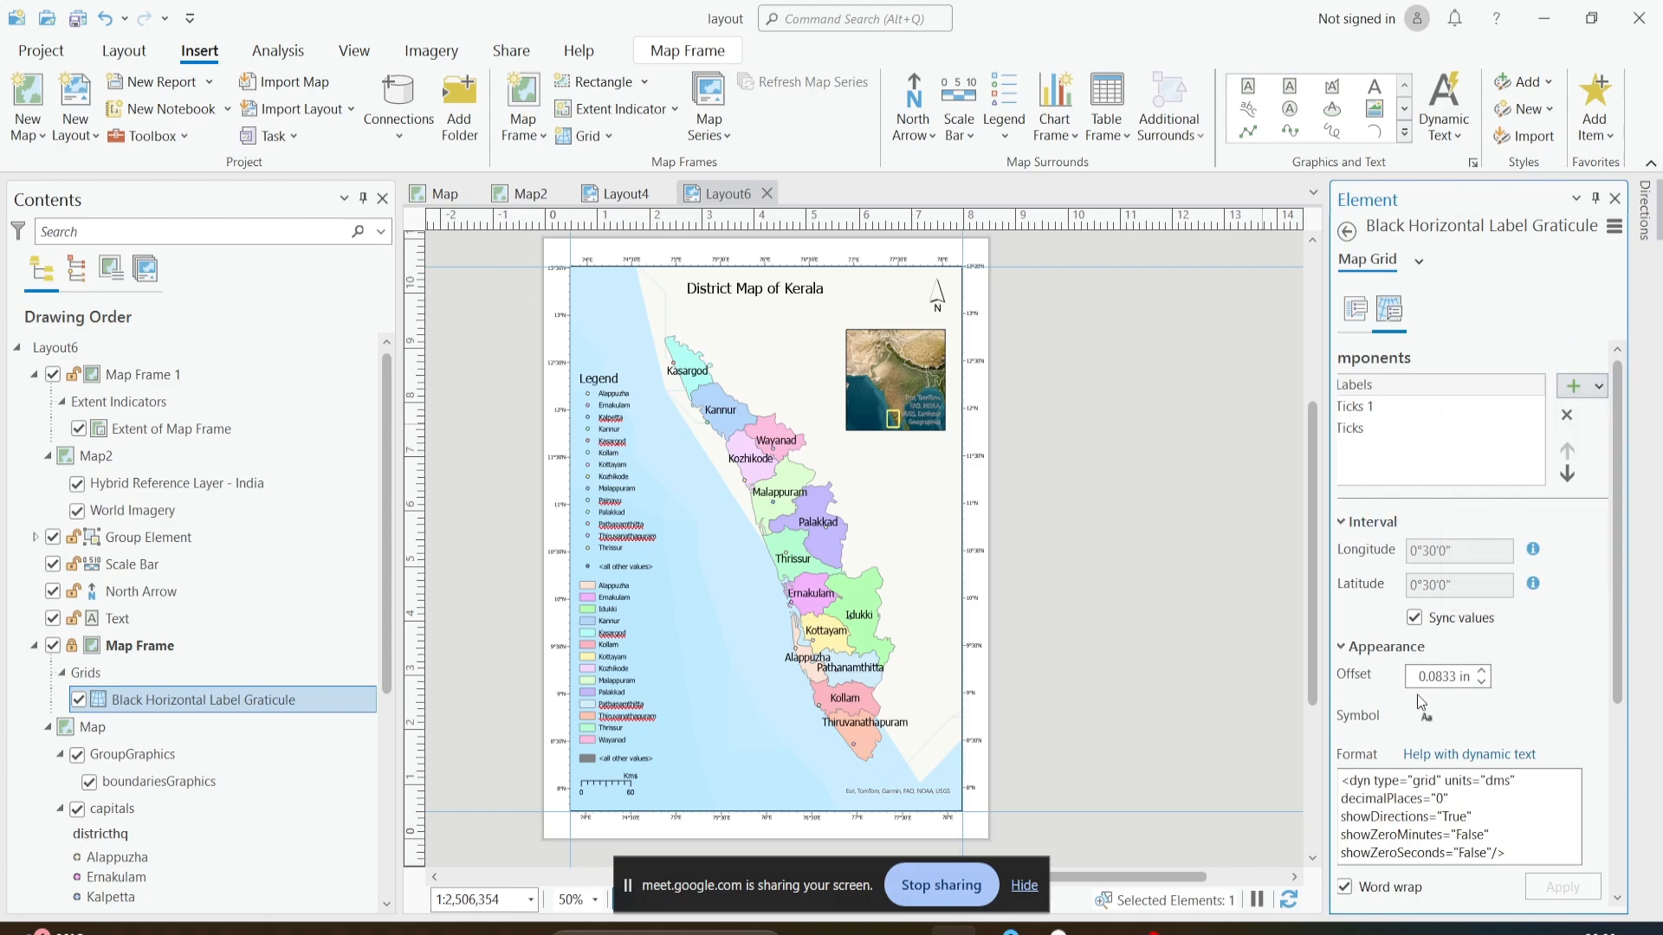
# - Select the Labels component and examine the coordinate labels along the map frame's edges, up close and in the whole layout
pyautogui.click(1364, 386)
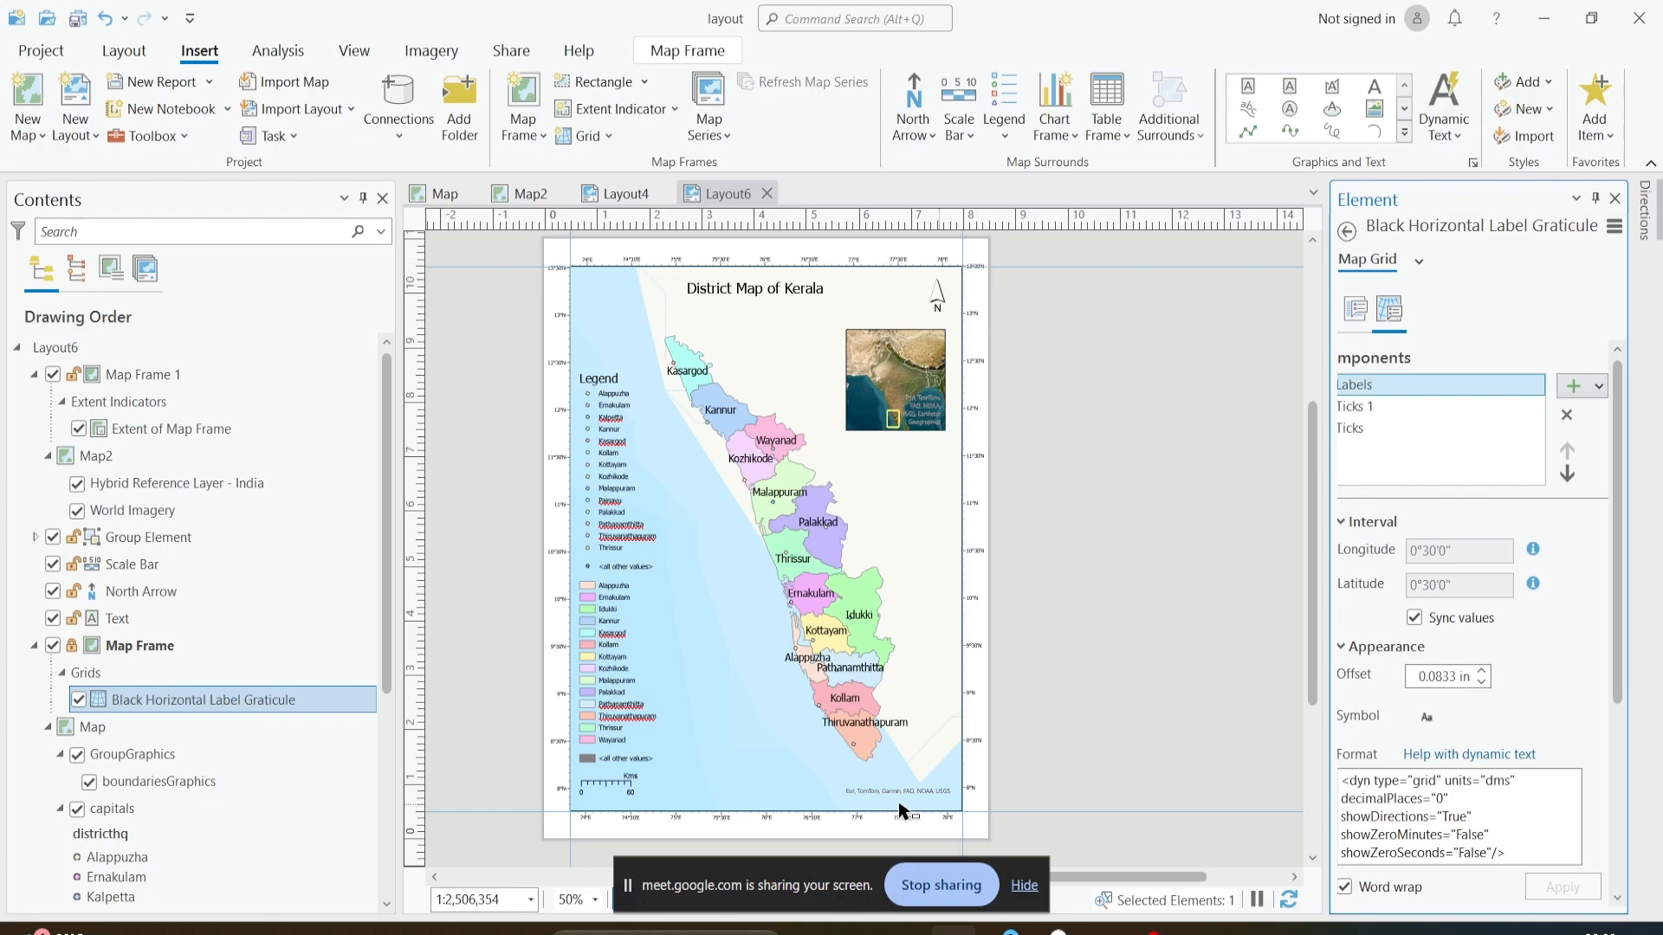
pyautogui.click(1391, 407)
pyautogui.click(1427, 387)
pyautogui.scroll(3, 605, 268)
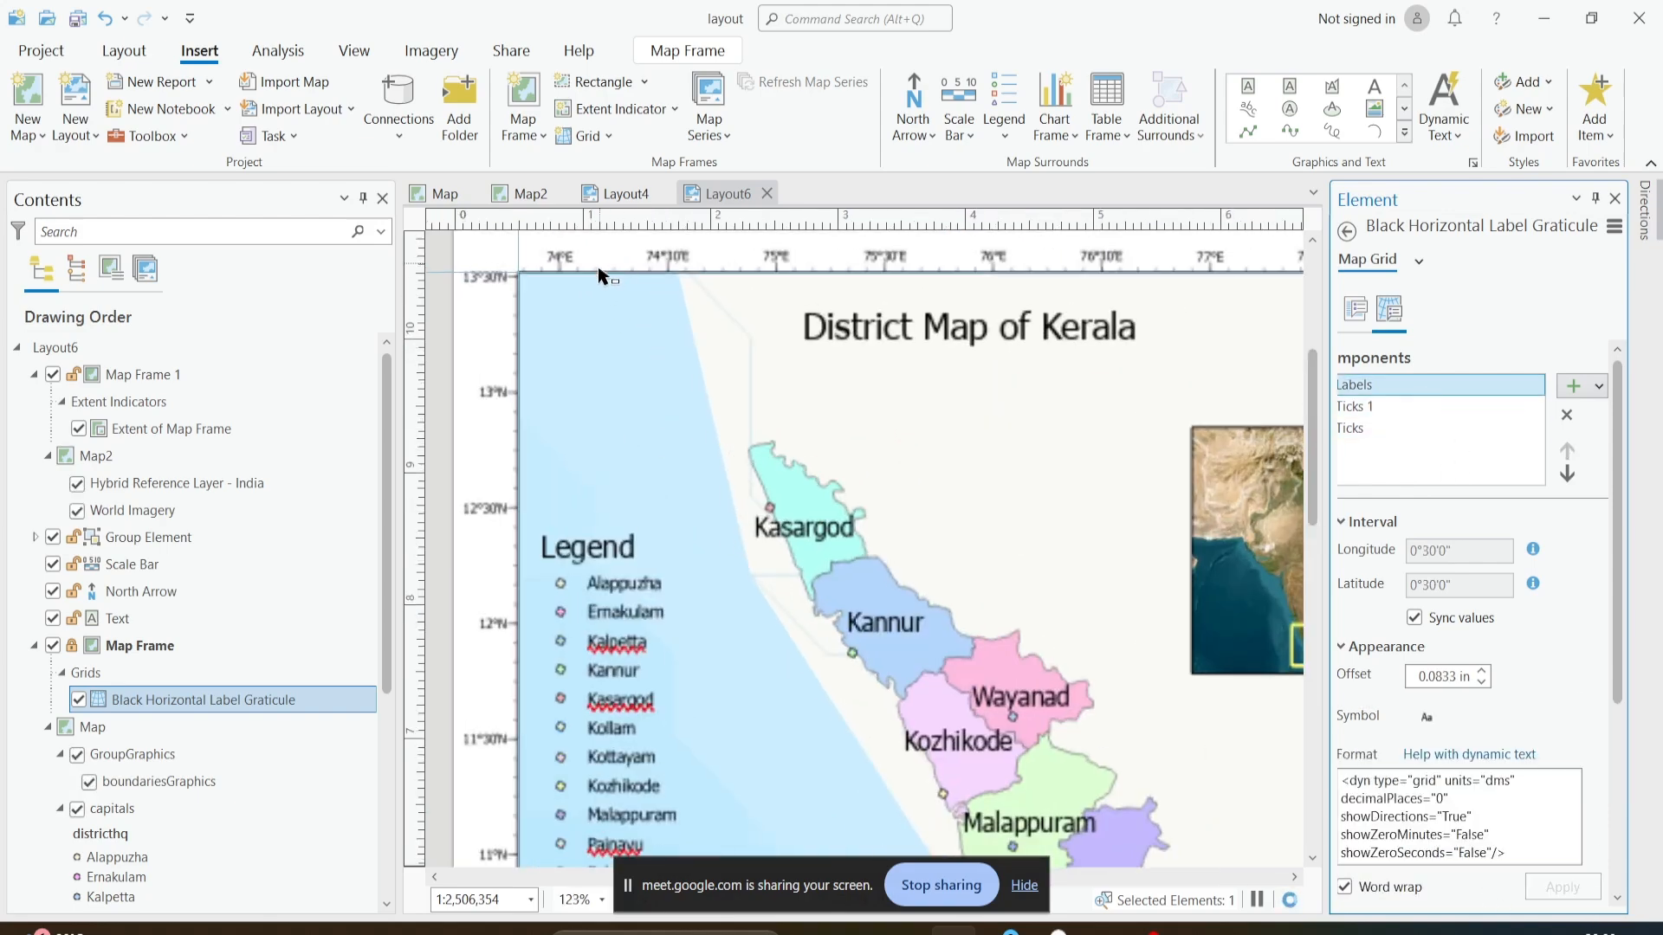
pyautogui.scroll(-3, 617, 611)
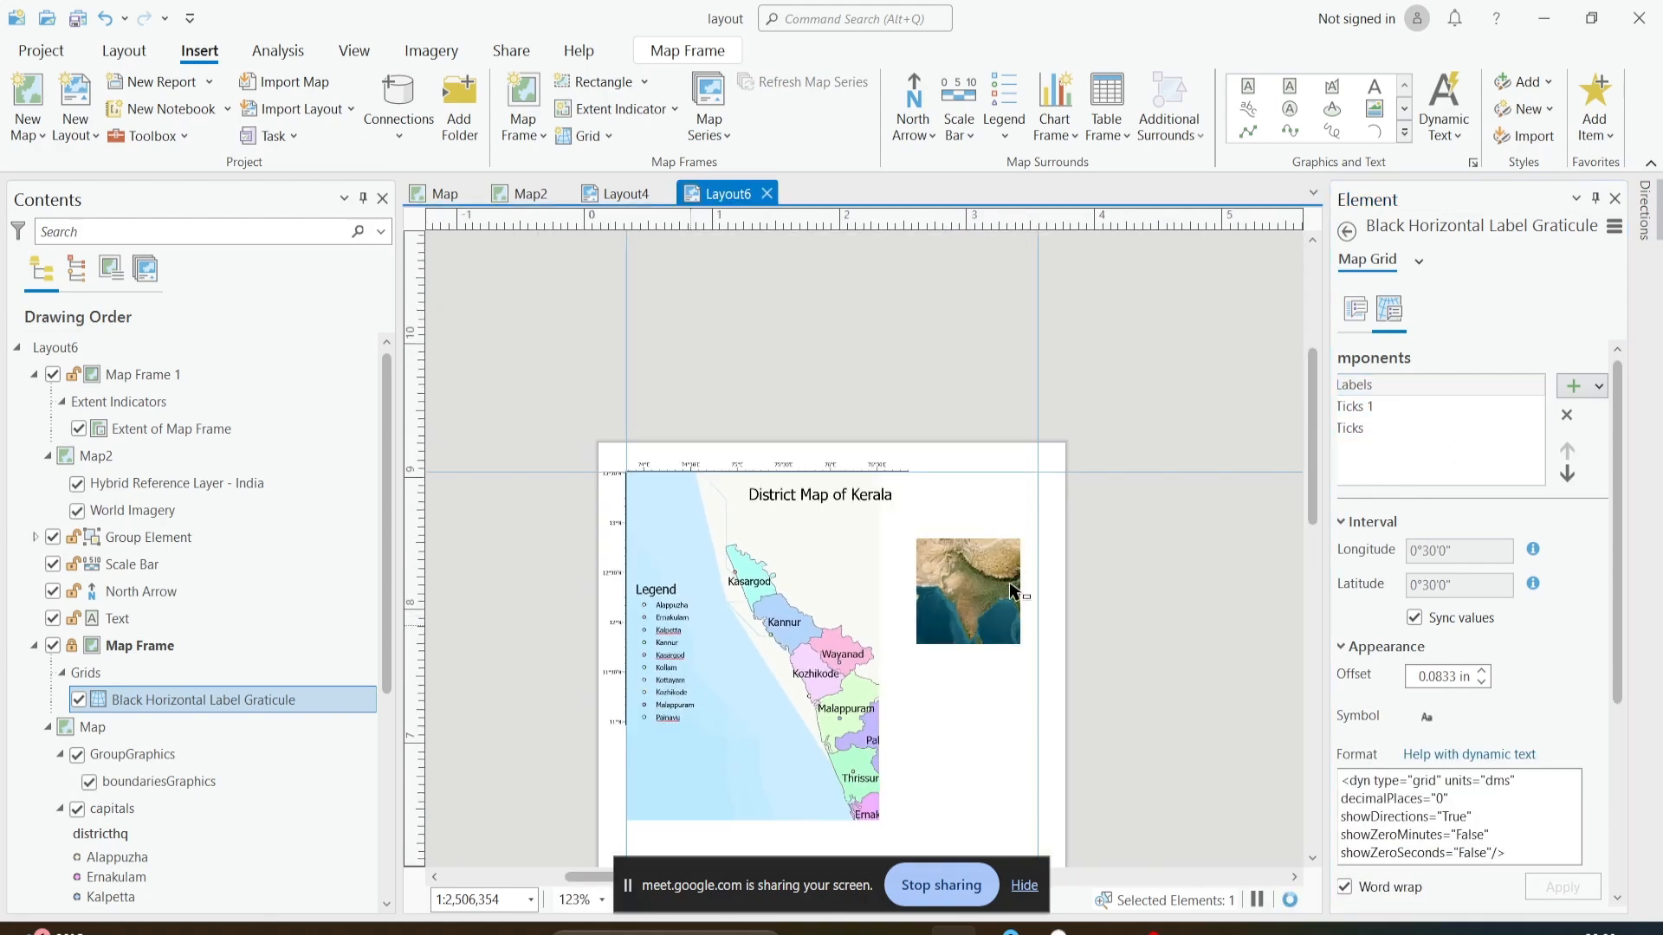
pyautogui.scroll(3, 1025, 604)
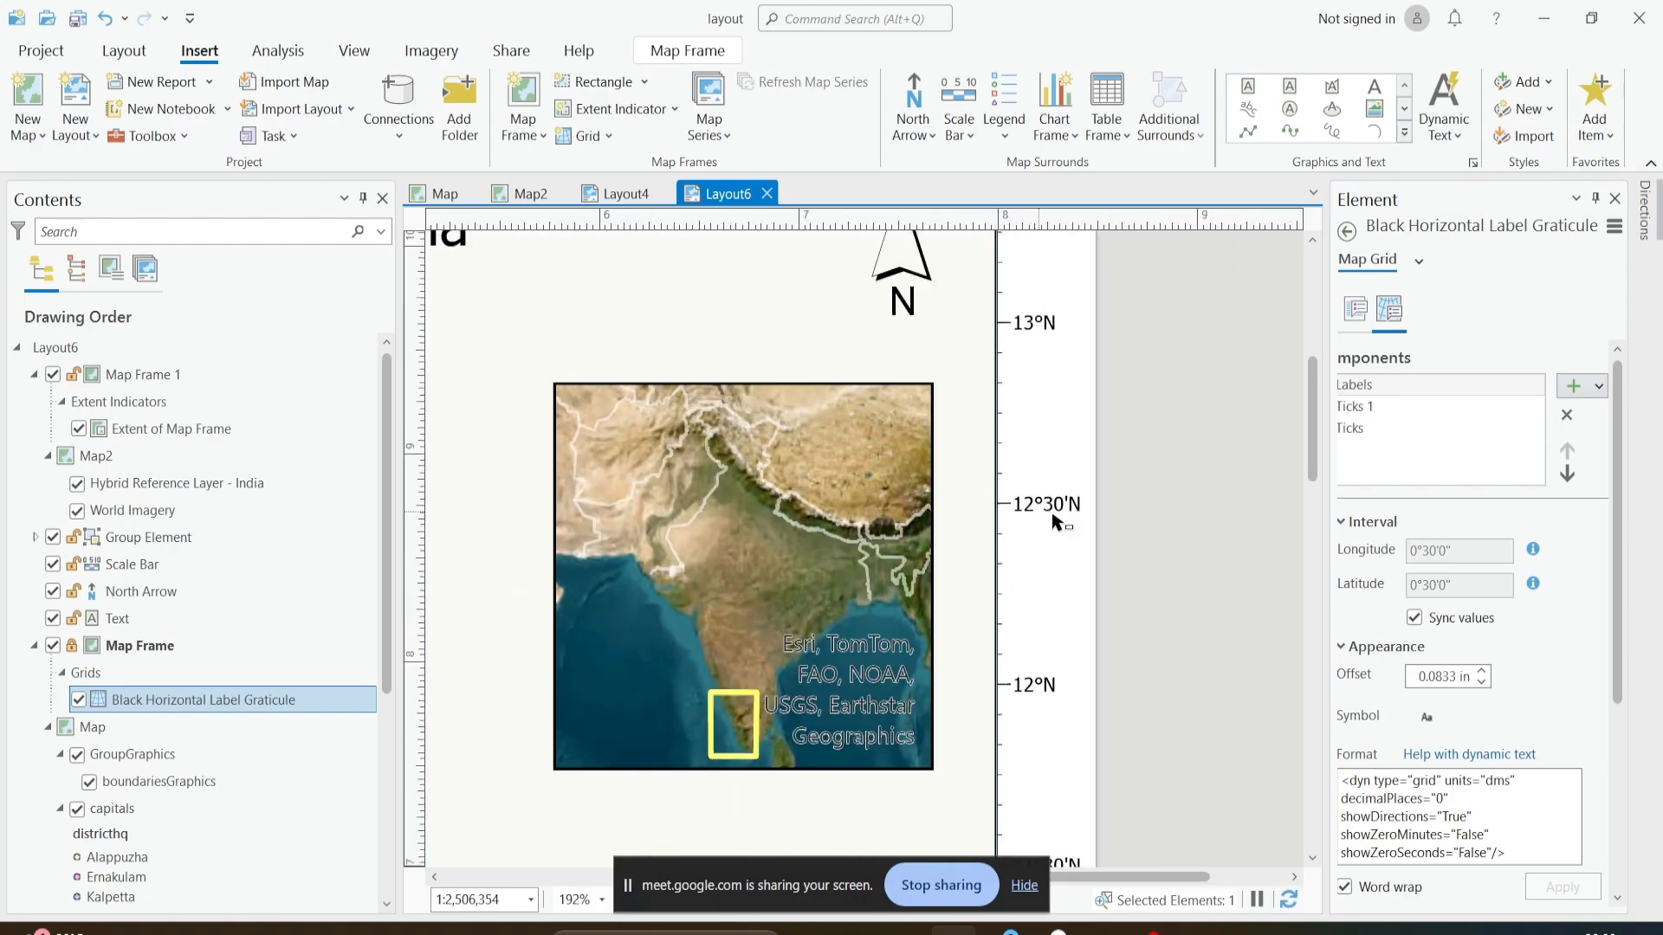
pyautogui.scroll(-2, 1052, 554)
pyautogui.moveTo(711, 580); pyautogui.dragTo(1018, 473)
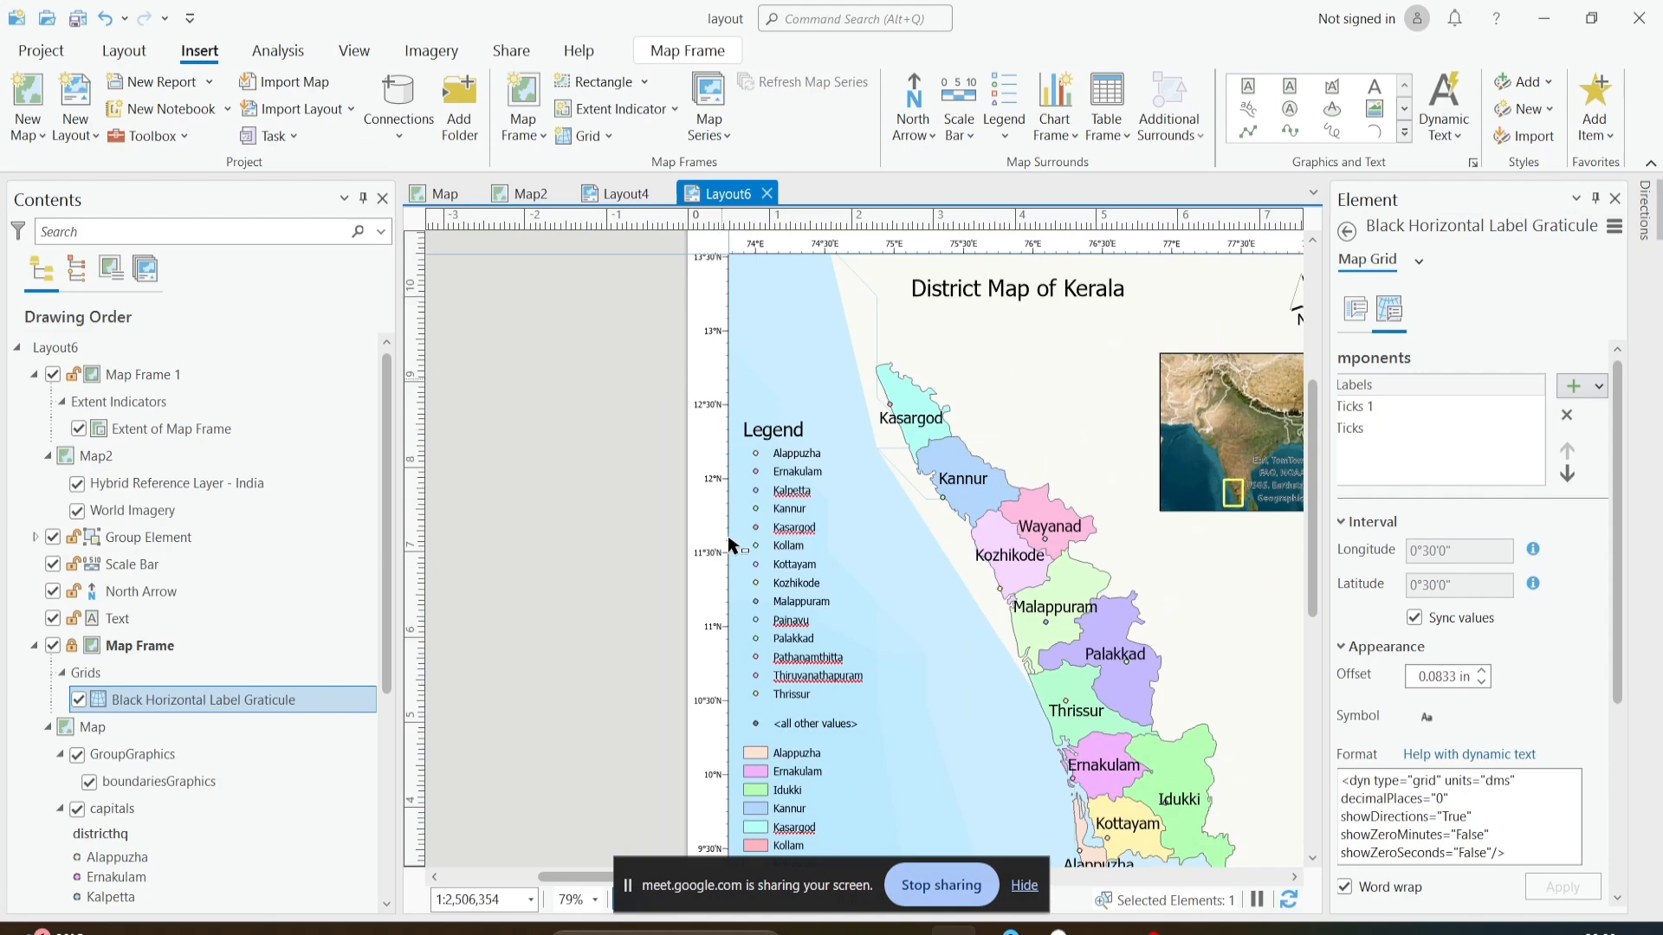
pyautogui.scroll(-3, 875, 594)
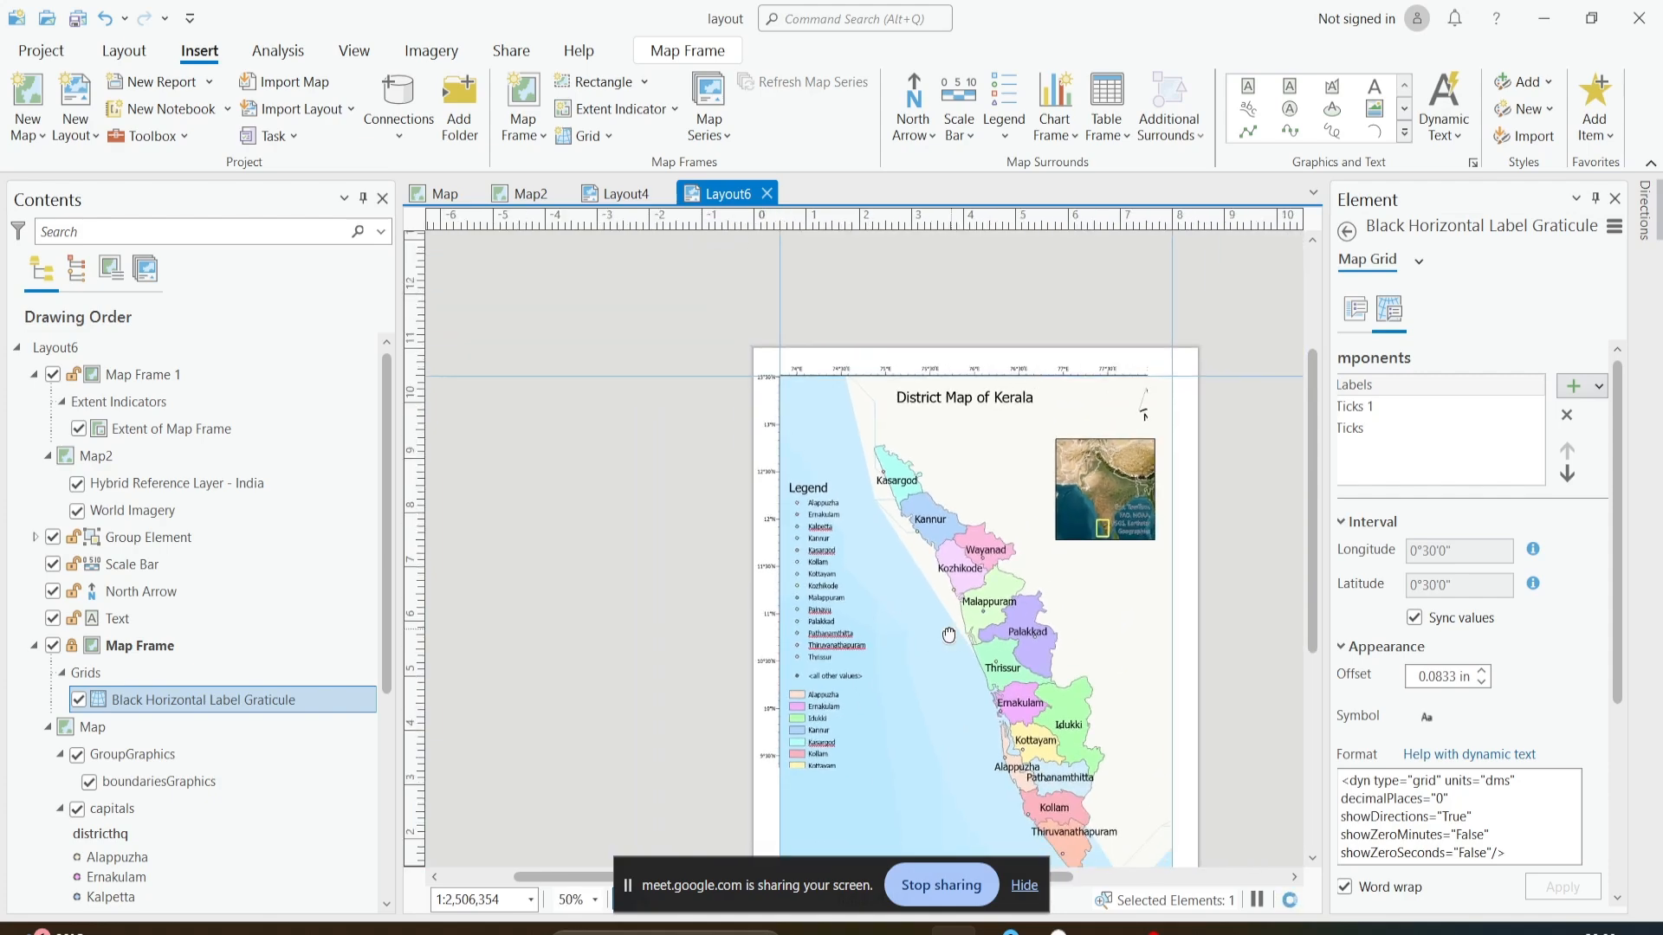
# - Select the Labels component and widen the Element pane to show its direction and visibility settings
pyautogui.click(1365, 396)
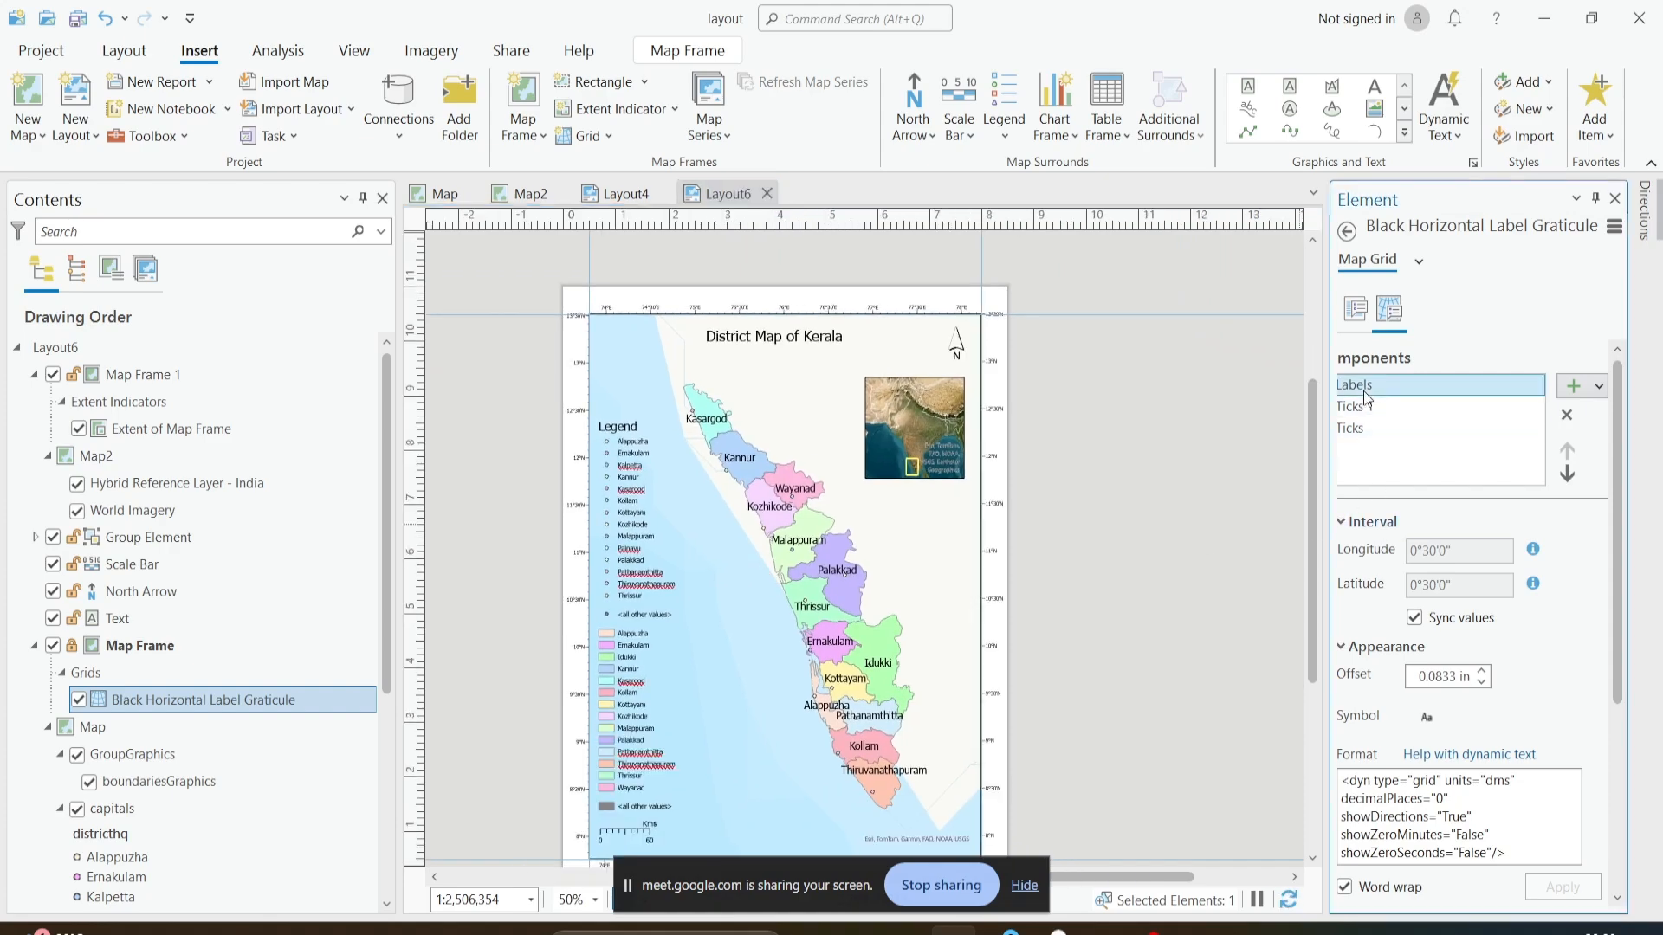
pyautogui.moveTo(1325, 593); pyautogui.dragTo(1242, 593)
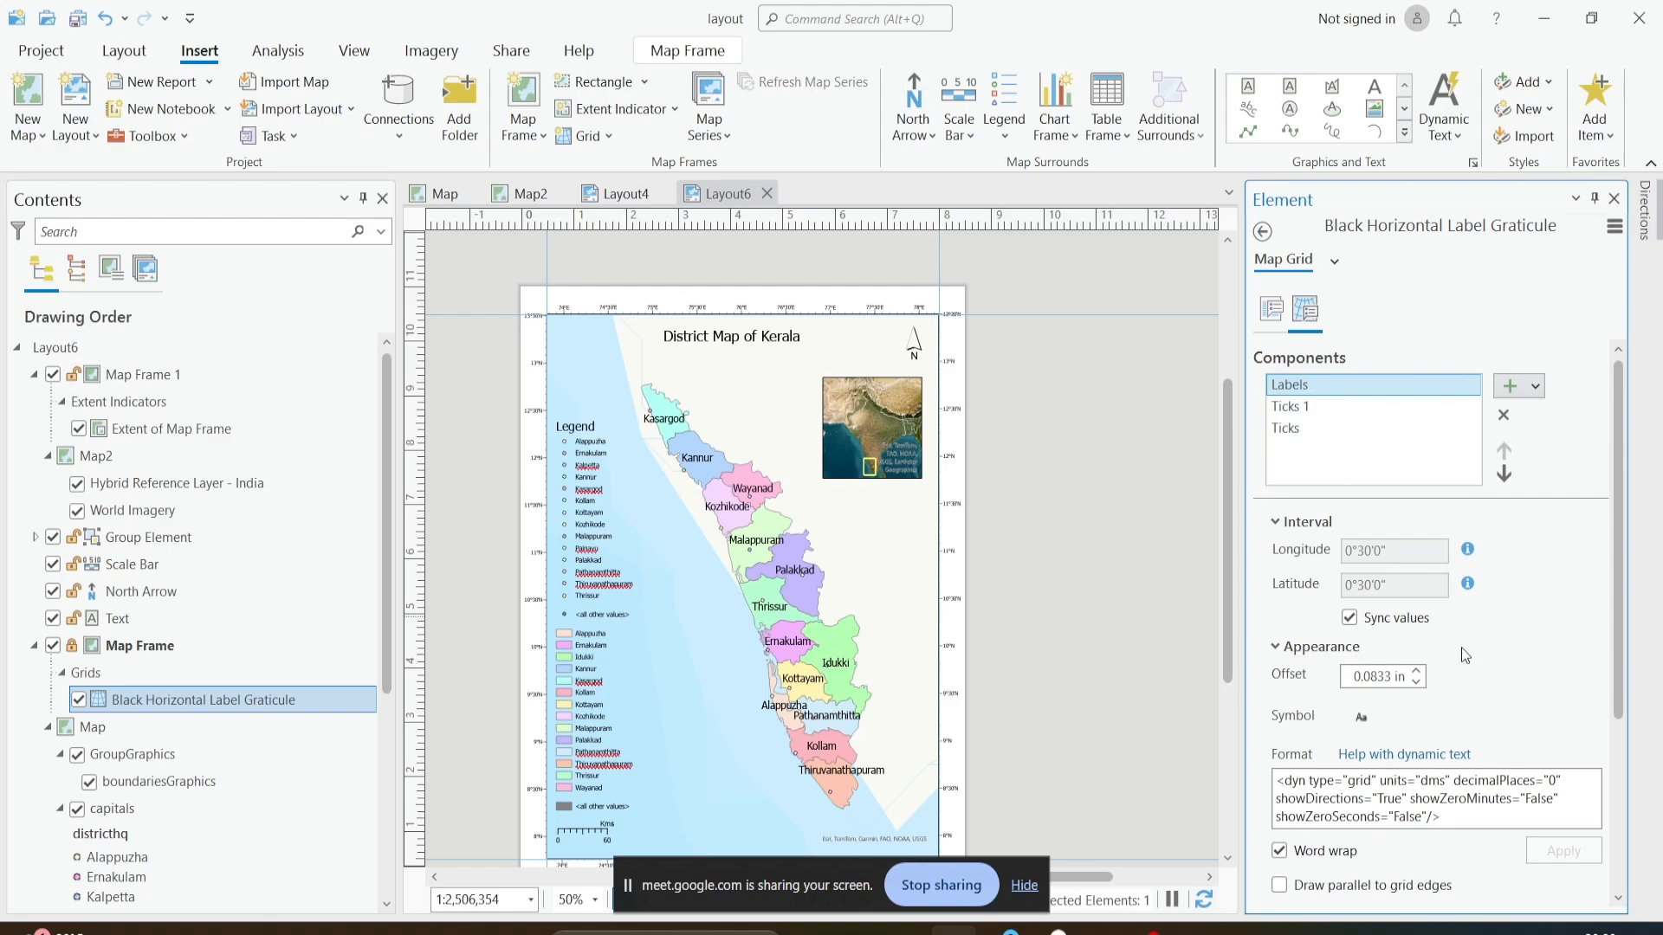
pyautogui.scroll(-4, 1493, 682)
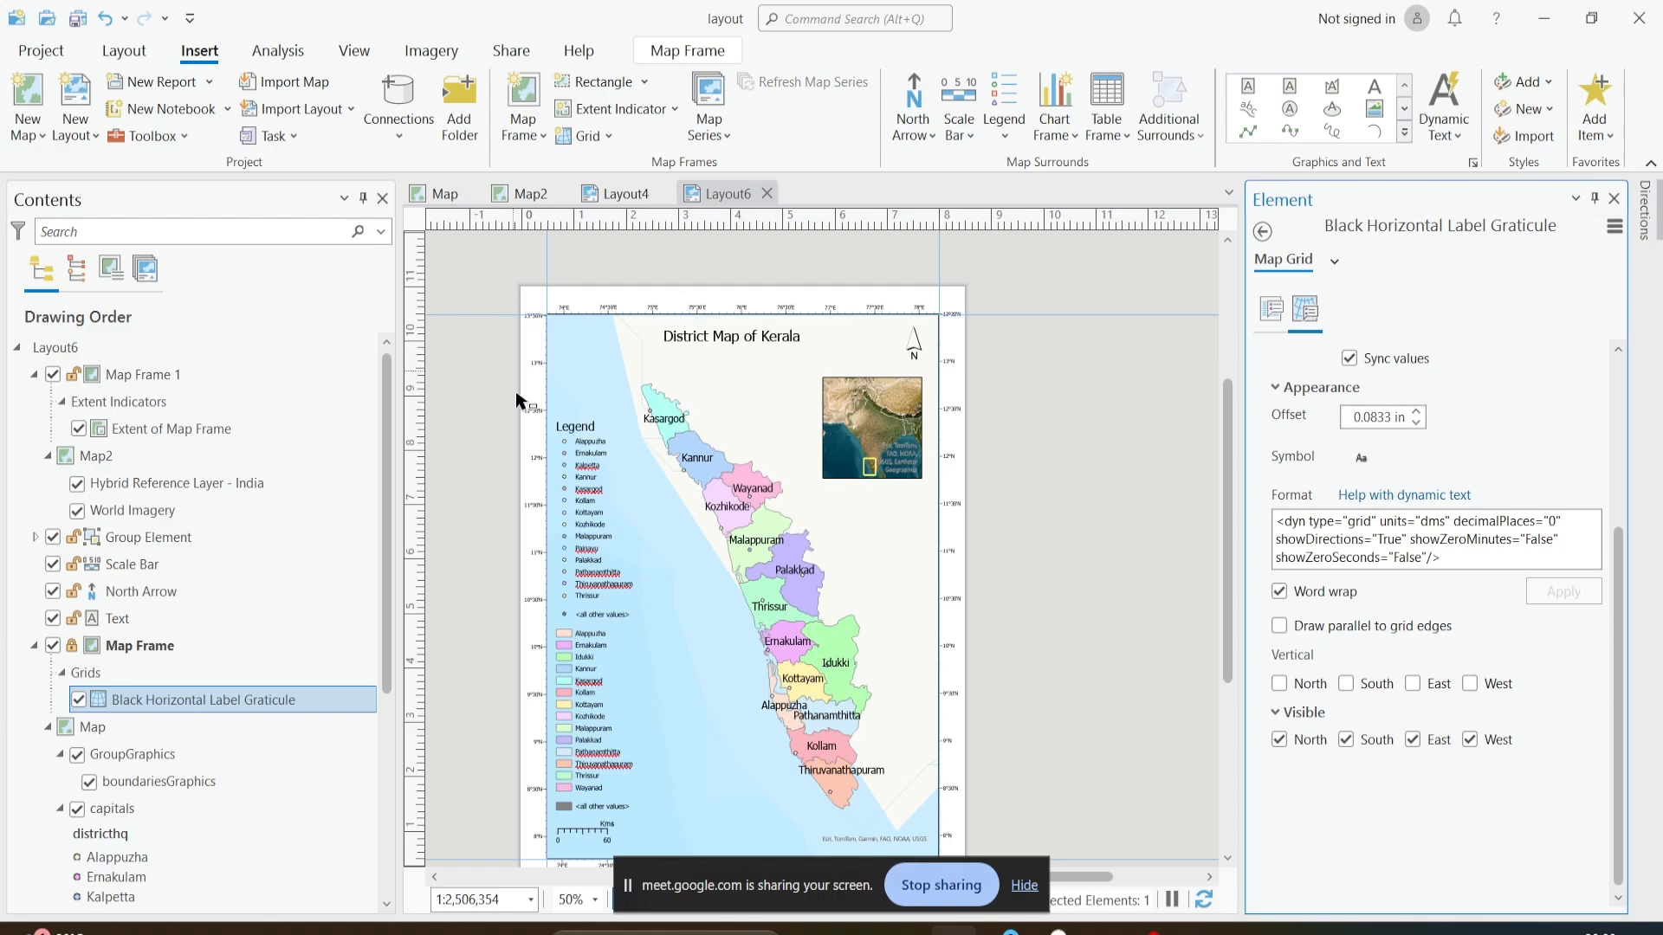
# - Try drawing the graticule labels parallel to grid edges, and try vertical labels for South, East and West, clearing each option again
pyautogui.click(1322, 628)
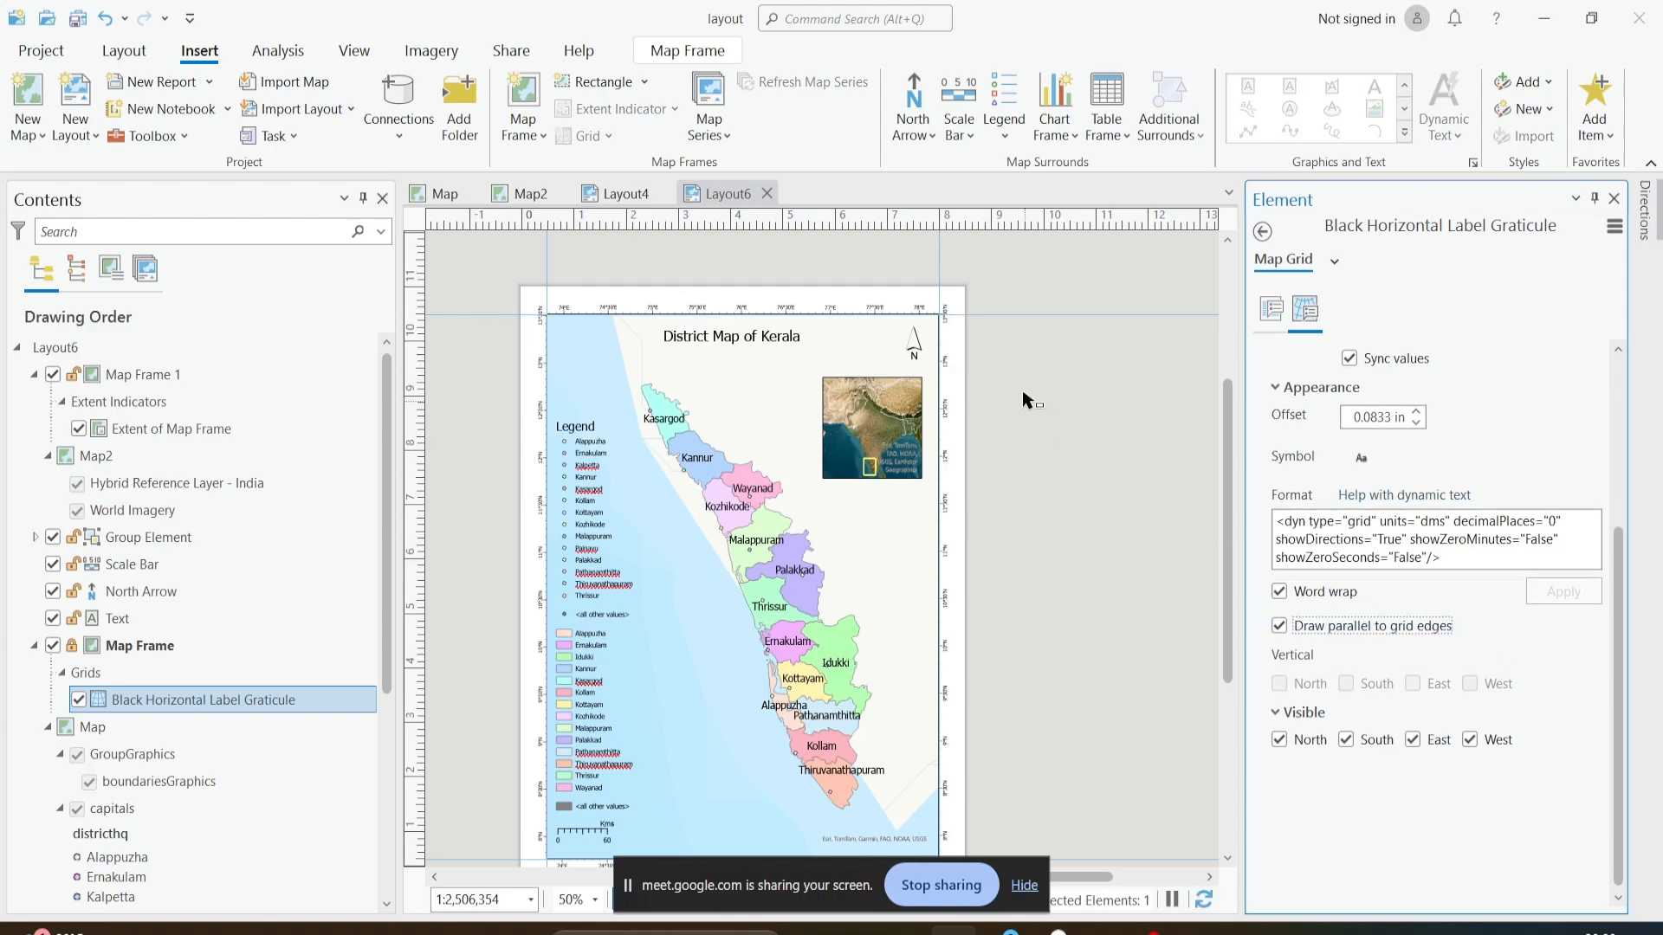
pyautogui.click(1303, 634)
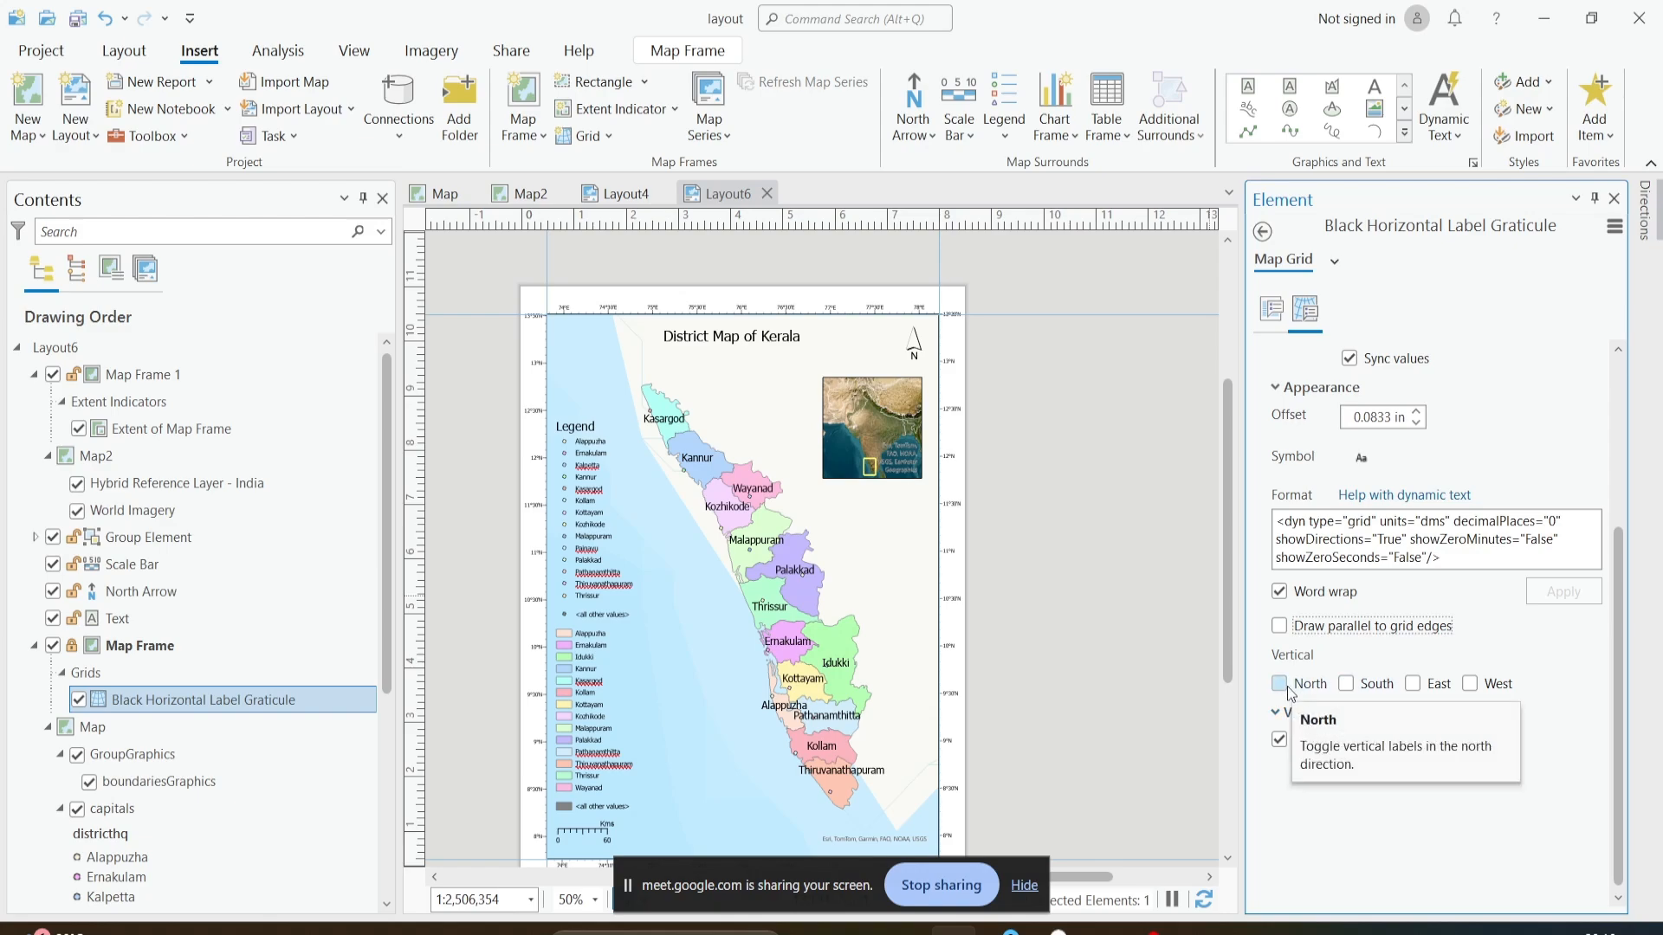
pyautogui.click(1347, 685)
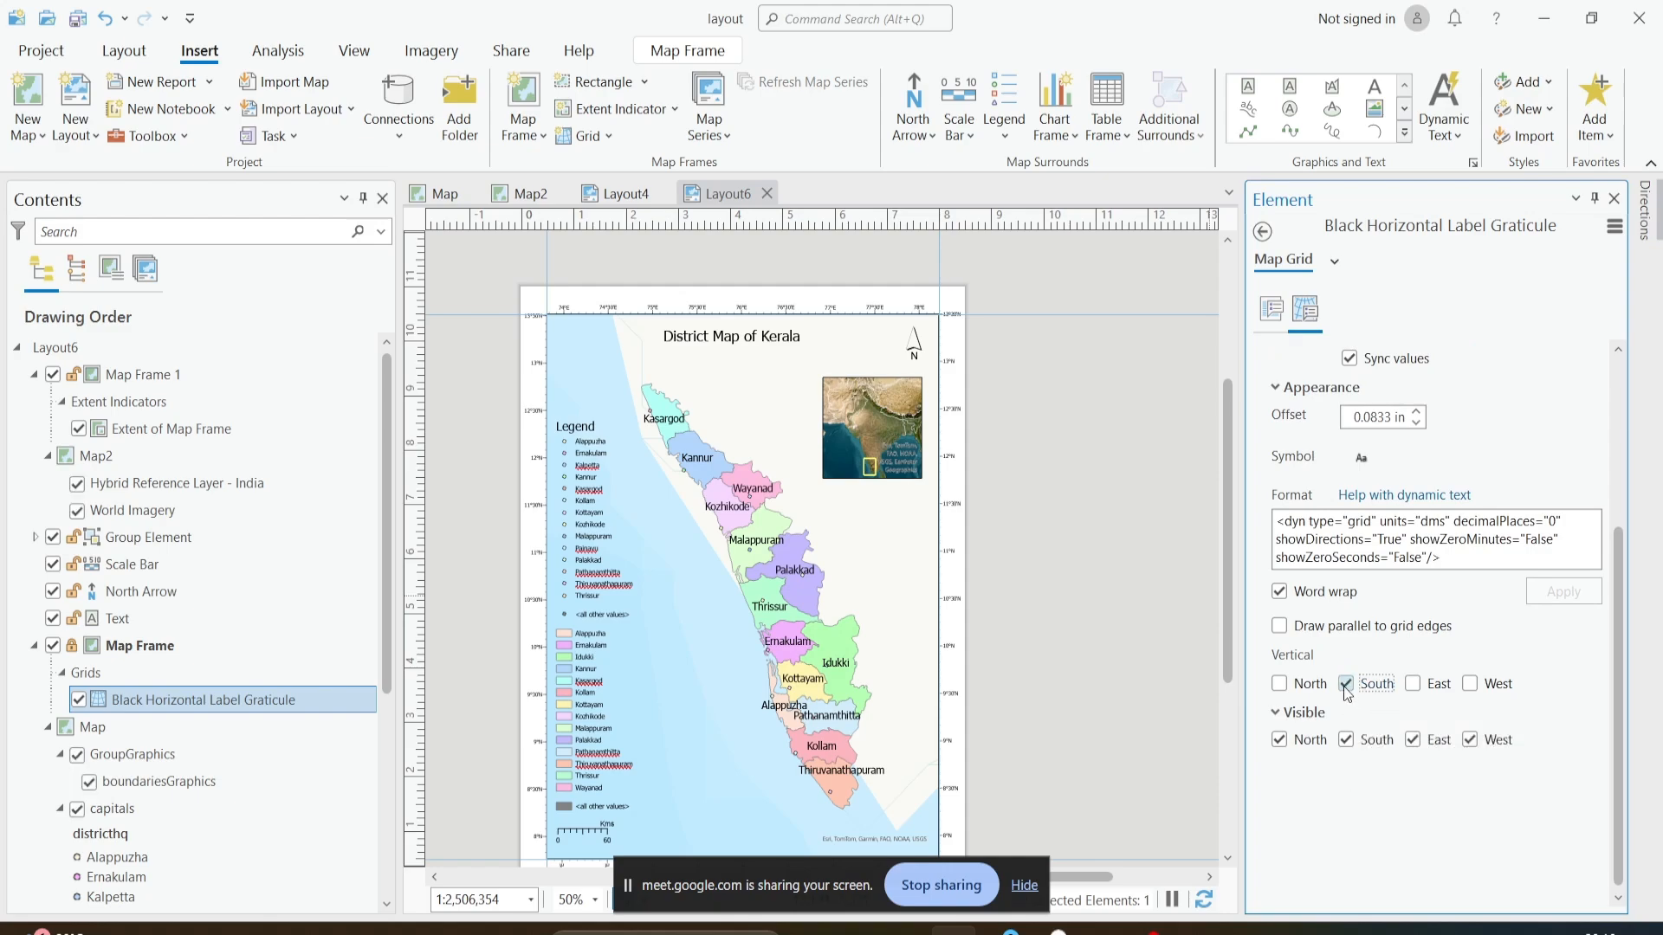
pyautogui.click(1346, 685)
pyautogui.click(1436, 687)
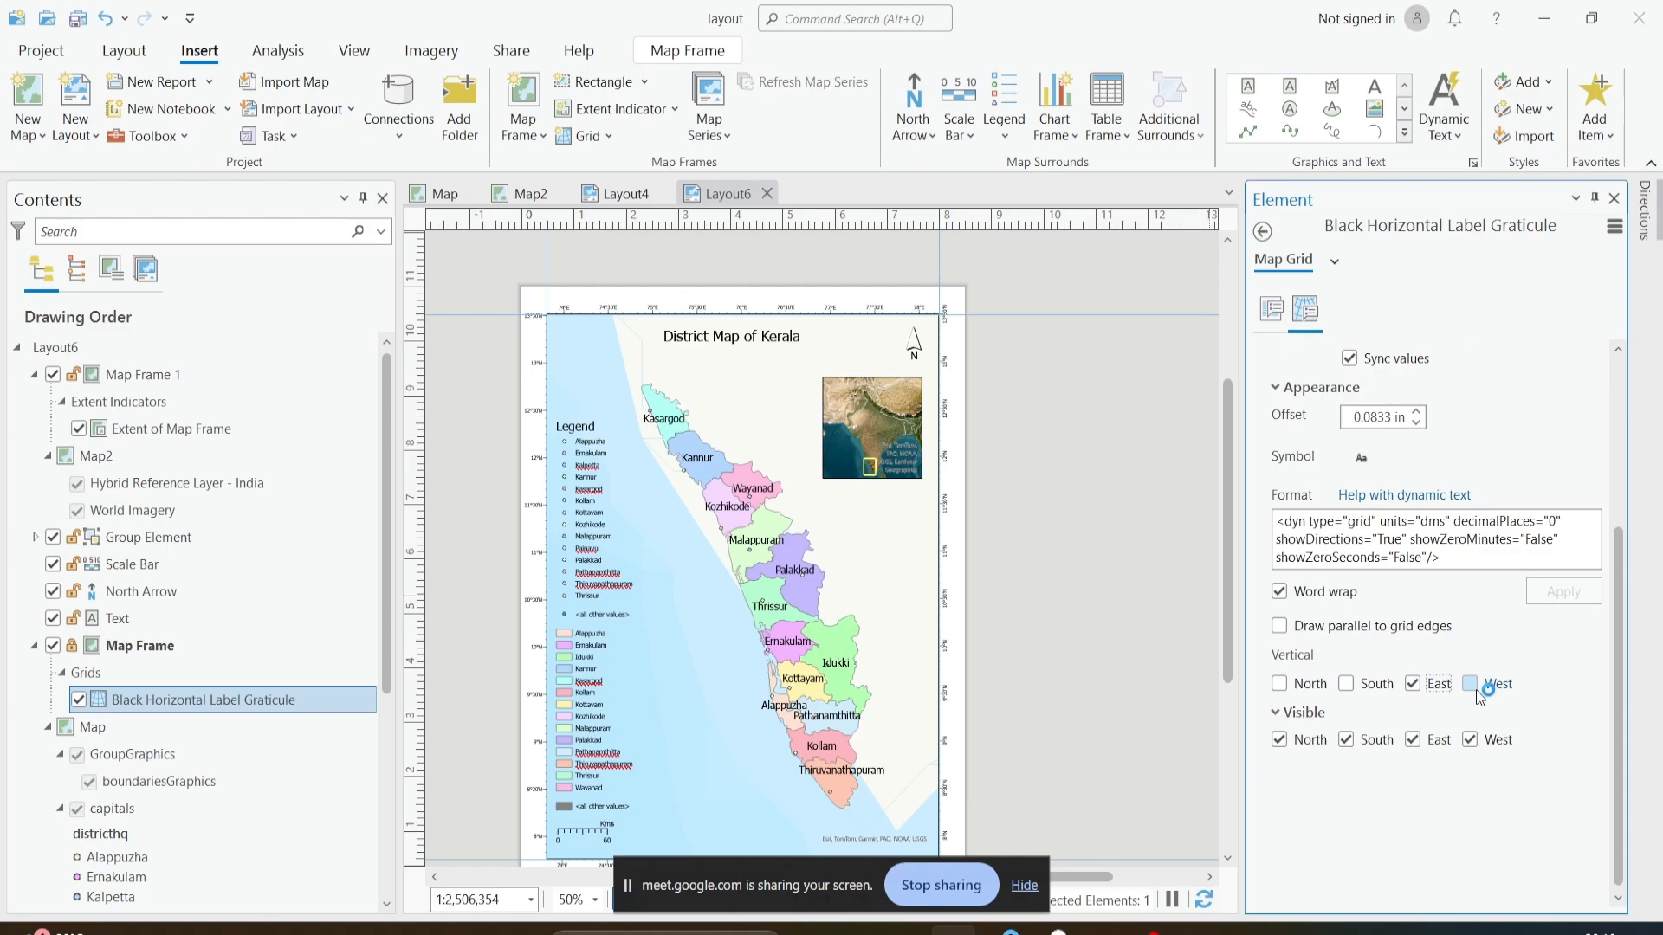
pyautogui.click(1477, 690)
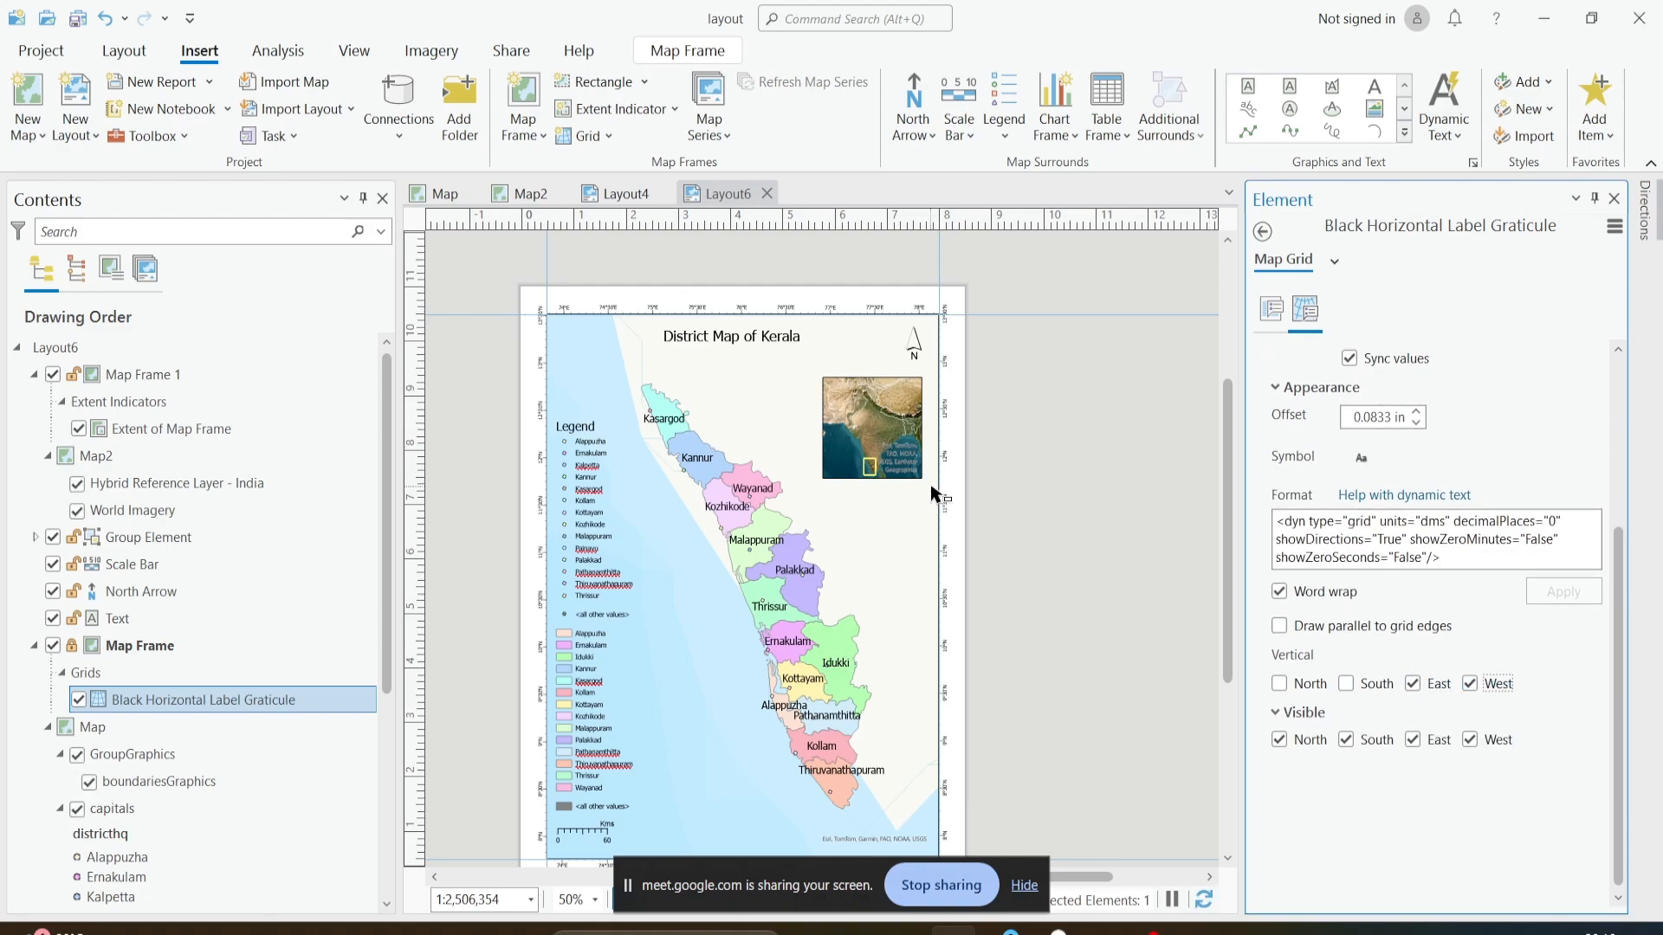
pyautogui.click(1428, 688)
pyautogui.click(1470, 686)
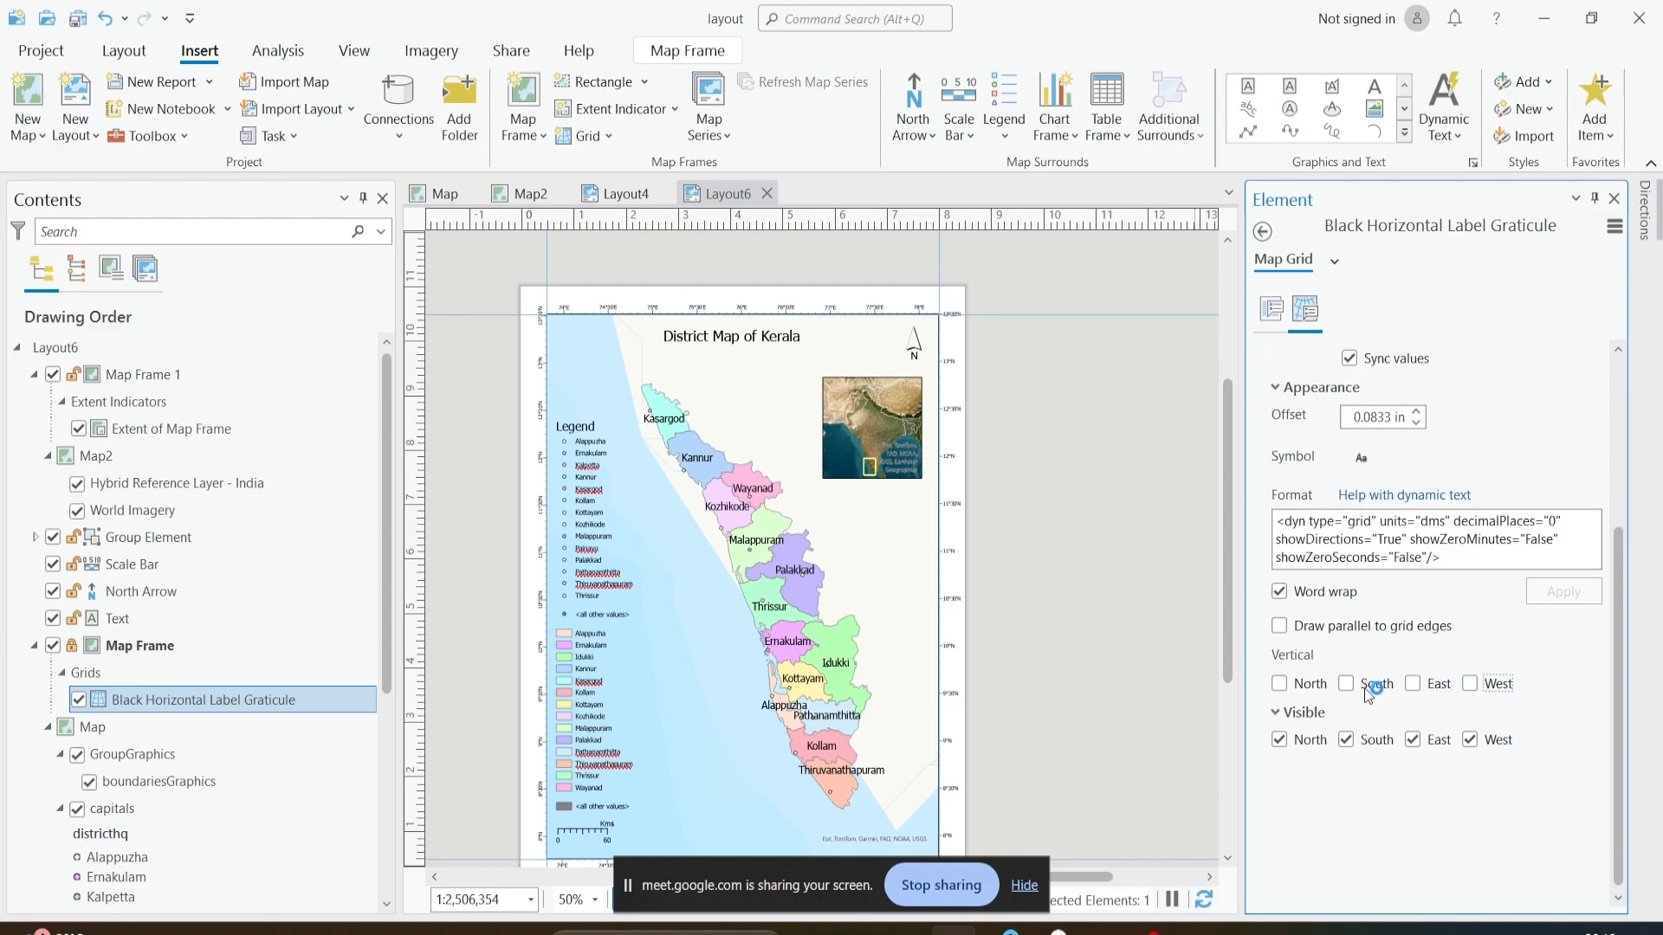
# - Draw the graticule labels parallel to the grid edges and check them on the whole layout page
pyautogui.click(1281, 627)
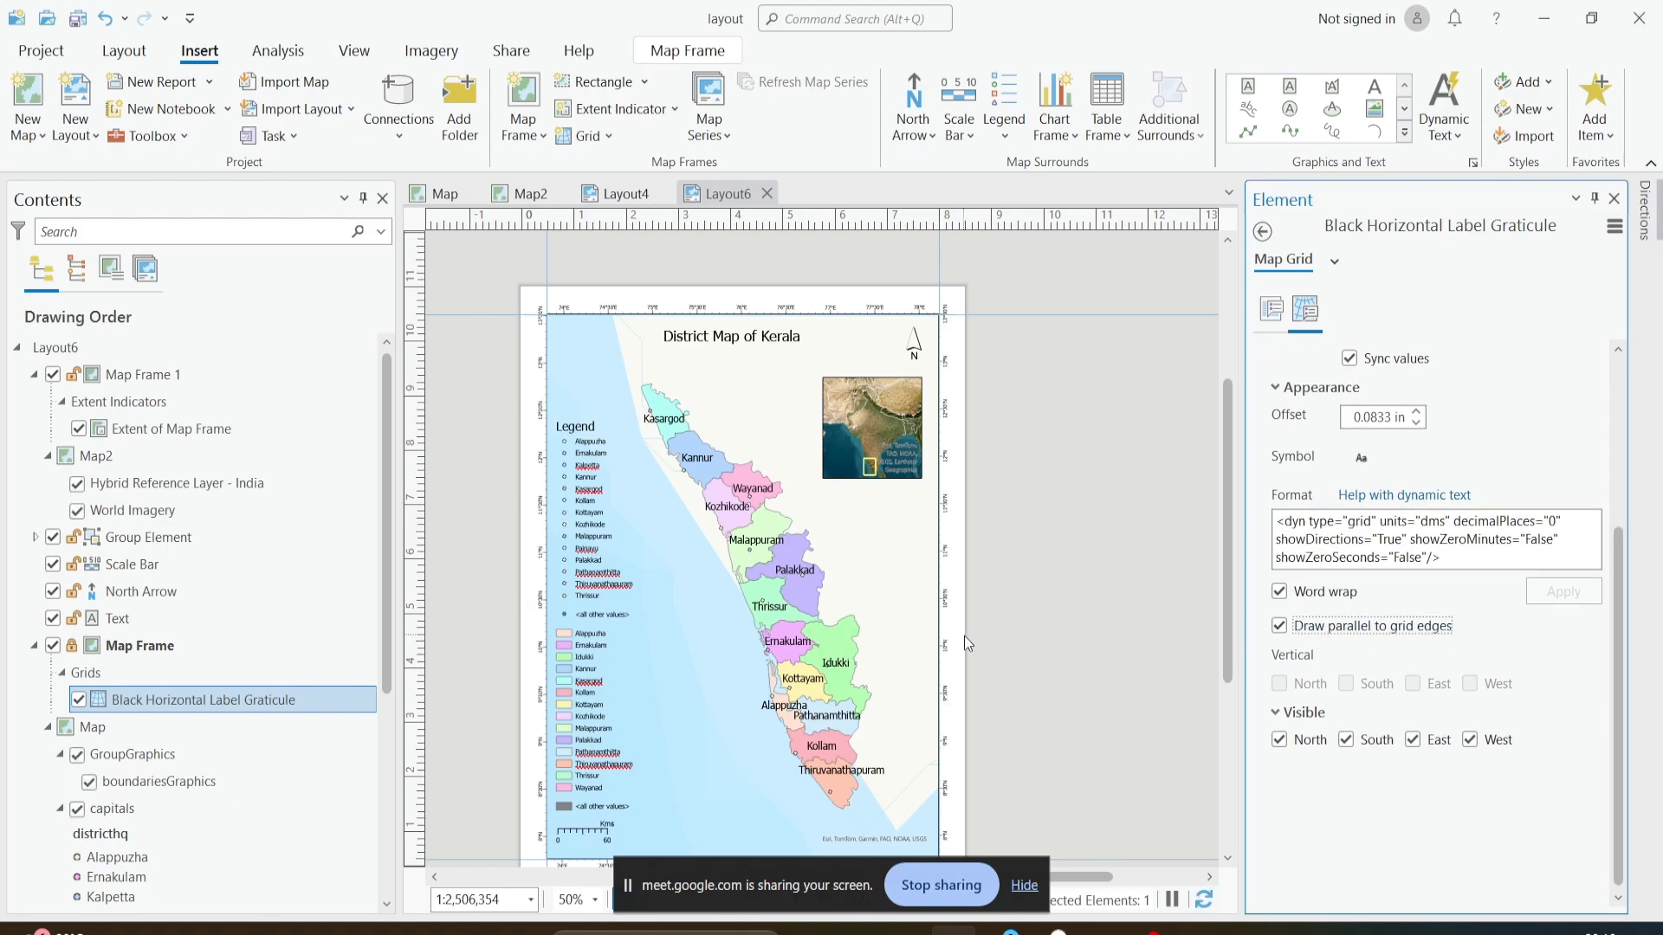
pyautogui.scroll(-2, 988, 645)
pyautogui.moveTo(1007, 653); pyautogui.dragTo(1054, 578)
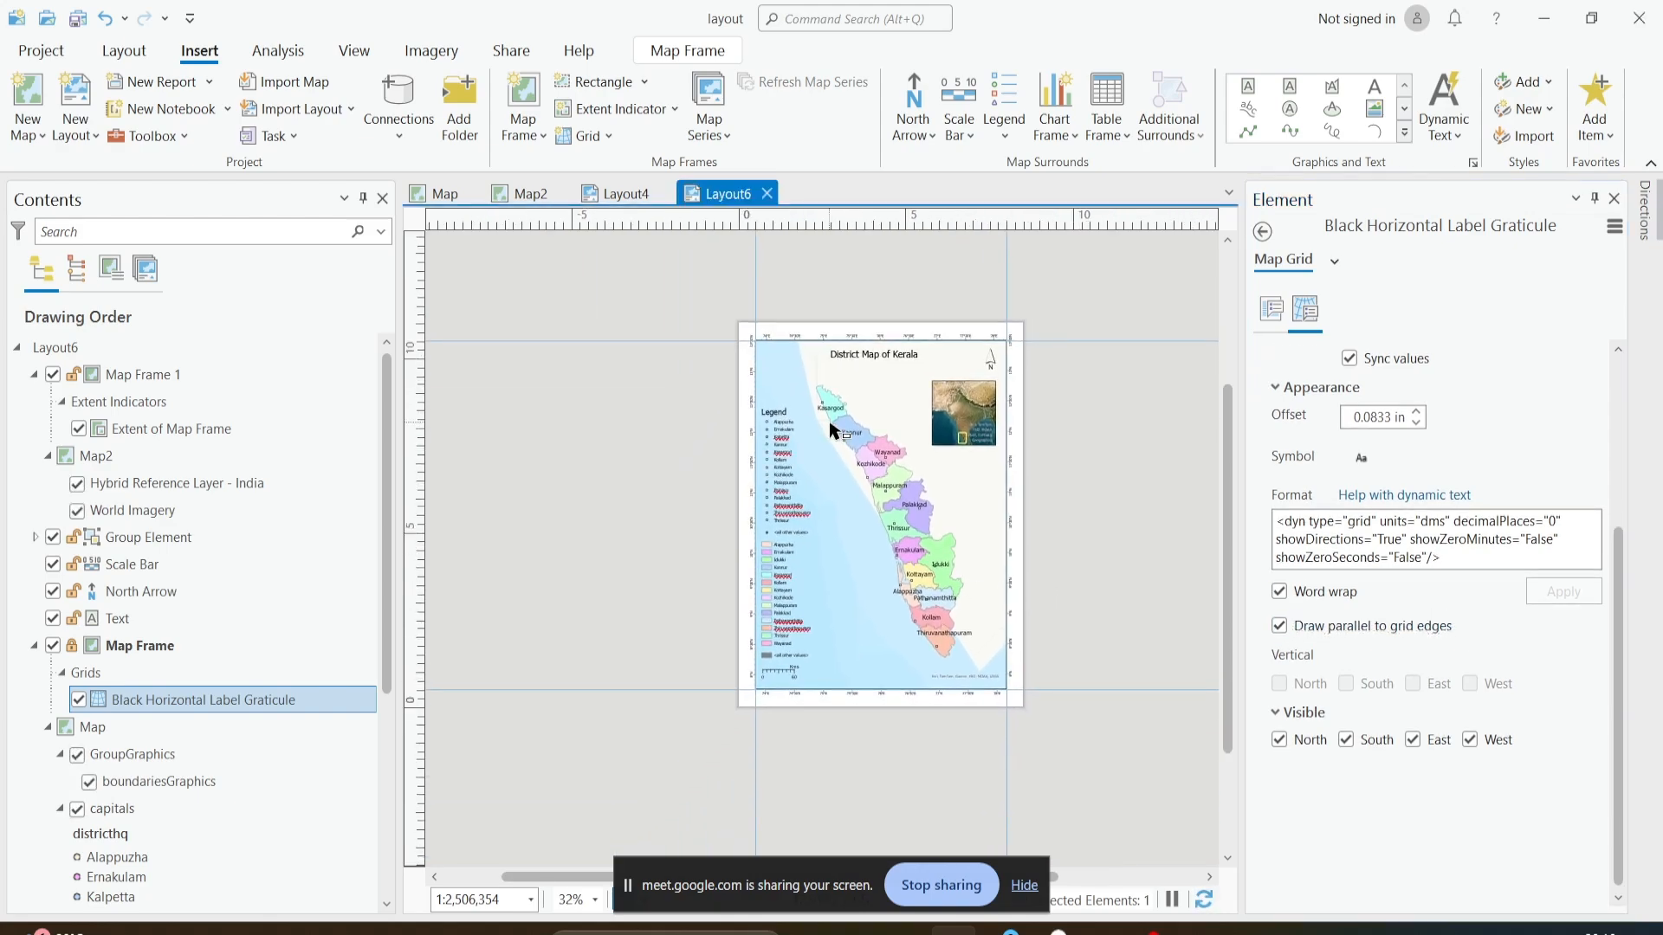
pyautogui.scroll(5, 1351, 438)
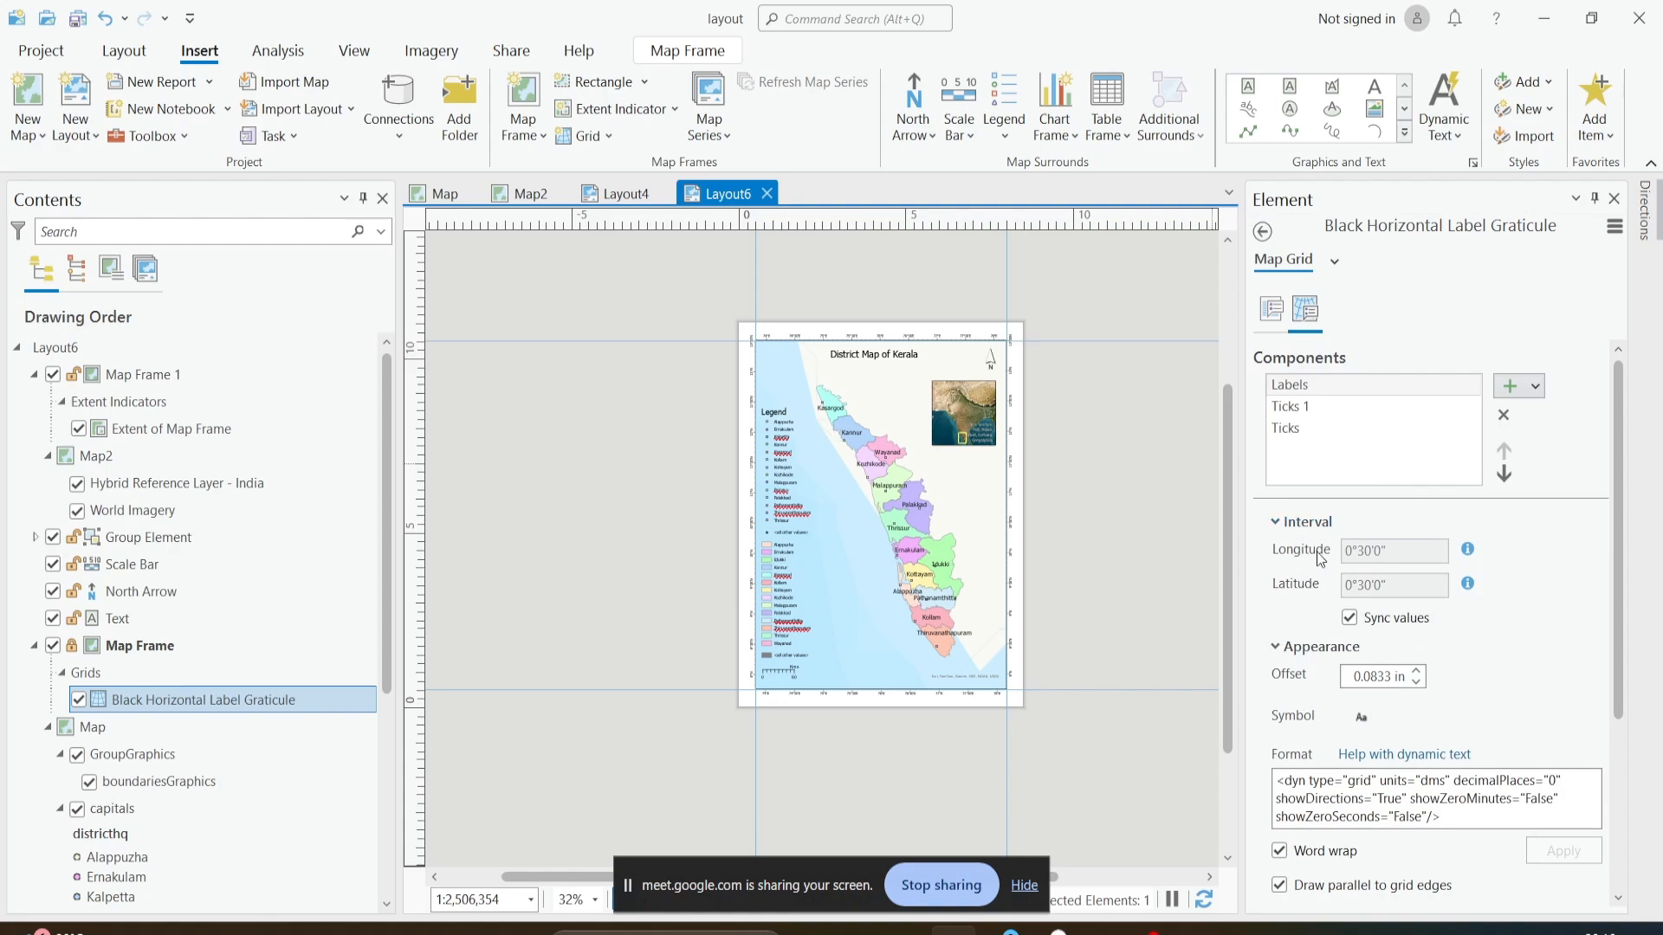
# - Turn off automatic adjustment of the graticule's interval
pyautogui.click(1271, 305)
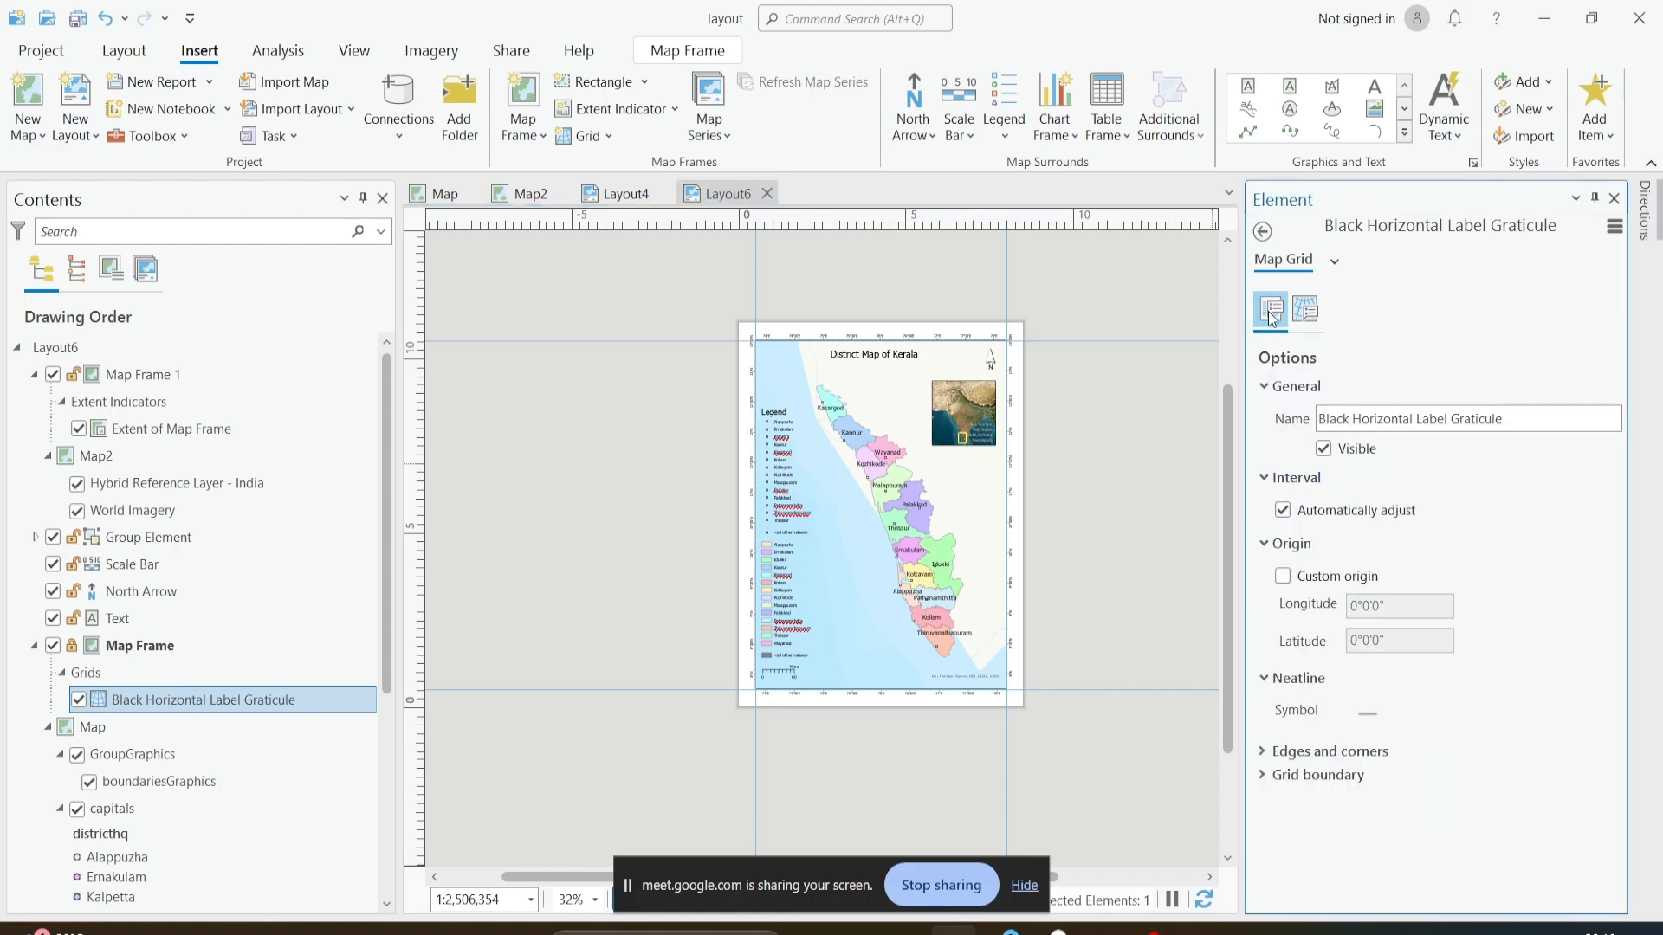
pyautogui.click(1283, 511)
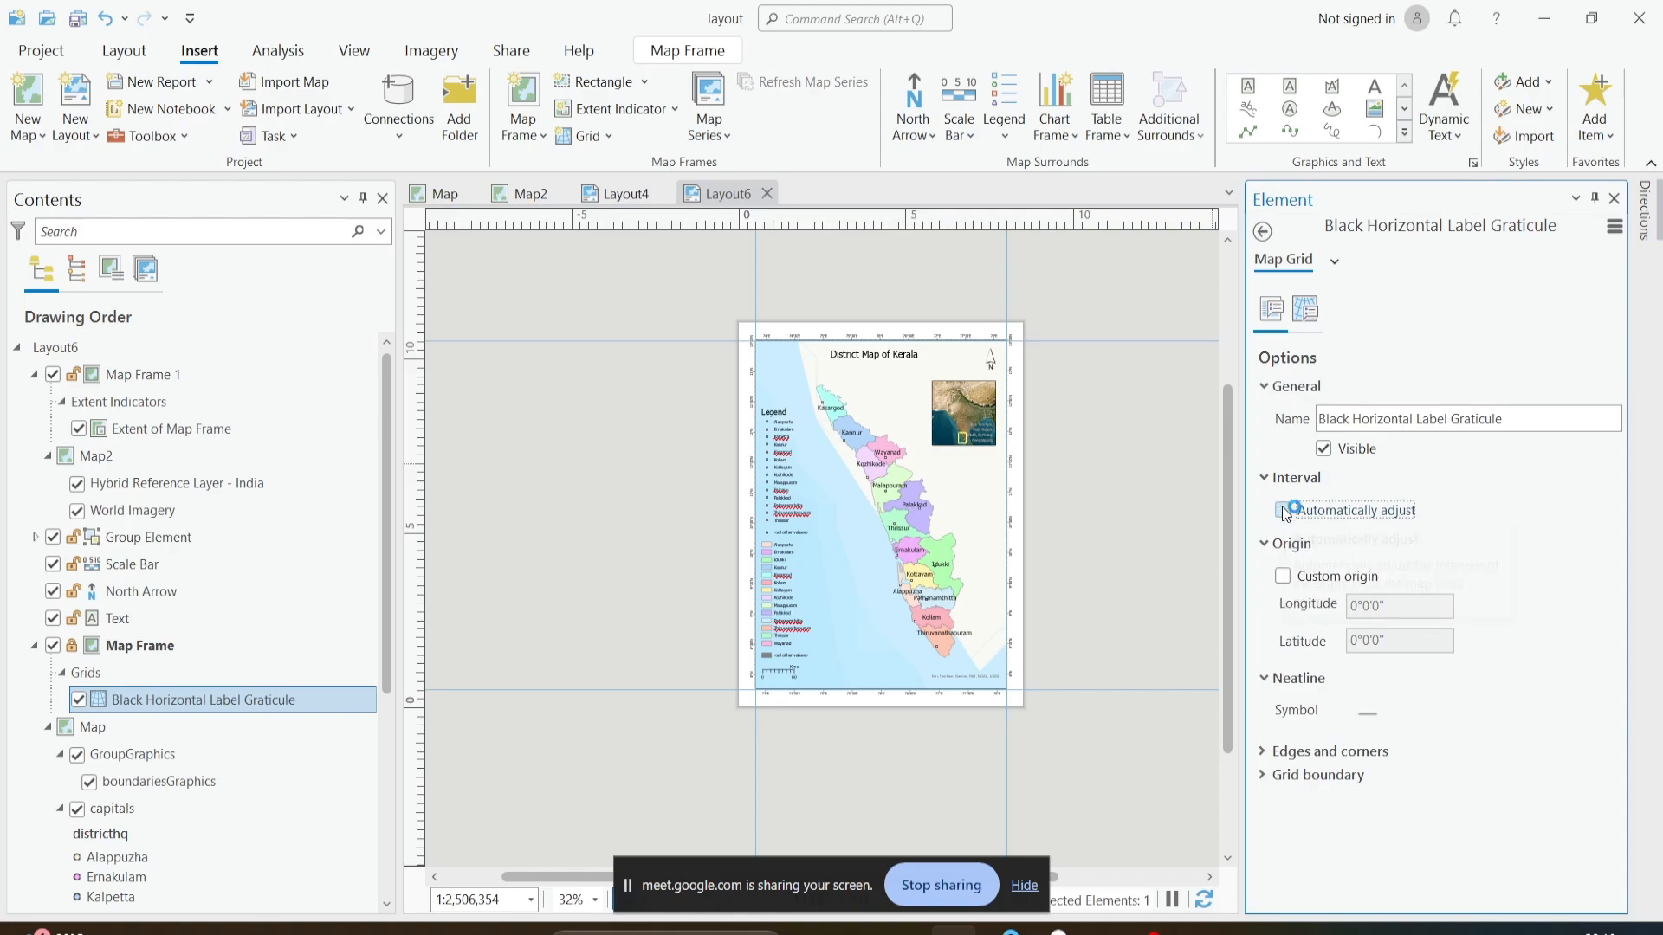
# - Review the graticule's component intervals and label settings, and its options for edges, corners and grid boundary
pyautogui.click(1305, 309)
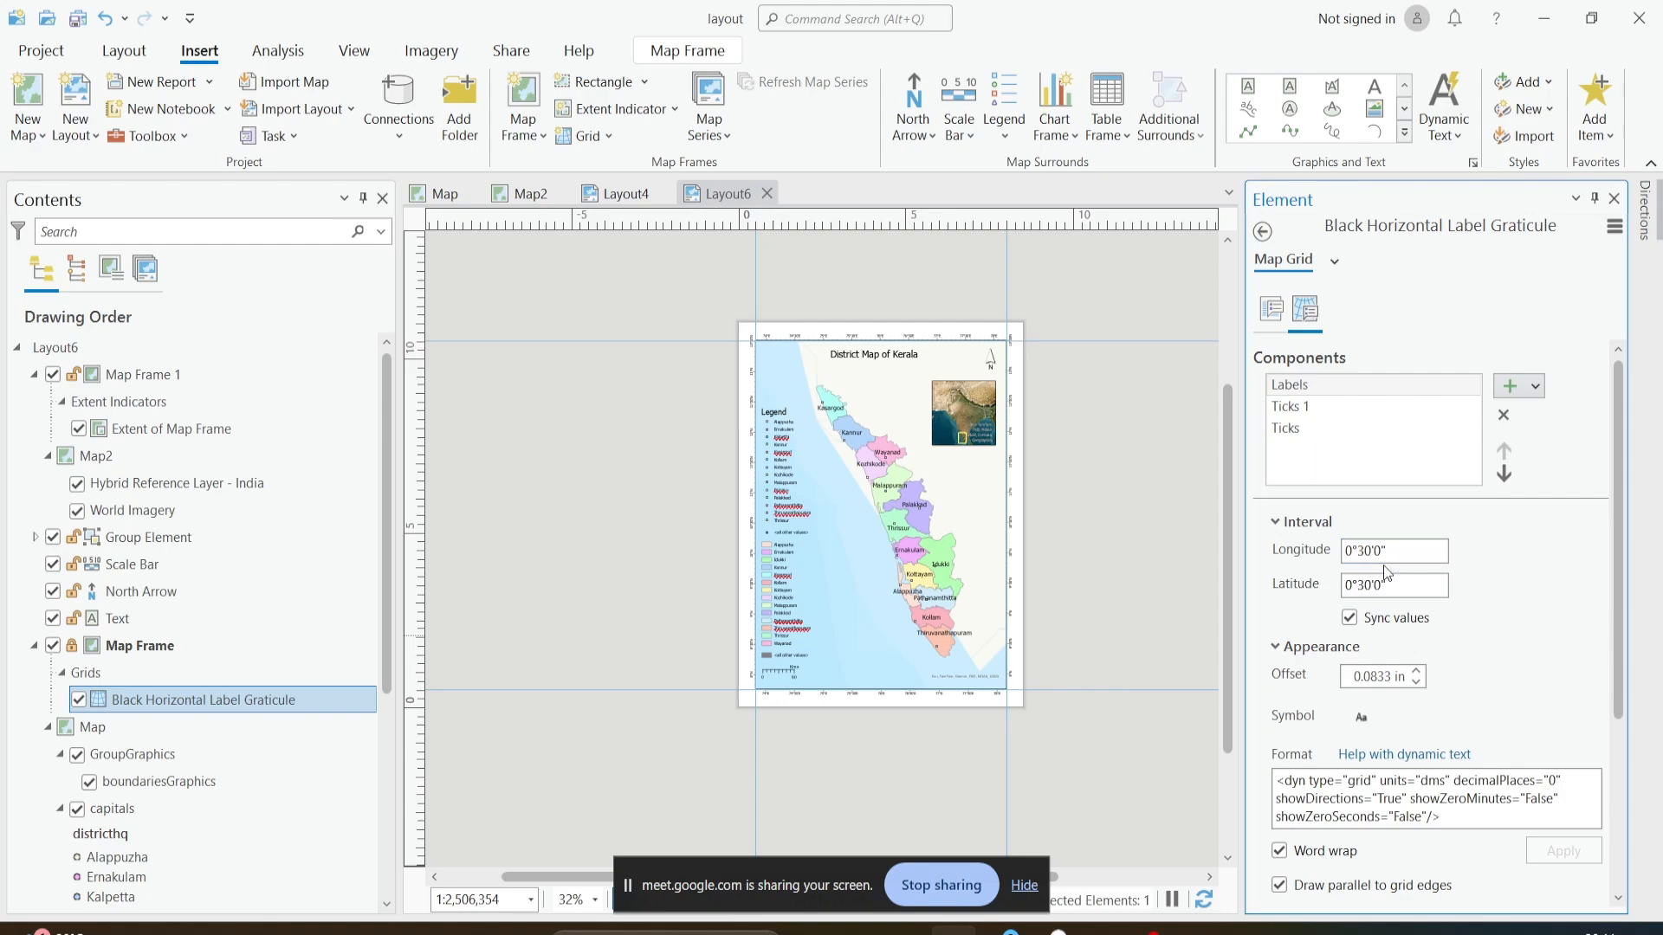
pyautogui.scroll(-5, 1473, 641)
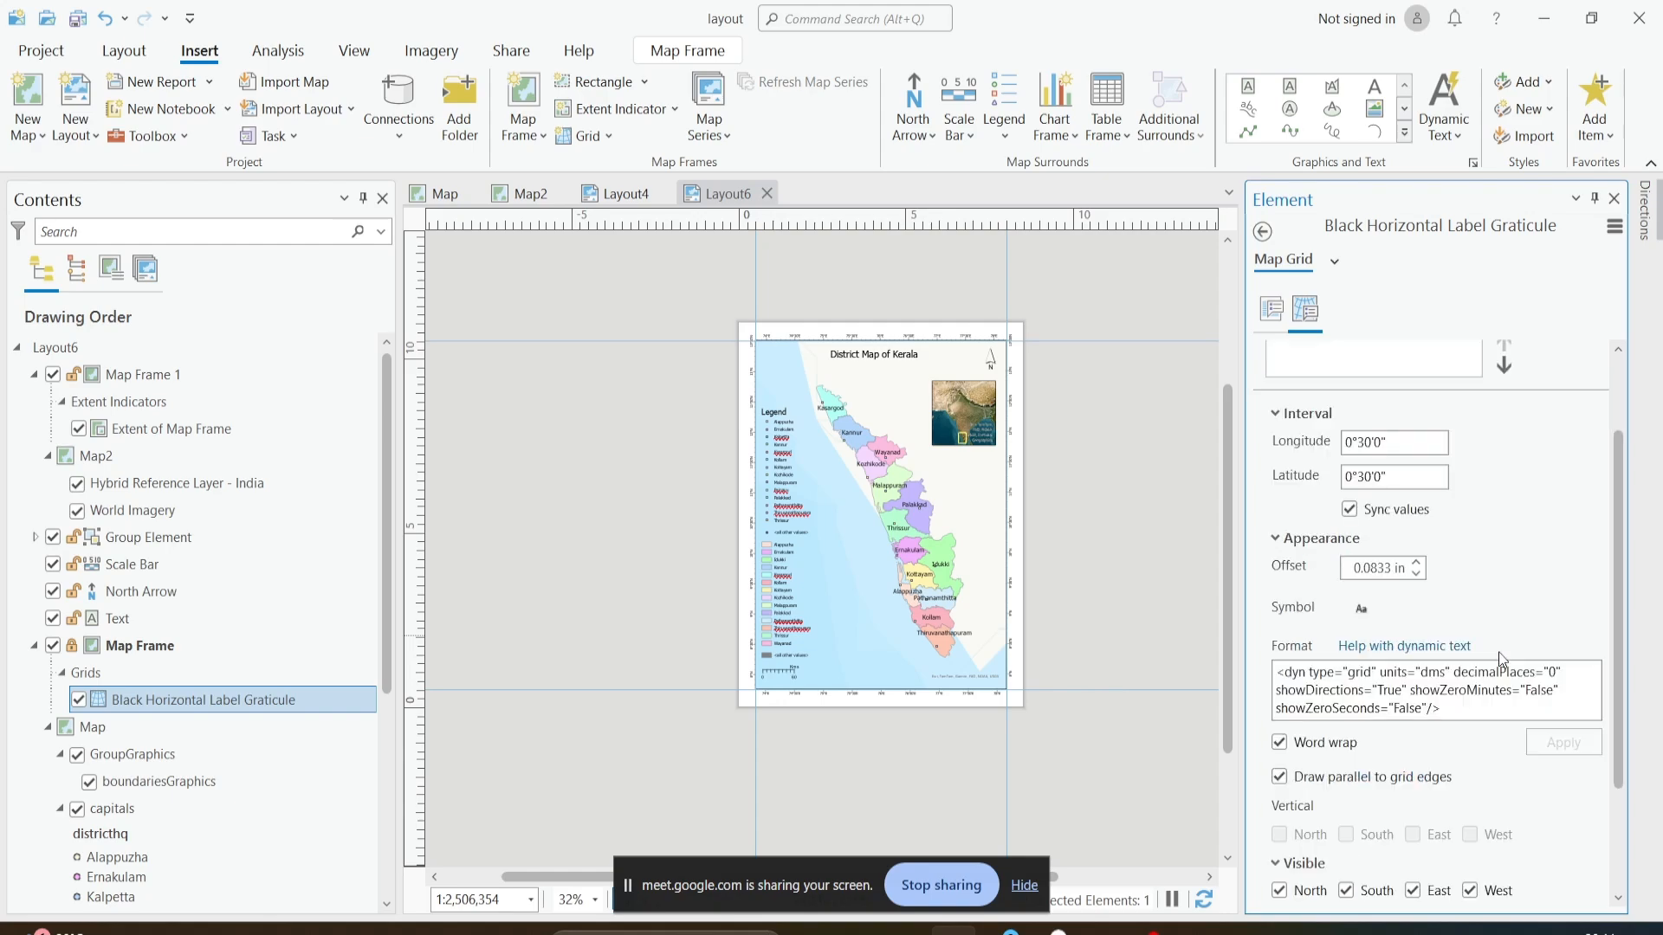
pyautogui.scroll(4, 1501, 664)
pyautogui.scroll(1, 1501, 663)
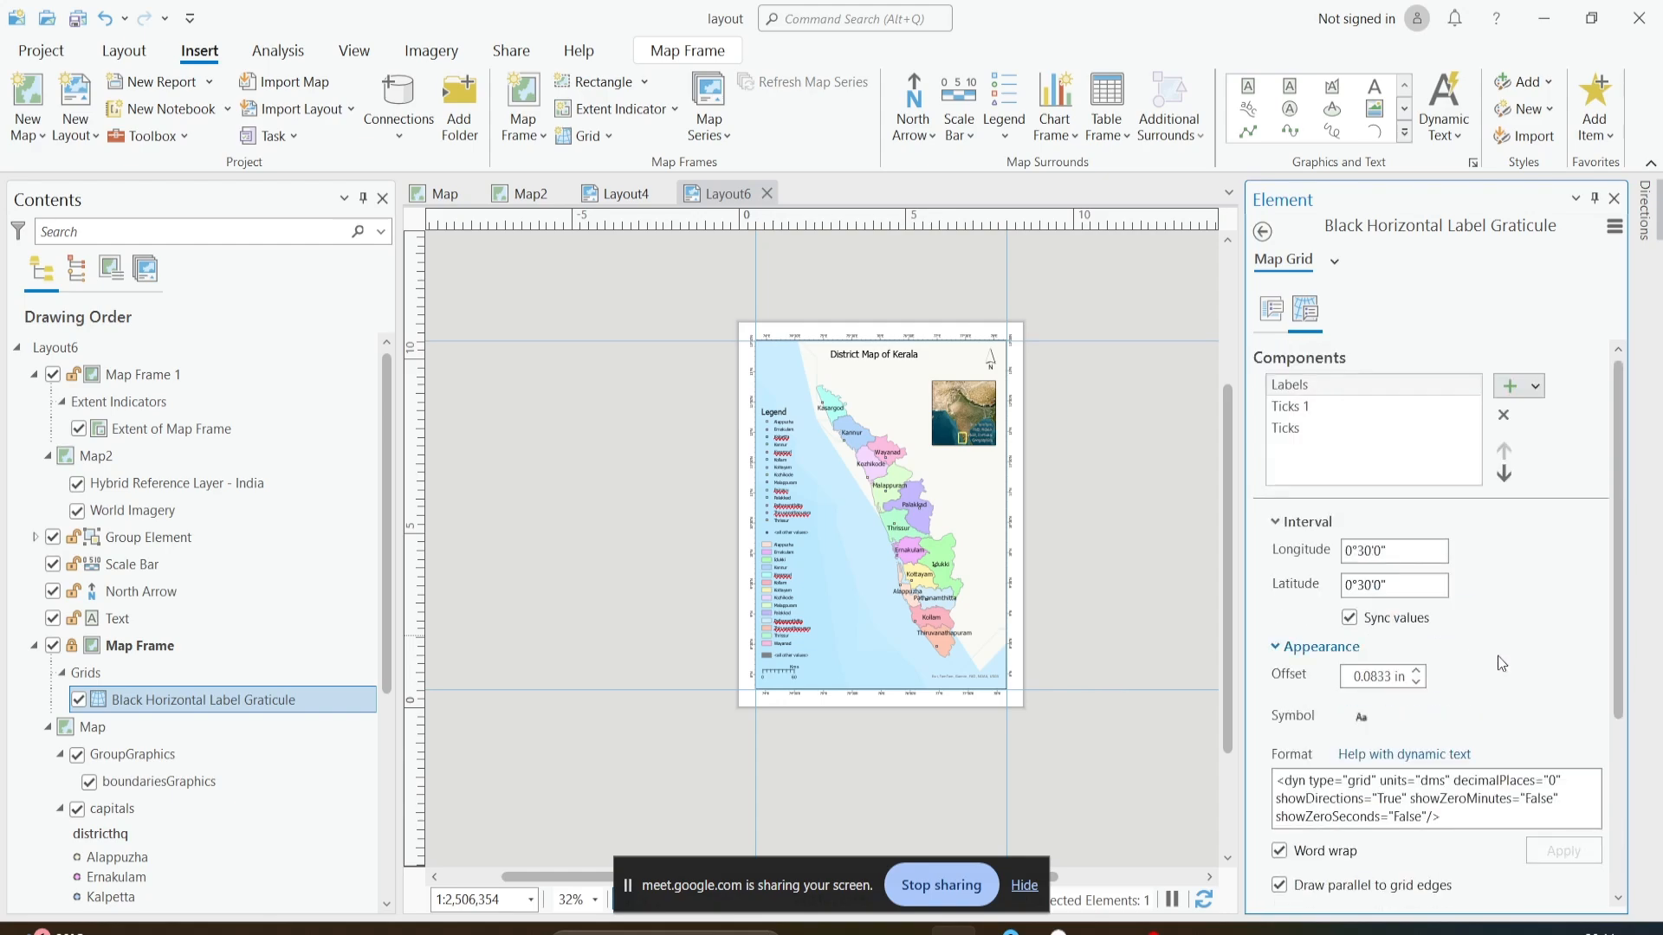
pyautogui.click(1271, 308)
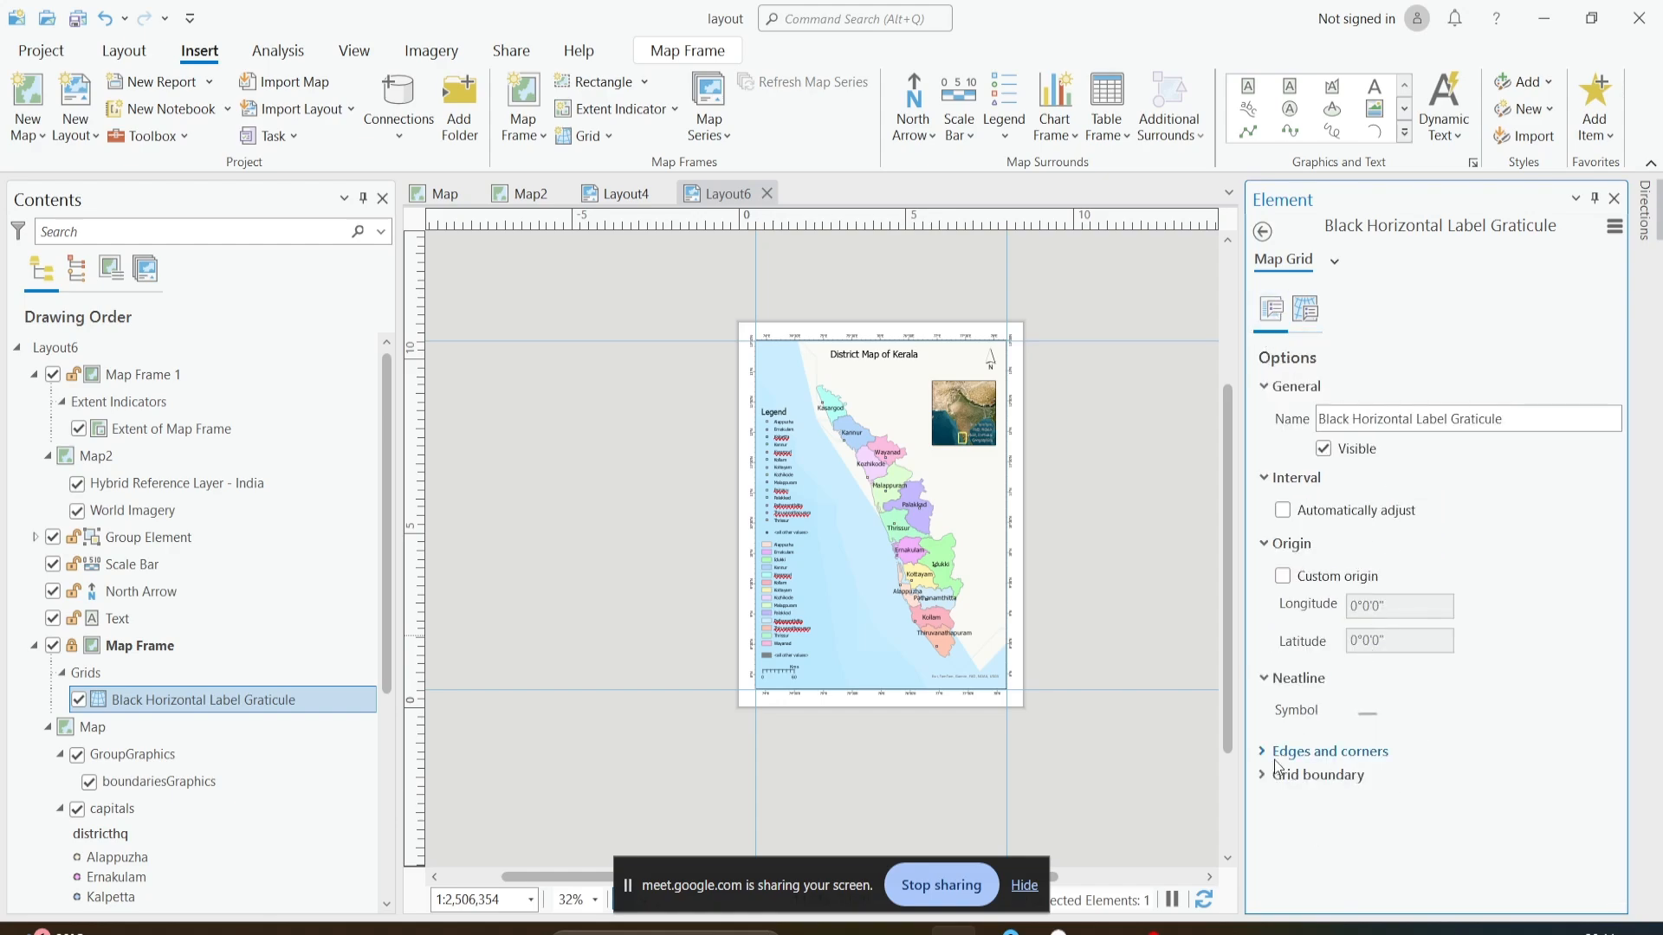
pyautogui.click(1299, 753)
pyautogui.click(1300, 879)
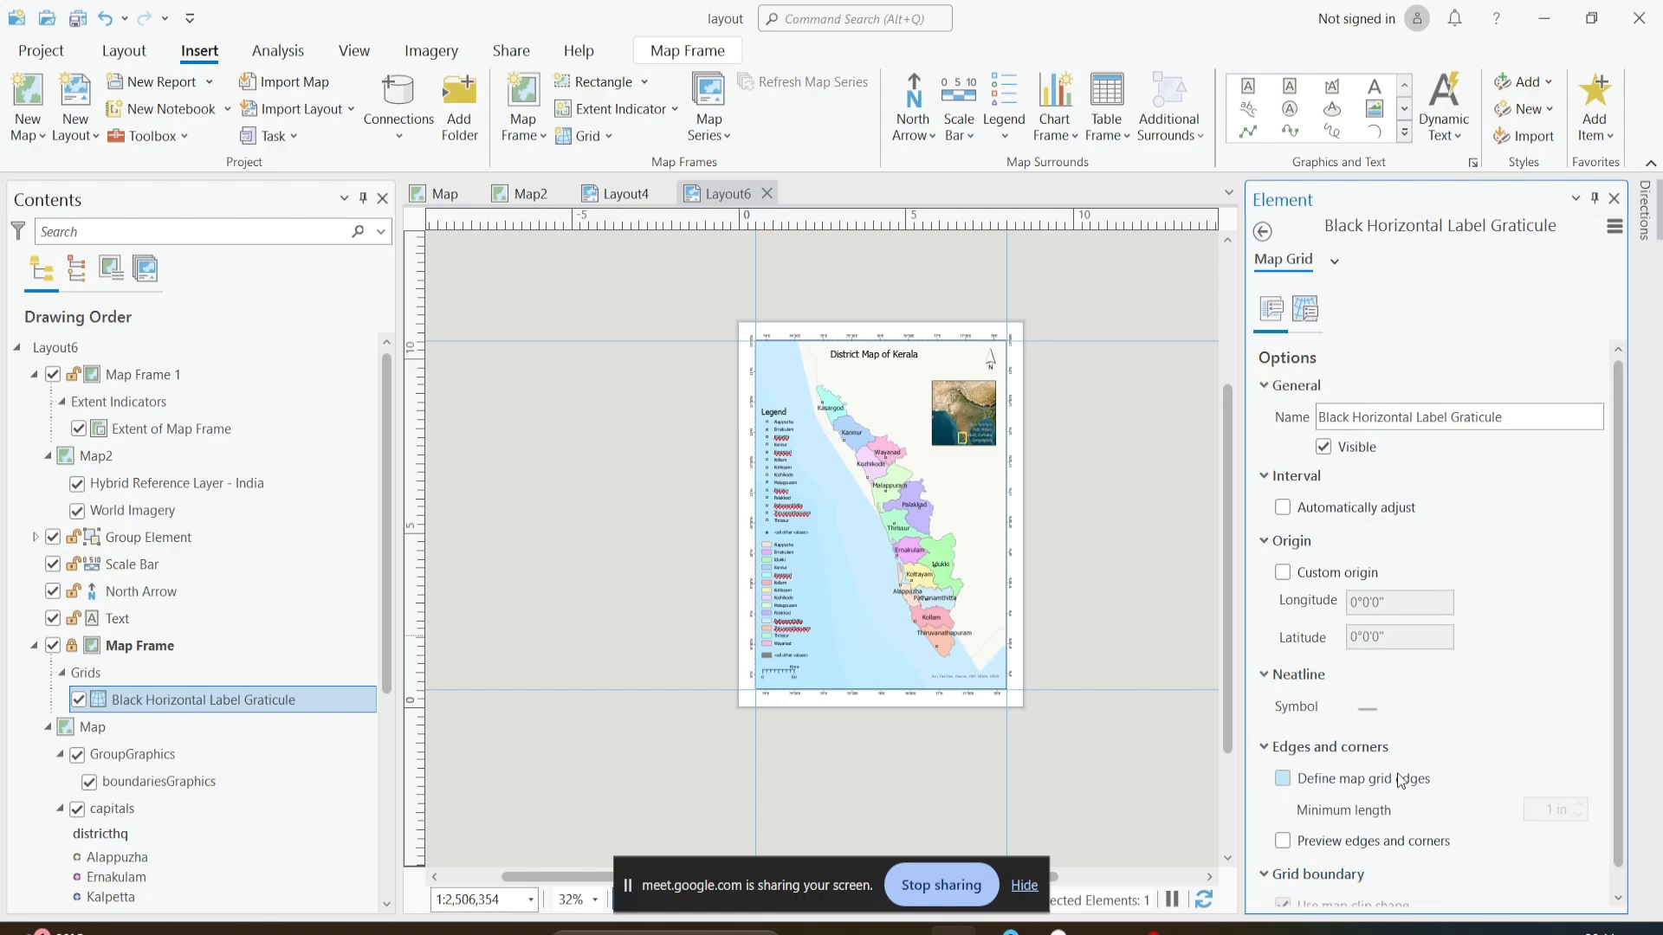
pyautogui.scroll(2, 1196, 678)
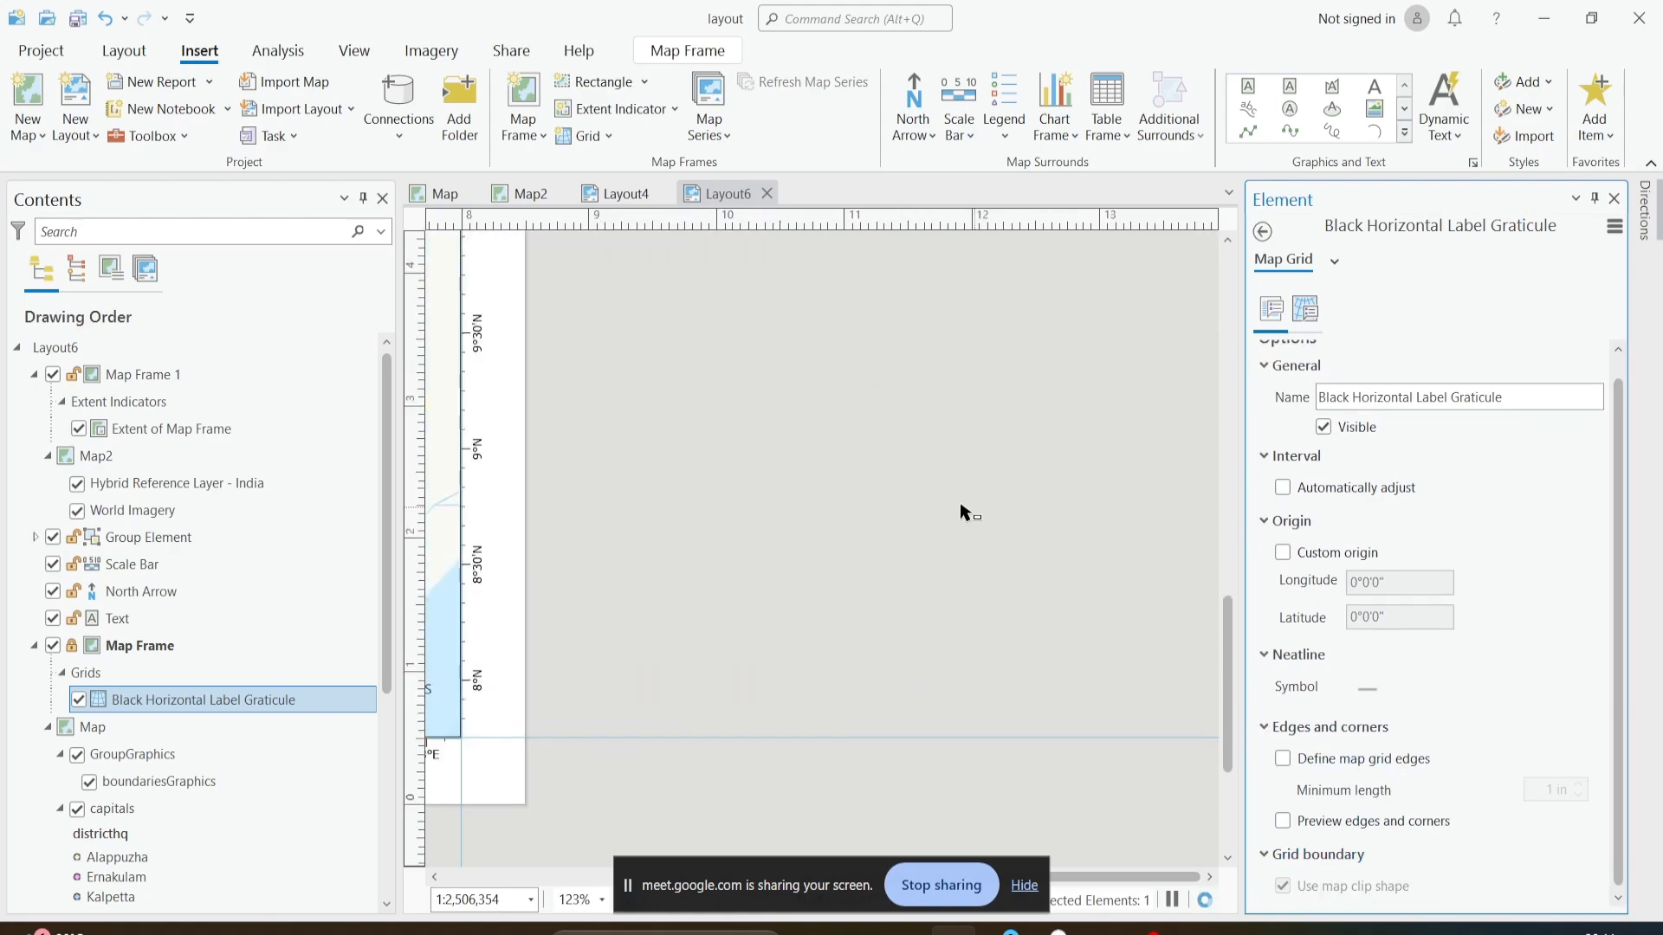
pyautogui.scroll(-2, 962, 511)
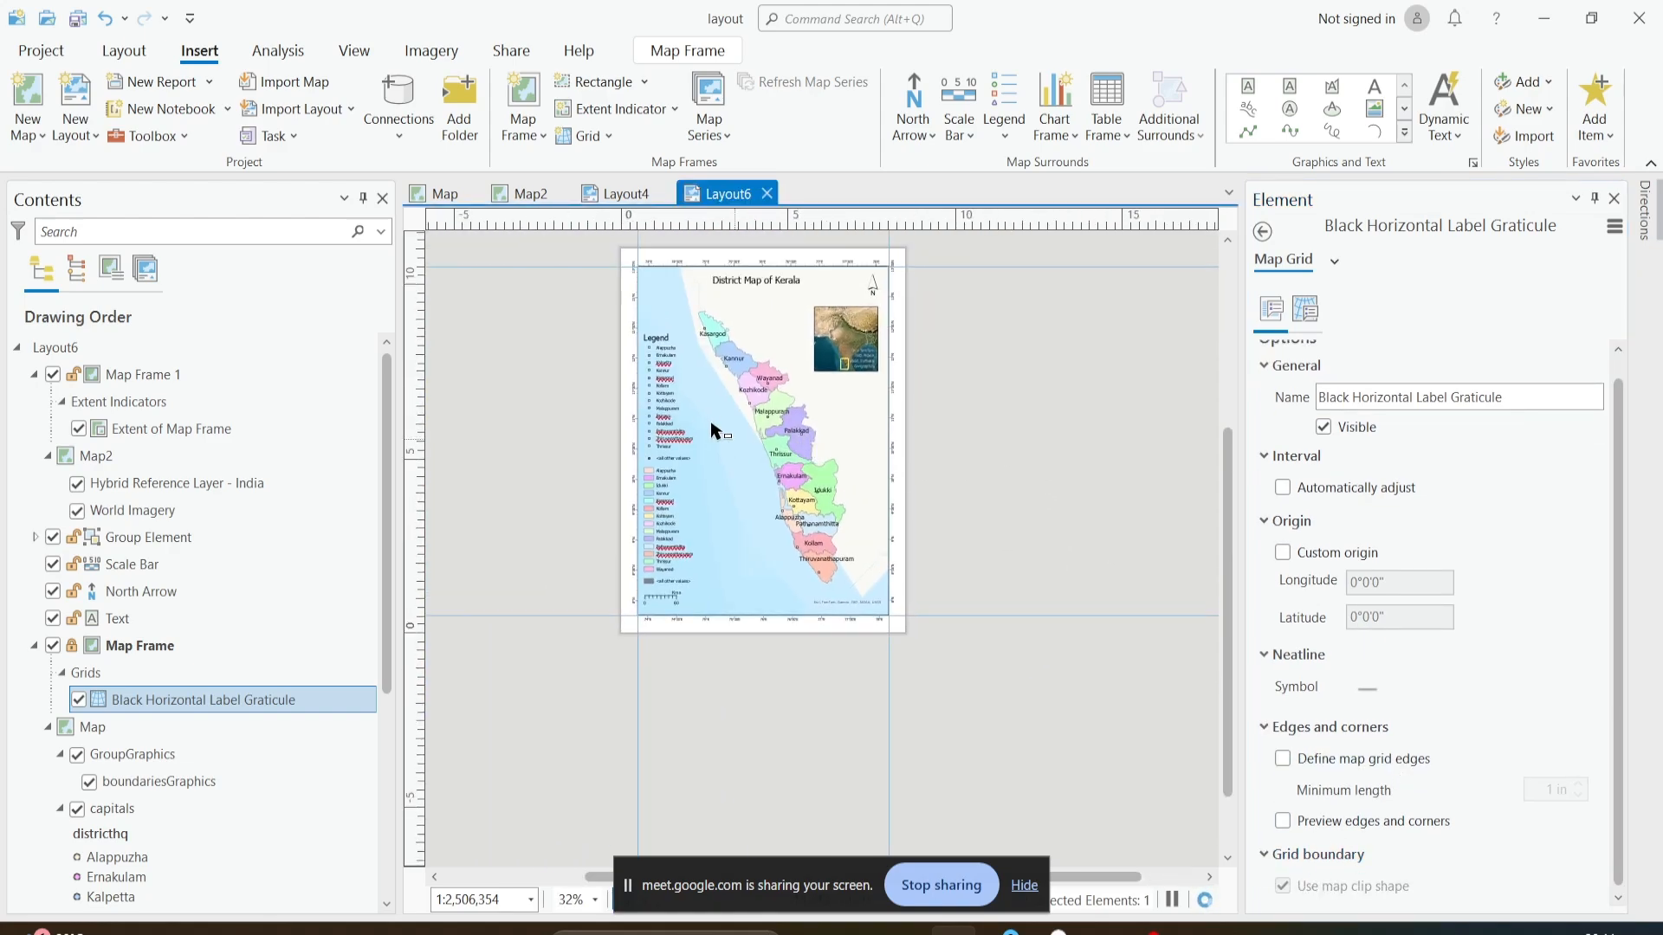
# - Give the legend group a white background and deselect it to check the result on the page
pyautogui.click(690, 408)
pyautogui.click(680, 407)
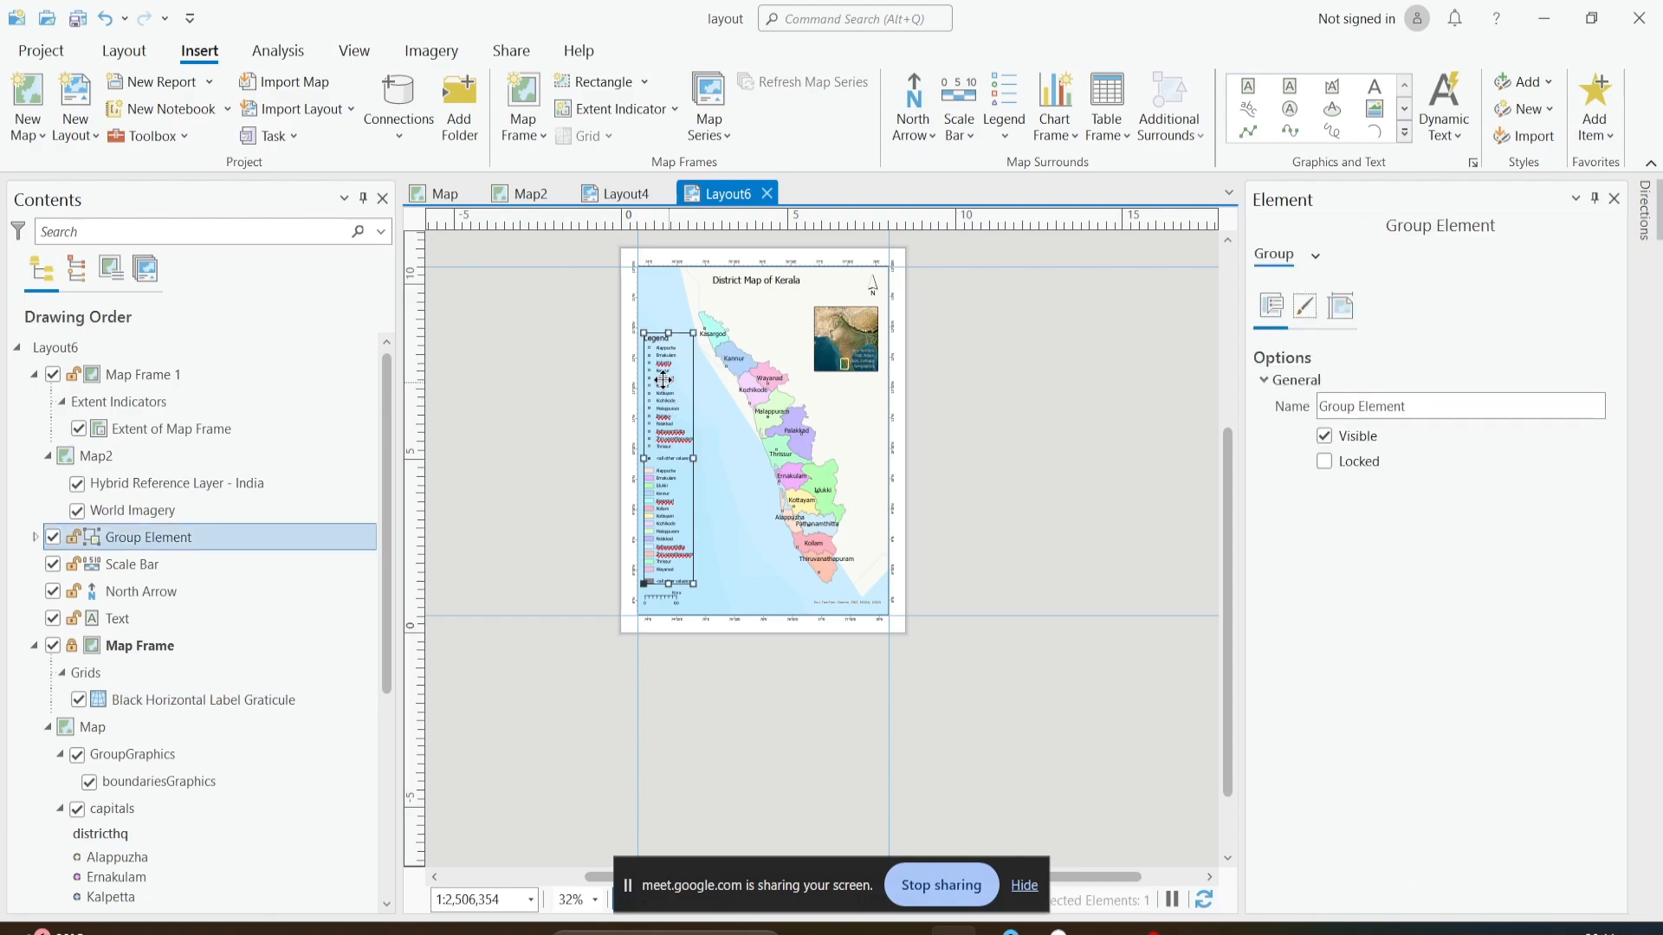
pyautogui.click(1304, 313)
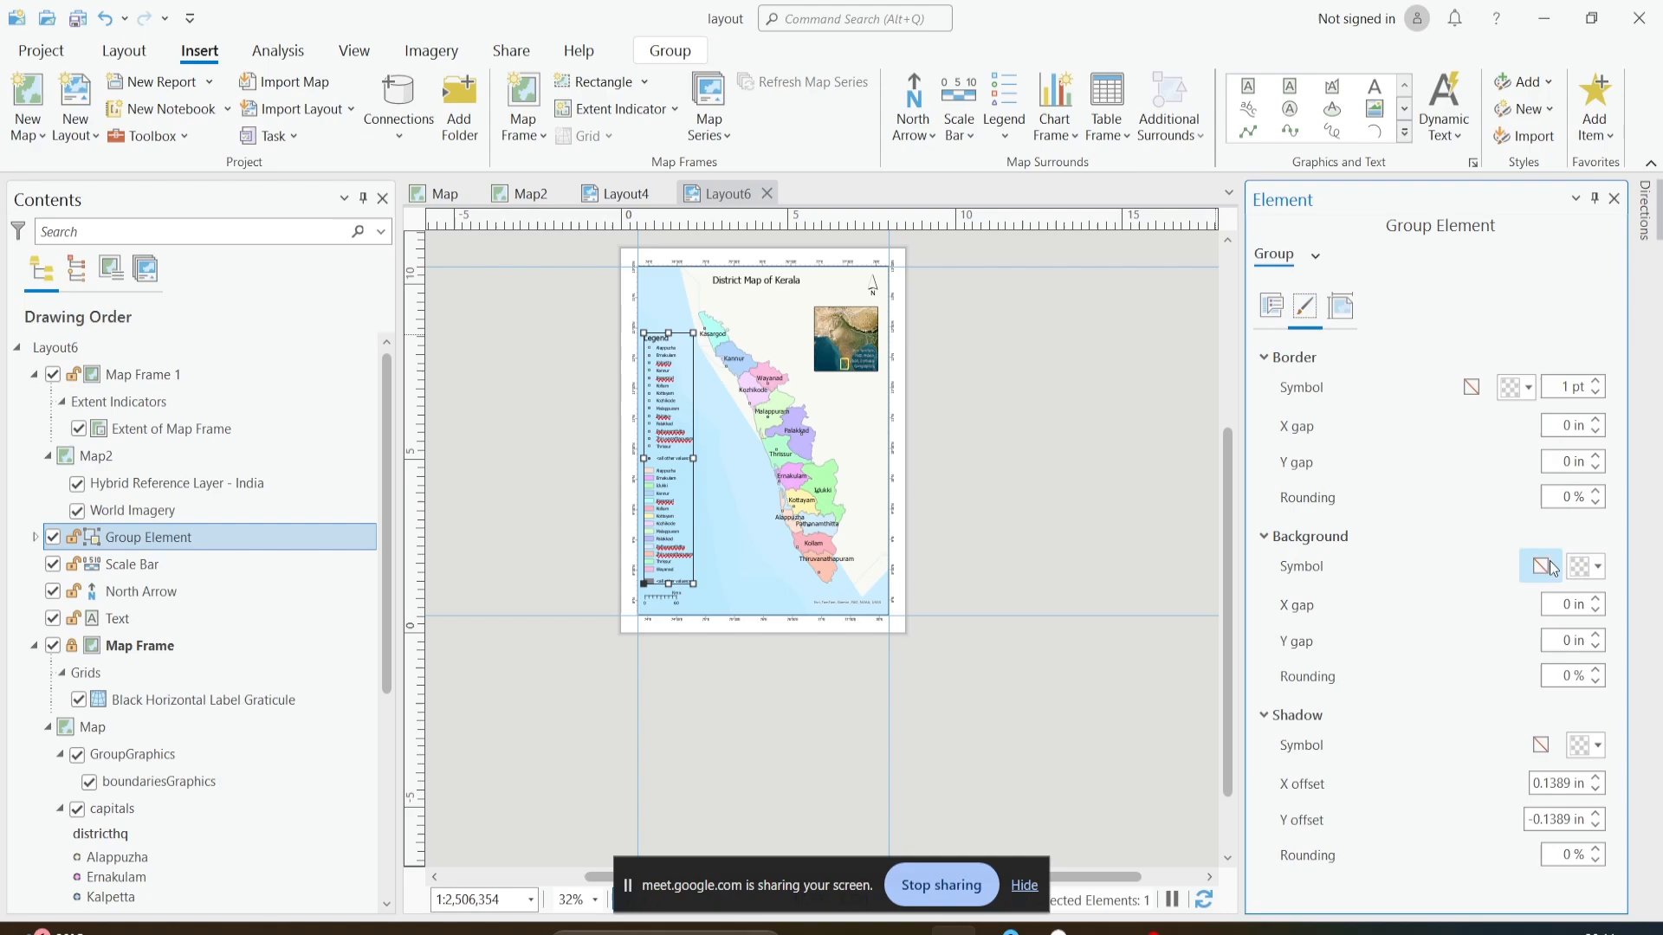
pyautogui.click(1588, 576)
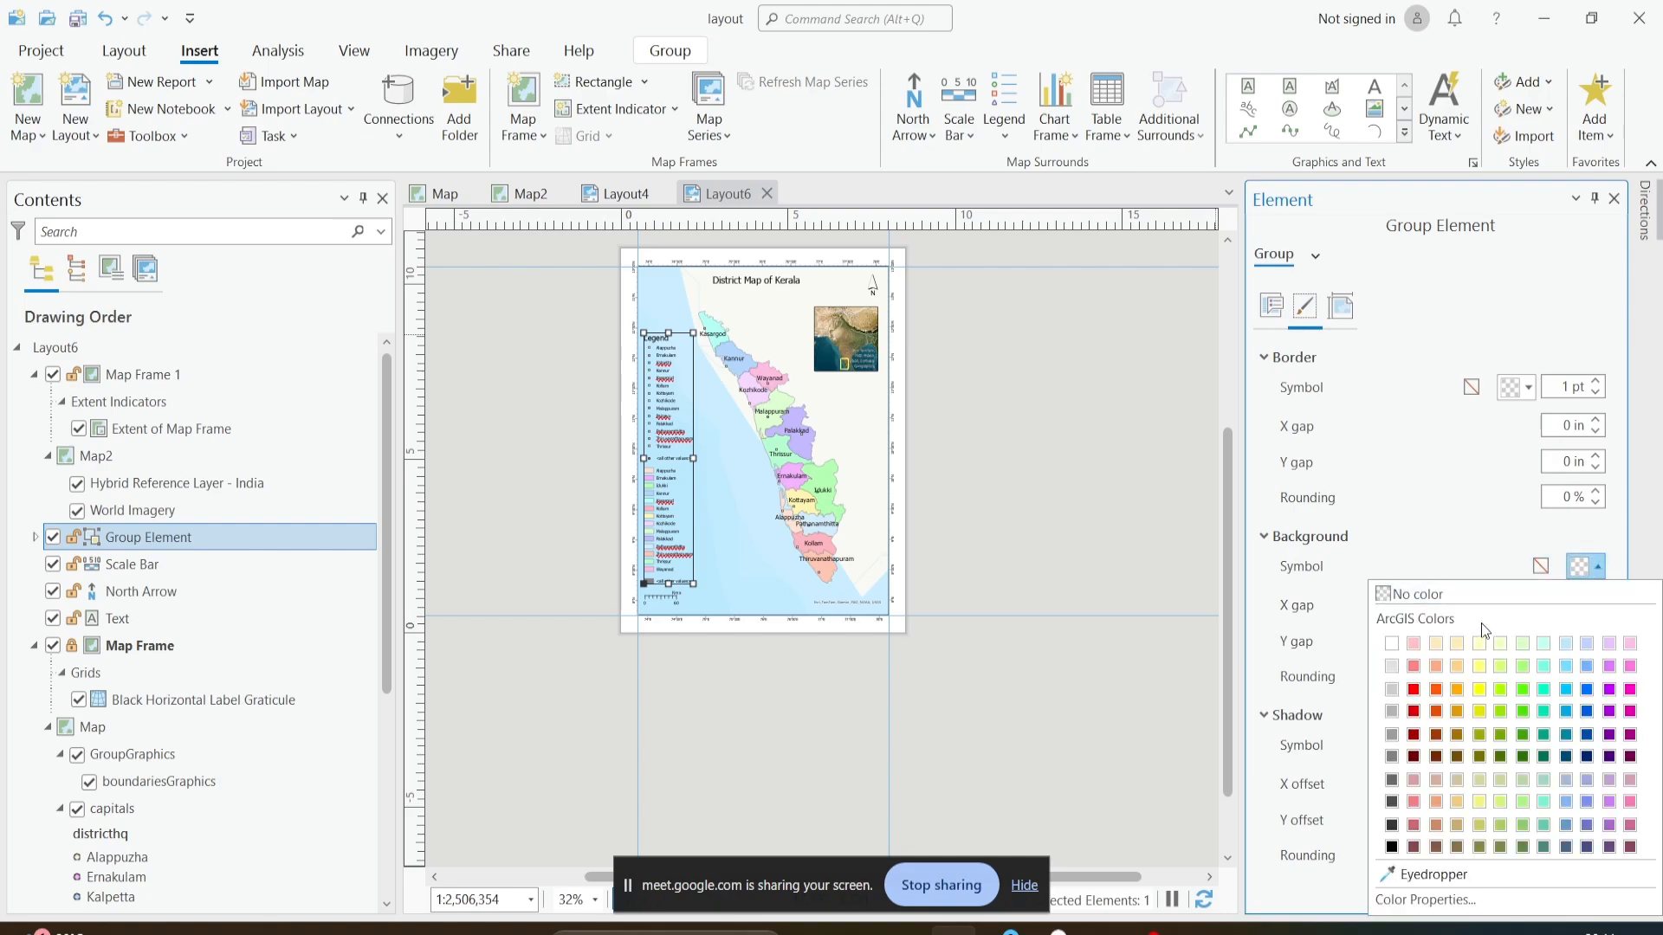
pyautogui.click(1400, 651)
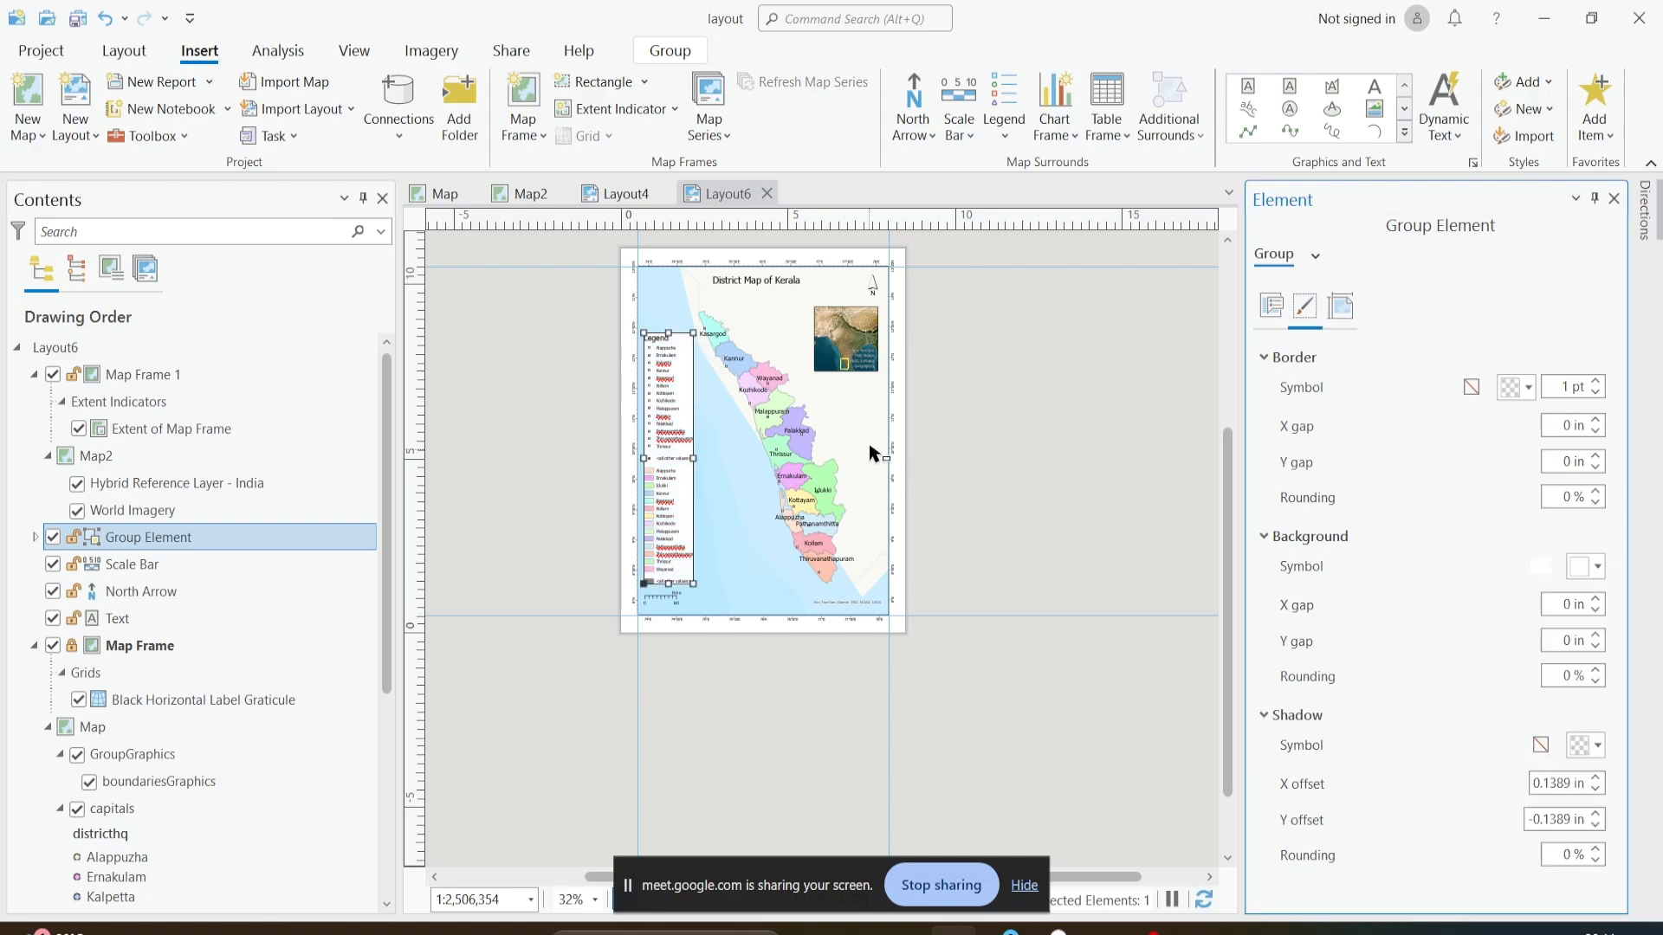
pyautogui.scroll(4, 917, 419)
pyautogui.click(916, 419)
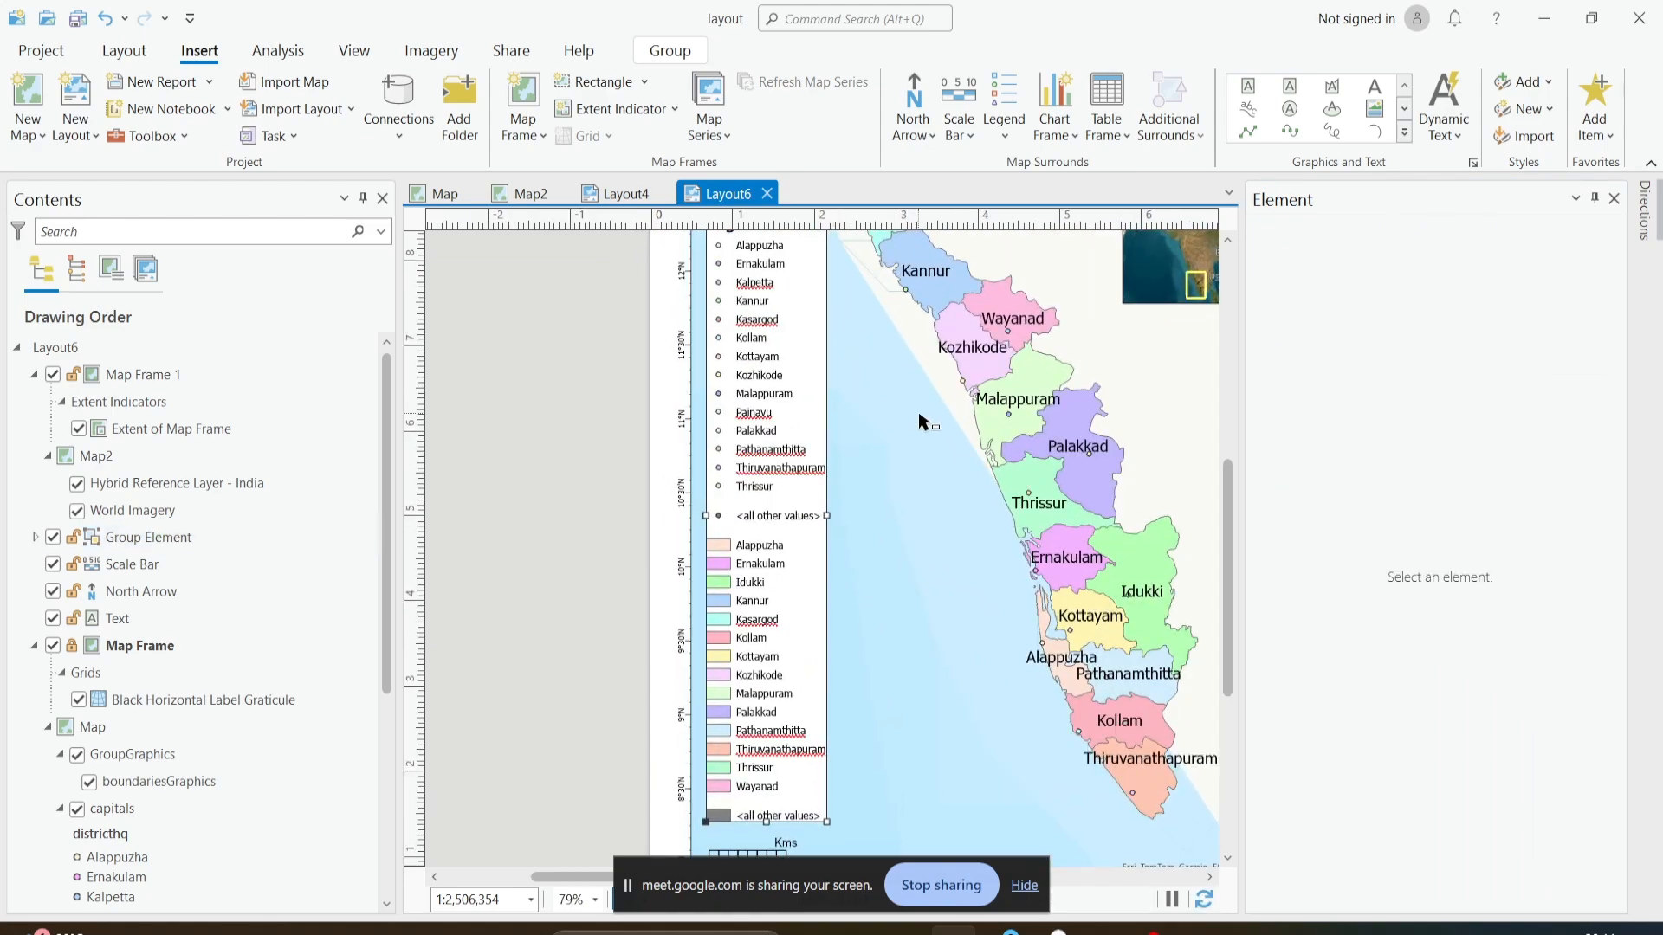
pyautogui.scroll(-2, 916, 420)
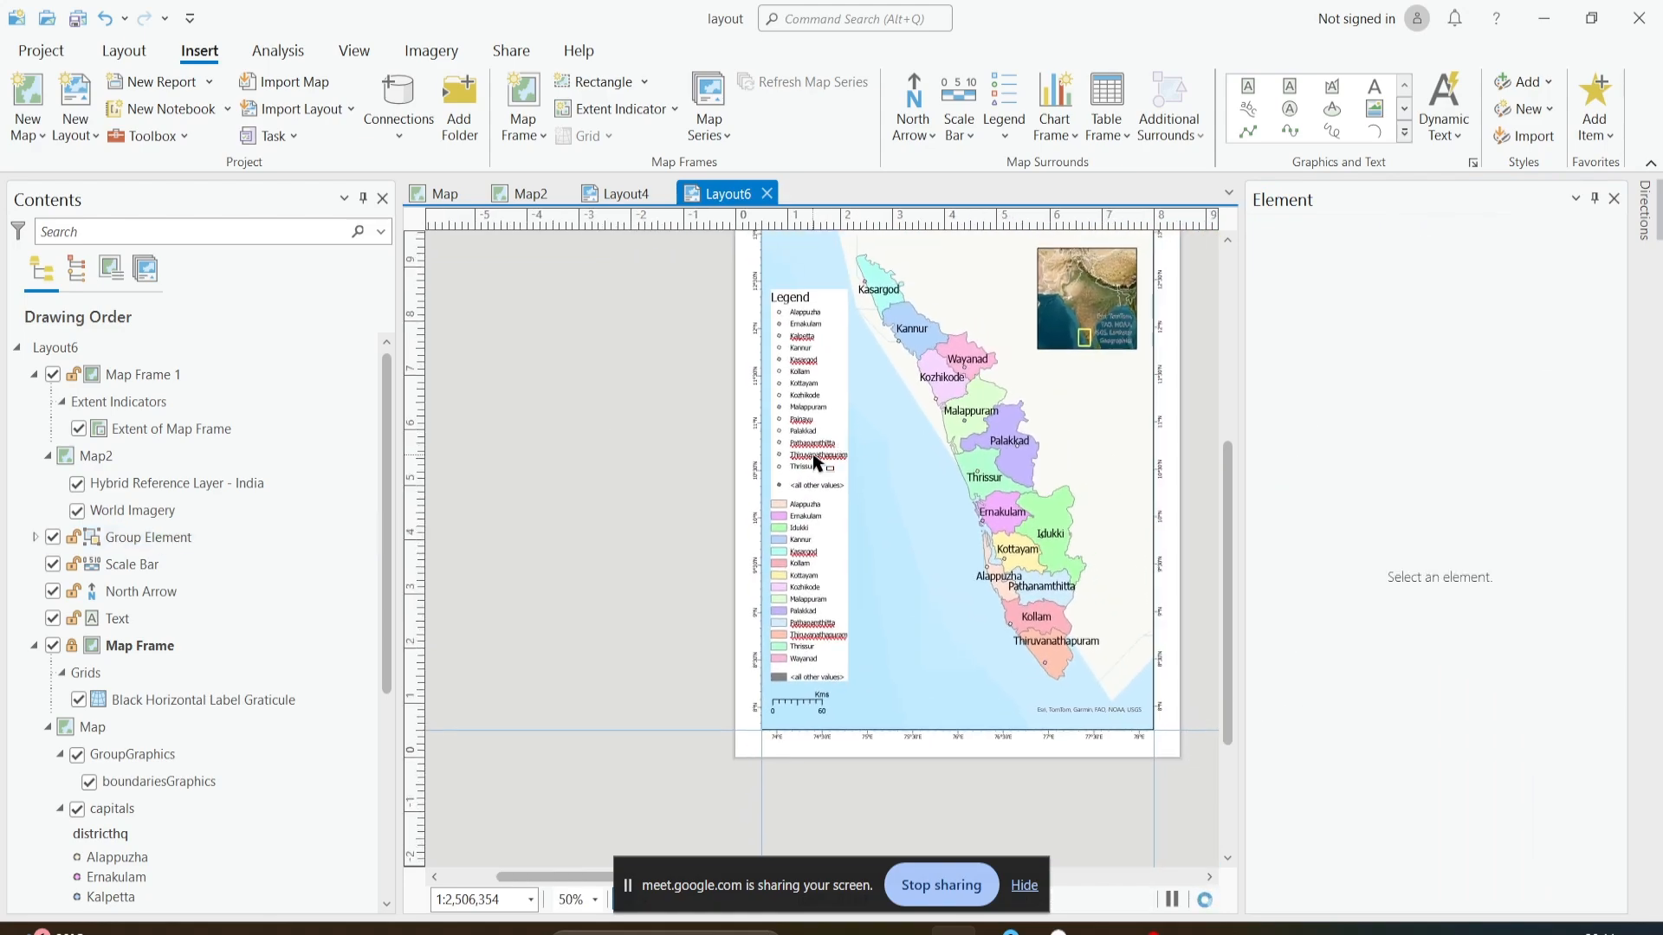
# - Try the legend group with no background color, then apply the white background again and compare on the whole page
pyautogui.click(823, 466)
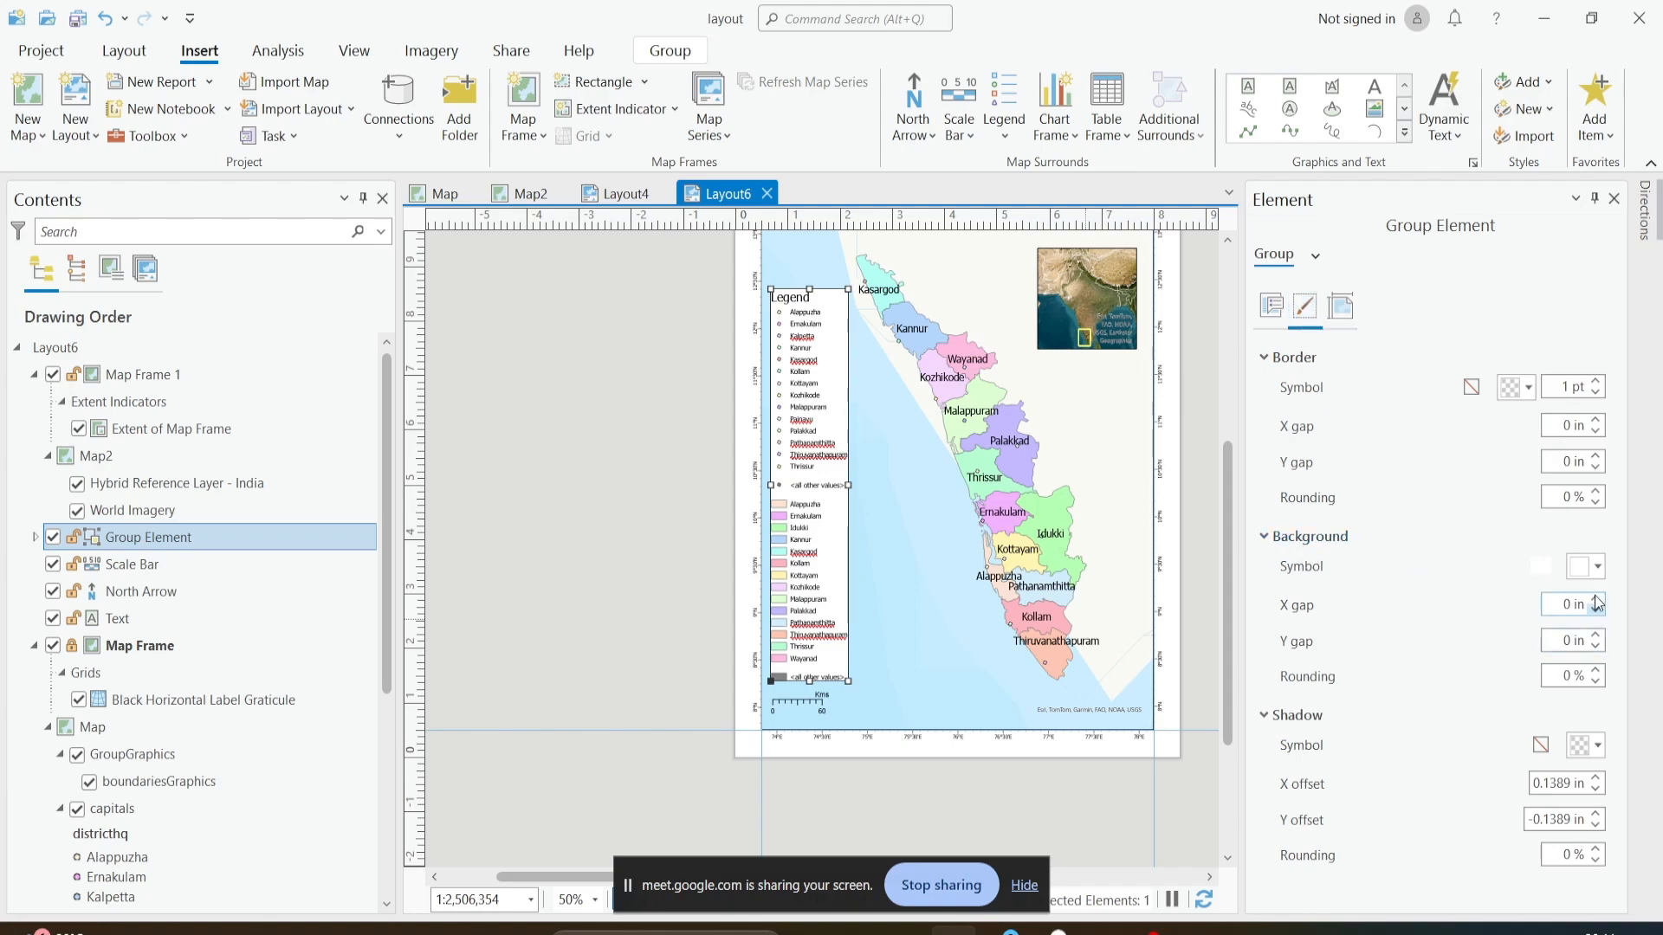
pyautogui.click(1589, 570)
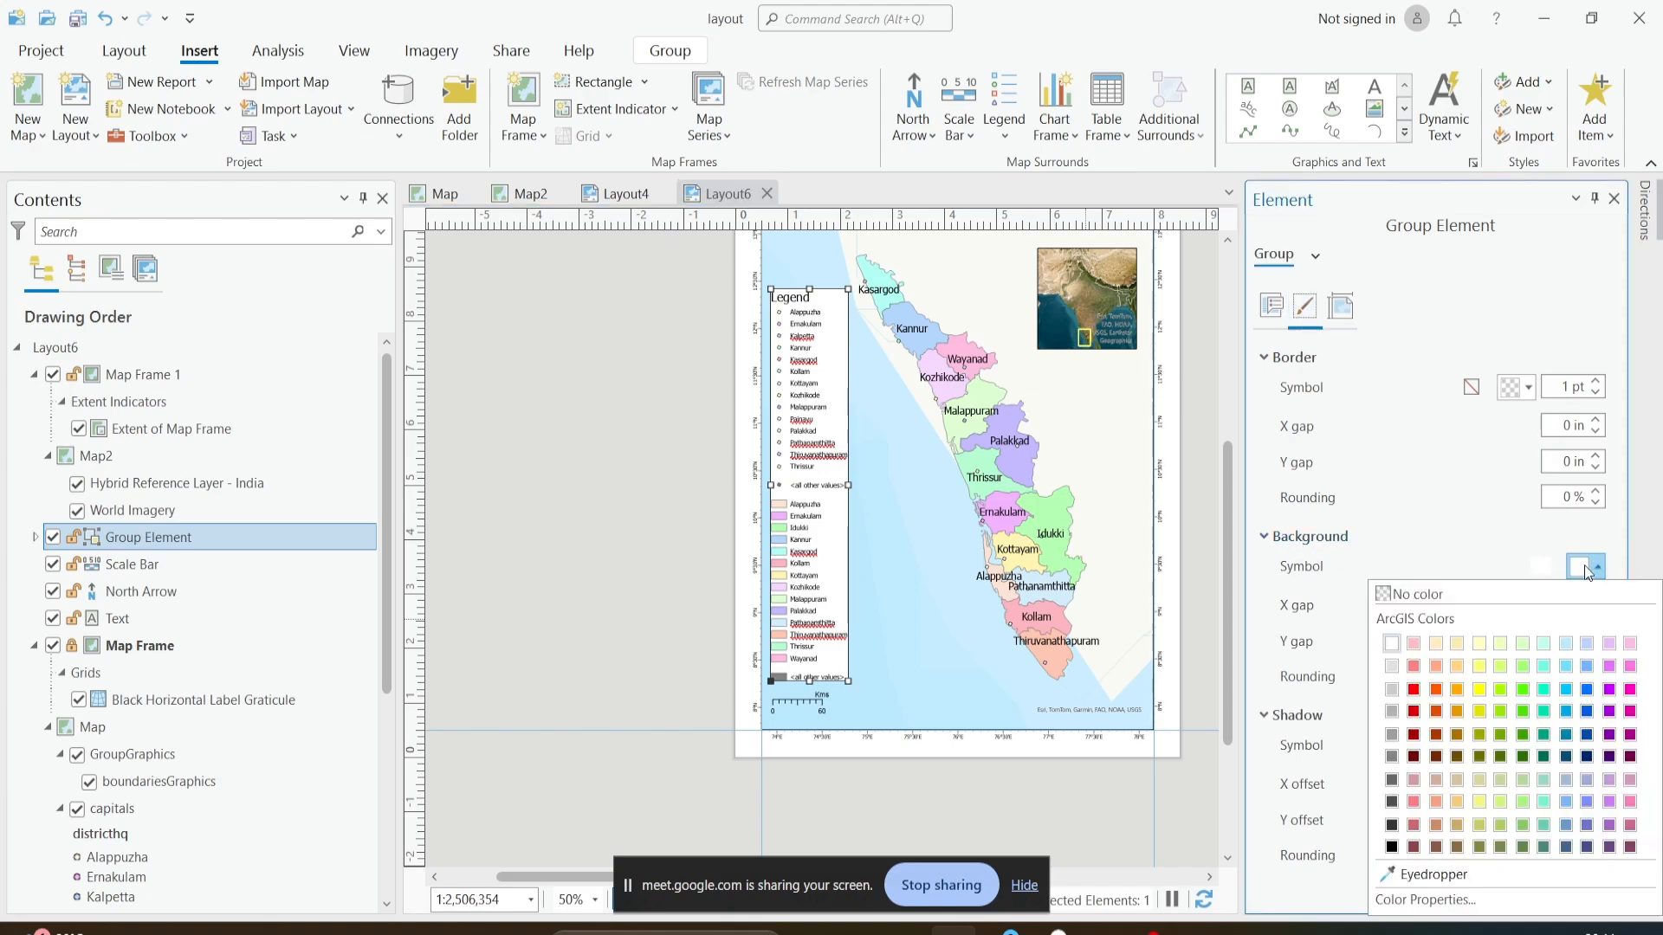
pyautogui.click(1405, 593)
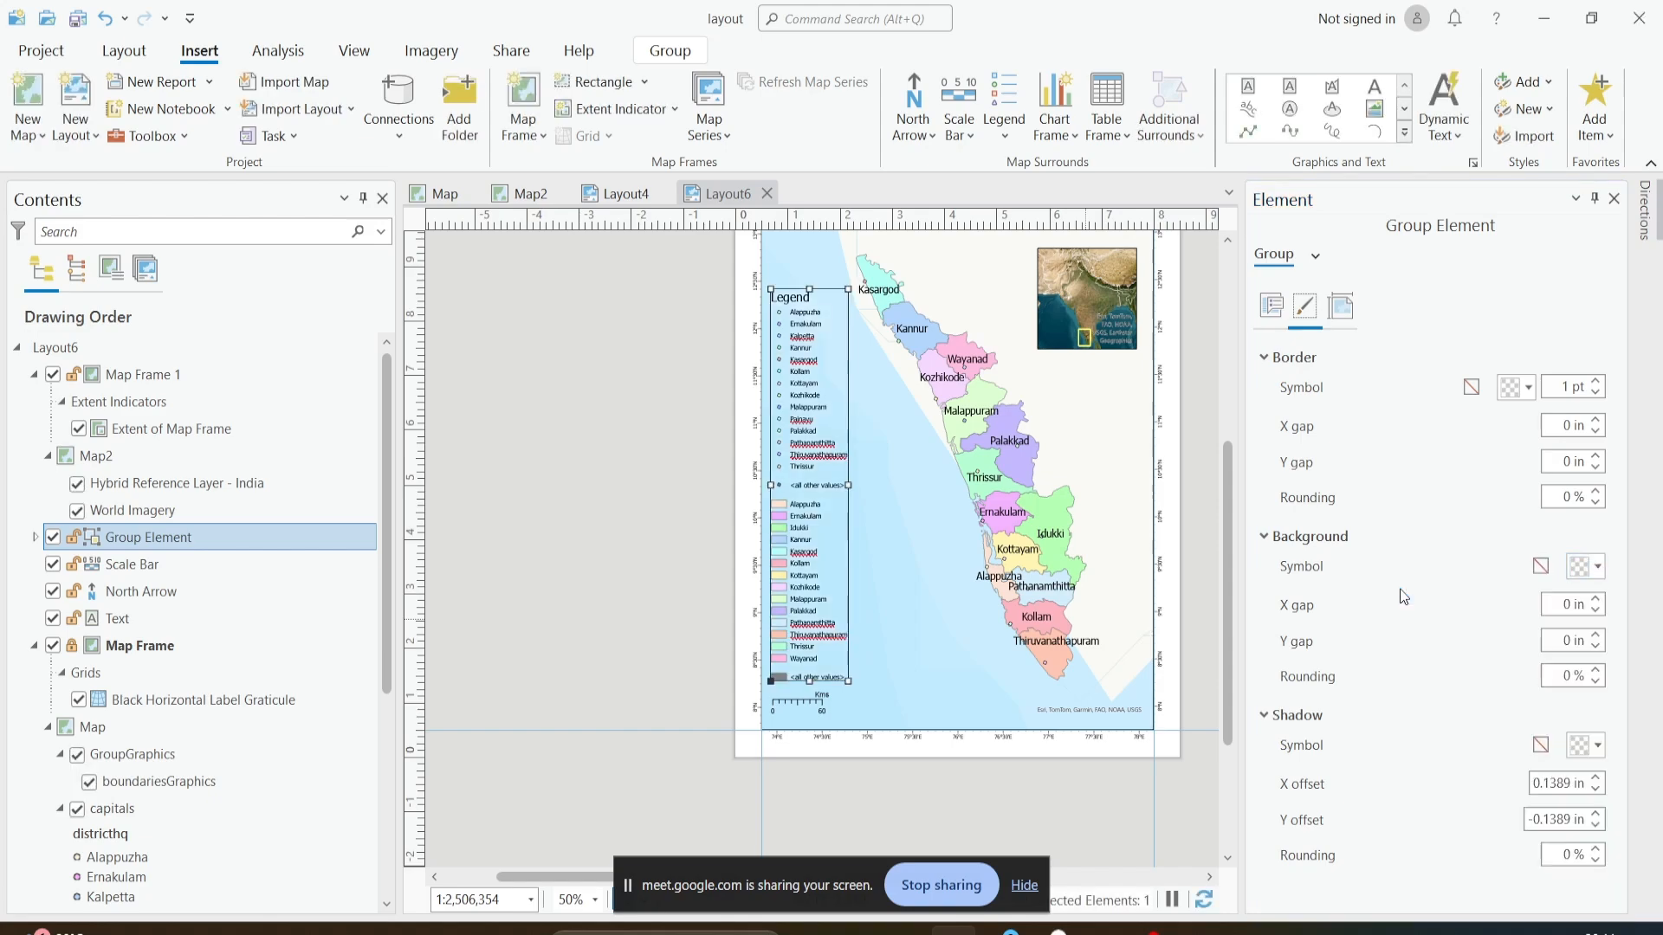
pyautogui.click(1598, 570)
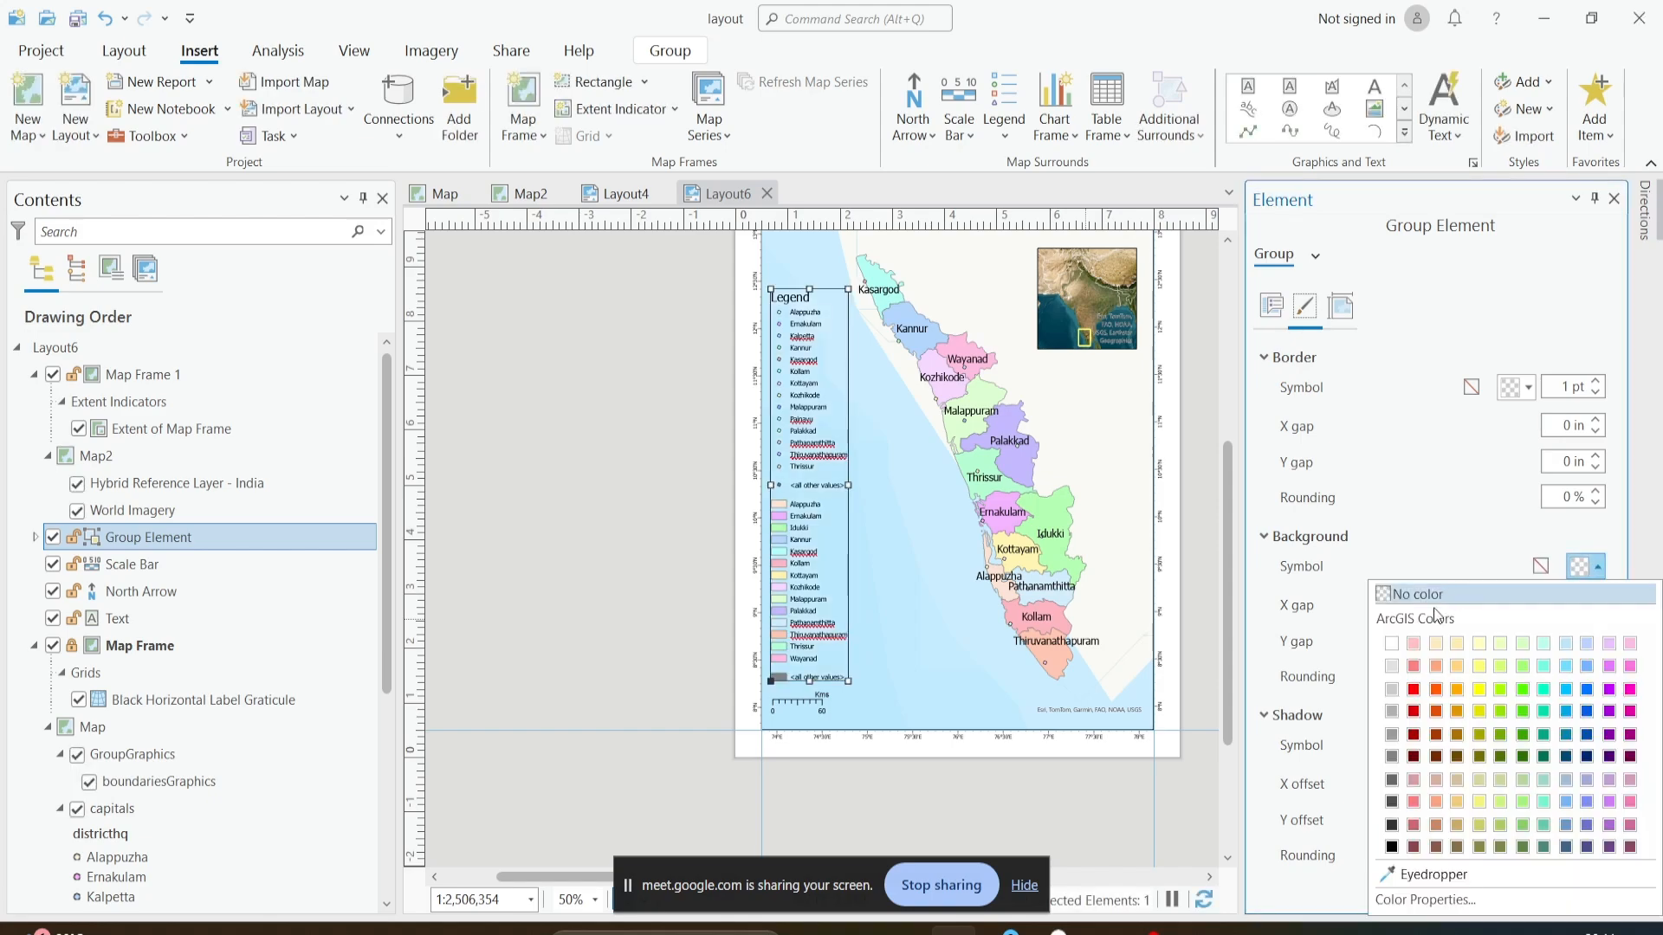
pyautogui.click(1395, 645)
pyautogui.scroll(-2, 1055, 557)
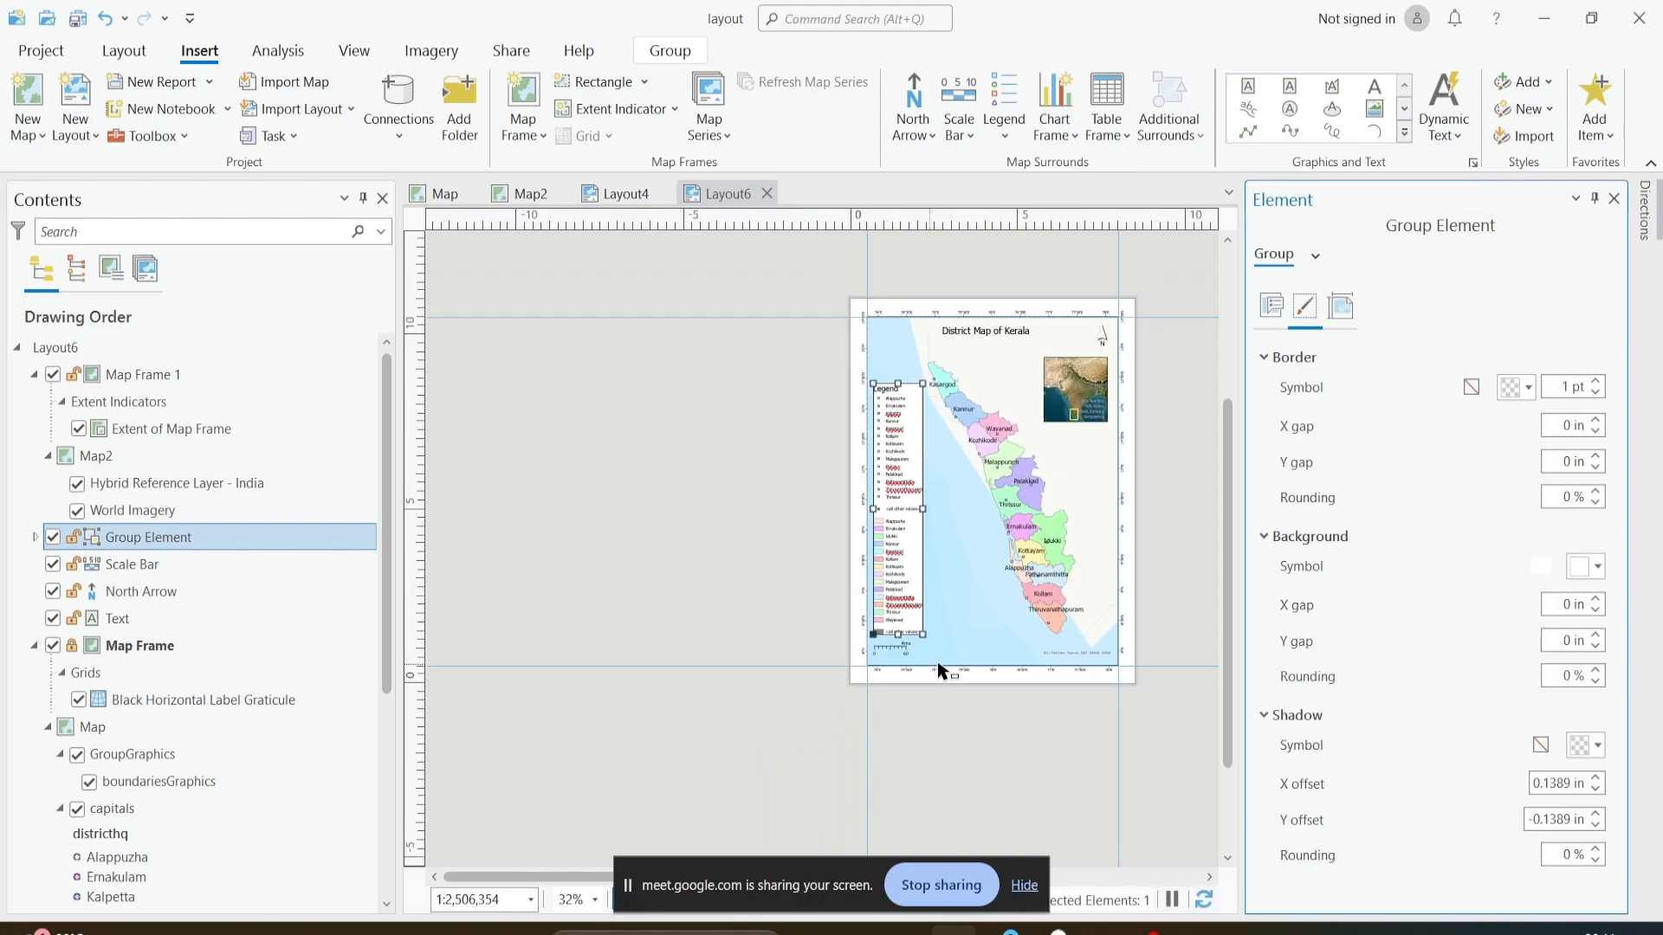
pyautogui.scroll(4, 1010, 618)
pyautogui.scroll(-2, 868, 604)
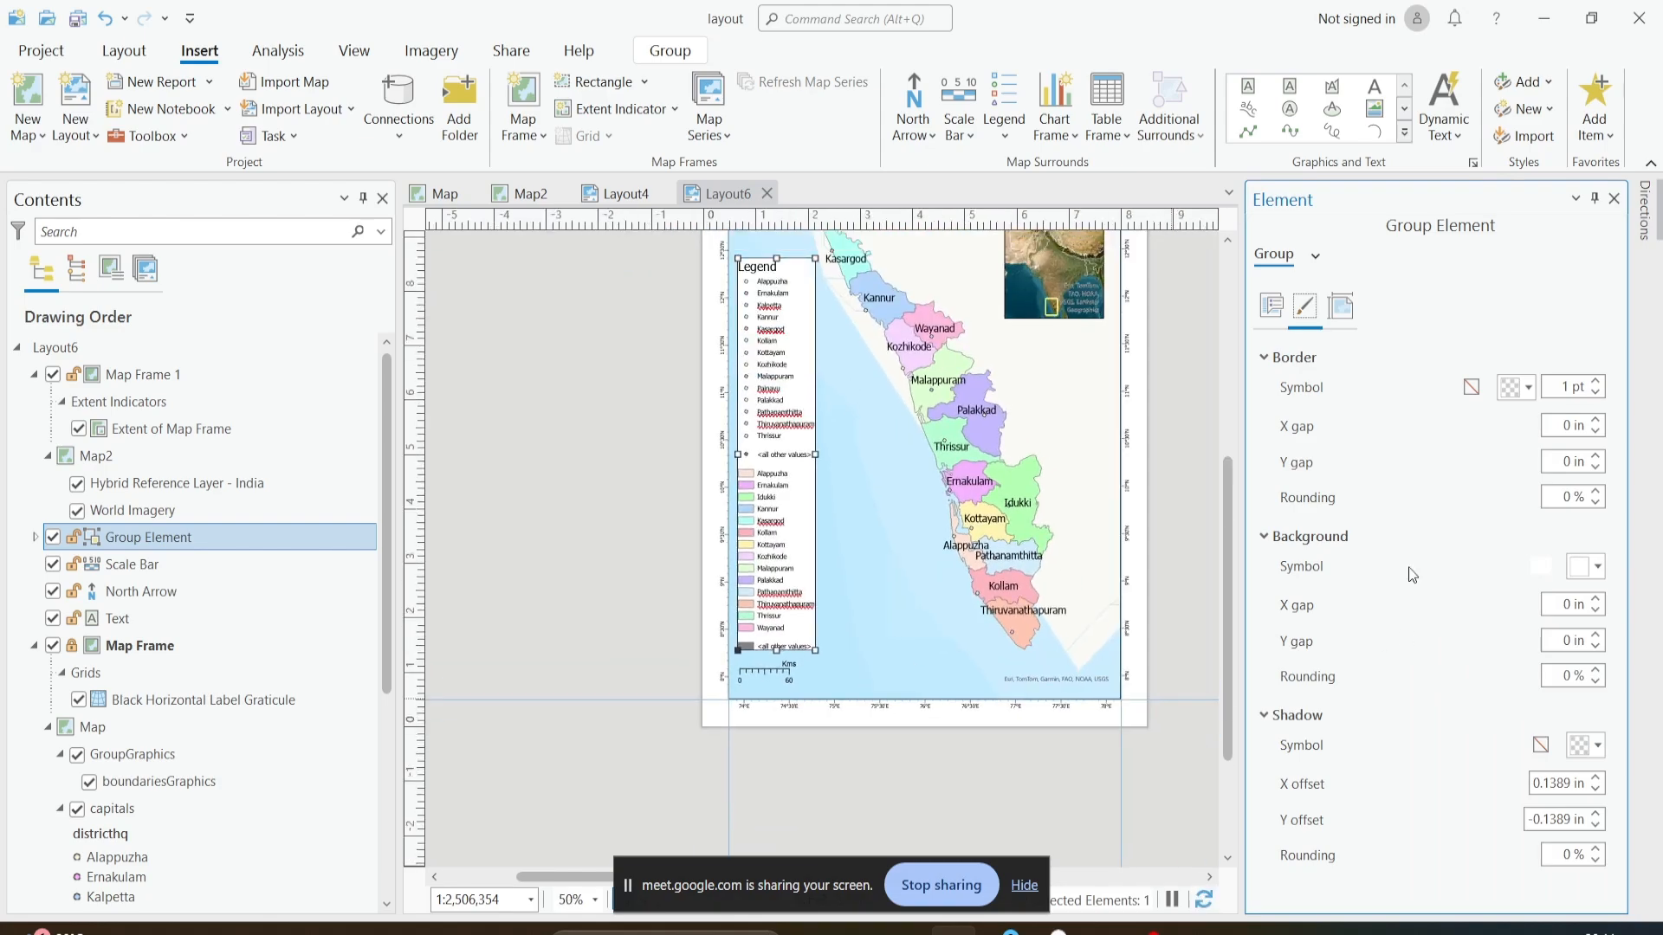
pyautogui.scroll(-2, 1132, 501)
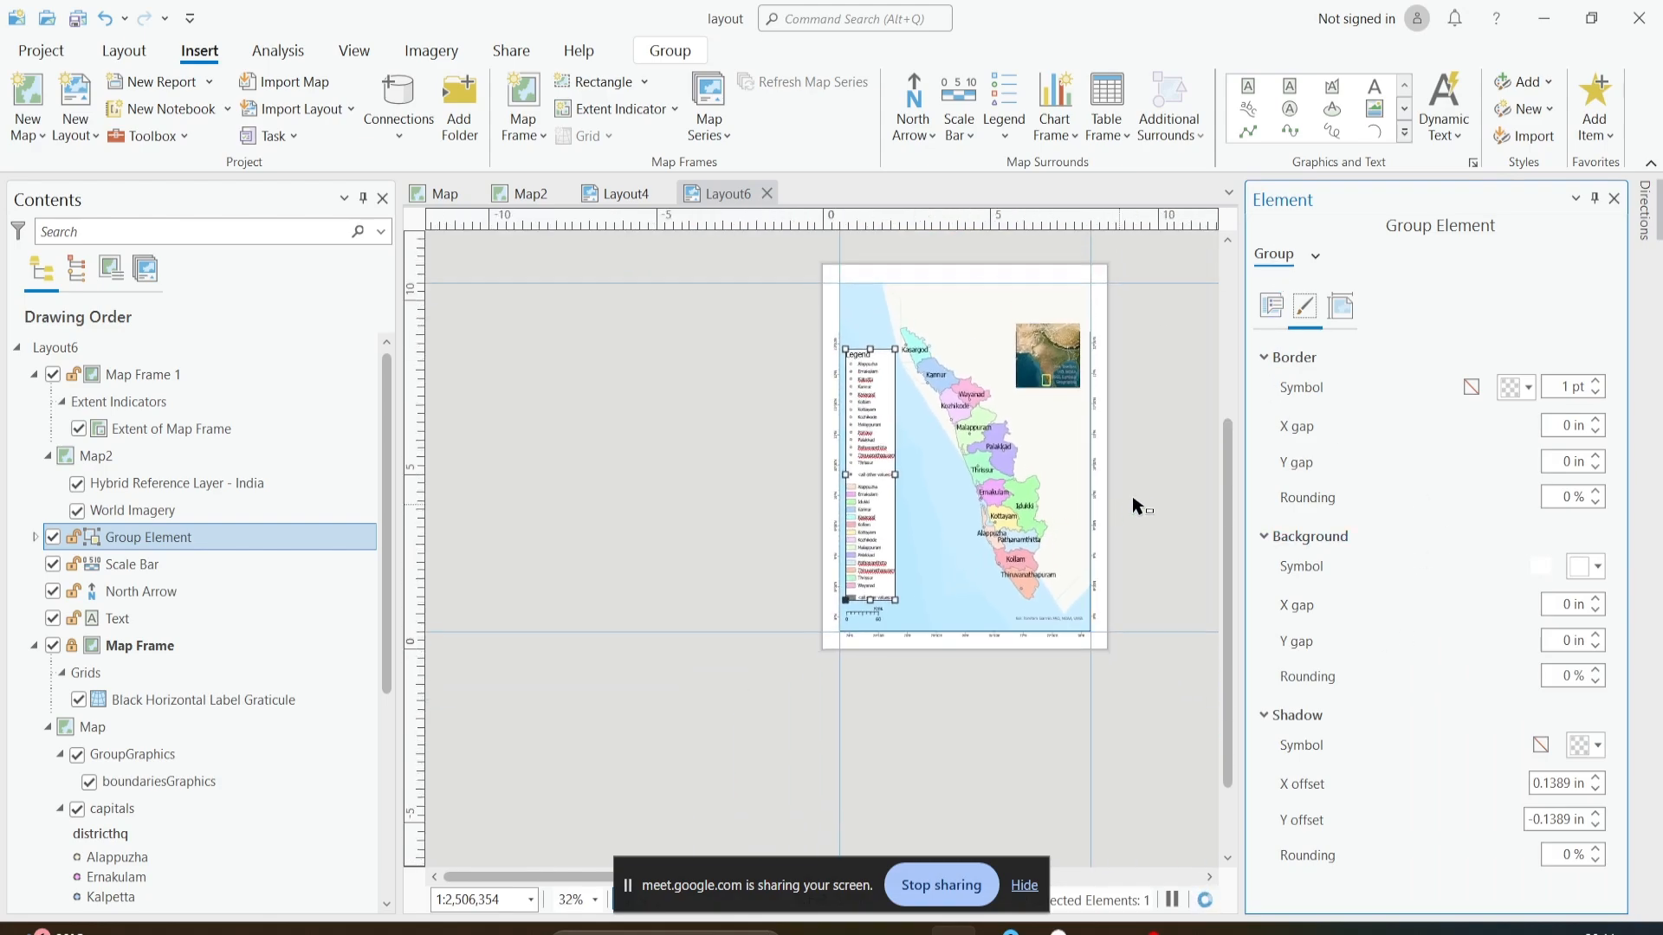
pyautogui.moveTo(832, 501); pyautogui.dragTo(1020, 438)
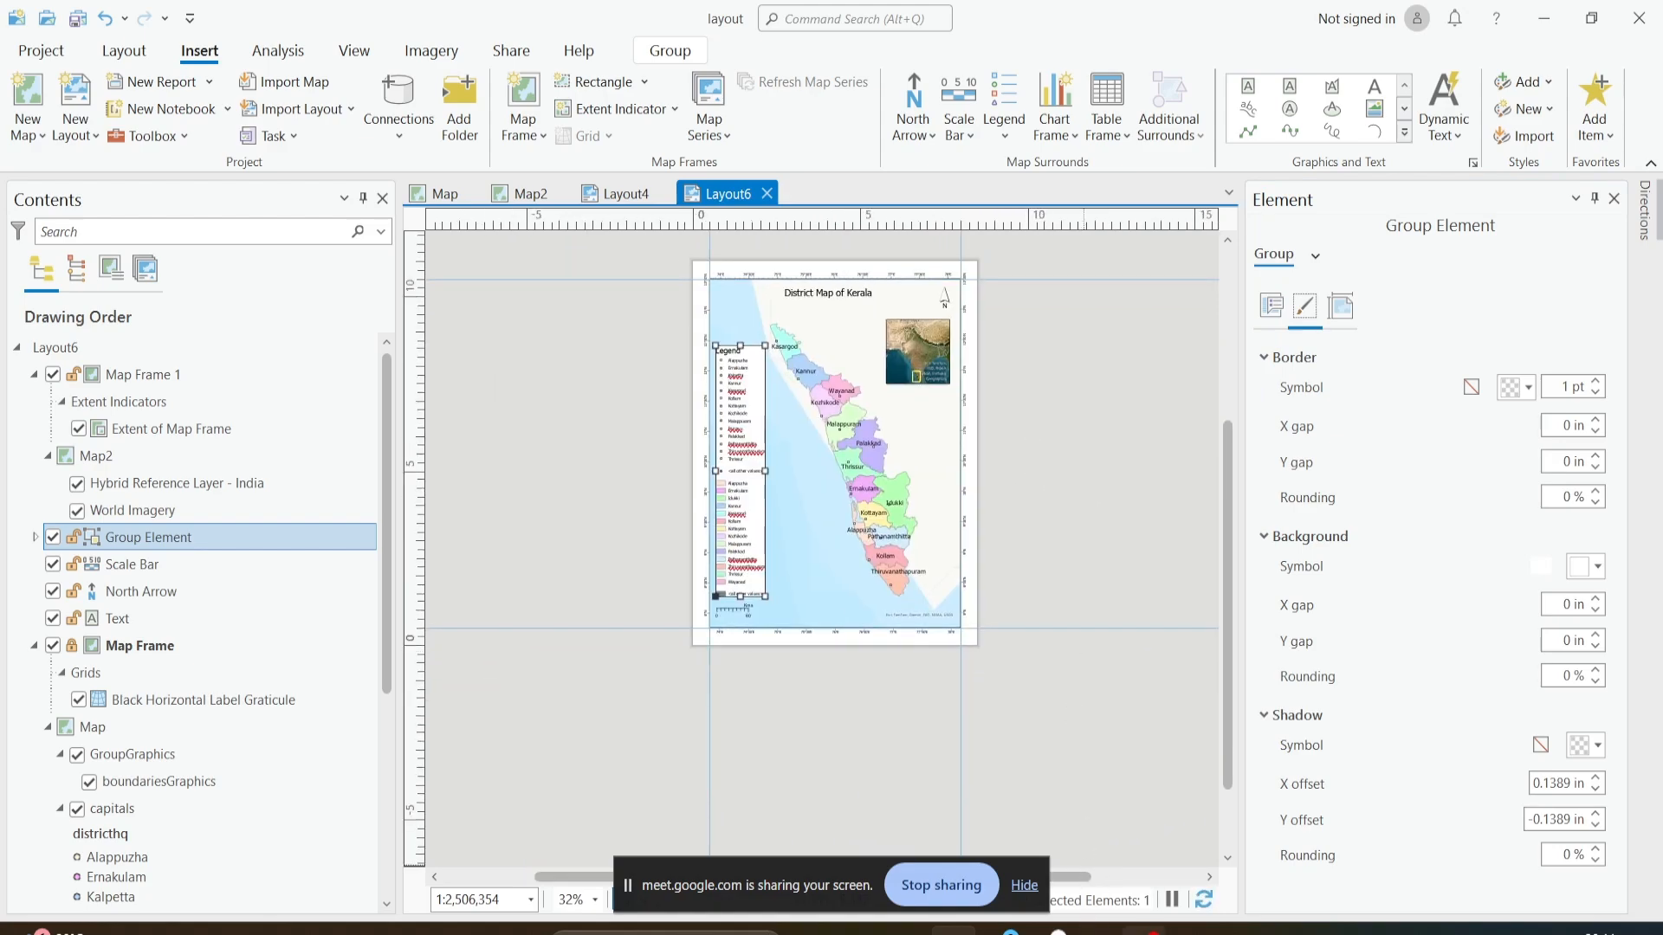
# - Switch to the PowerPoint presentation and look up the Map layout slide on what a presentation map should include
pyautogui.click(1098, 930)
pyautogui.scroll(-18, 1046, 485)
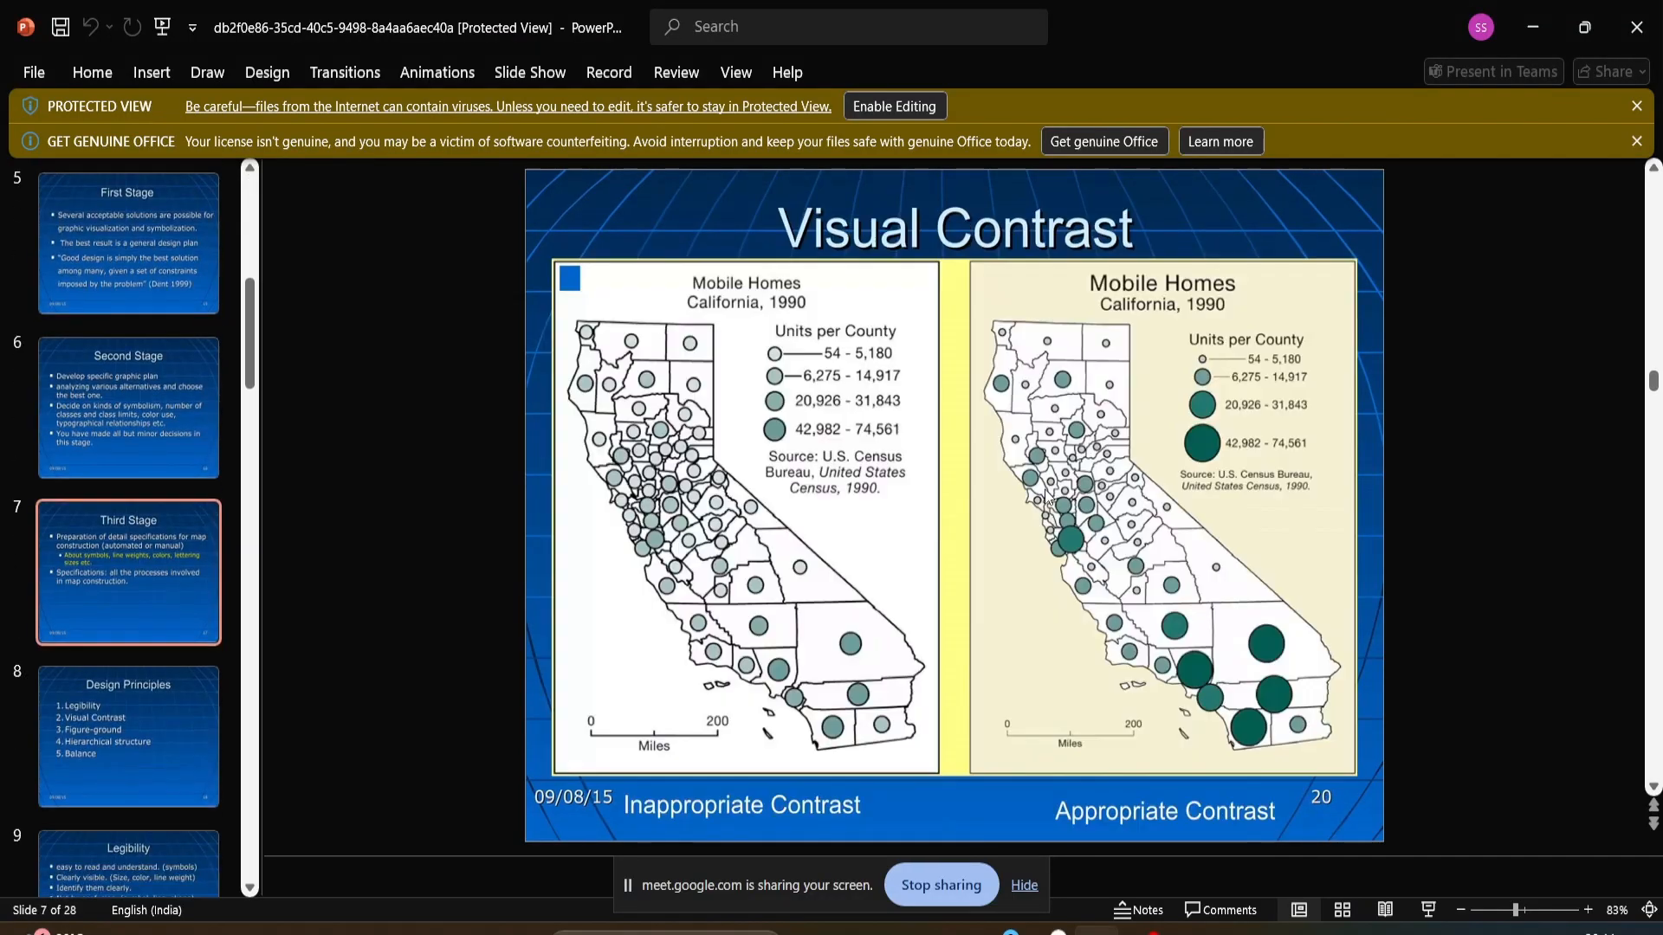
pyautogui.scroll(-6, 1044, 491)
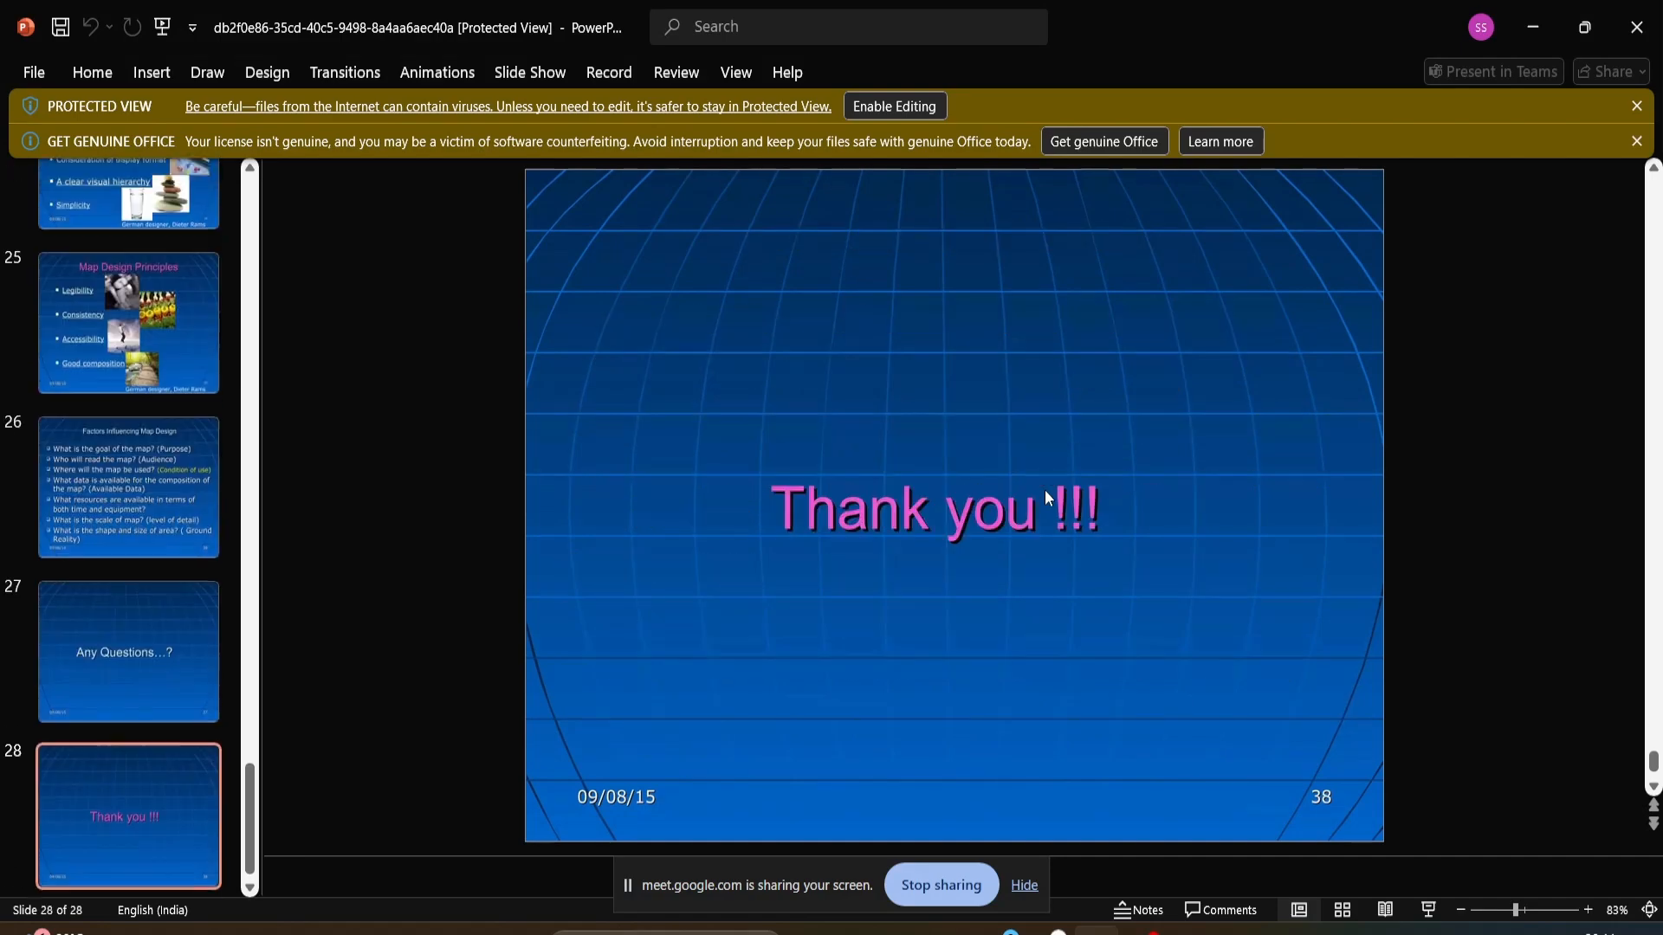
pyautogui.scroll(3, 1044, 490)
pyautogui.scroll(6, 1045, 491)
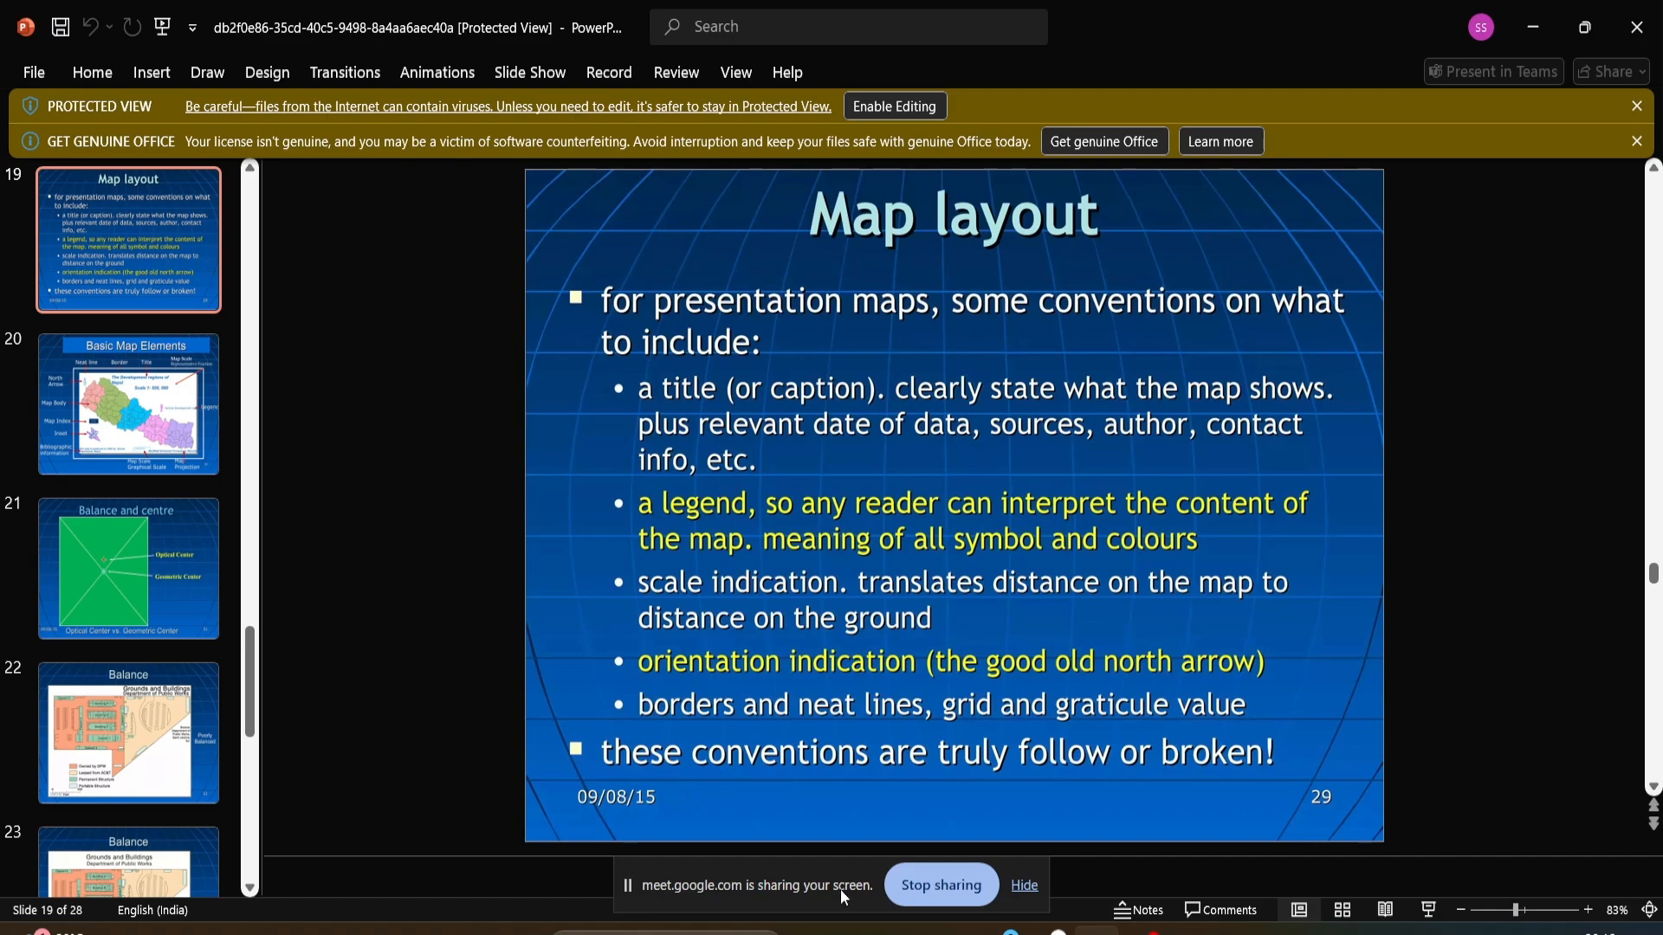
# - Switch back to ArcGIS Pro and draw a rectangle around the whole layout page as an outer border
pyautogui.click(953, 930)
pyautogui.scroll(1, 817, 373)
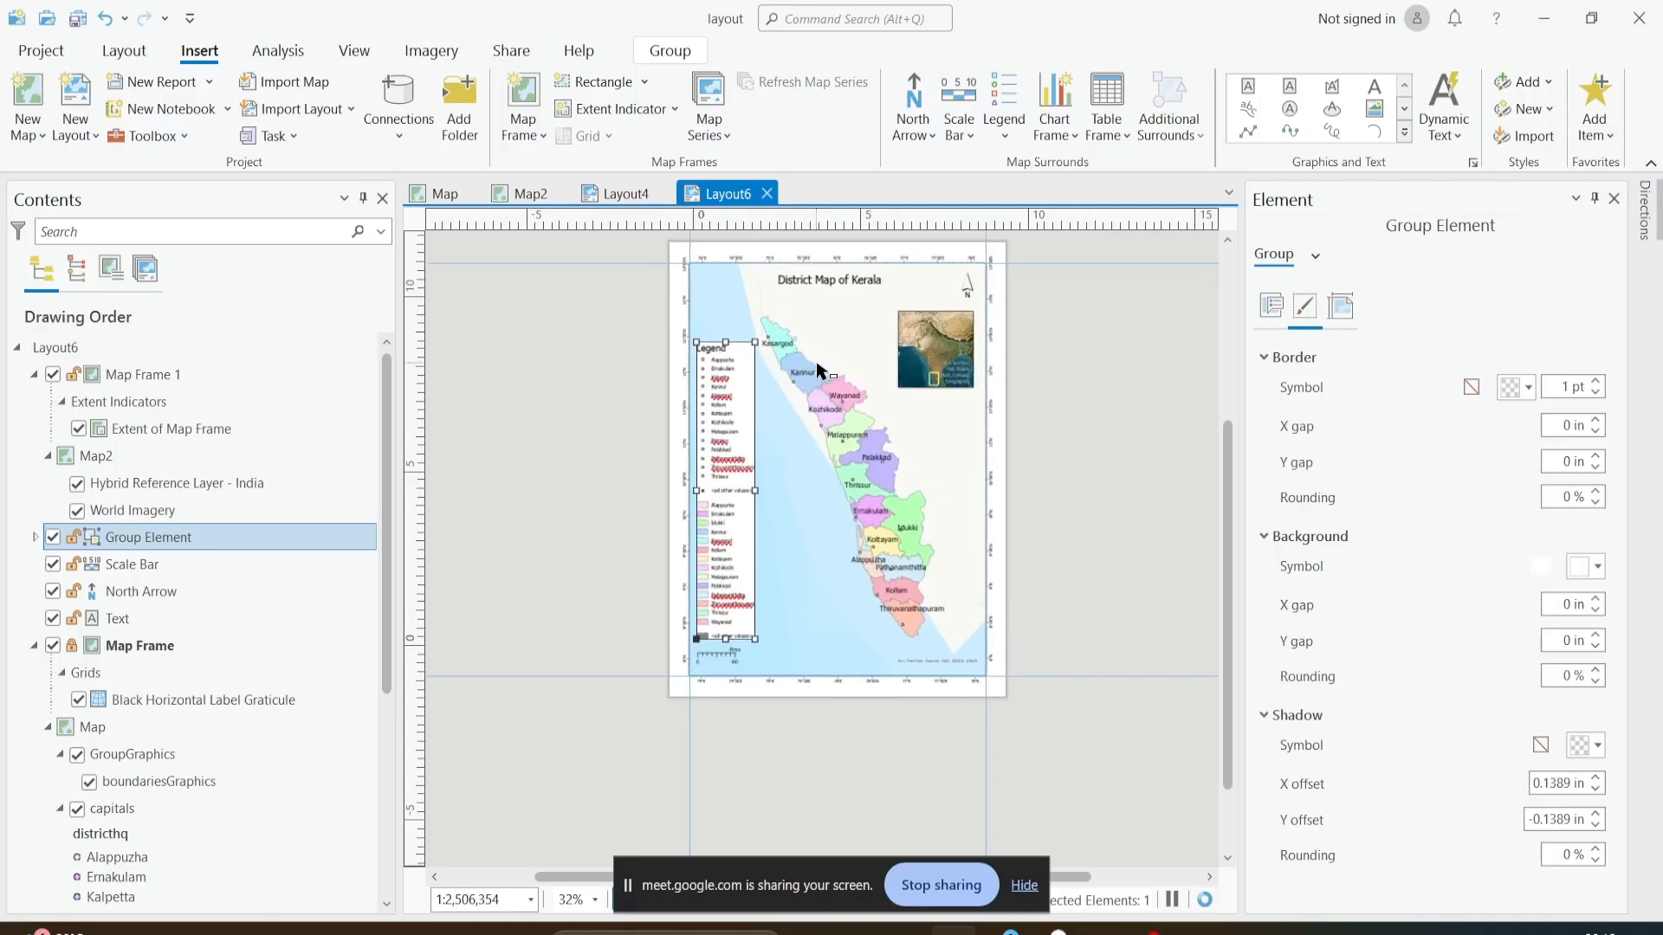
pyautogui.scroll(2, 817, 372)
pyautogui.scroll(-2, 934, 418)
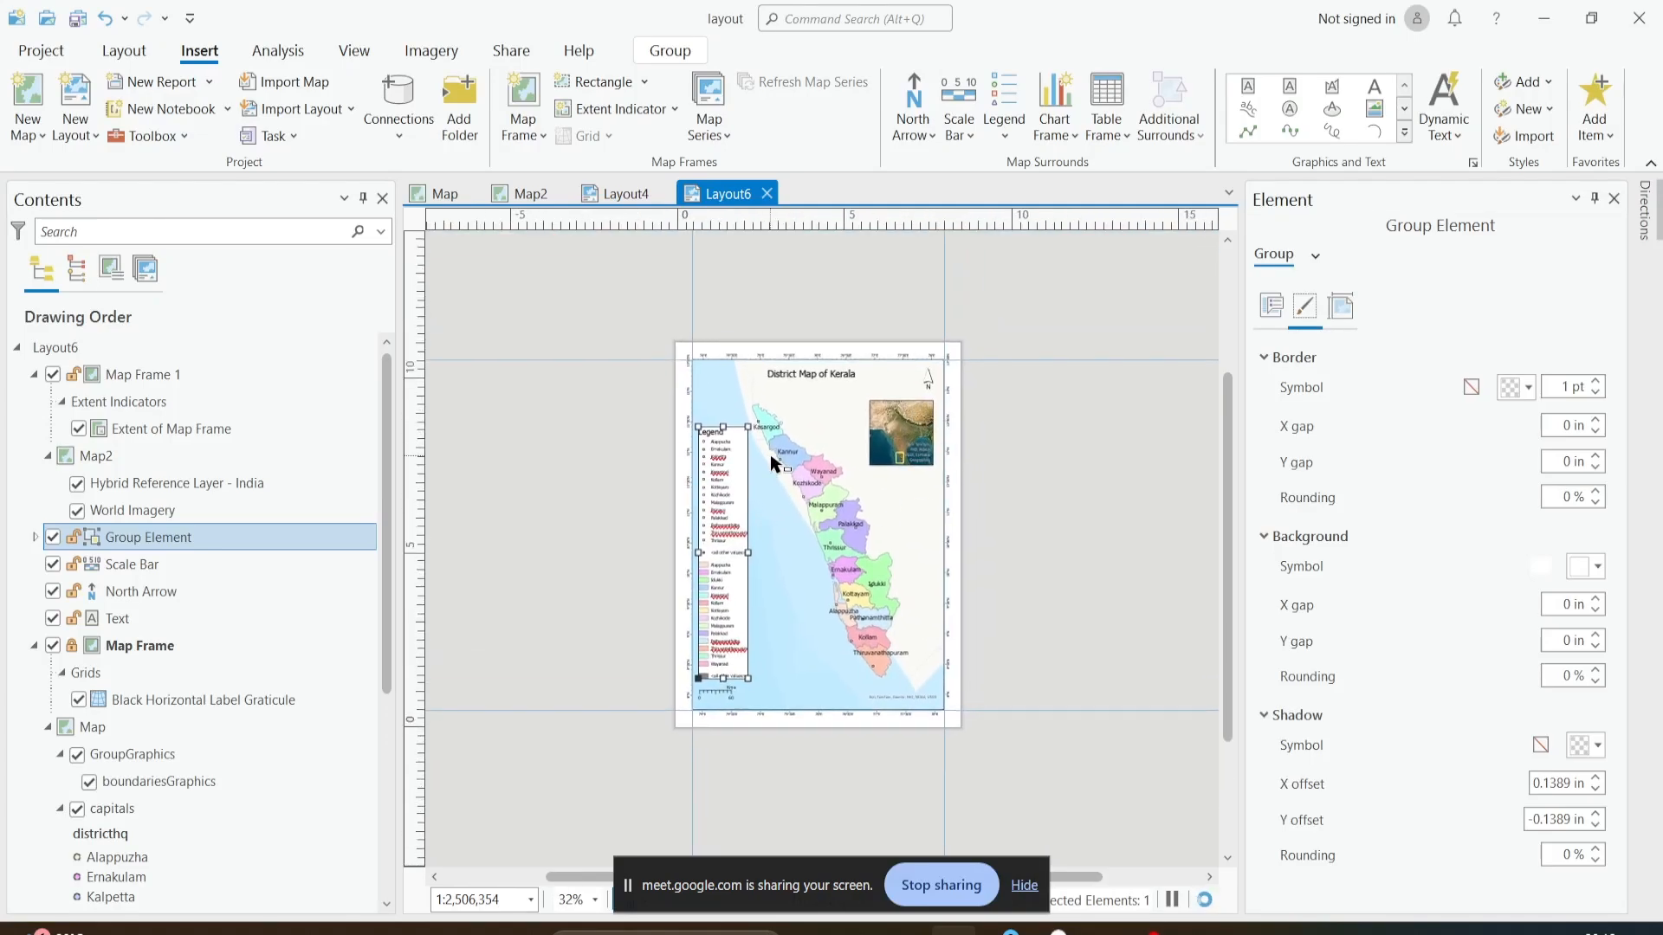
pyautogui.scroll(2, 770, 457)
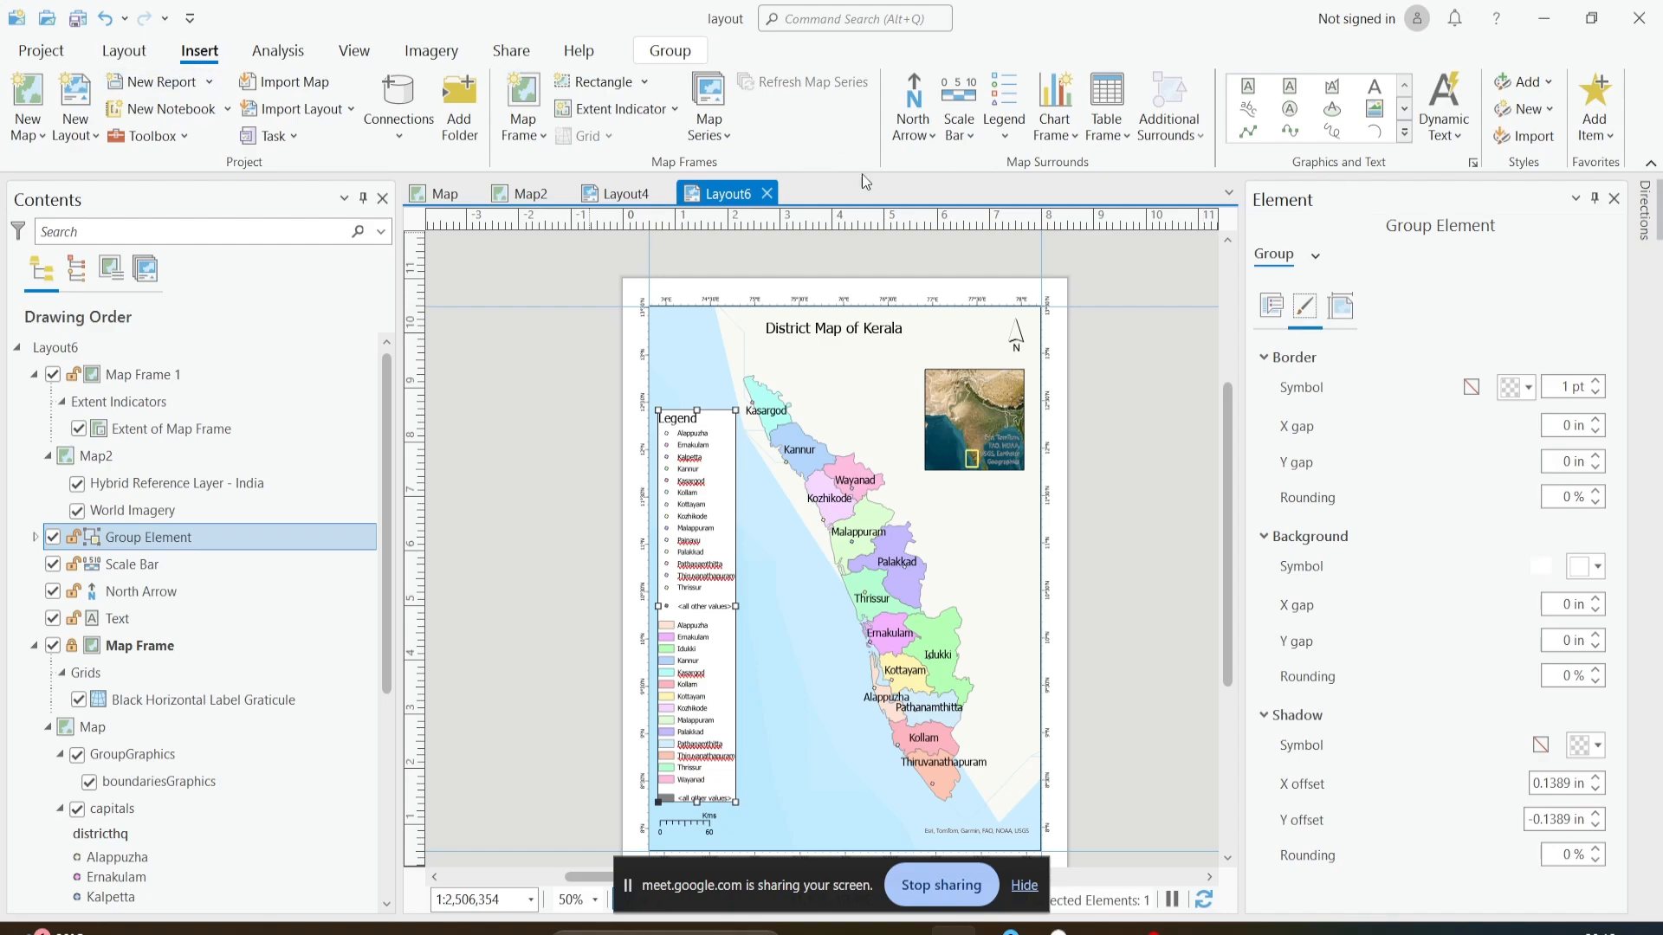
pyautogui.click(1405, 112)
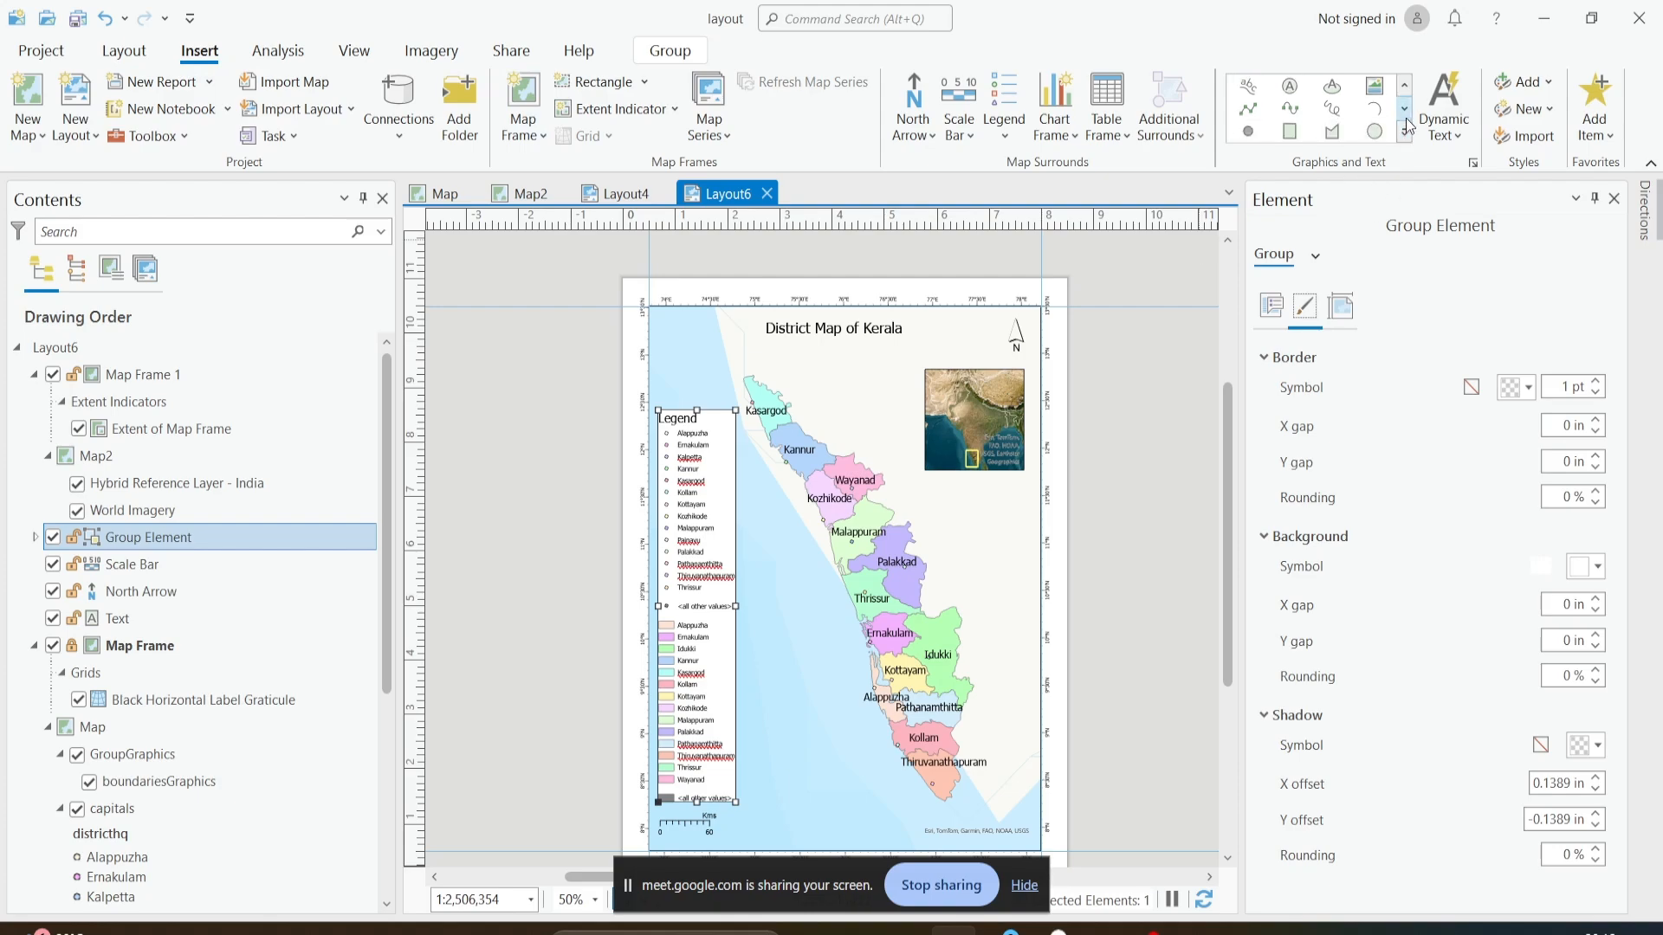
pyautogui.click(1405, 112)
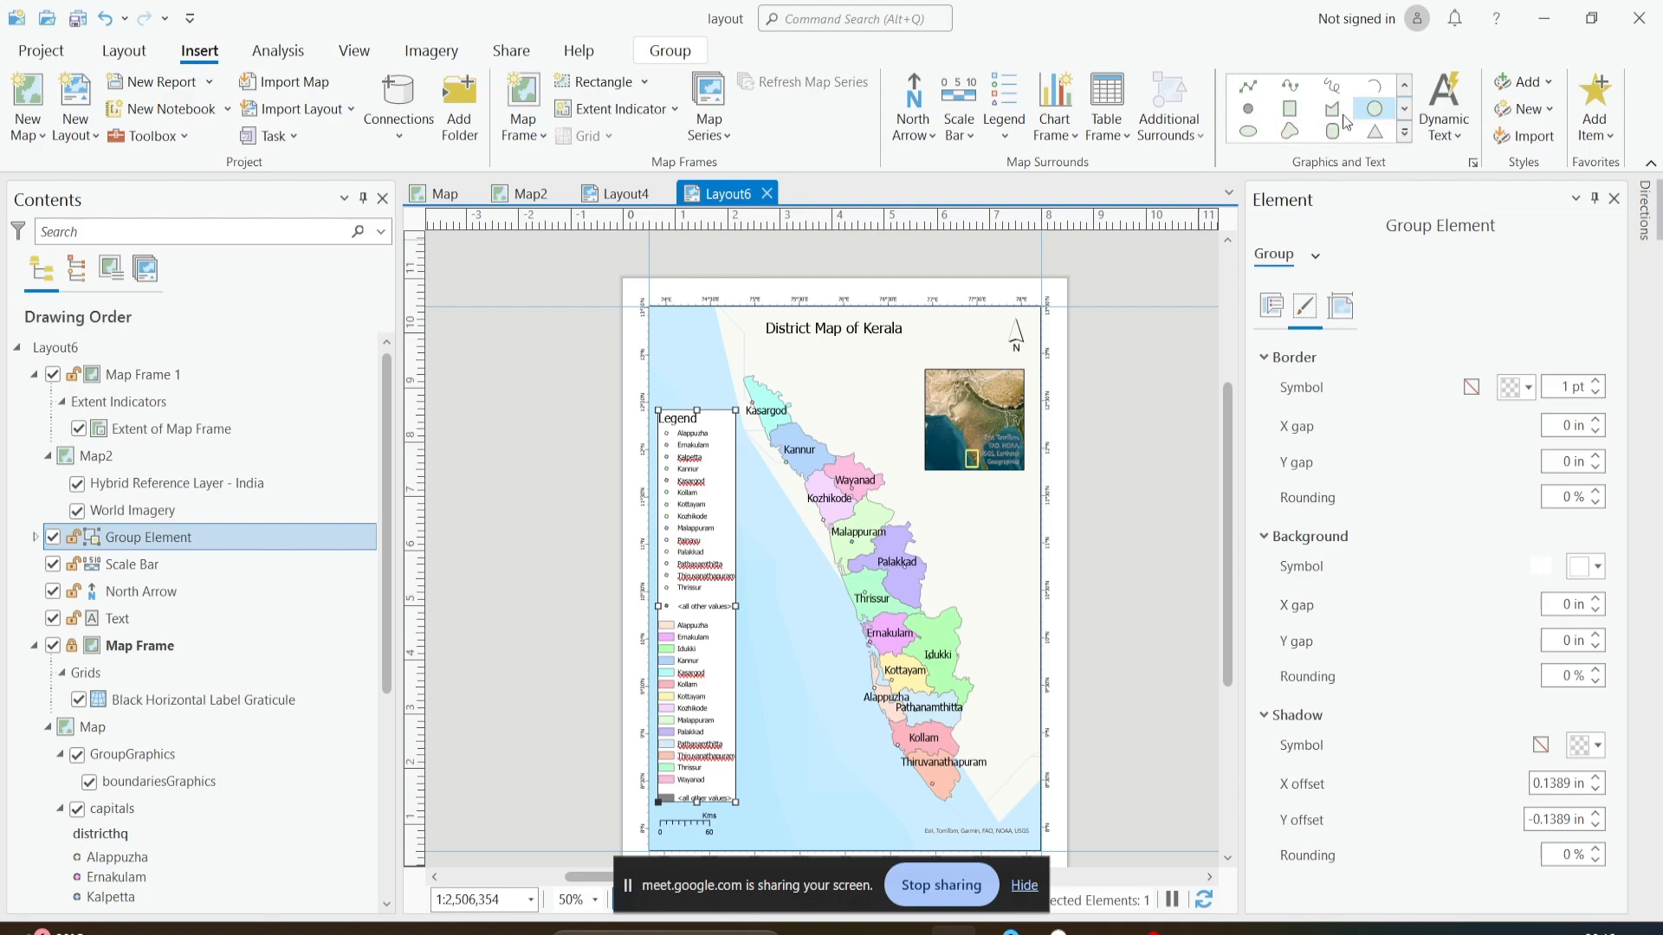
pyautogui.click(1289, 109)
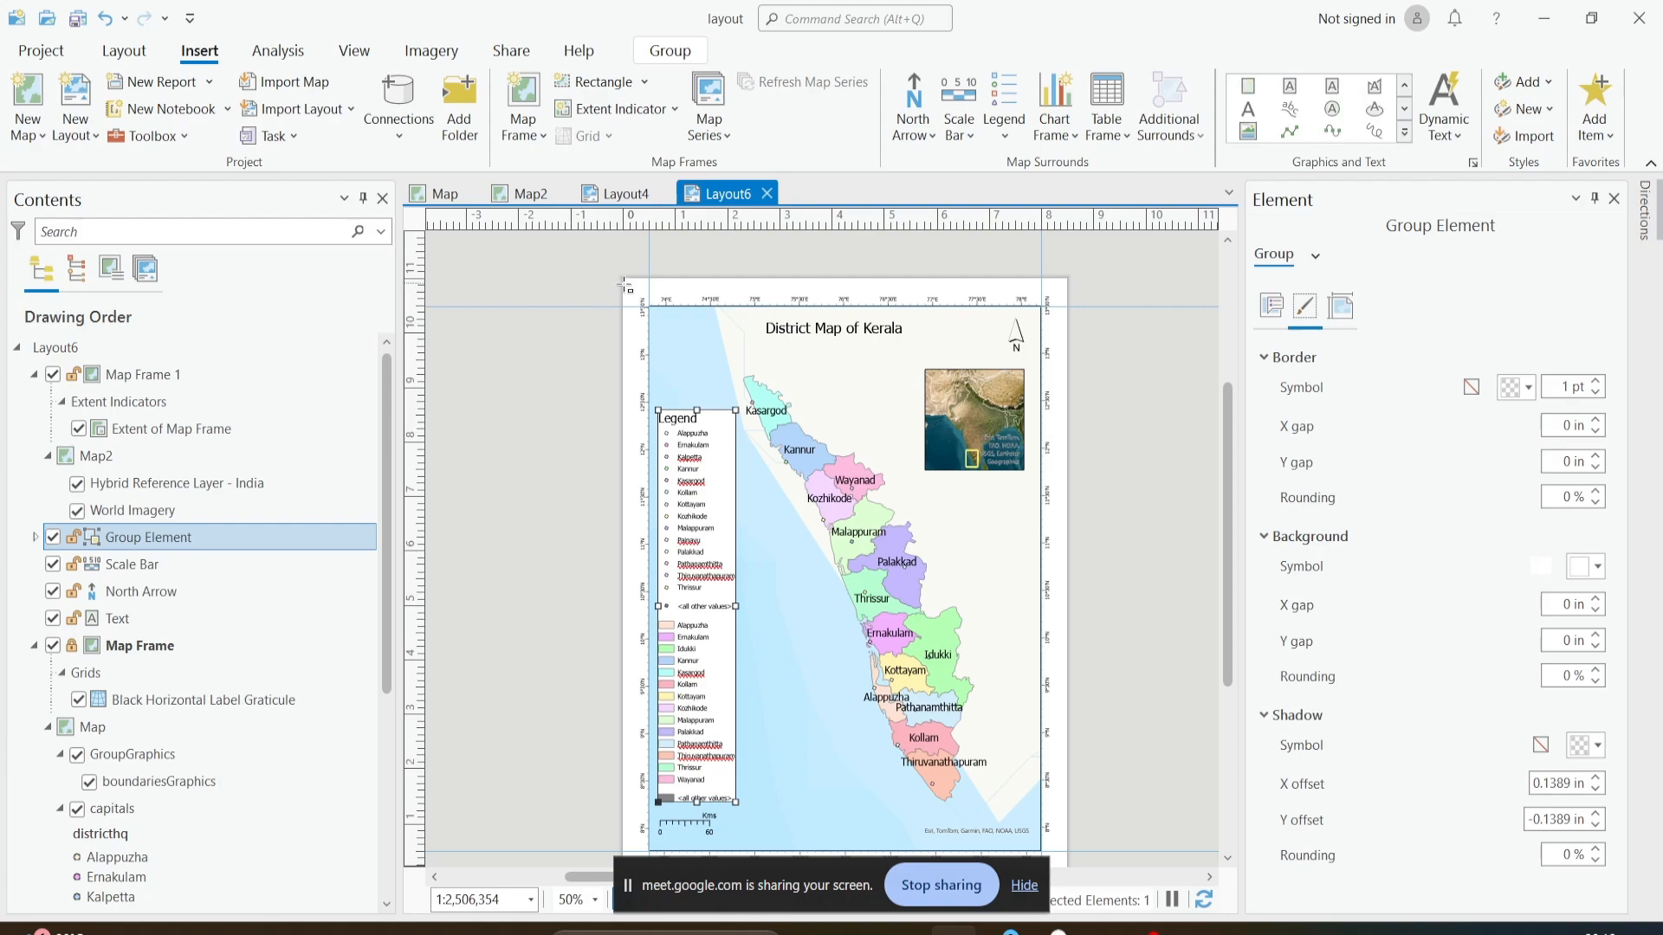
pyautogui.moveTo(621, 278)
pyautogui.mouseDown()
pyautogui.moveTo(983, 706)
pyautogui.moveTo(1077, 855)
pyautogui.moveTo(1066, 873)
pyautogui.mouseUp()
pyautogui.scroll(-2, 994, 650)
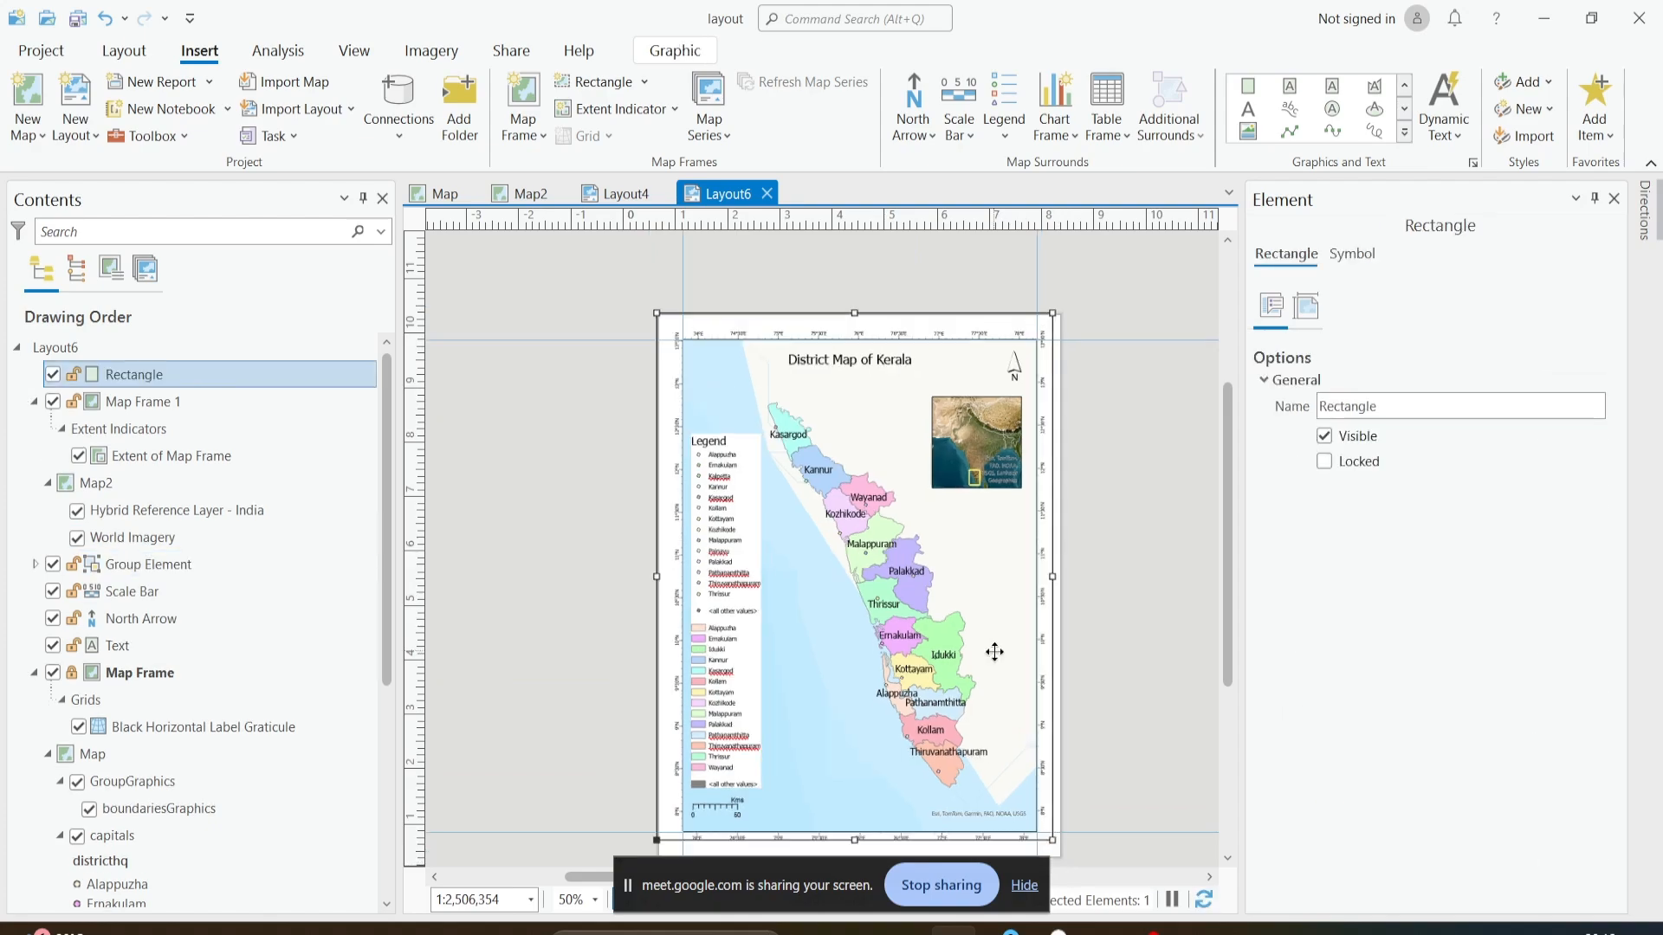
# - Adjust the border rectangle's lower-right and upper-left corners to fit the page, making it about 8.44 by 10.88 in
pyautogui.scroll(2, 1040, 798)
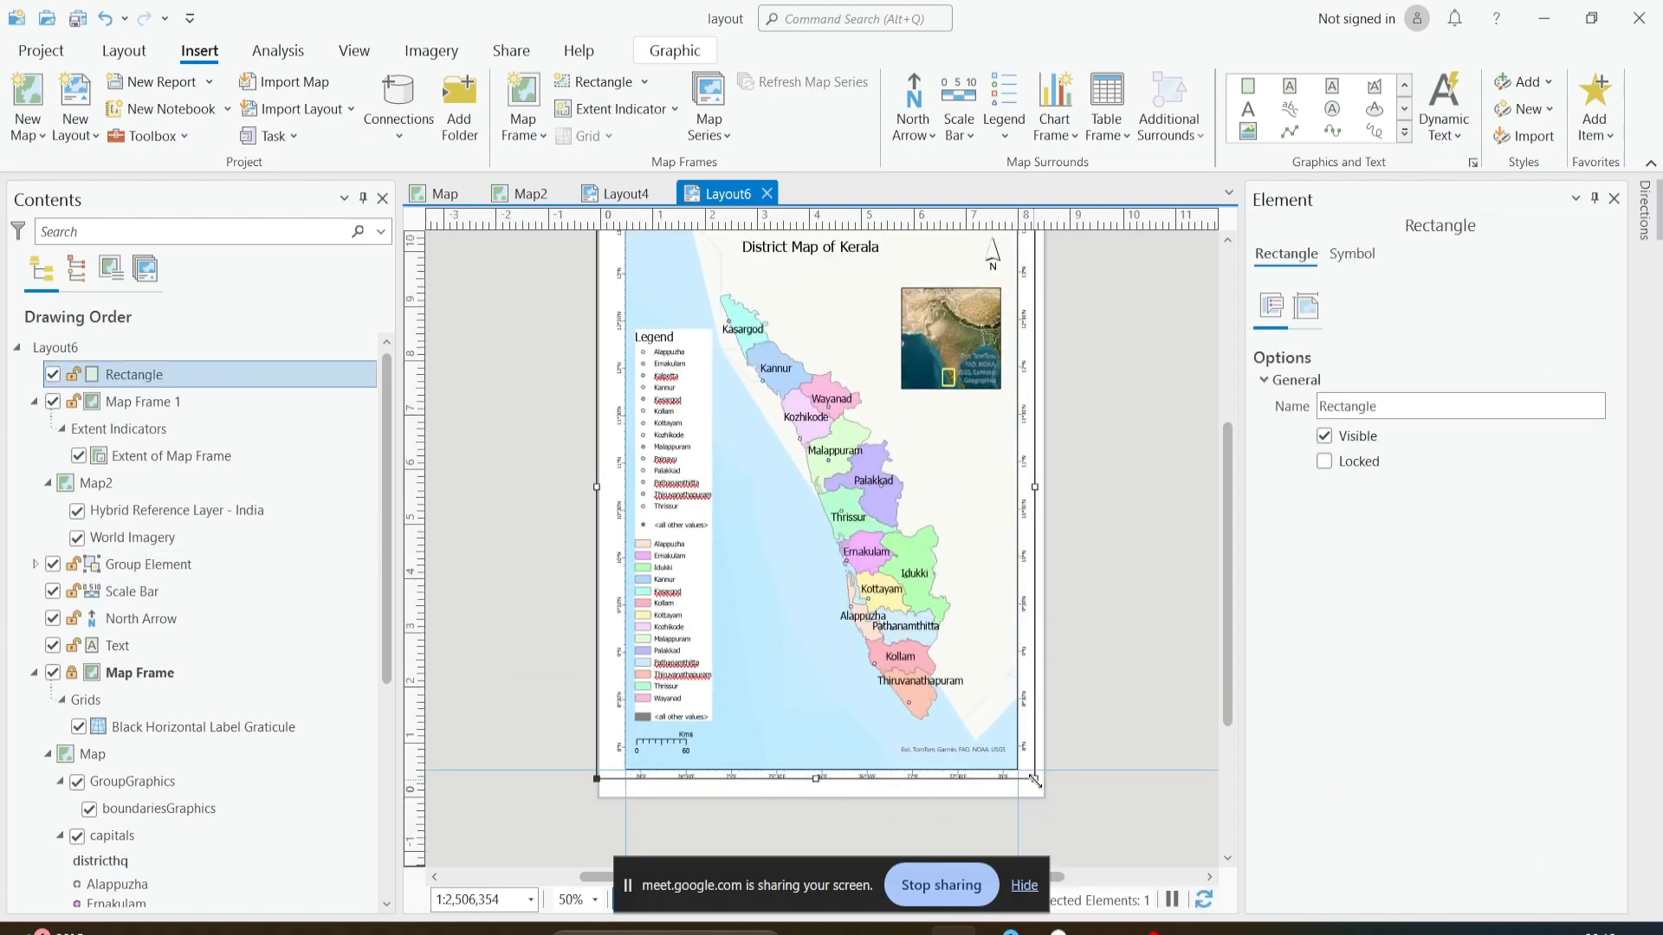
pyautogui.moveTo(1039, 796); pyautogui.dragTo(1046, 796)
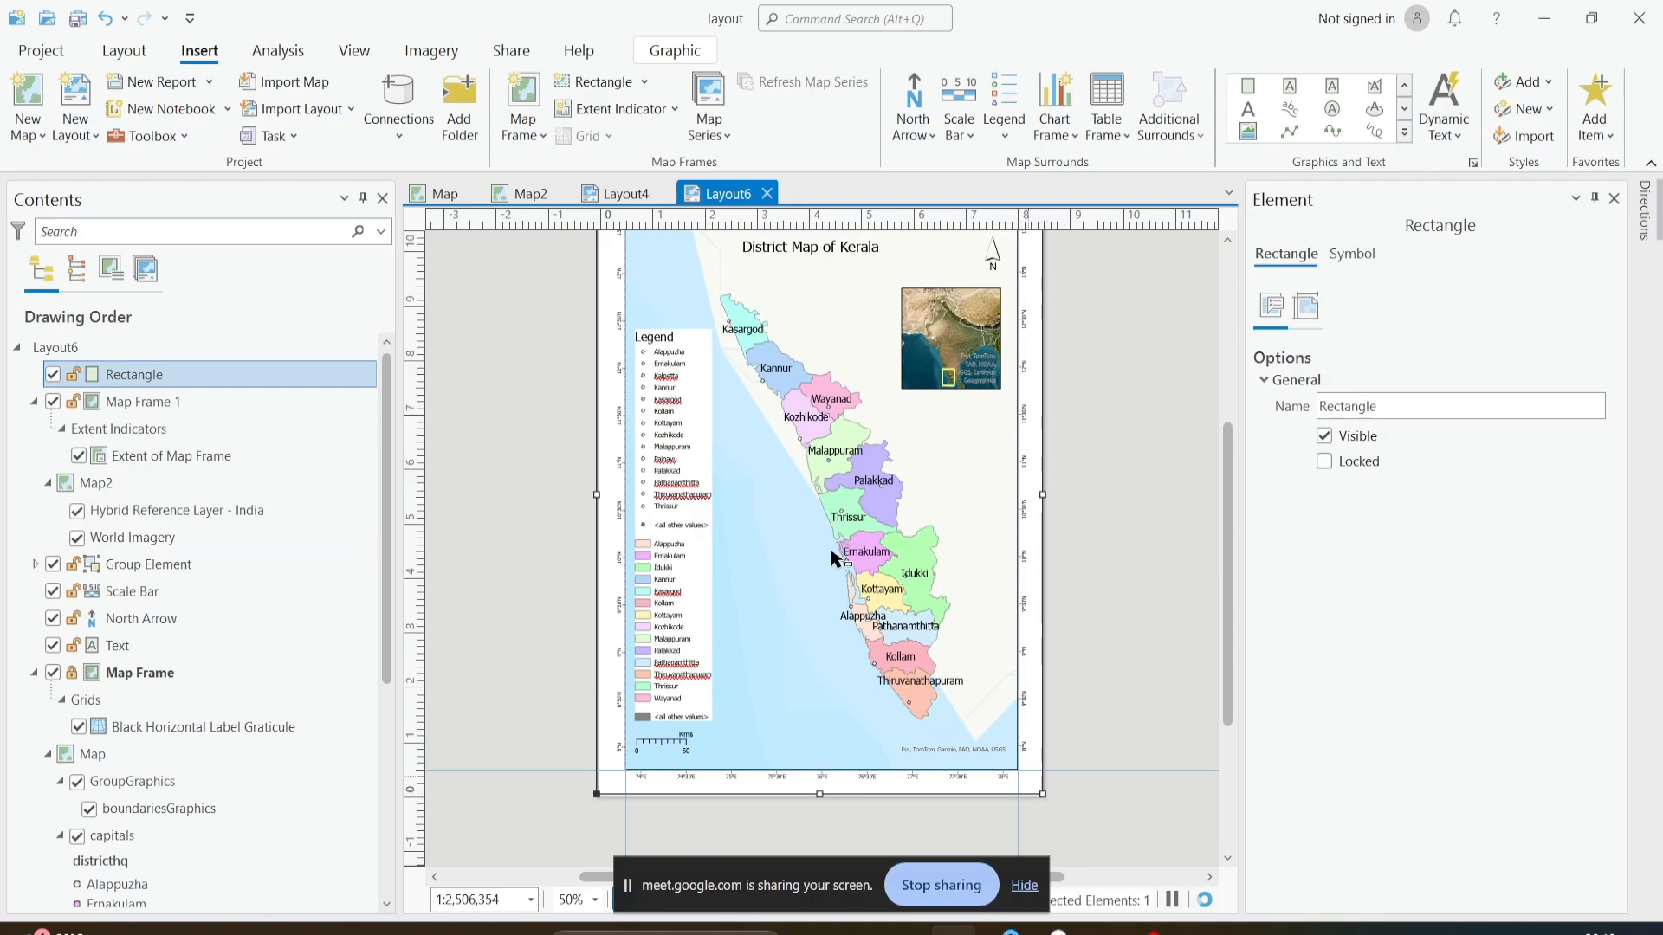
pyautogui.moveTo(655, 334); pyautogui.dragTo(658, 382)
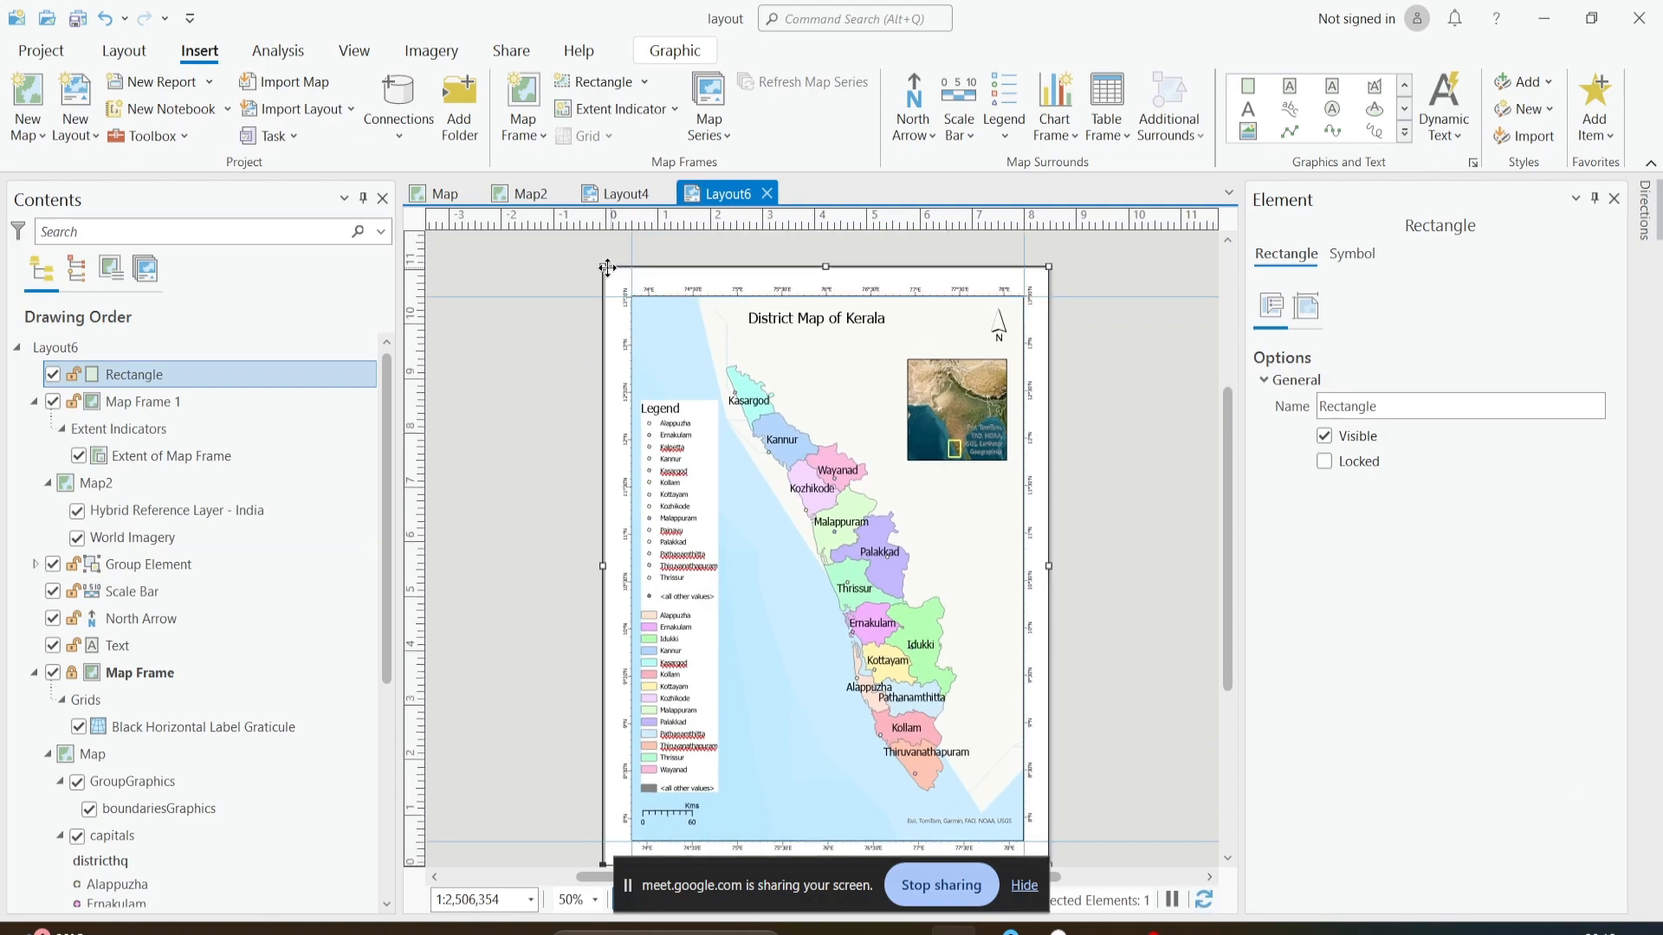
pyautogui.moveTo(607, 268); pyautogui.dragTo(608, 275)
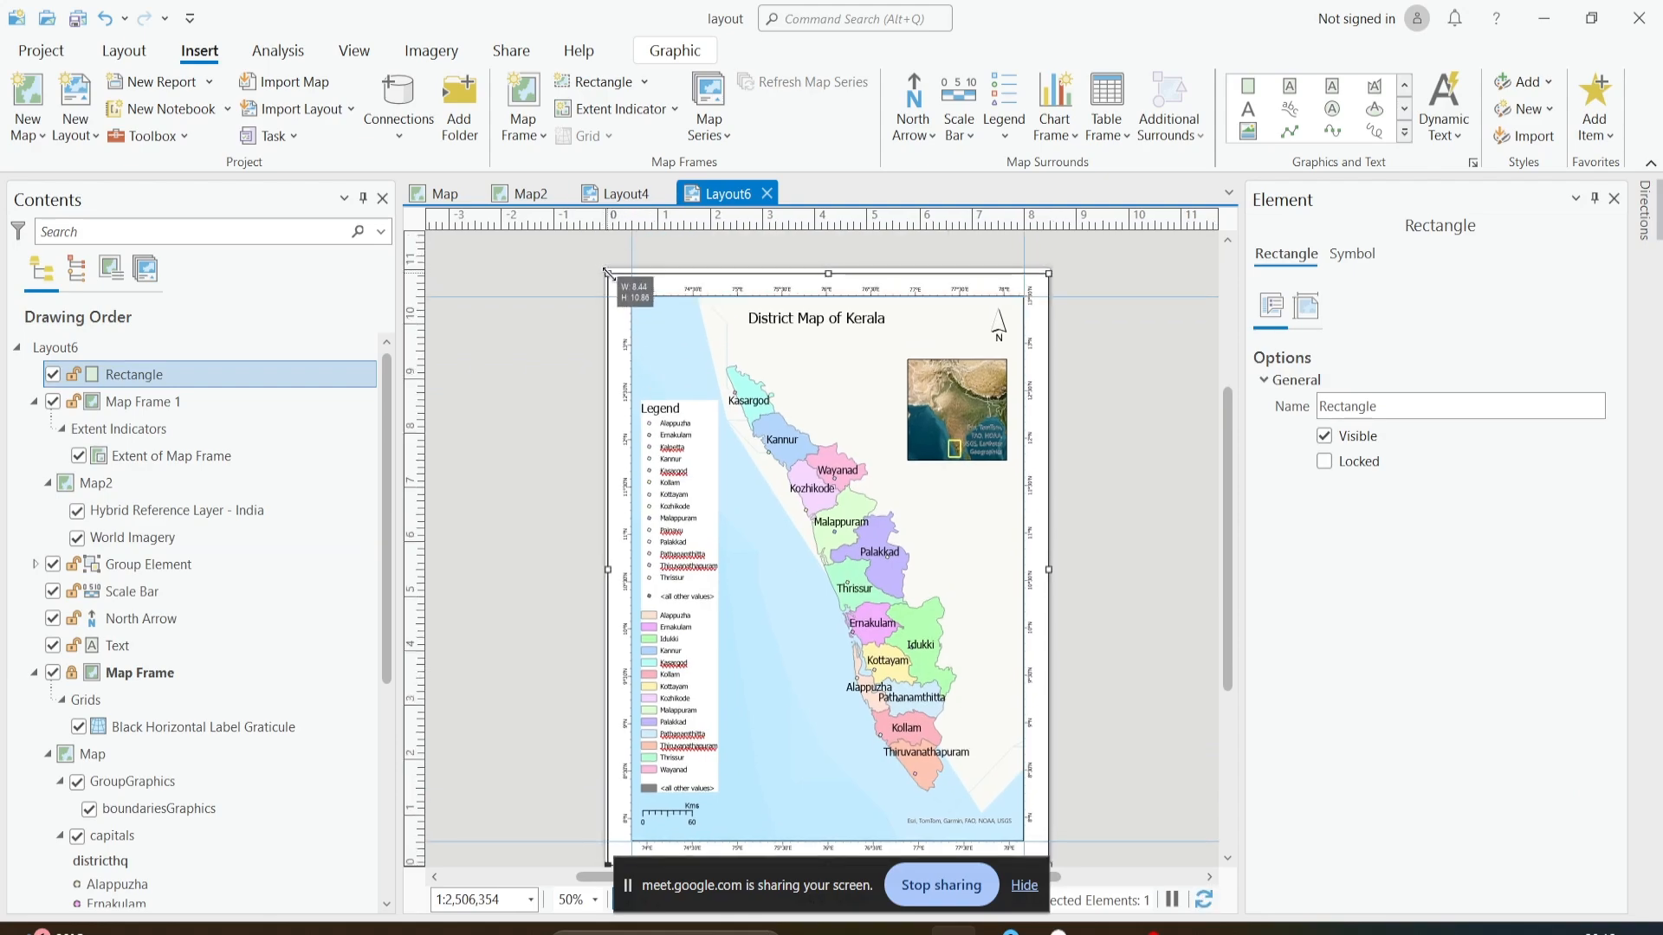
# - Adjust the upper-right corner of the border rectangle to fit just inside the page edge, check its other corners and deselect it
pyautogui.scroll(5, 1050, 275)
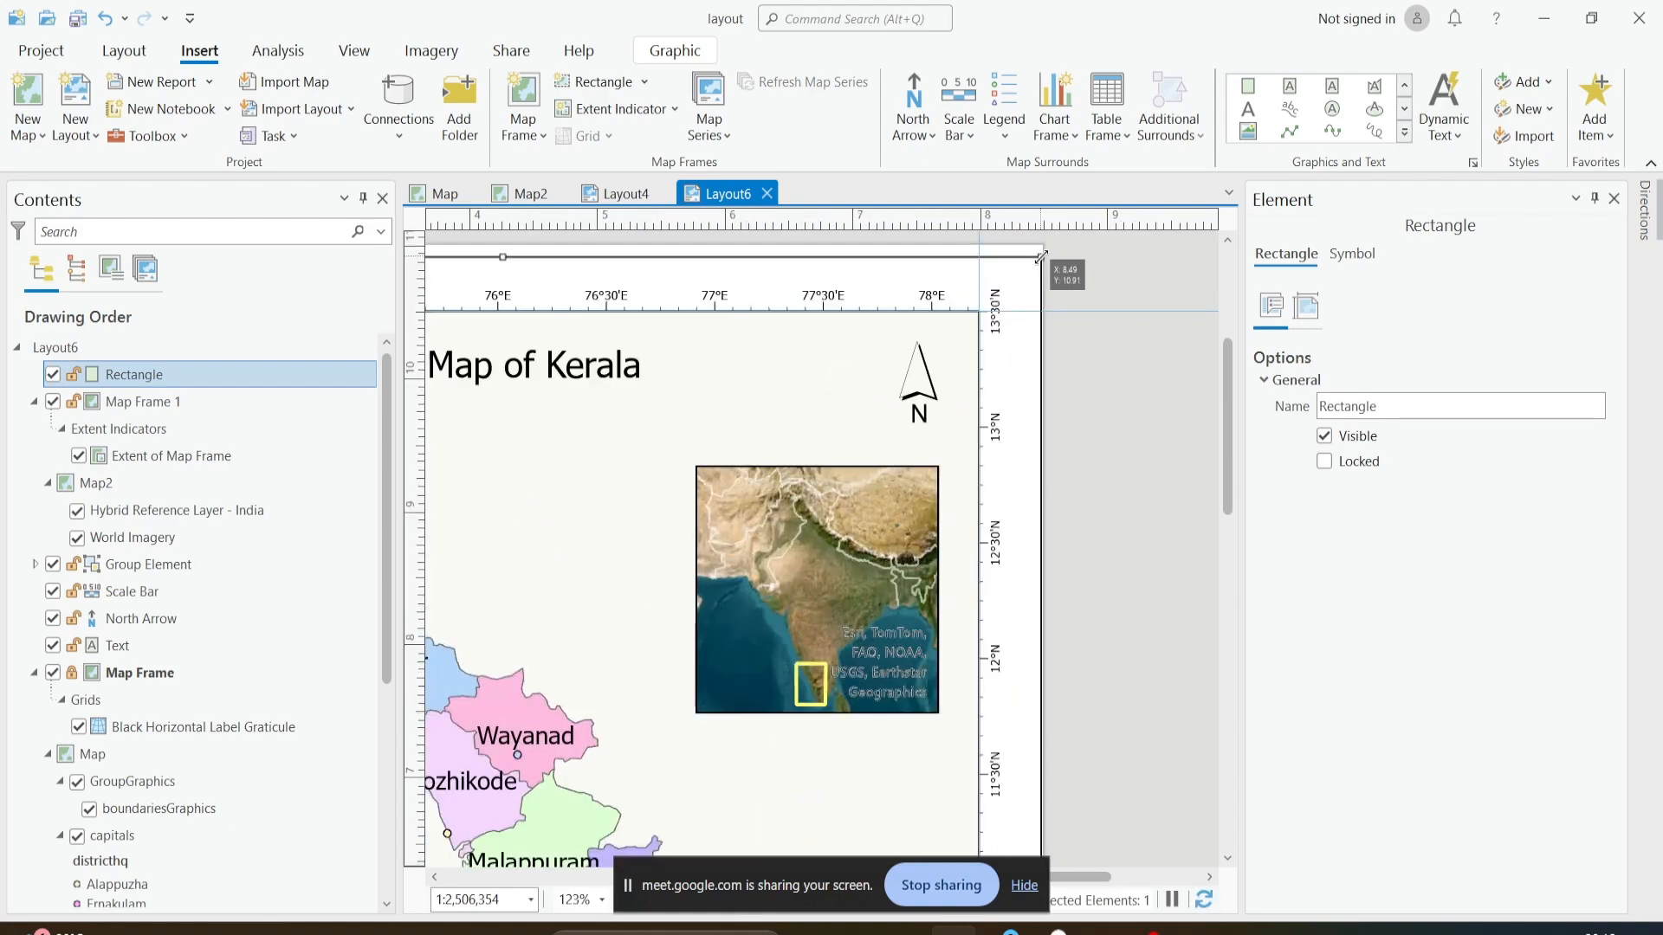
pyautogui.moveTo(1041, 258); pyautogui.dragTo(1034, 253)
pyautogui.scroll(-3, 1021, 375)
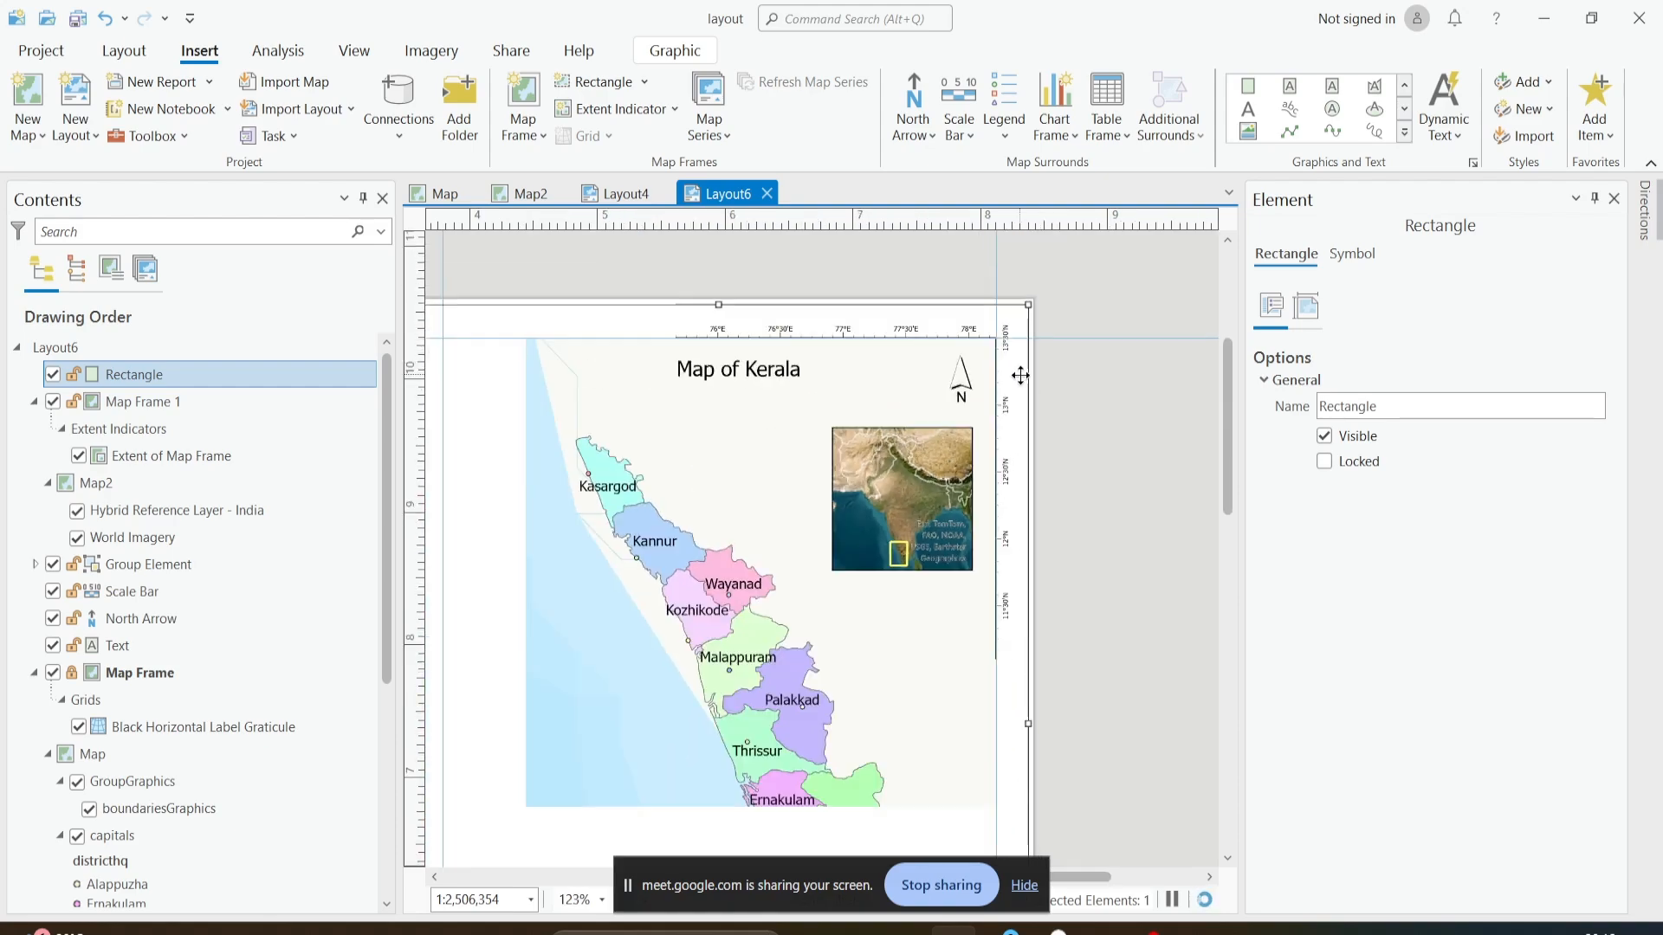
pyautogui.moveTo(1045, 691); pyautogui.dragTo(1047, 476)
pyautogui.scroll(3, 1015, 753)
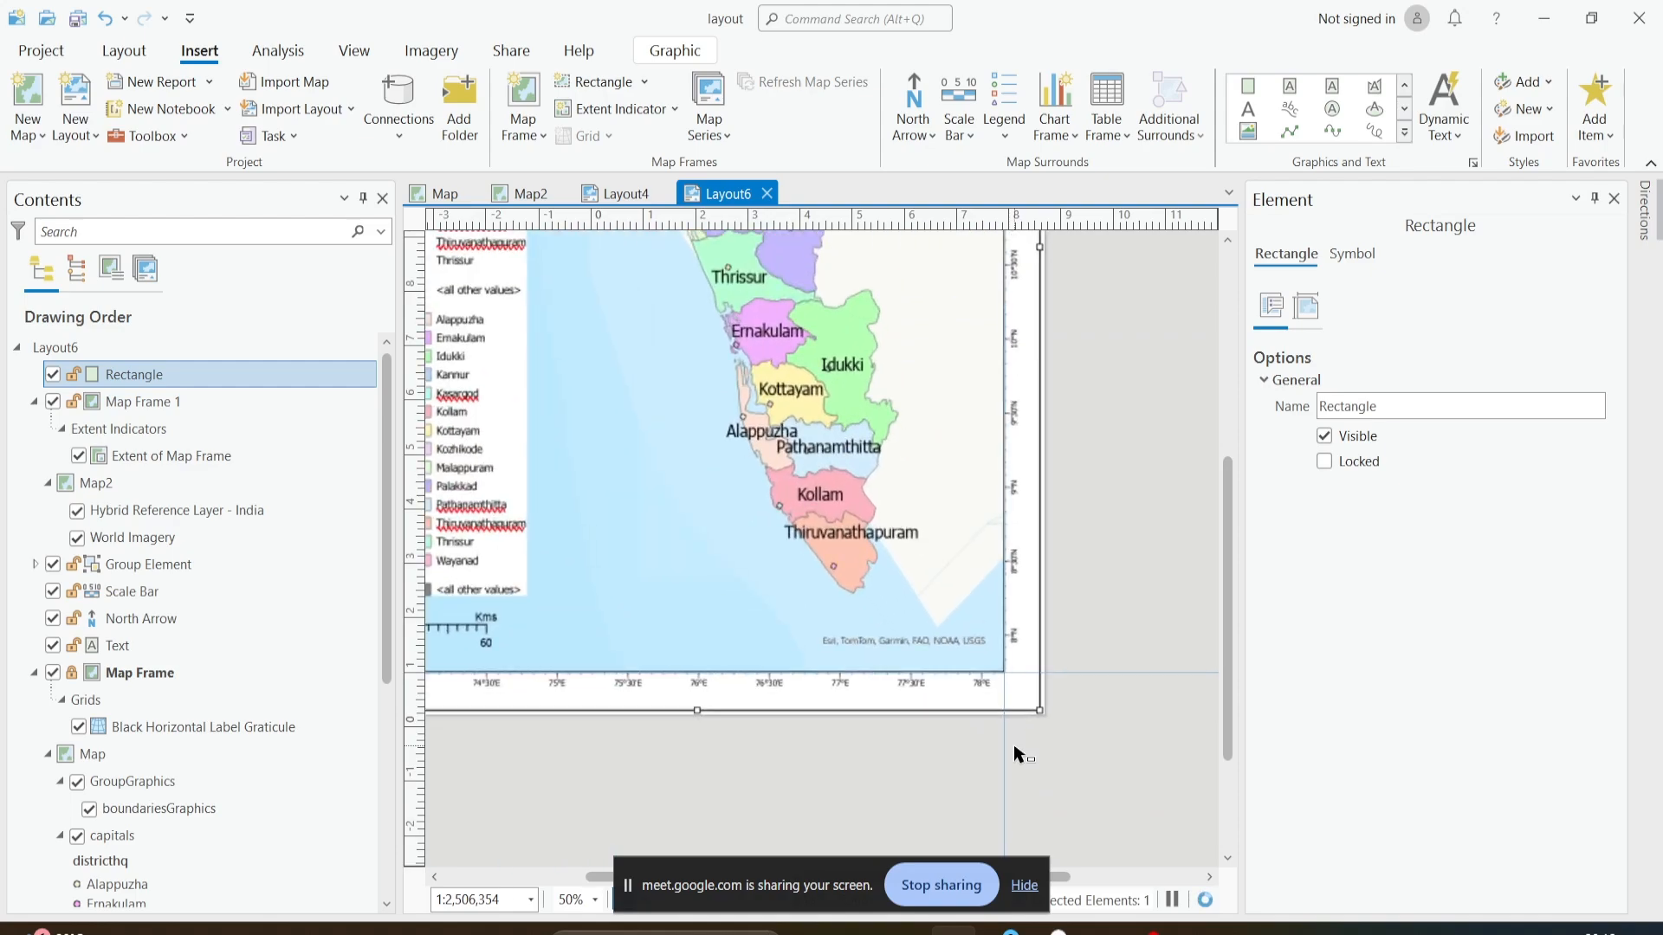
pyautogui.scroll(-4, 1082, 684)
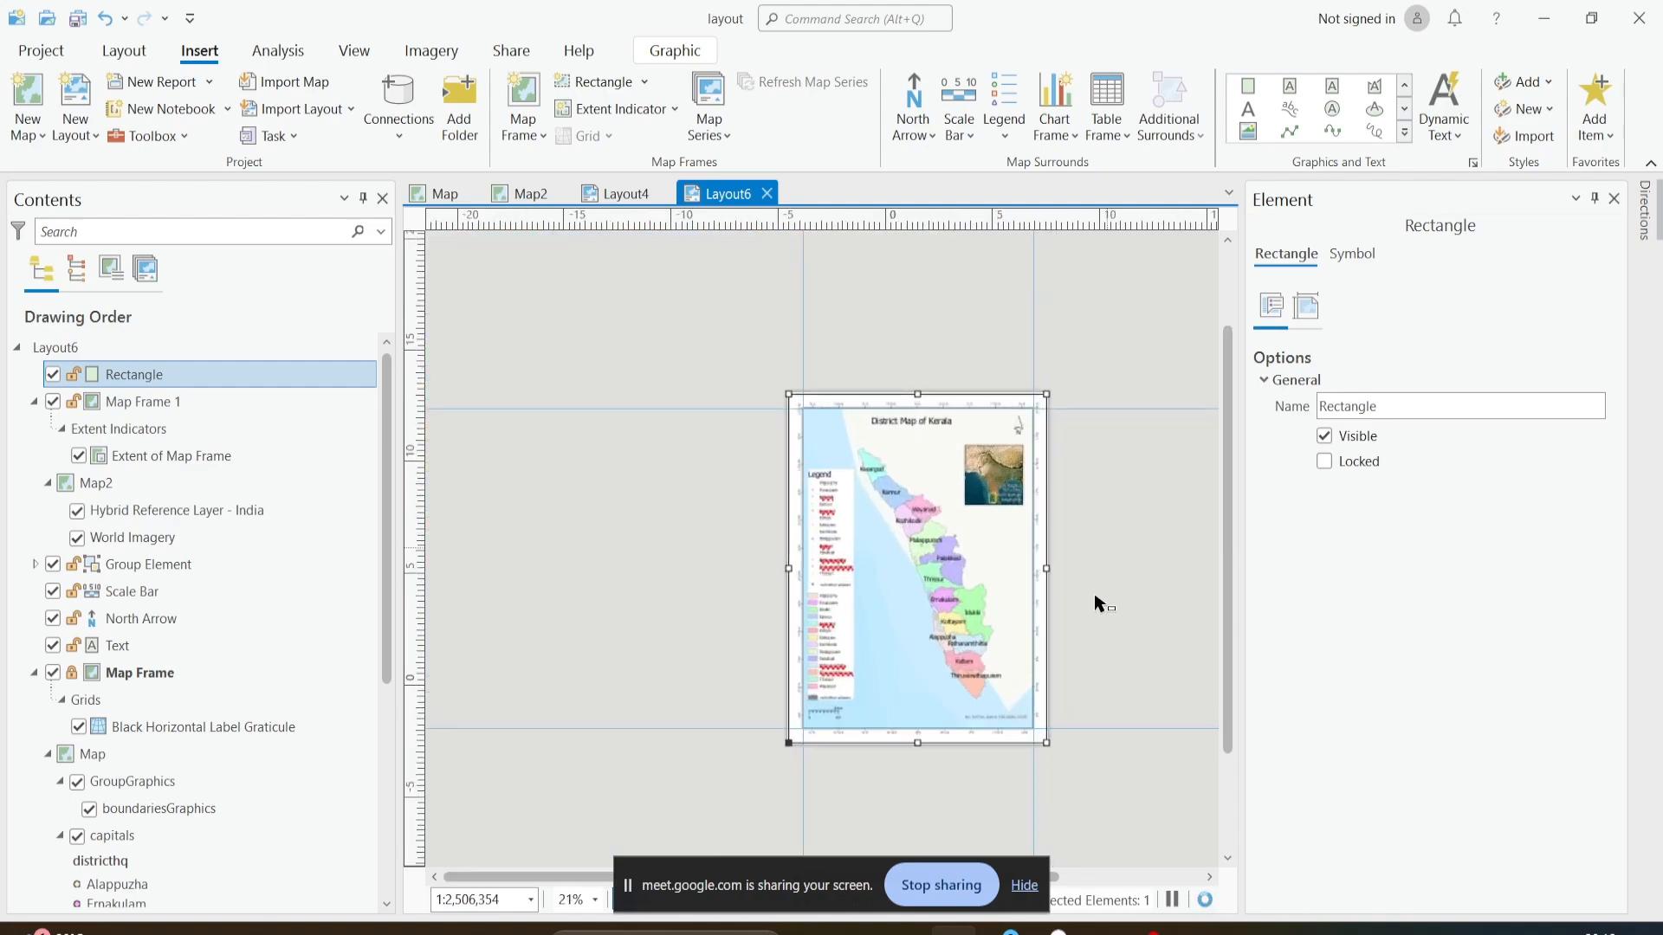
pyautogui.scroll(2, 1099, 604)
pyautogui.click(901, 533)
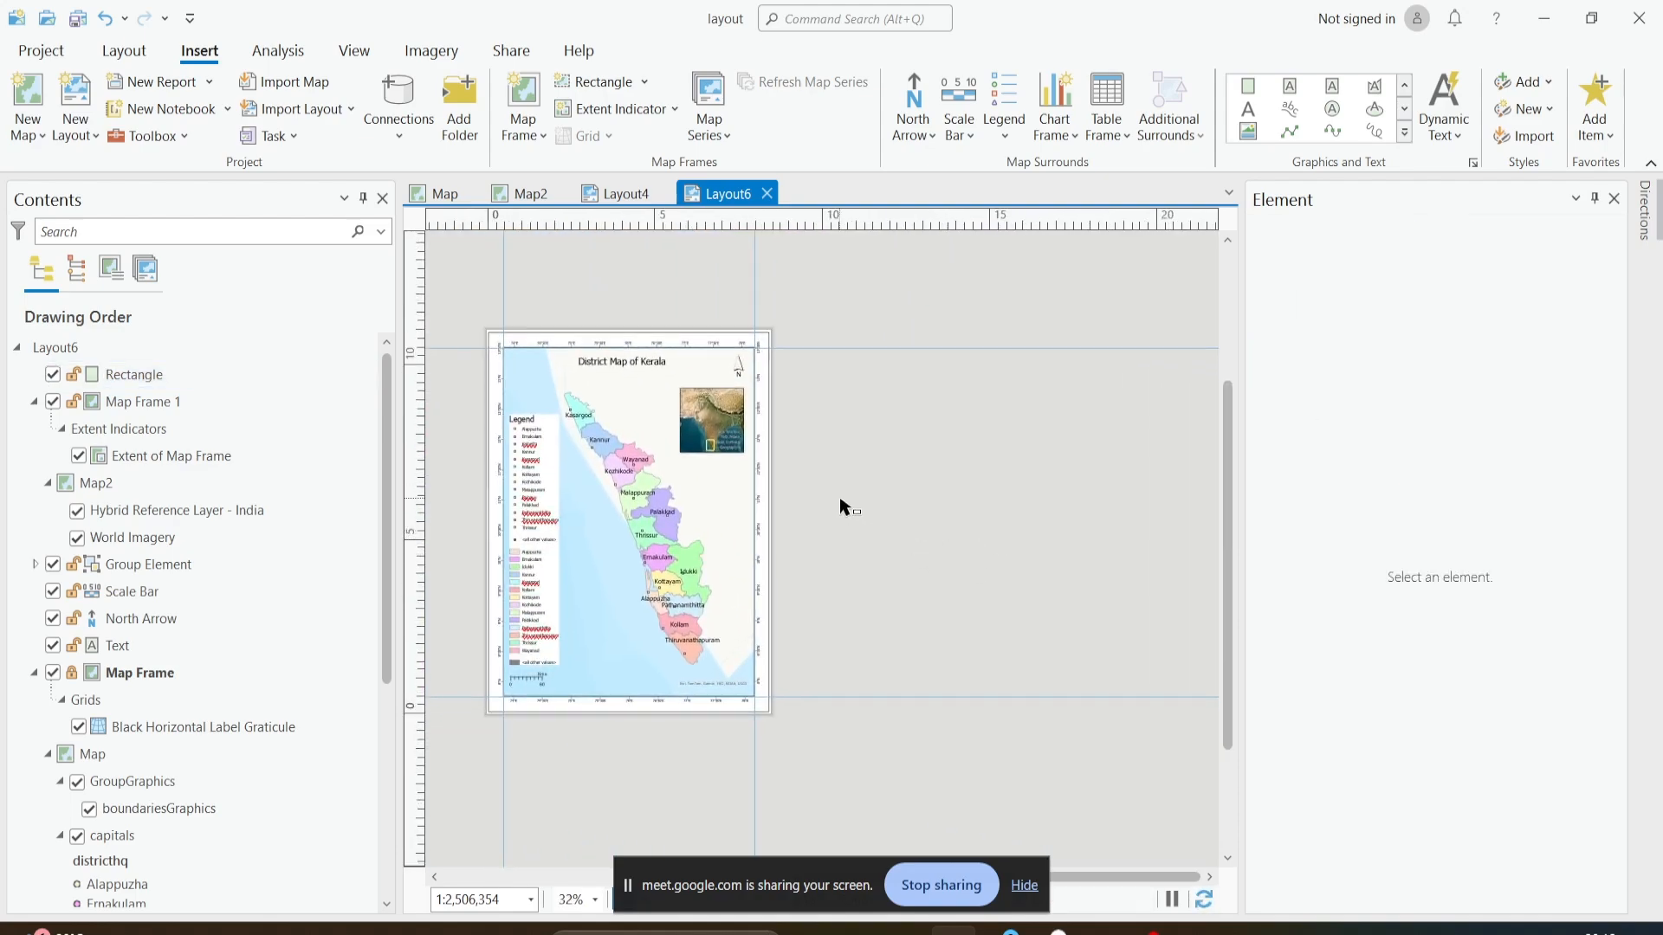
pyautogui.moveTo(498, 354); pyautogui.dragTo(592, 300)
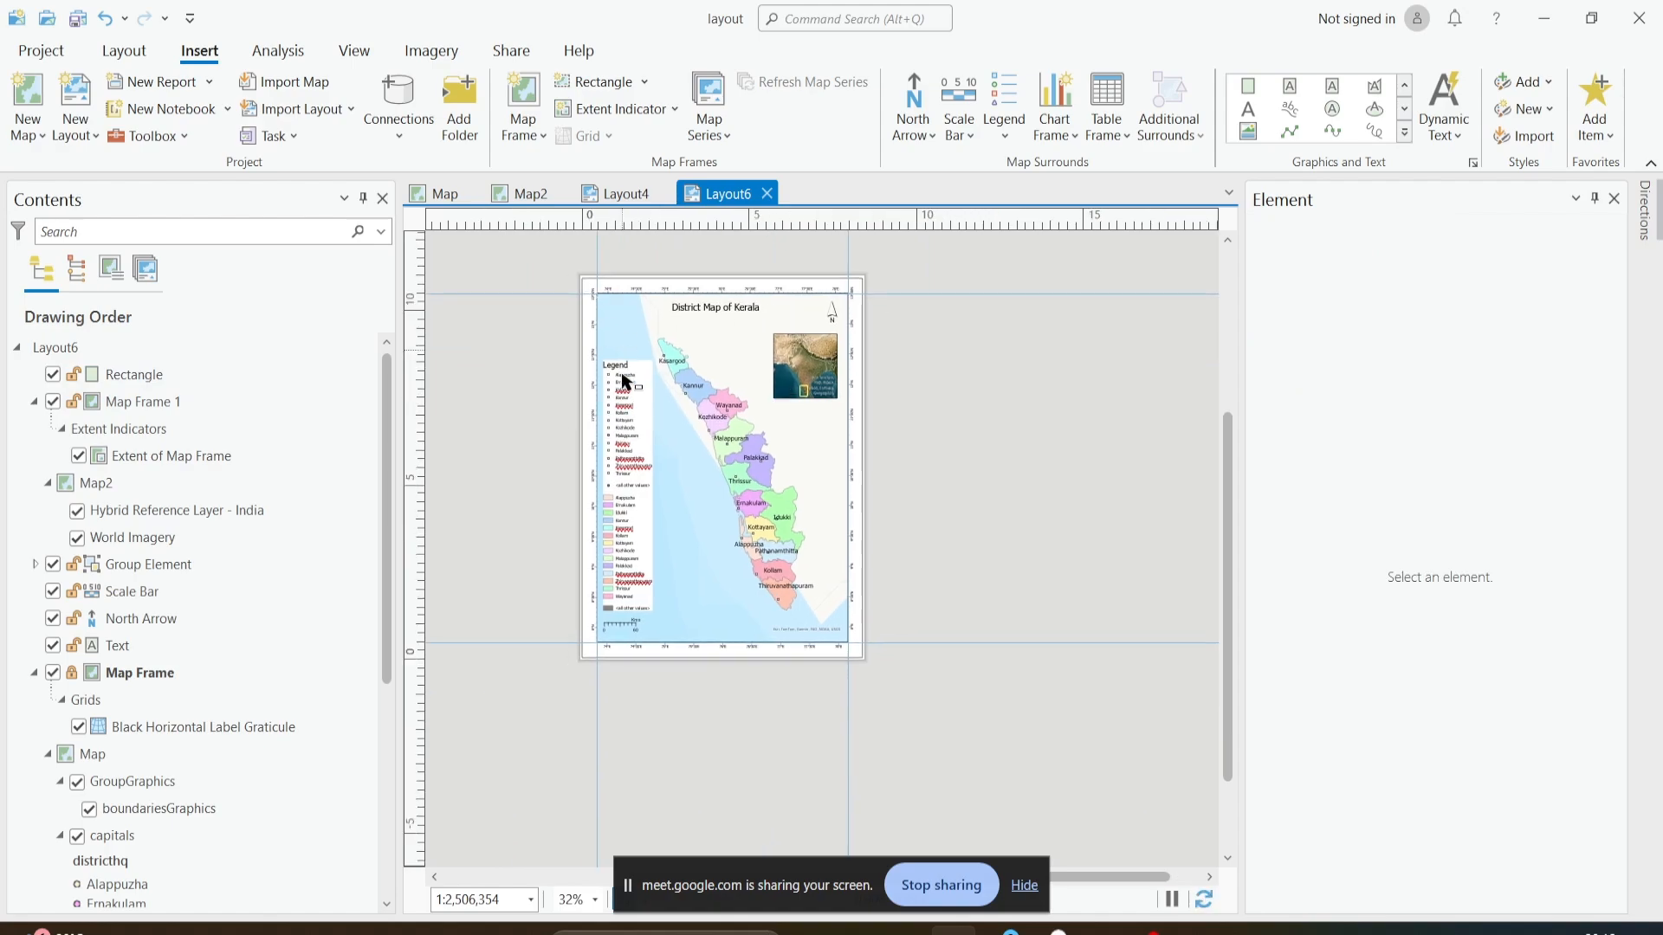
pyautogui.moveTo(894, 440); pyautogui.dragTo(946, 469)
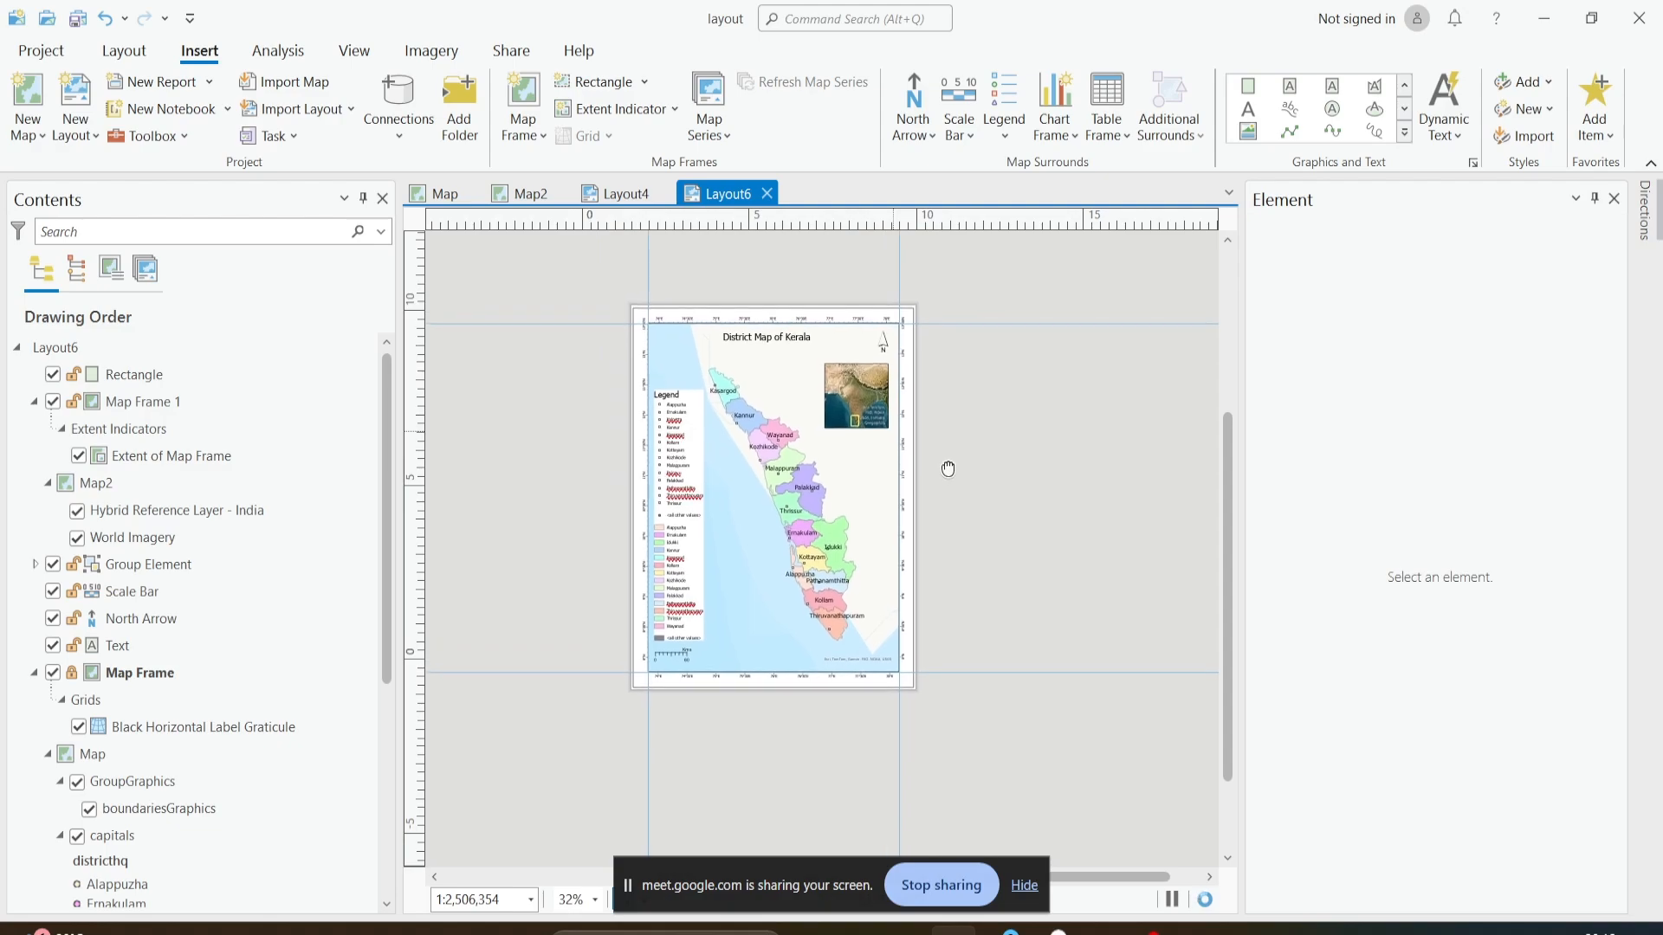
pyautogui.scroll(3, 770, 490)
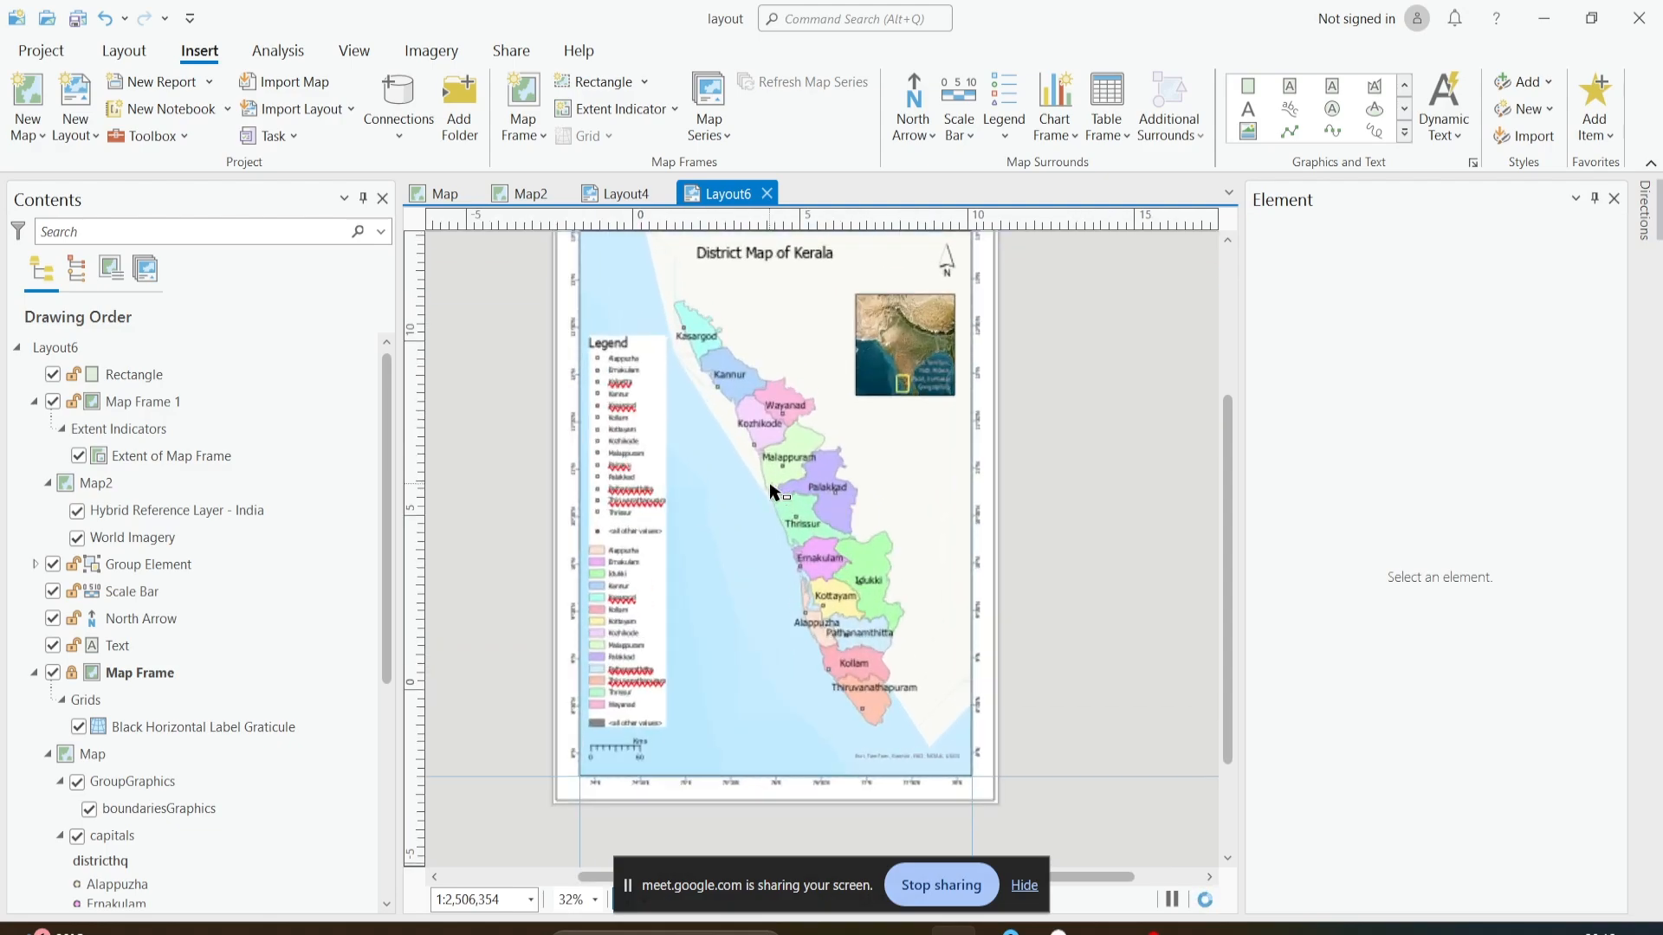
pyautogui.click(656, 367)
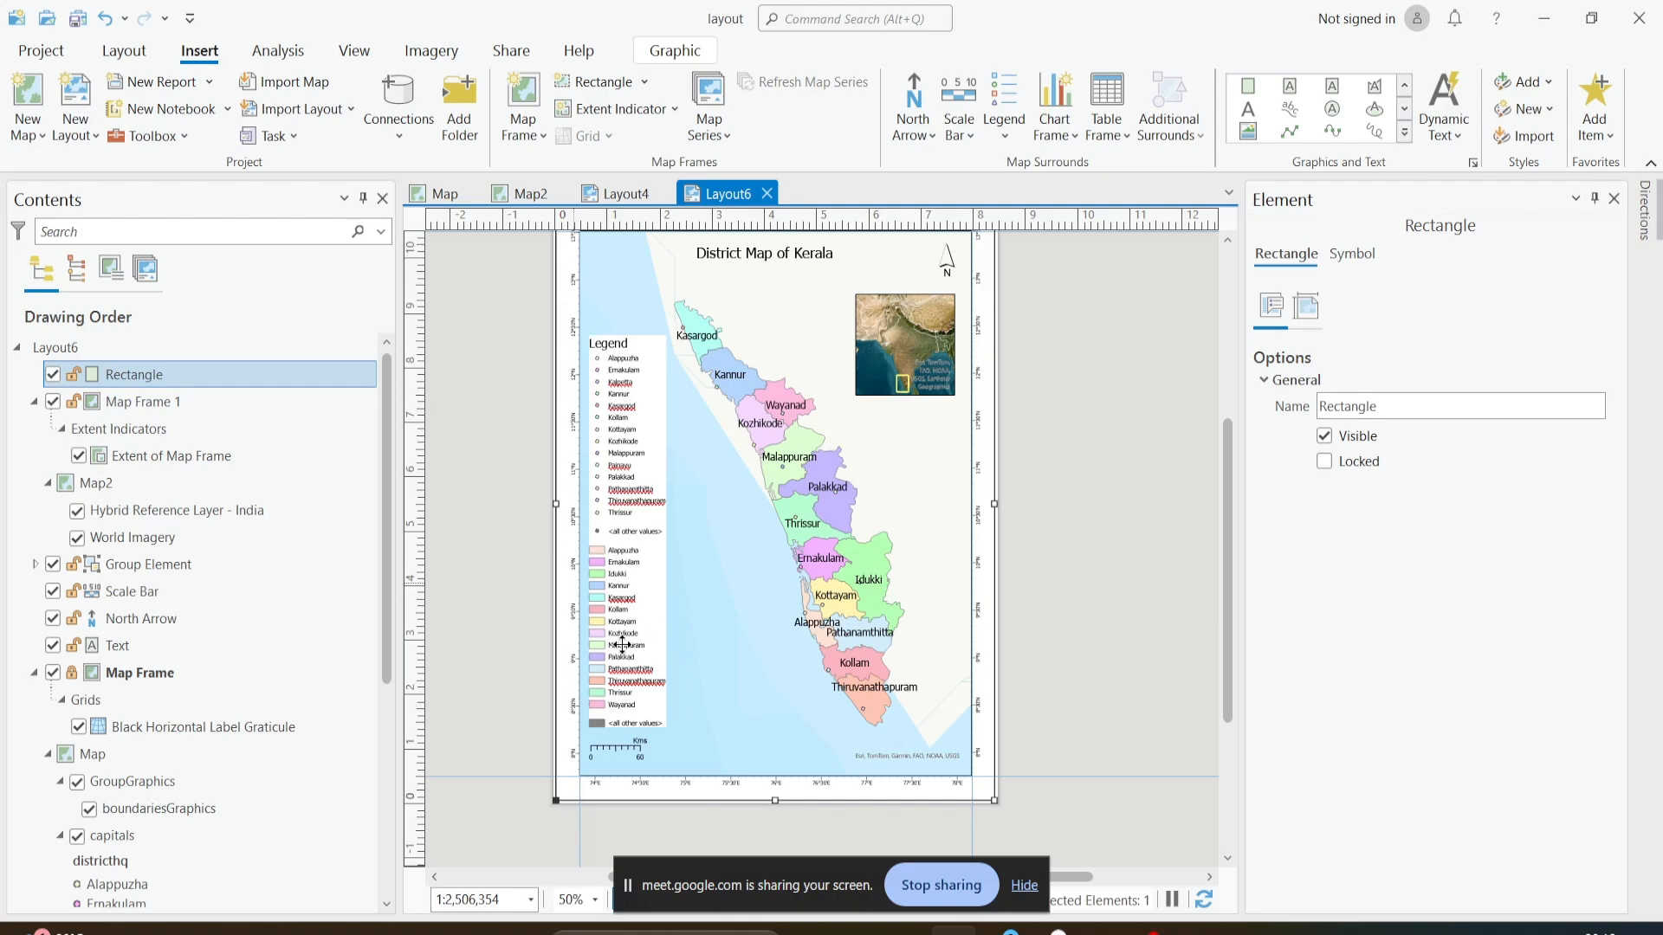
pyautogui.scroll(-3, 1020, 555)
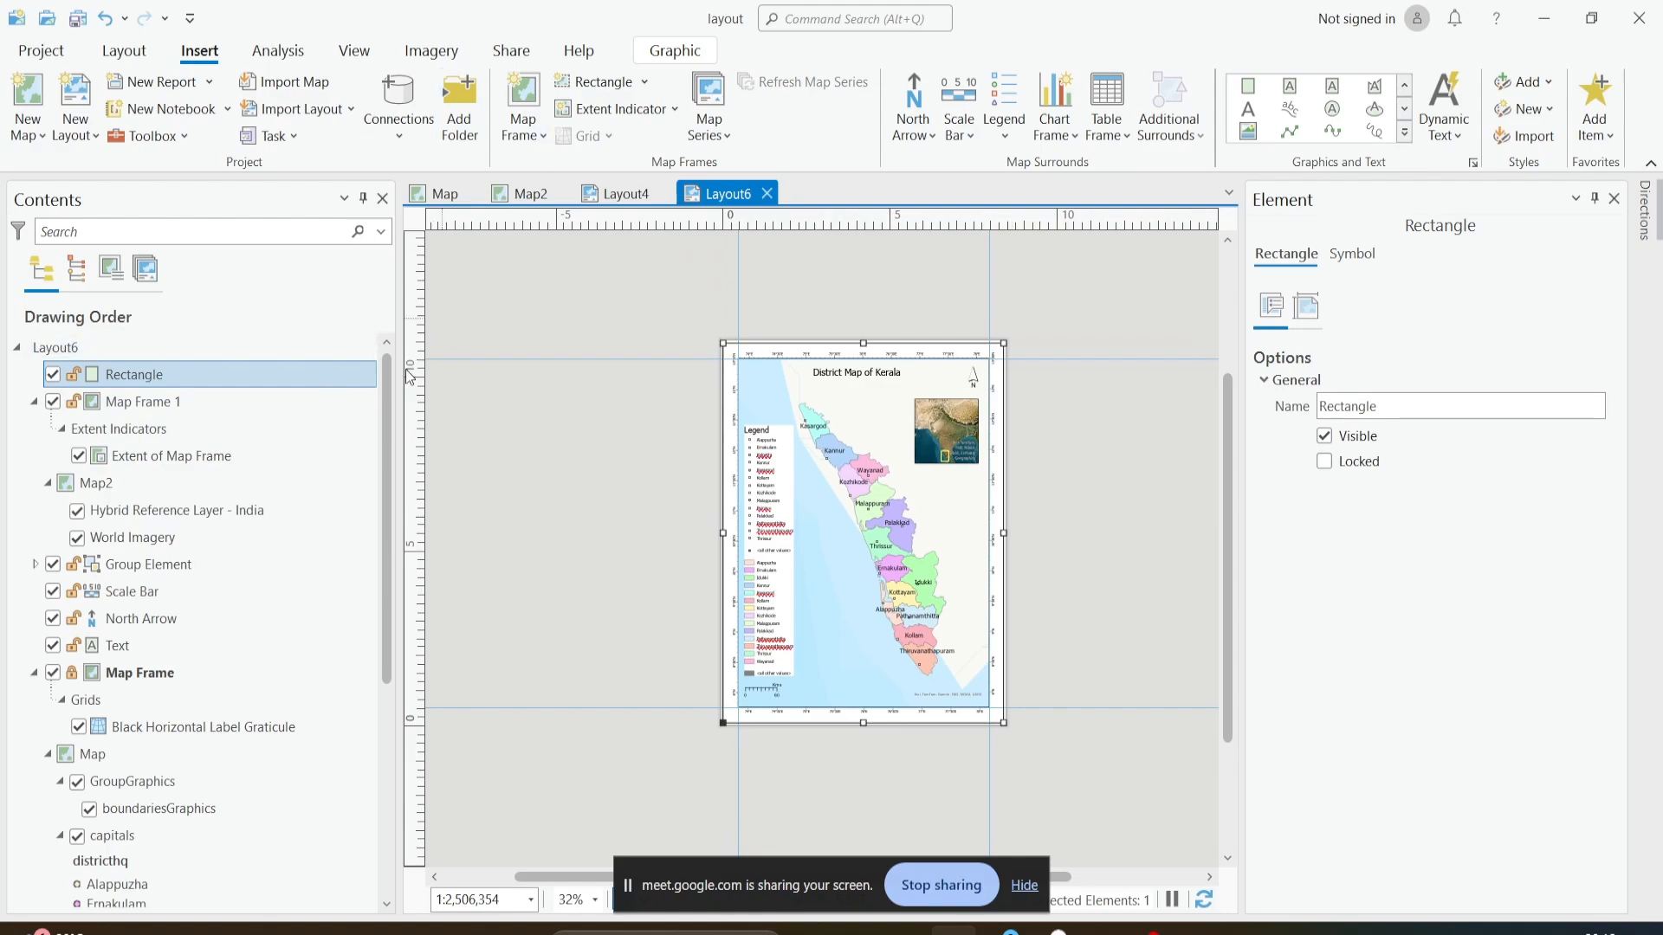
# - Start exporting the layout to a file and choose PDF as the file type
pyautogui.click(512, 52)
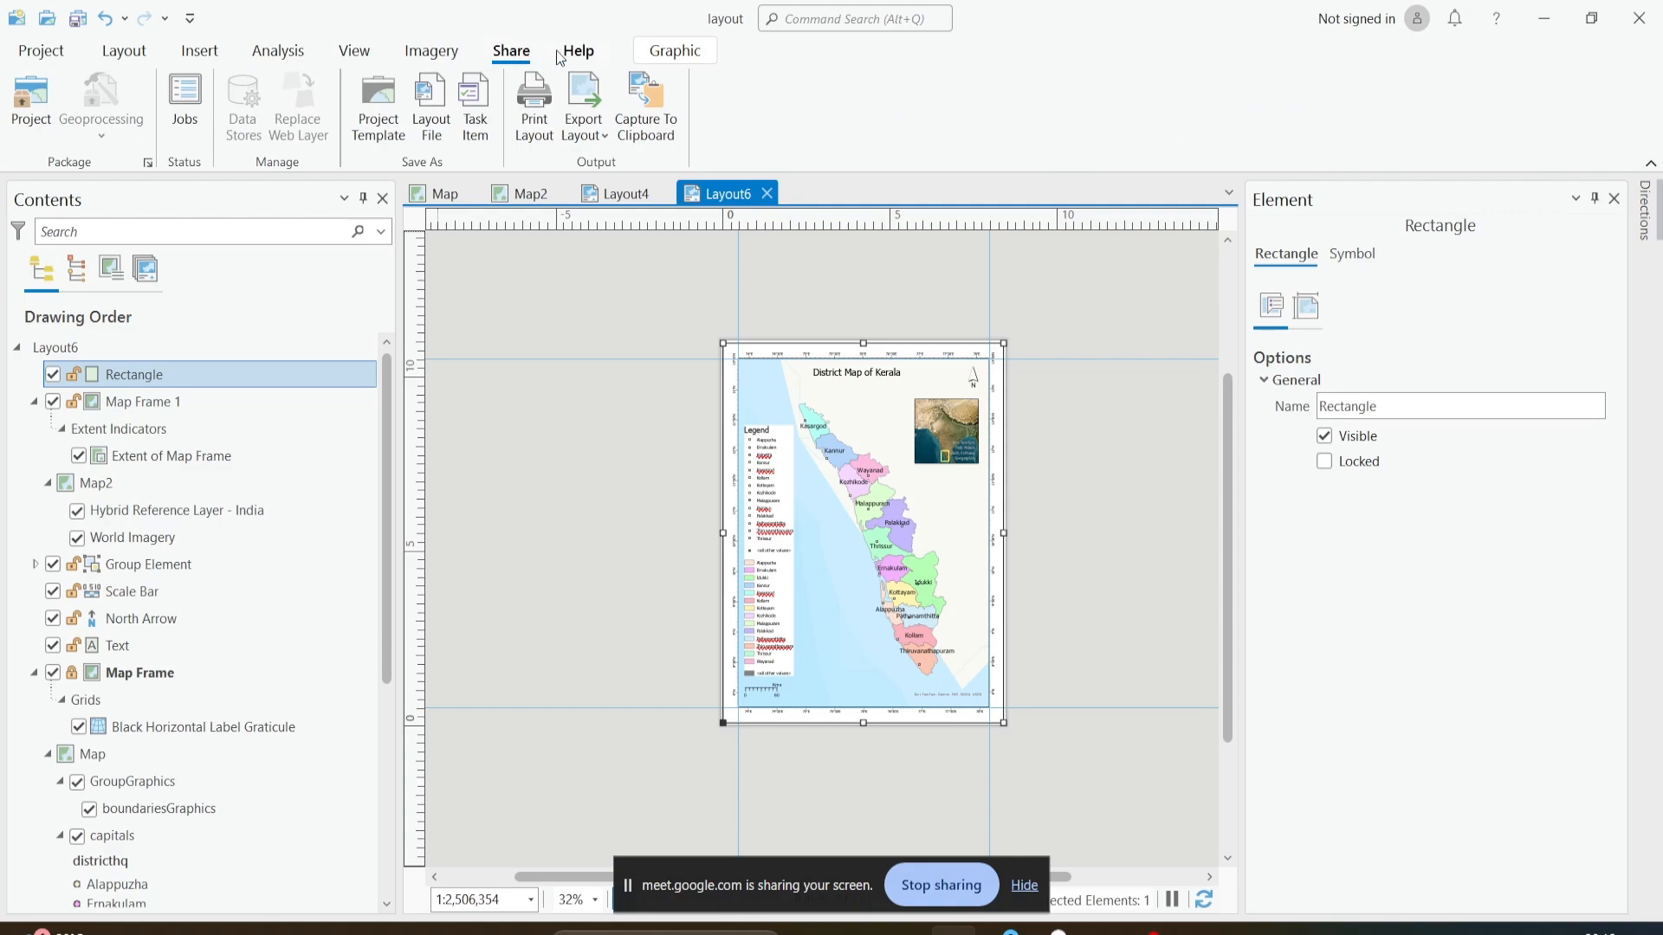
pyautogui.click(595, 90)
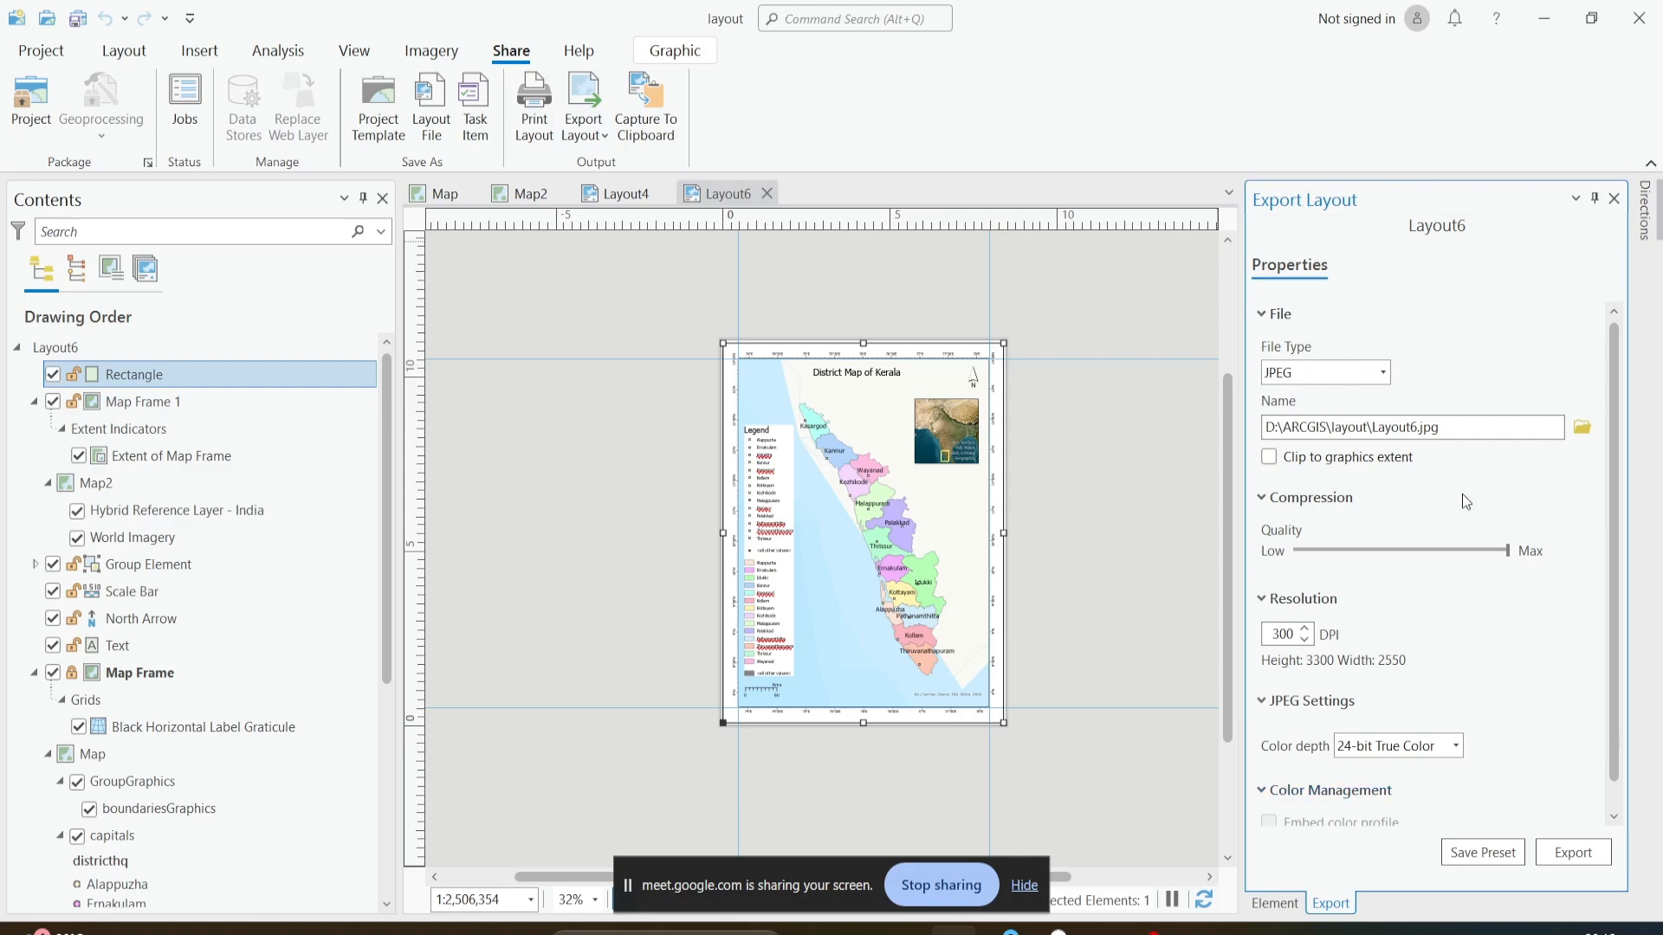
pyautogui.click(1382, 373)
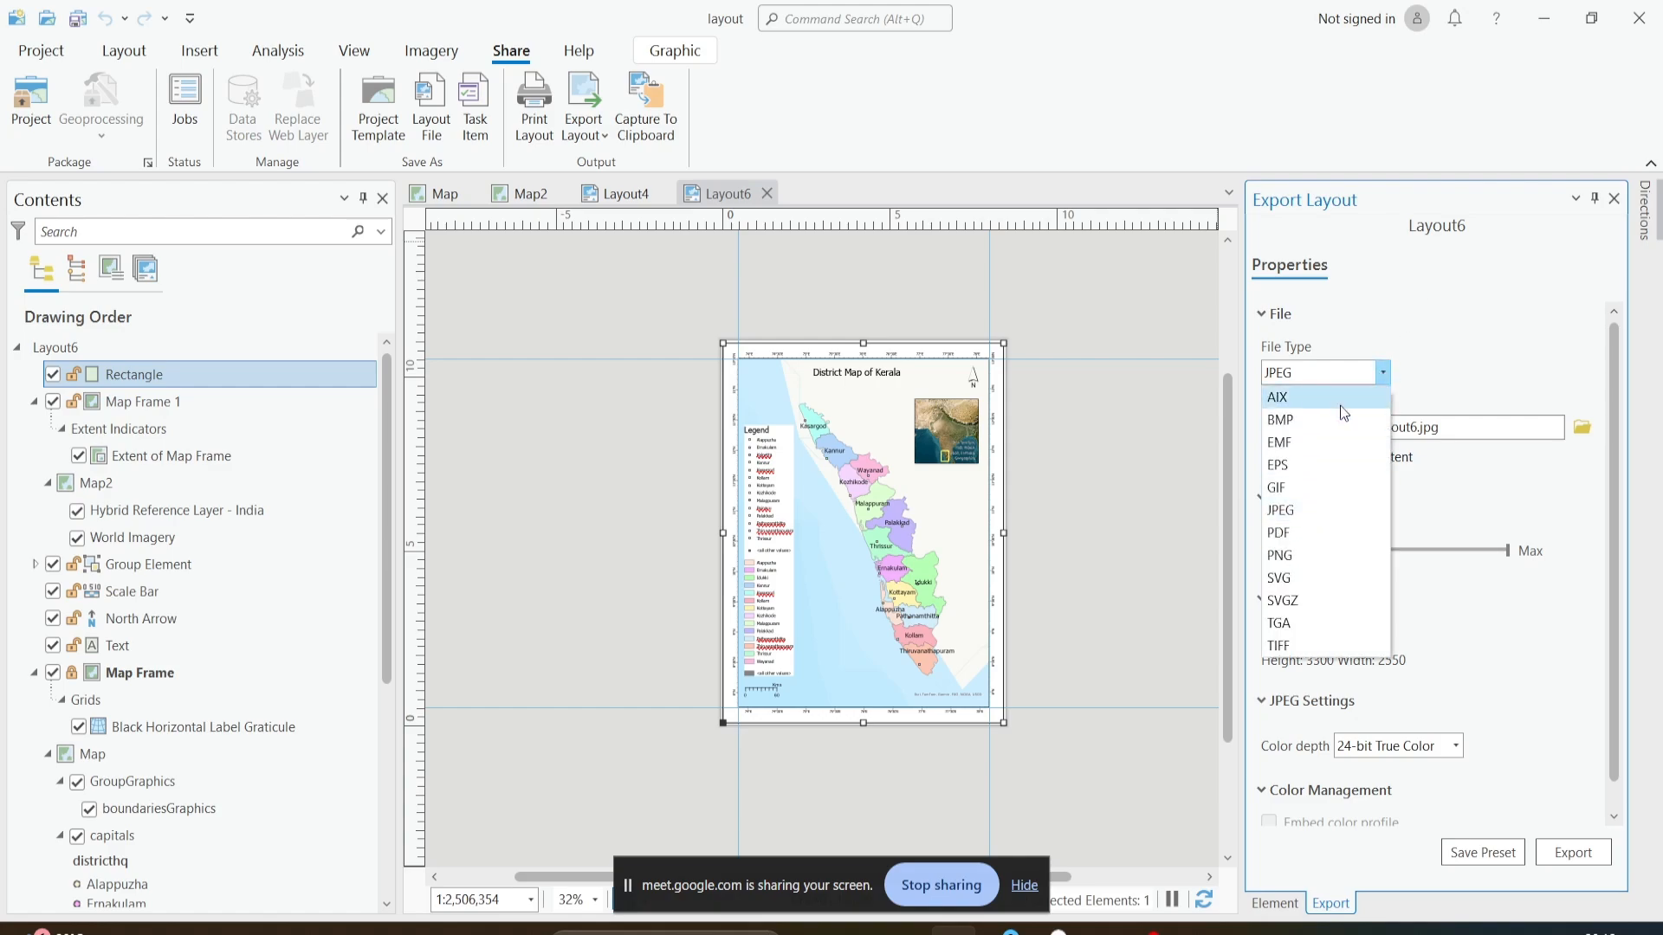
pyautogui.click(1335, 525)
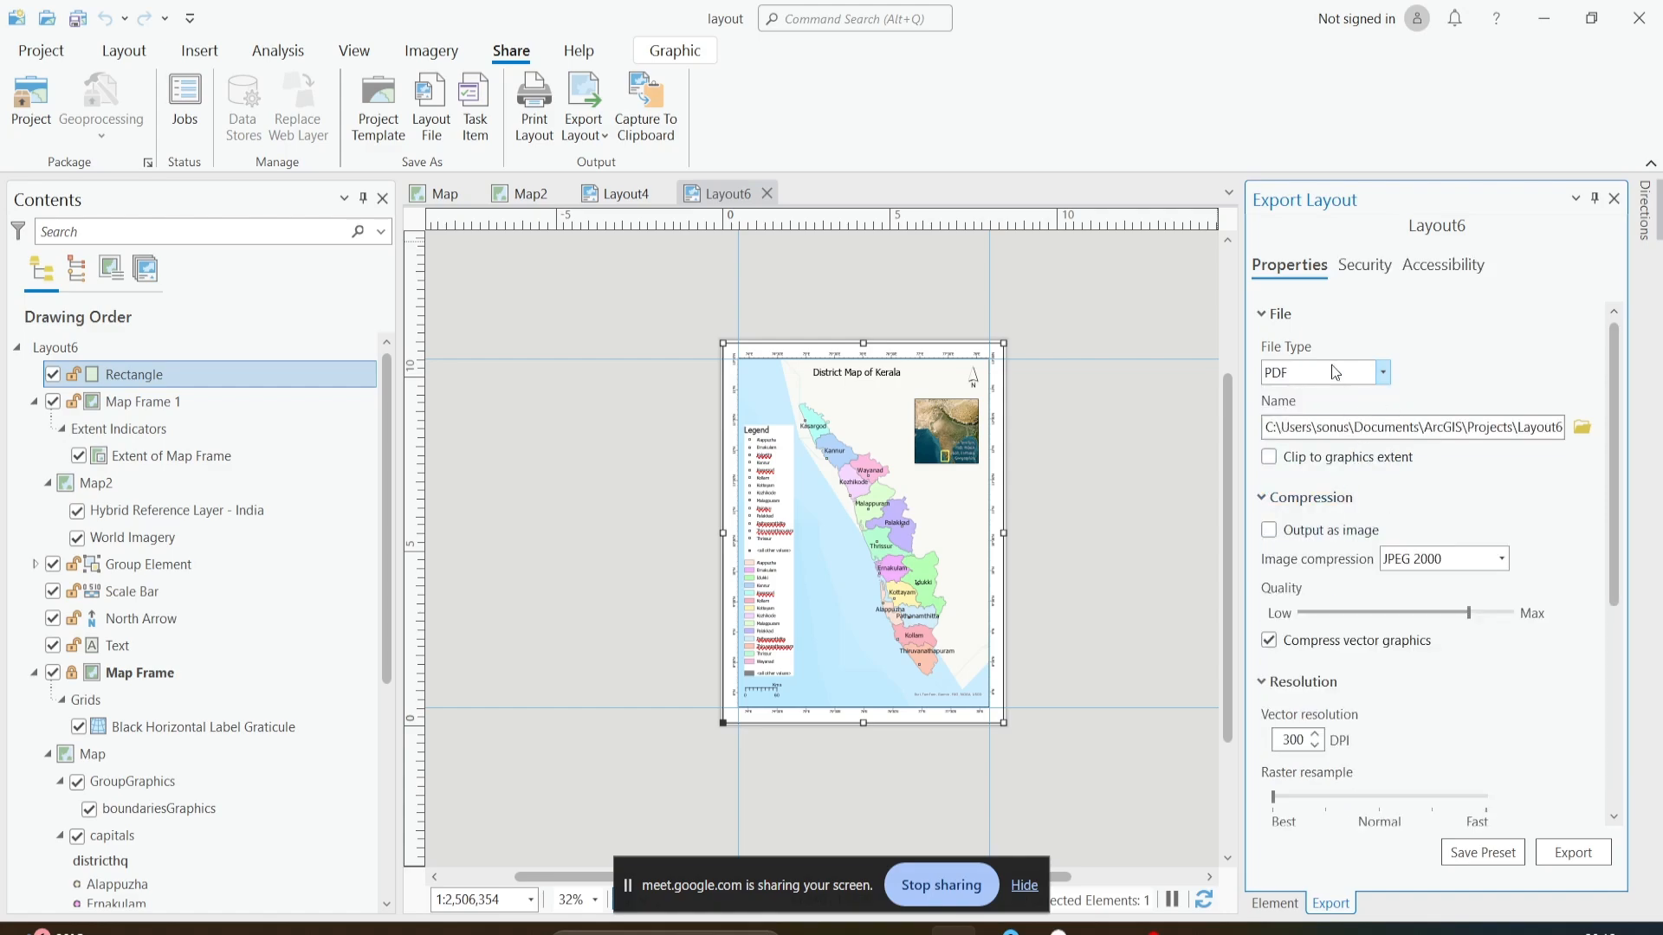
# - Set the export destination to the D:\ARCGIS\layout folder with the file name Layout6.pdf
pyautogui.click(1582, 429)
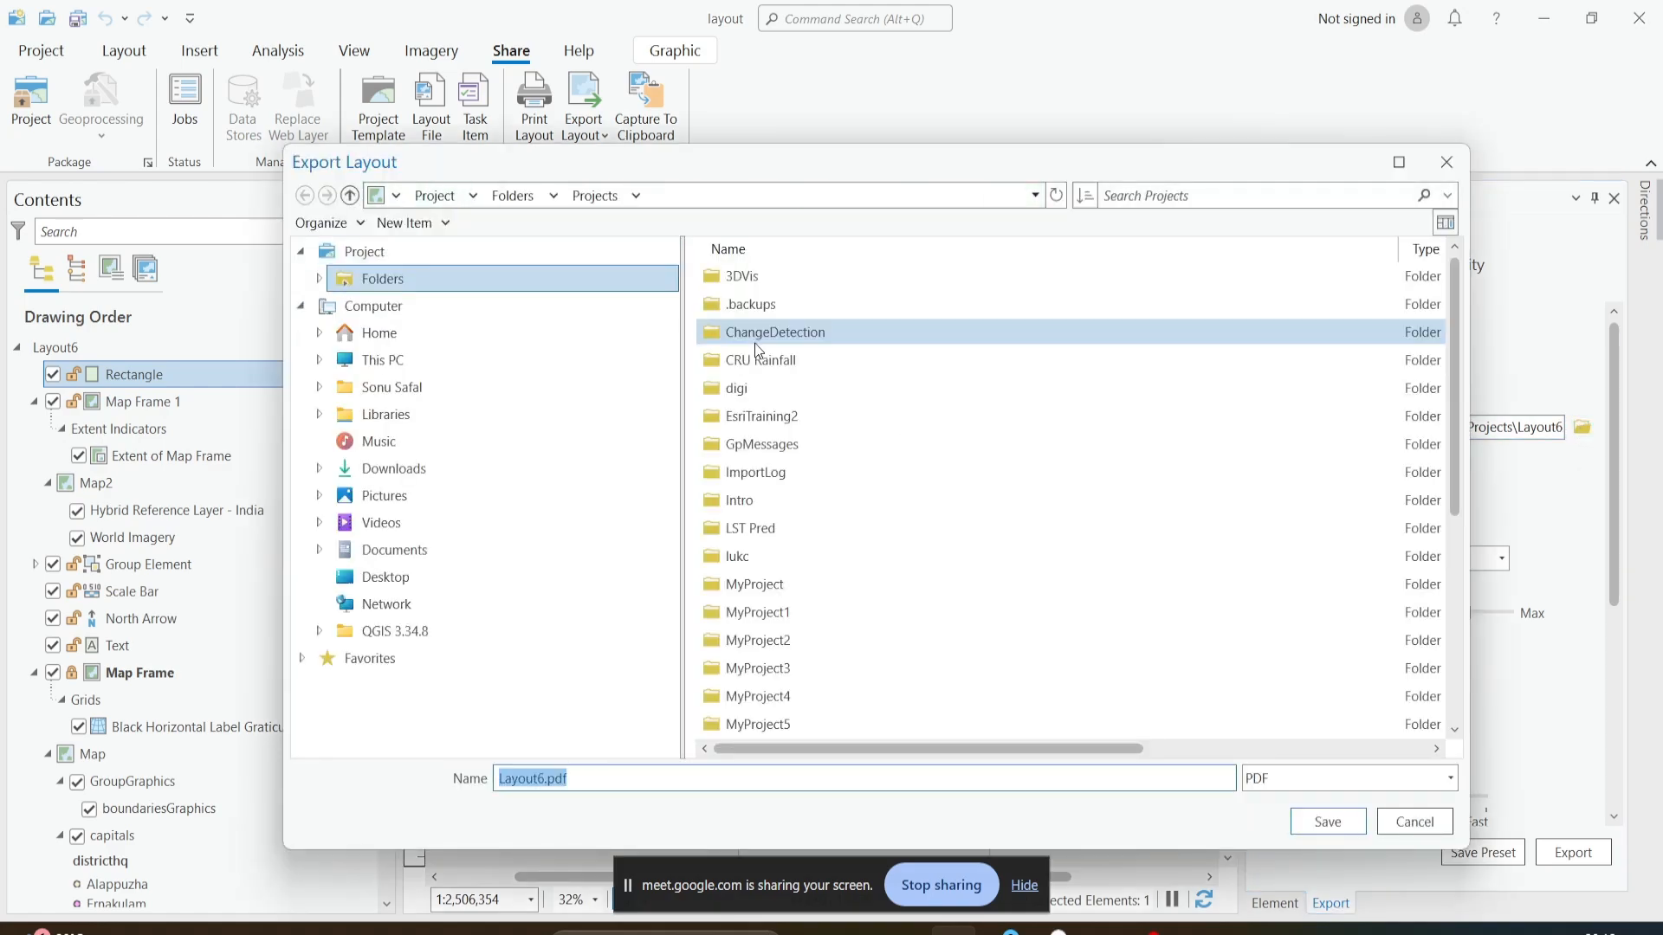
pyautogui.scroll(-4, 761, 516)
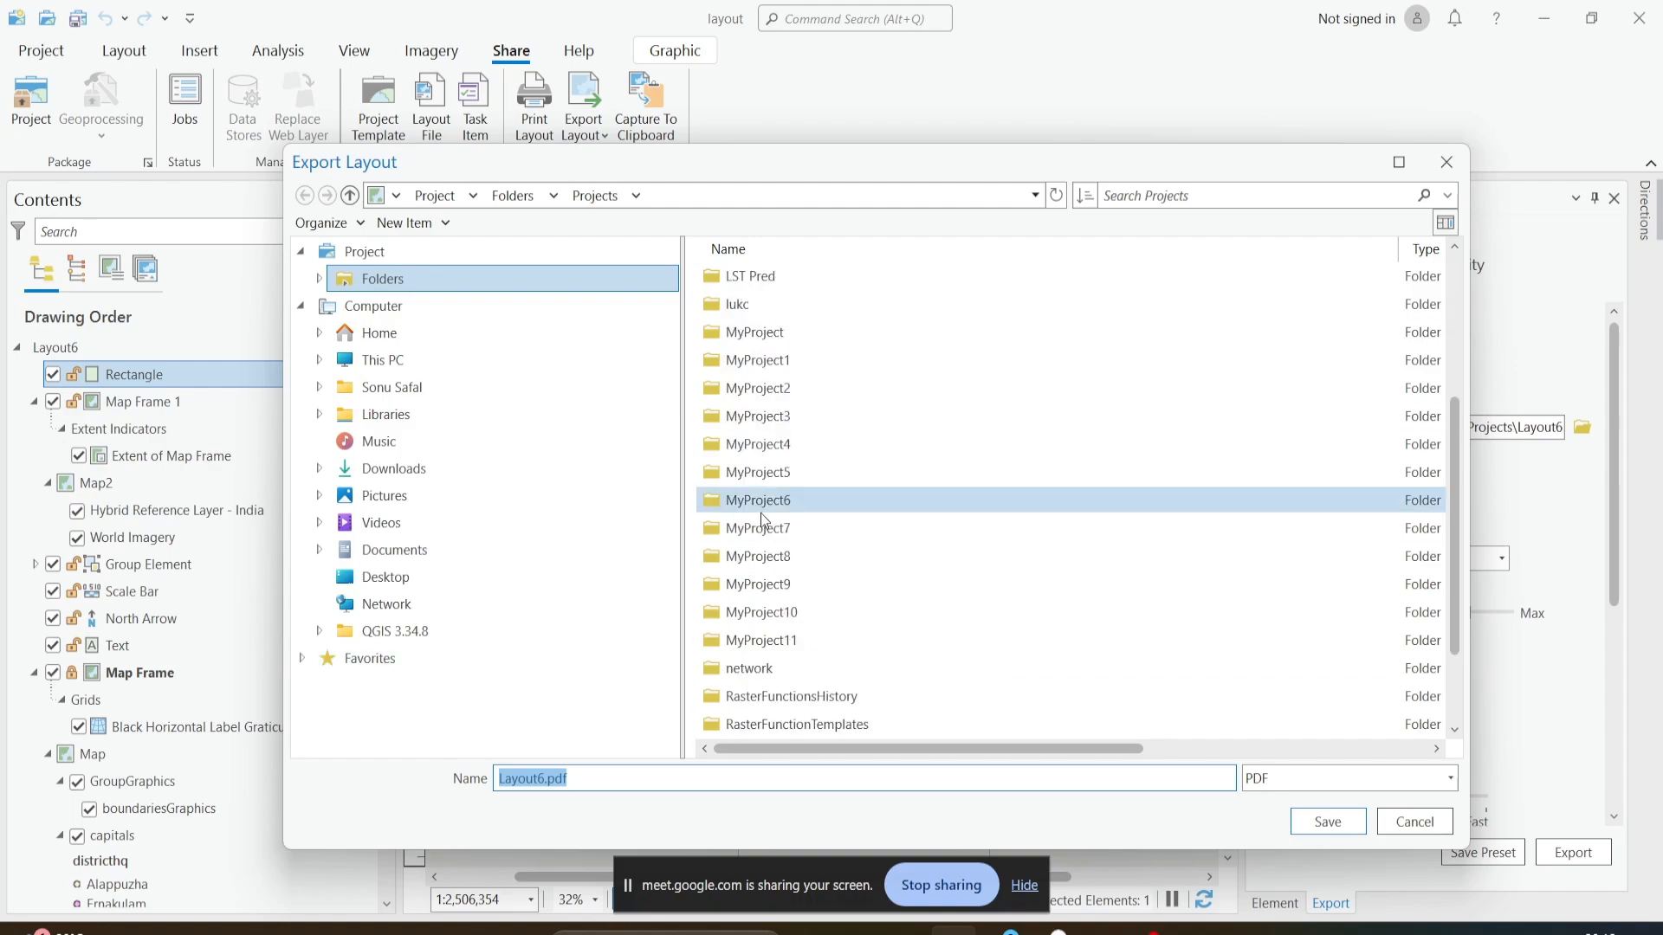
pyautogui.scroll(4, 760, 513)
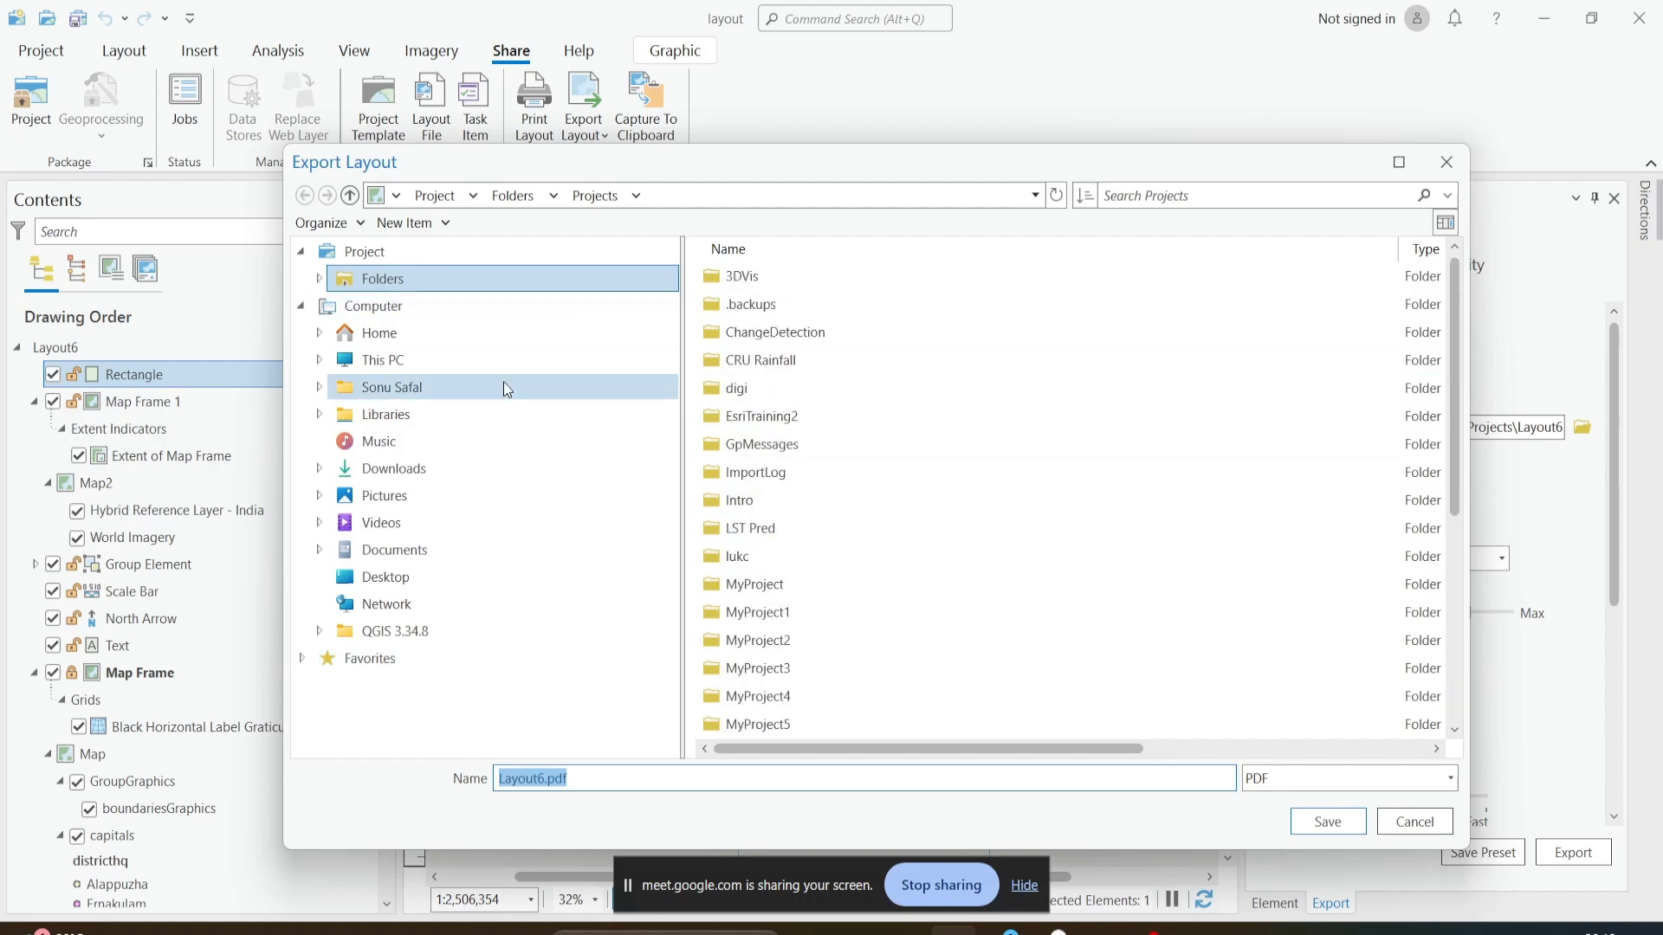
pyautogui.click(382, 359)
pyautogui.doubleClick(833, 284)
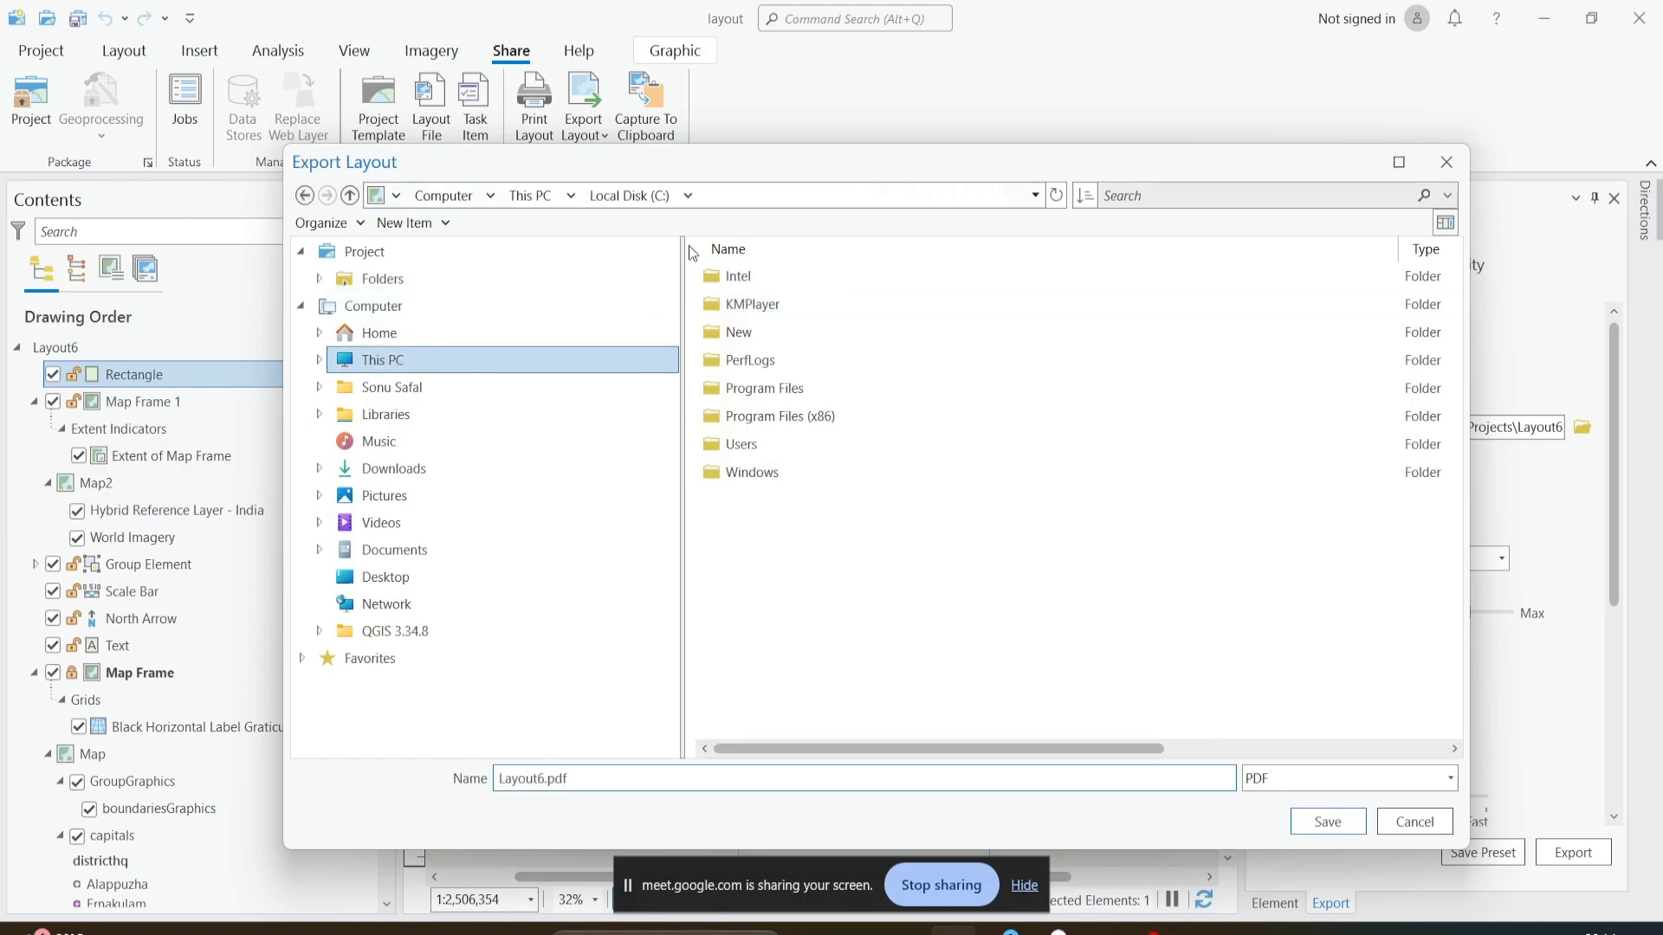
pyautogui.click(546, 199)
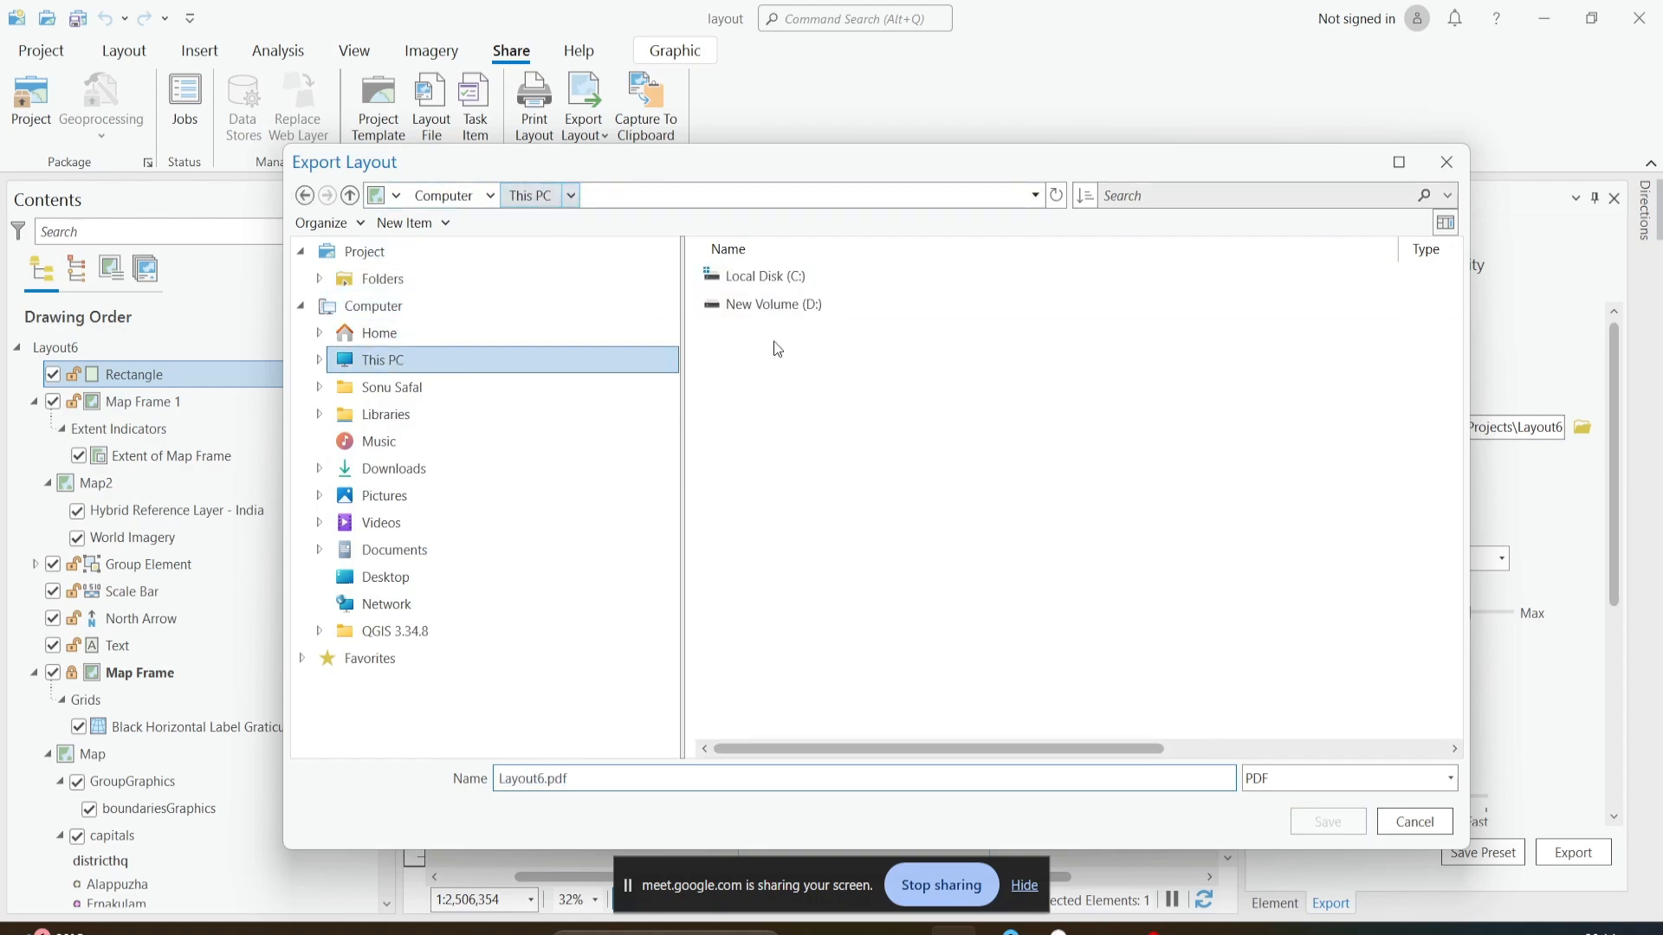
pyautogui.doubleClick(782, 308)
pyautogui.doubleClick(783, 277)
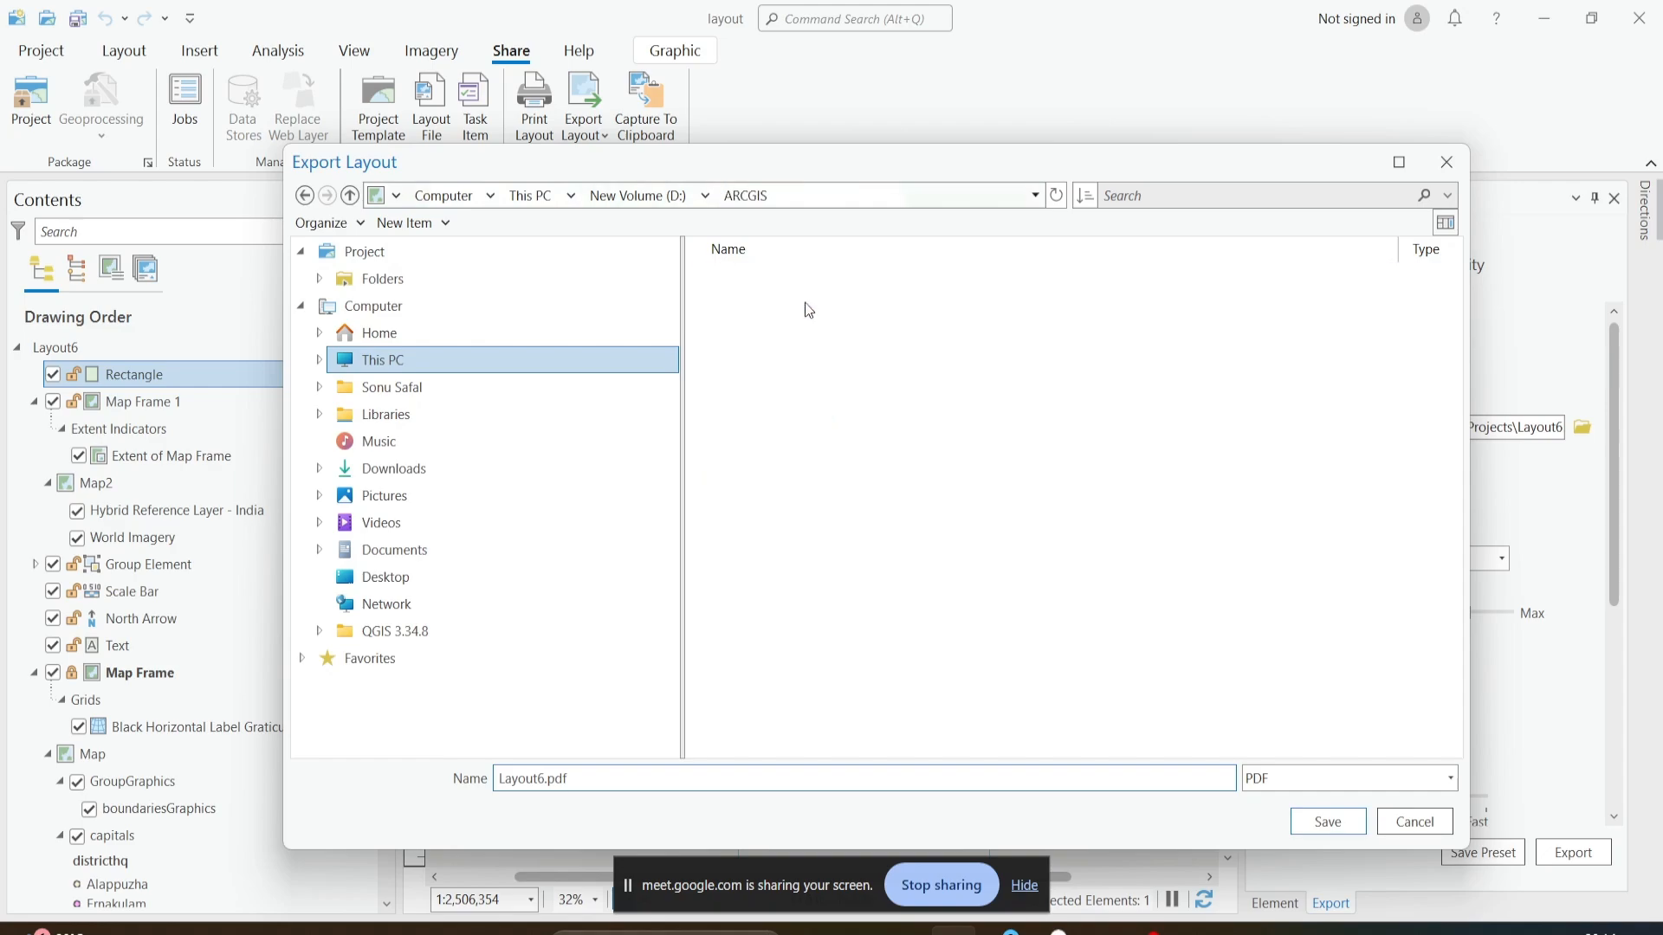
pyautogui.click(1057, 450)
pyautogui.click(866, 529)
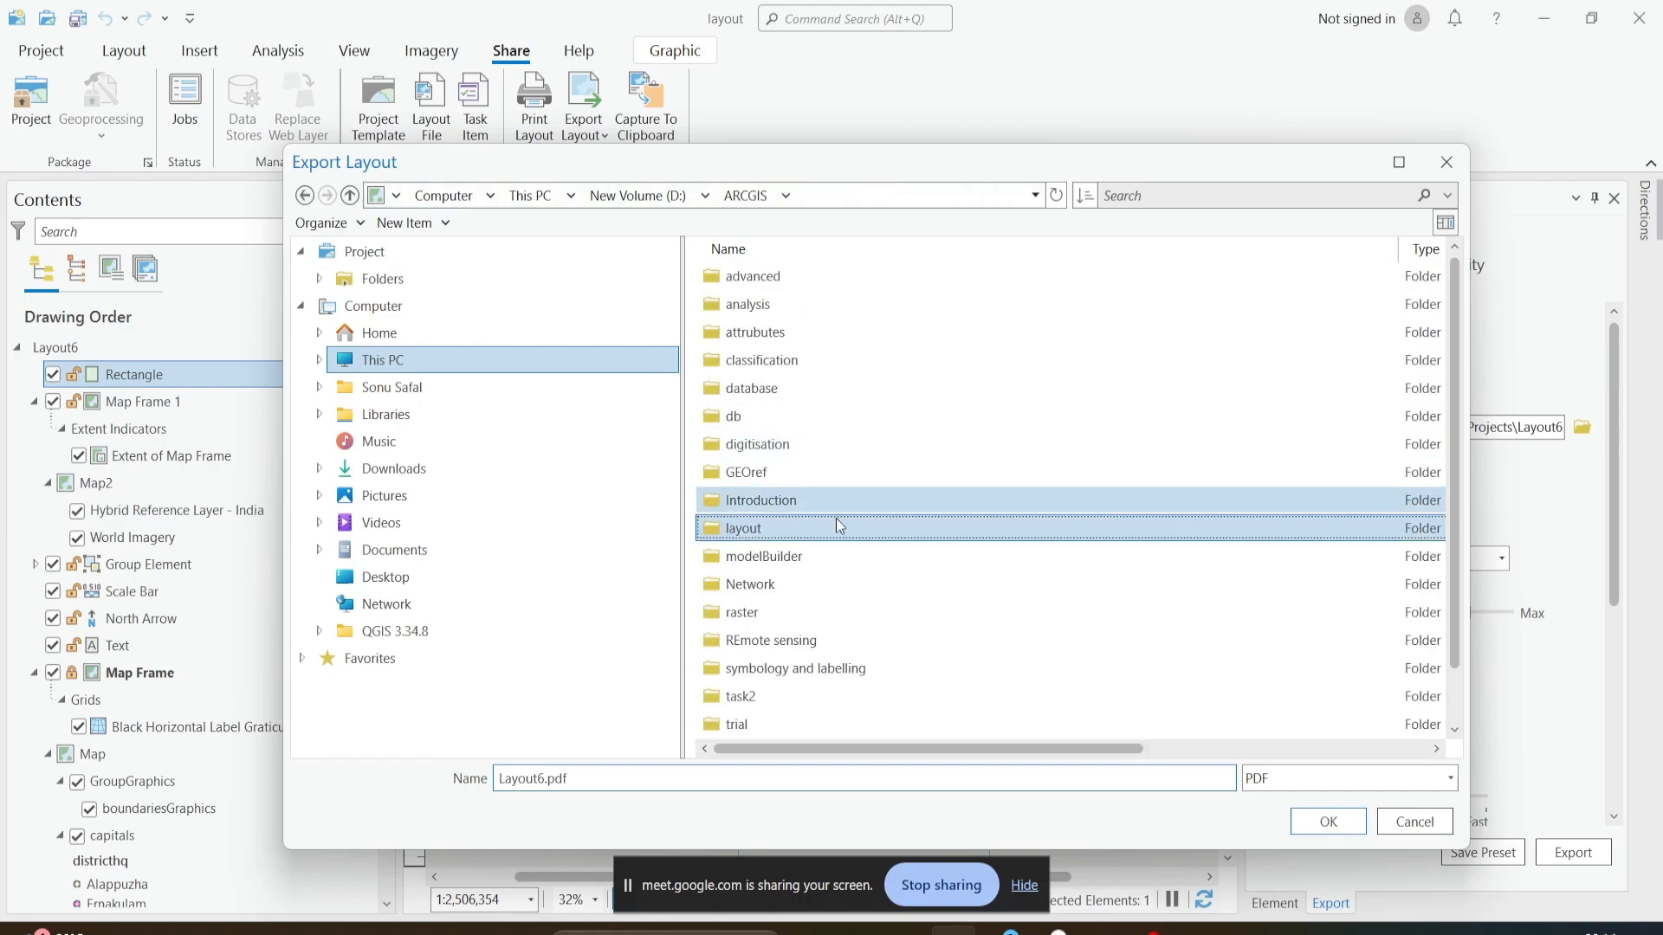
pyautogui.doubleClick(781, 534)
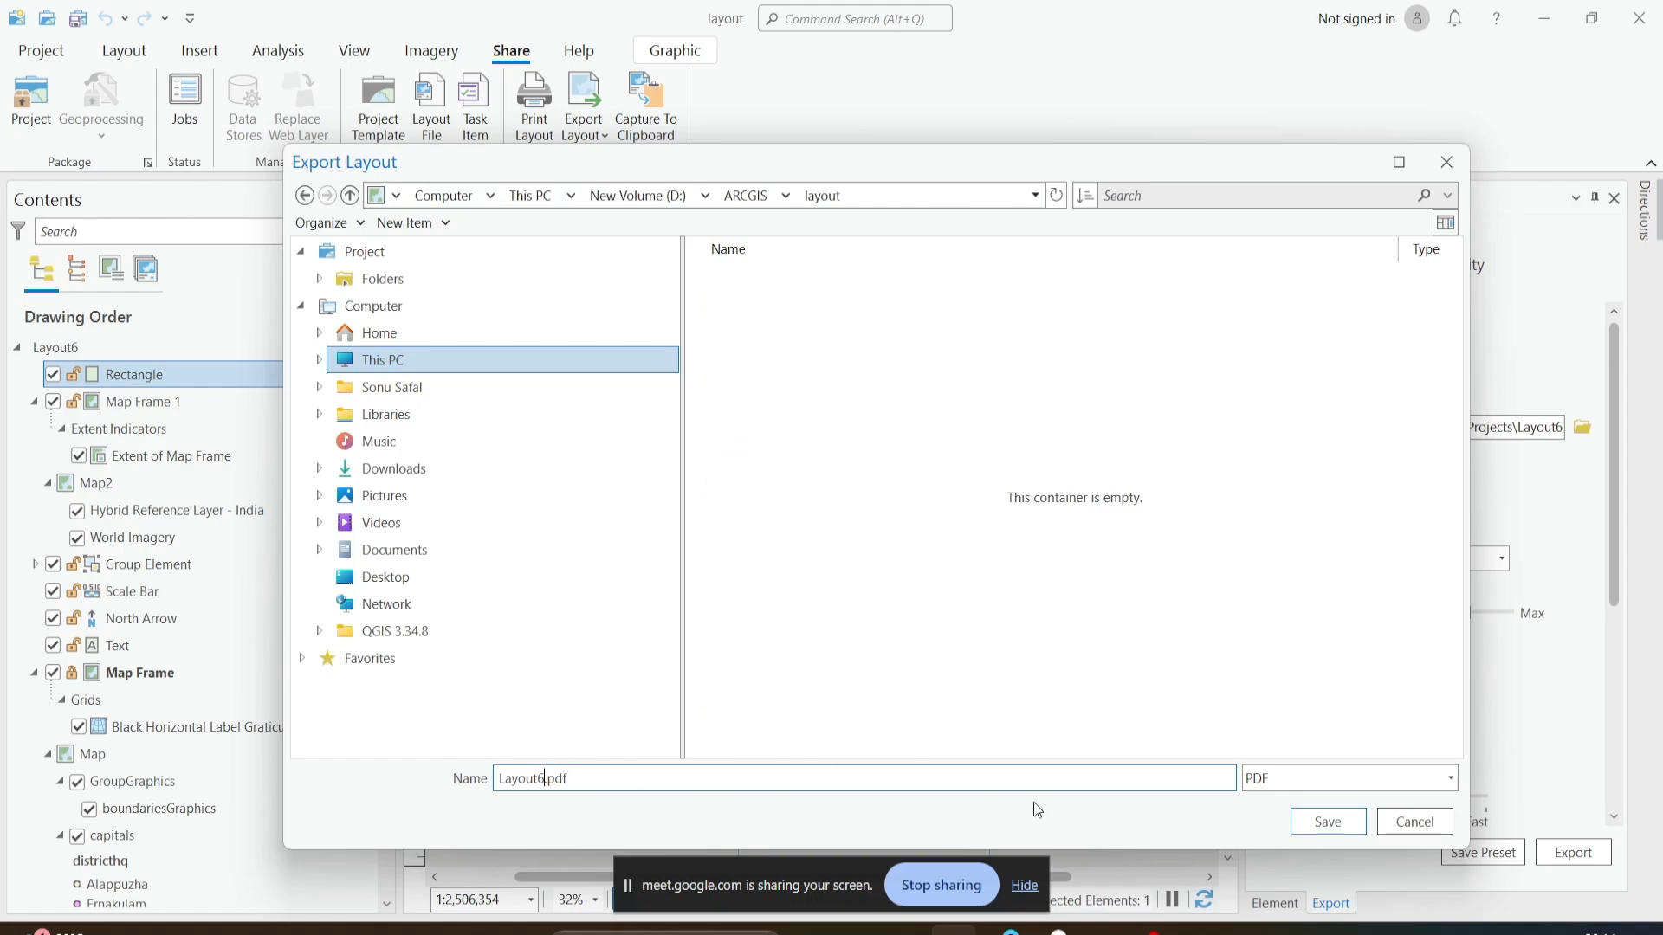
pyautogui.click(1327, 821)
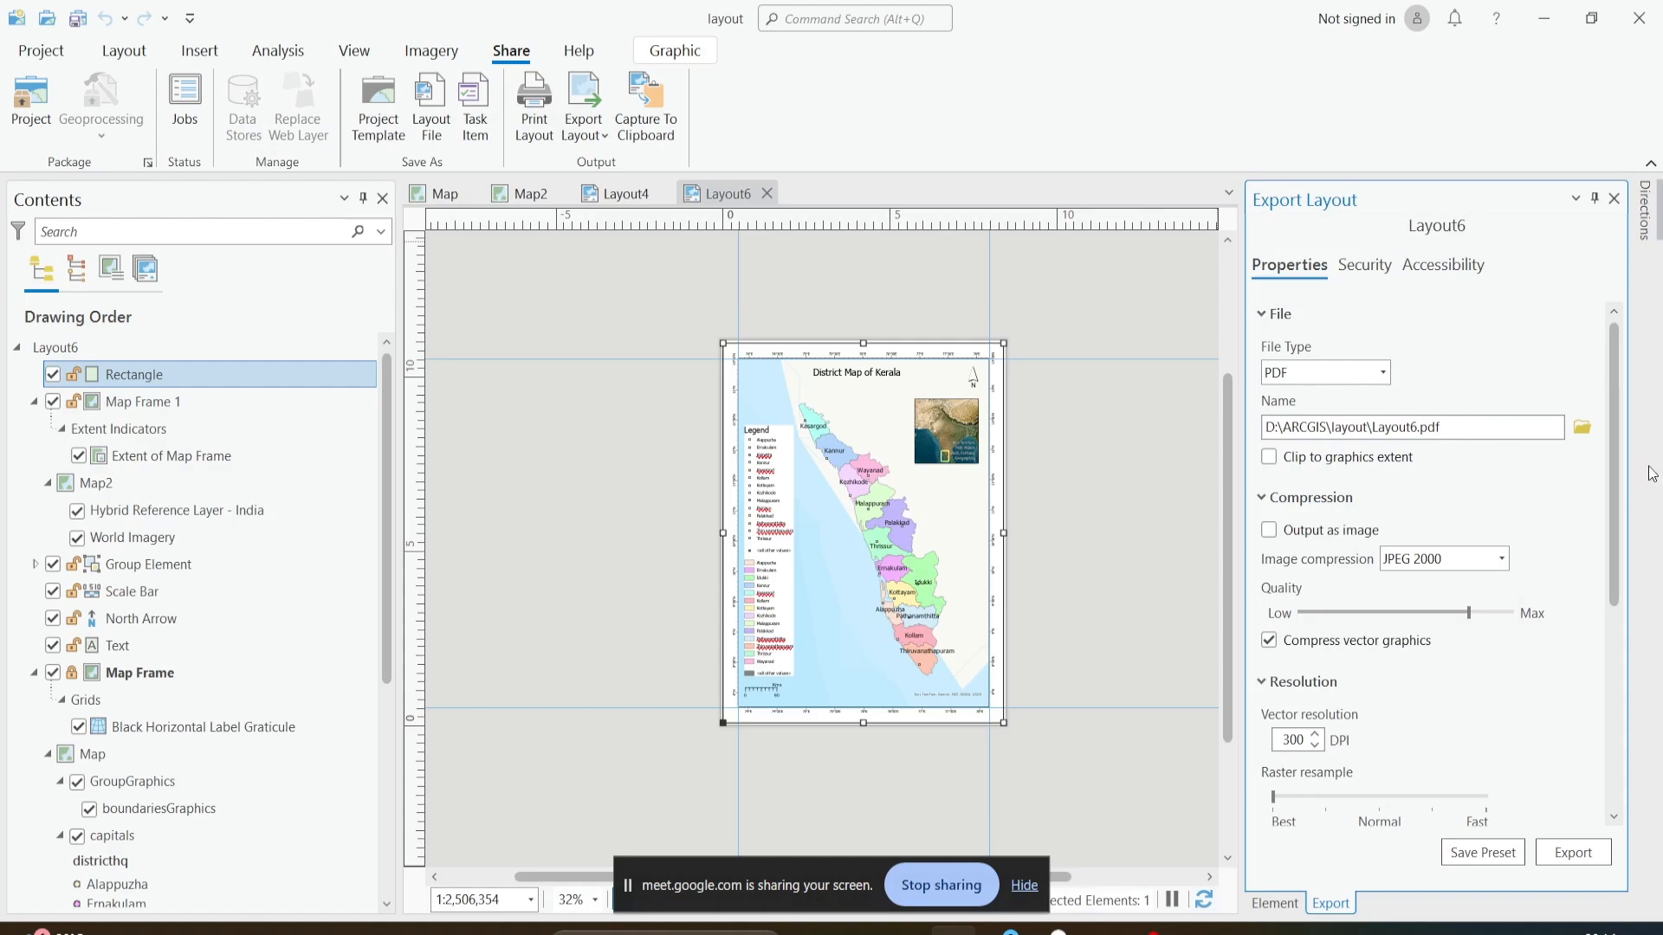
# - Raise the PDF compression quality to Max and export the layout
pyautogui.moveTo(1614, 471); pyautogui.dragTo(1627, 588)
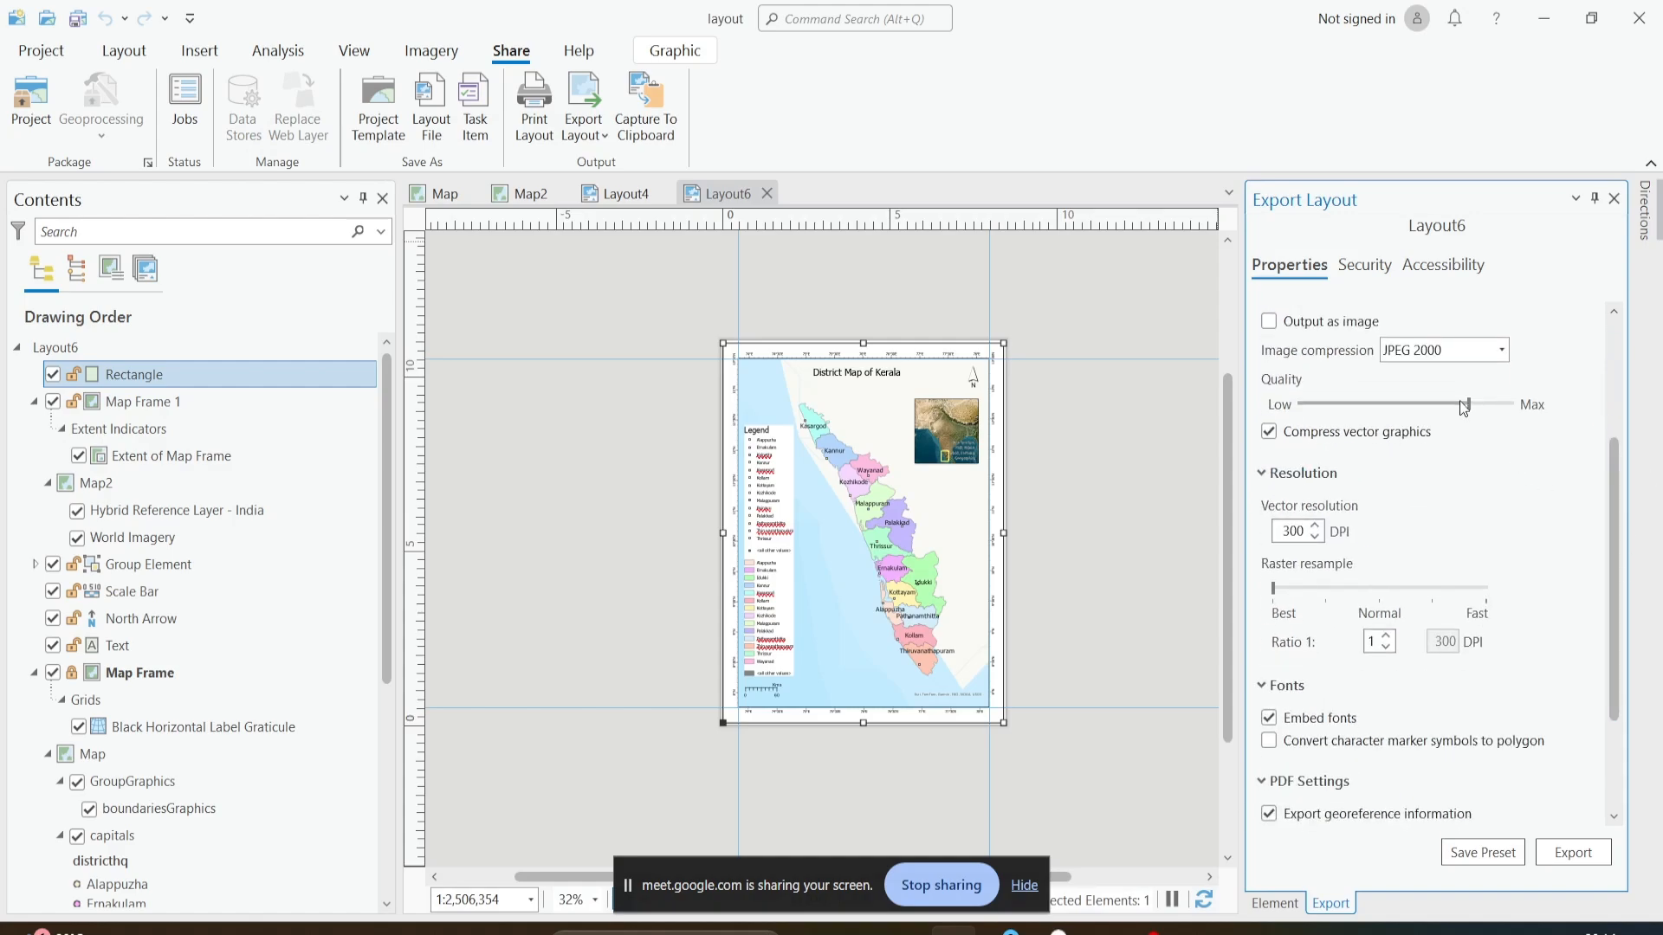
pyautogui.moveTo(1470, 405); pyautogui.dragTo(1518, 418)
pyautogui.scroll(-3, 1502, 517)
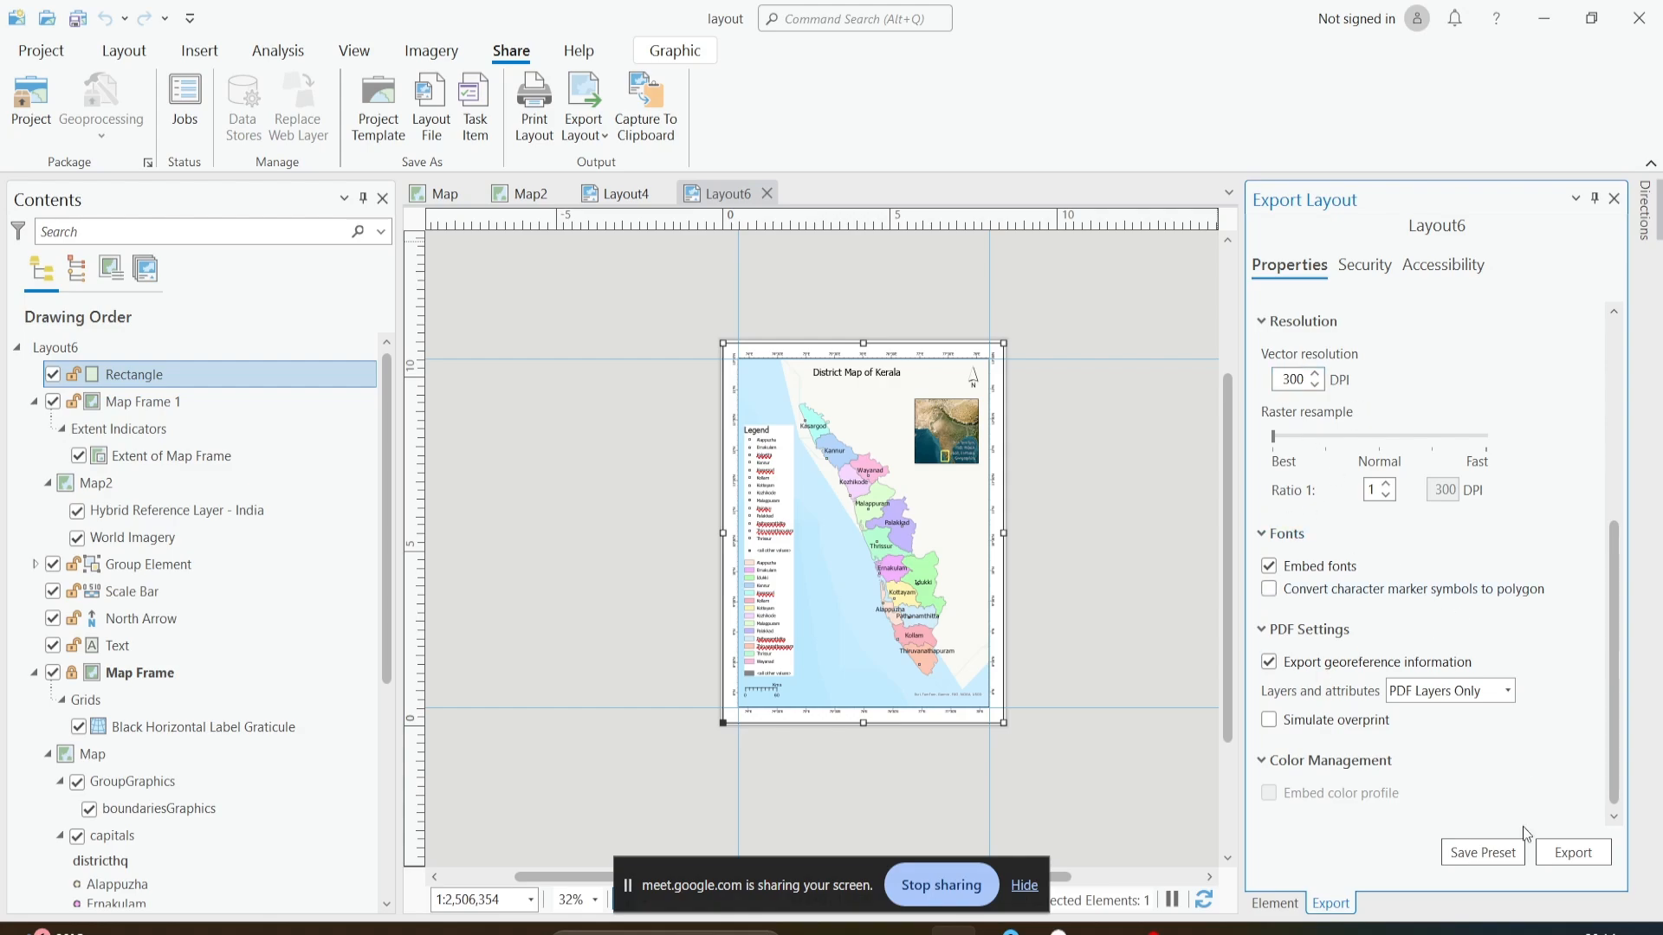
pyautogui.click(1570, 852)
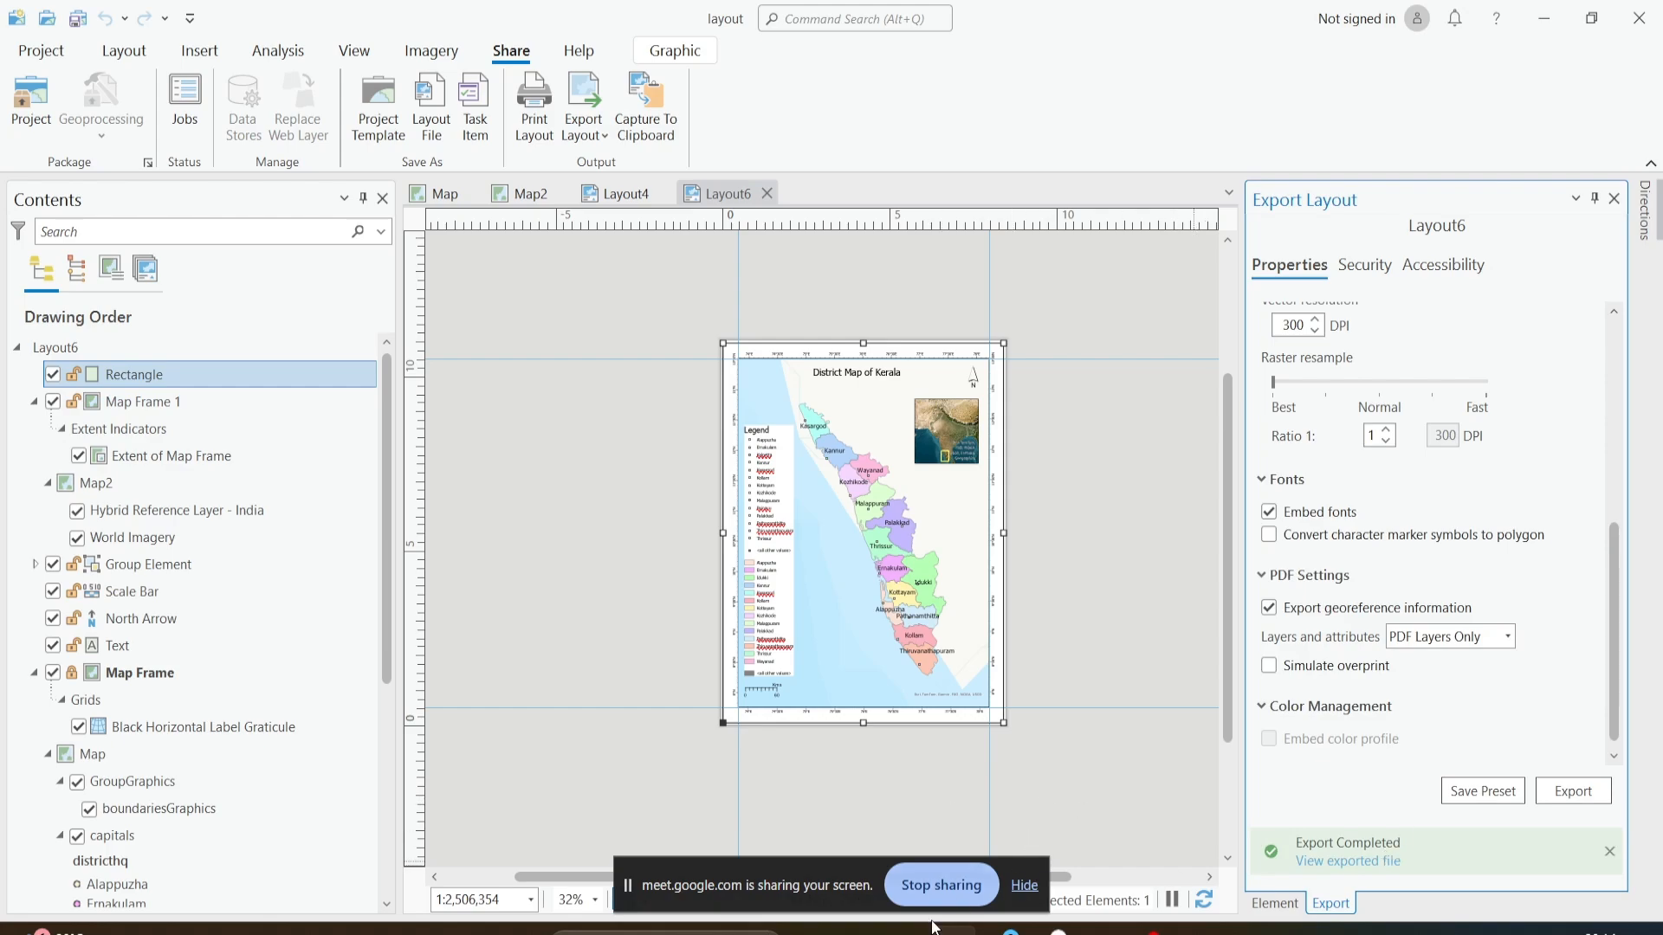
# - Switch to File Explorer and open the exported Layout6 PDF from the D:\ARCGIS\layout folder
pyautogui.moveTo(906, 931)
pyautogui.click(906, 844)
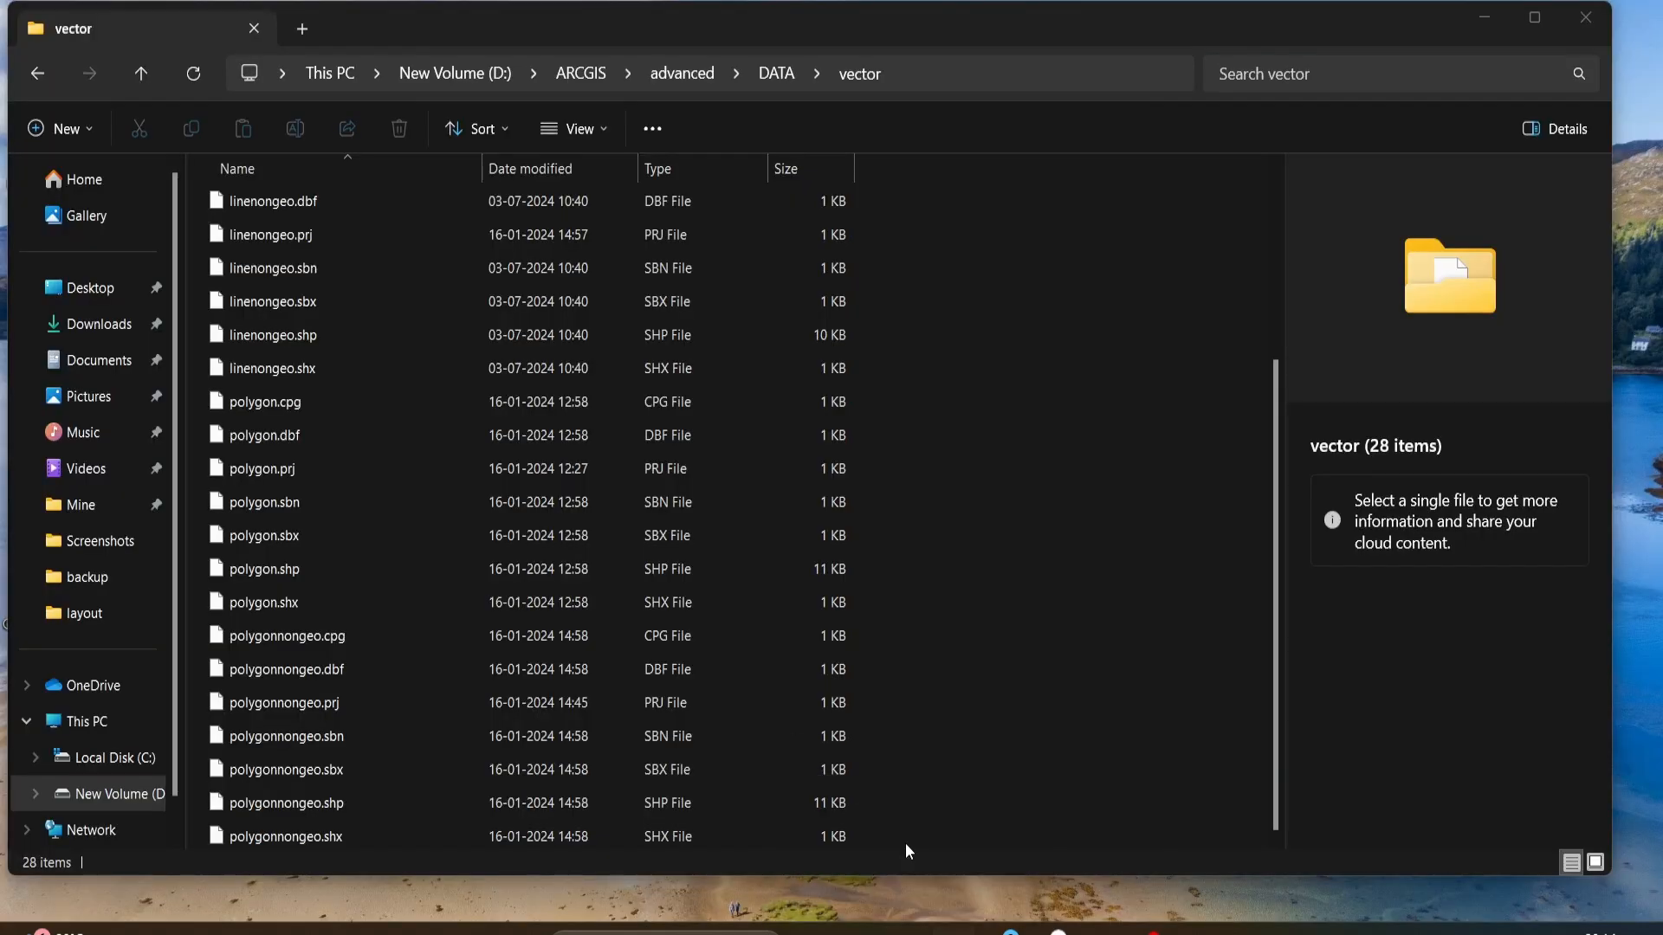
pyautogui.click(584, 77)
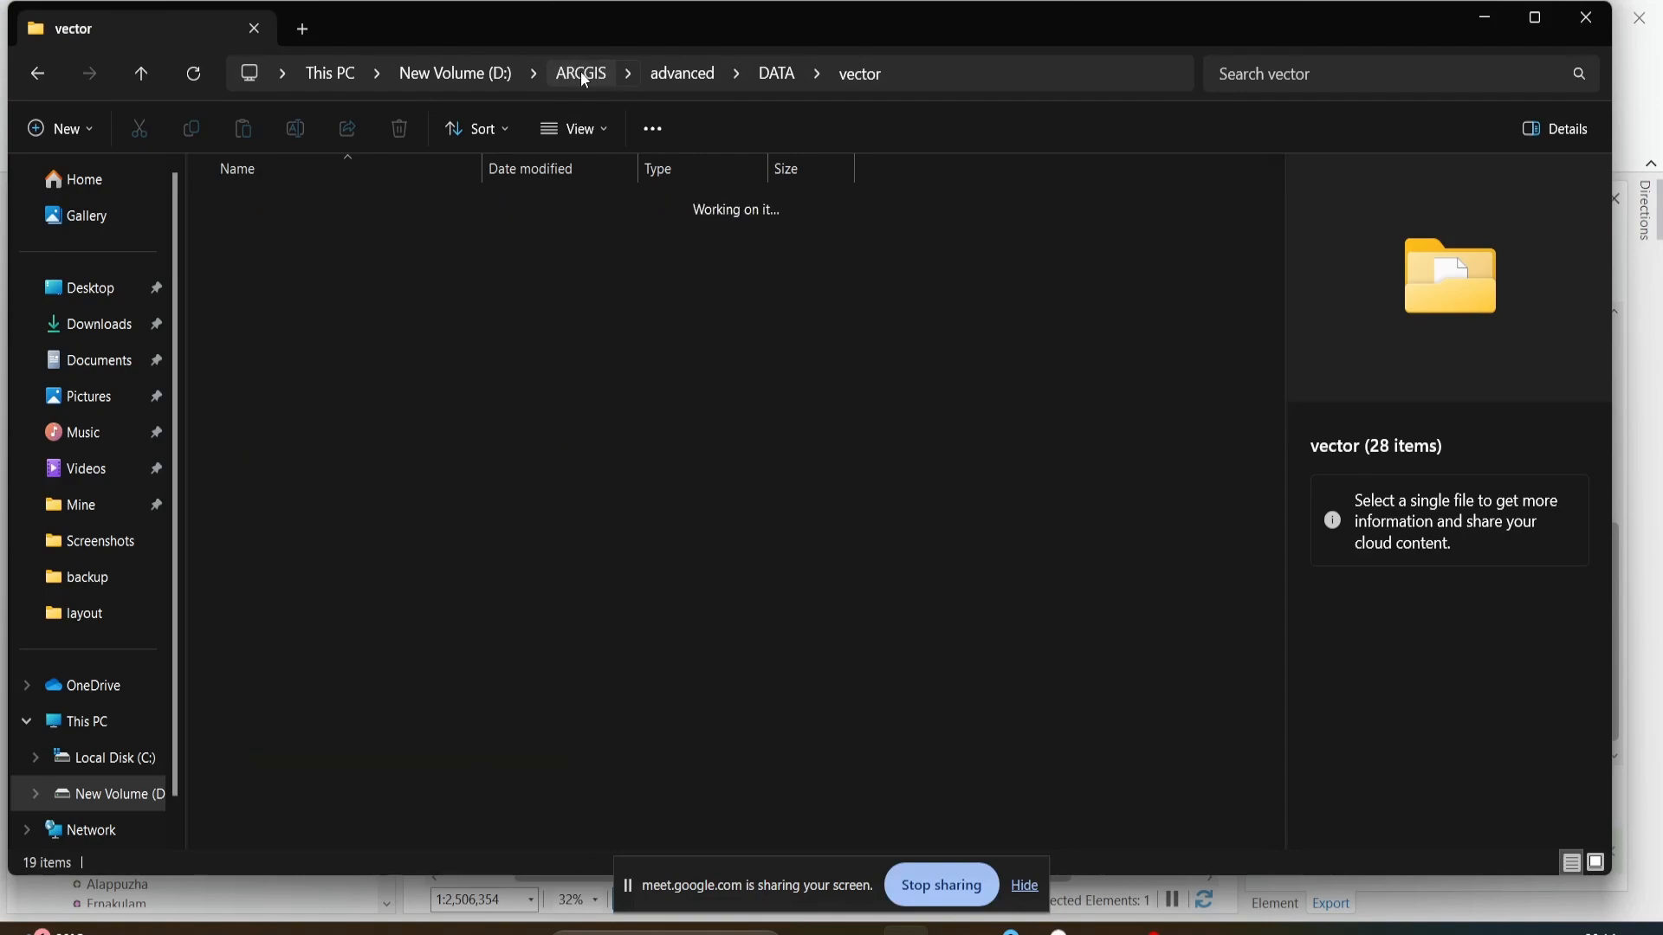
pyautogui.click(932, 362)
pyautogui.press('l')
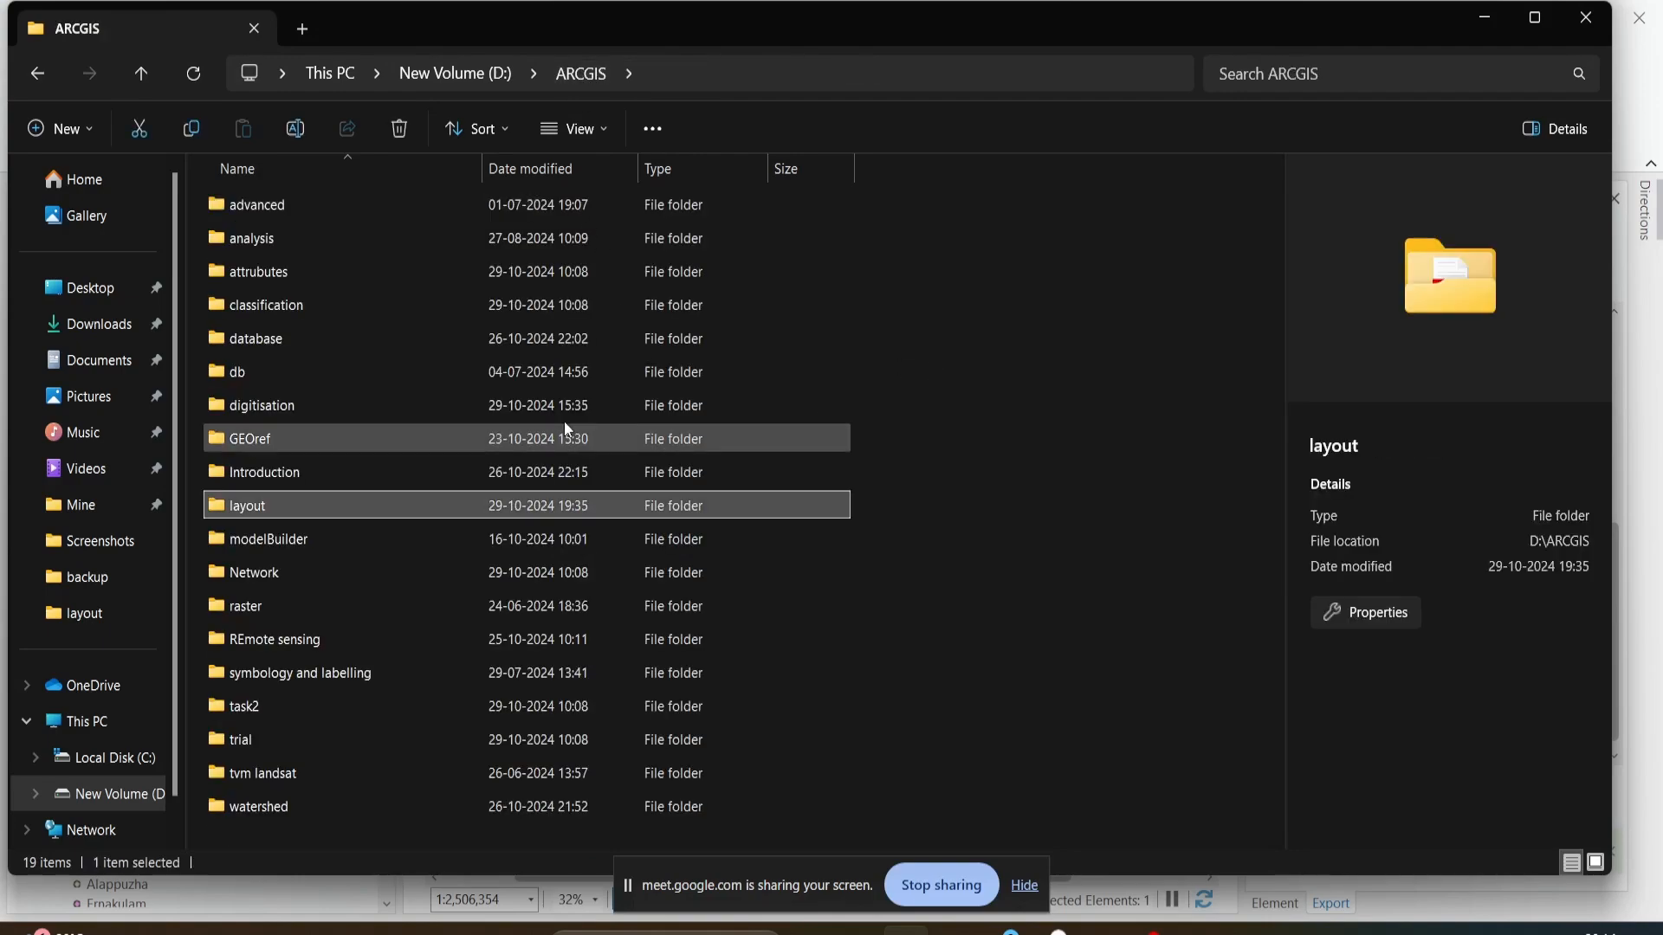
pyautogui.doubleClick(410, 502)
pyautogui.doubleClick(273, 303)
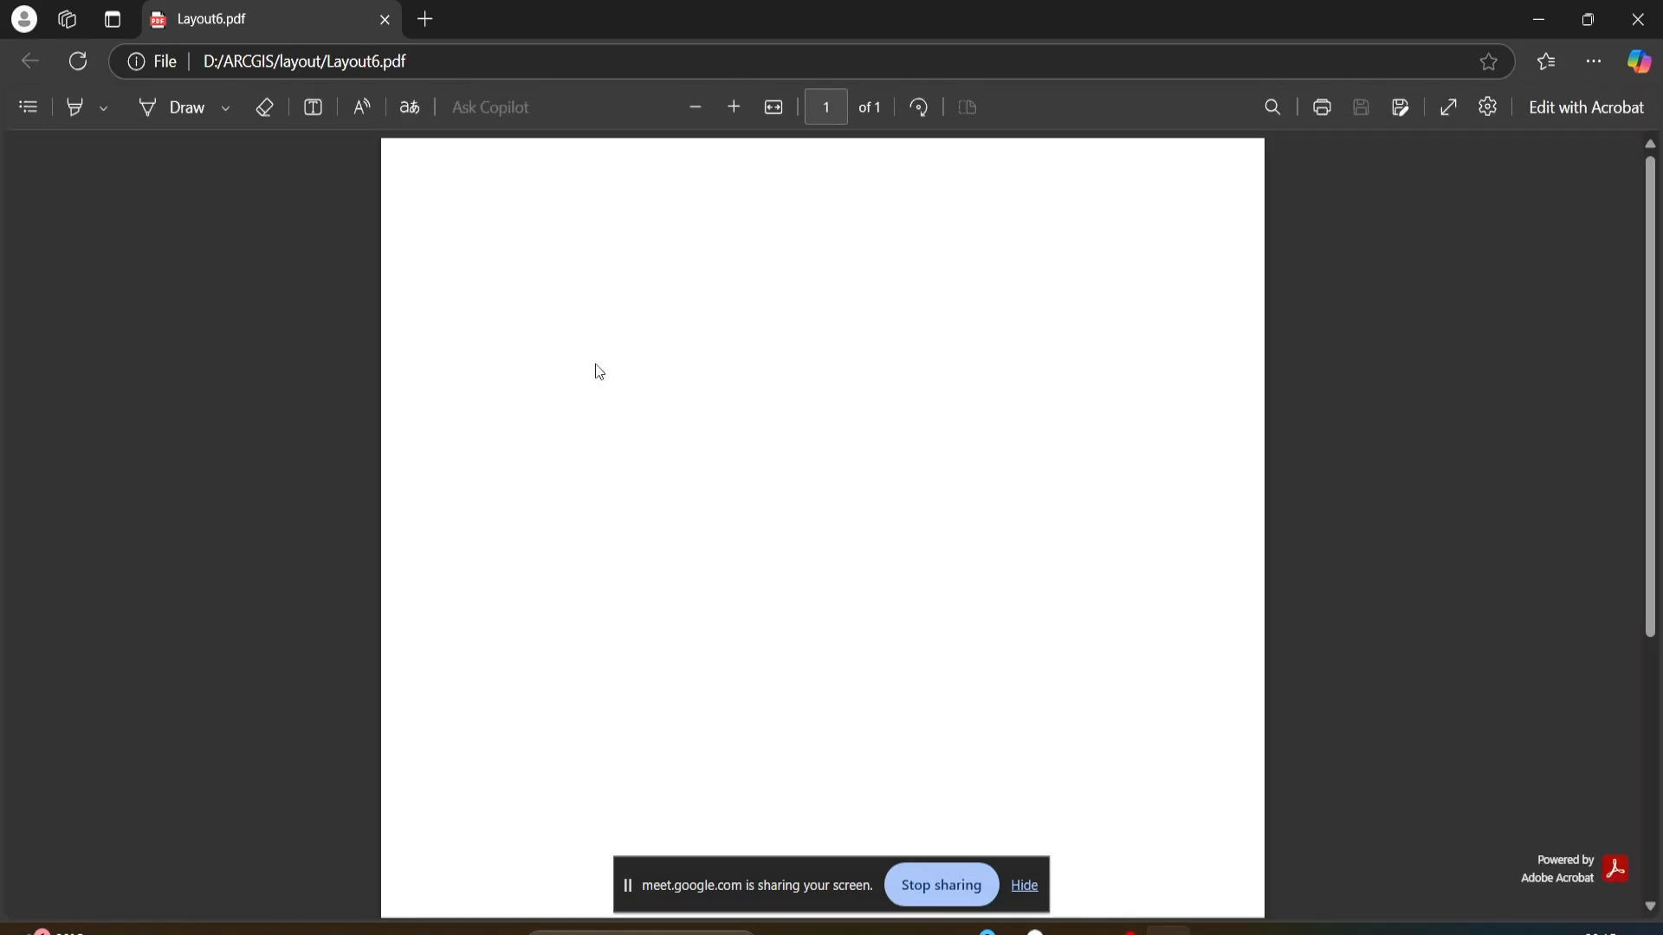
# - Look through the exported PDF page from the title and inset down to the scale bar, and close it
pyautogui.scroll(-4, 597, 372)
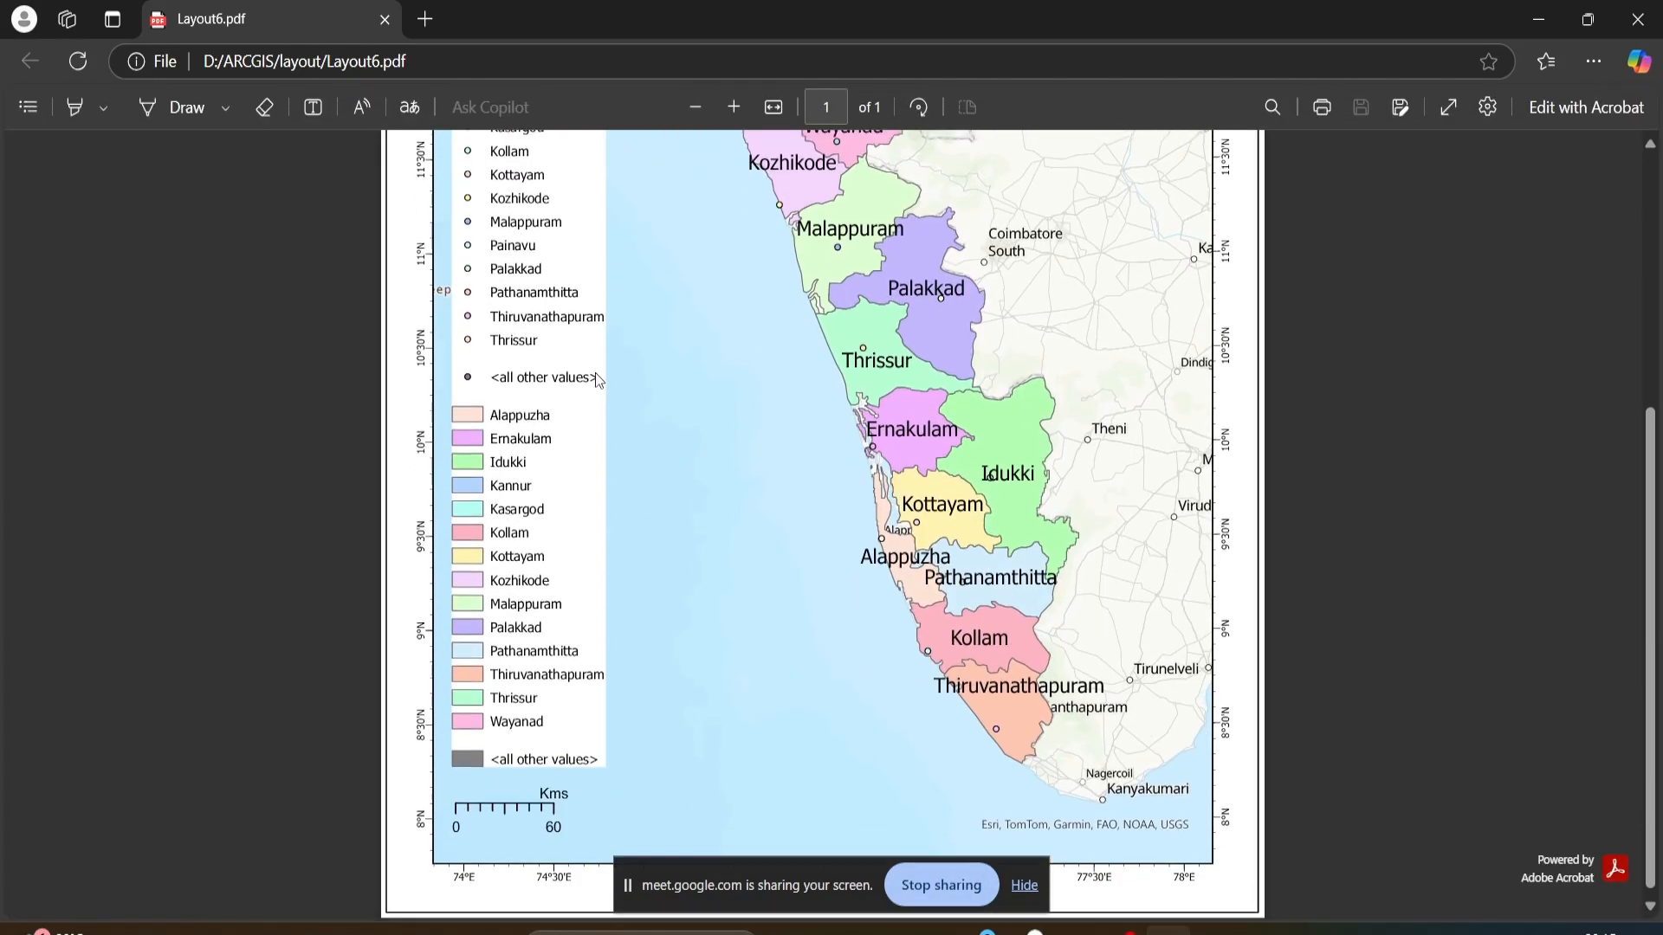
pyautogui.scroll(3, 597, 374)
pyautogui.scroll(-3, 597, 381)
pyautogui.scroll(3, 599, 393)
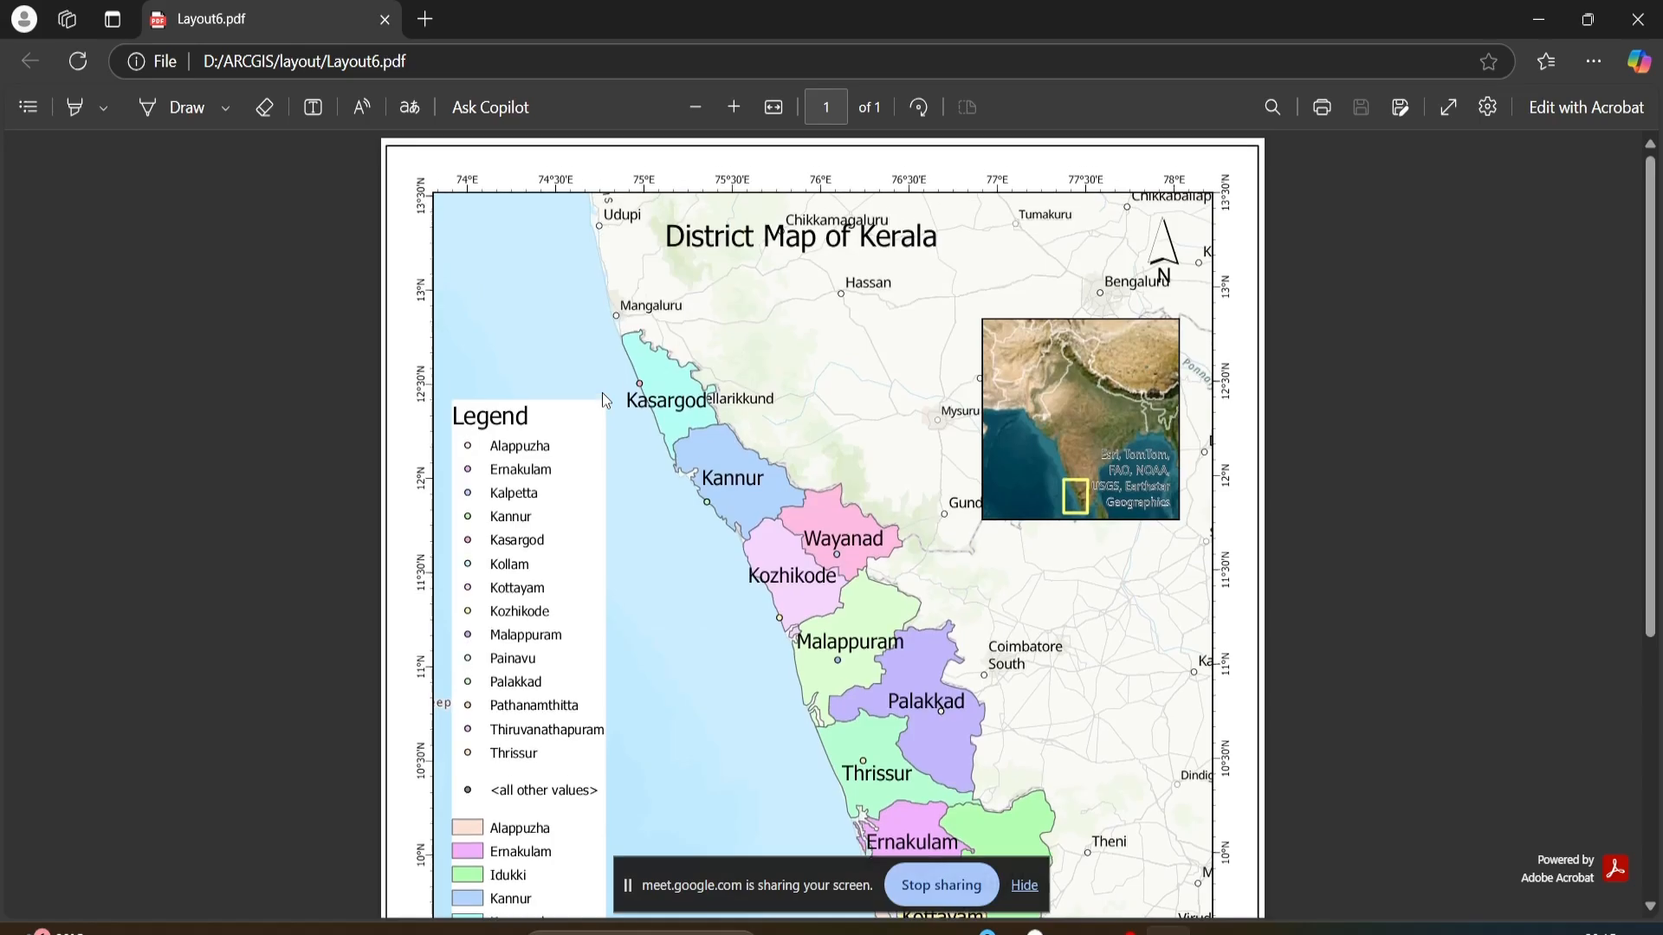
pyautogui.scroll(-3, 601, 392)
pyautogui.scroll(3, 600, 452)
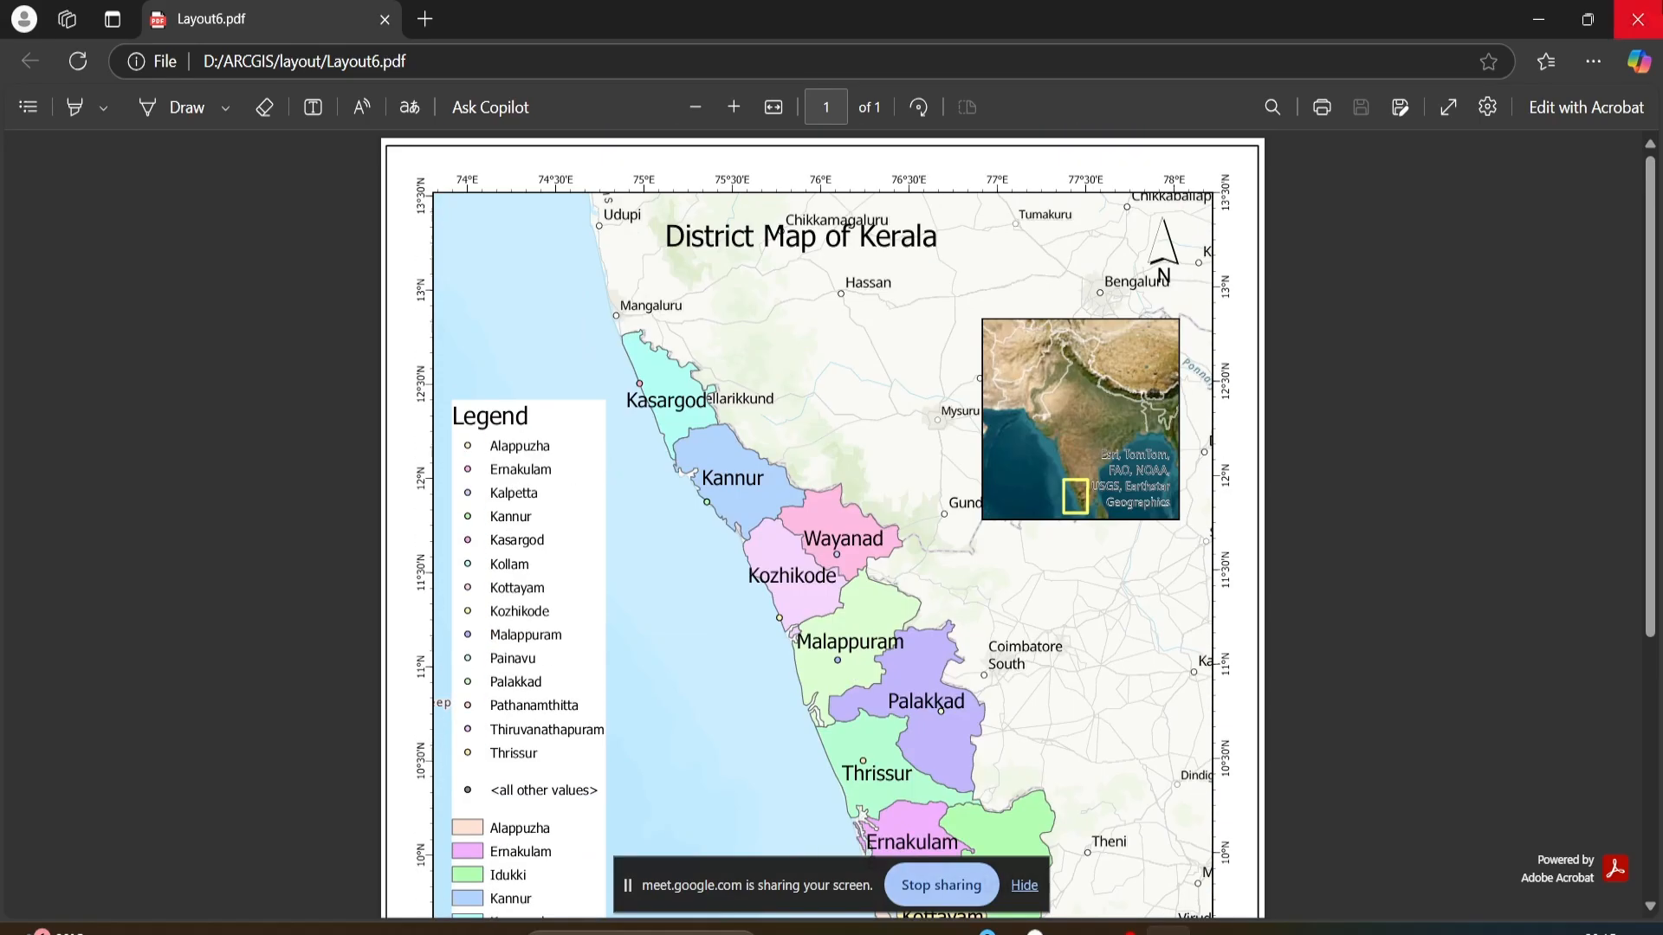
pyautogui.click(1637, 19)
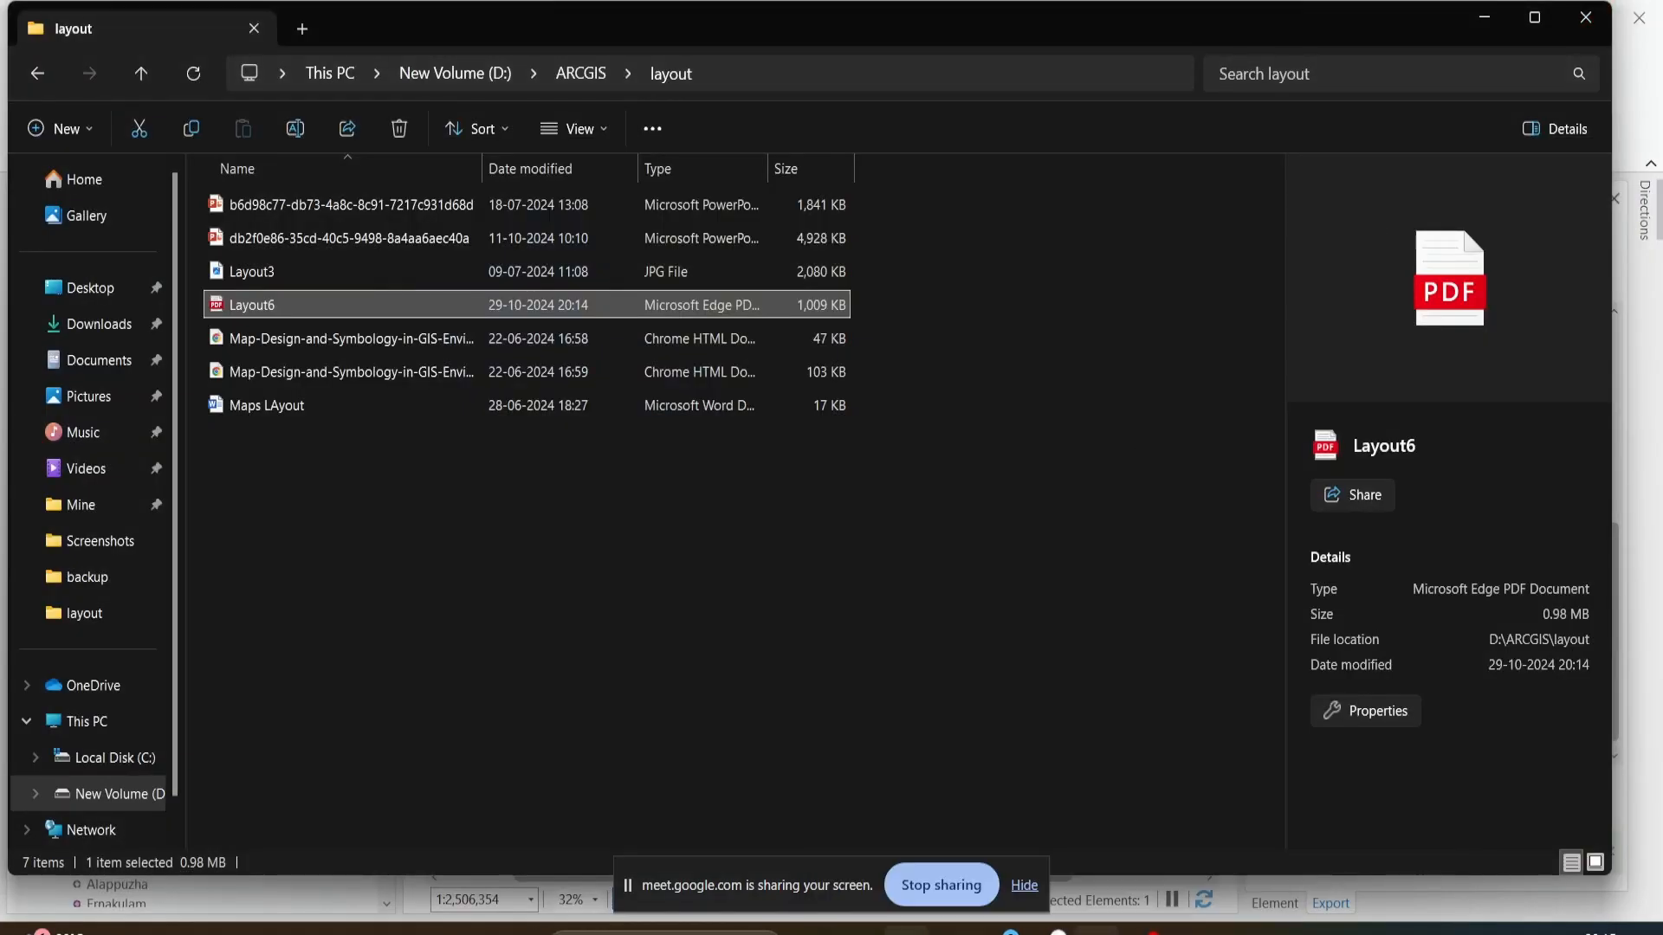
# - Switch back to ArcGIS Pro and look over the Kerala layout page again
pyautogui.click(953, 931)
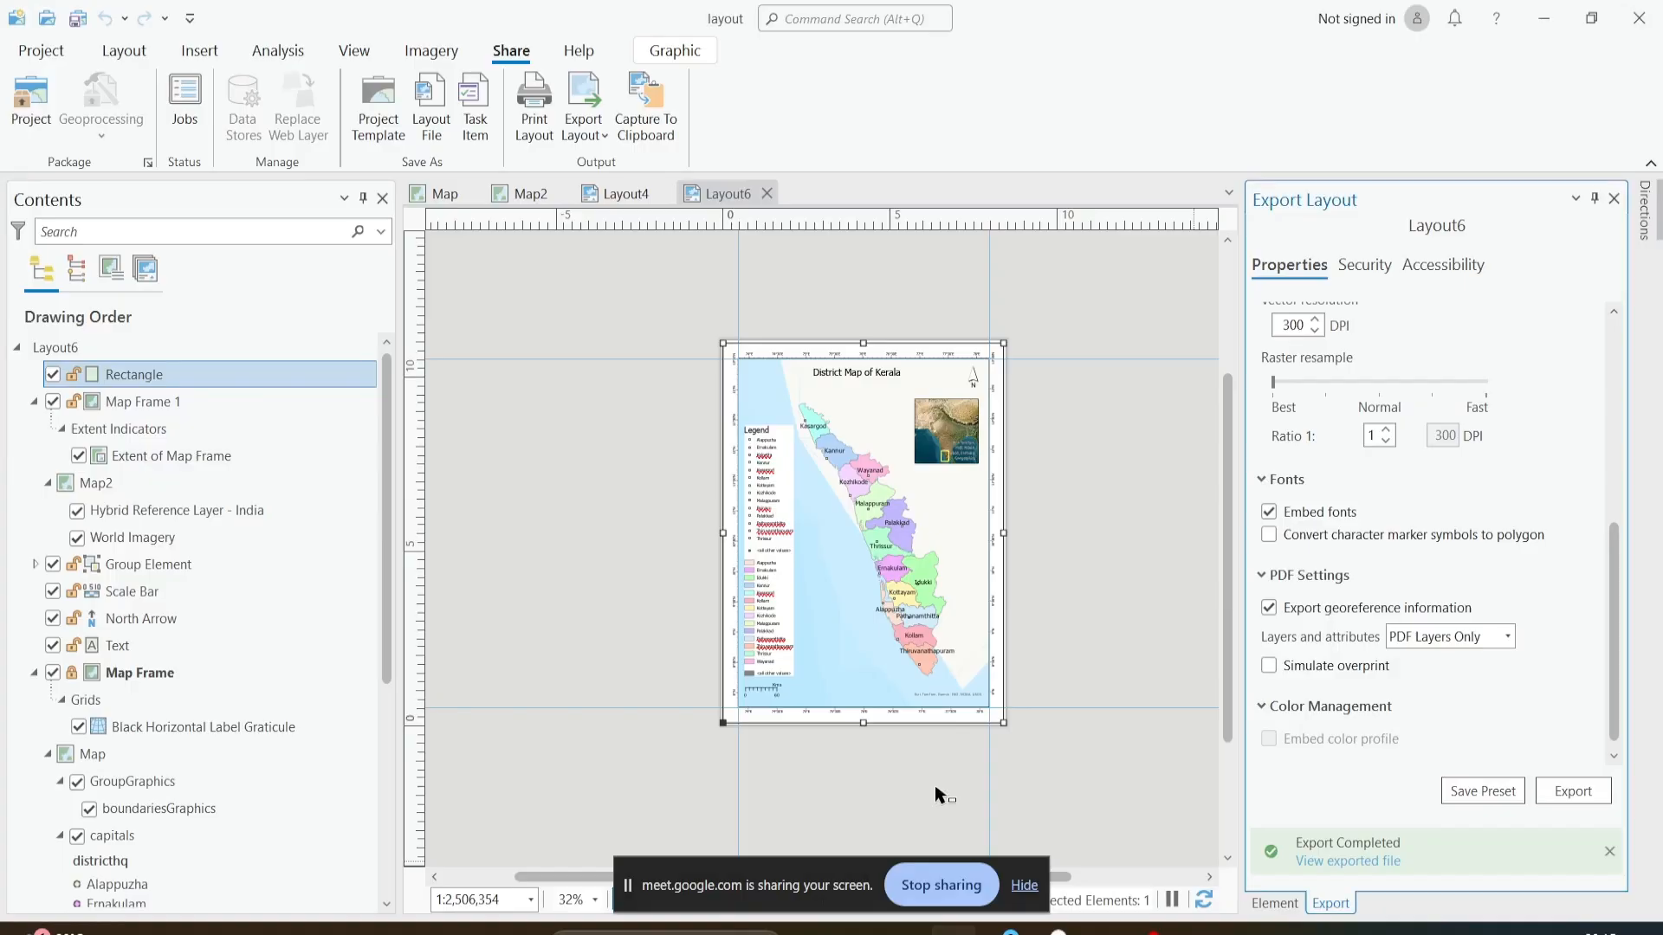
pyautogui.scroll(3, 991, 594)
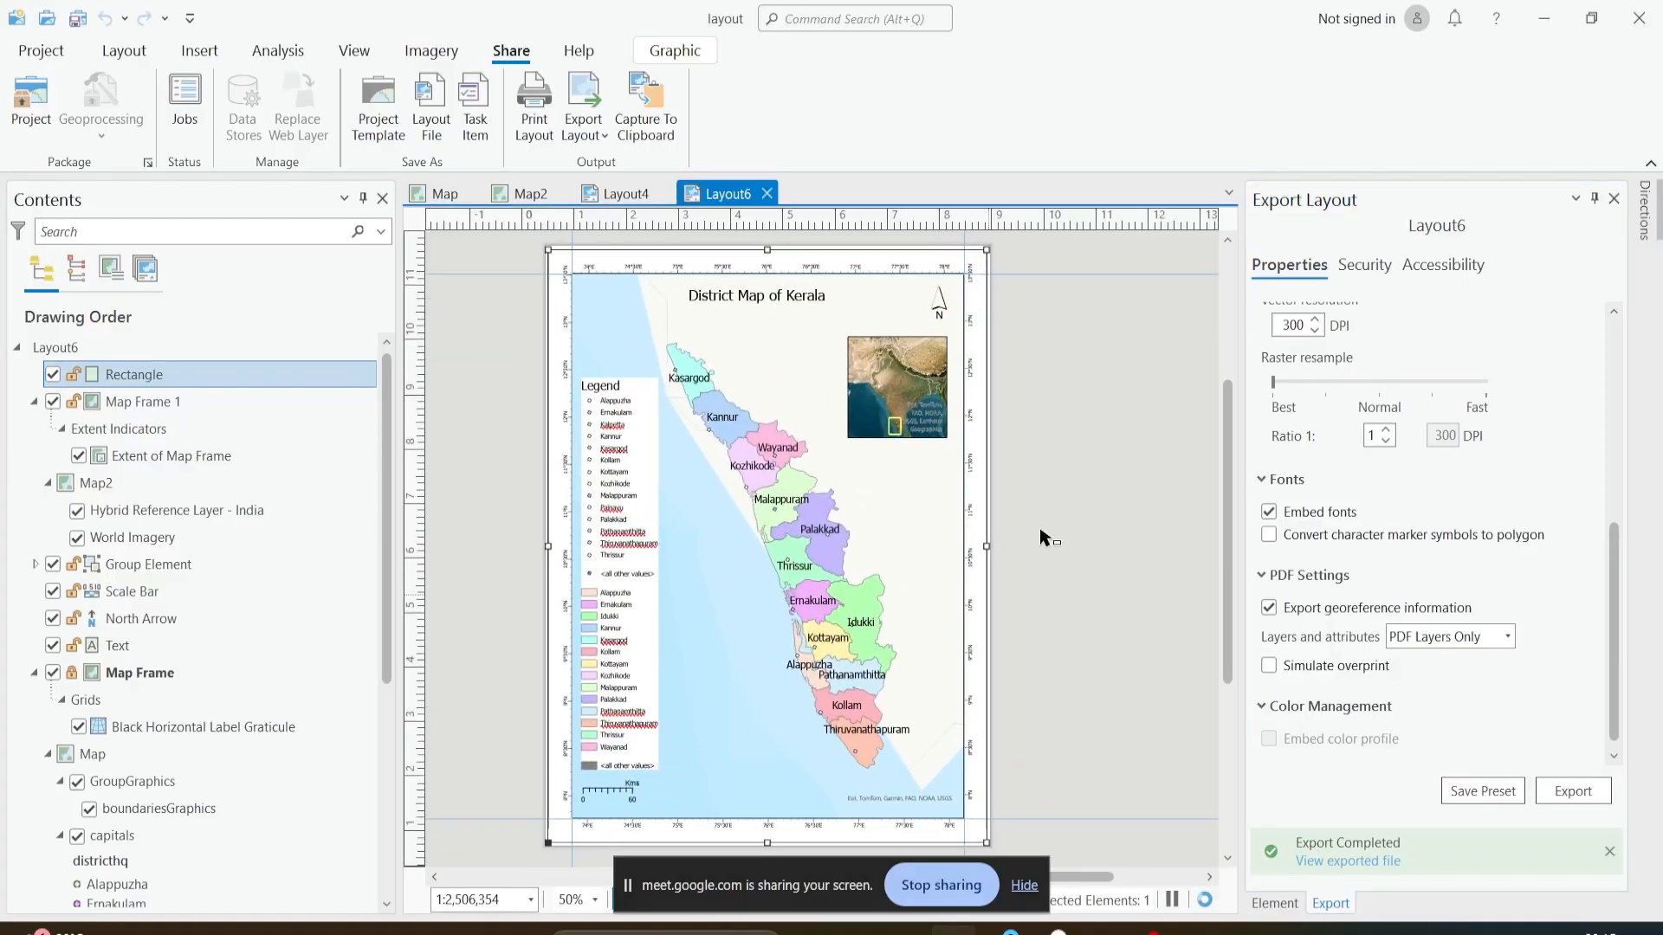
pyautogui.scroll(-3, 1042, 537)
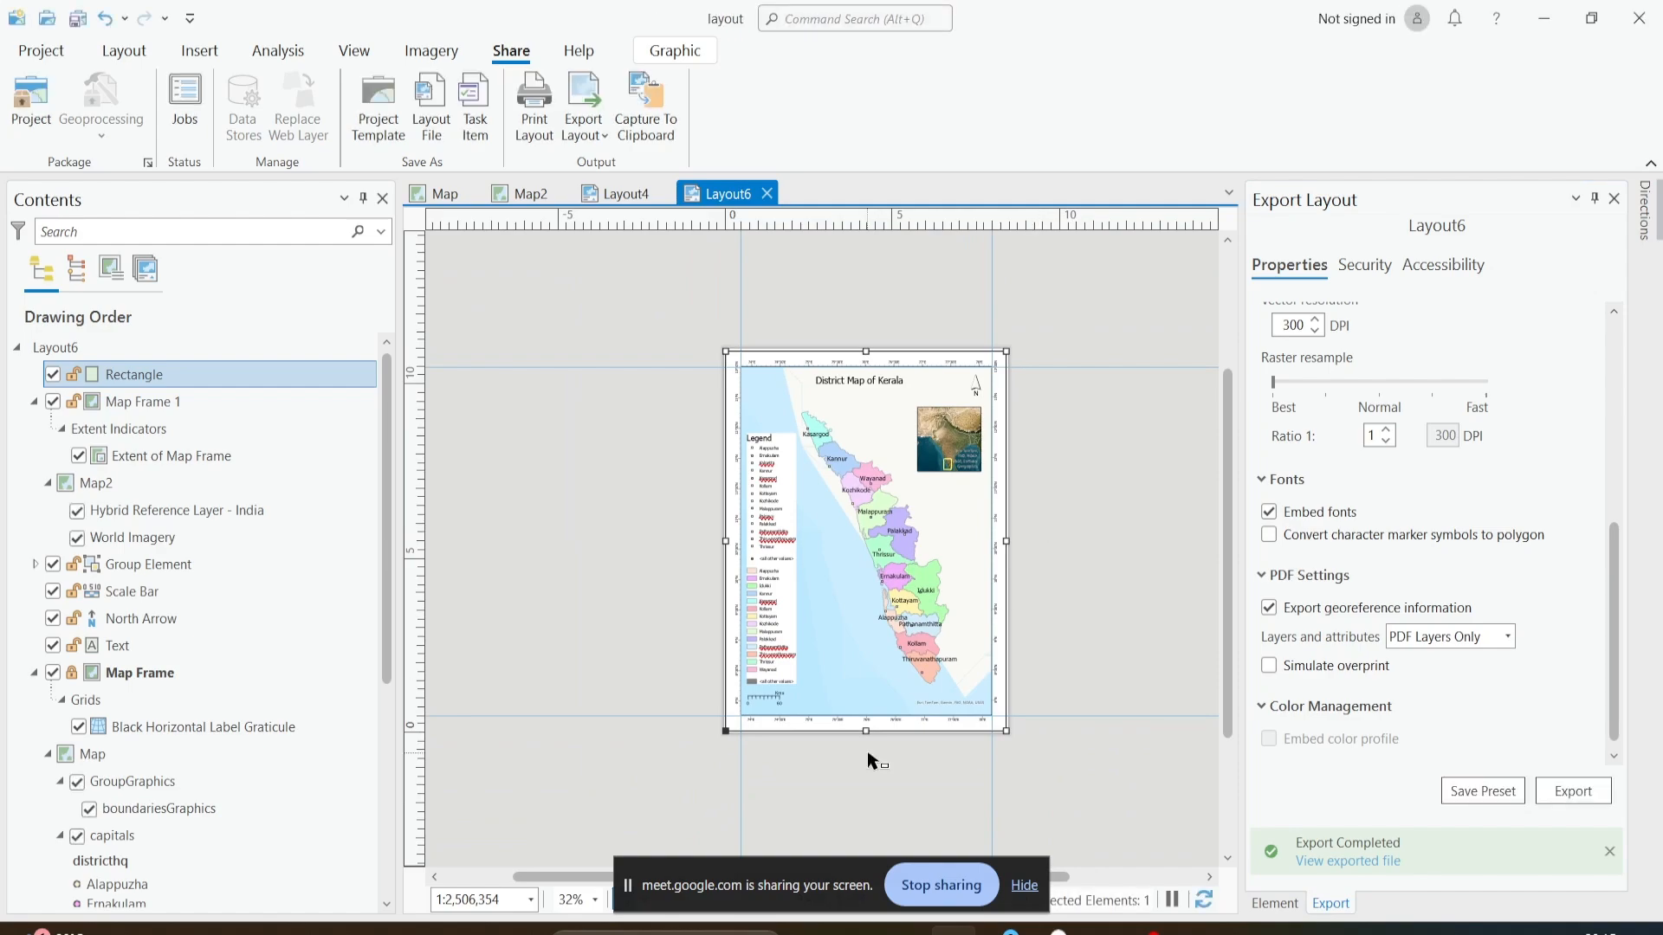
pyautogui.scroll(1, 858, 749)
pyautogui.scroll(1, 946, 450)
pyautogui.scroll(1, 936, 485)
pyautogui.scroll(-3, 917, 531)
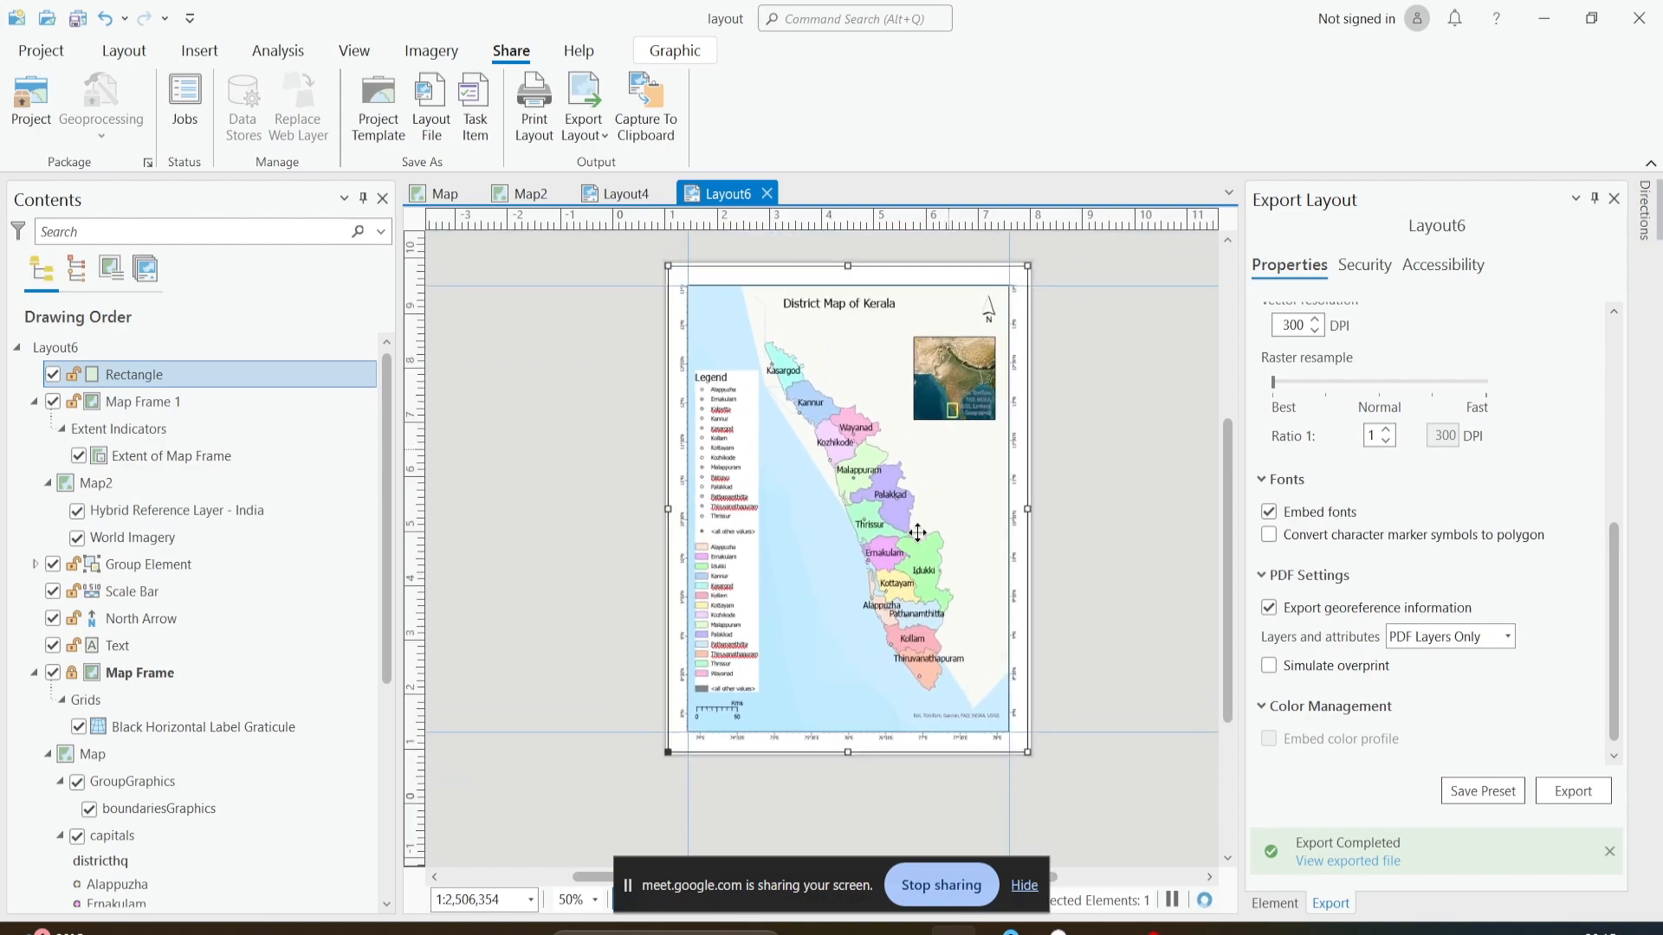